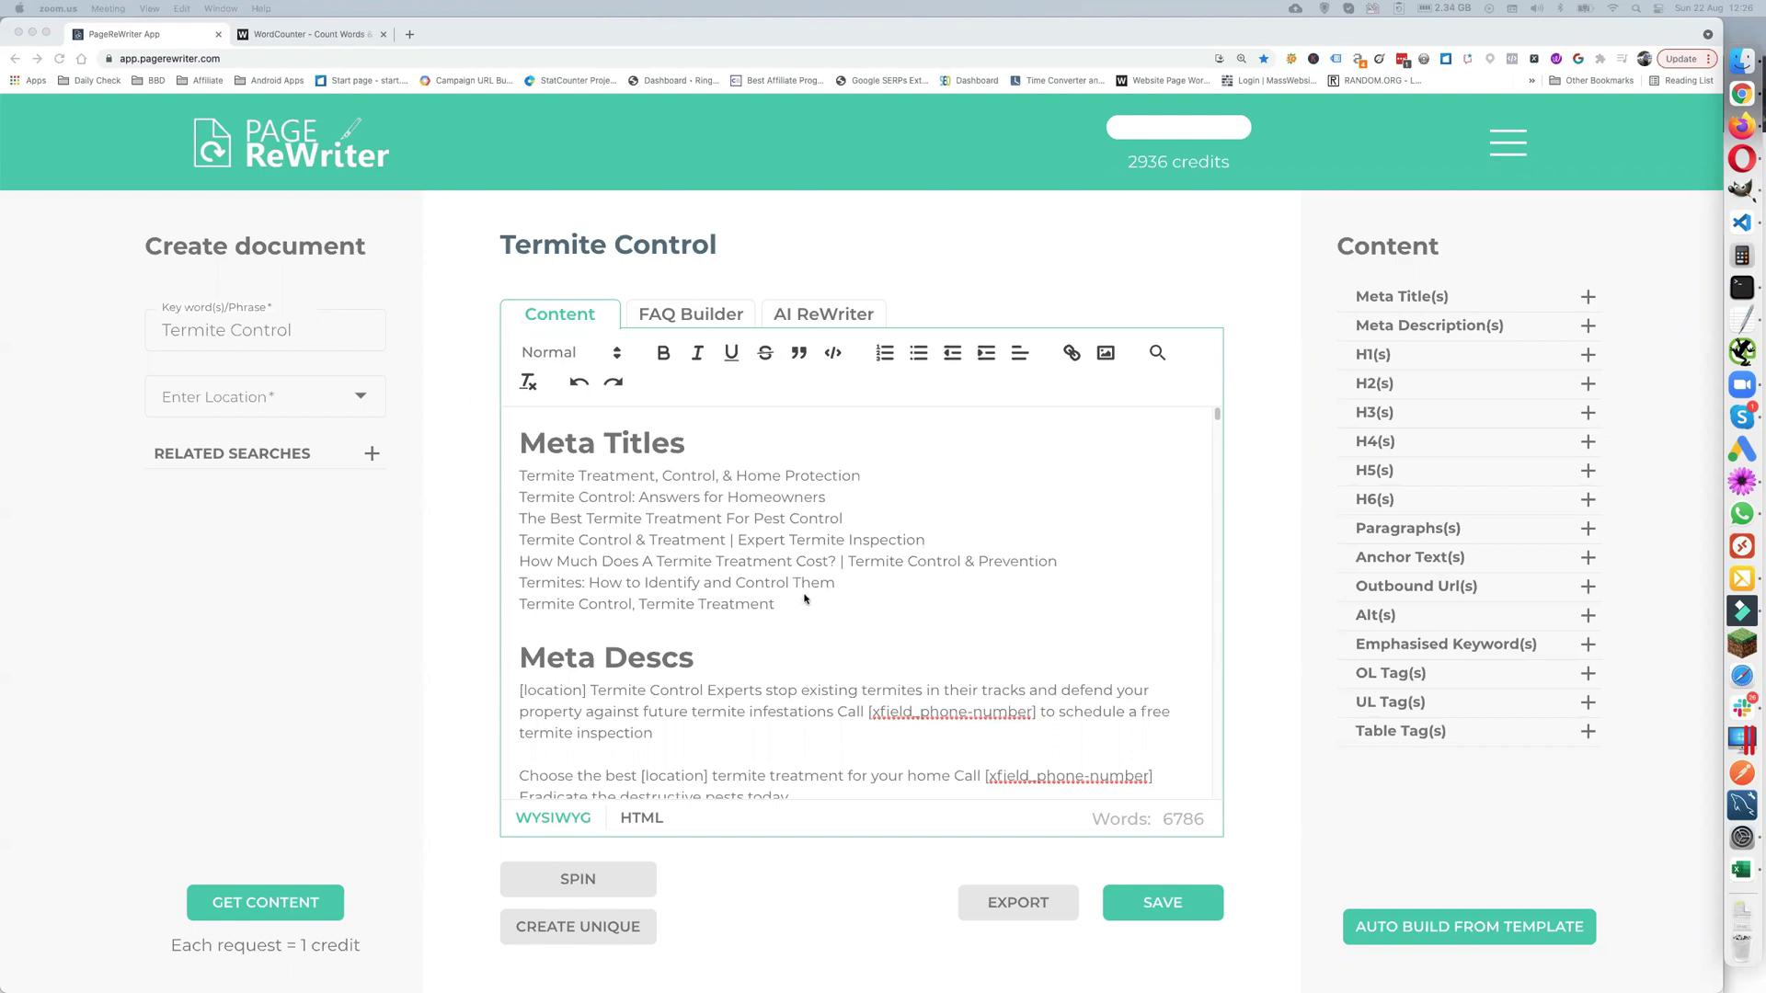
- Review the meta titles, meta descriptions, H1 options and CTA lines at the start of the Termite Control document
scroll(805, 599, "down", 2)
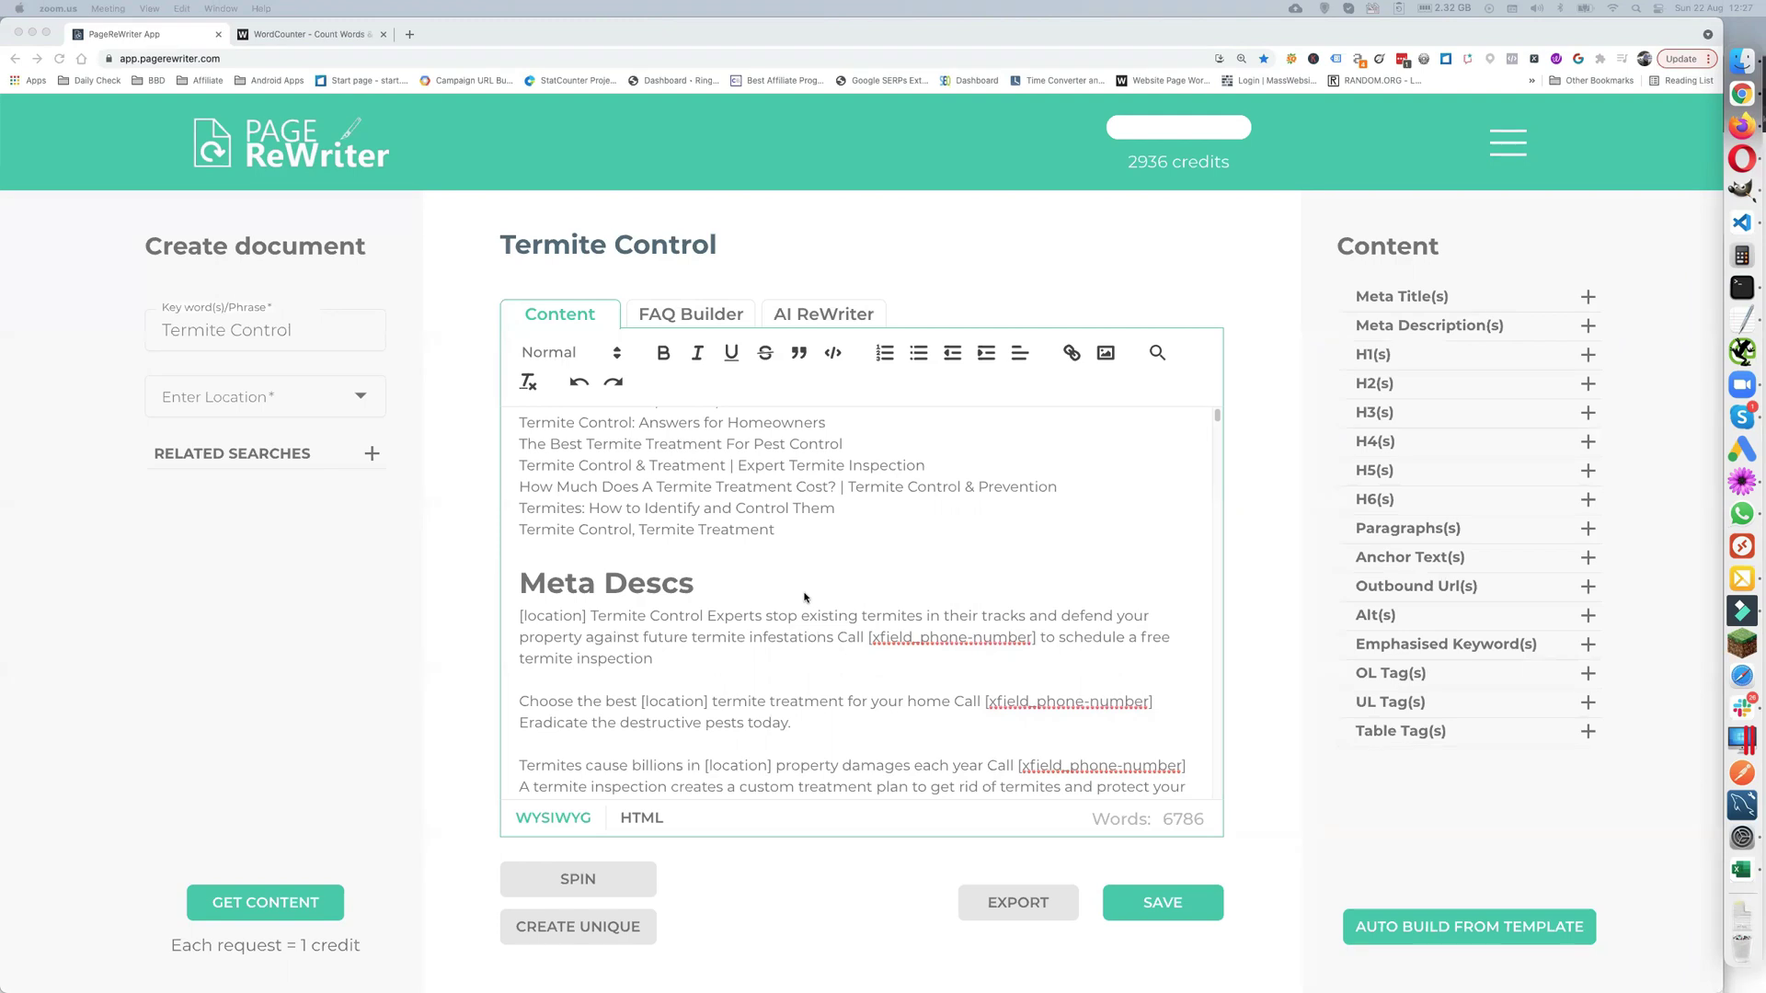
scroll(804, 599, "up", 2)
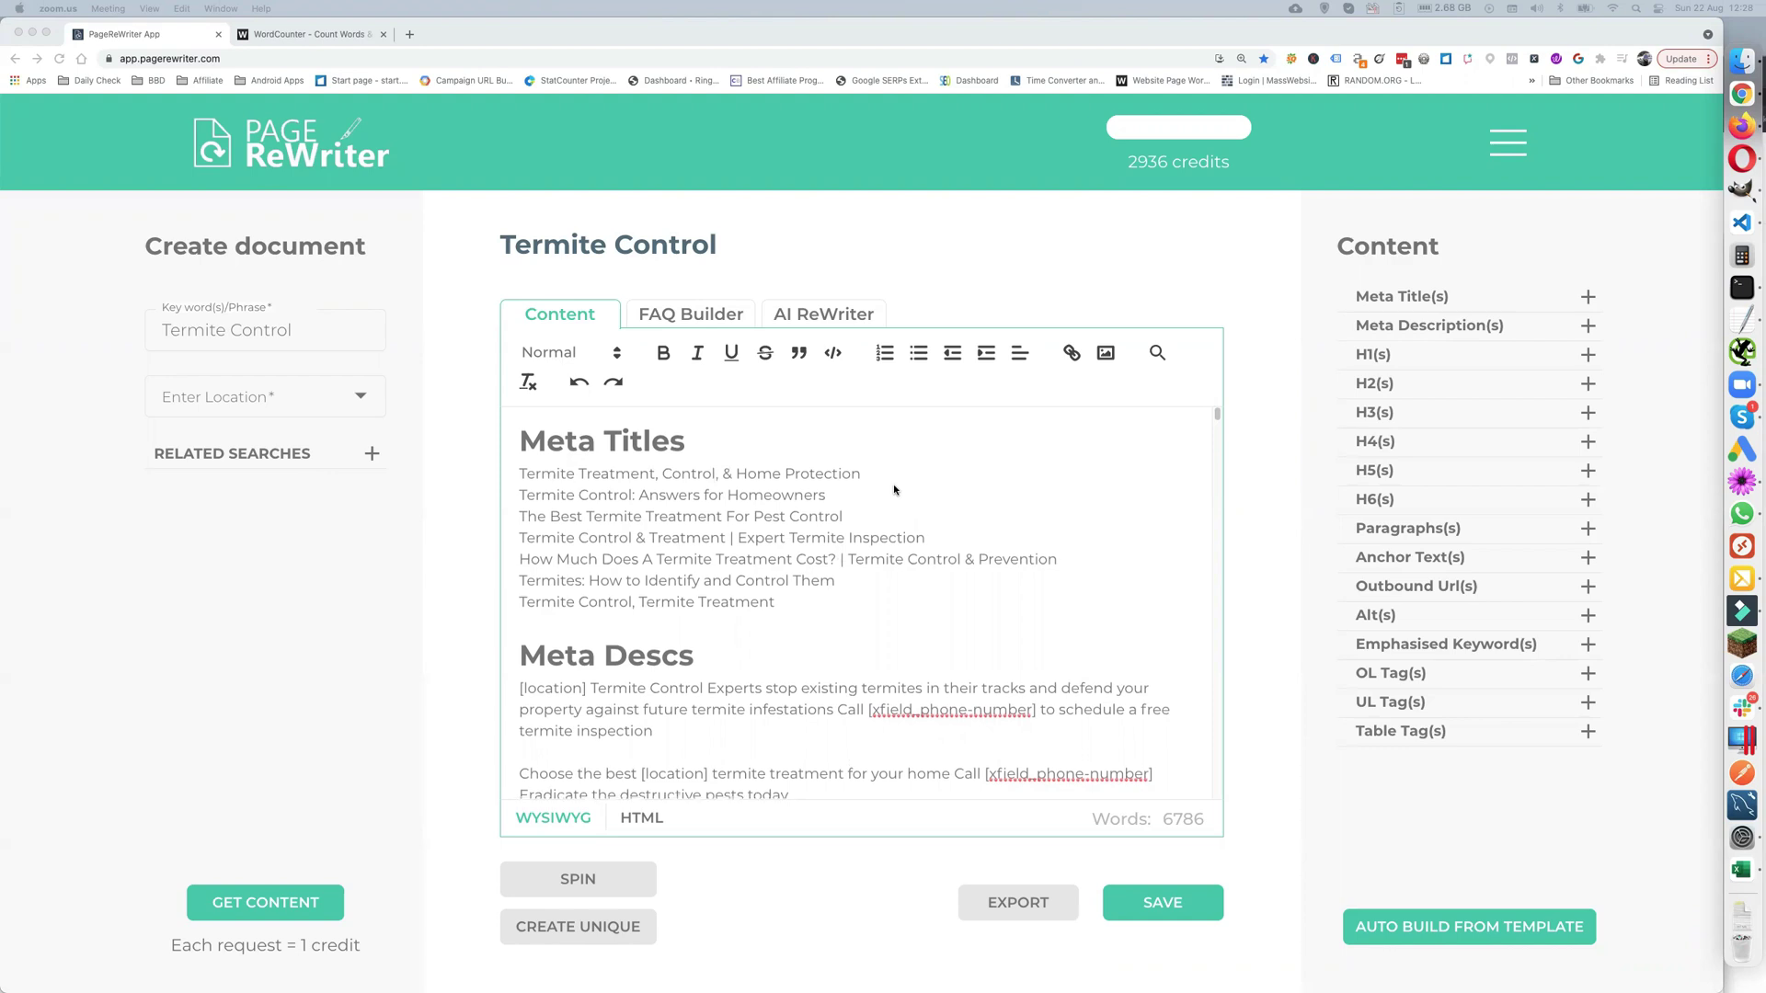
scroll(894, 490, "down", 3)
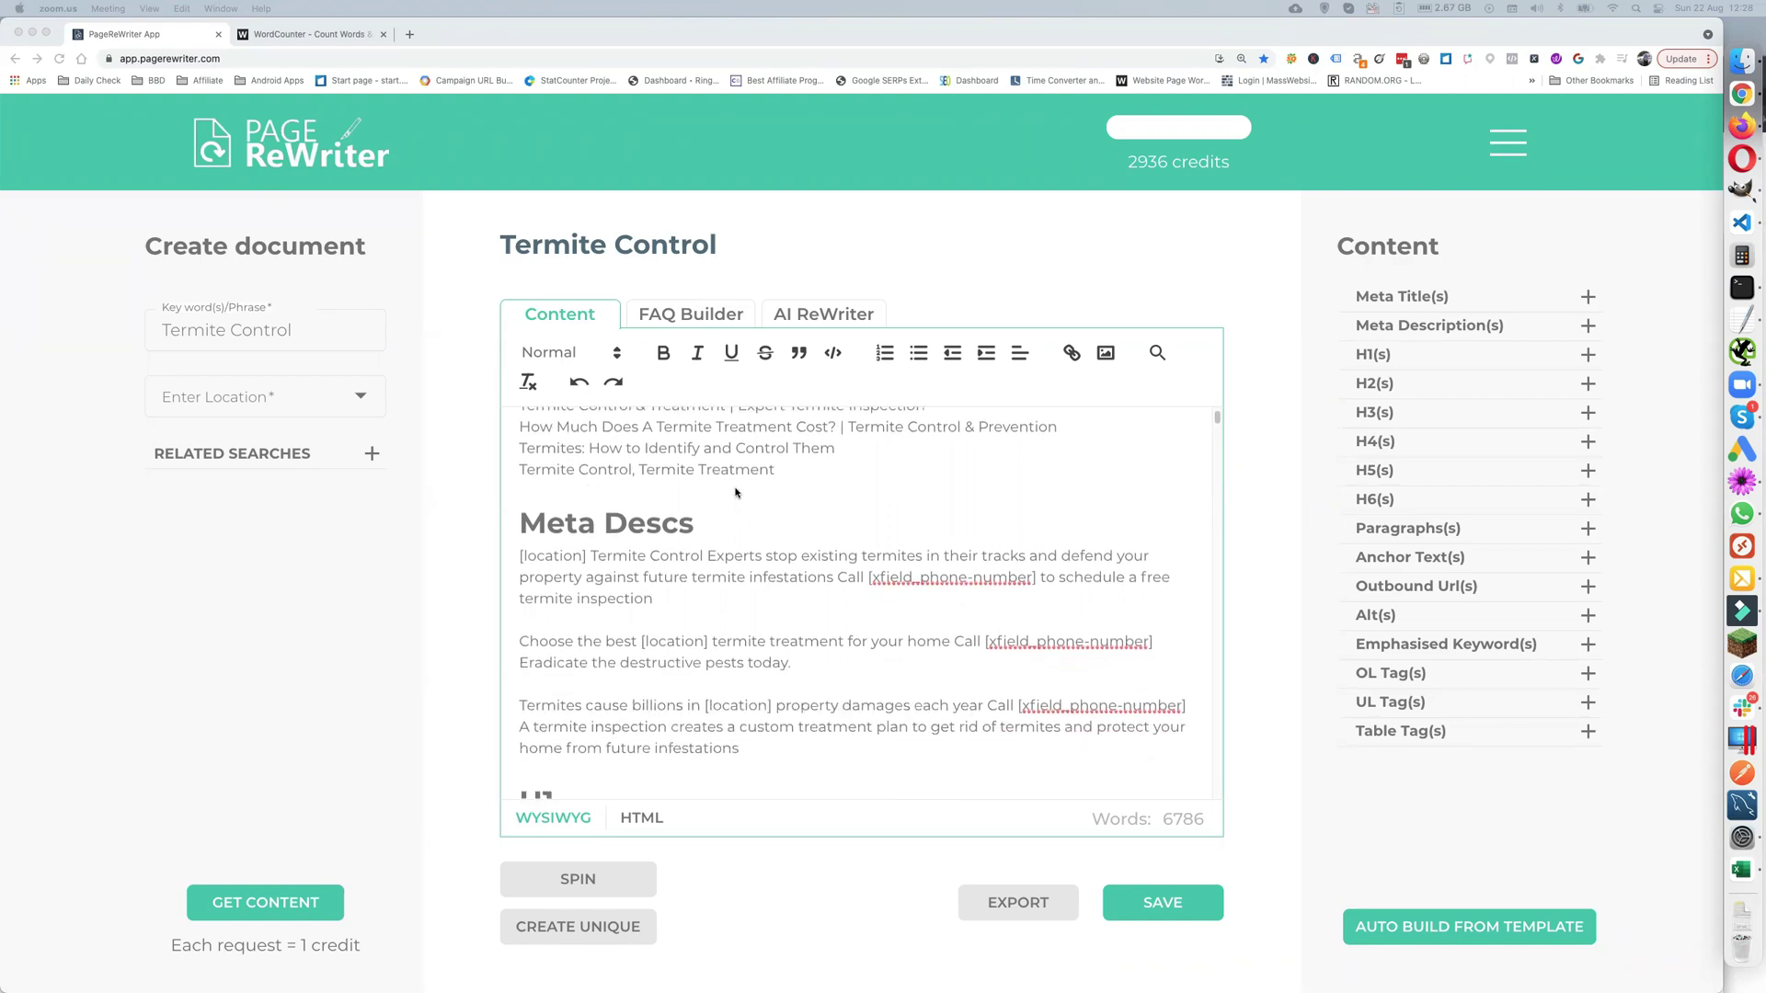
scroll(897, 552, "down", 3)
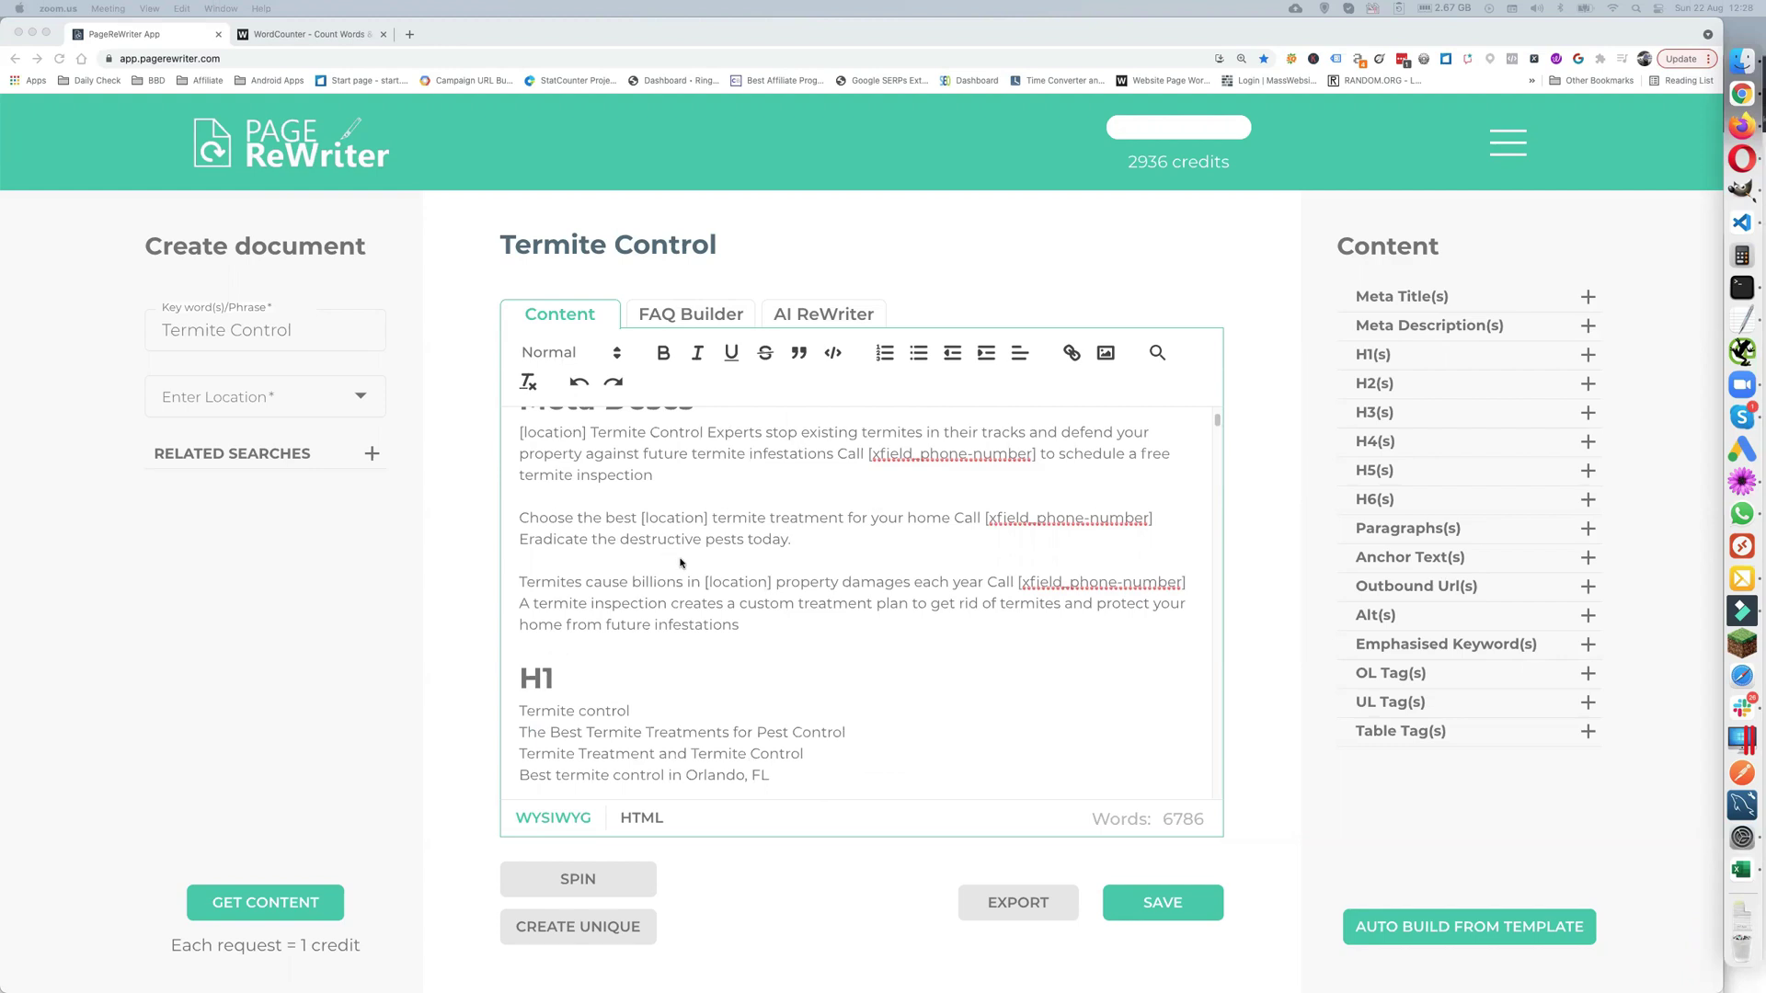
scroll(695, 555, "up", 1)
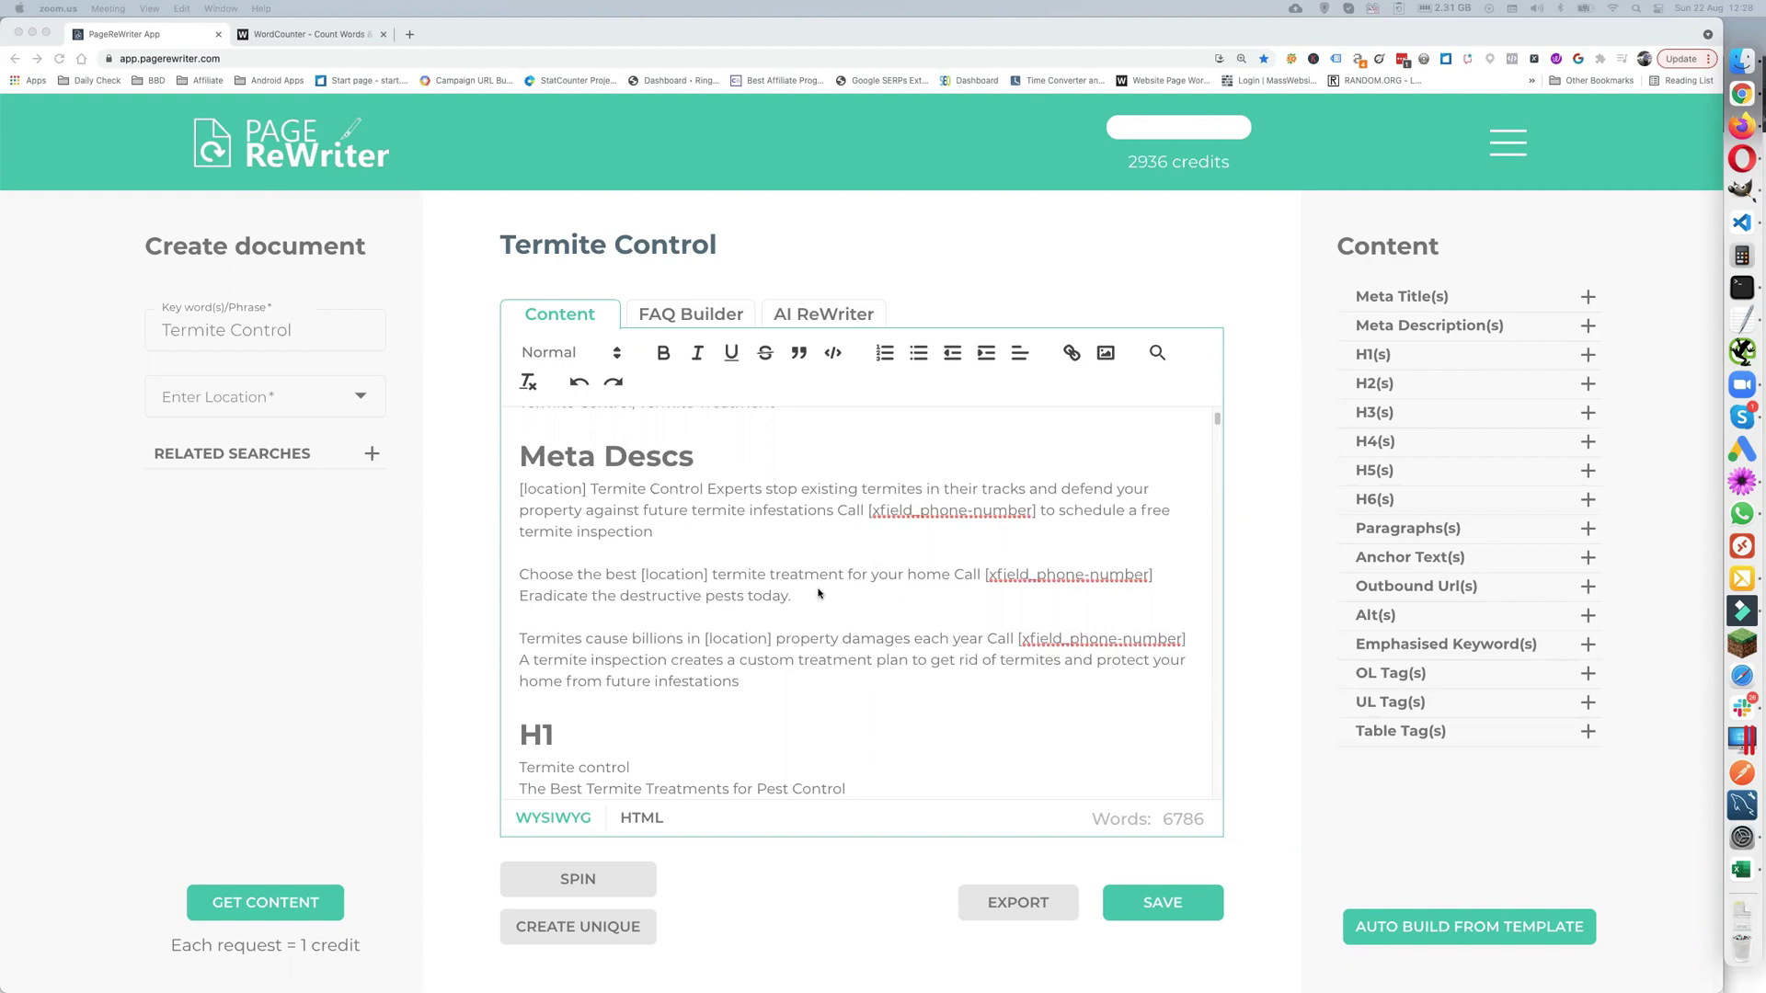
scroll(820, 592, "down", 1)
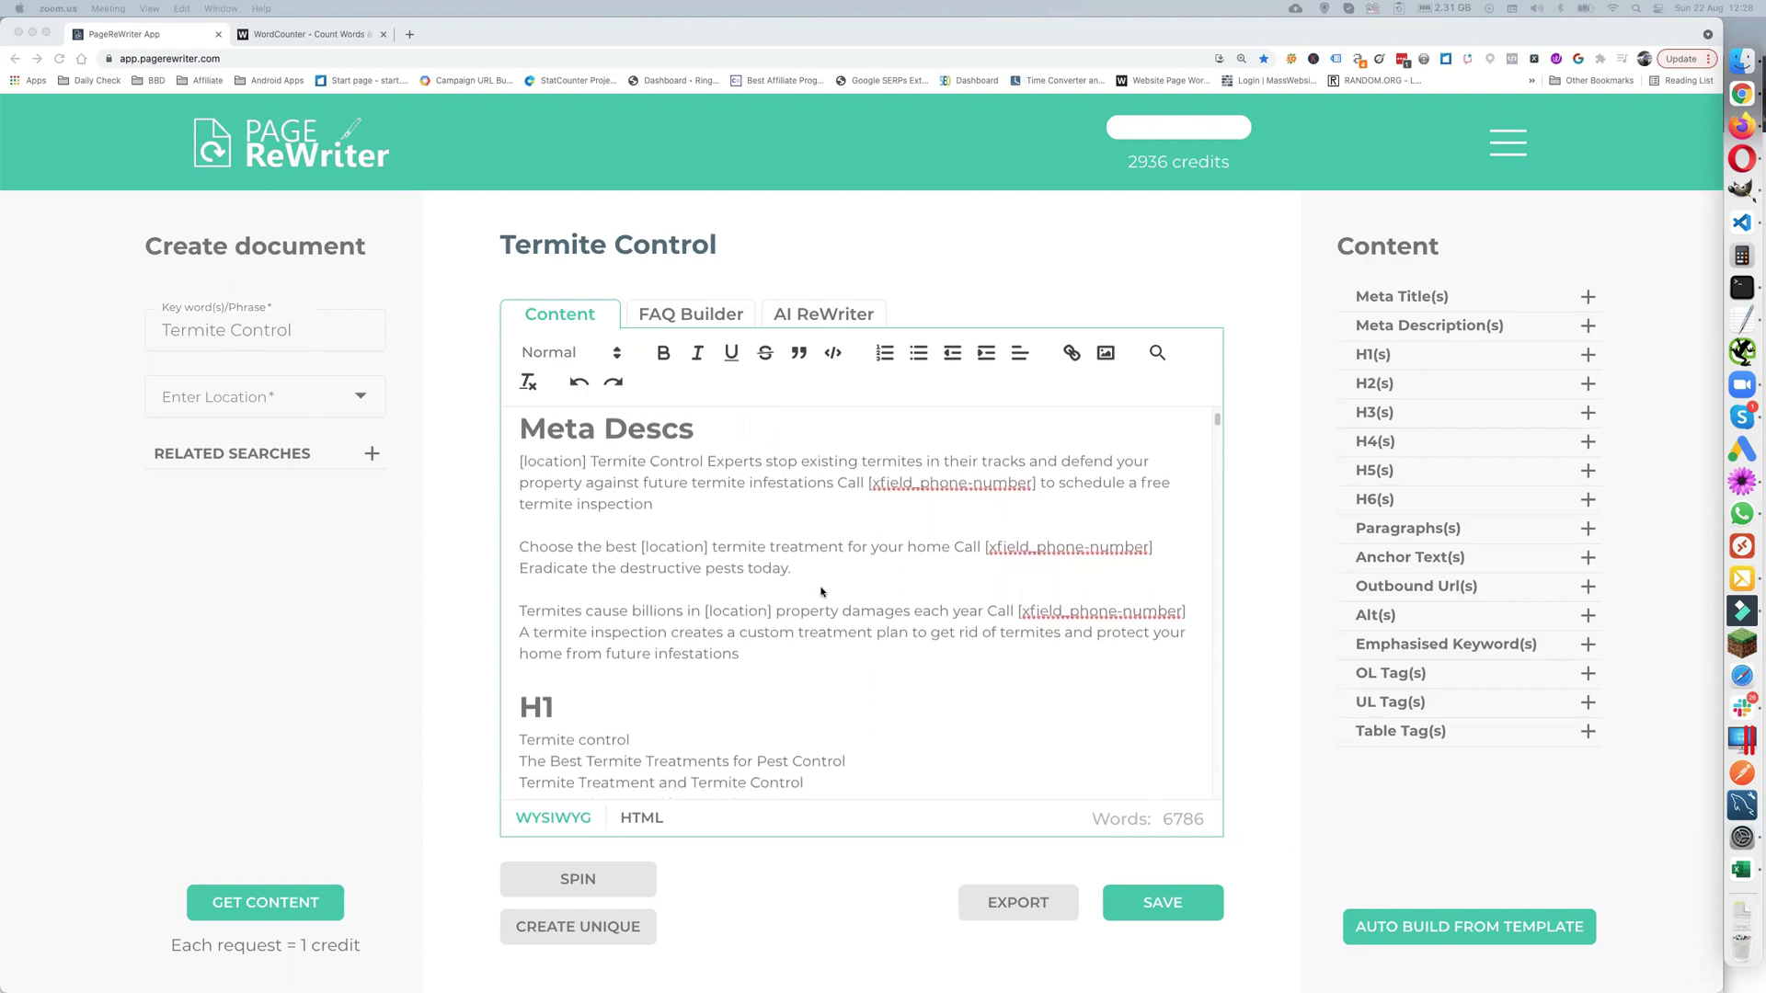
scroll(821, 593, "down", 3)
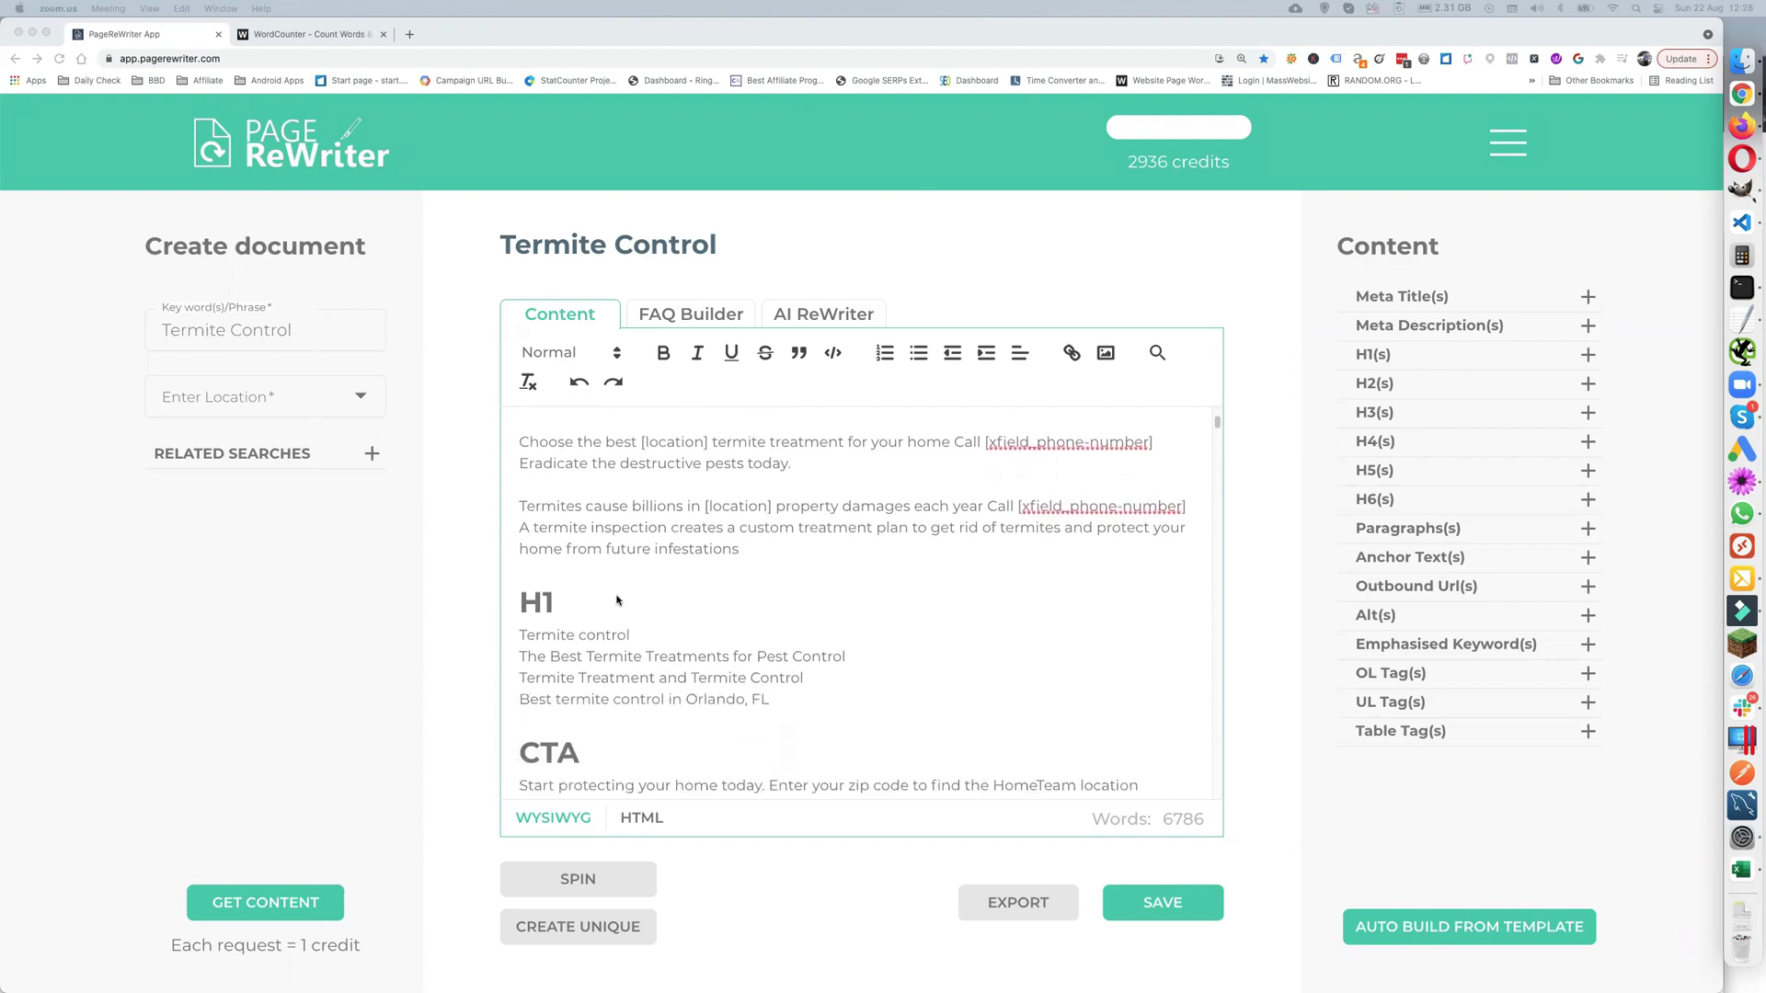
scroll(567, 647, "down", 1)
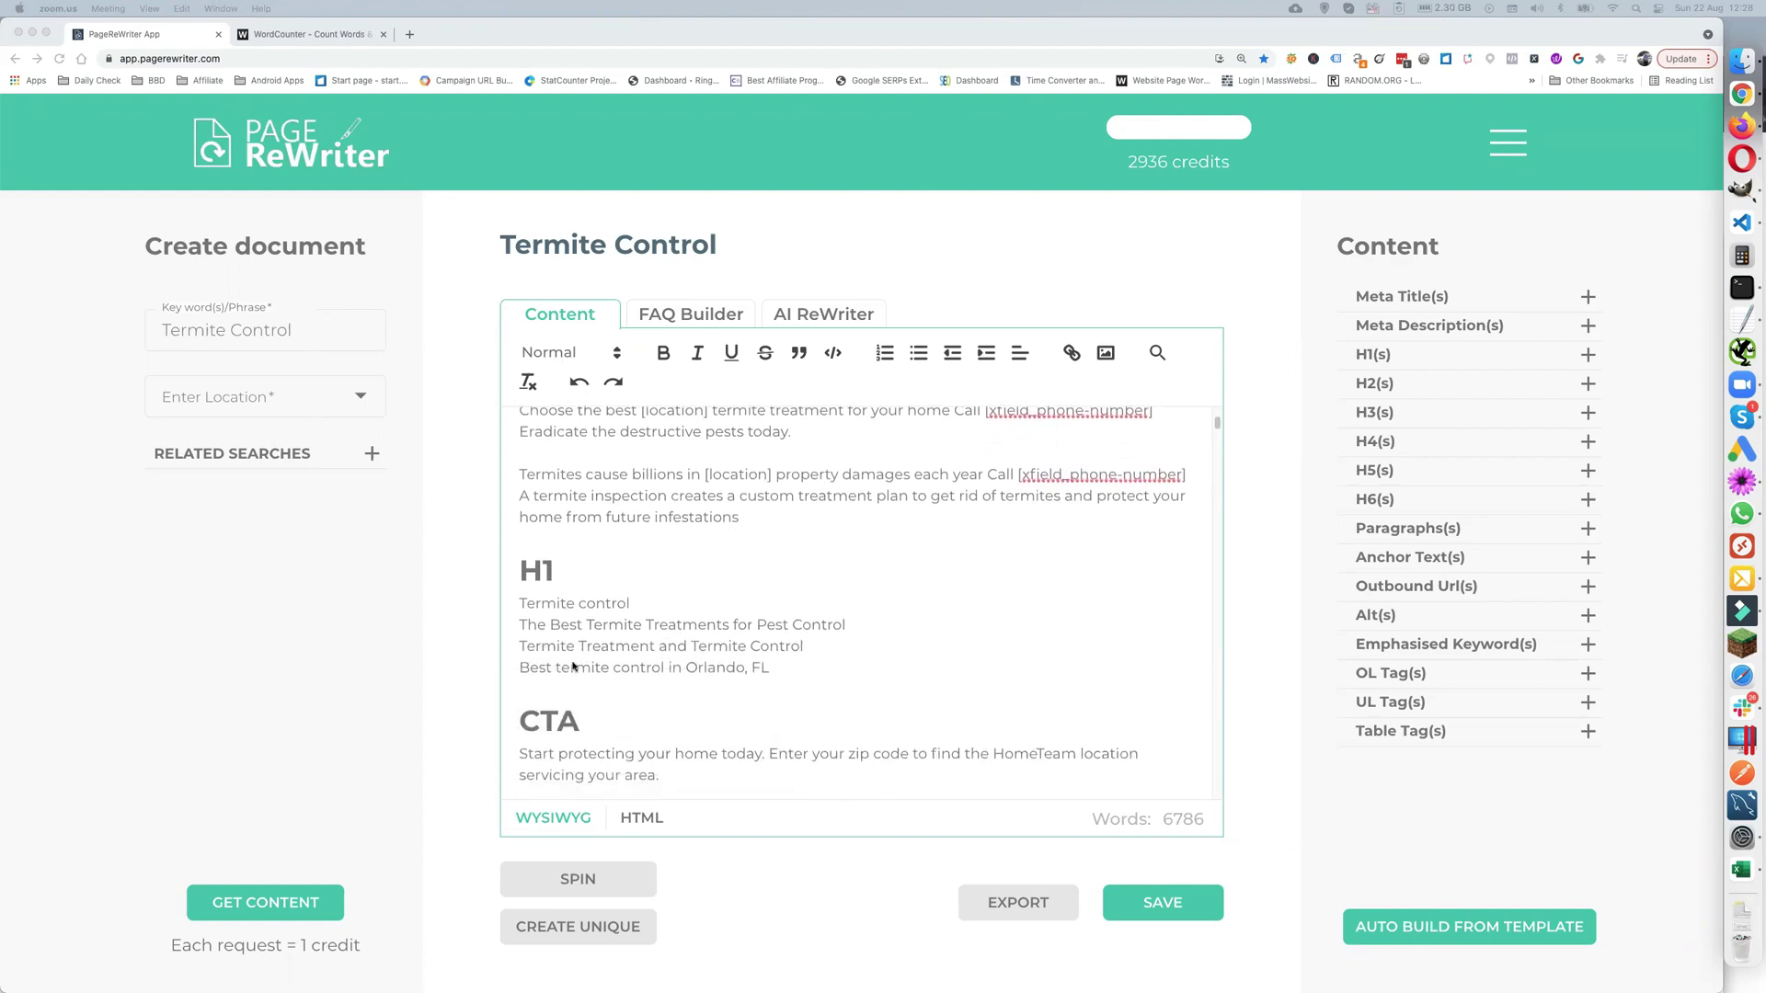
scroll(638, 668, "down", 3)
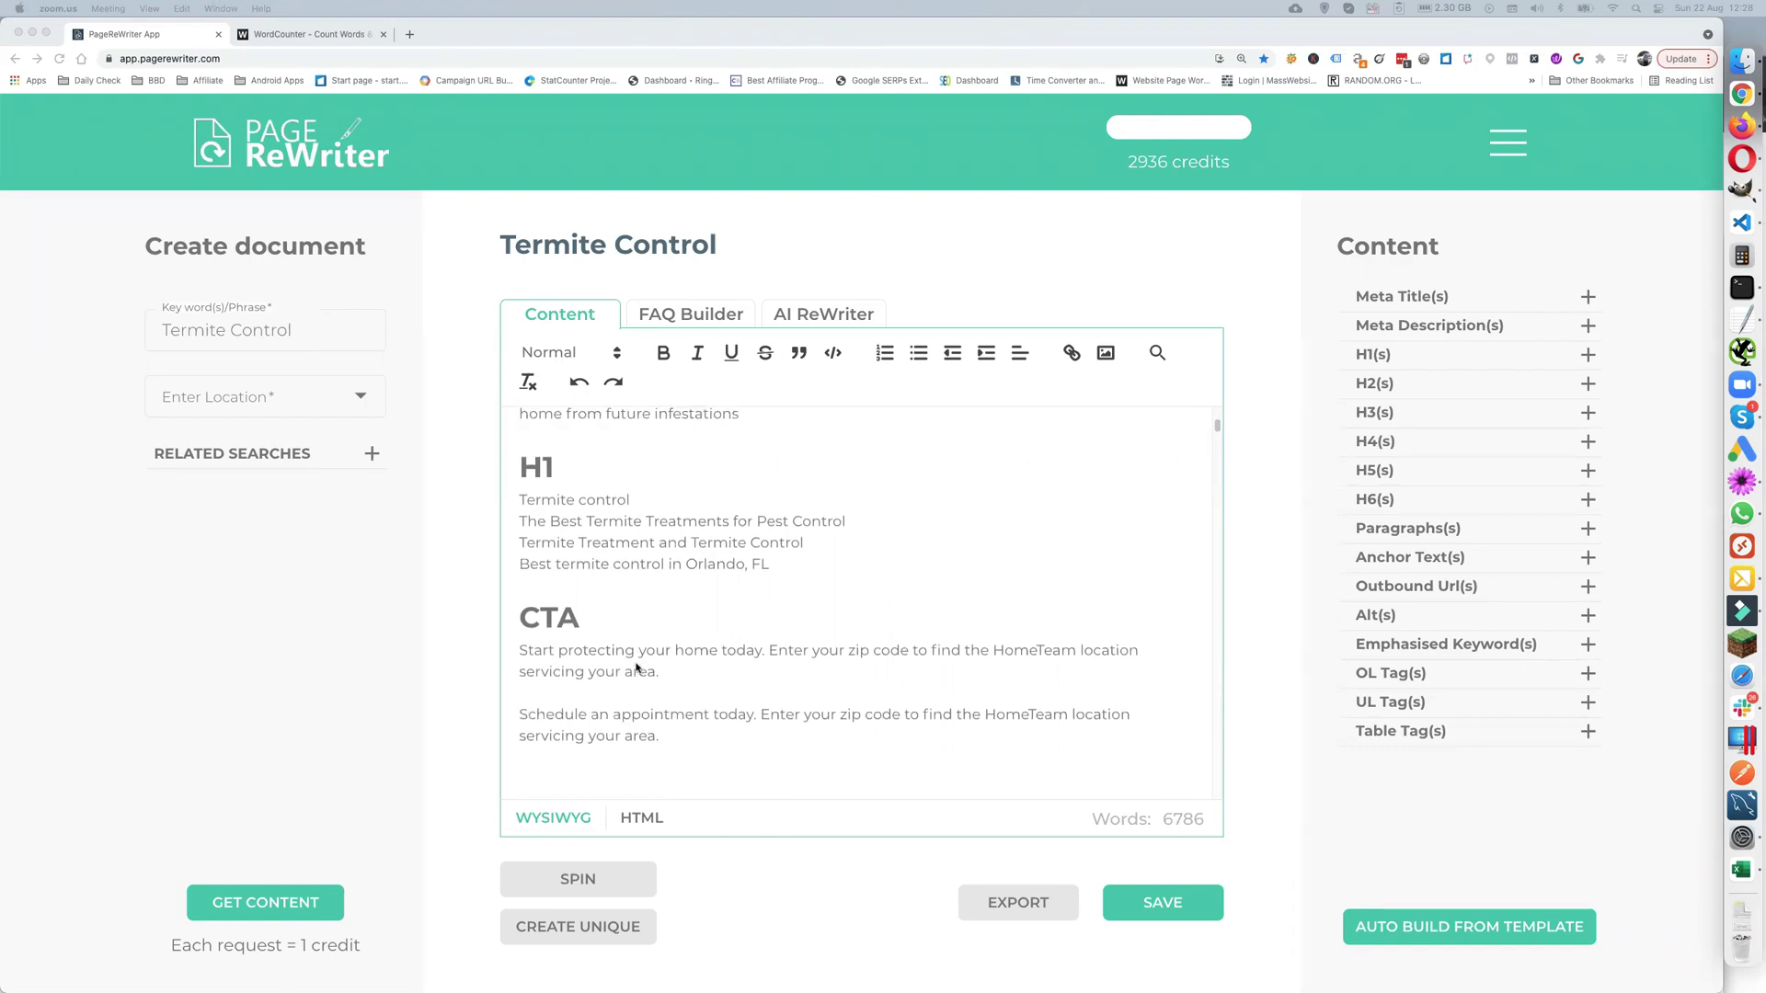
- Read the opening paragraphs under the Content heading of the Termite Control document, below the CTA lines
scroll(534, 656, "down", 2)
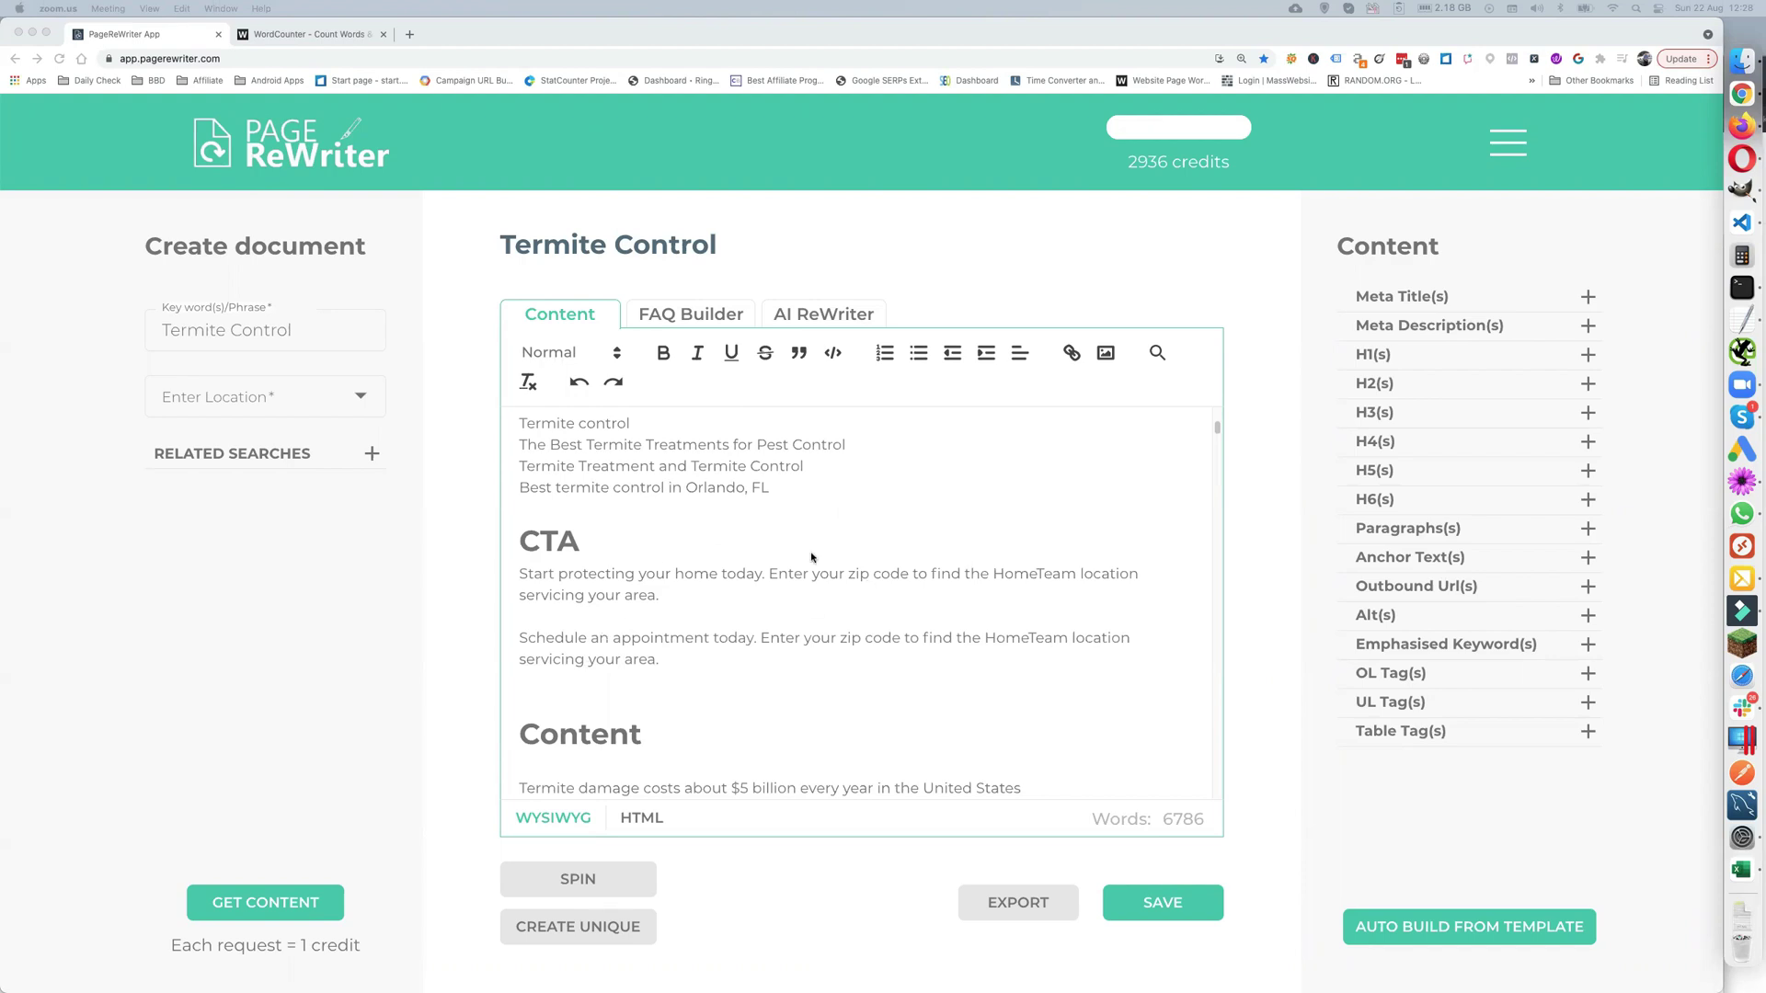
scroll(595, 635, "down", 1)
scroll(595, 635, "down", 4)
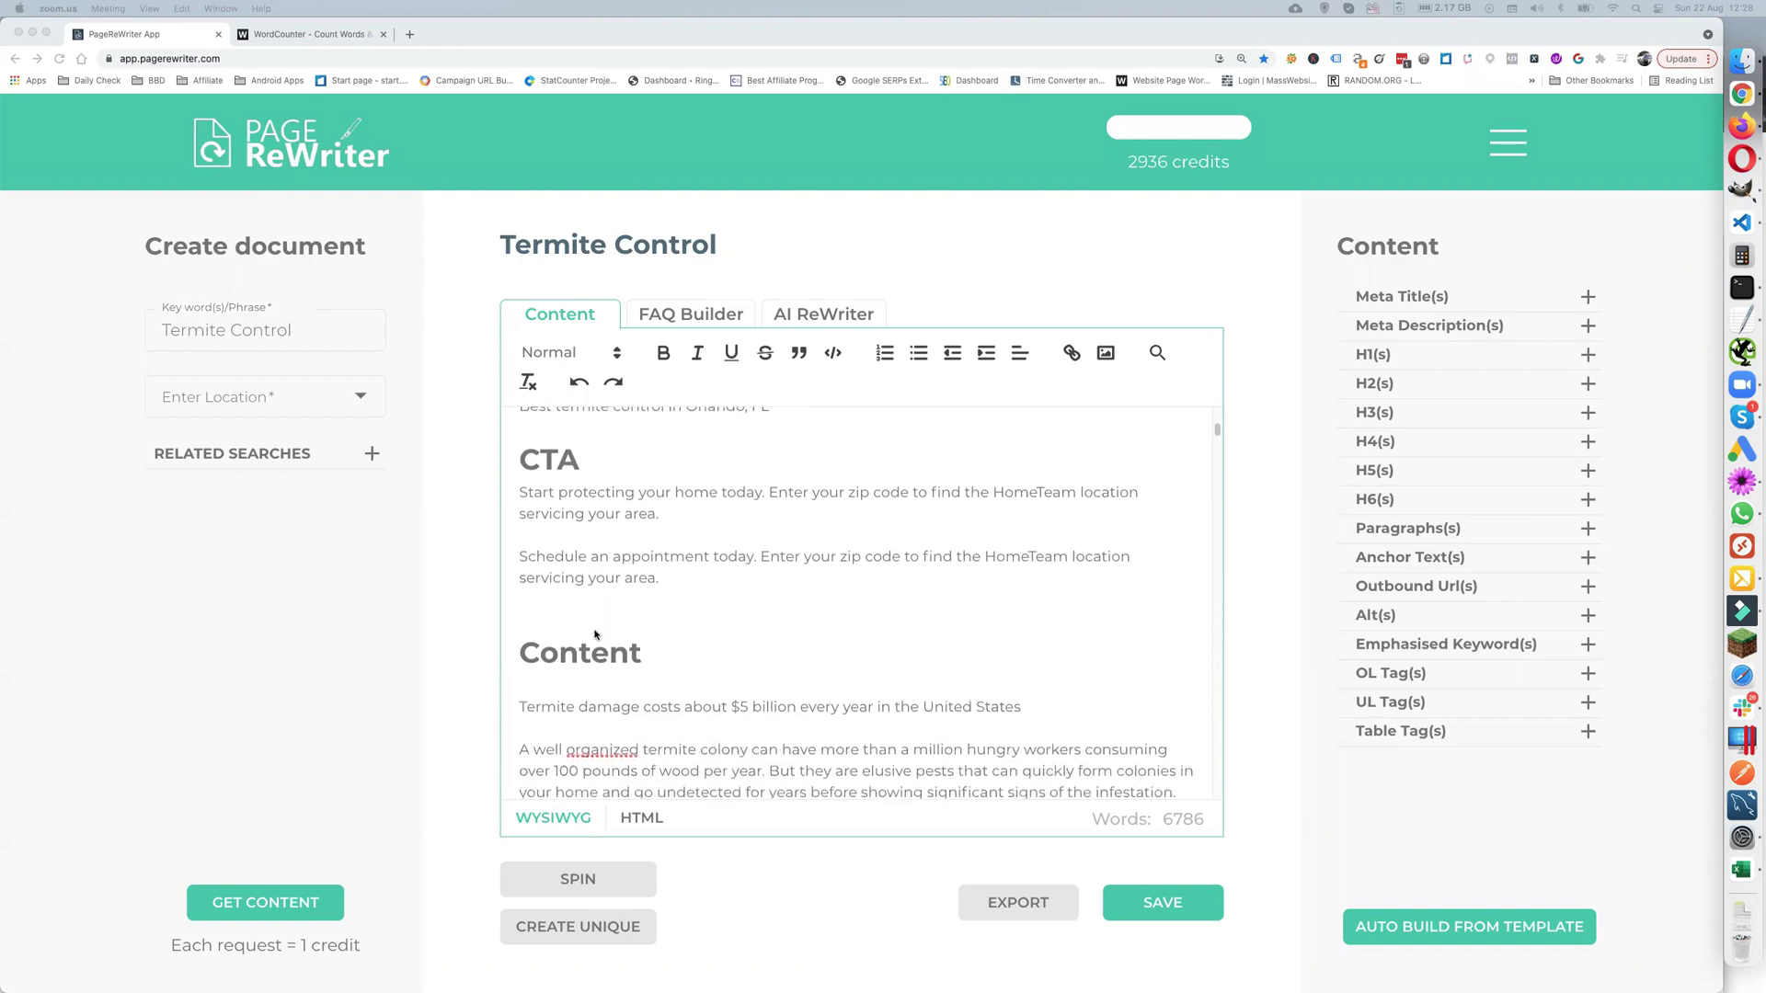
scroll(651, 605, "down", 3)
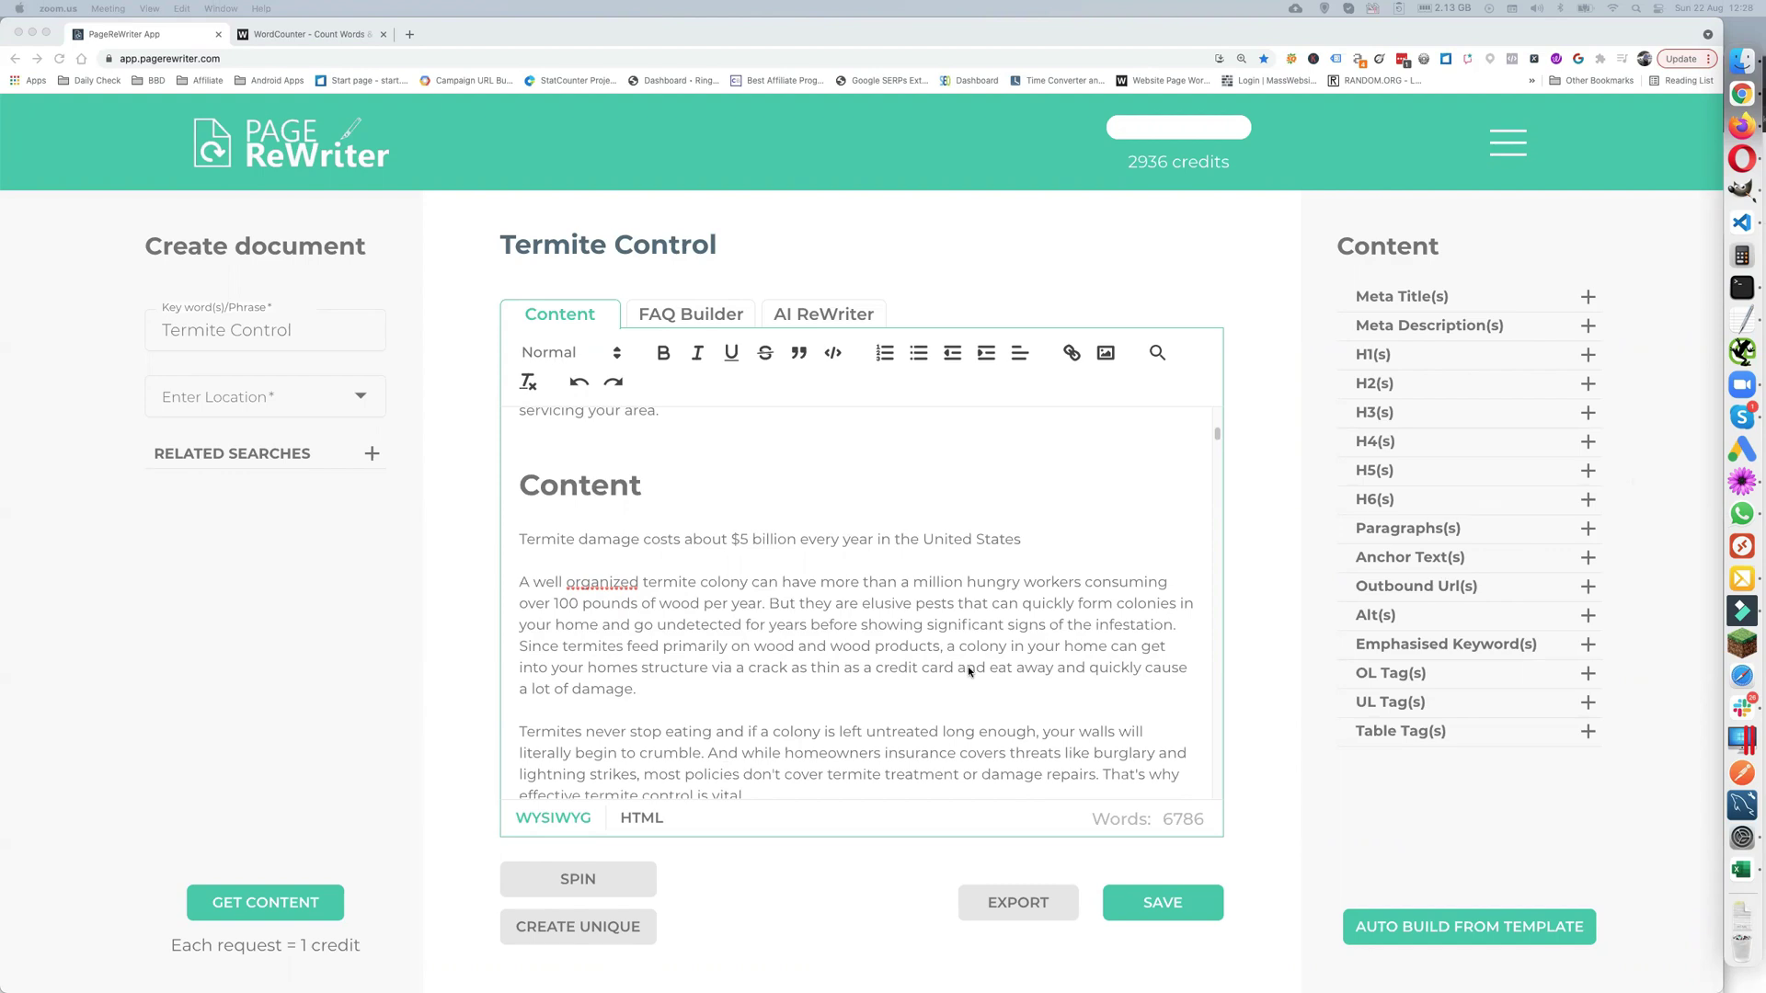
scroll(968, 671, "down", 2)
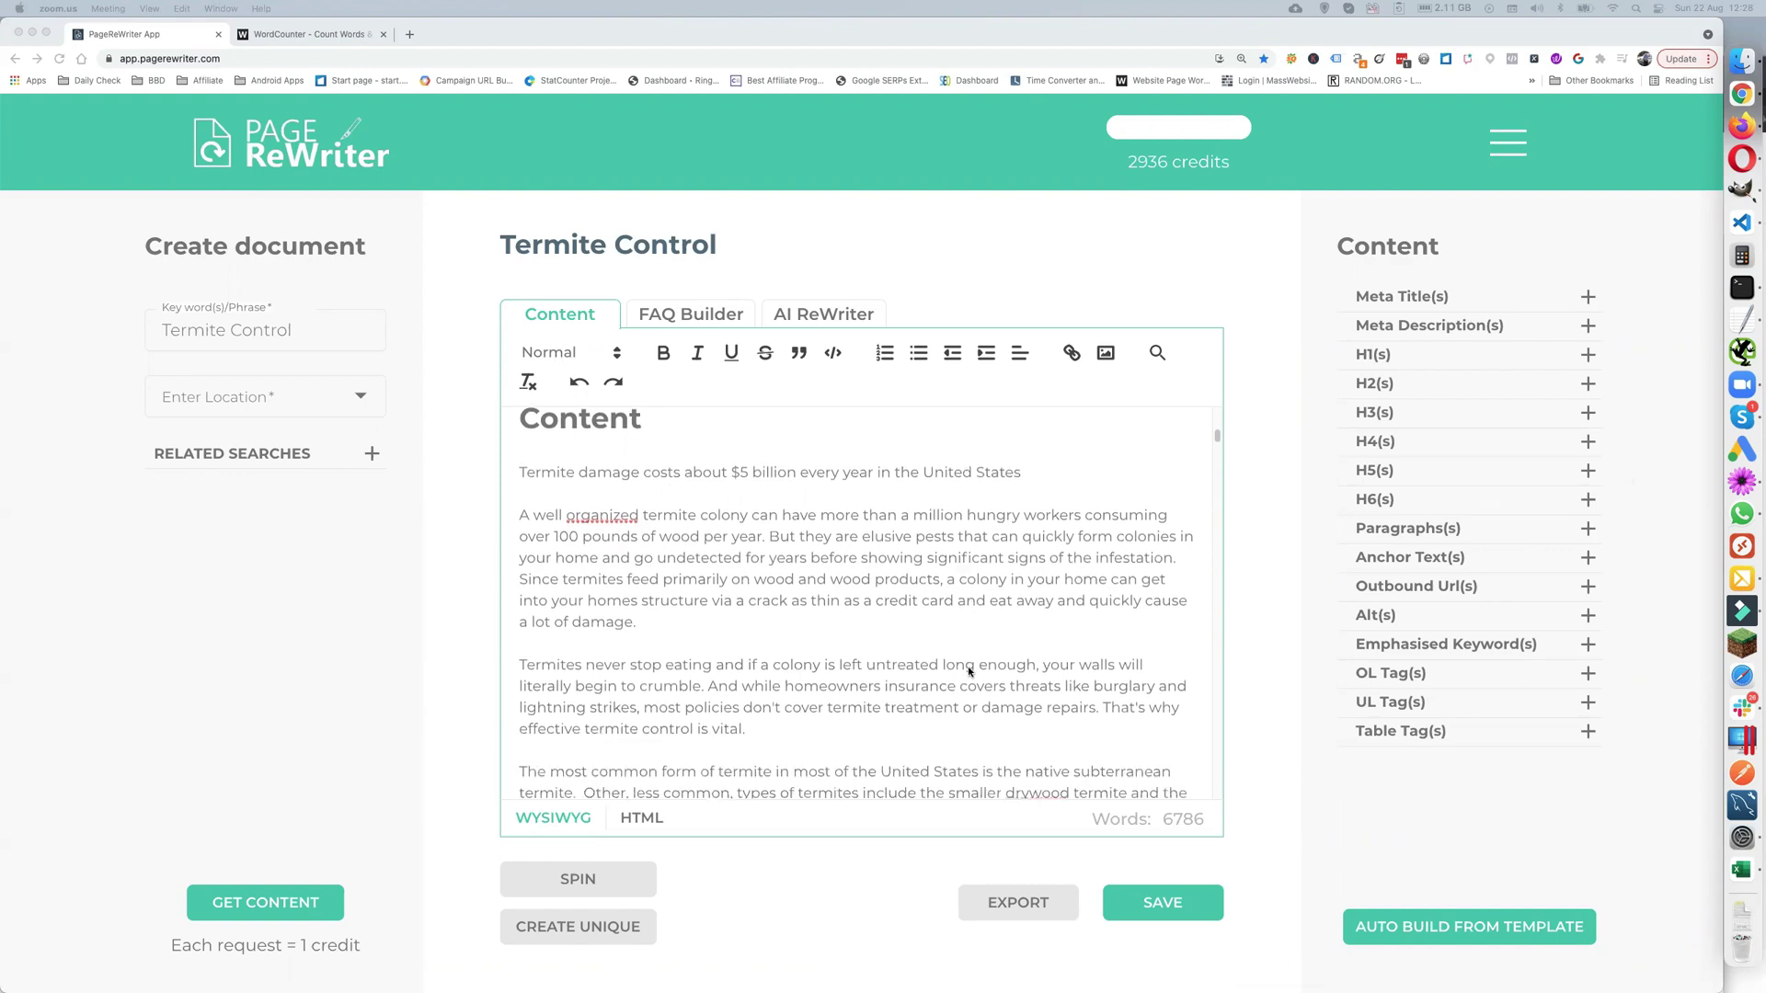
scroll(973, 663, "down", 1)
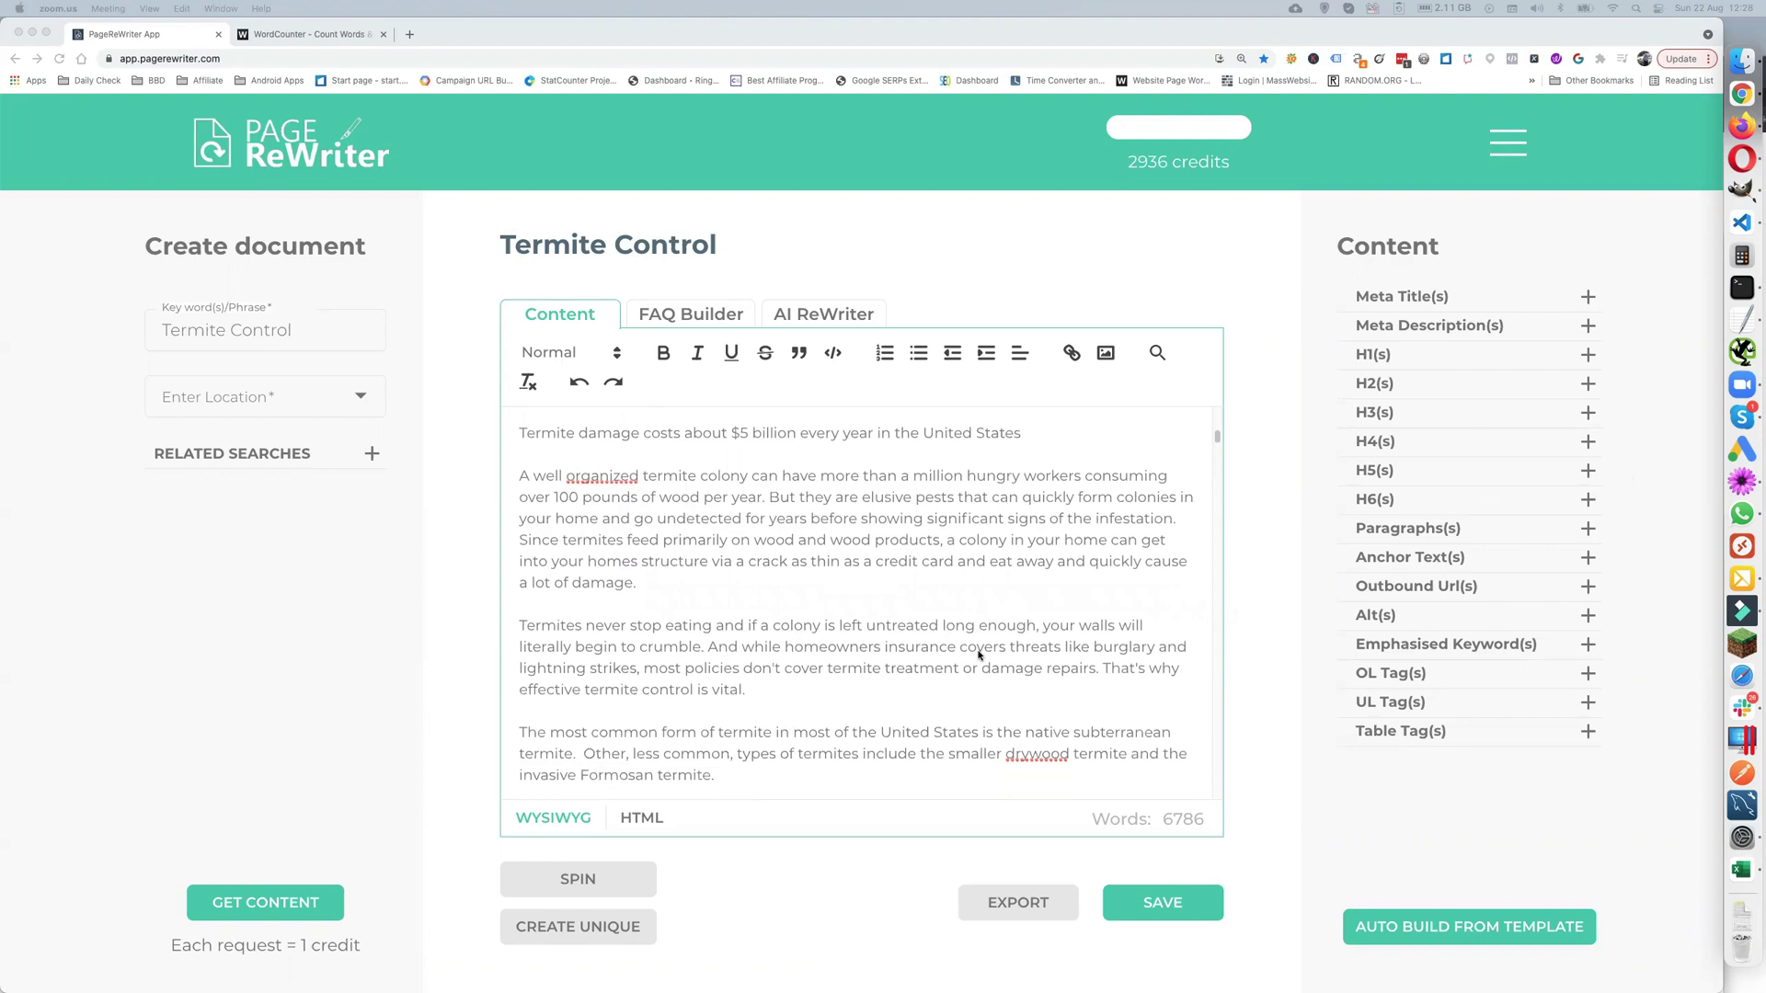
scroll(911, 657, "up", 4)
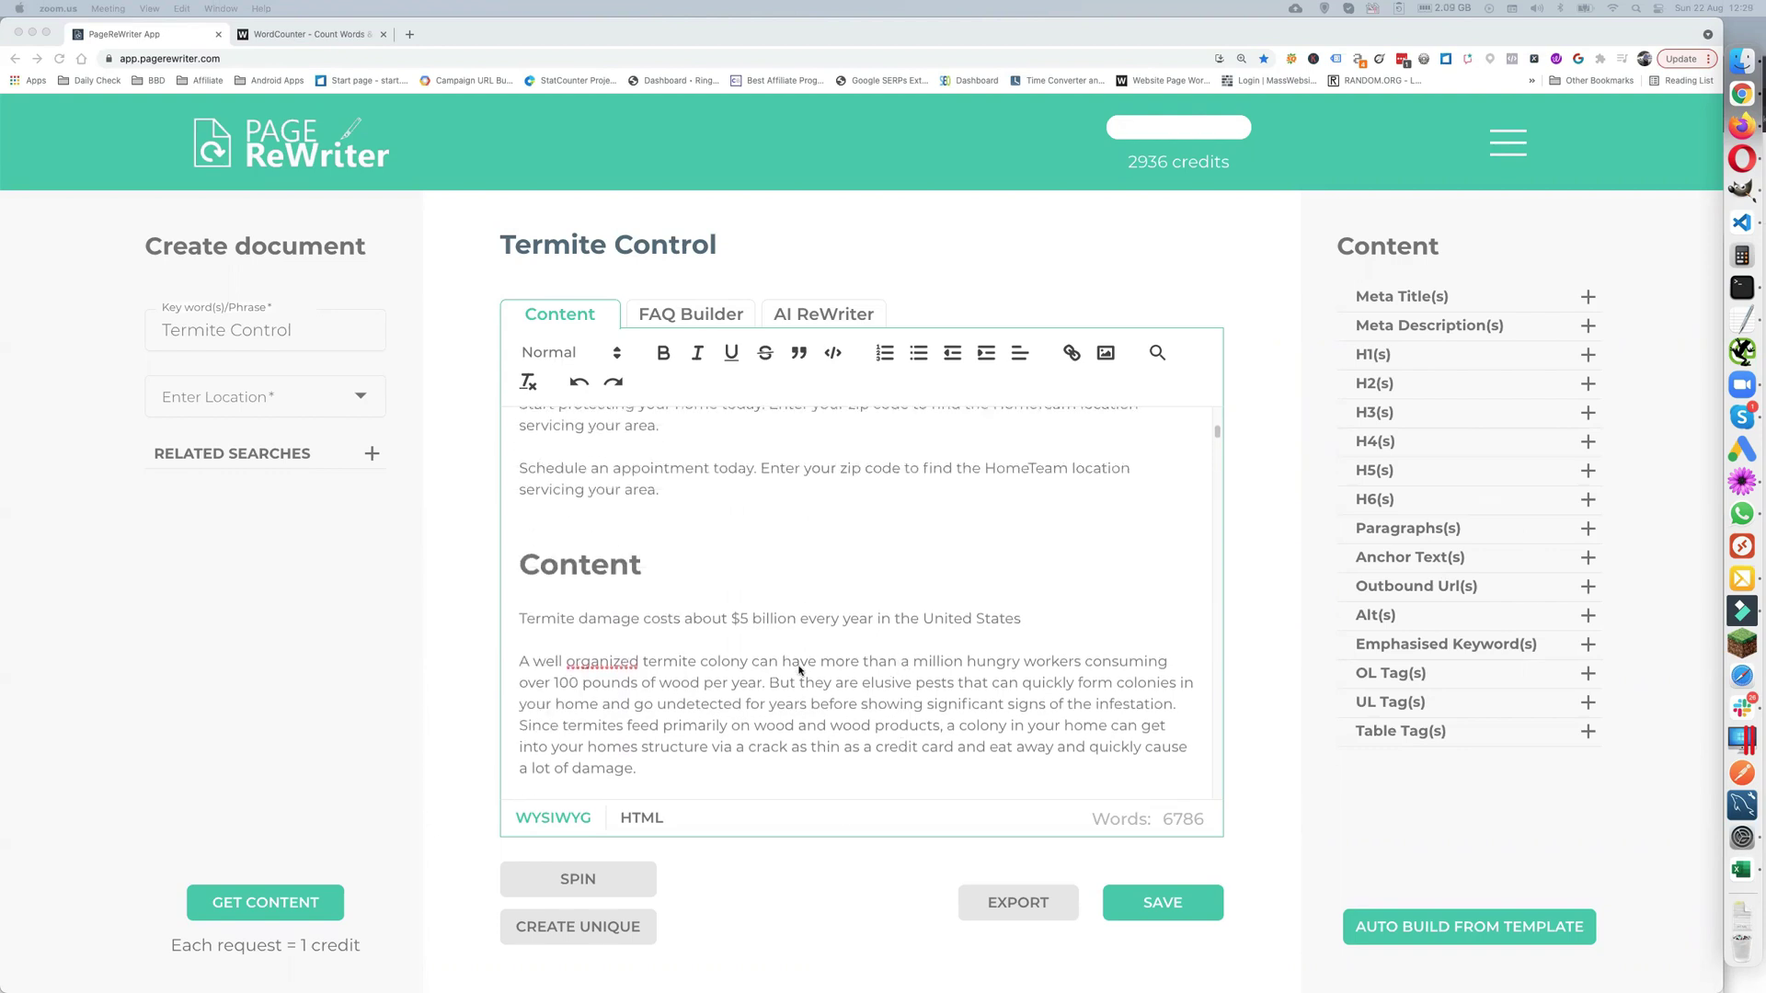
scroll(809, 670, "up", 2)
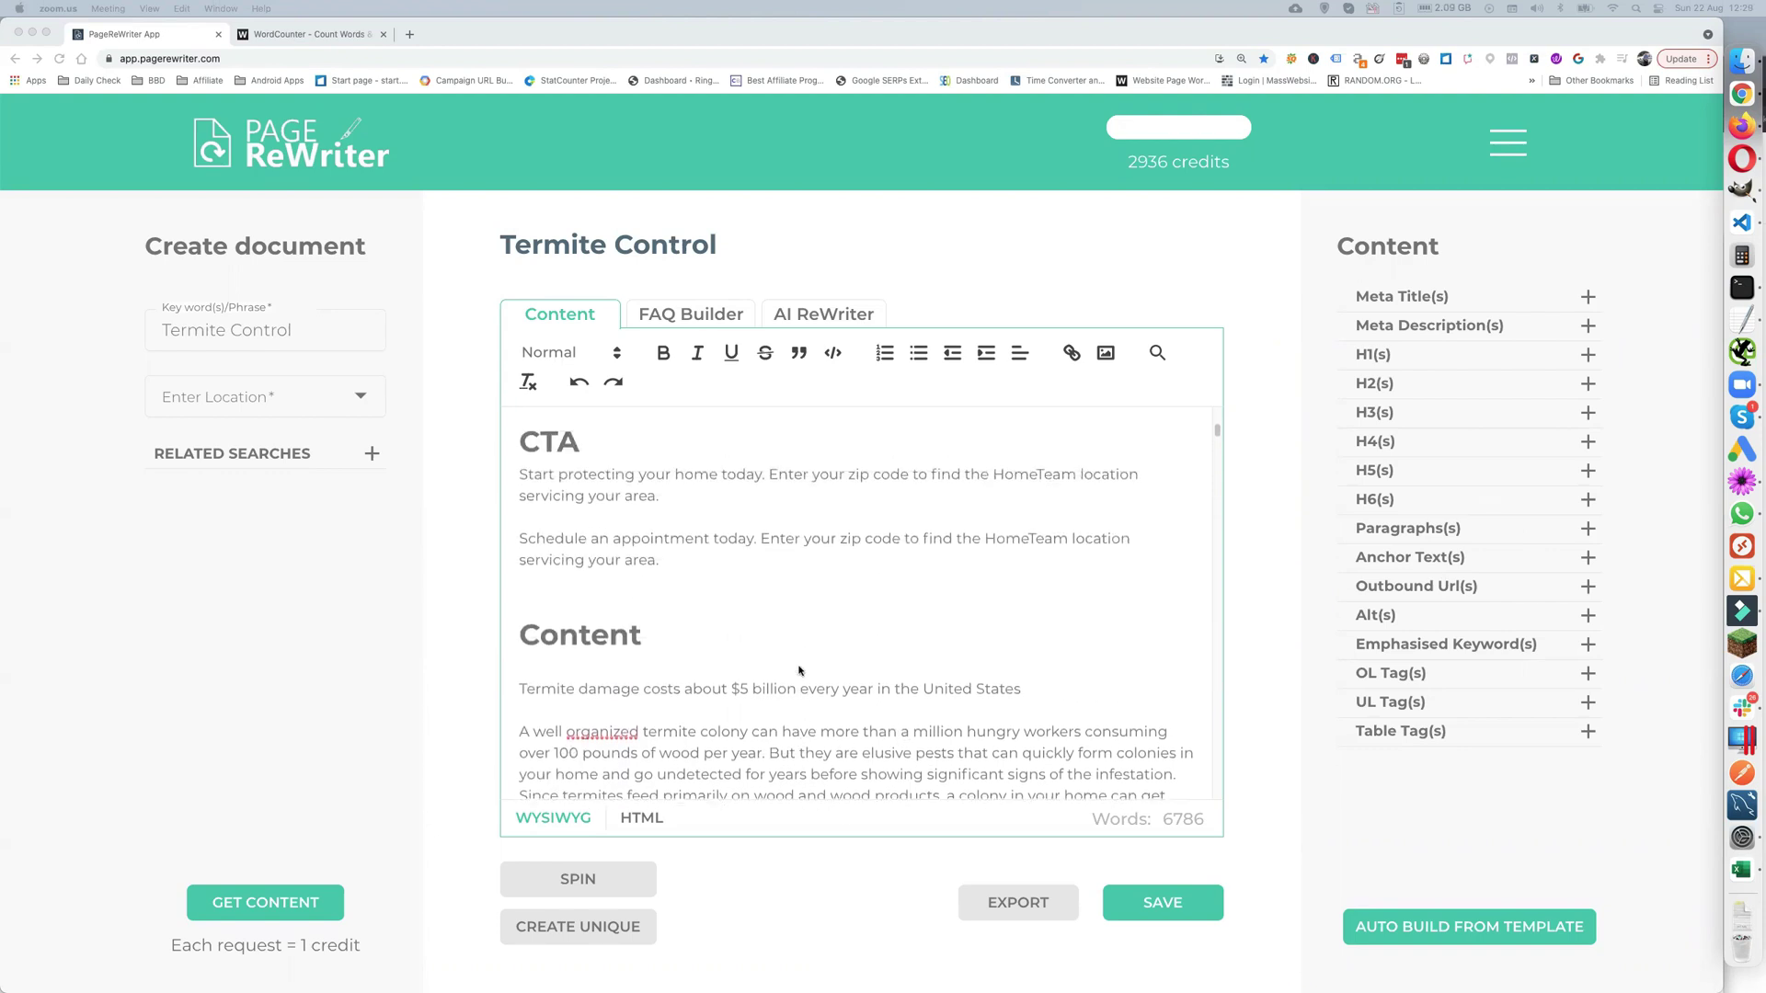
- Expand the collected H2(s) and look through the available termite subheadings
left_click(1586, 388)
left_click(1585, 386)
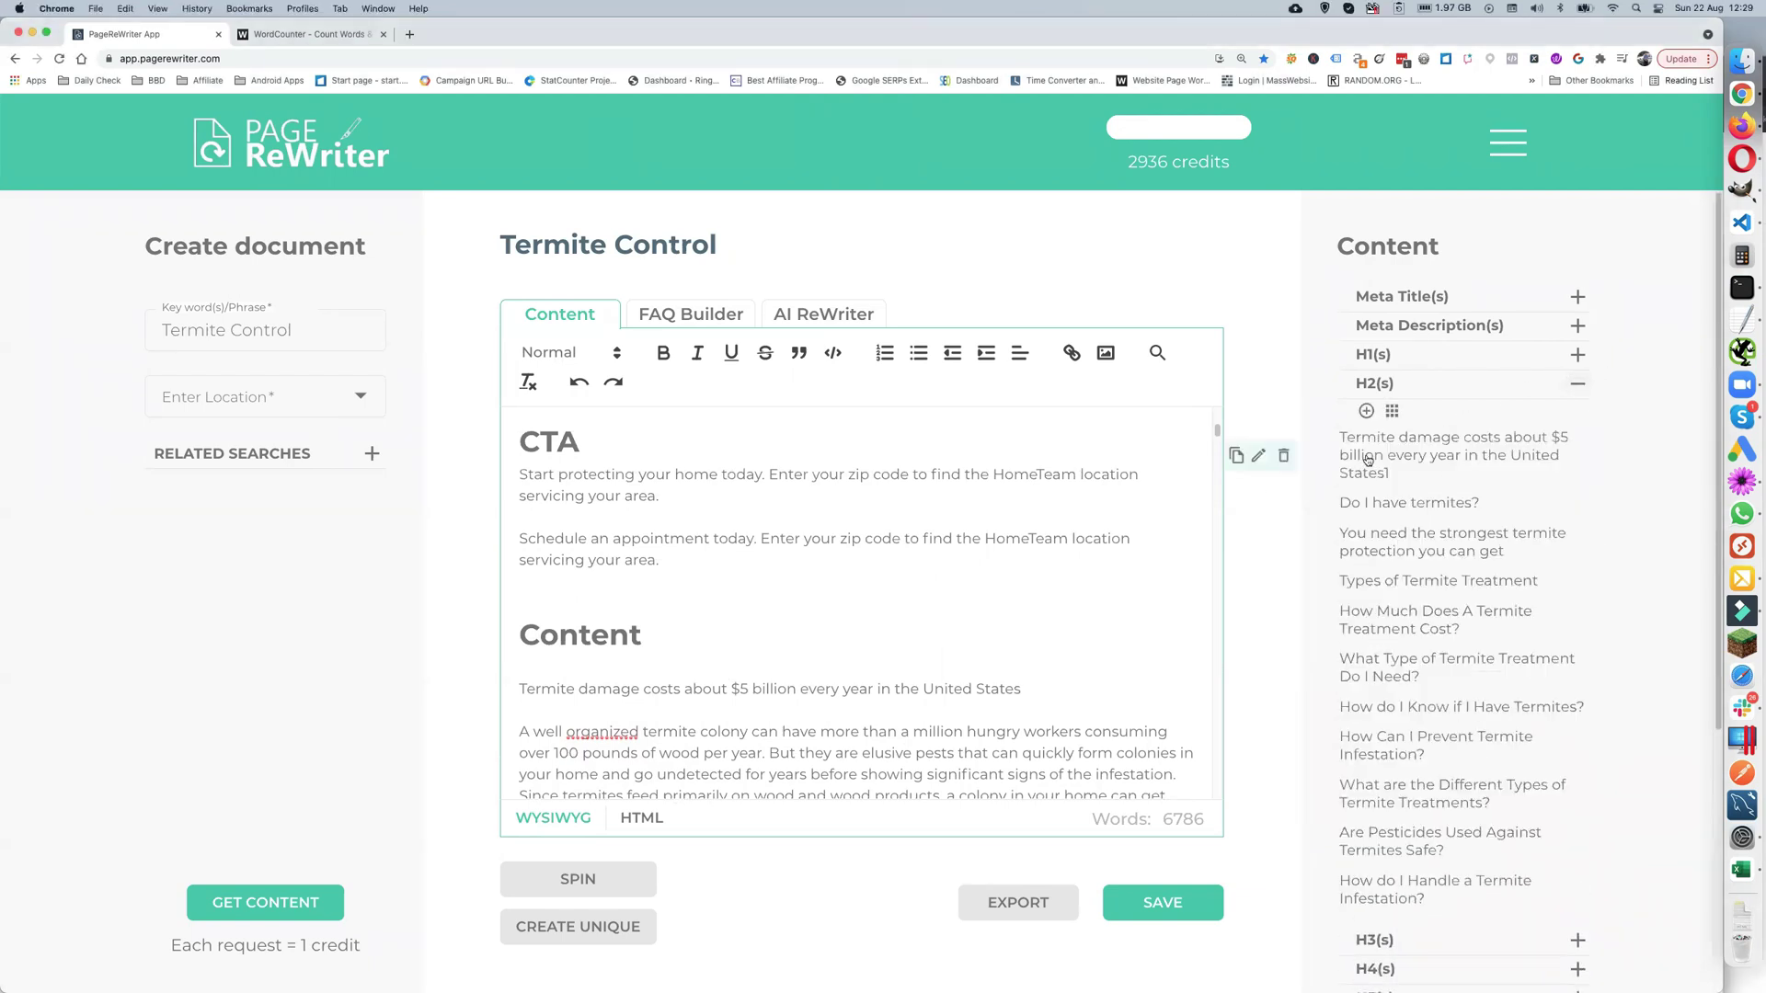
scroll(1452, 699, "down", 2)
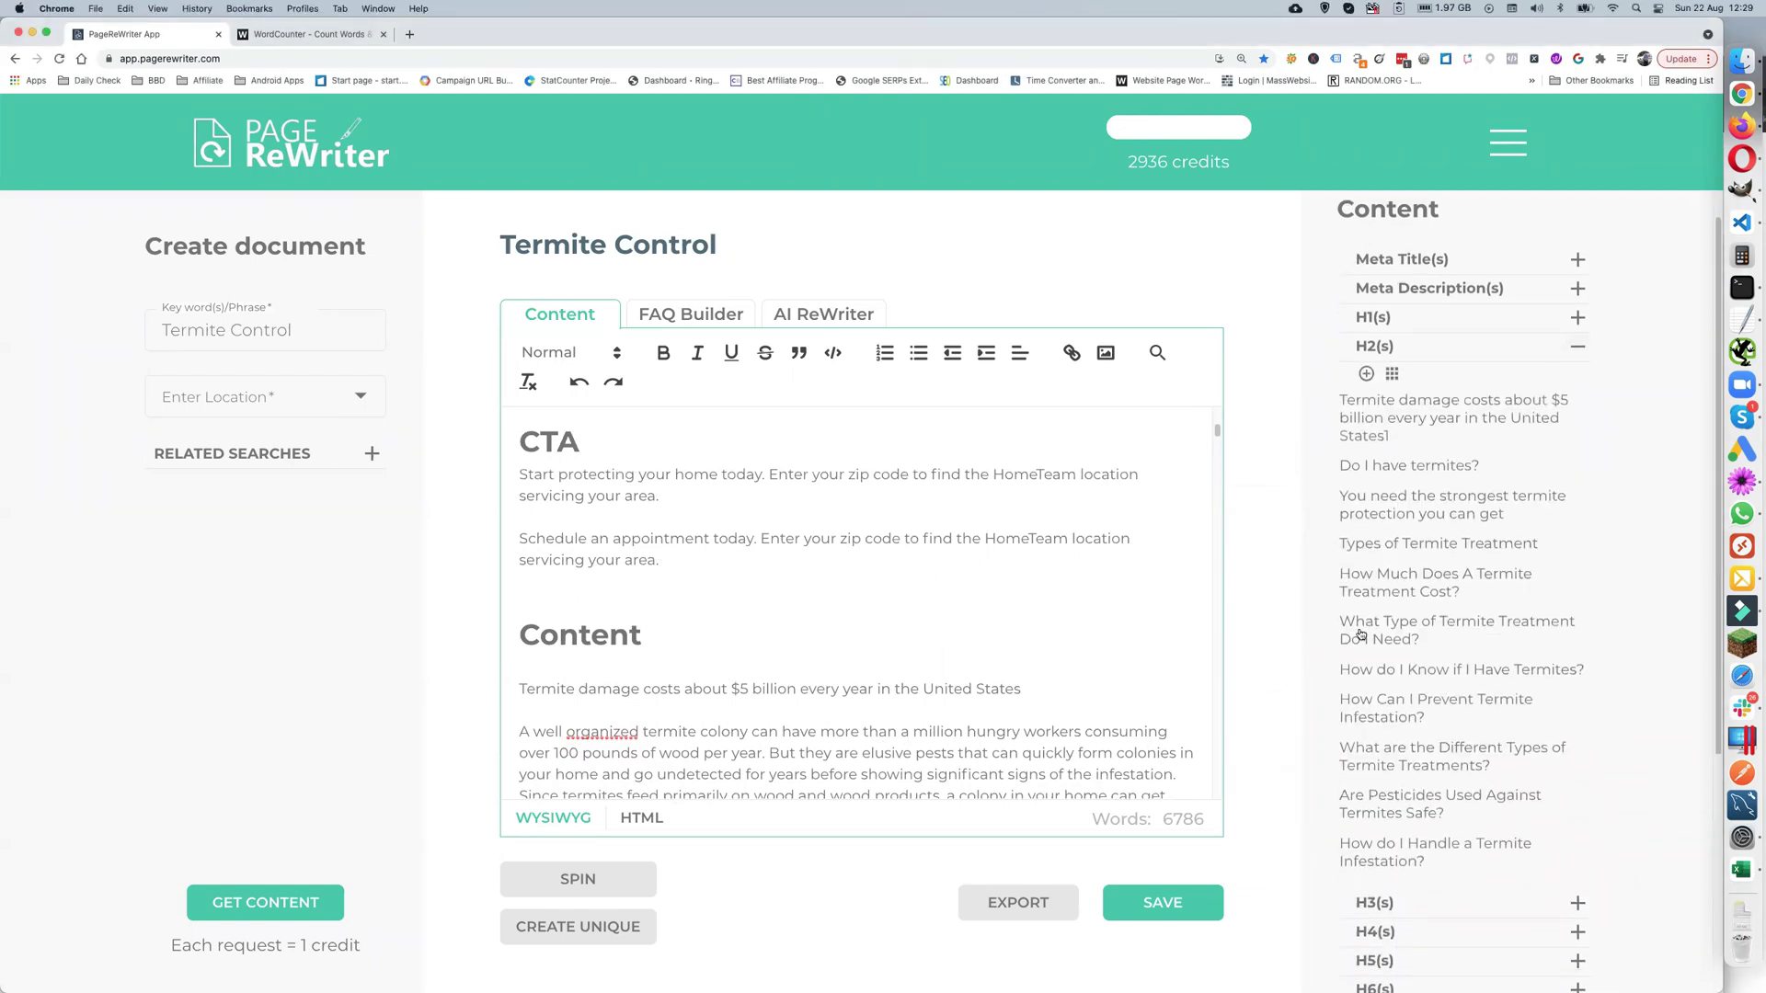
scroll(1410, 577, "down", 3)
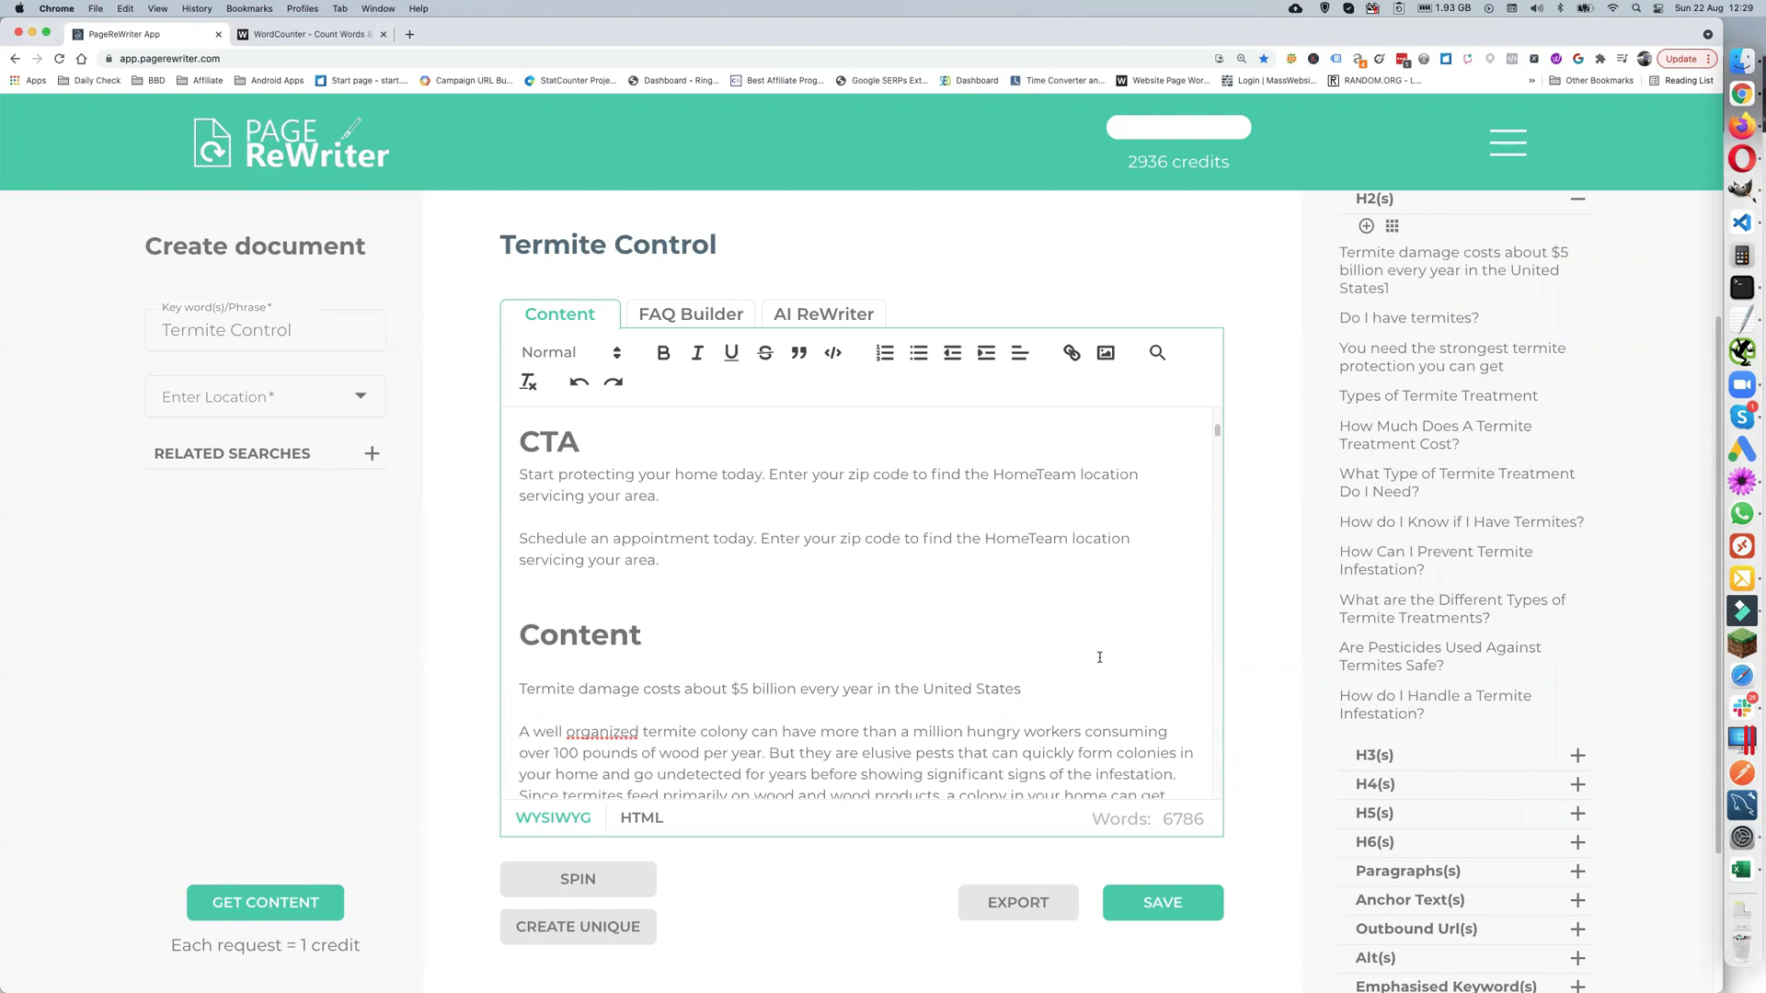
- Examine the FAQ section's questions and answers through to the end of the Termite Control document
scroll(1028, 624, "down", 20)
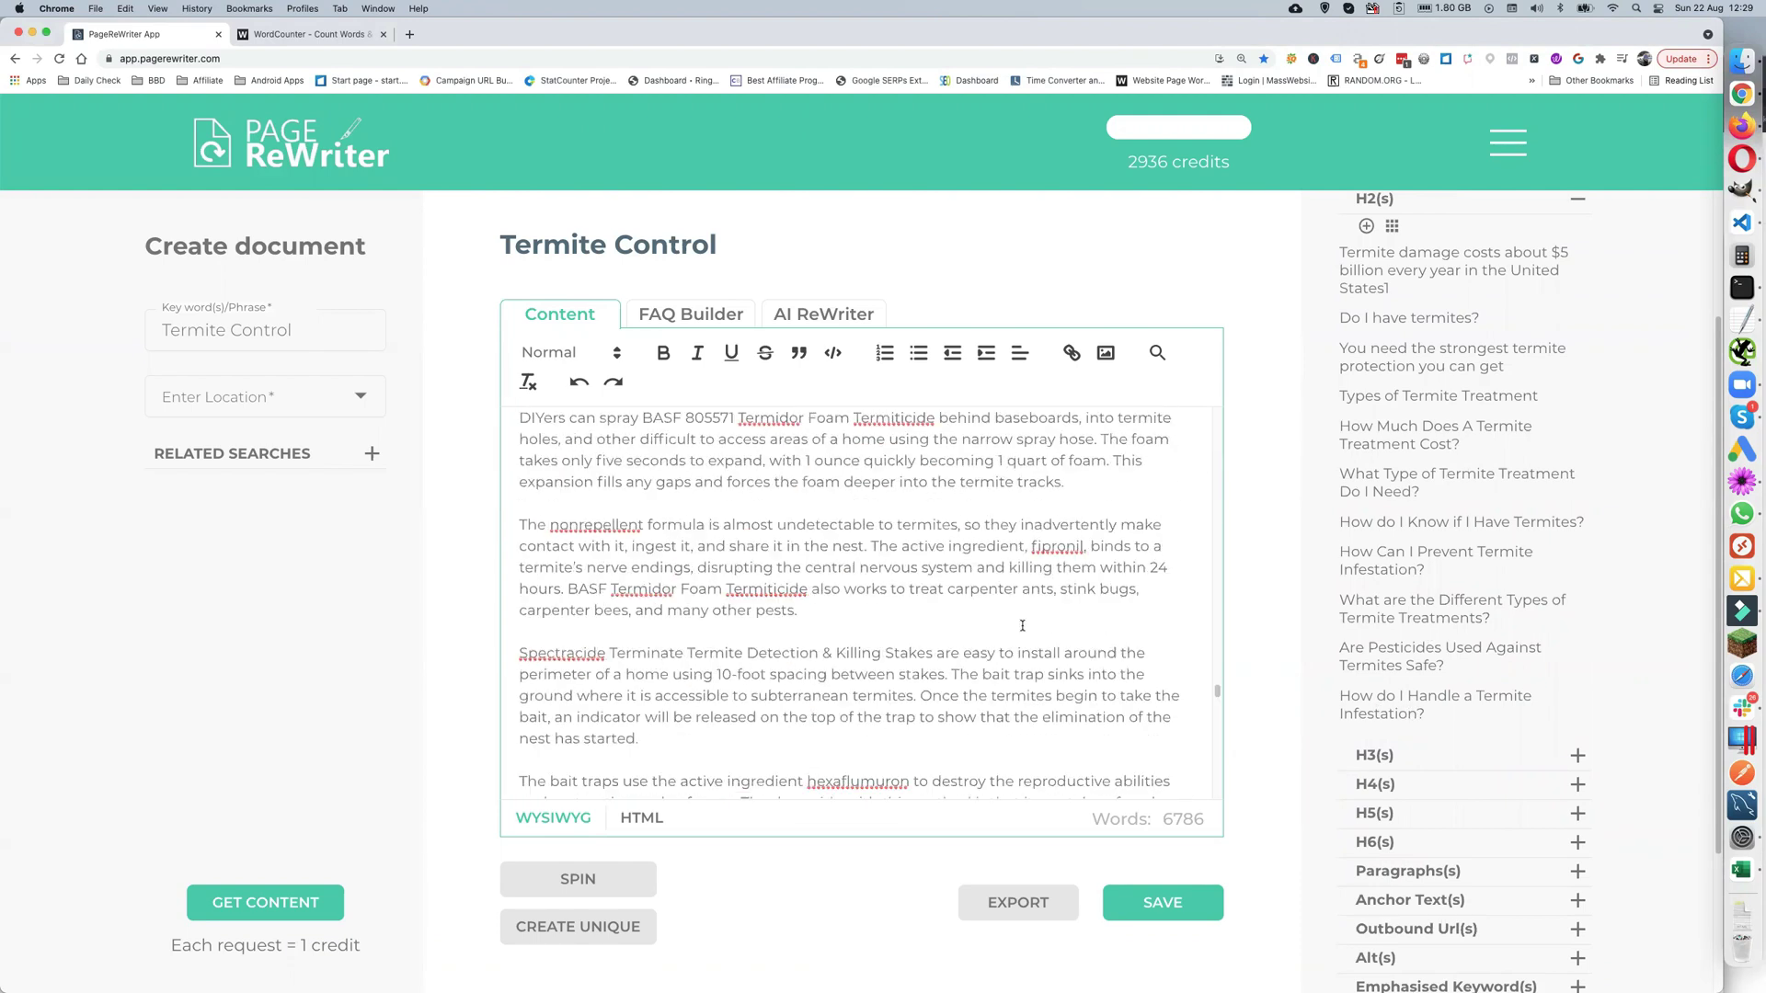
scroll(1021, 624, "down", 5)
scroll(1022, 624, "up", 4)
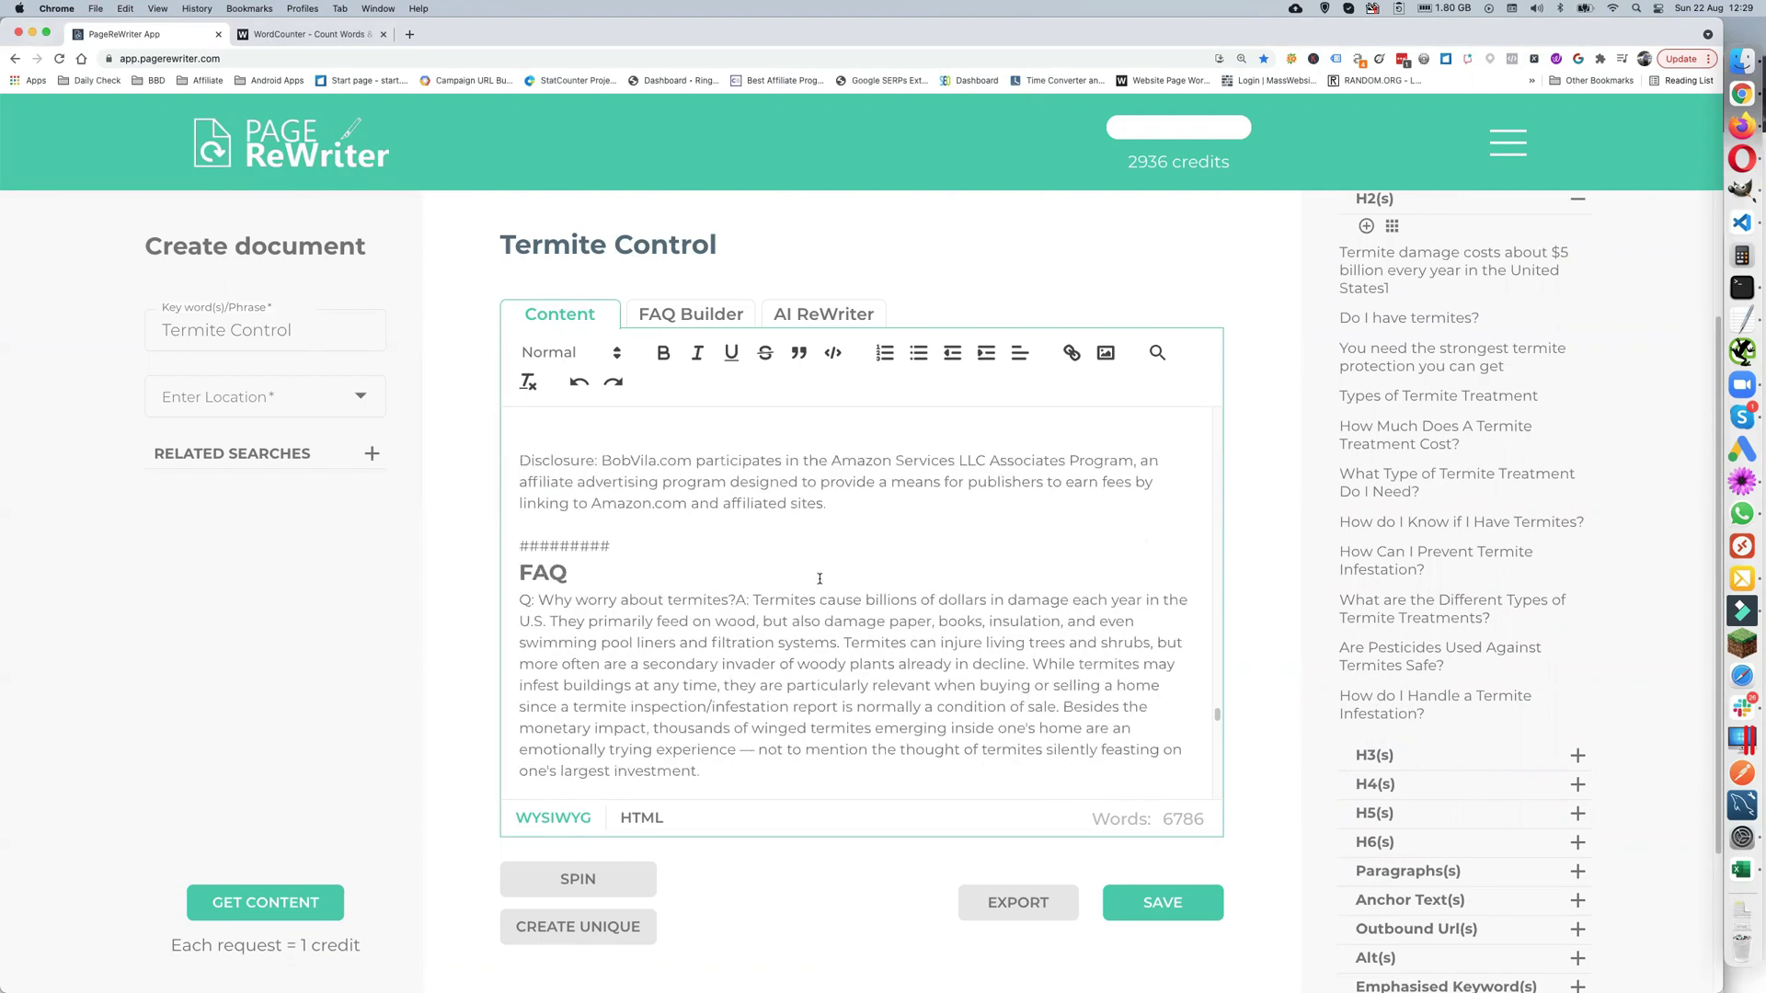
scroll(790, 586, "down", 15)
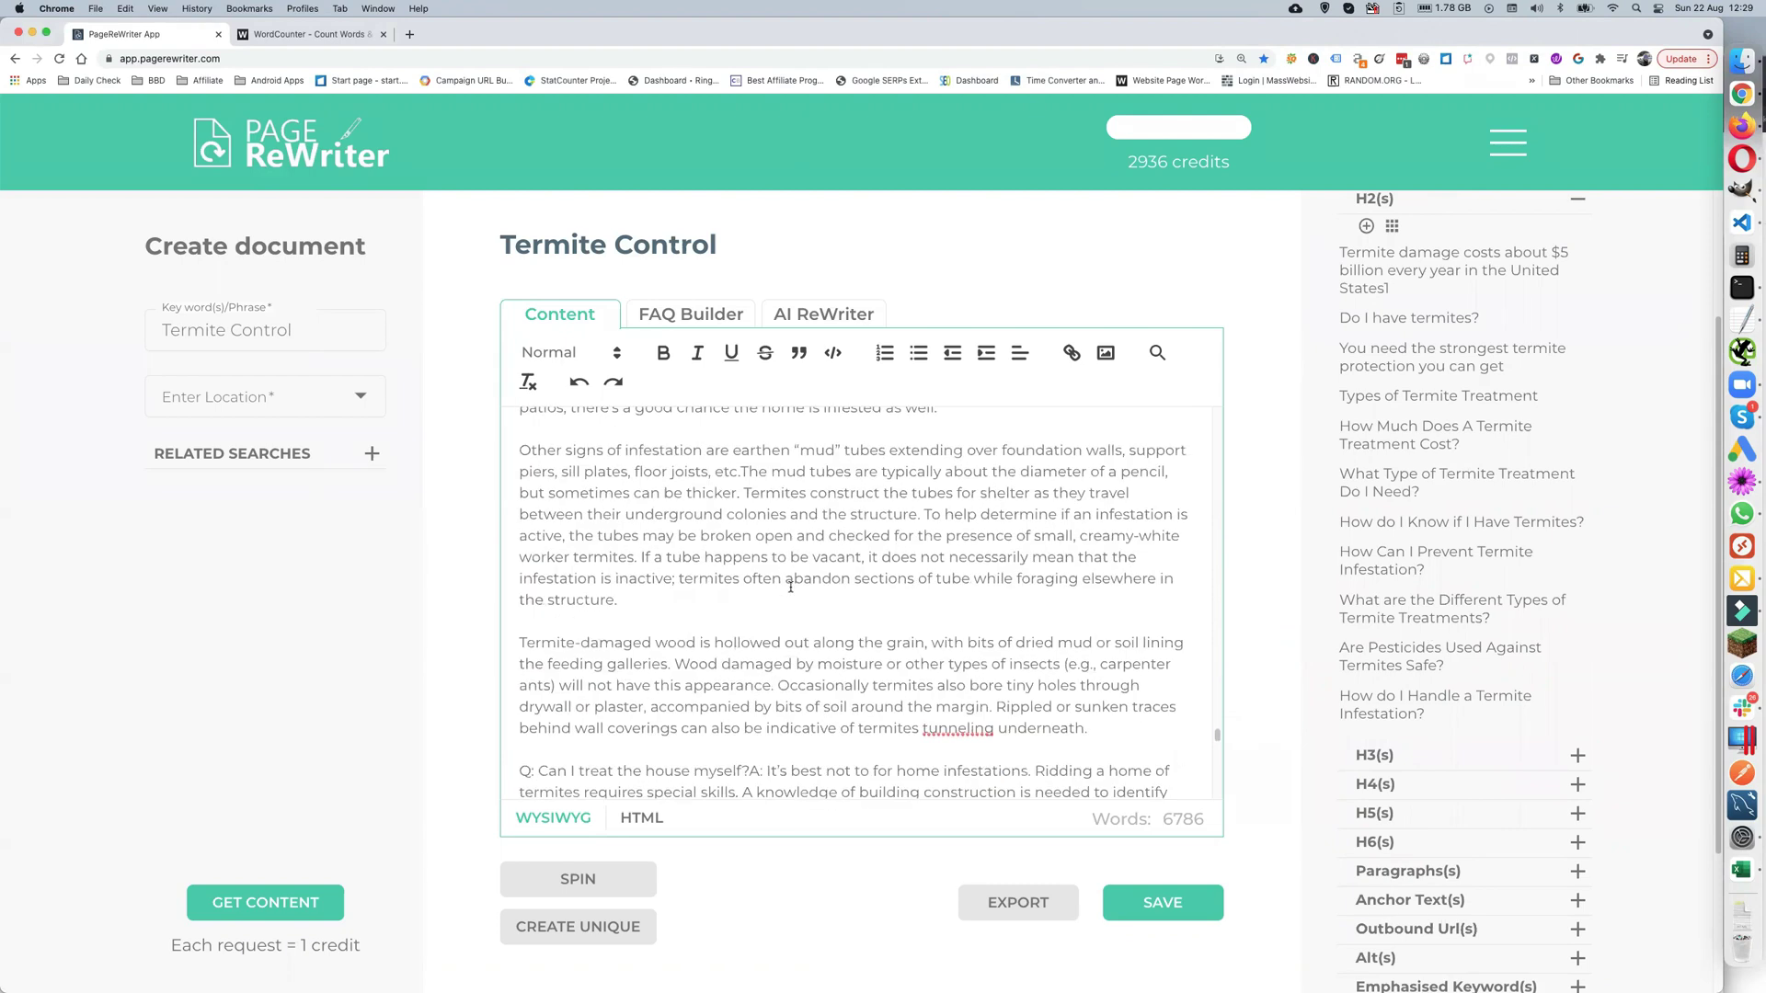
scroll(790, 586, "down", 3)
scroll(790, 586, "up", 10)
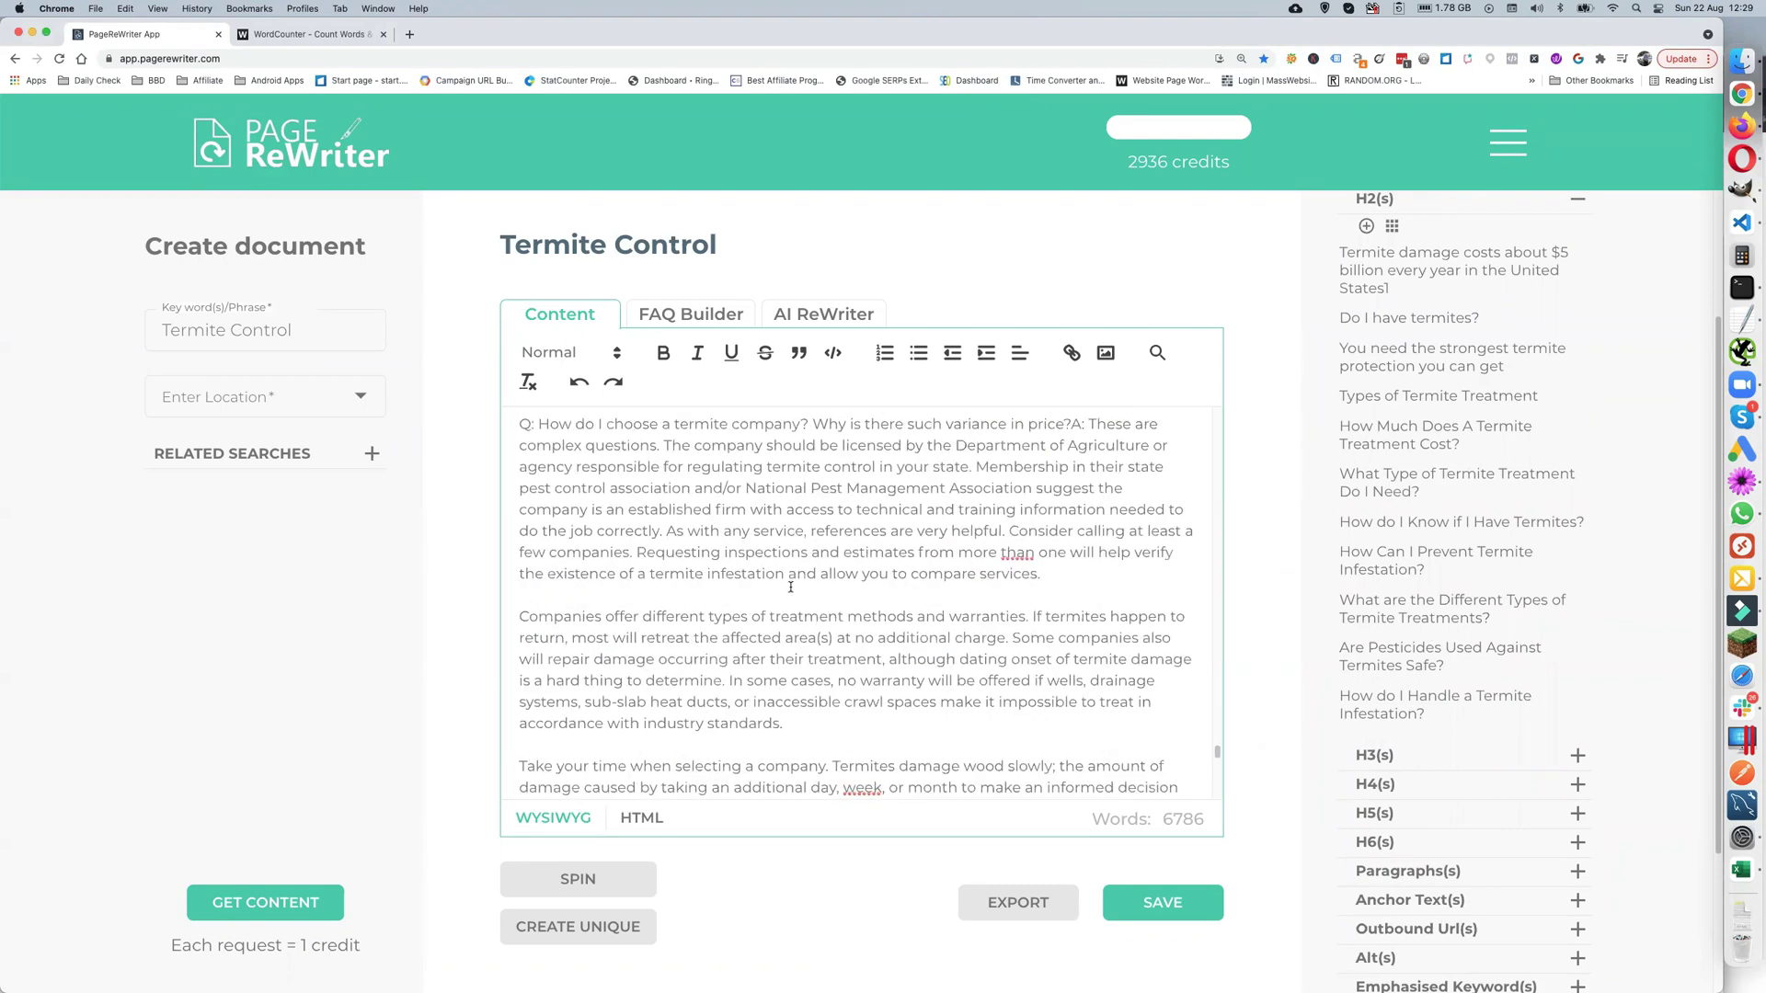
scroll(790, 586, "up", 8)
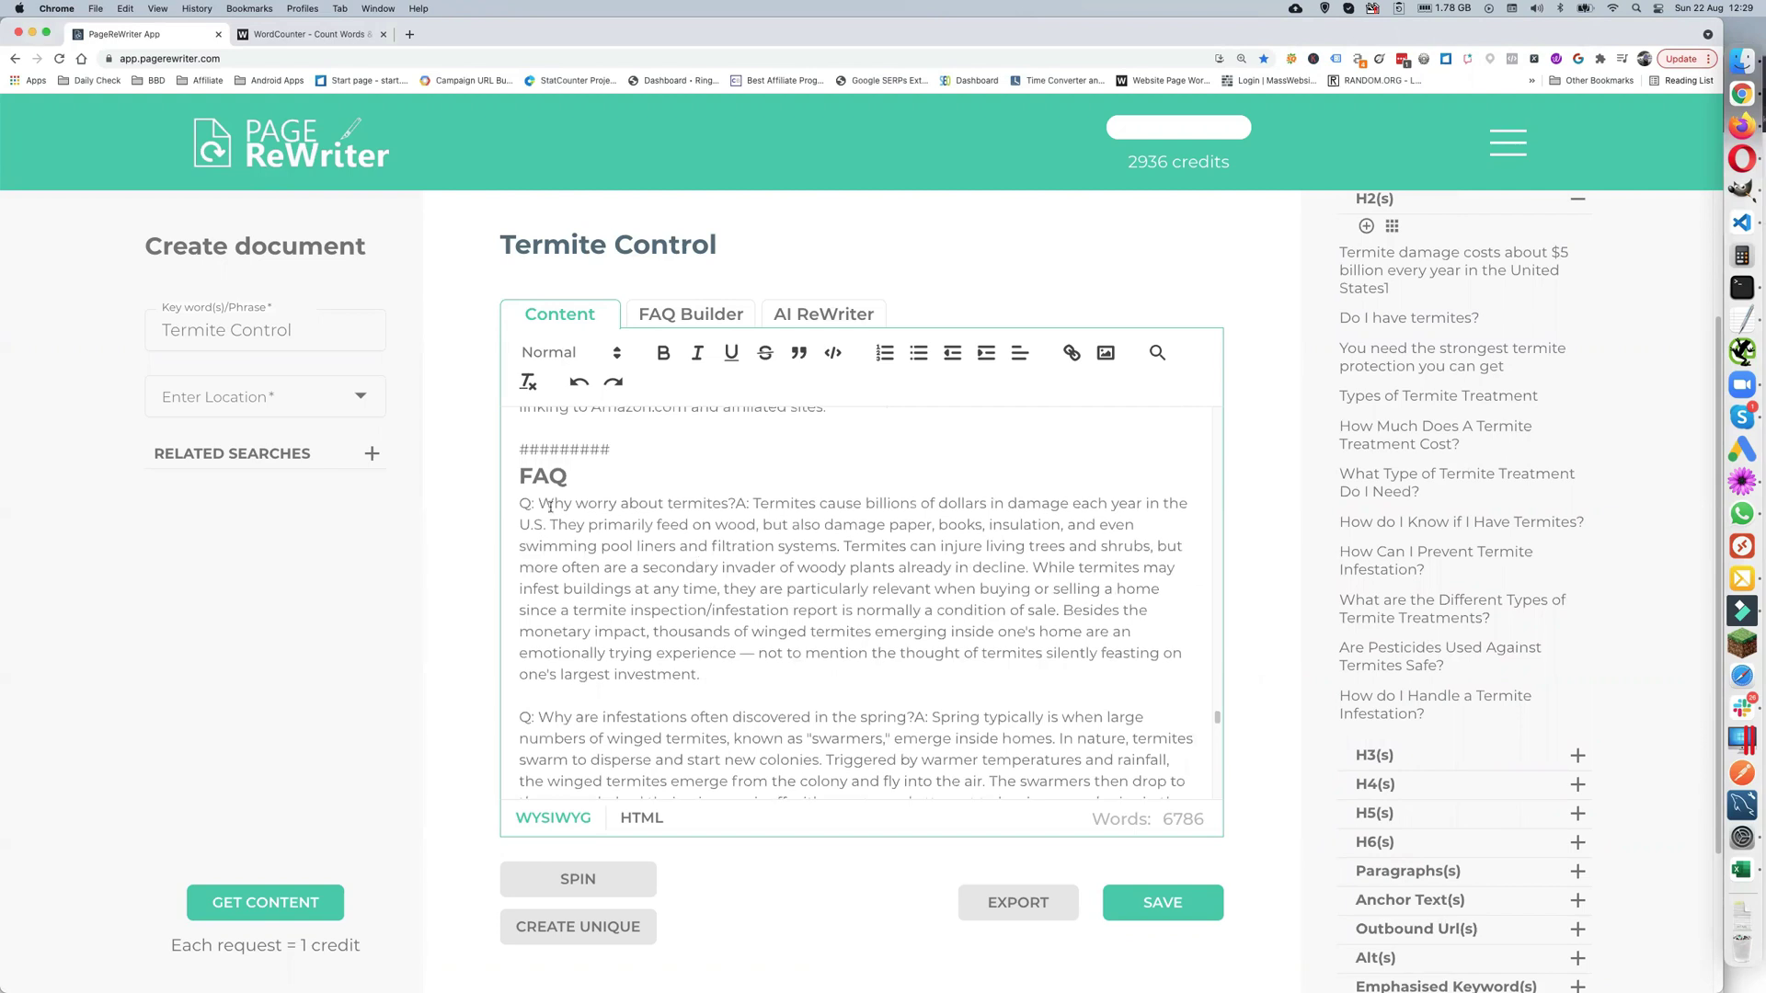
scroll(599, 542, "down", 15)
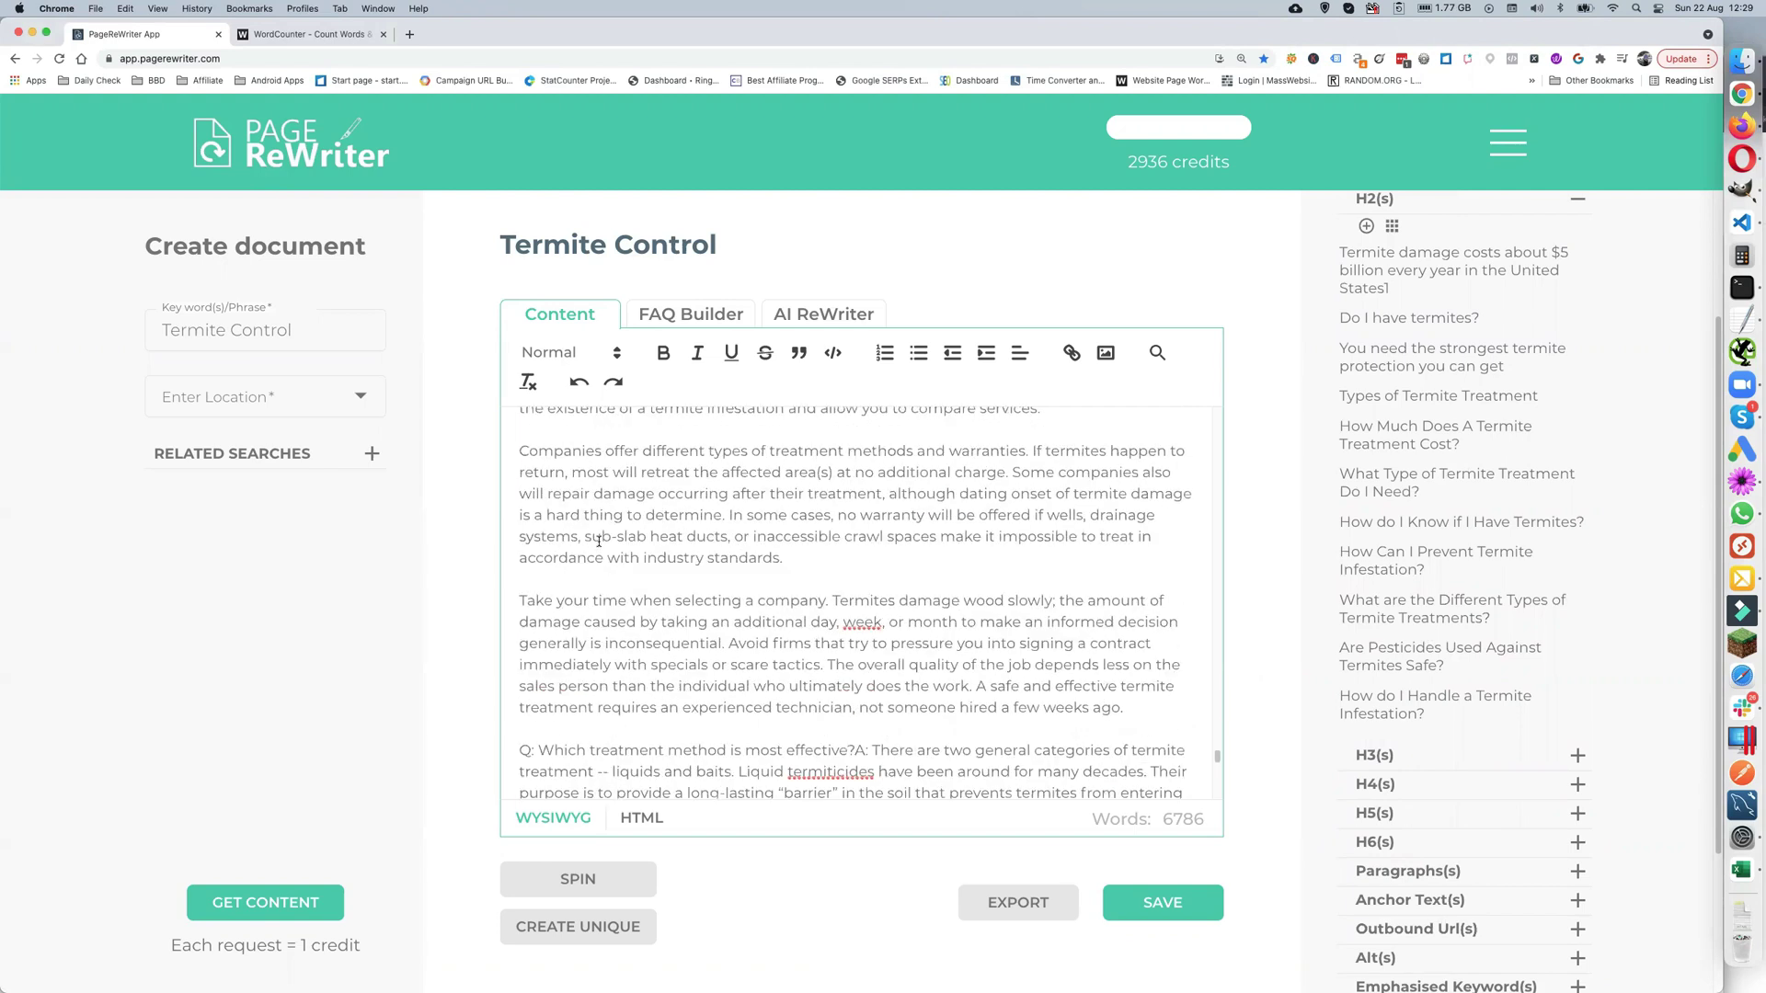
scroll(599, 542, "down", 5)
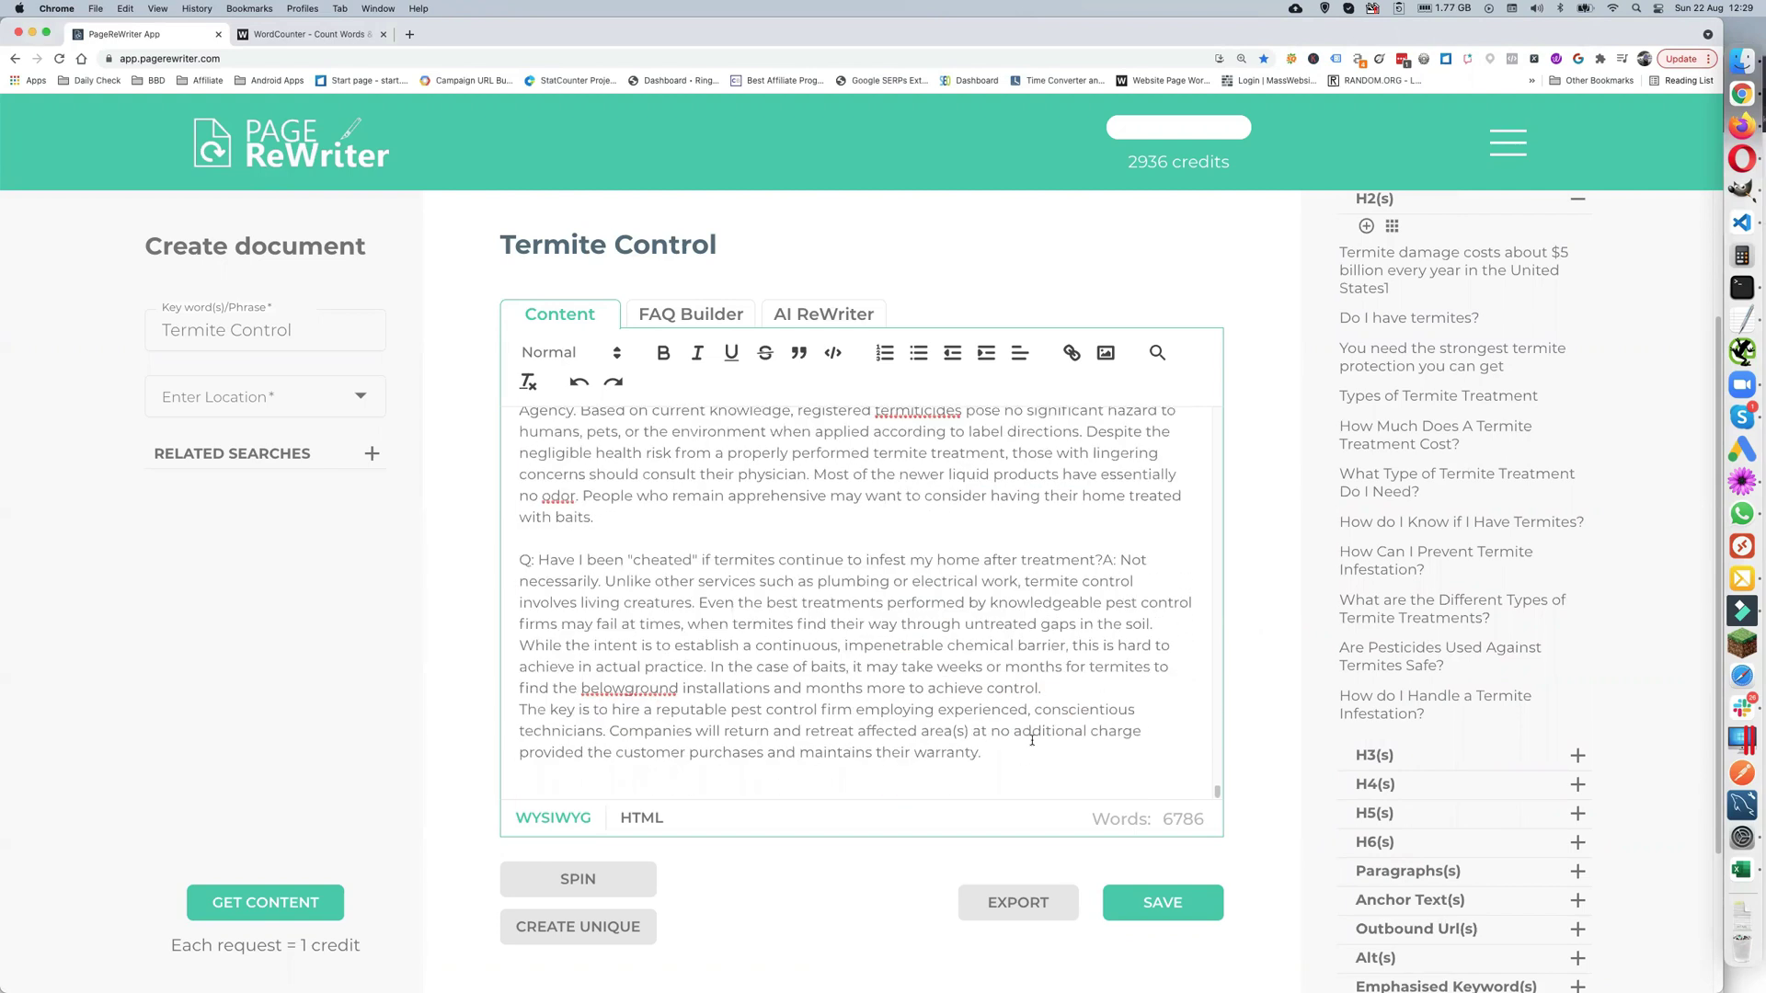
- Copy the FAQ questions and answers, switch to WordCounter, and replace its existing text with them
key("super+a")
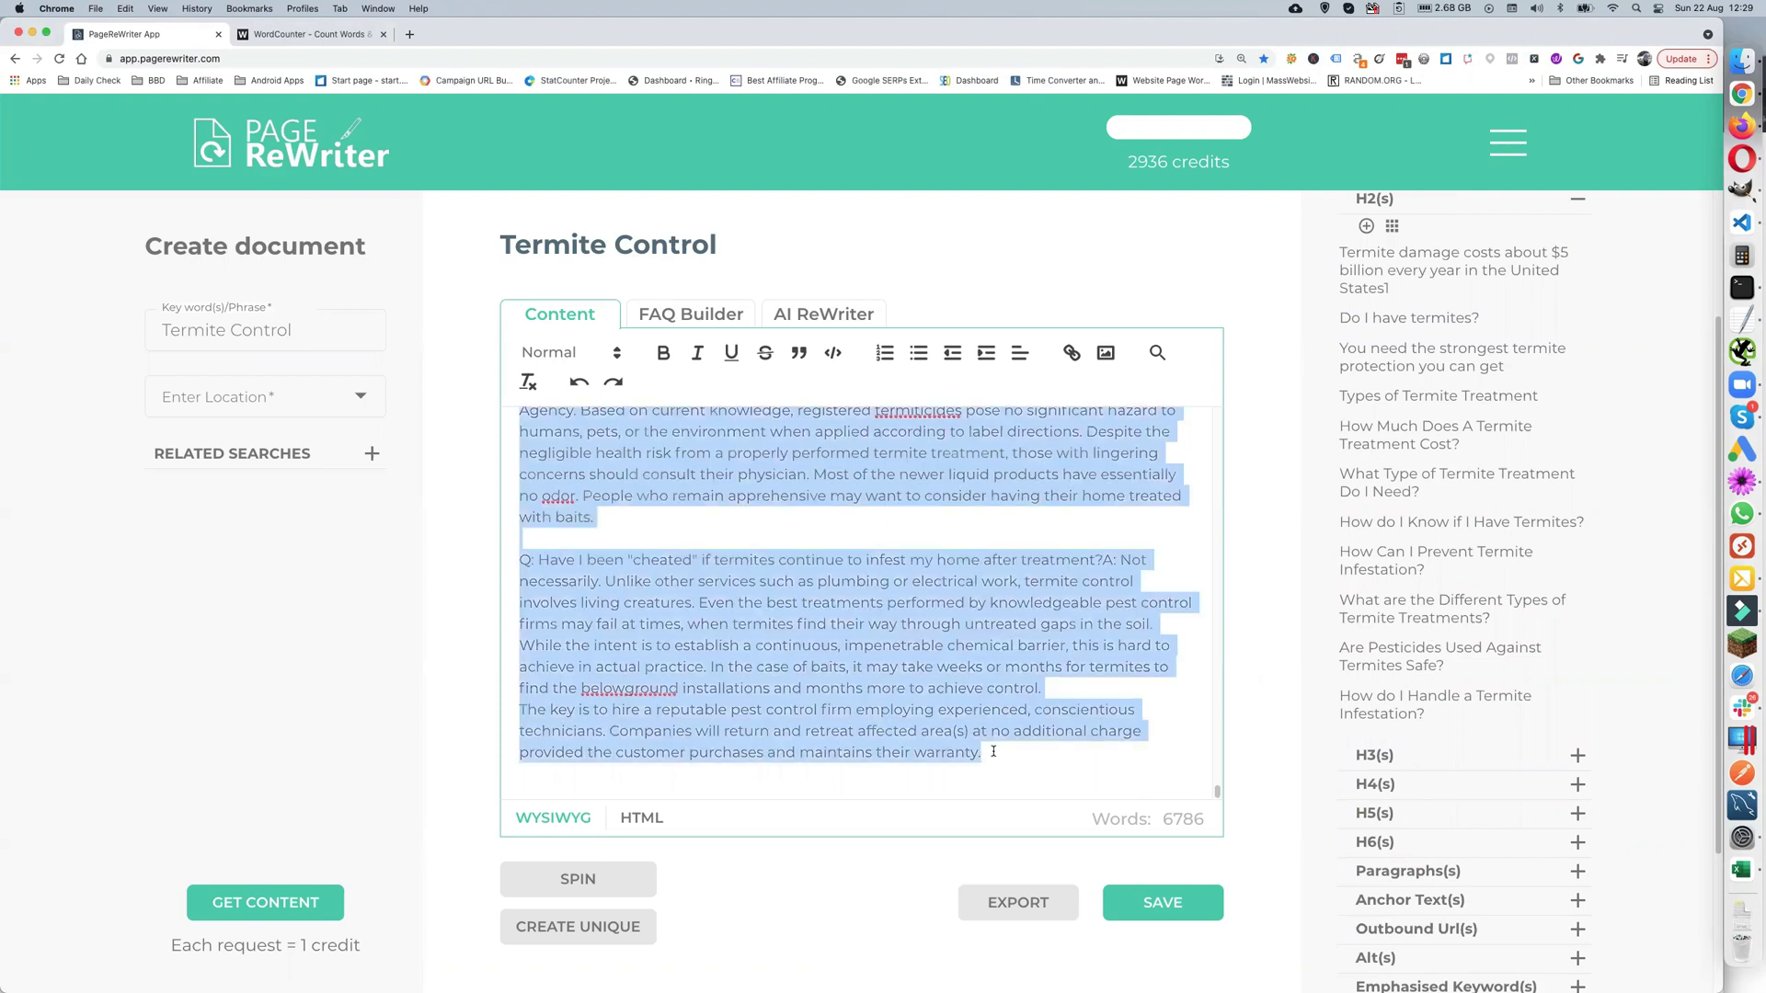
left_click(304, 34)
key("super+a")
key("BackSpace")
key("super+v")
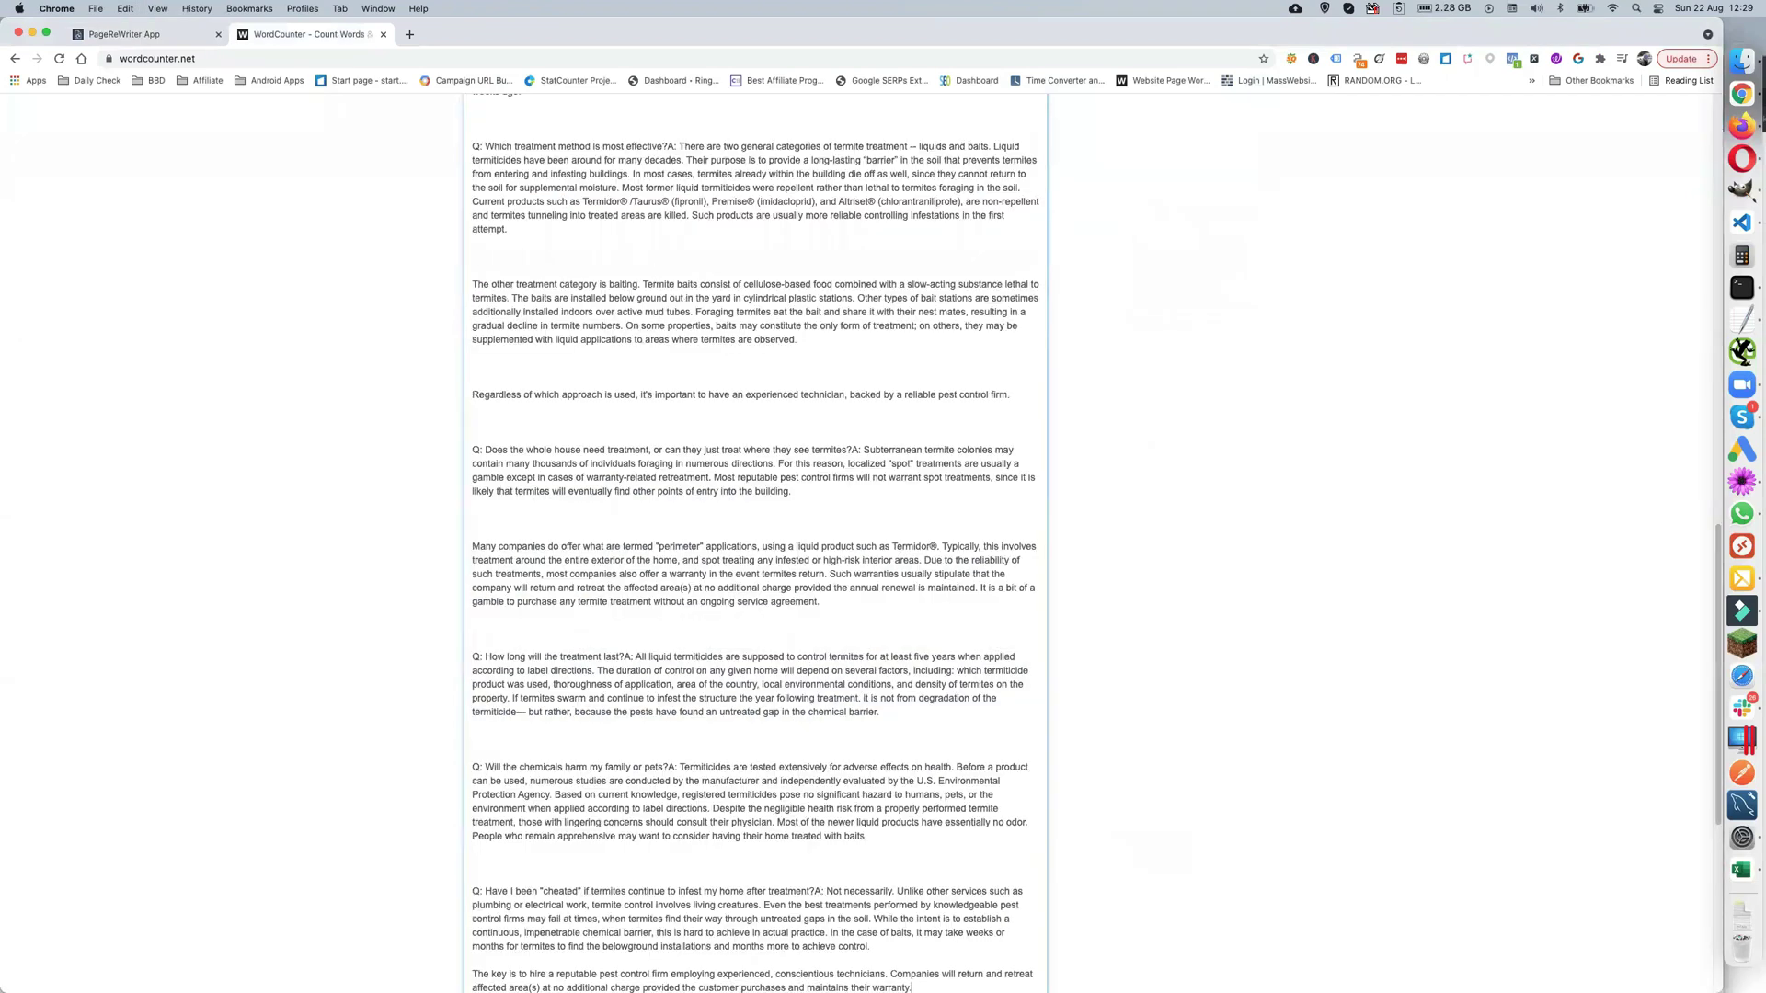
- Check the word count of the pasted FAQ text in WordCounter and look through its questions and answers
scroll(656, 387, "up", 20)
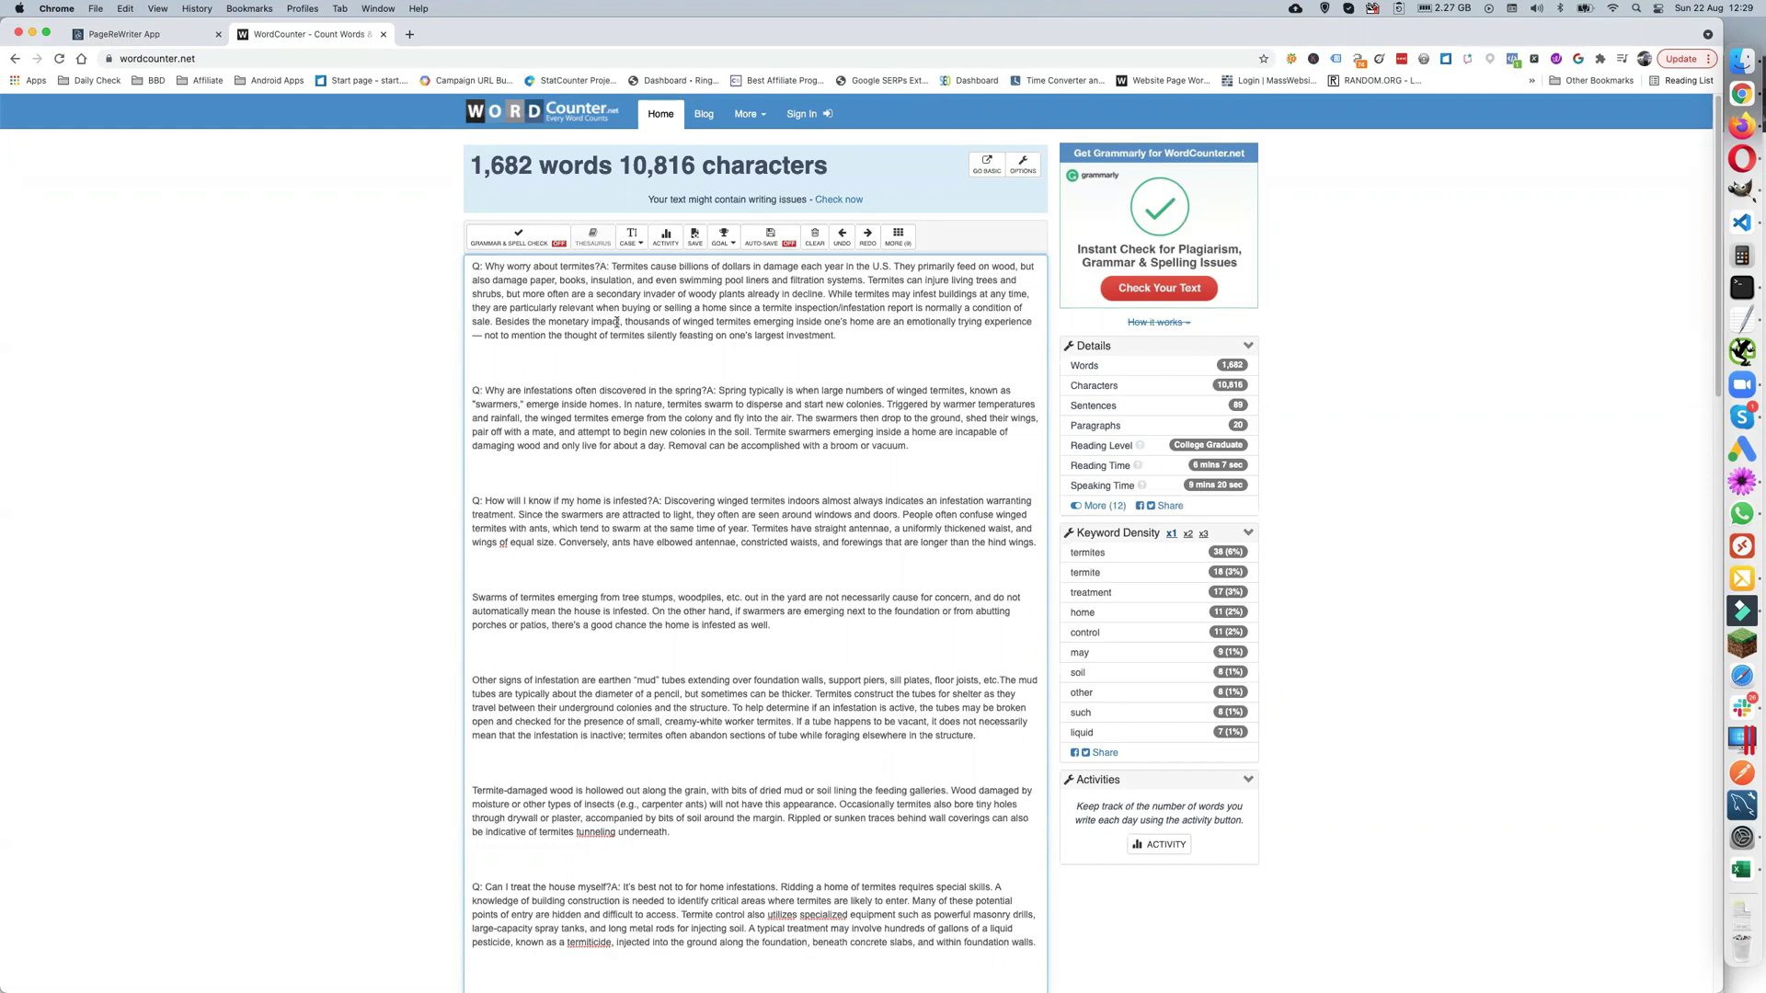
scroll(612, 474, "down", 5)
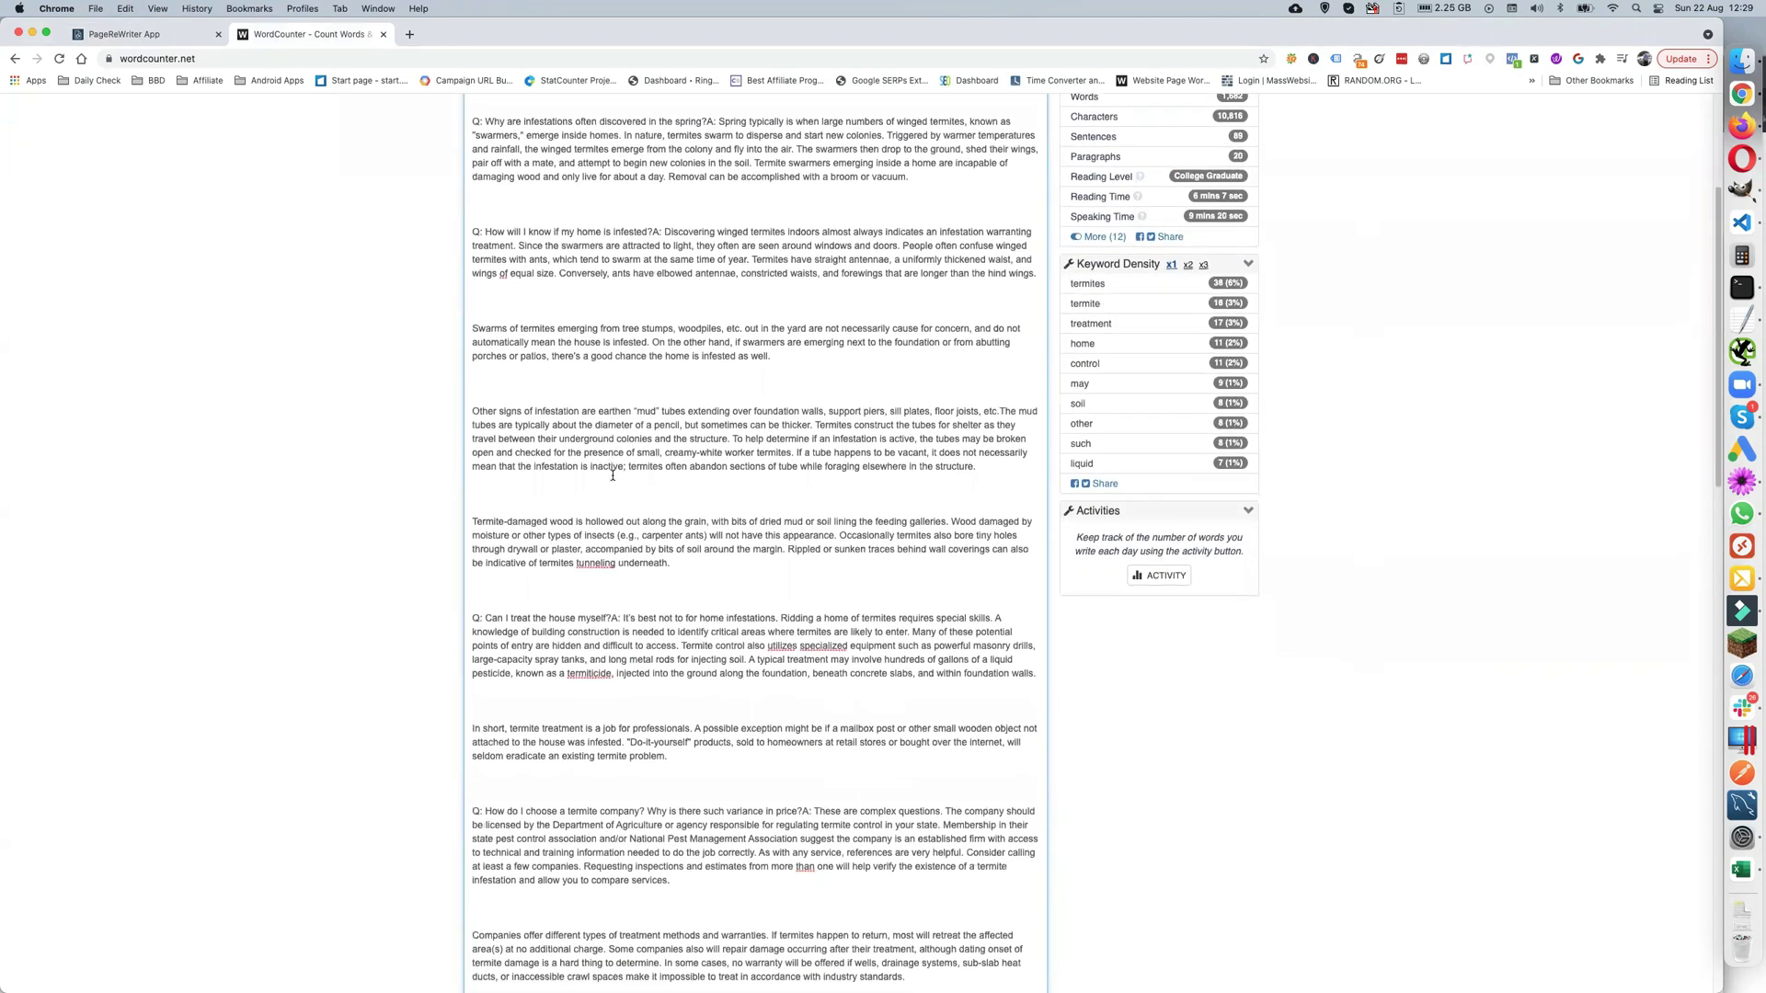
scroll(613, 475, "down", 1)
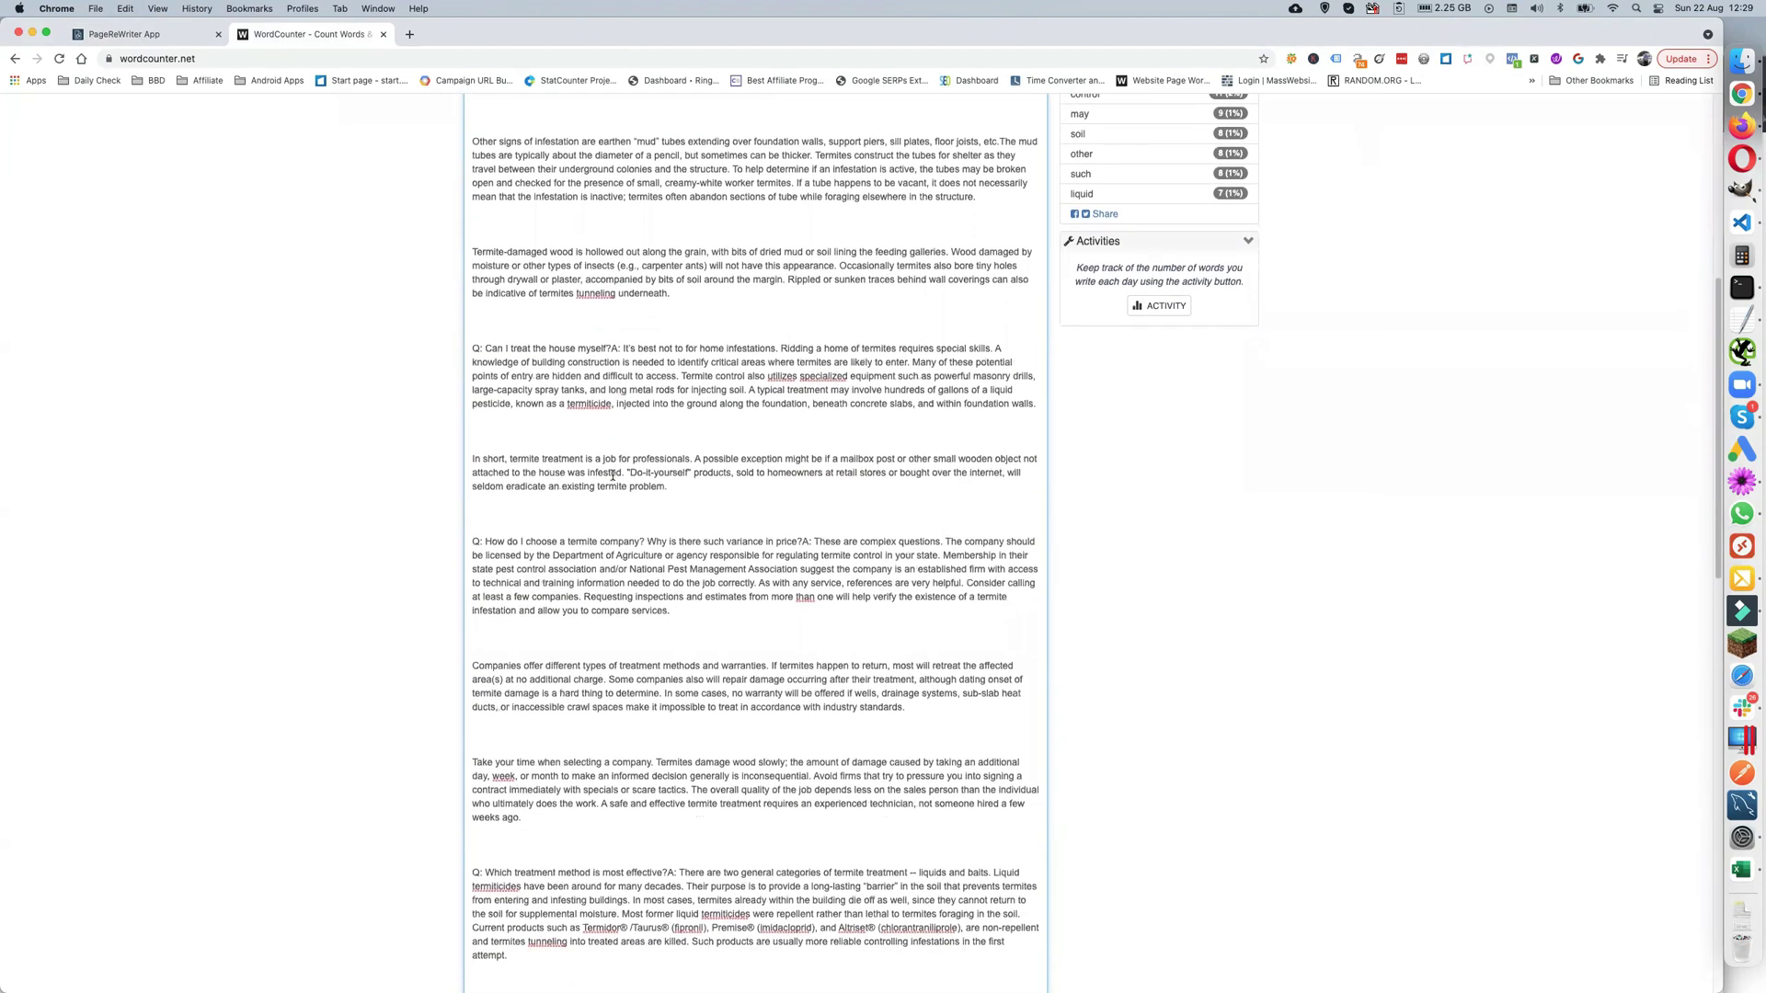
scroll(589, 474, "up", 6)
scroll(513, 475, "down", 2)
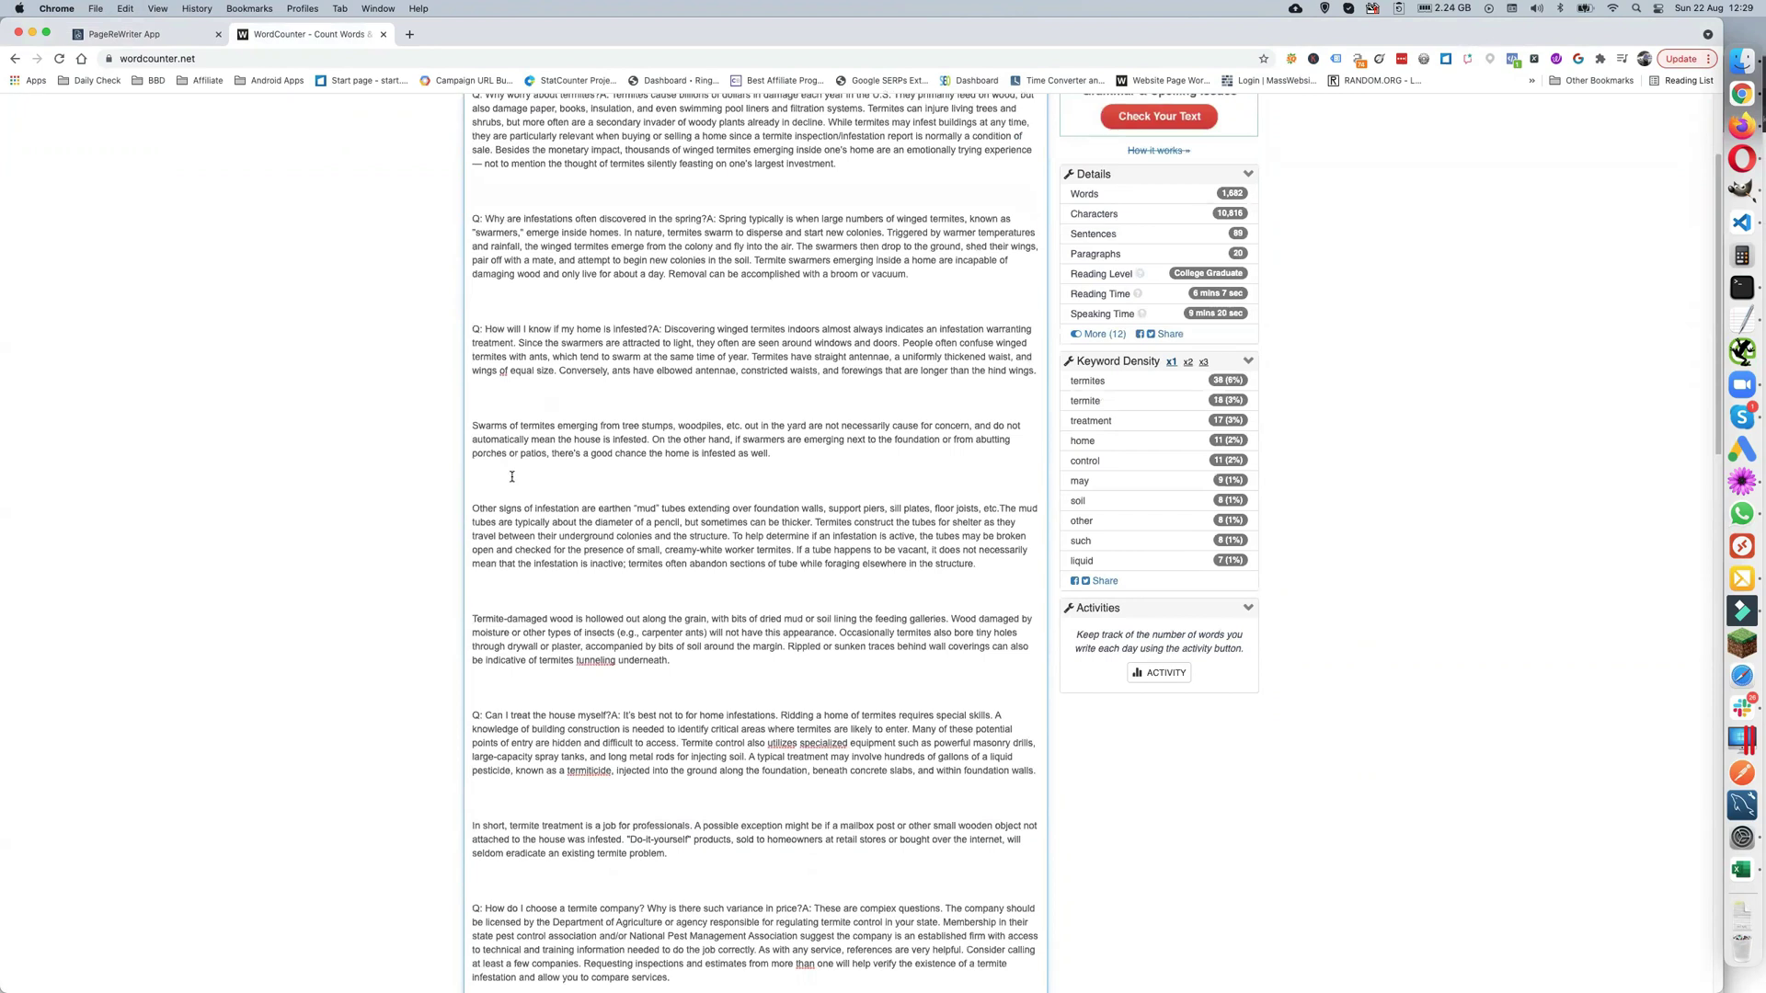
scroll(512, 476, "down", 1)
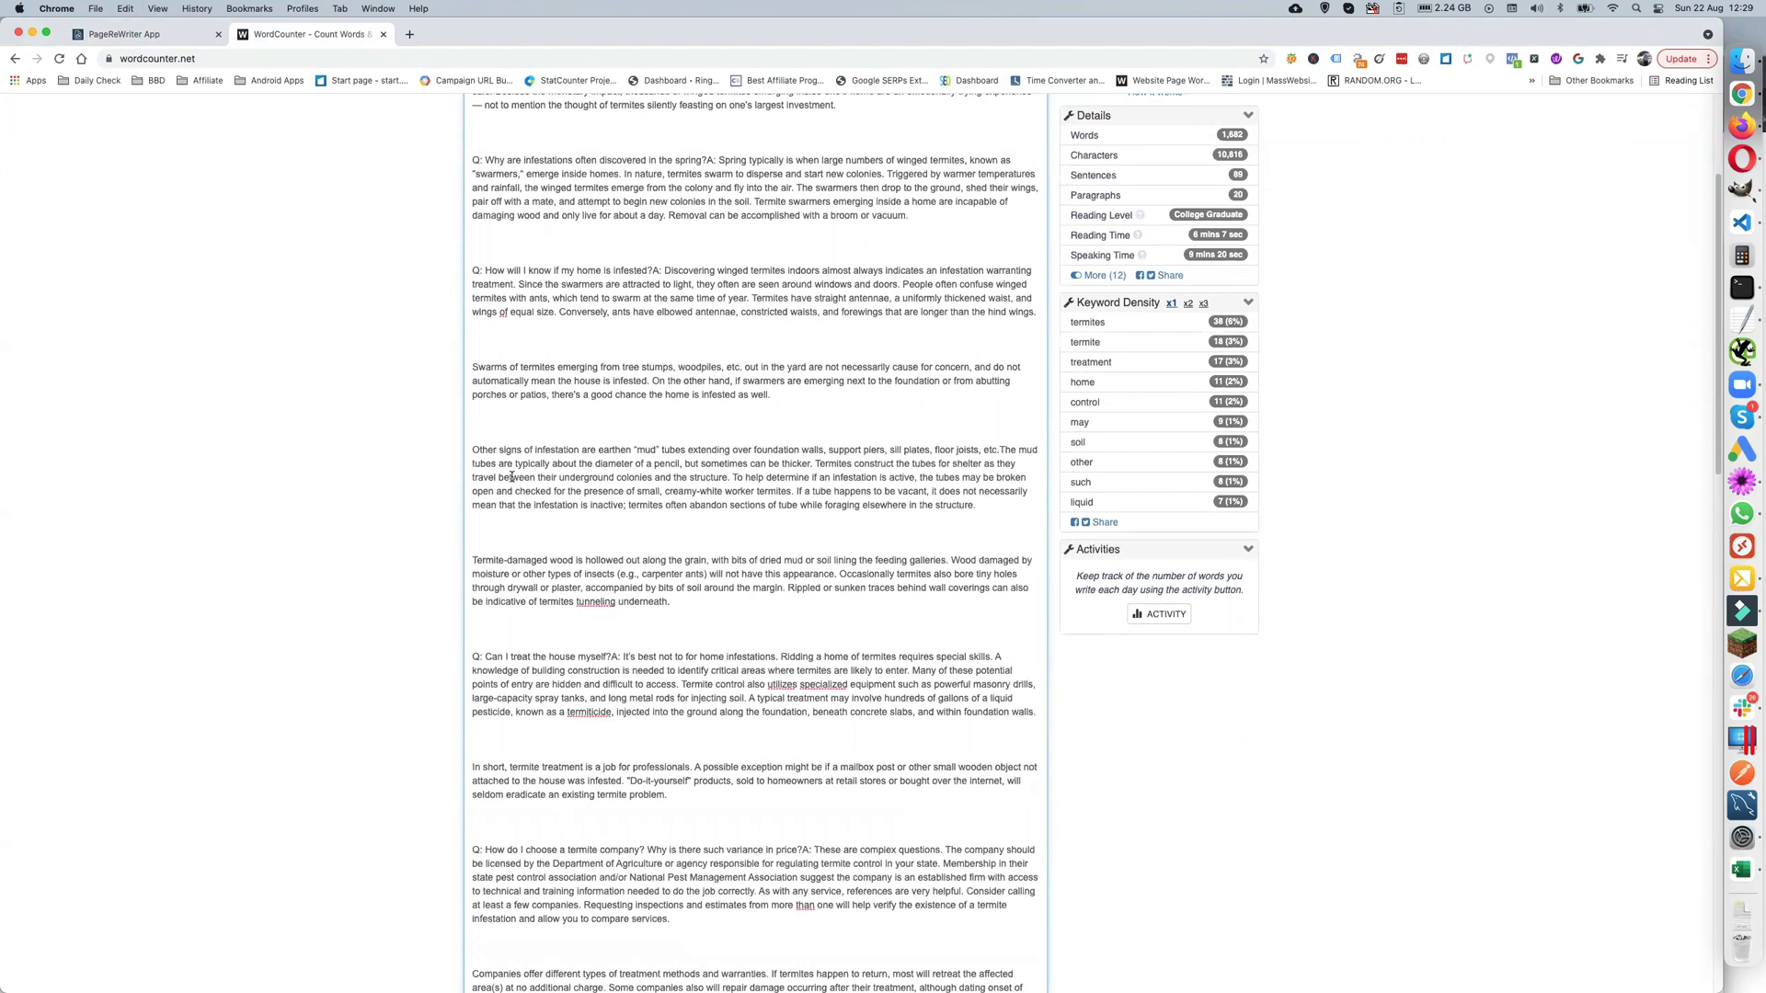
scroll(513, 476, "down", 8)
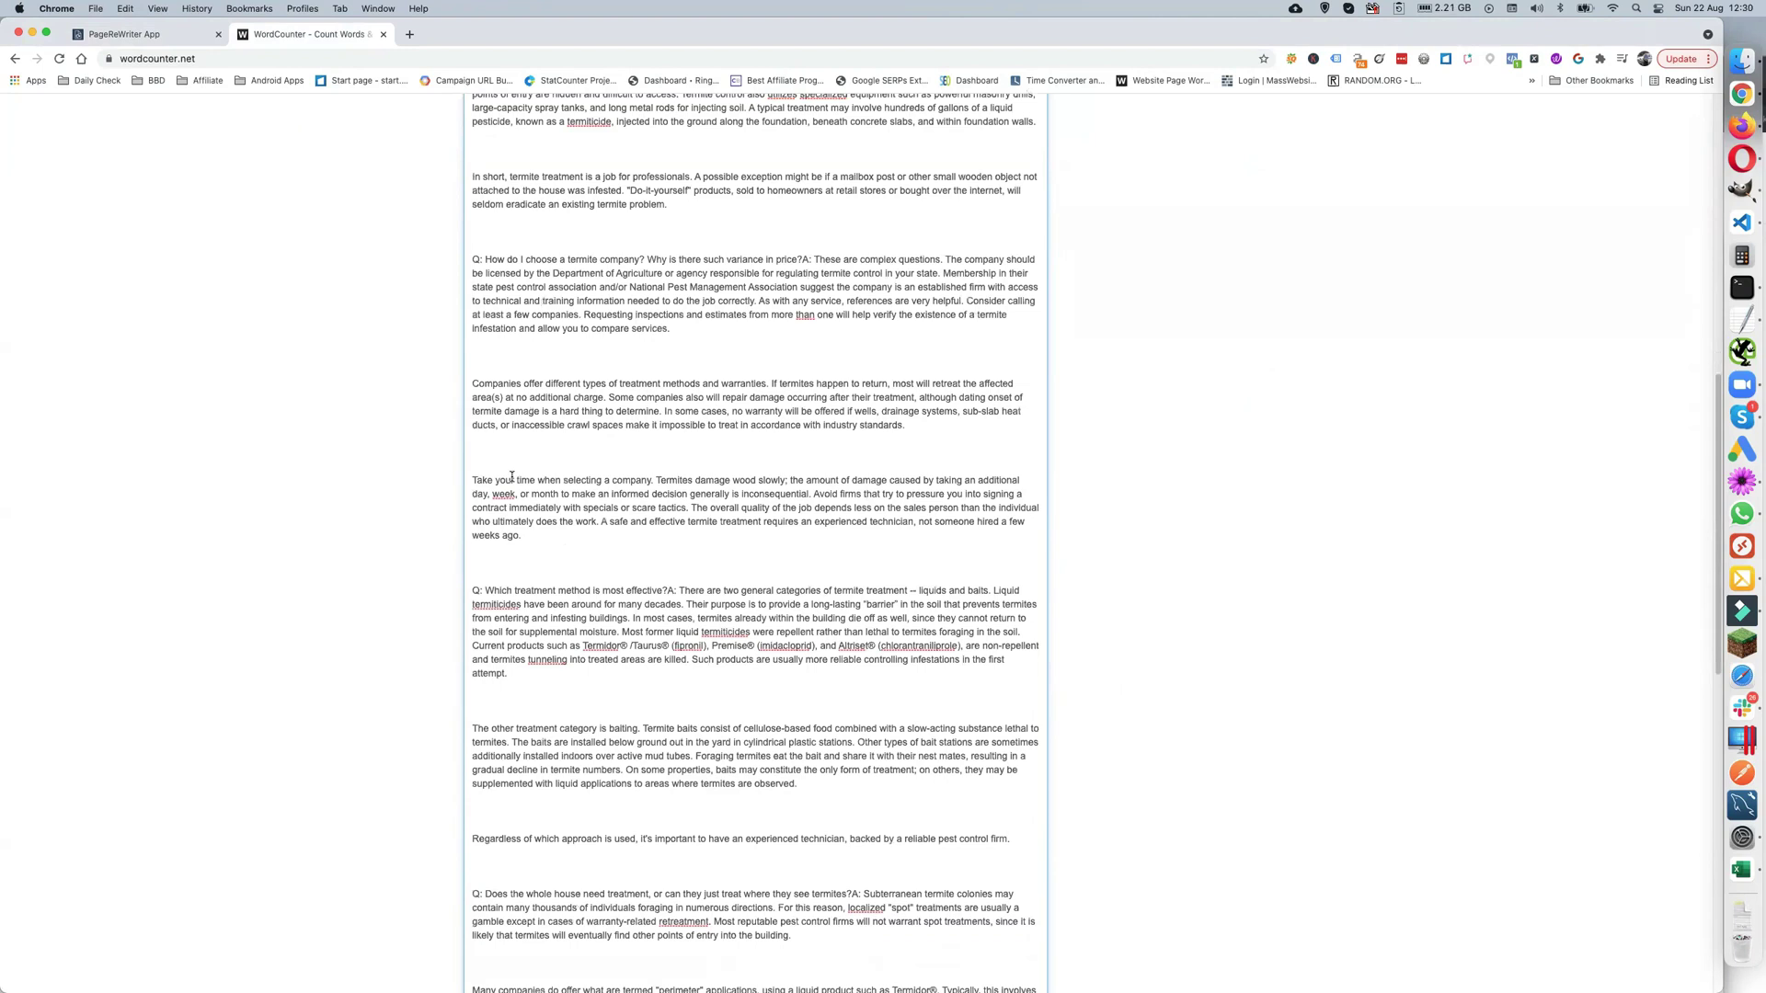
scroll(513, 477, "down", 4)
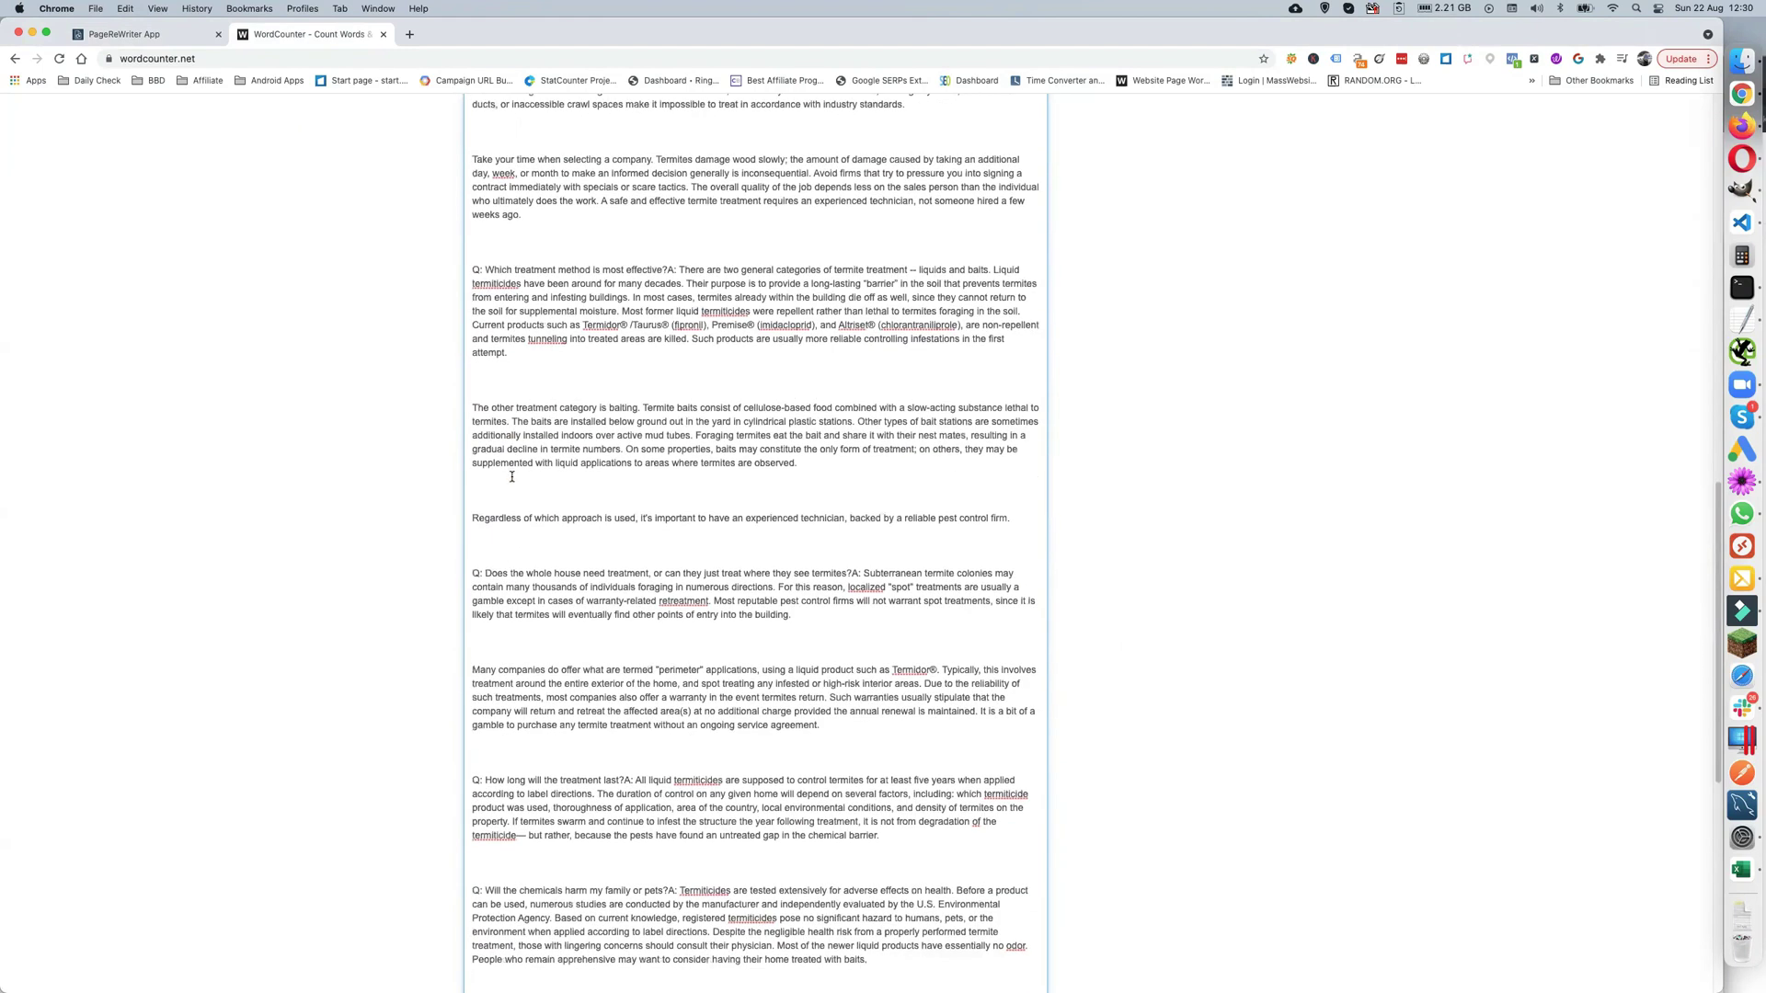
- Look through the remaining FAQ answers pasted in WordCounter and return to the word count of the text
scroll(512, 476, "down", 6)
scroll(512, 476, "up", 15)
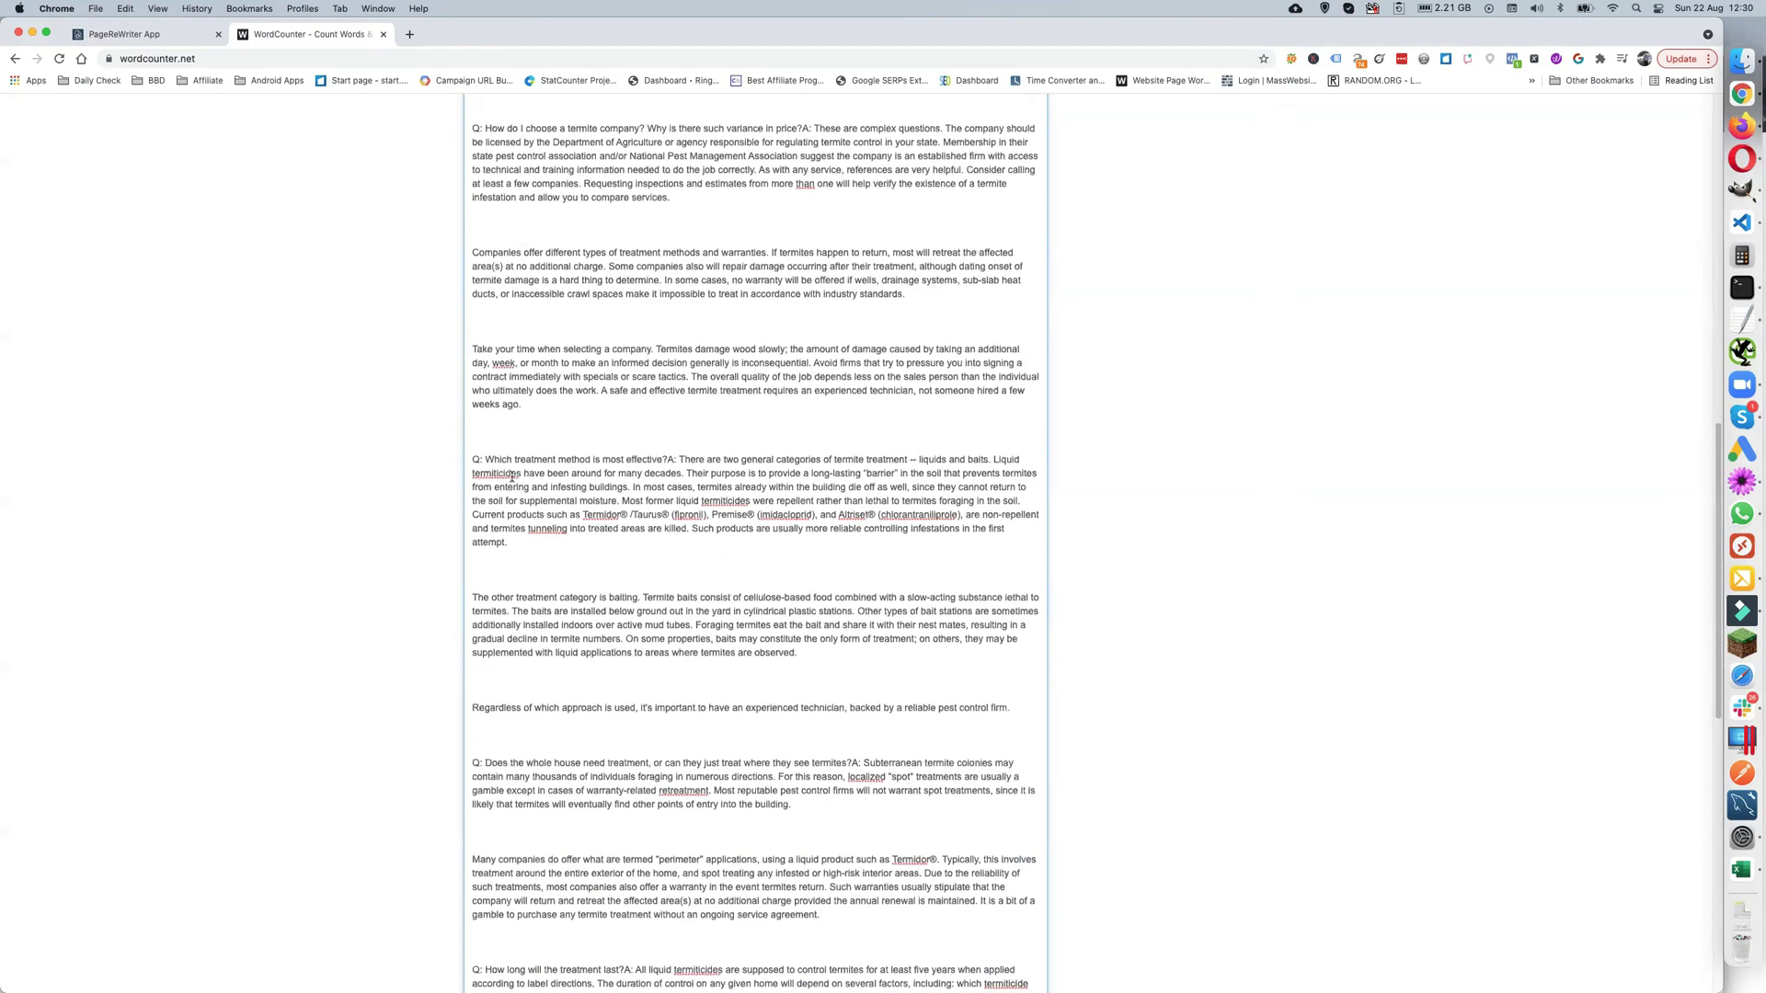
scroll(512, 477, "up", 5)
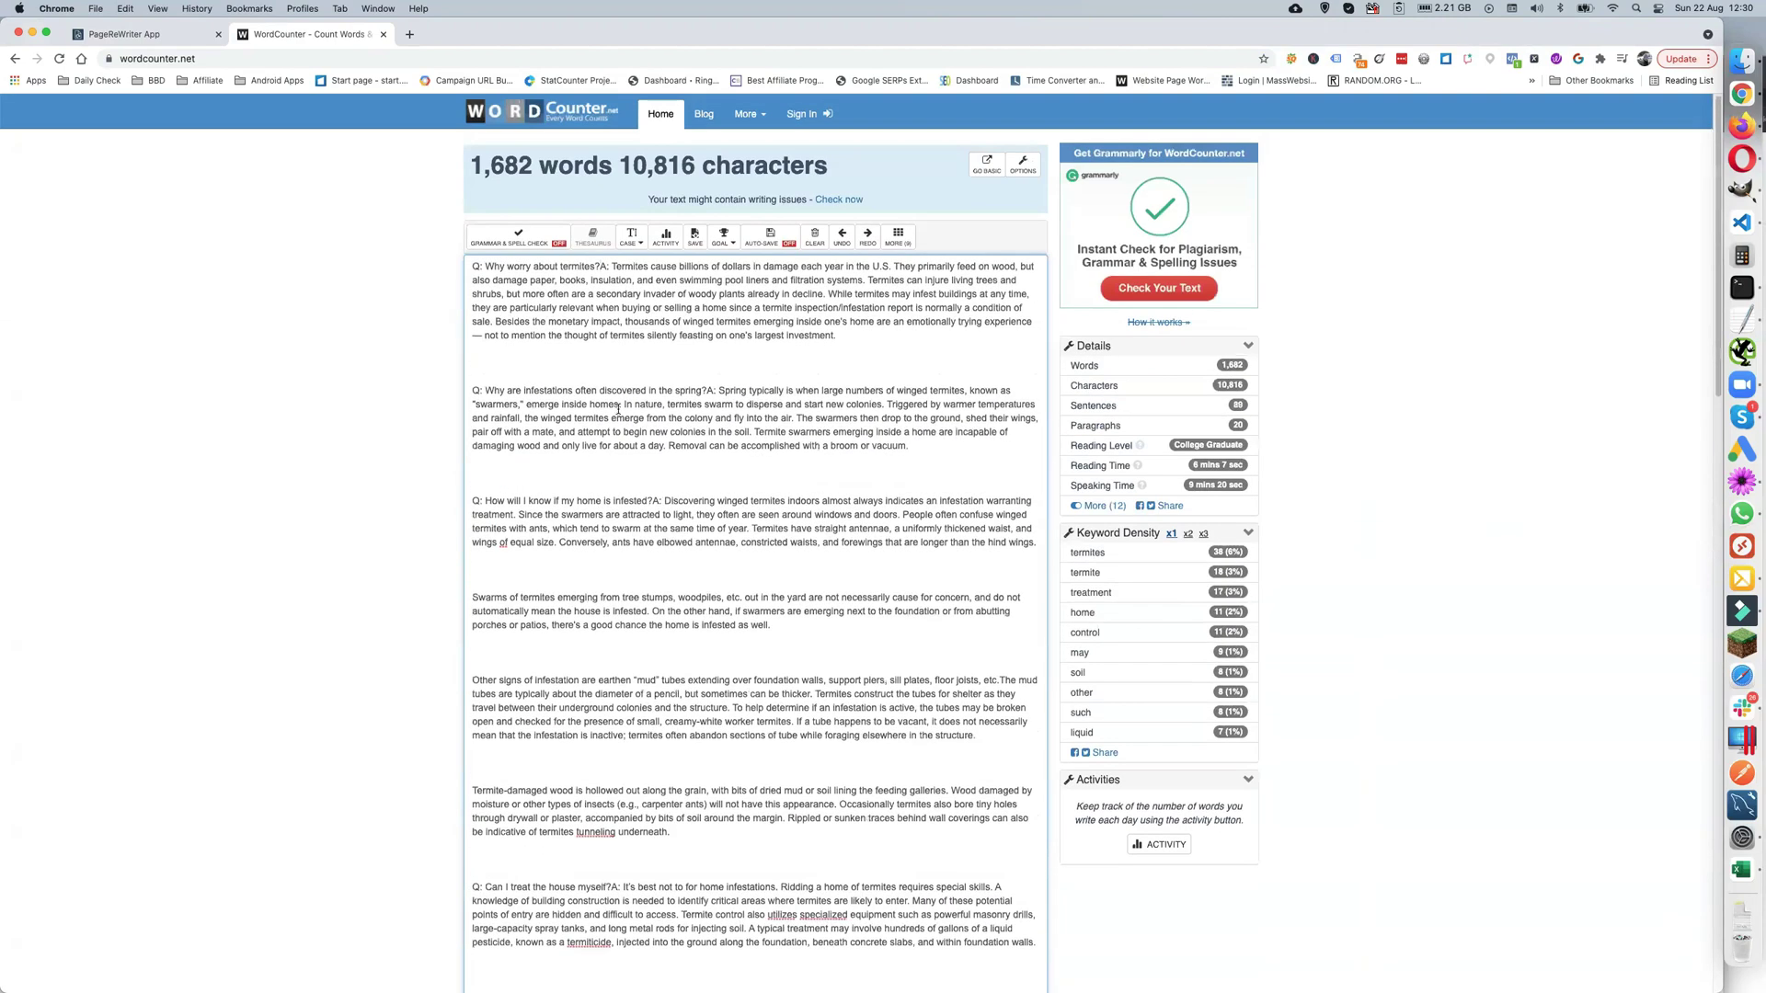
- Switch to PageReWriter and look back through the Termite Control document from the FAQ section to the H1 and CTA sections
left_click(122, 35)
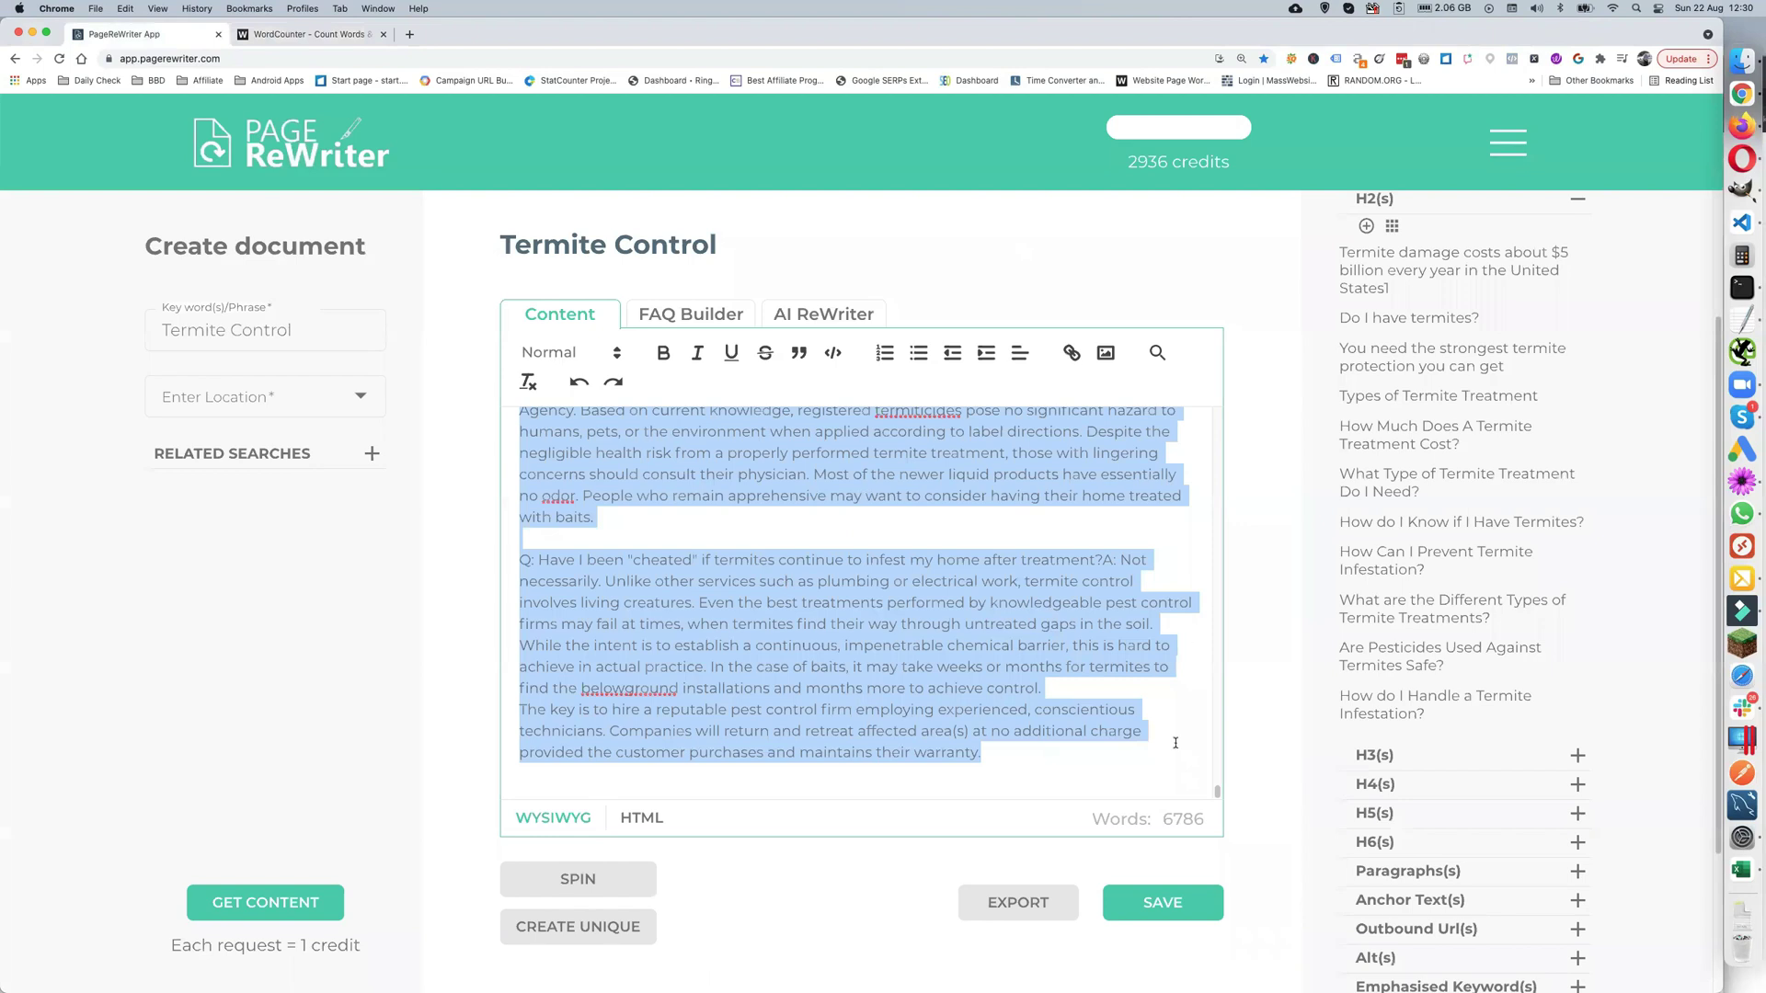
scroll(1104, 738, "up", 15)
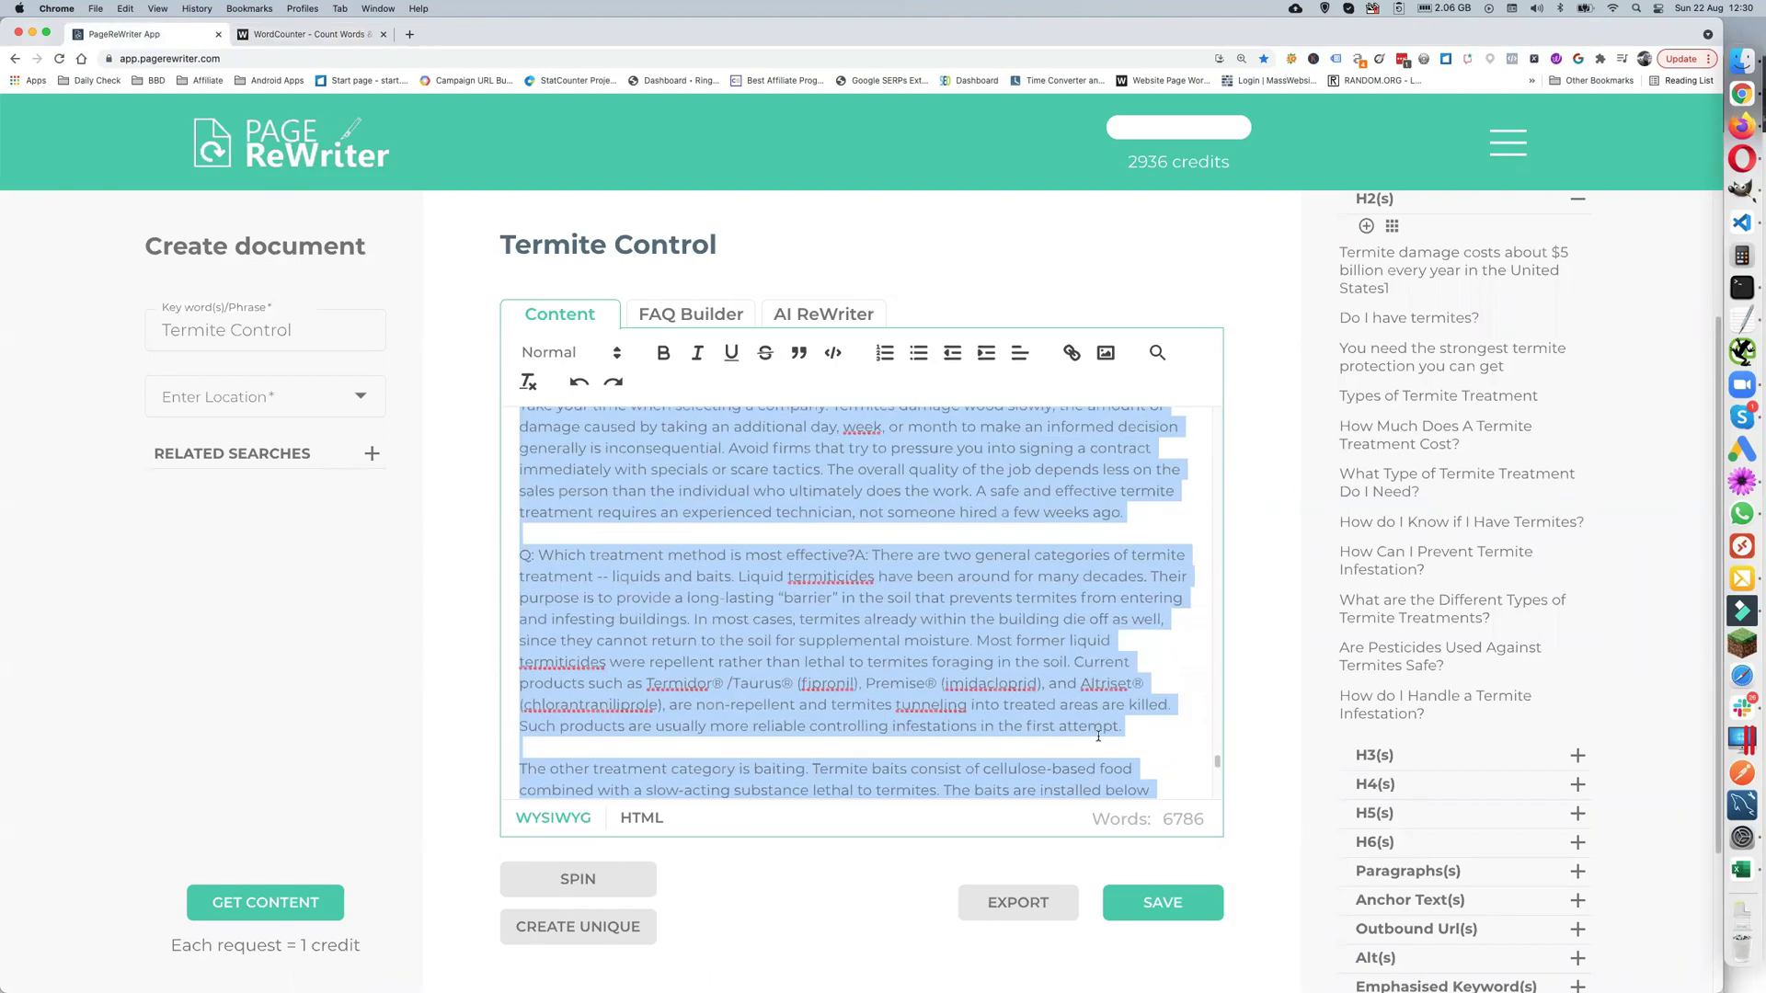
scroll(1099, 736, "up", 10)
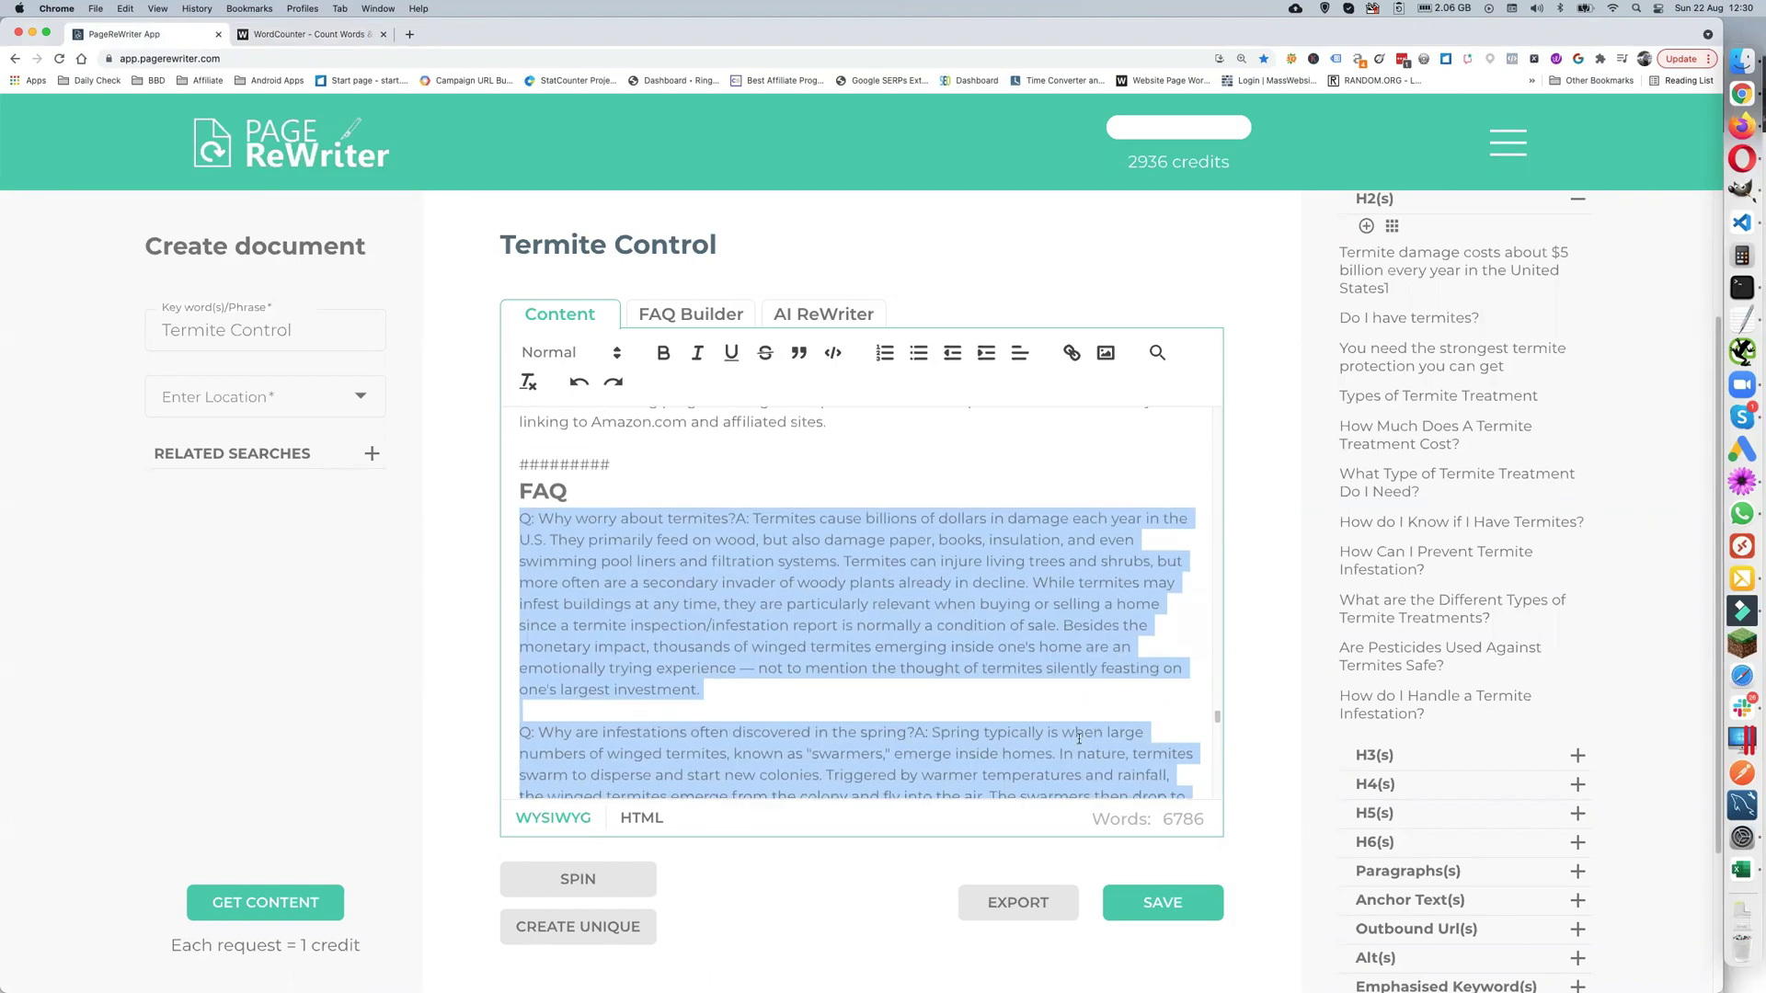
scroll(1055, 736, "up", 10)
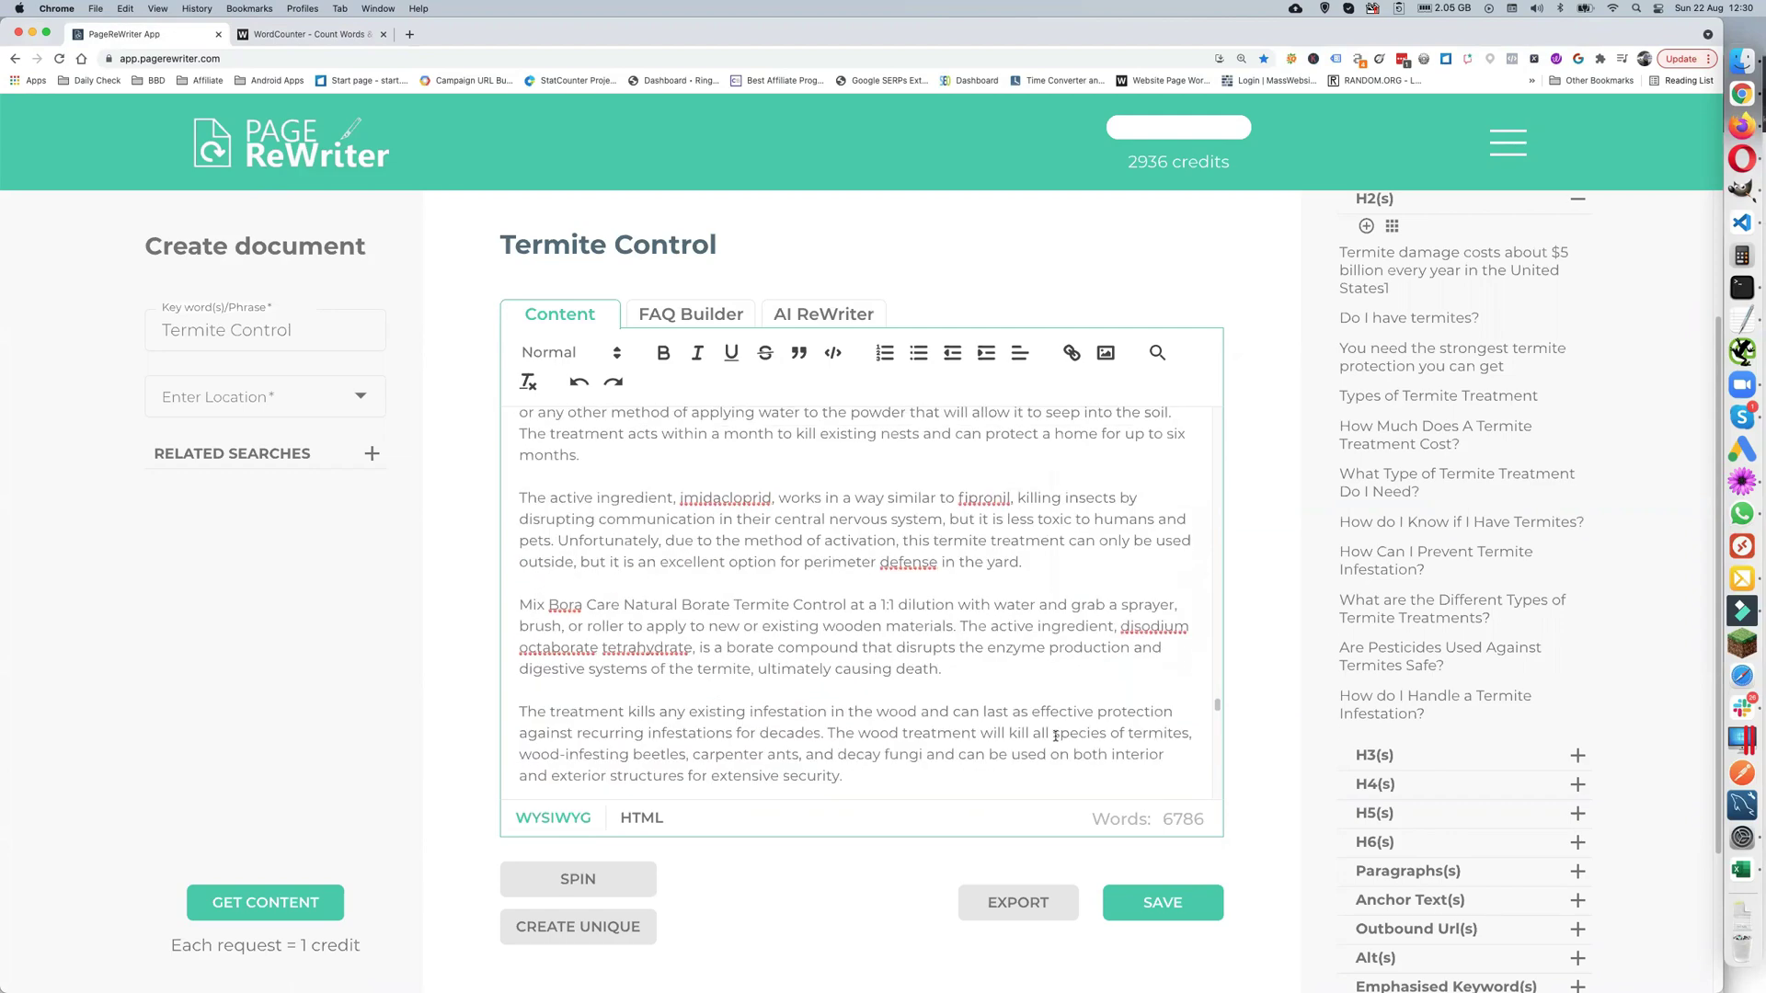
scroll(1055, 736, "up", 15)
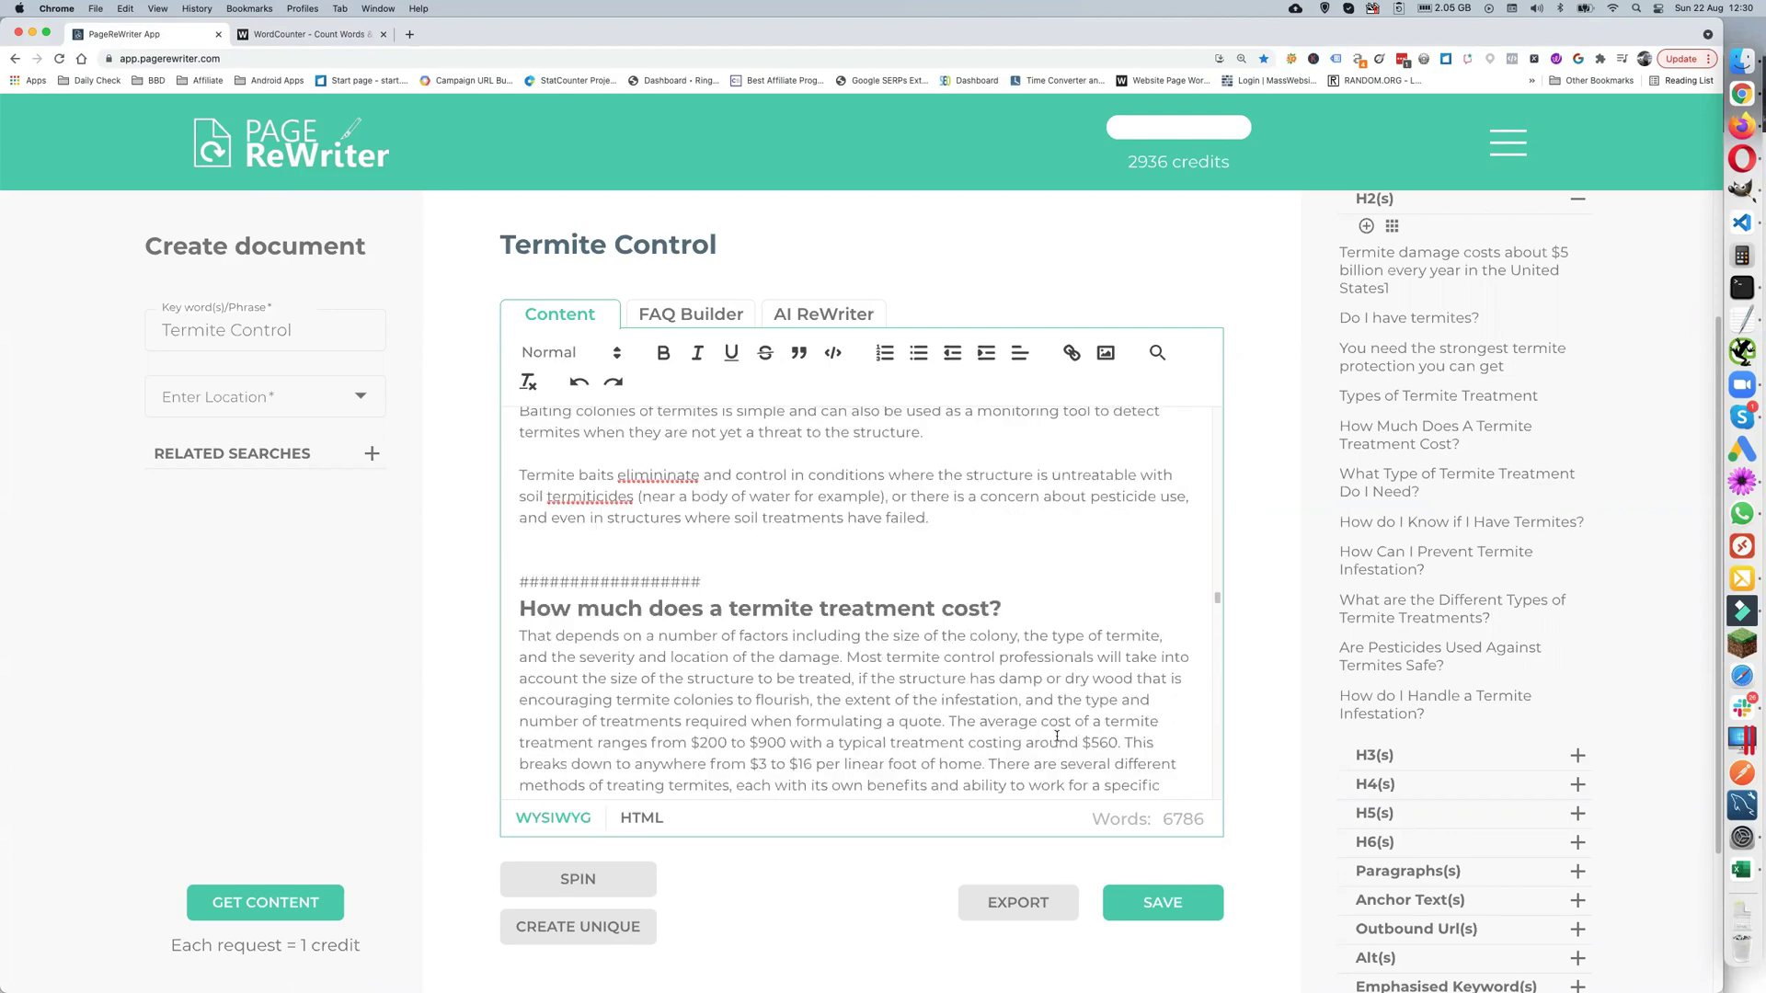
scroll(1057, 735, "up", 10)
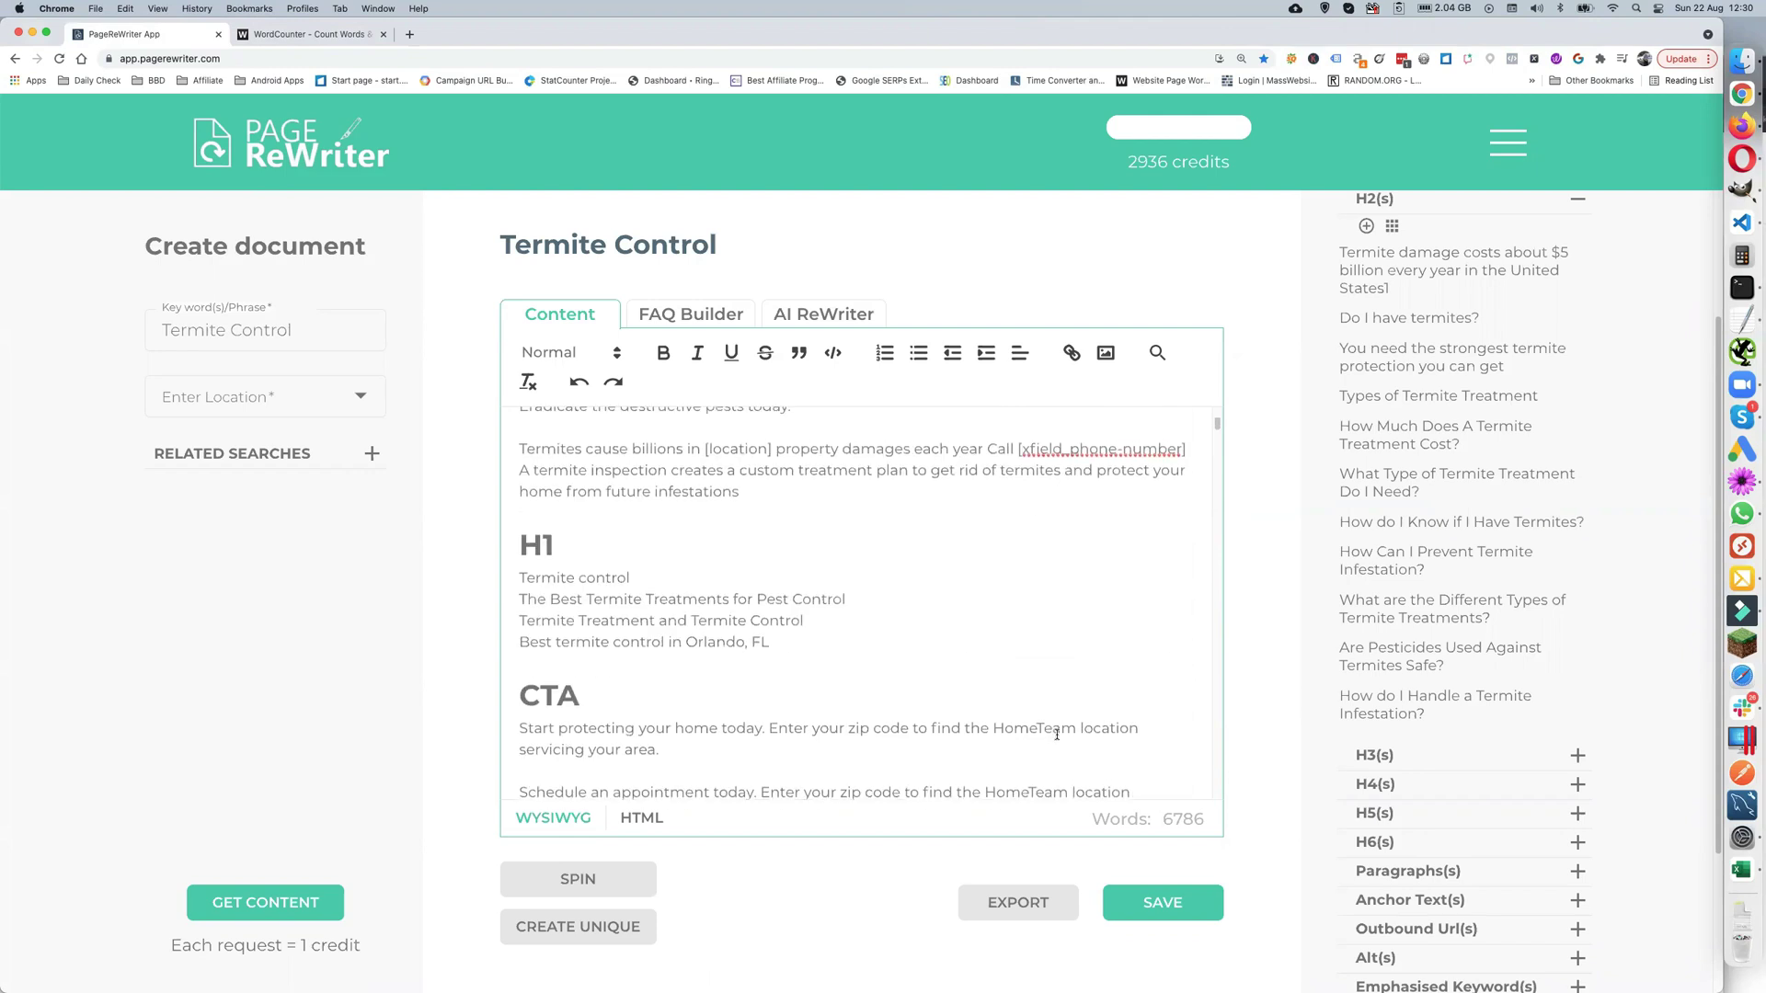
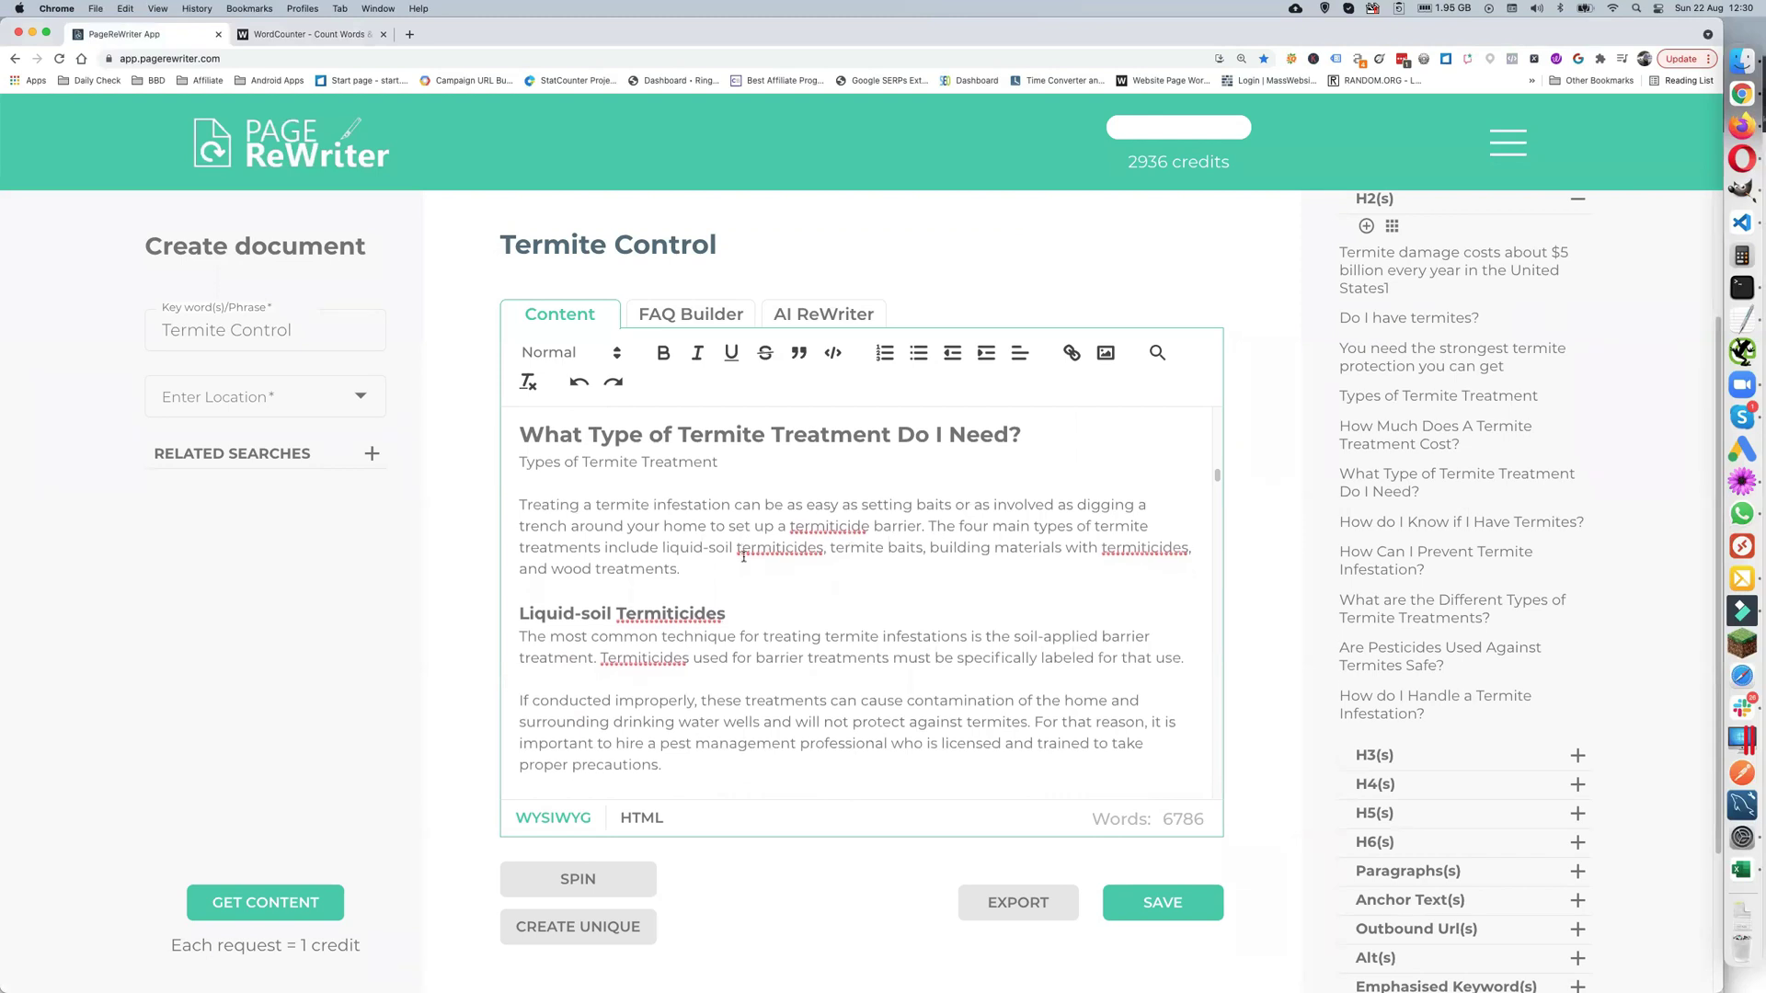
- Examine the "What Type of Termite Treatment Do I Need?" section, from its introduction through the Eco-Safe Termite Prevention and Treatment passage
scroll(601, 565, "up", 4)
scroll(597, 566, "down", 2)
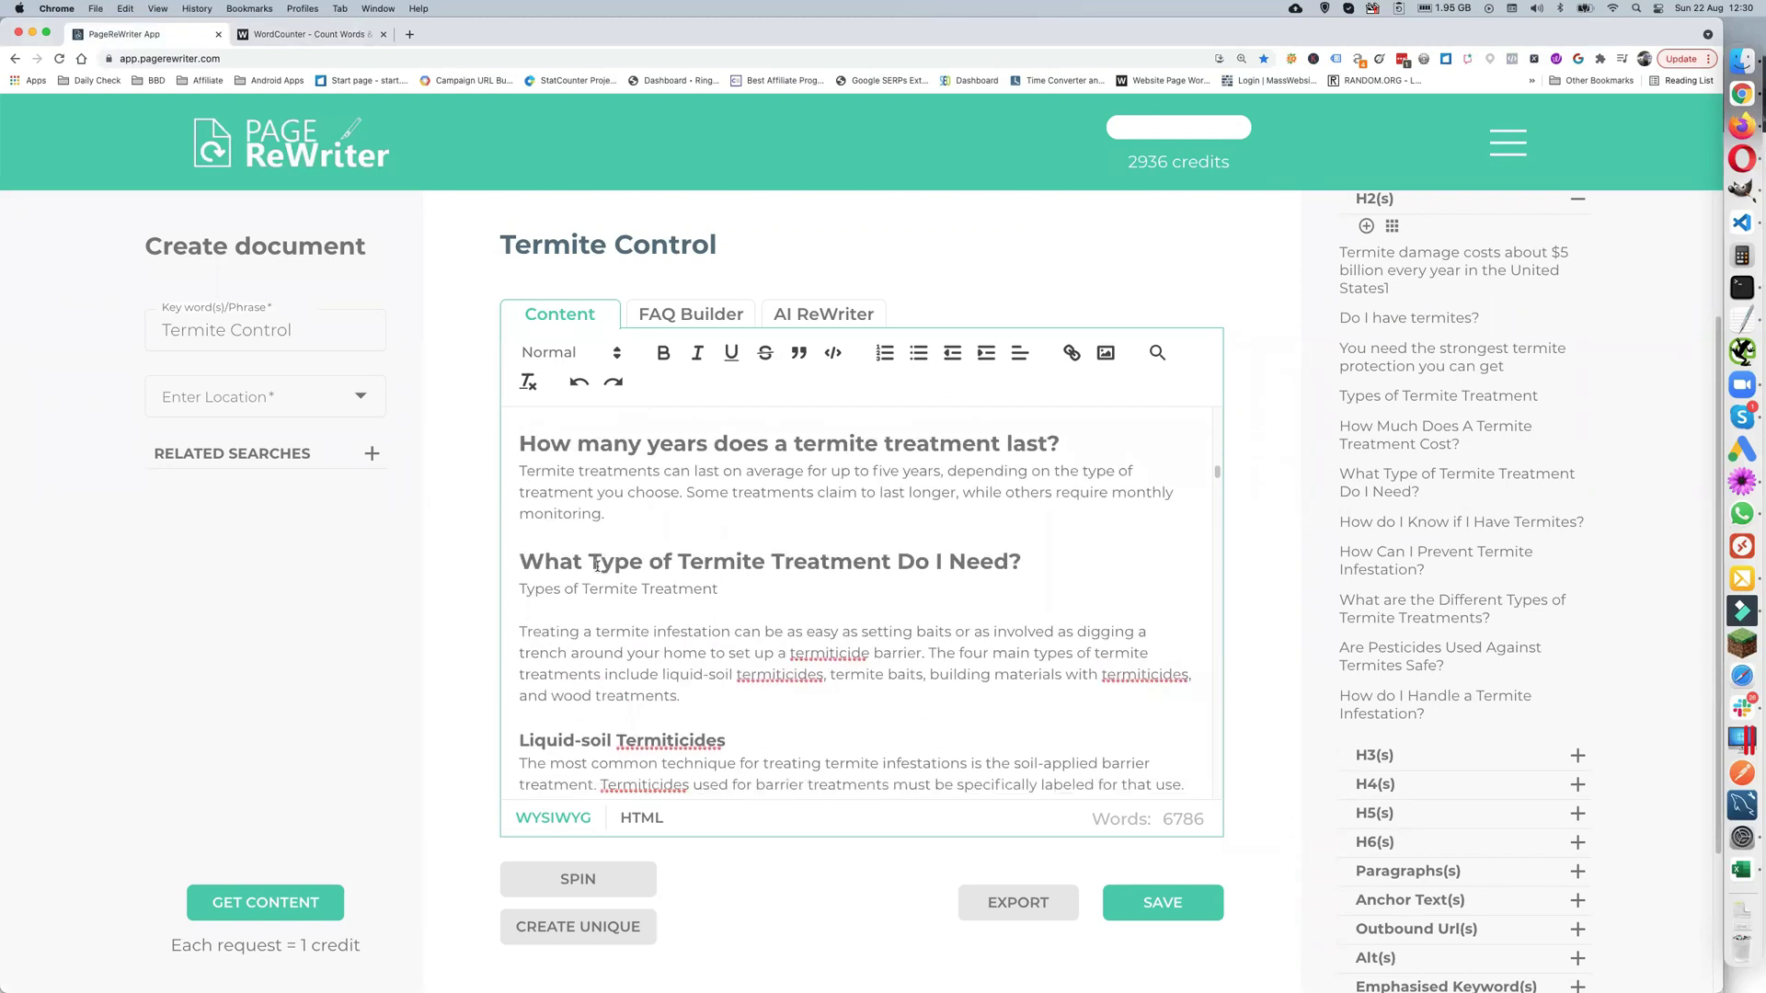
scroll(657, 559, "down", 3)
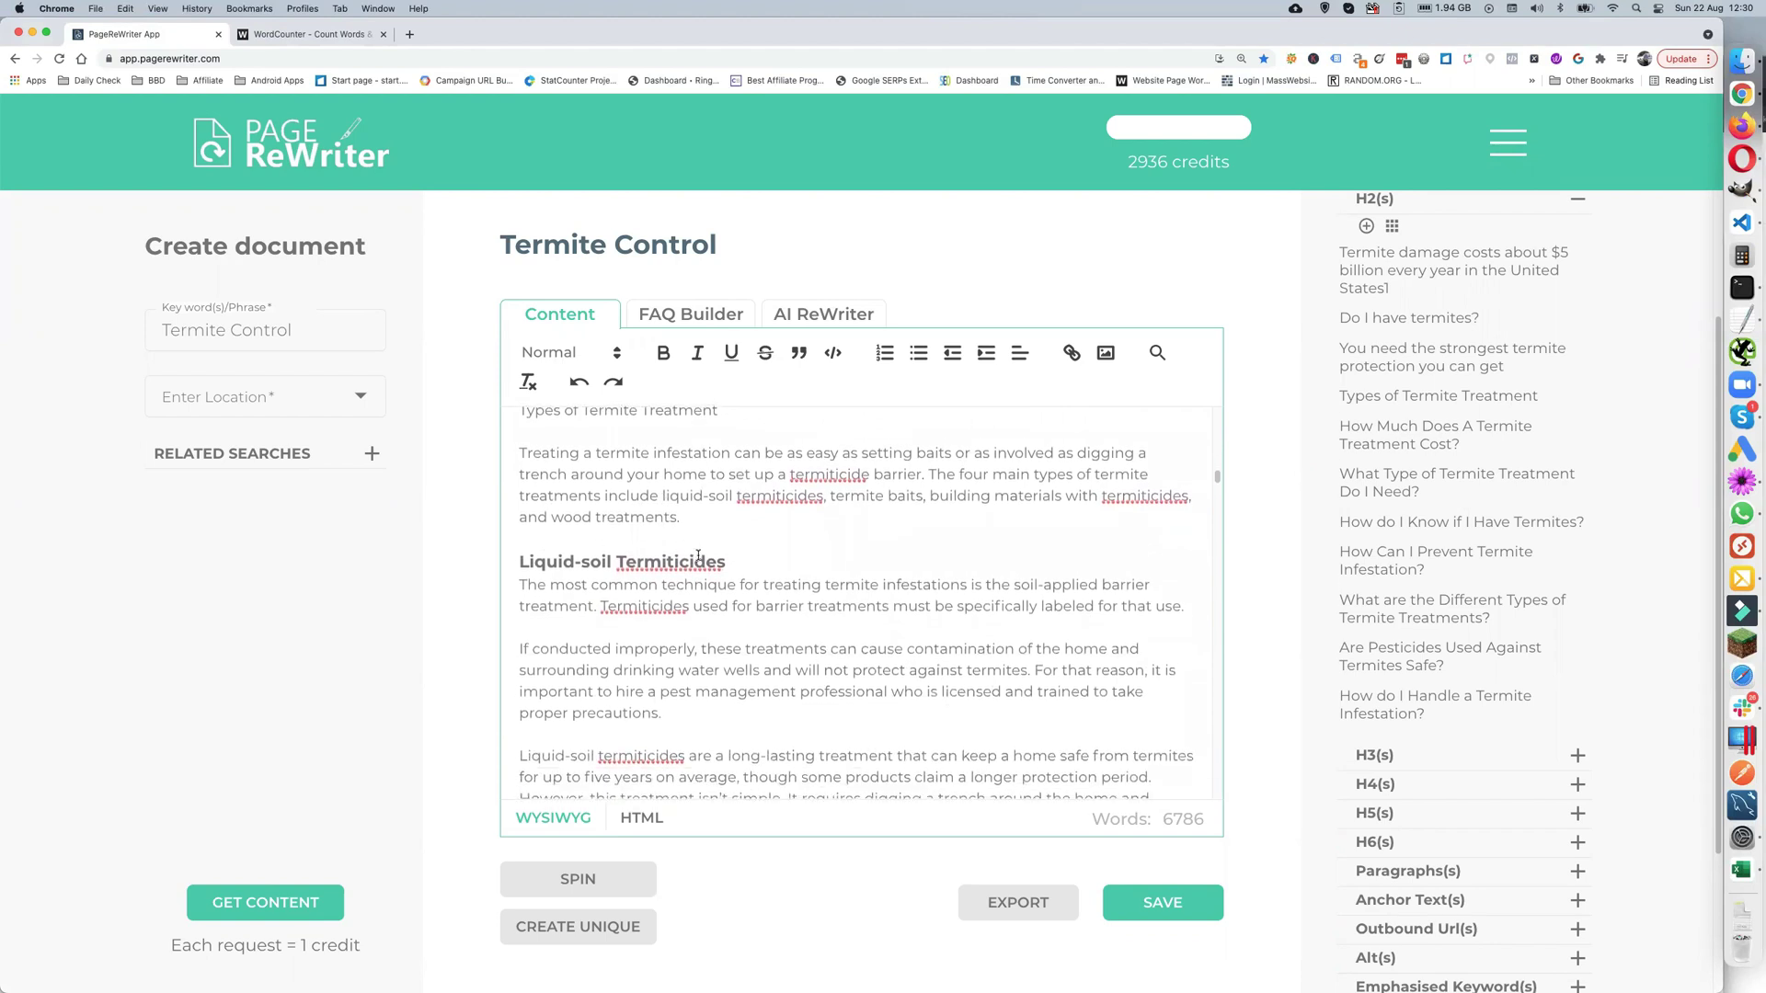
scroll(698, 555, "up", 2)
scroll(671, 556, "down", 10)
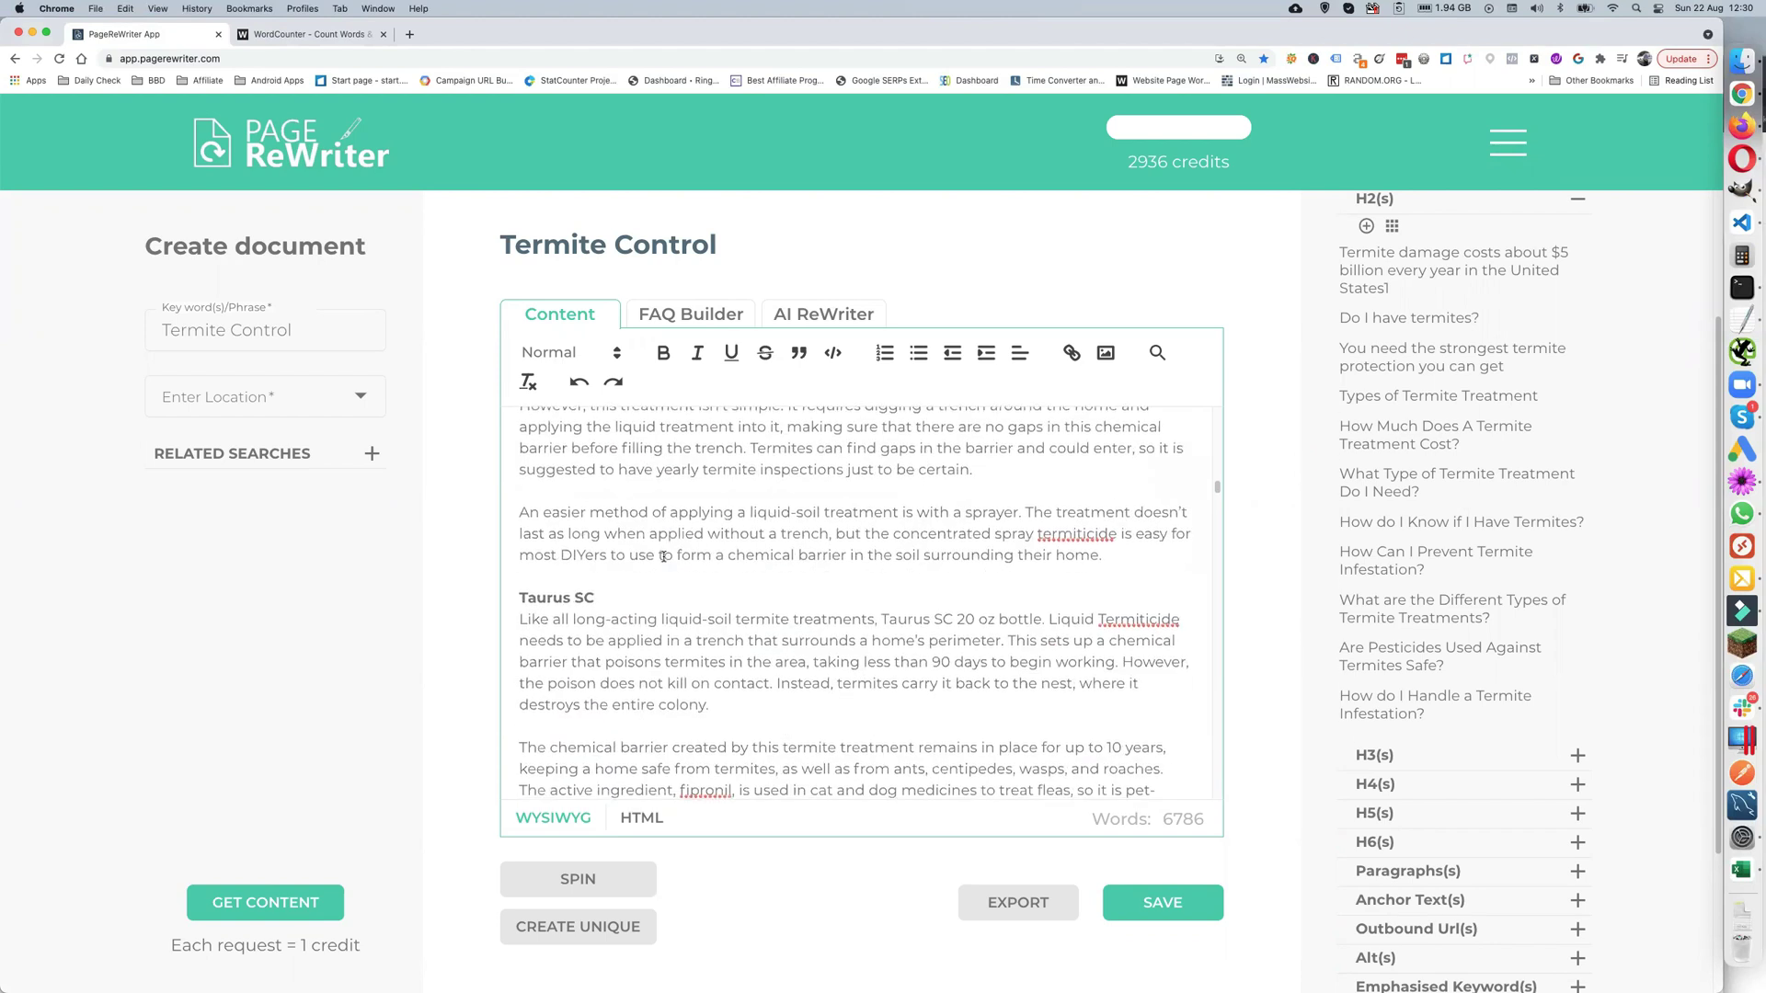
scroll(625, 556, "down", 3)
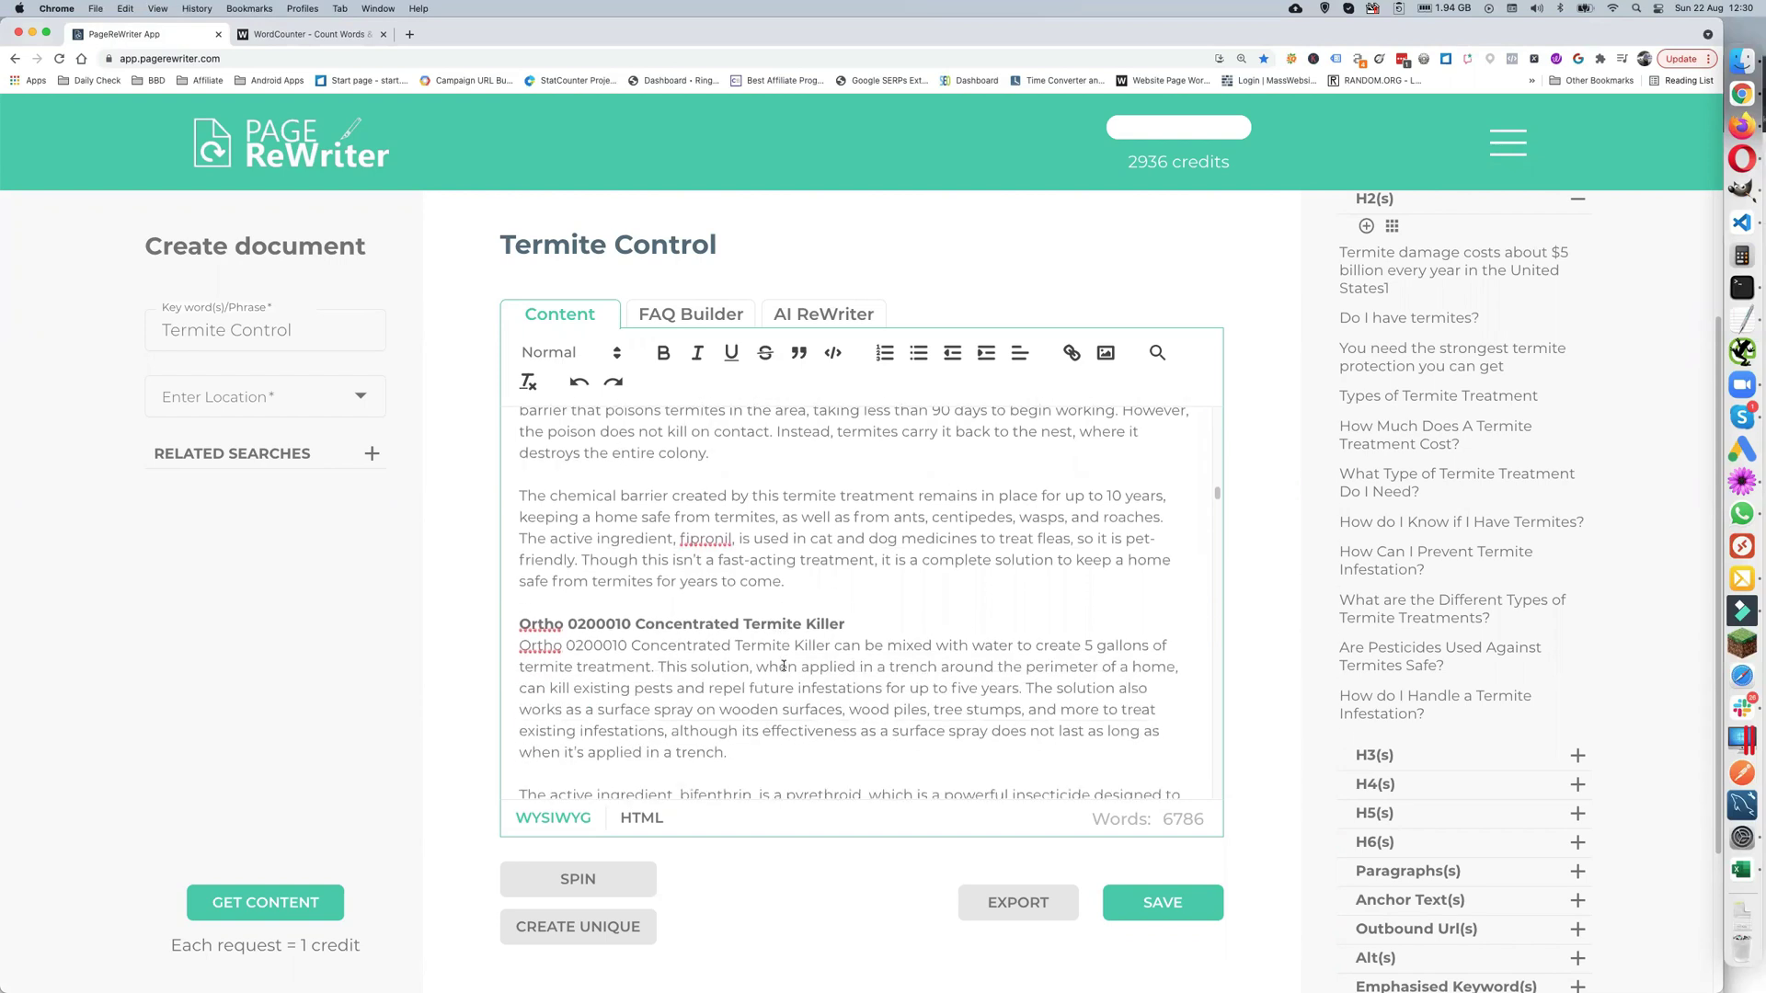
scroll(783, 665, "down", 7)
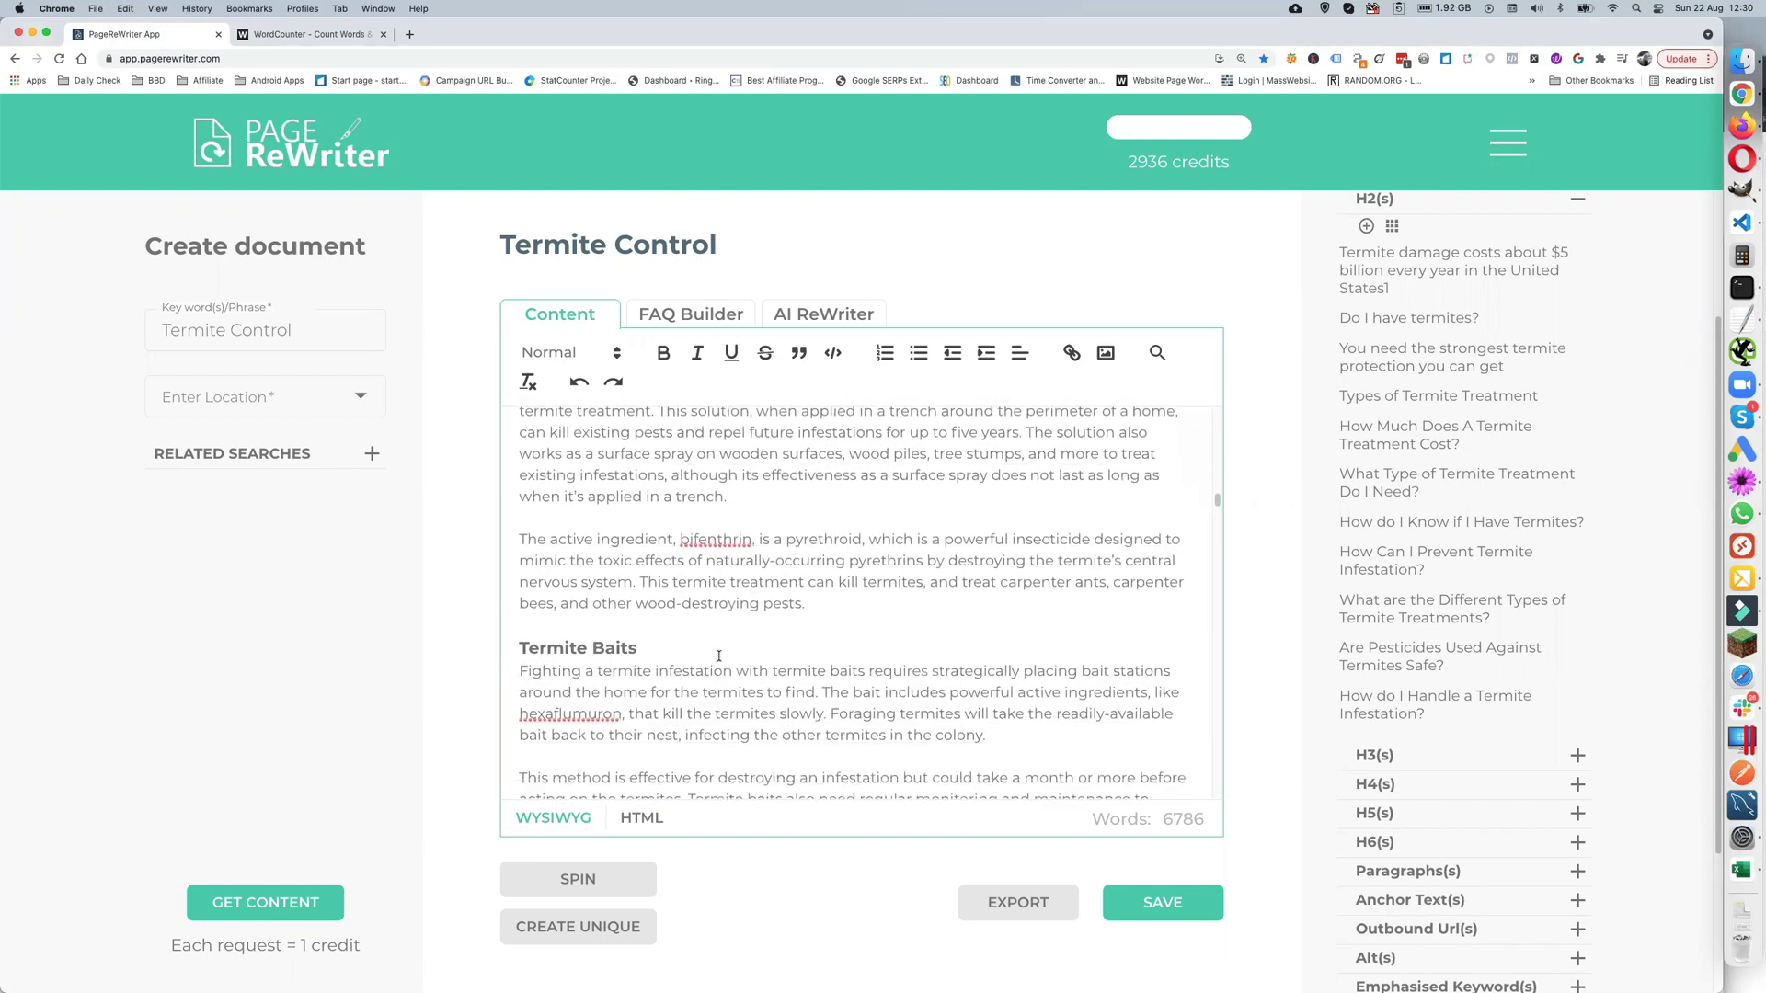
scroll(712, 652, "down", 7)
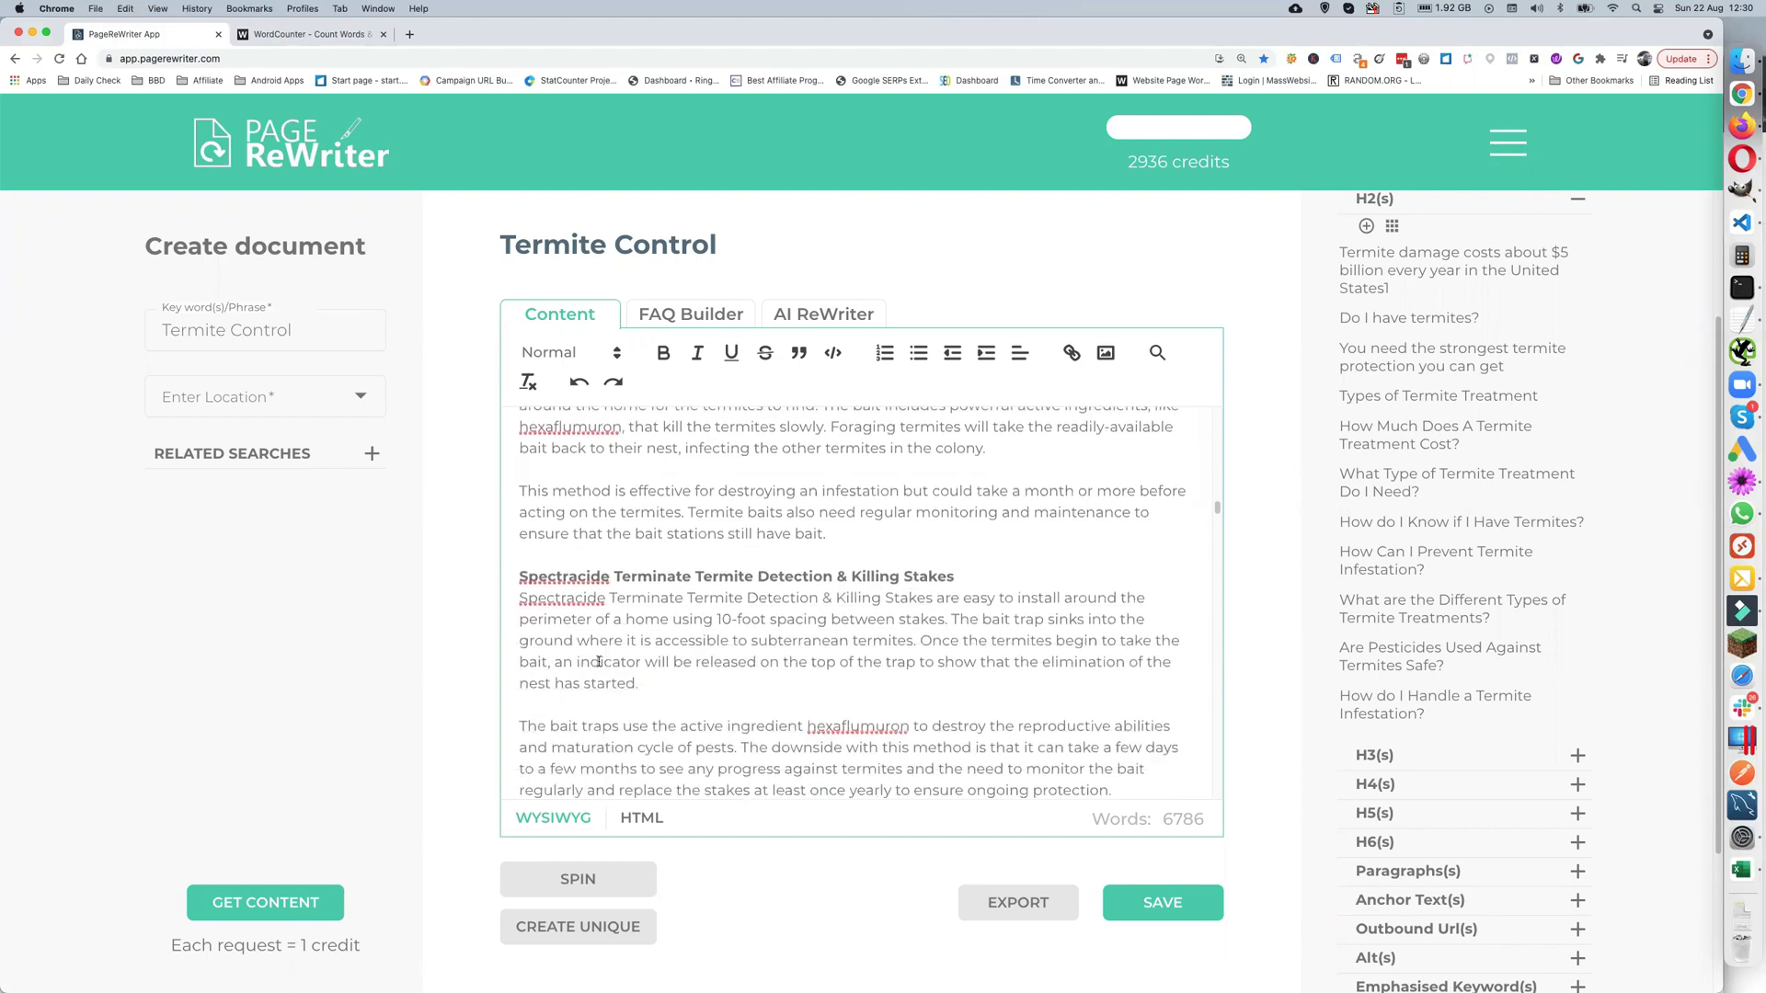
scroll(746, 640, "down", 3)
scroll(747, 640, "down", 12)
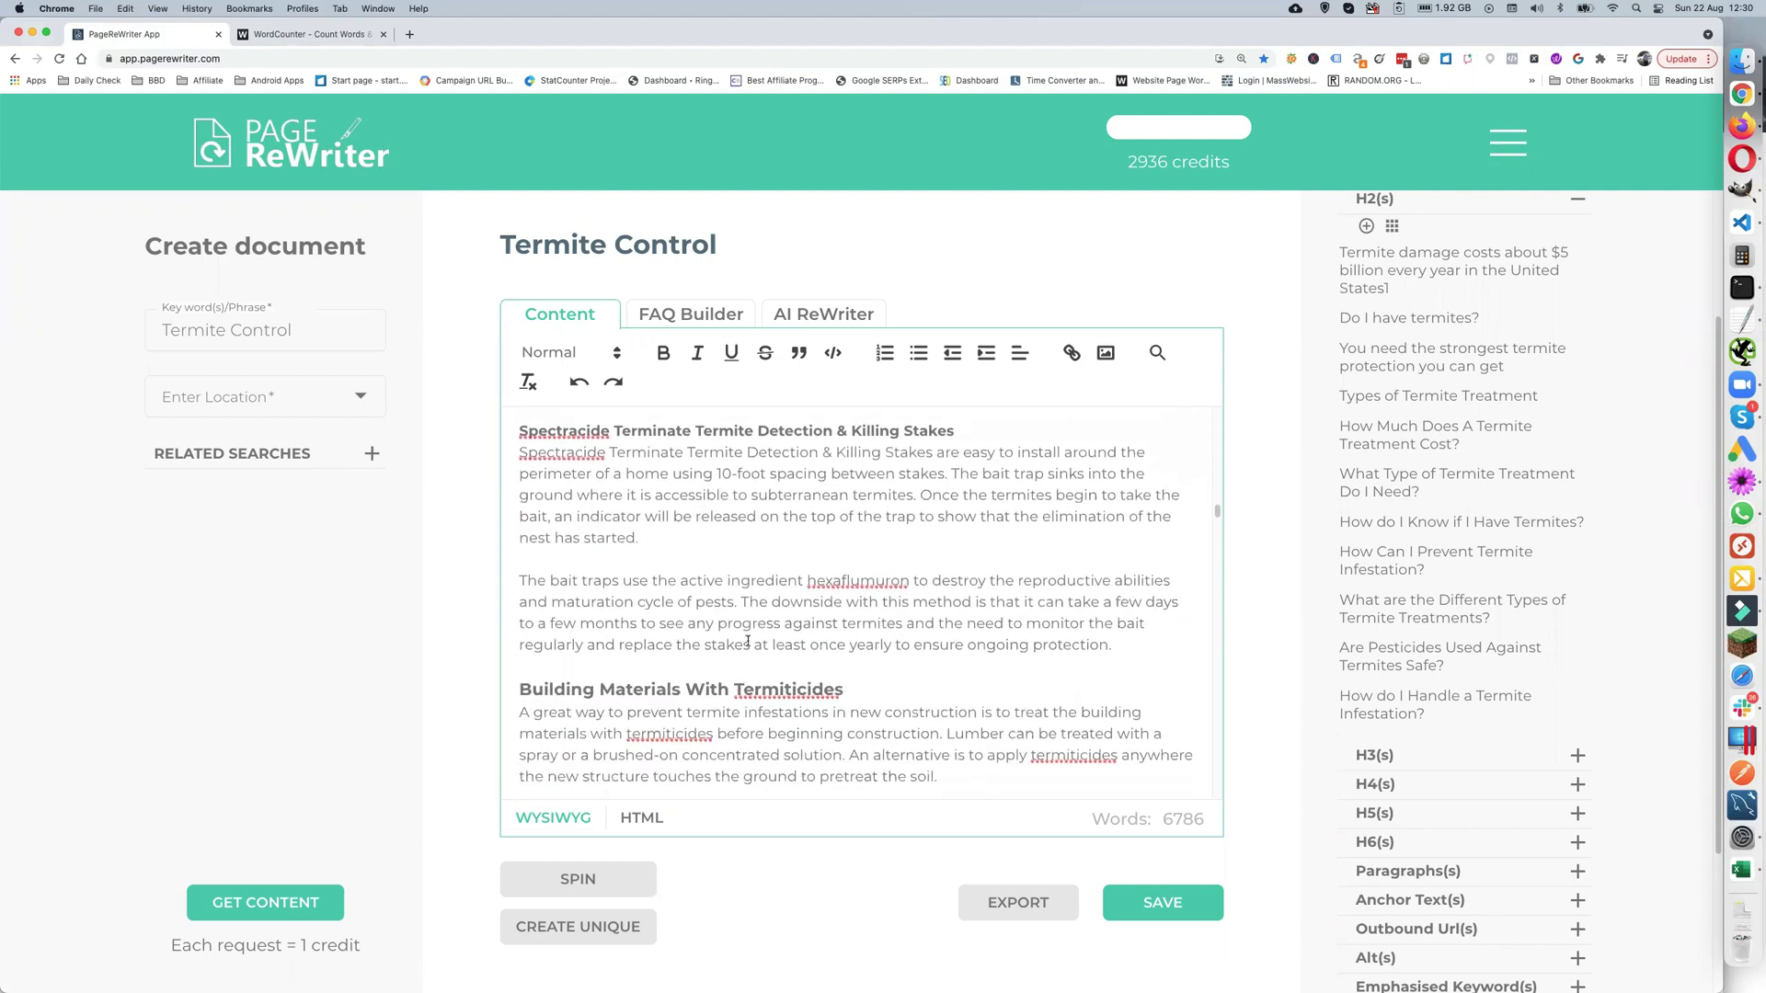
scroll(629, 643, "down", 9)
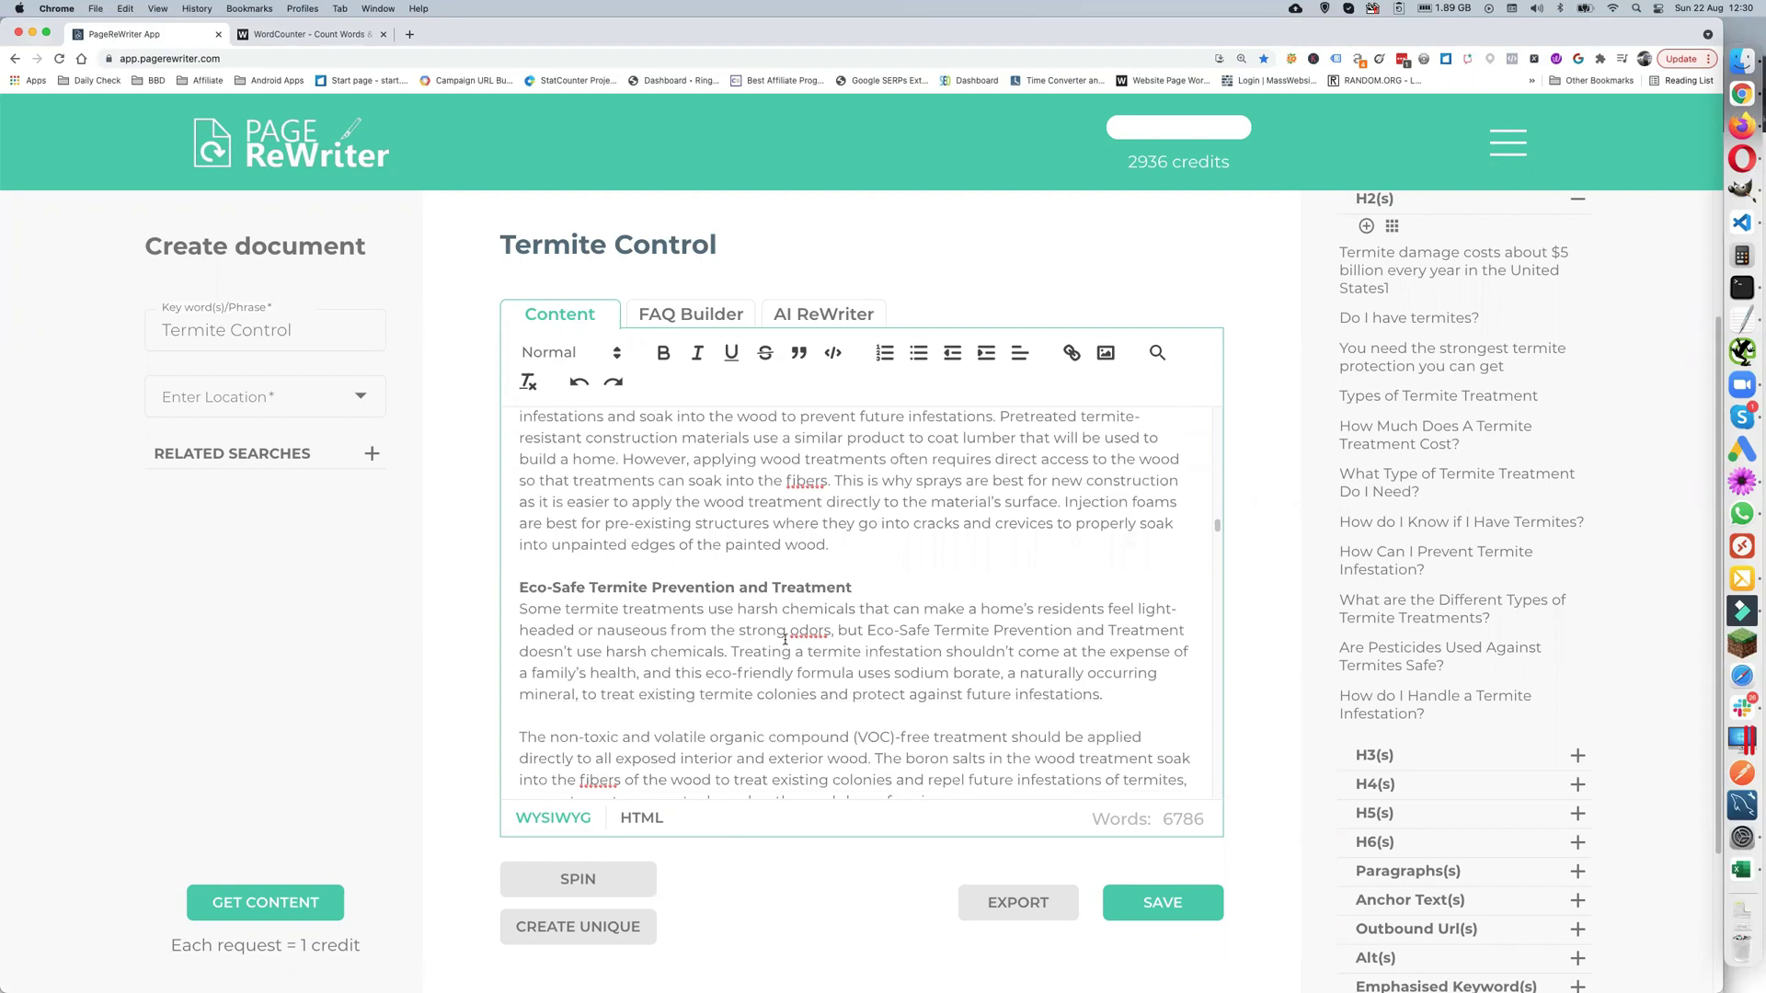
- Review the Taurus SC and Liquid-soil Termiticides passages, then look back to the start of the Content section
scroll(679, 649, "up", 20)
scroll(638, 660, "up", 15)
scroll(638, 658, "up", 2)
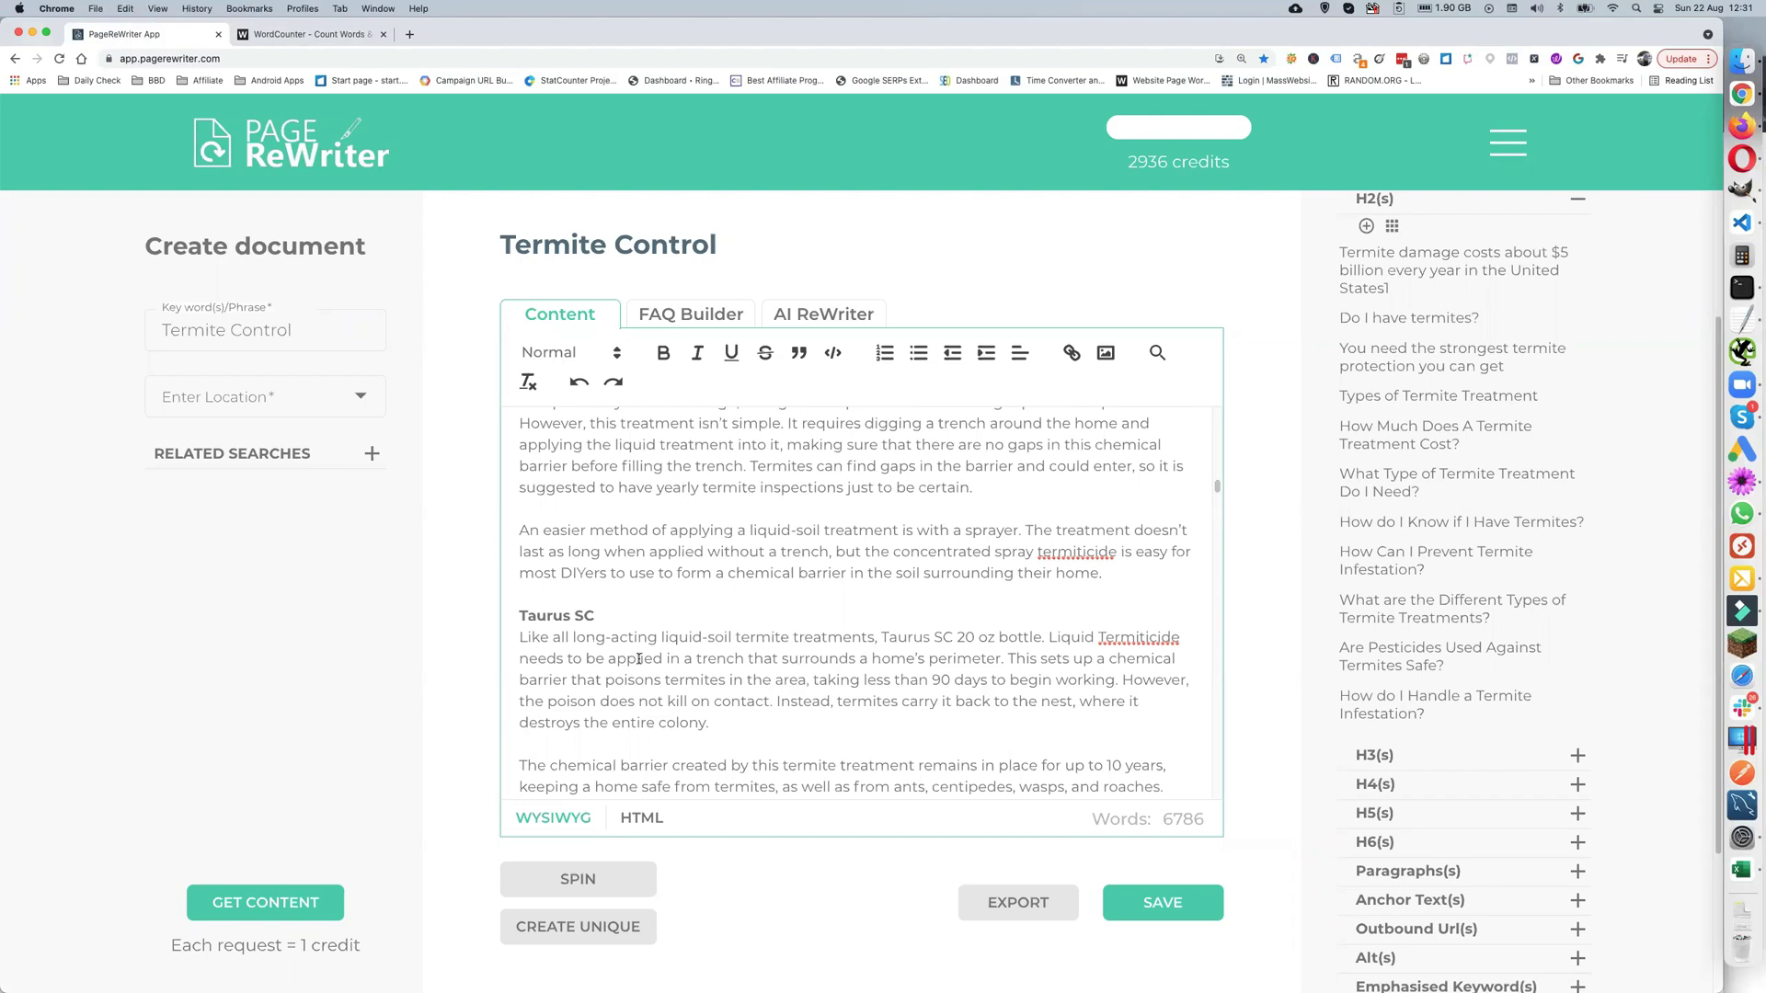
scroll(652, 655, "down", 1)
scroll(651, 655, "down", 1)
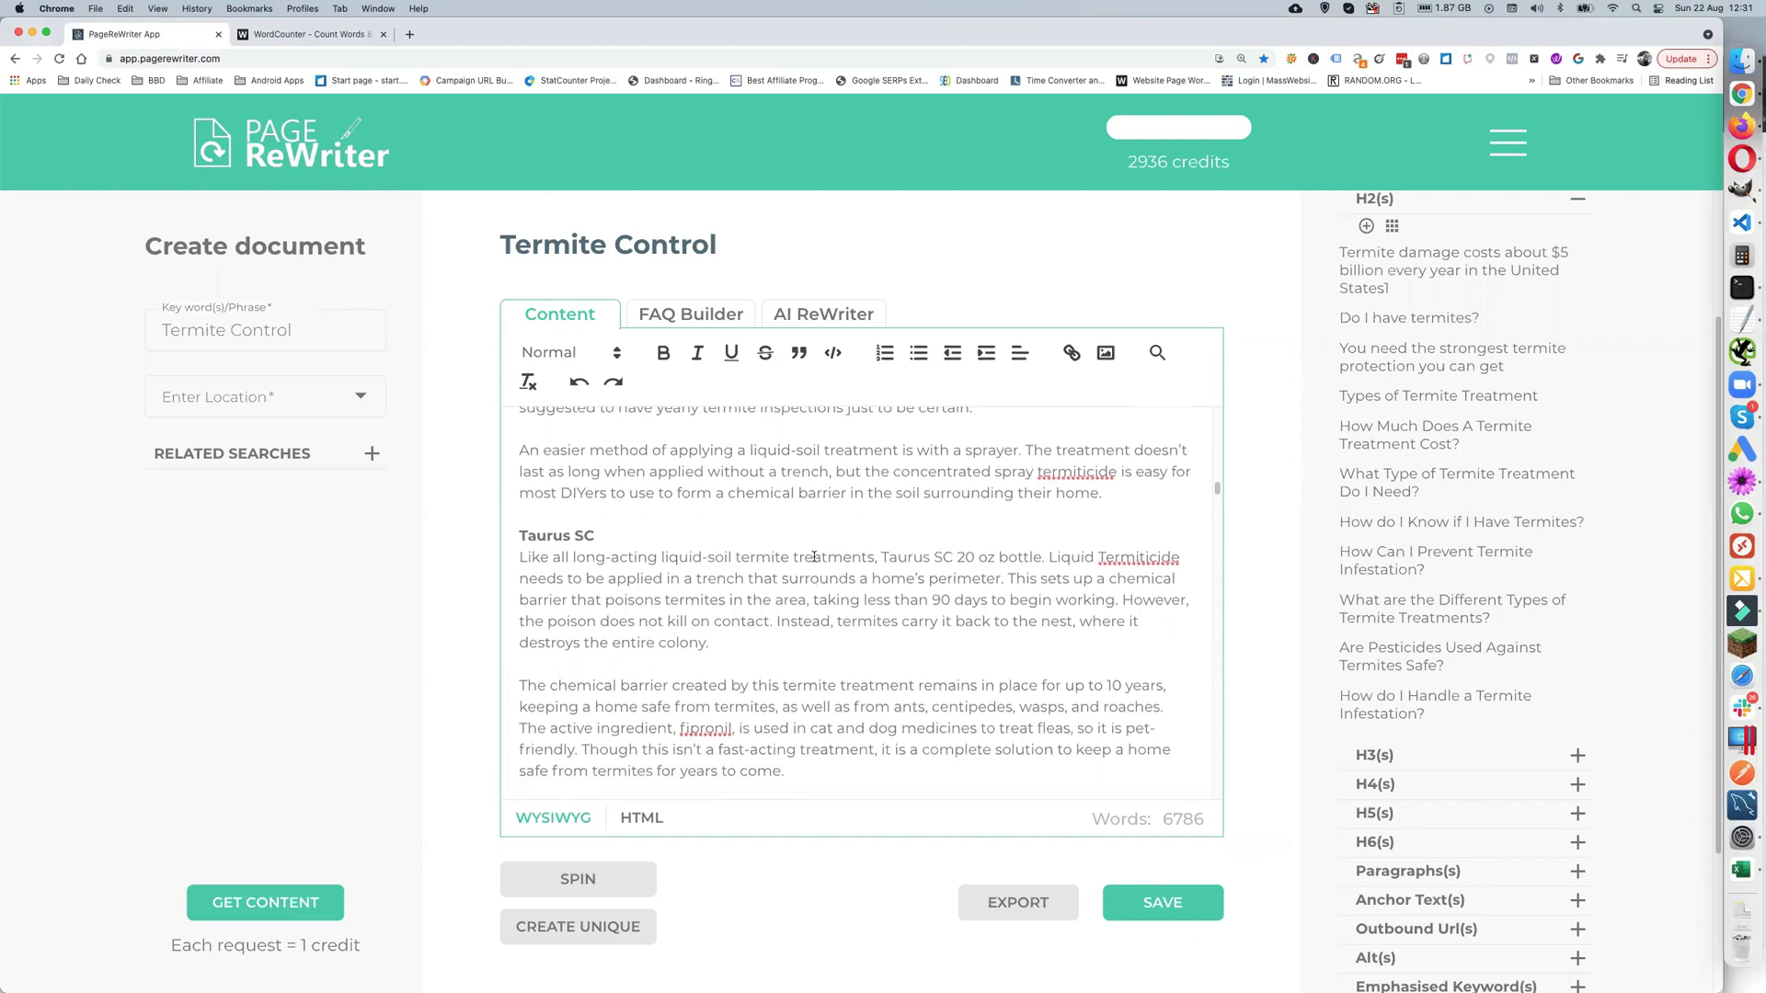
scroll(815, 556, "up", 5)
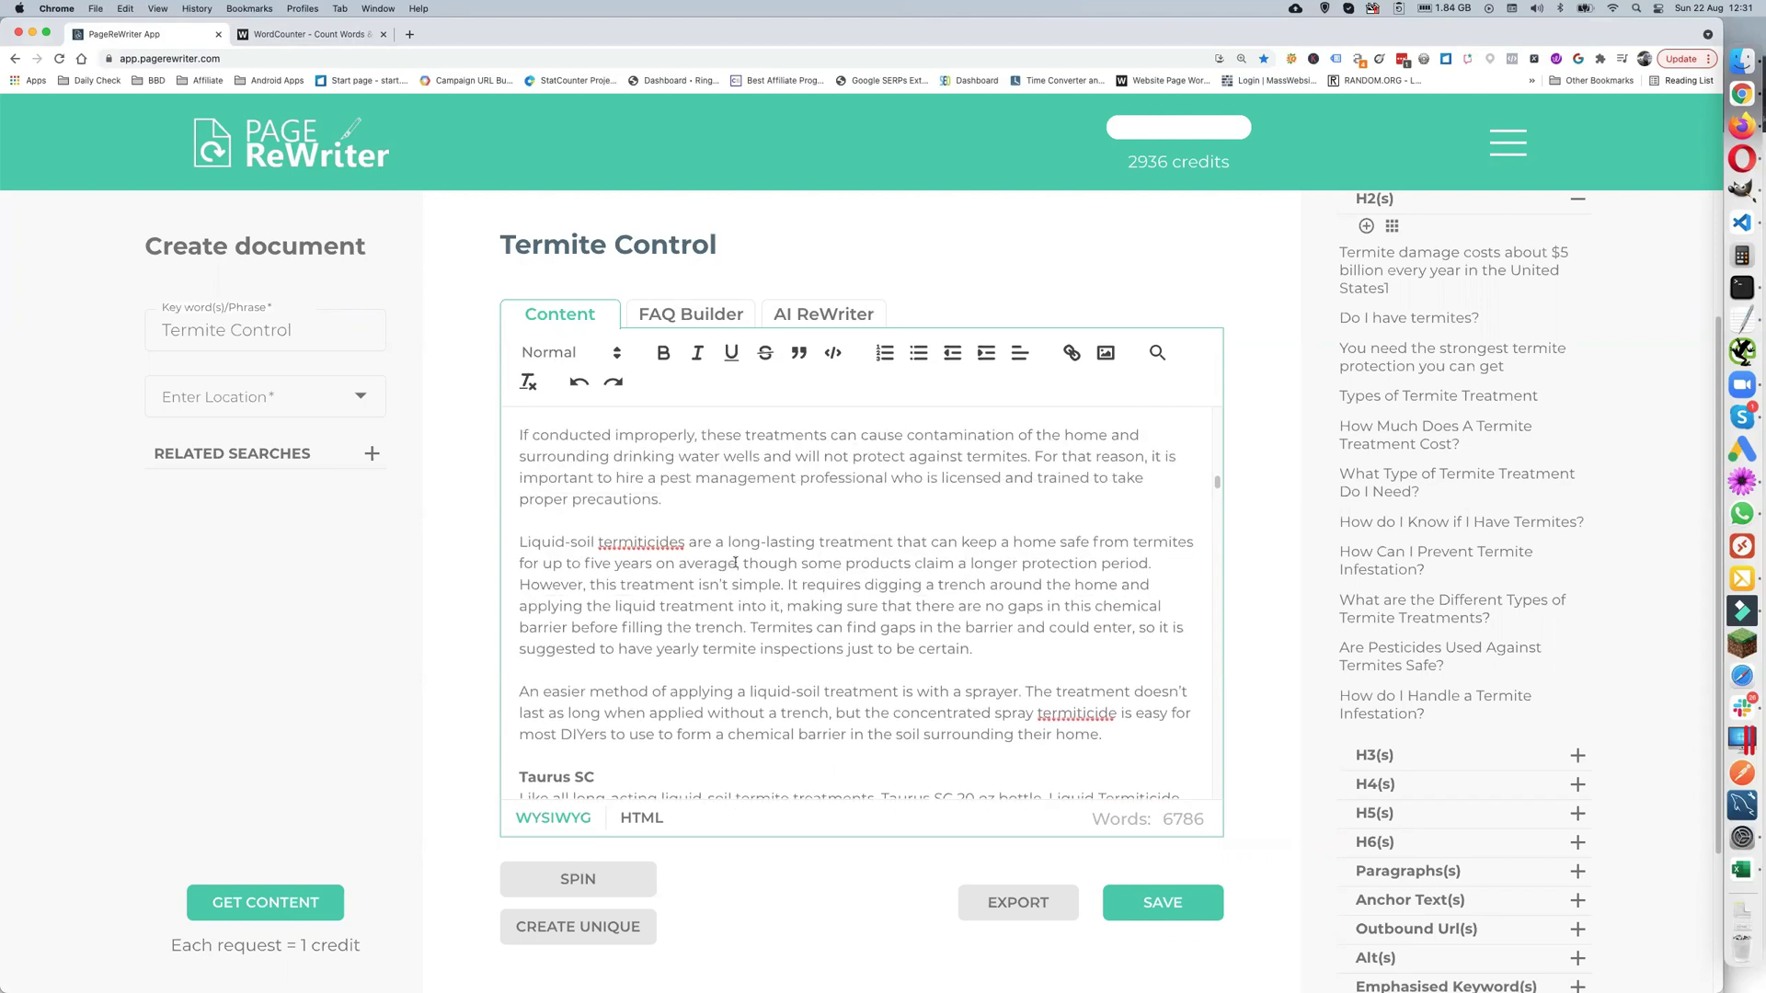
scroll(729, 562, "up", 4)
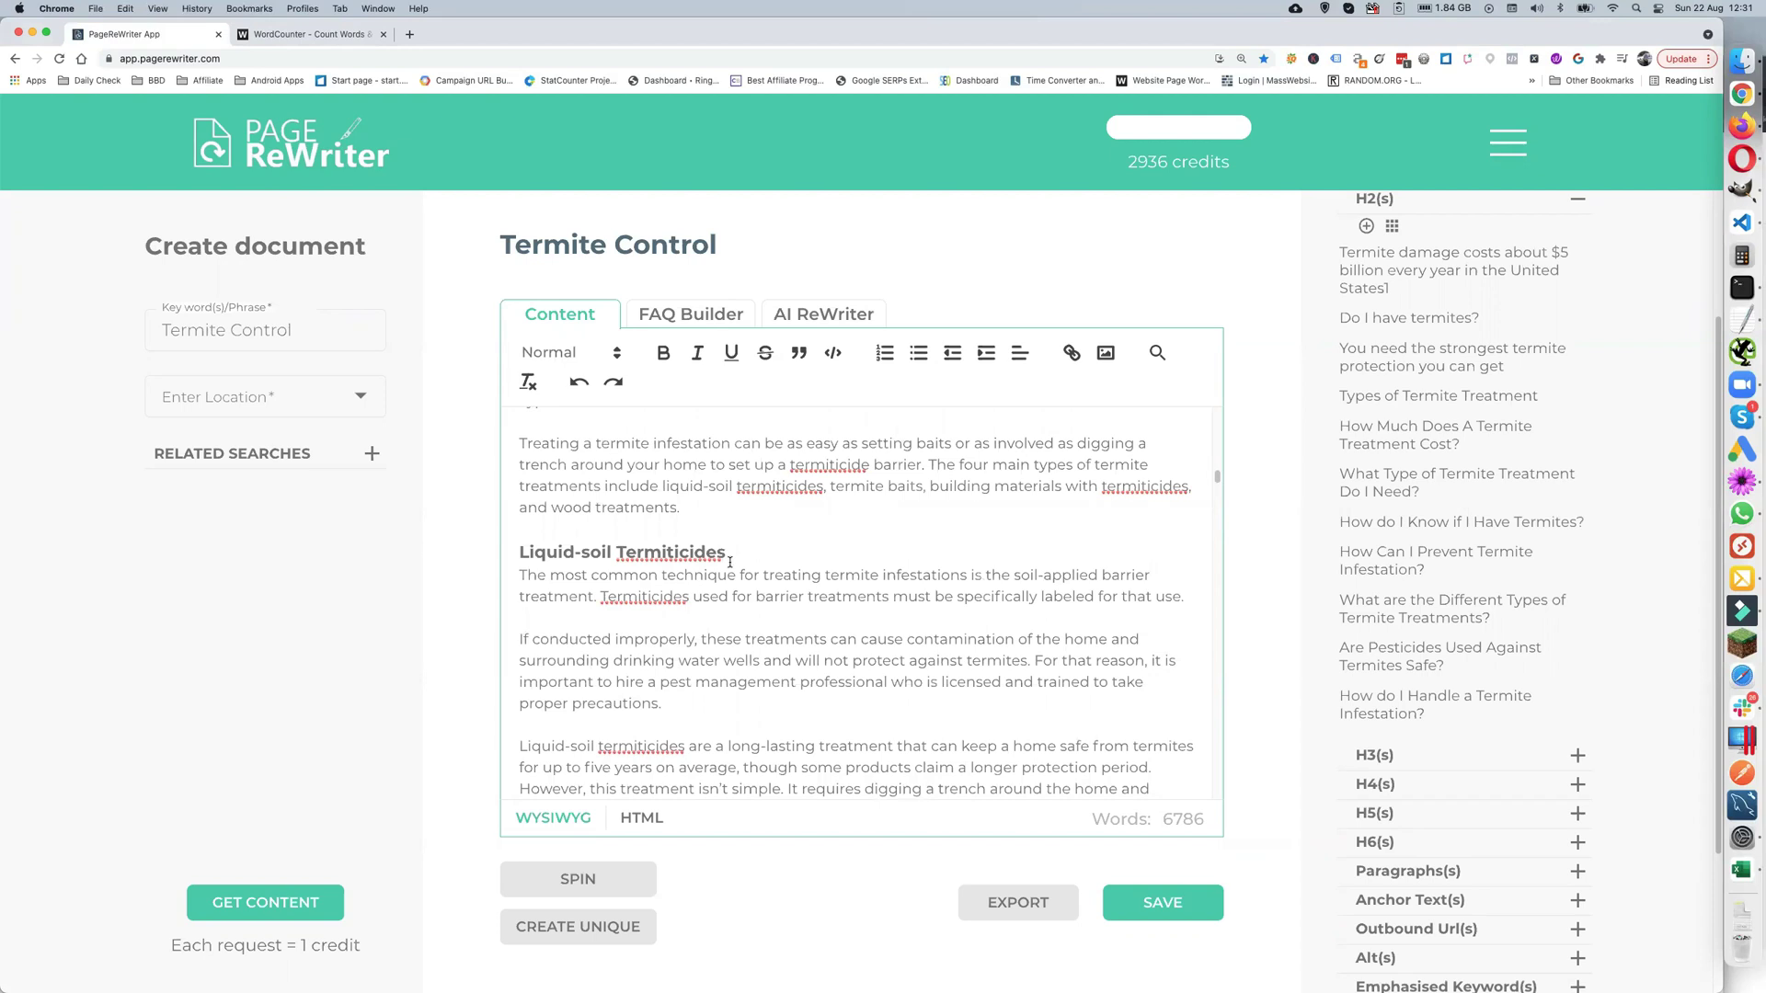
scroll(729, 562, "up", 9)
scroll(549, 585, "up", 15)
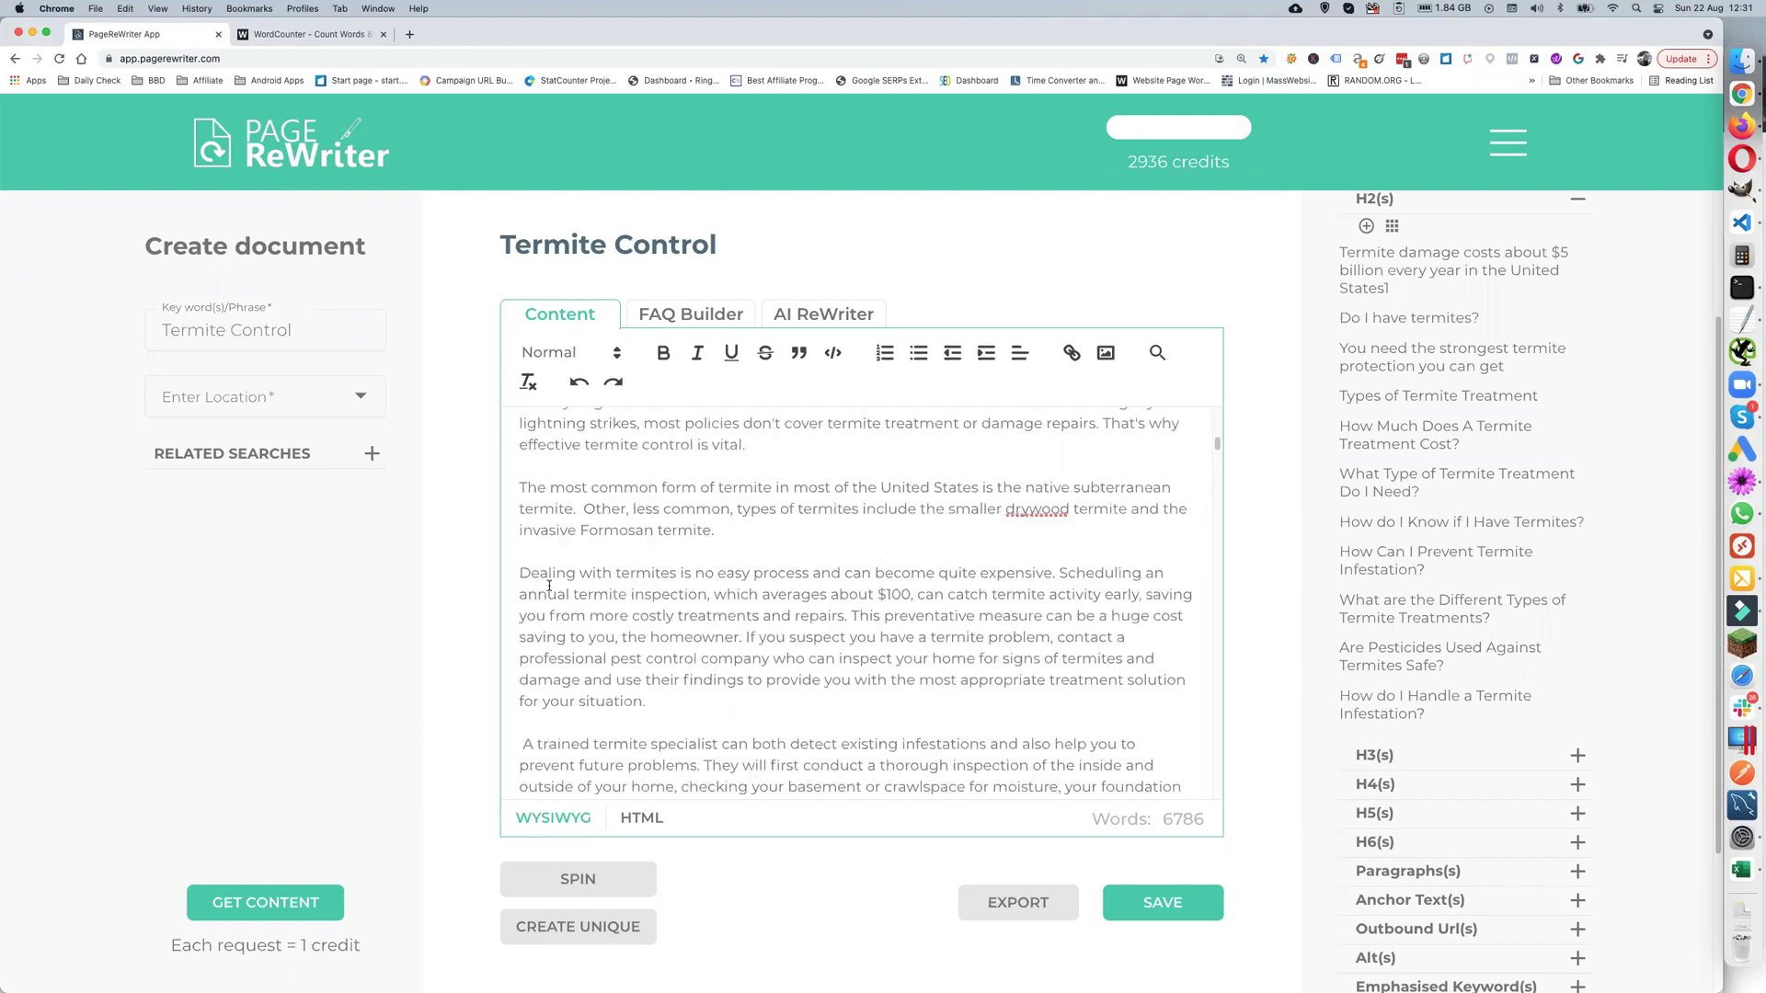
scroll(549, 586, "up", 8)
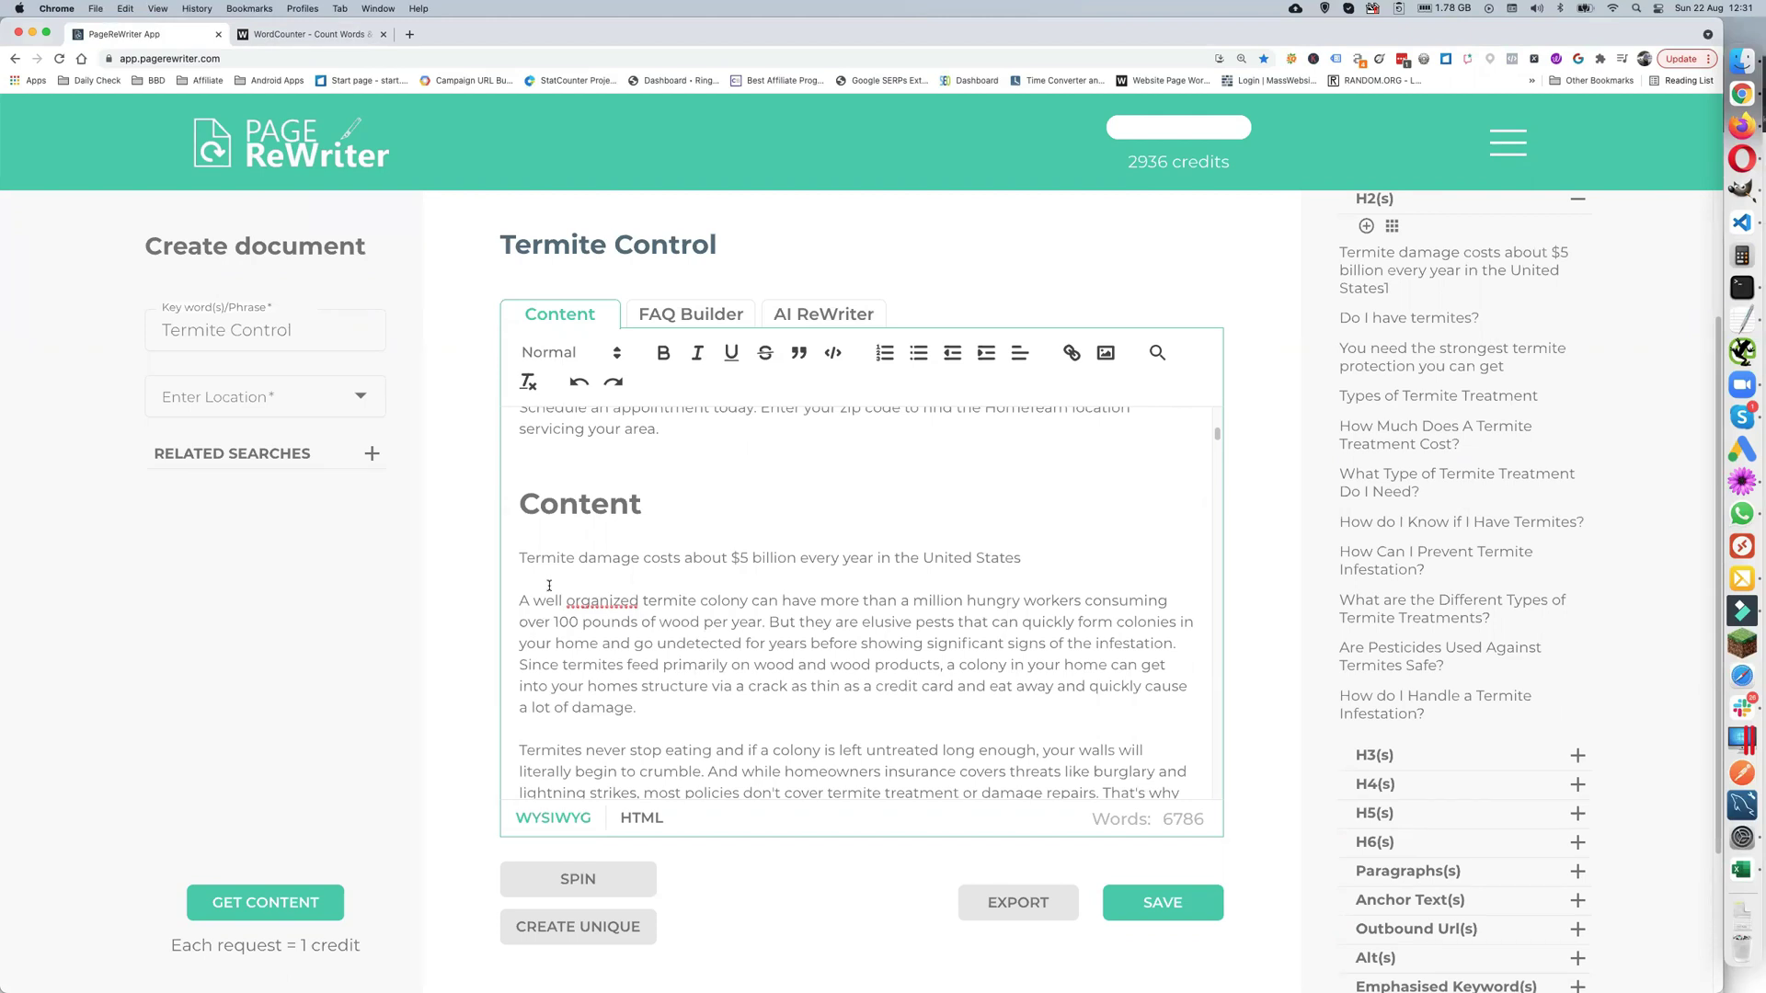
- Look through the main content again from the Content heading to the Taurus SC passage
scroll(549, 586, "down", 10)
scroll(549, 586, "down", 15)
scroll(549, 586, "down", 5)
scroll(649, 550, "down", 8)
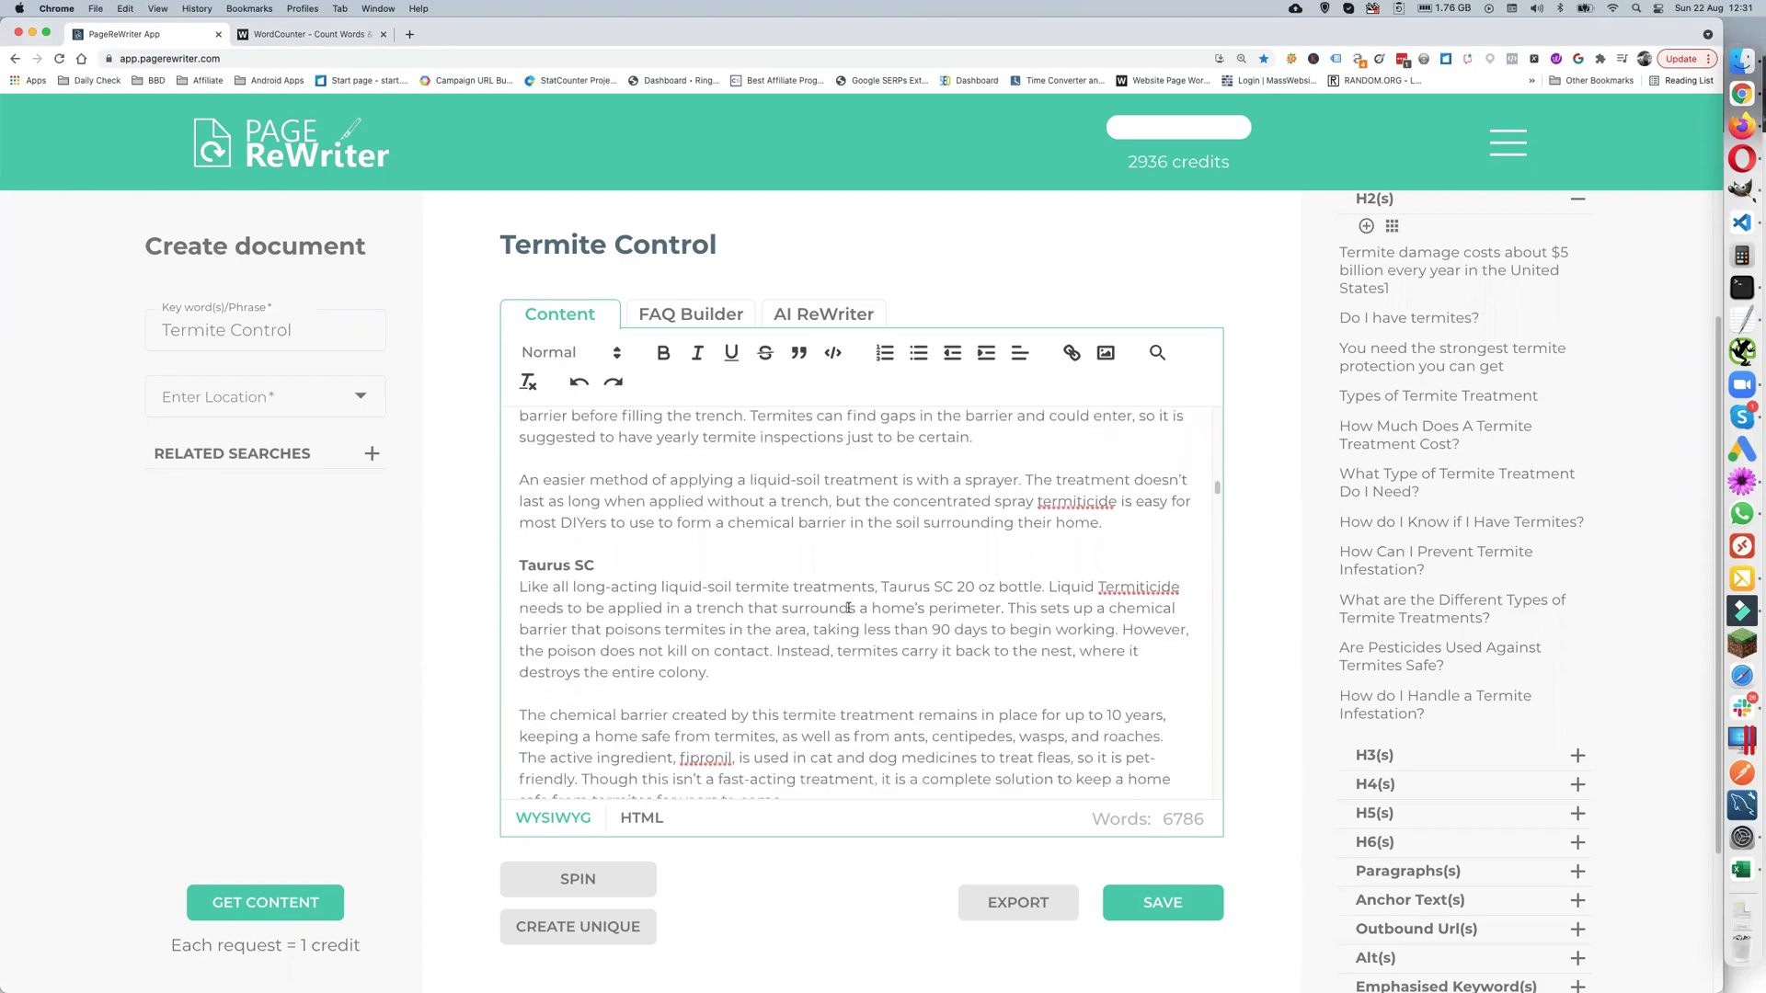
scroll(848, 607, "down", 5)
scroll(791, 607, "up", 7)
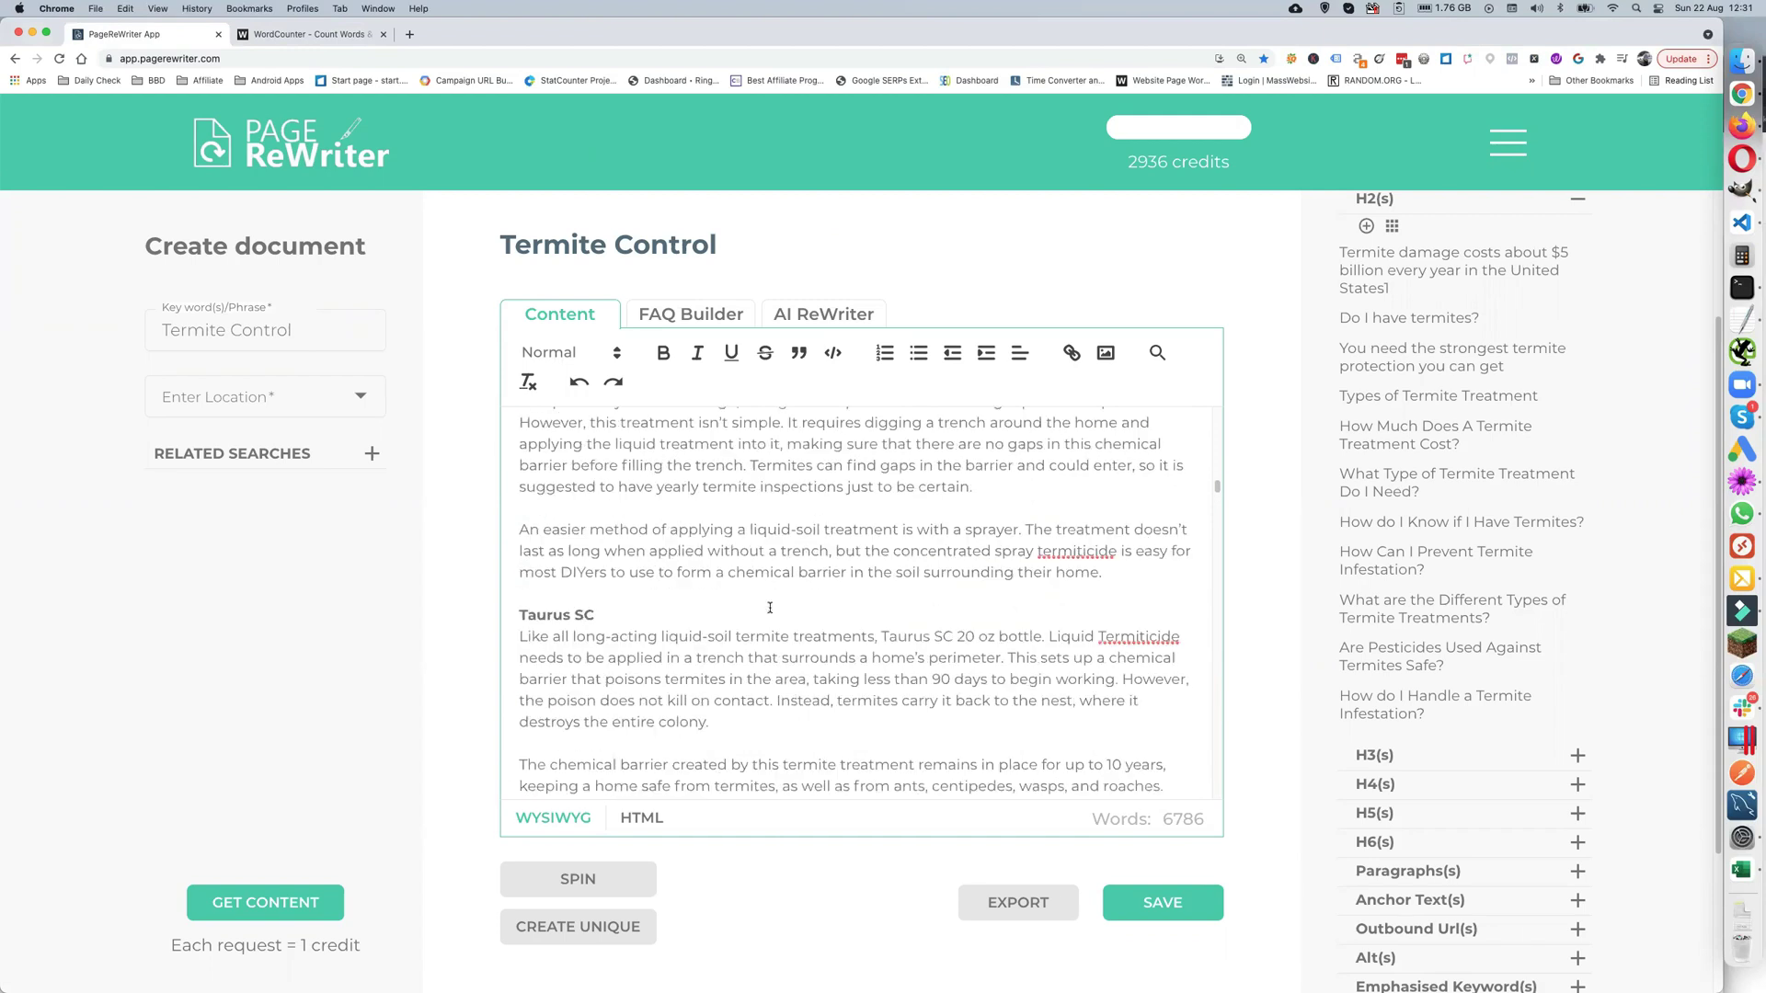
- Copy the main content from the termite damage cost line under Content through the end of the Bora Care Natural Borate Termite Control passage
scroll(769, 607, "up", 15)
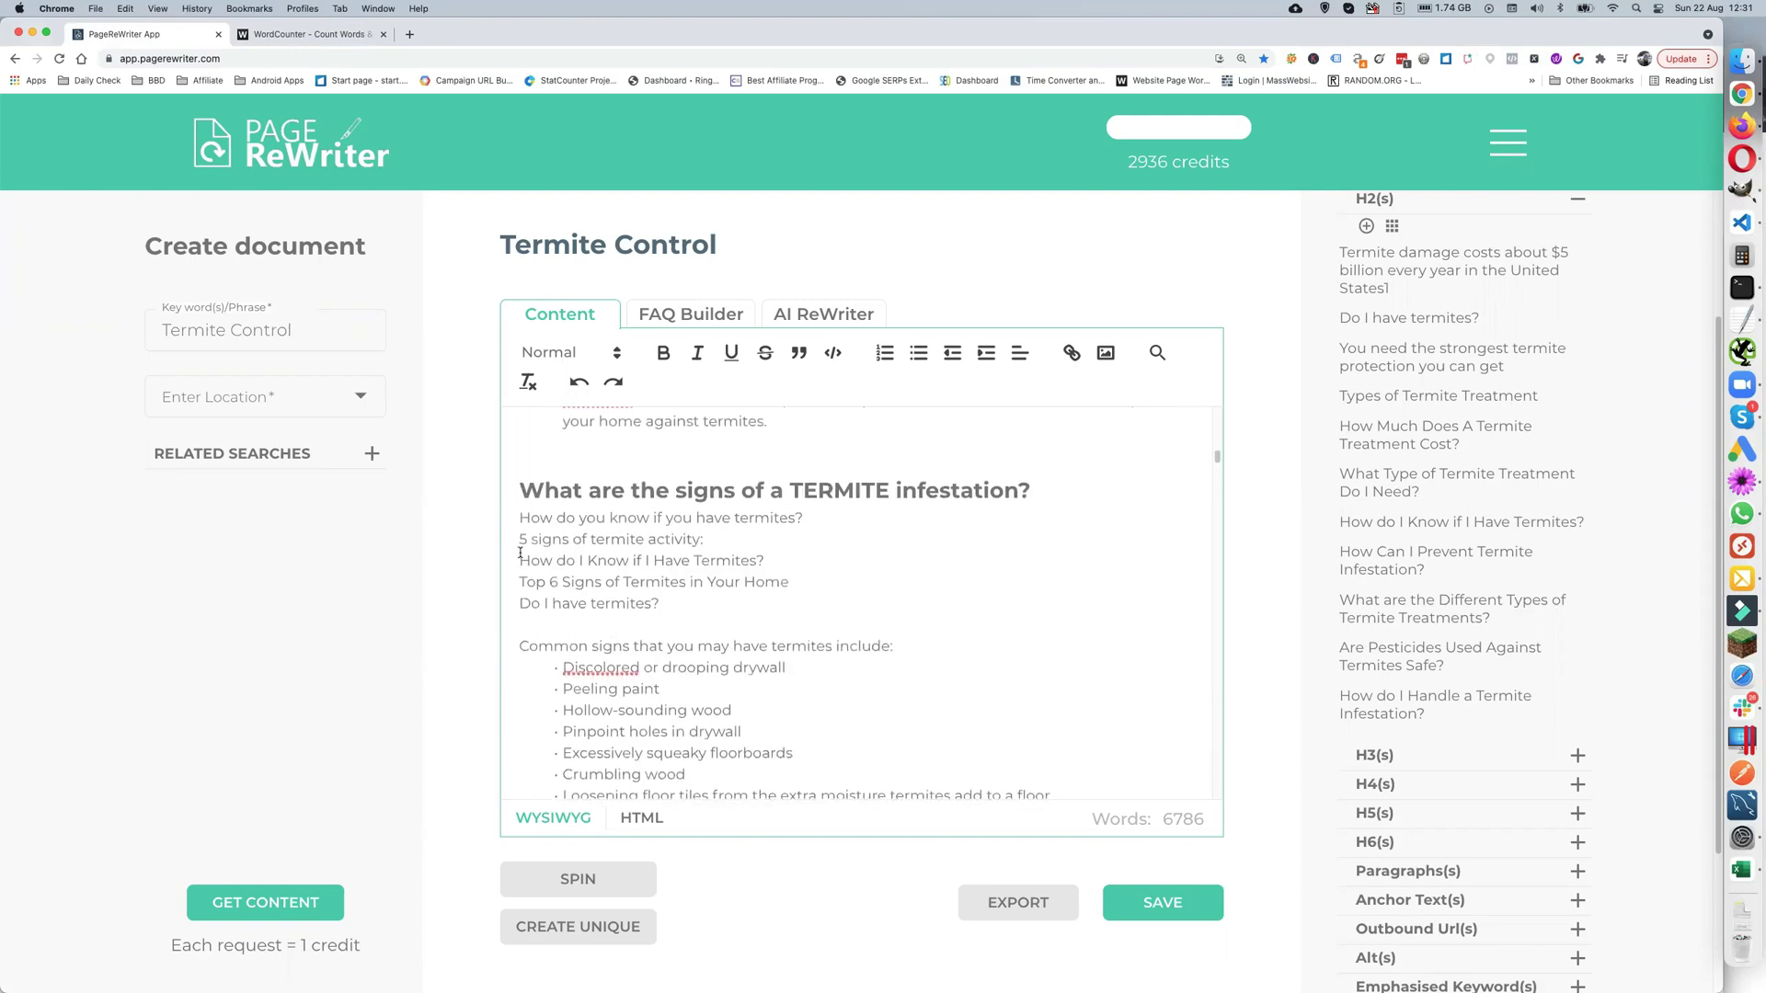
scroll(519, 551, "up", 15)
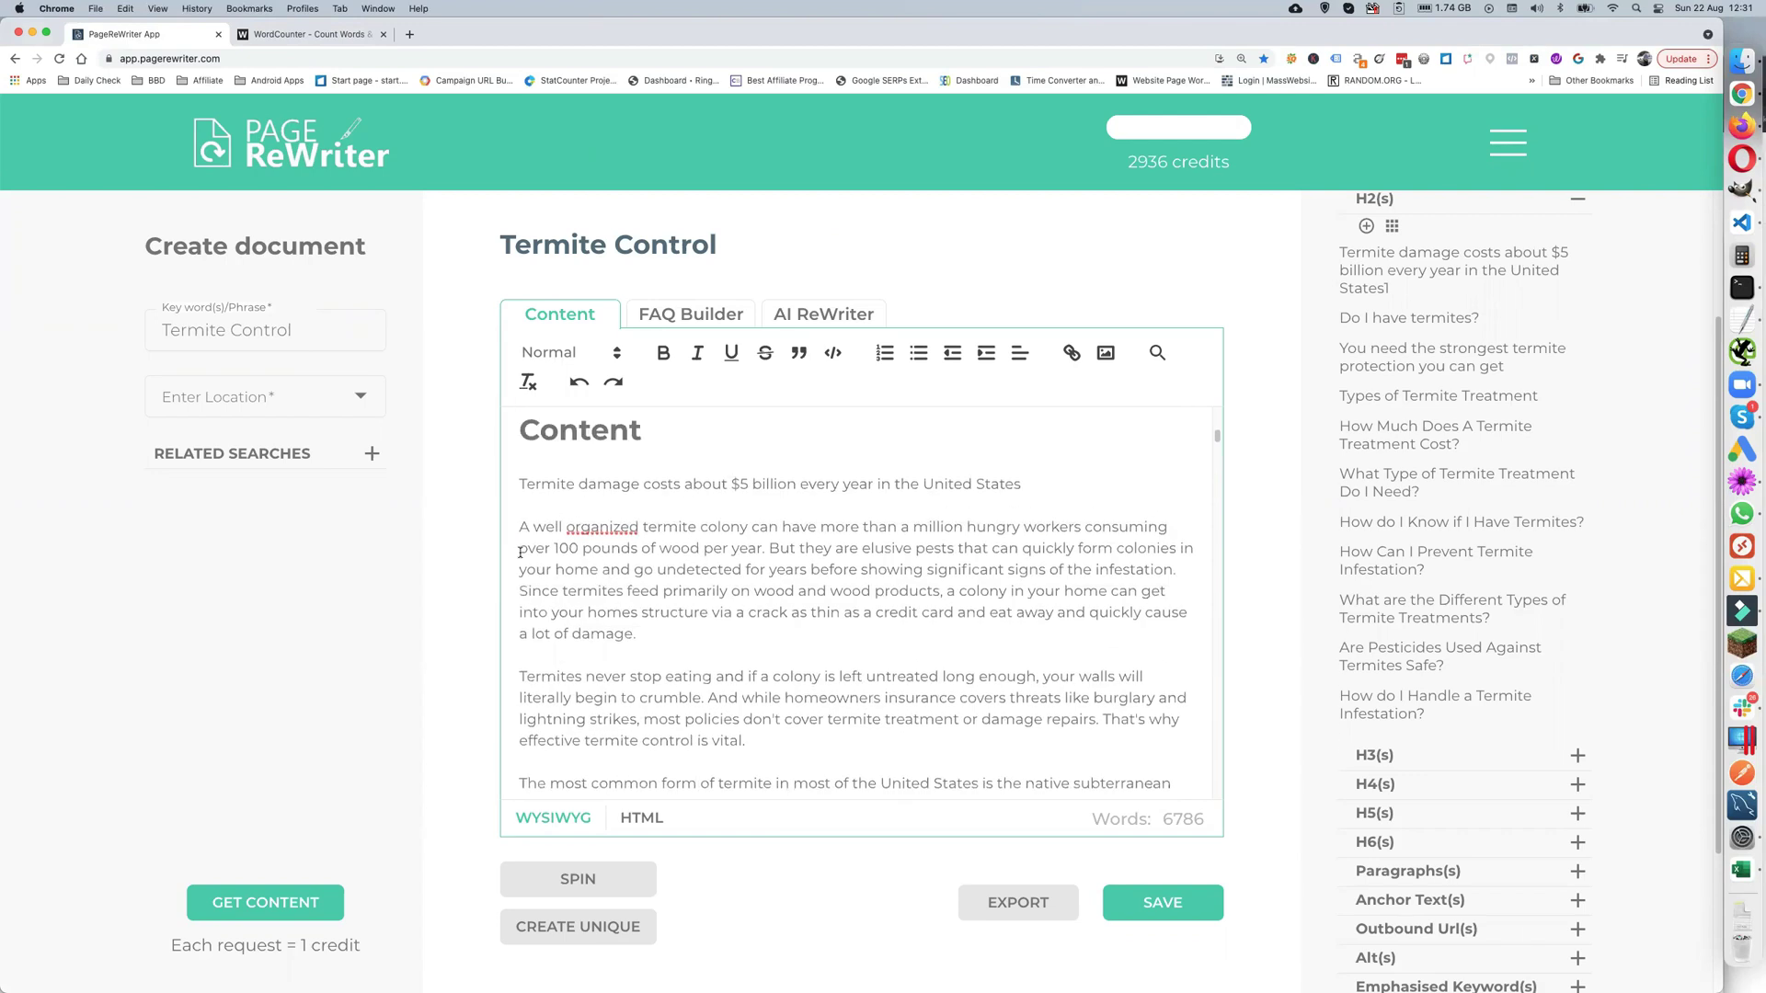
scroll(535, 526, "down", 20)
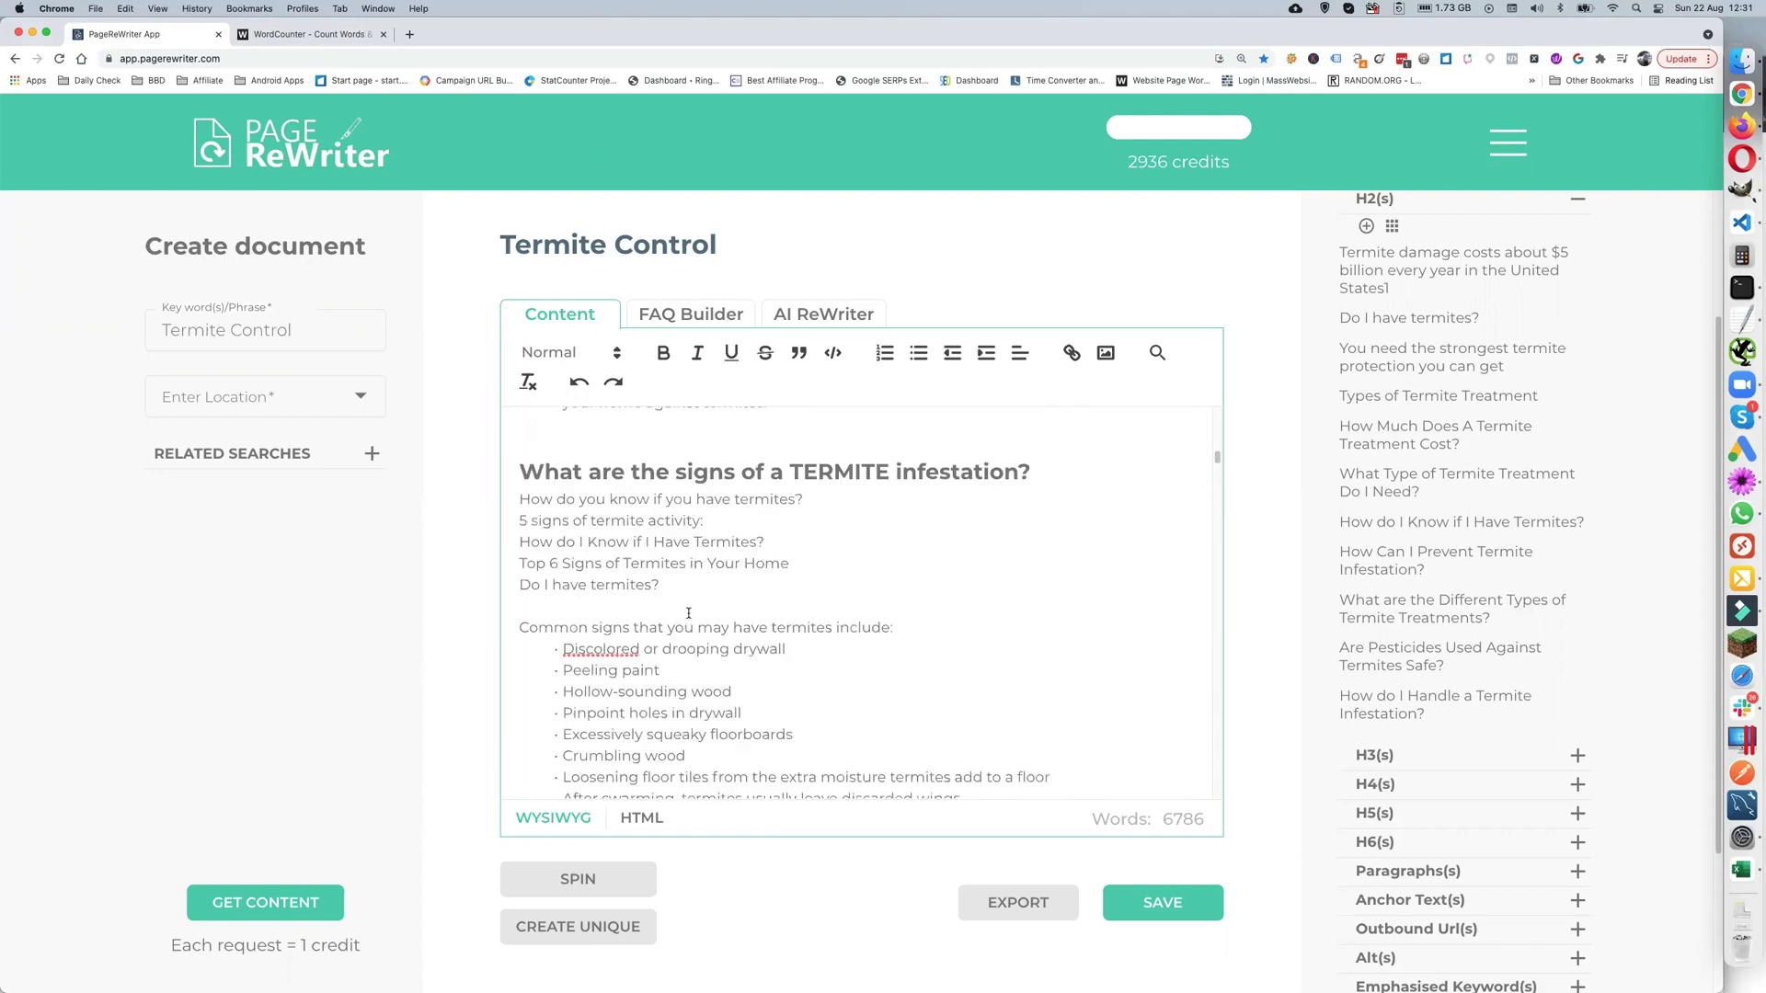
scroll(688, 611, "down", 20)
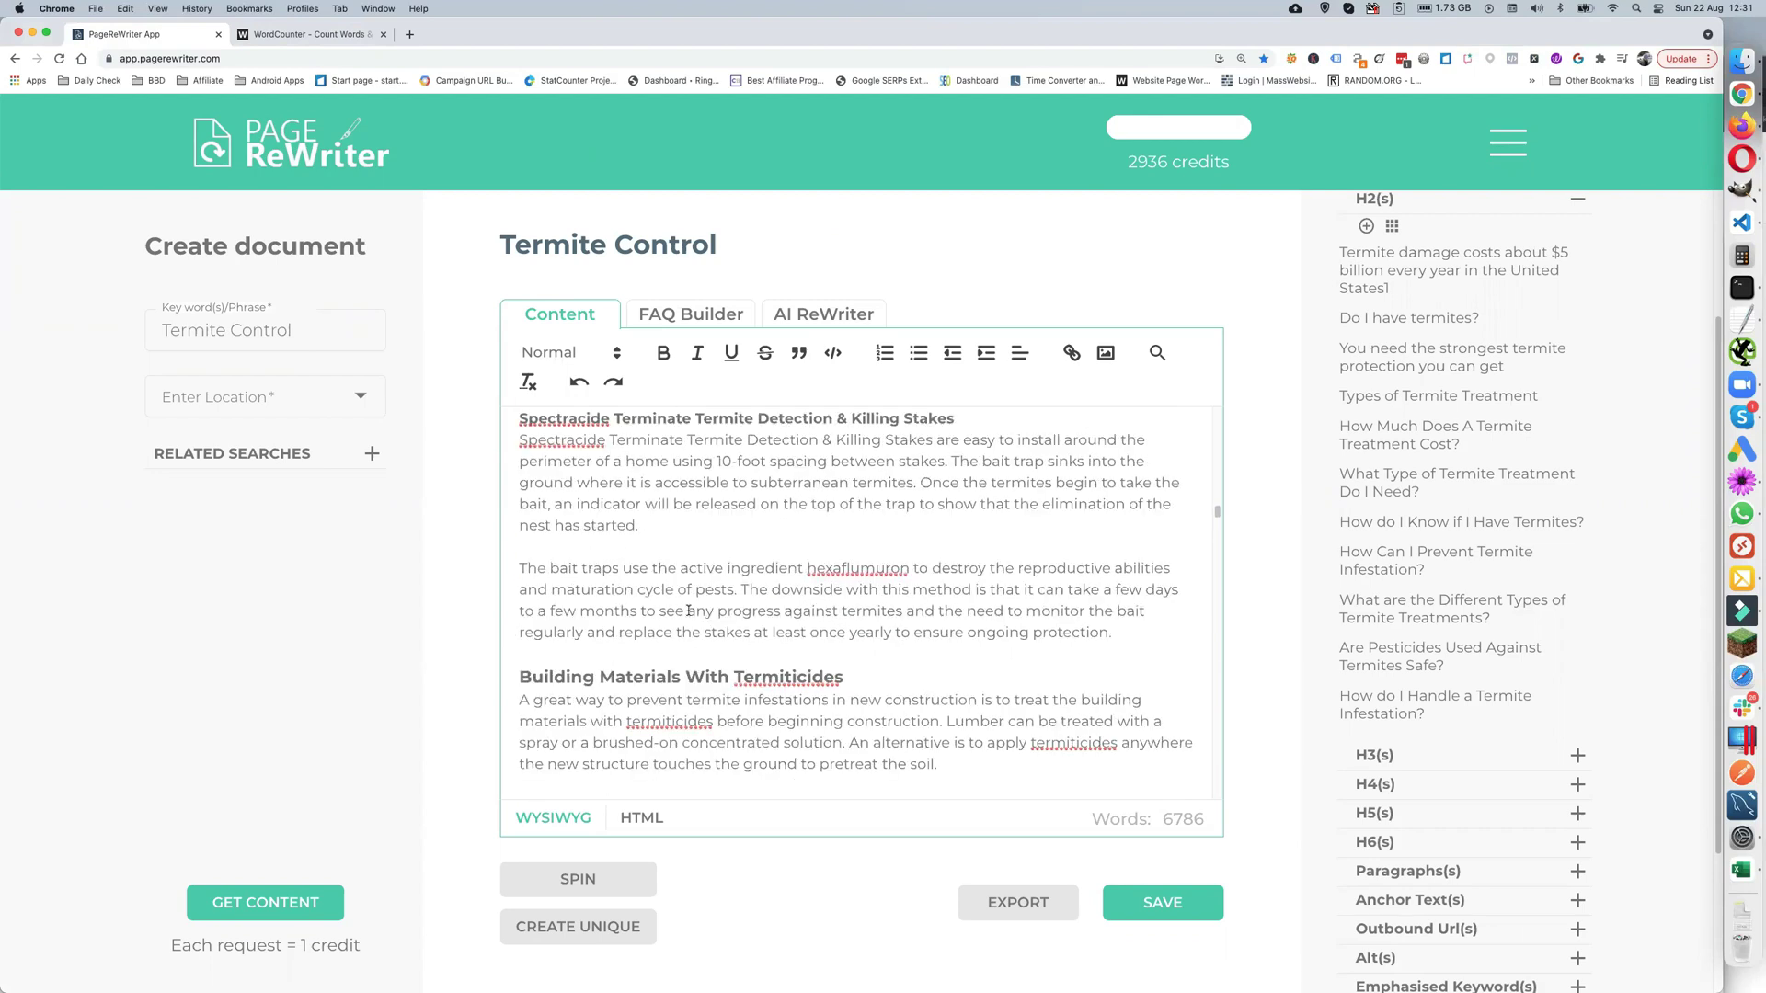
scroll(688, 610, "down", 15)
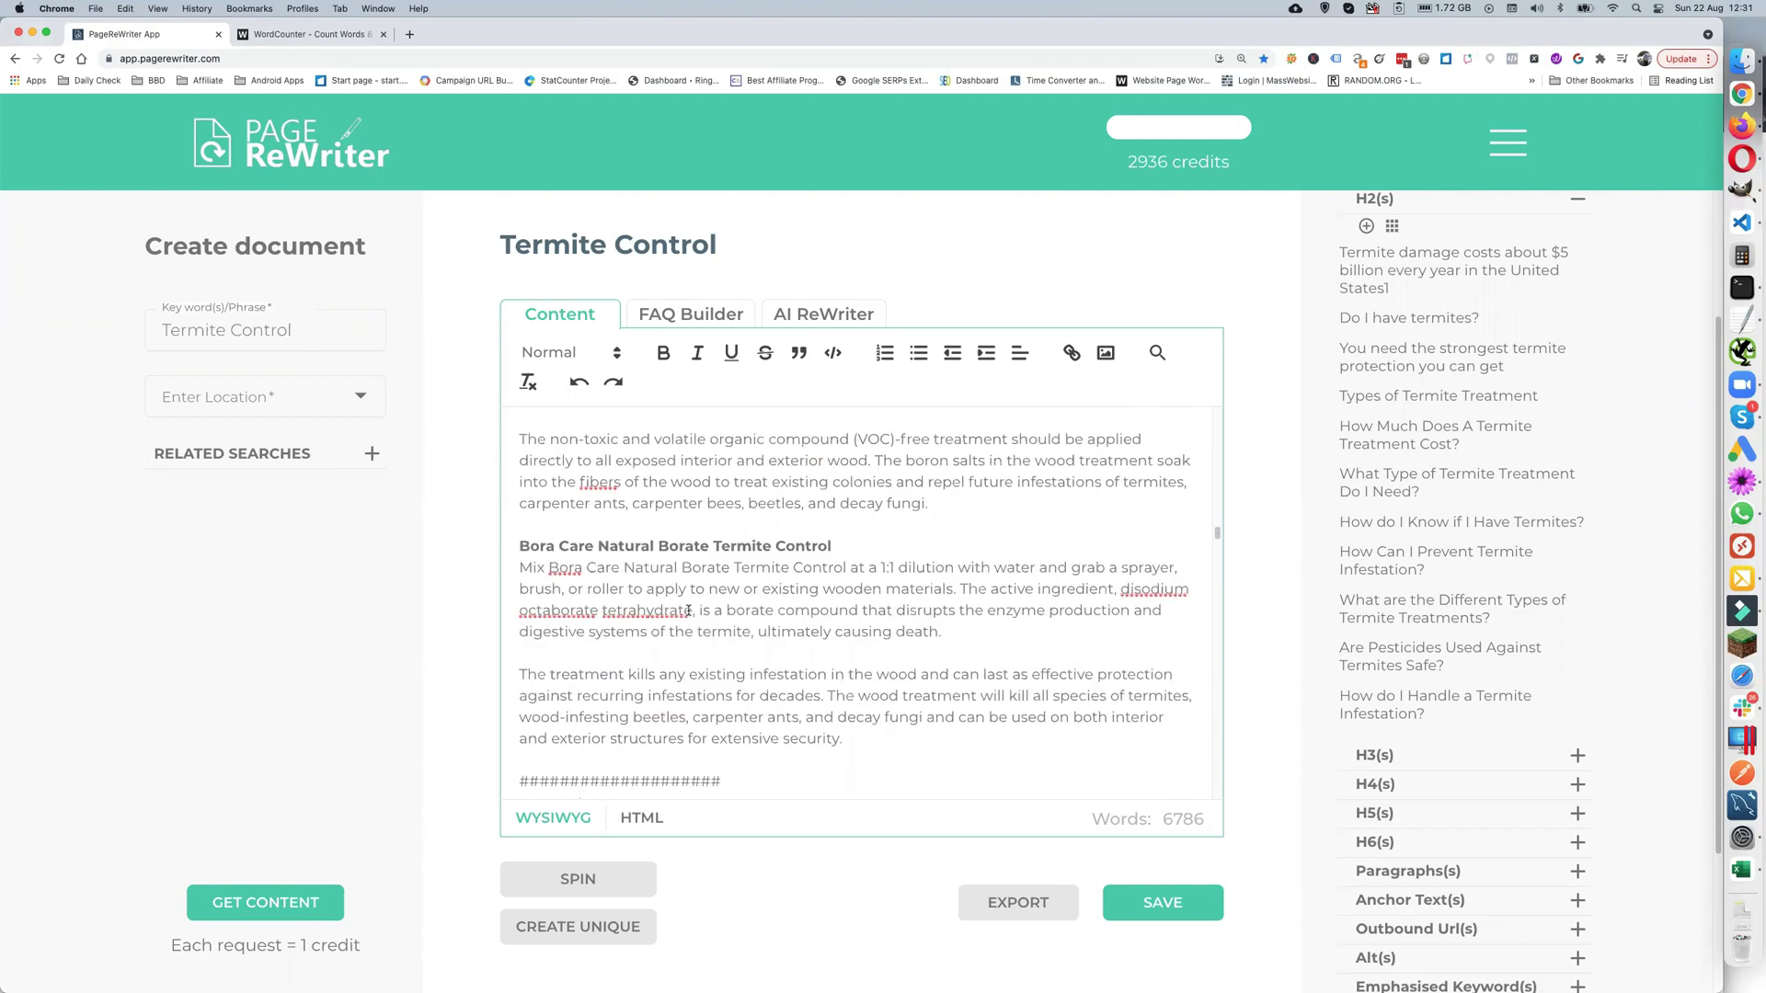
scroll(821, 567, "up", 5)
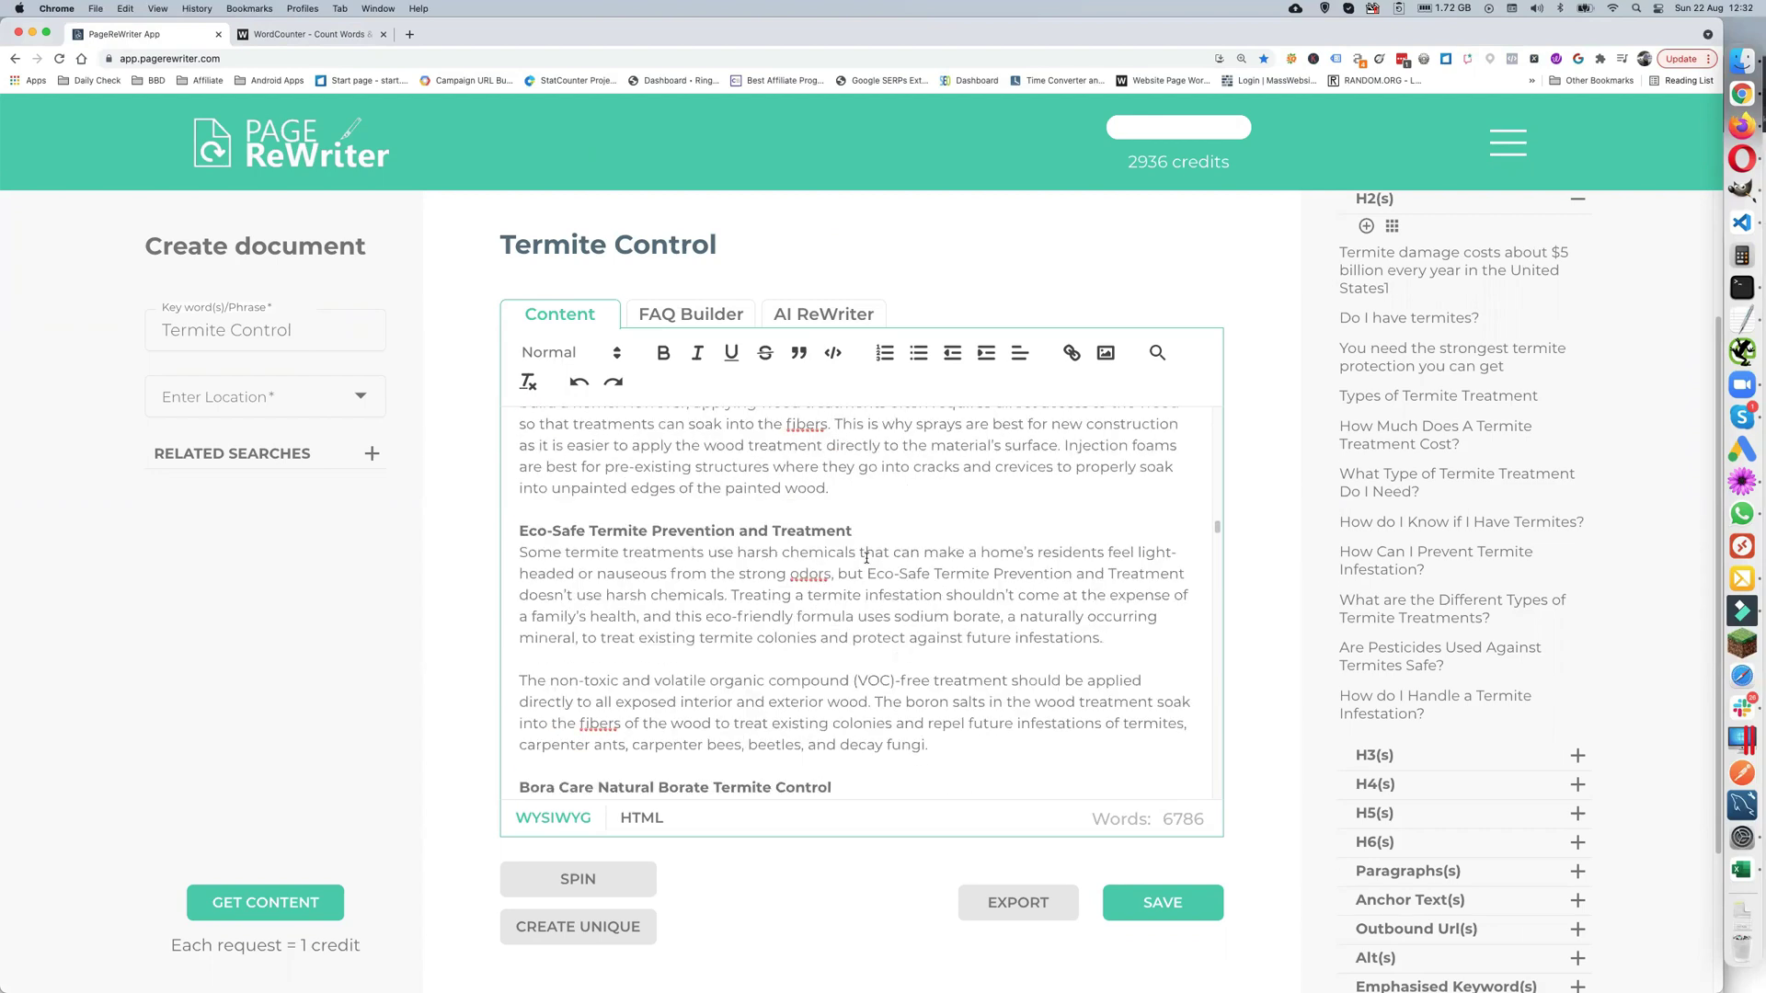
scroll(869, 667, "down", 6)
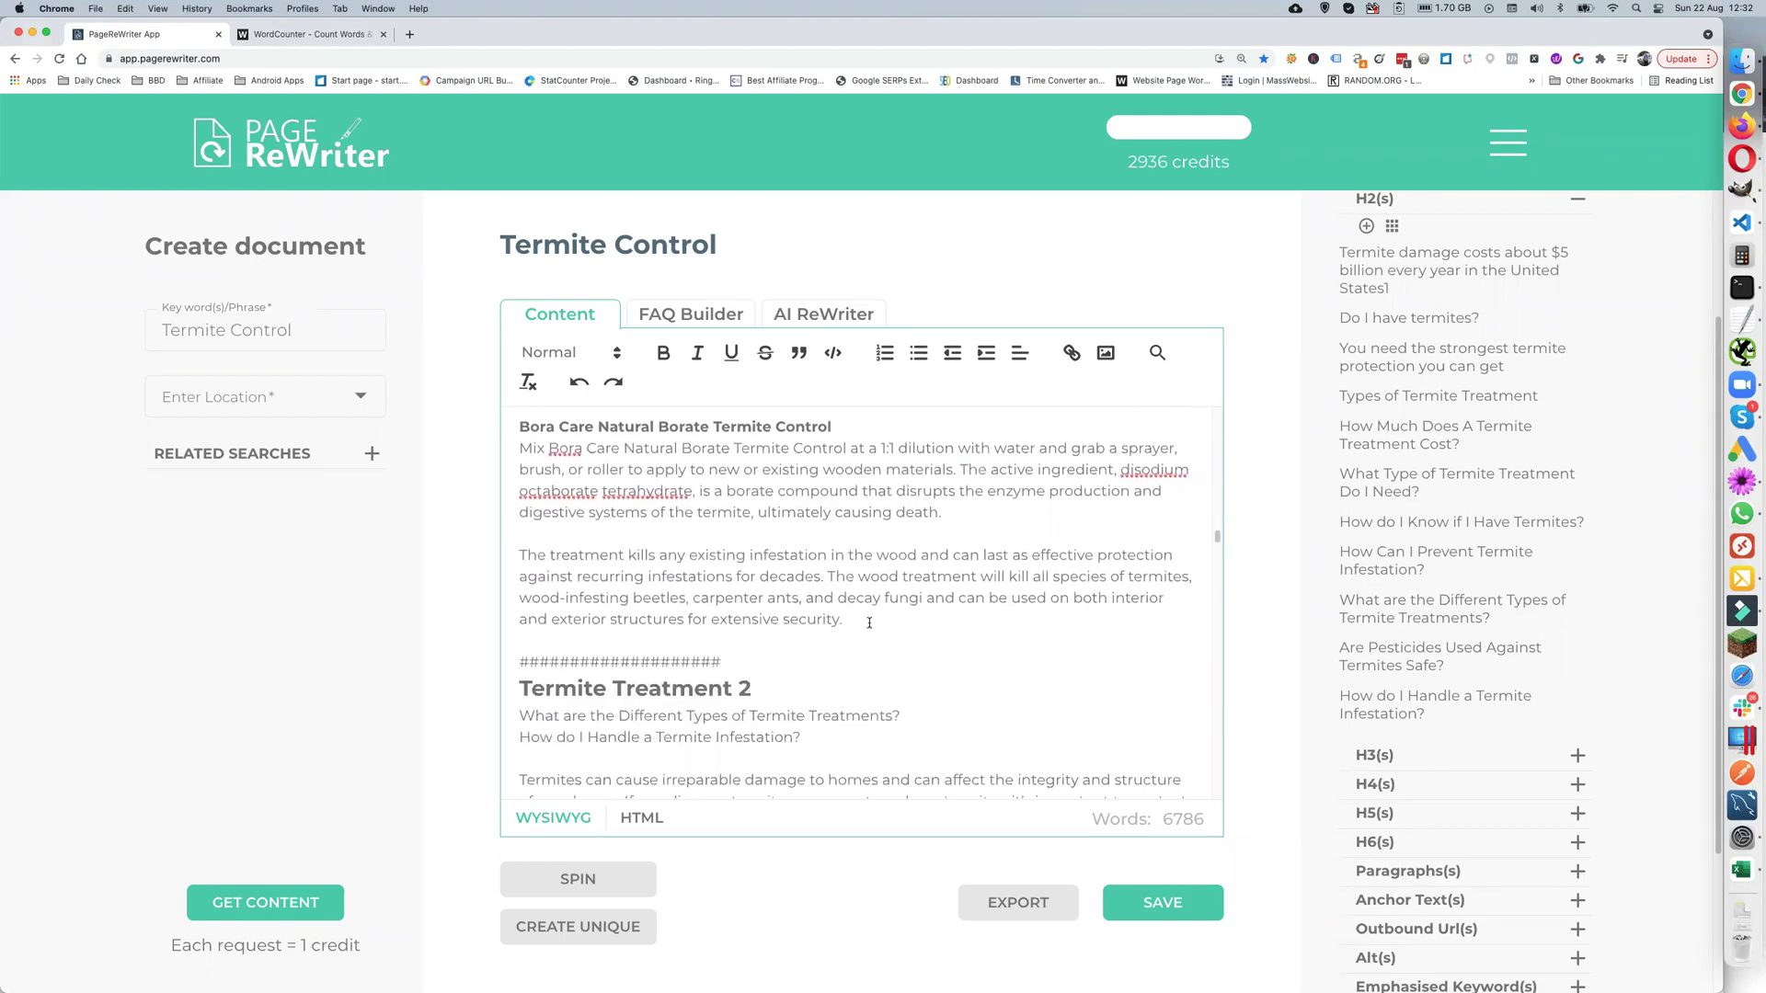
left_click(869, 623, "shift")
key("super+c")
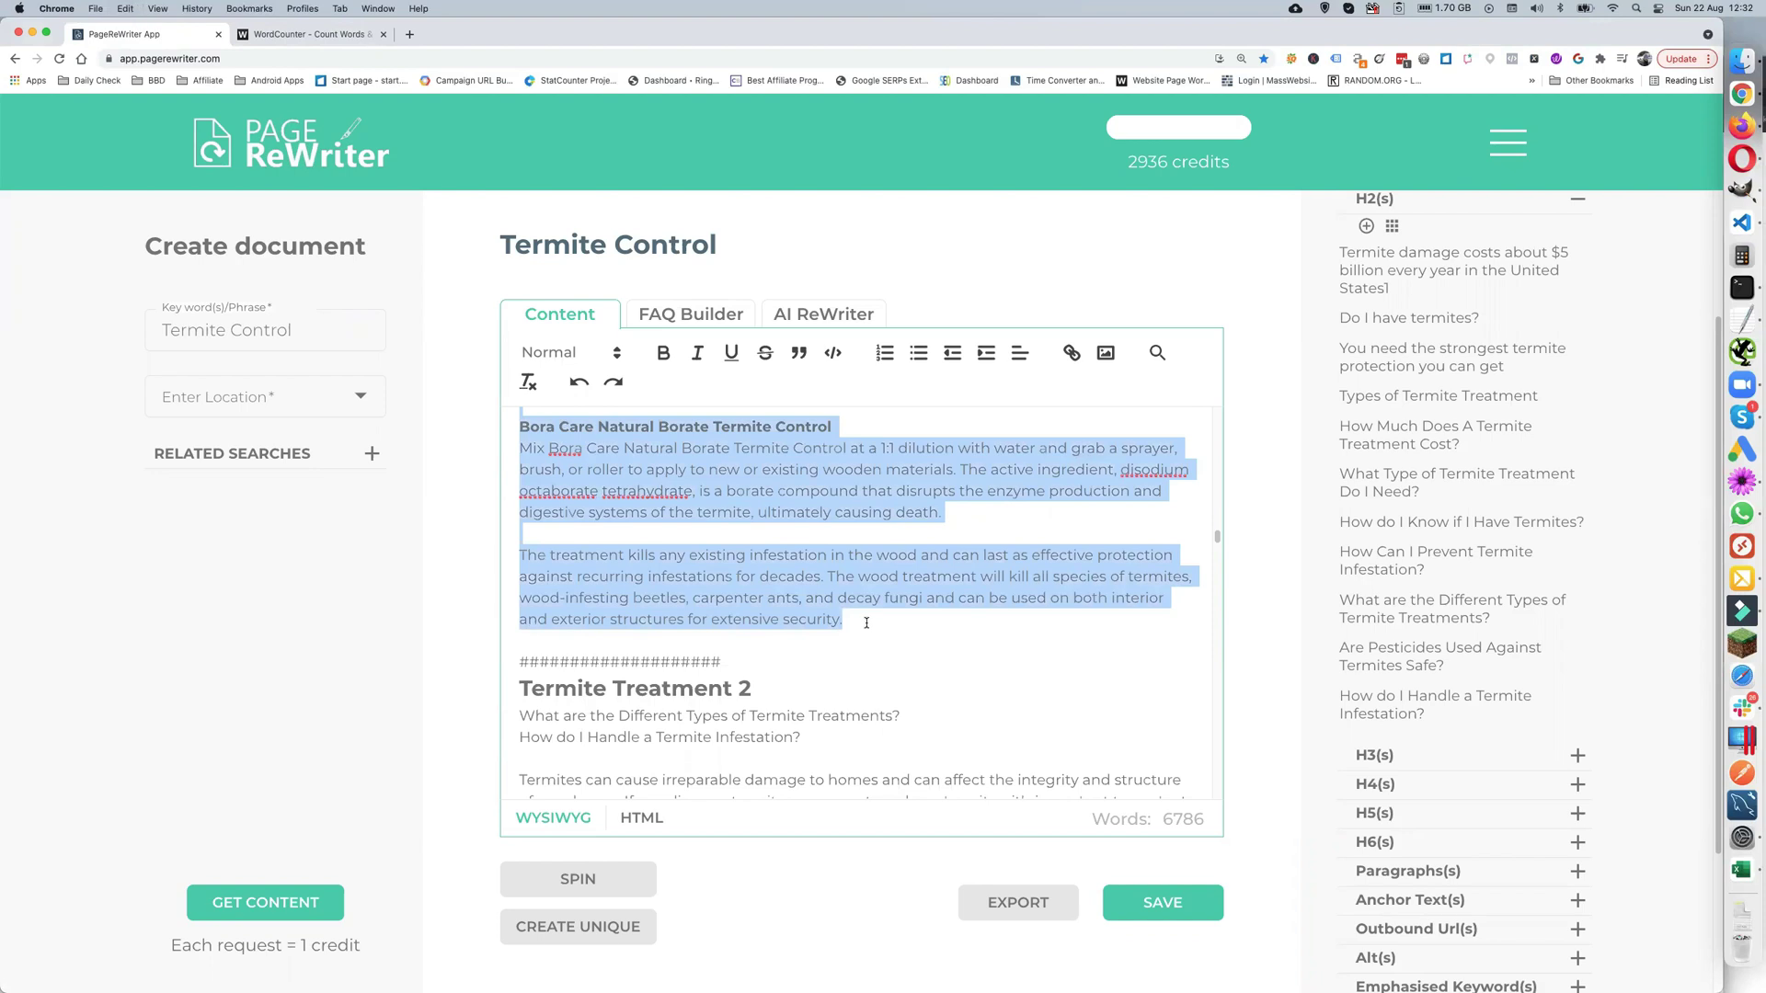
- In WordCounter, replace the existing text with the copied content to check its word count, and return to PageReWriter
left_click(304, 34)
key("super+a")
key("BackSpace")
key("super+v")
scroll(806, 482, "up", 15)
scroll(806, 482, "up", 6)
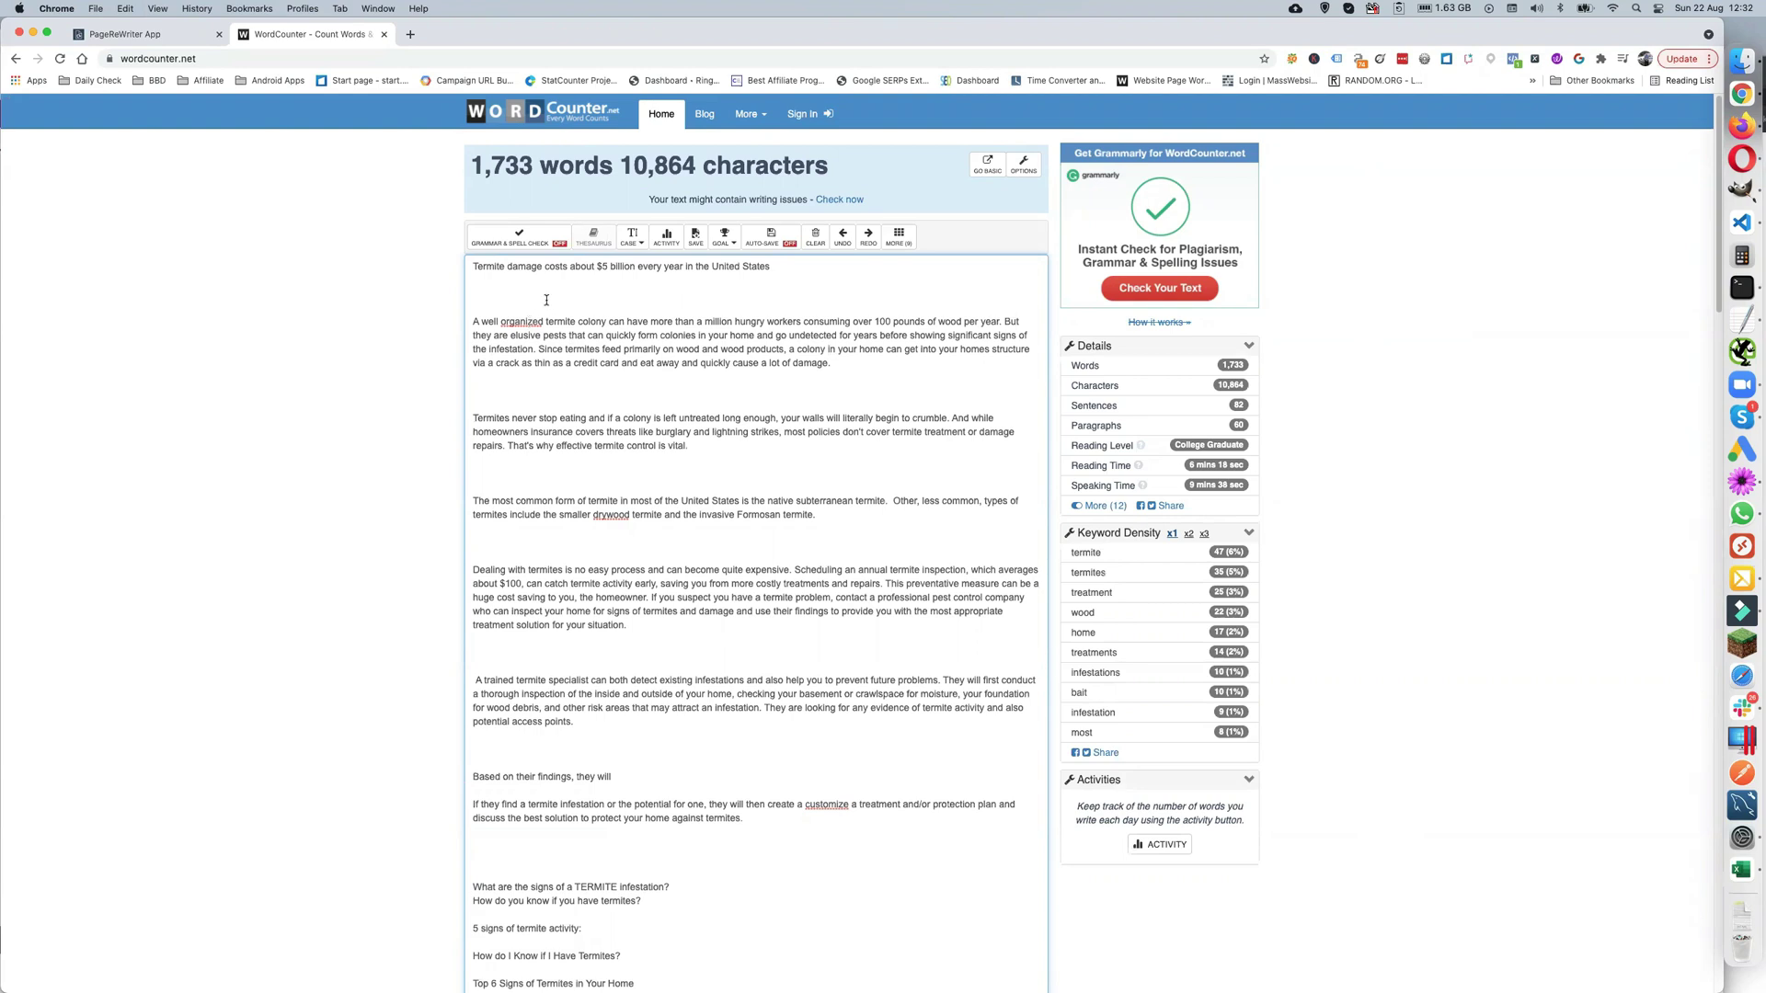
left_click(131, 36)
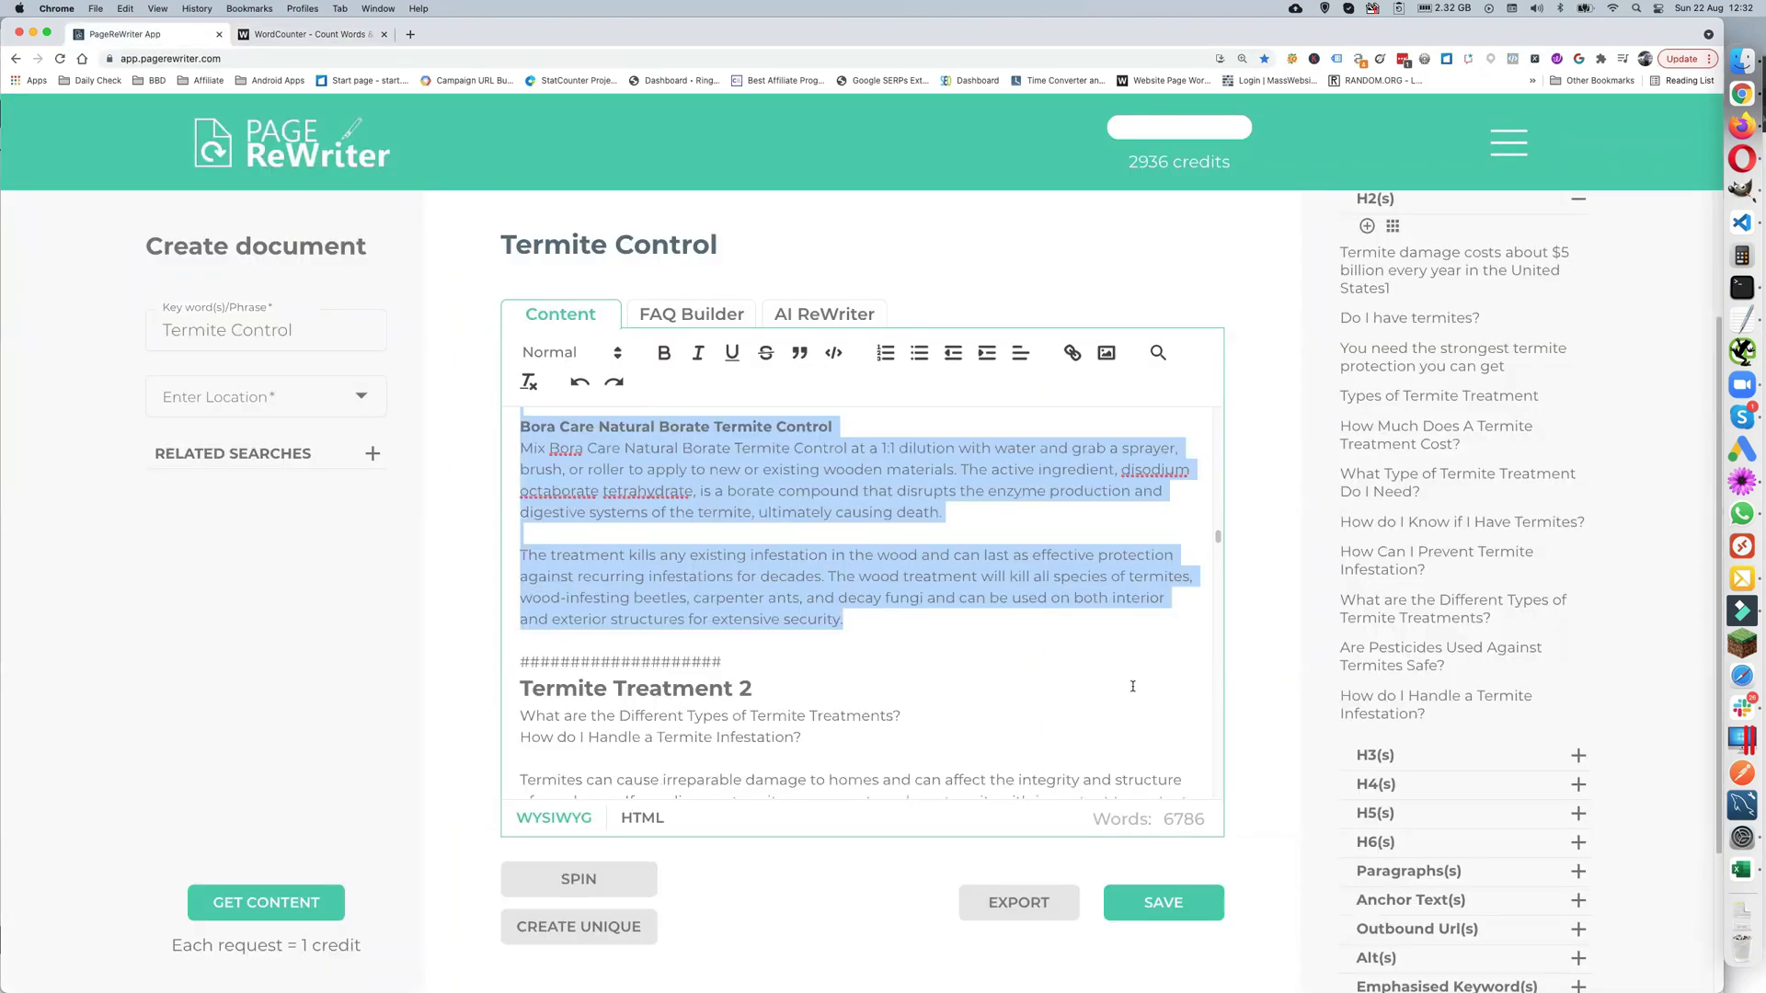
- Look through the Termite Treatment 2 section, from its soil, wood and bait treatment paragraphs to the Termite Prevention heading
scroll(1101, 694, "down", 10)
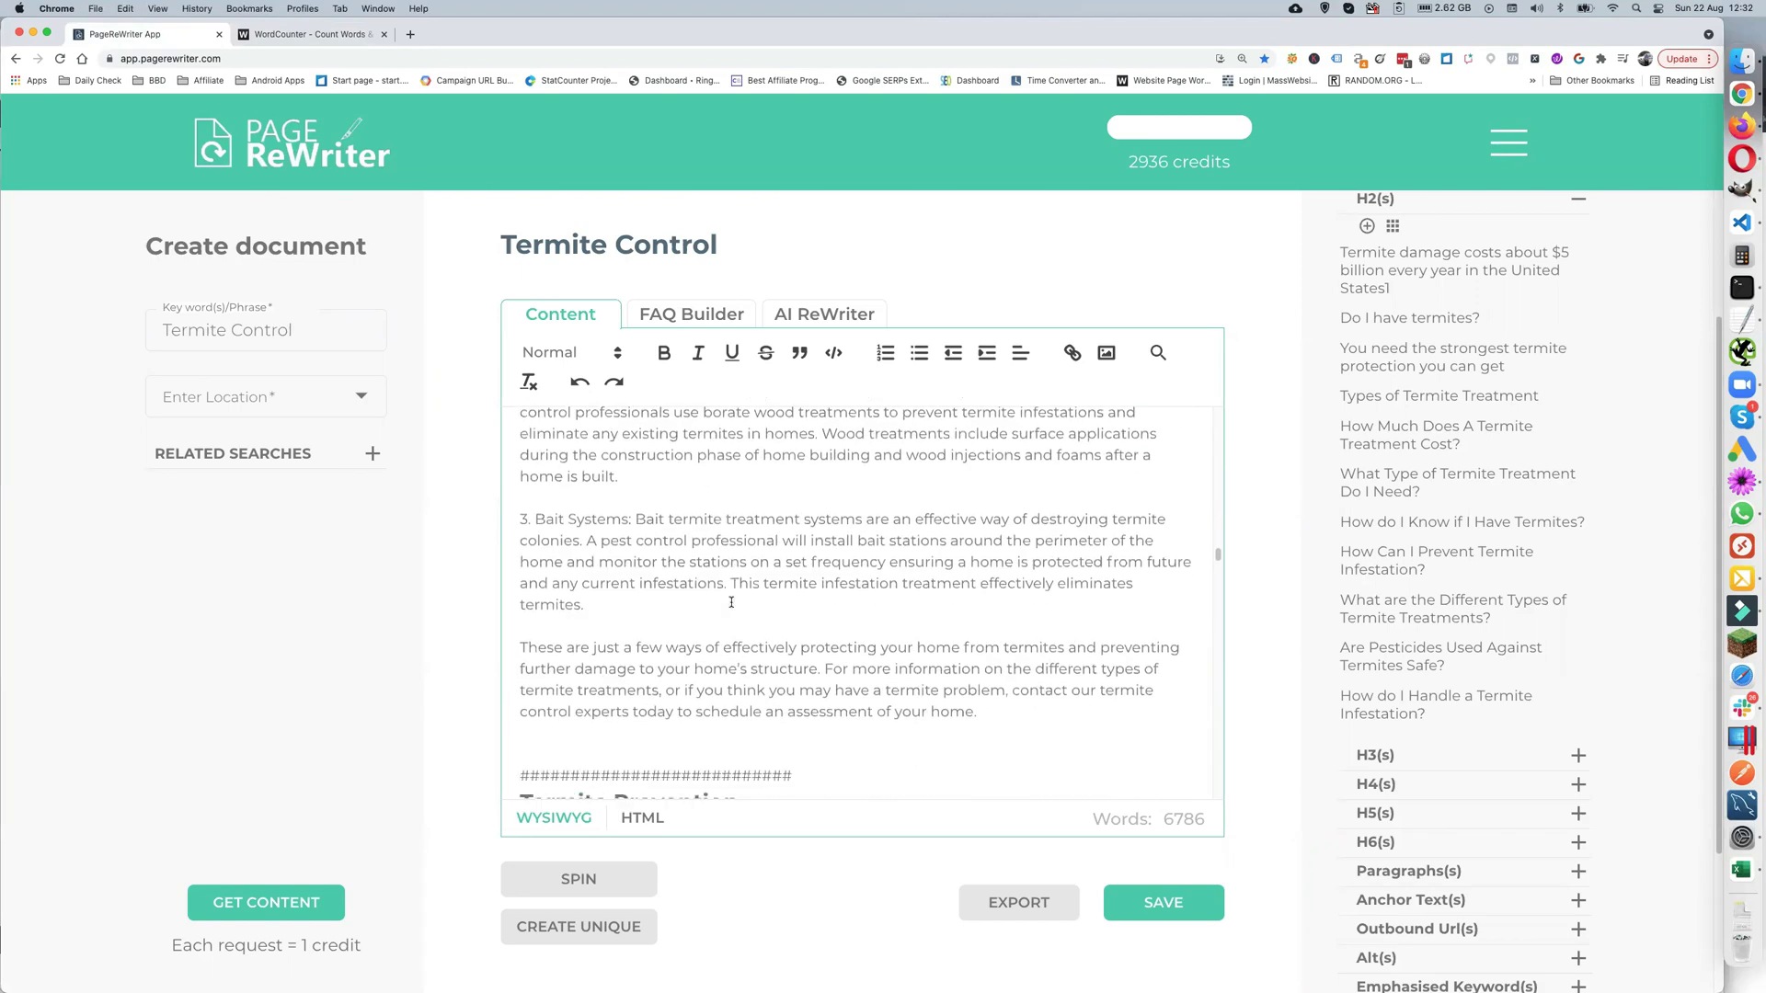
scroll(718, 599, "up", 5)
scroll(665, 589, "down", 2)
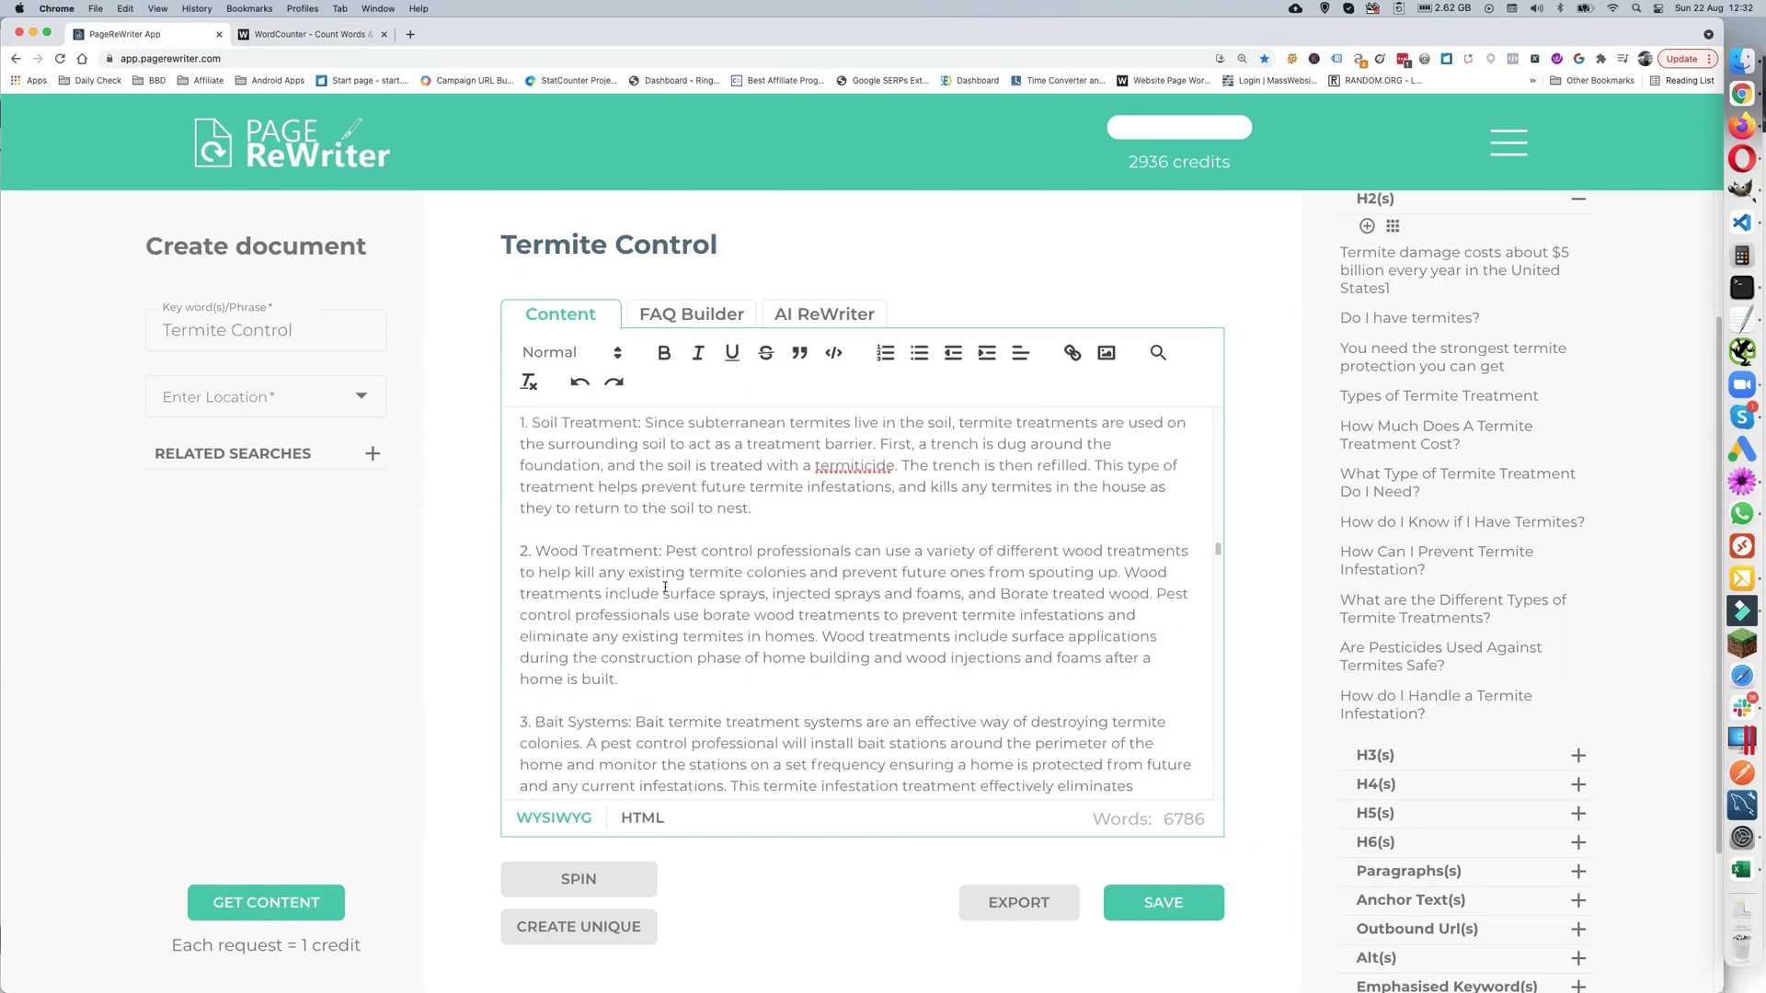
scroll(665, 589, "up", 2)
scroll(737, 588, "up", 3)
scroll(672, 706, "down", 7)
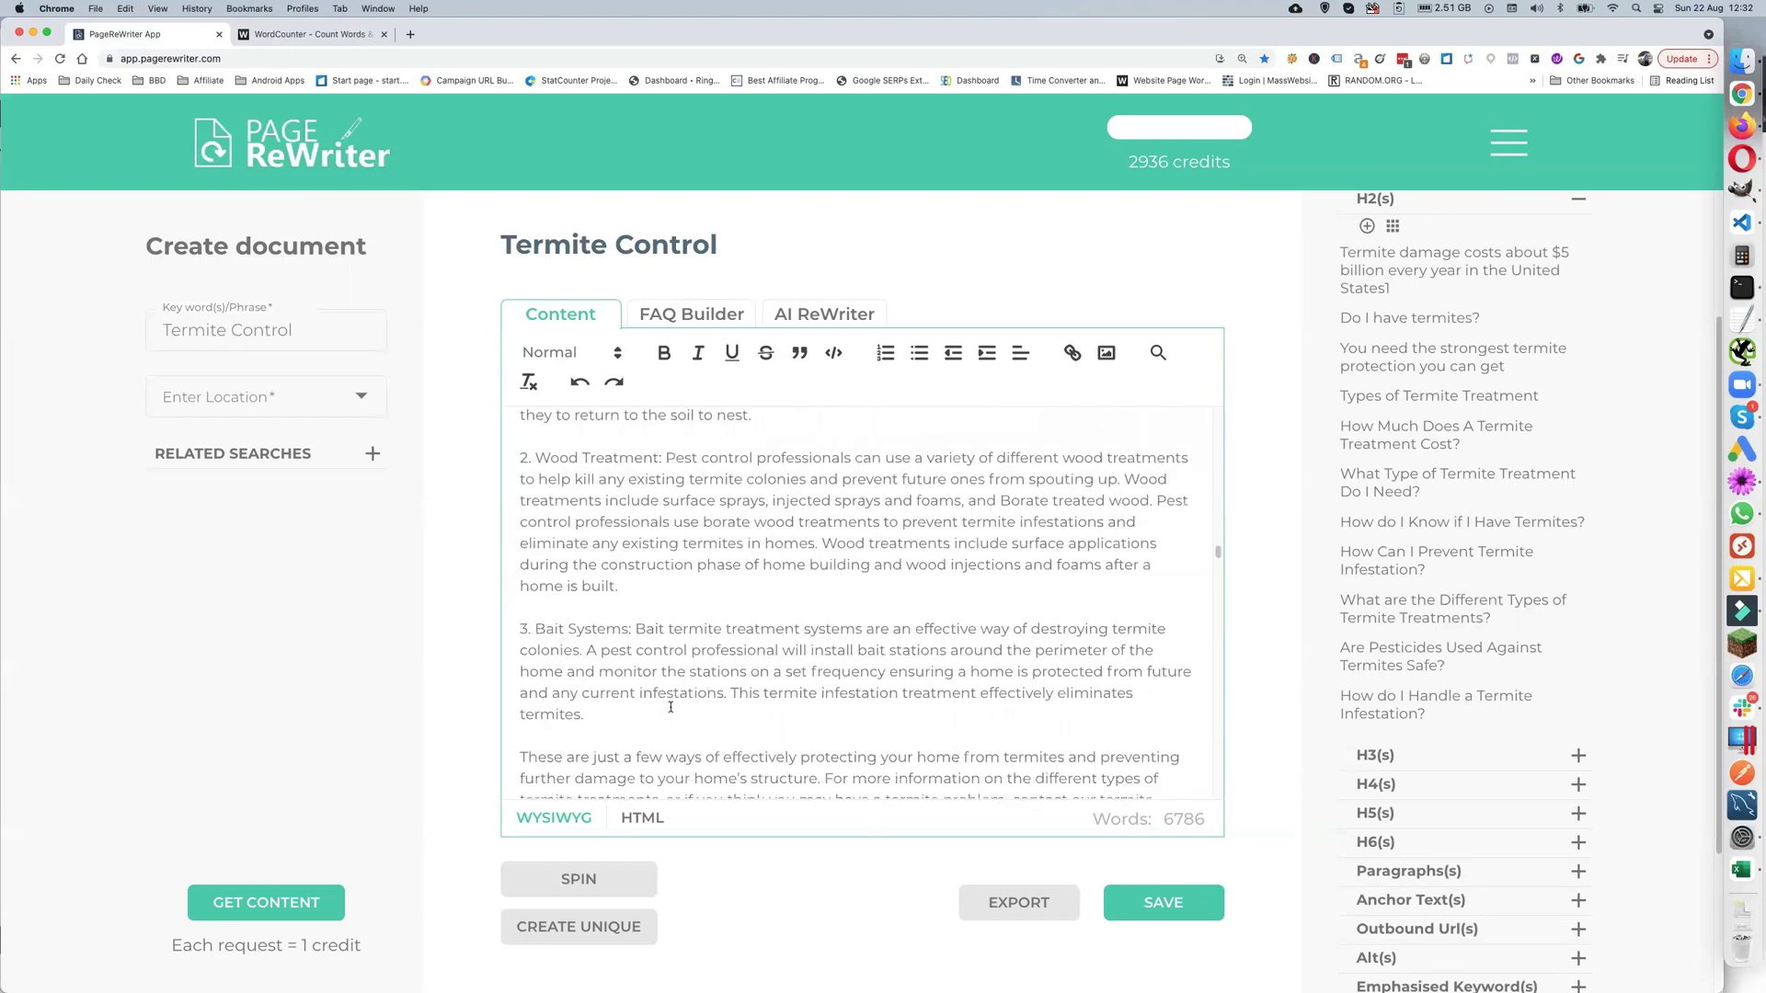
scroll(749, 563, "down", 5)
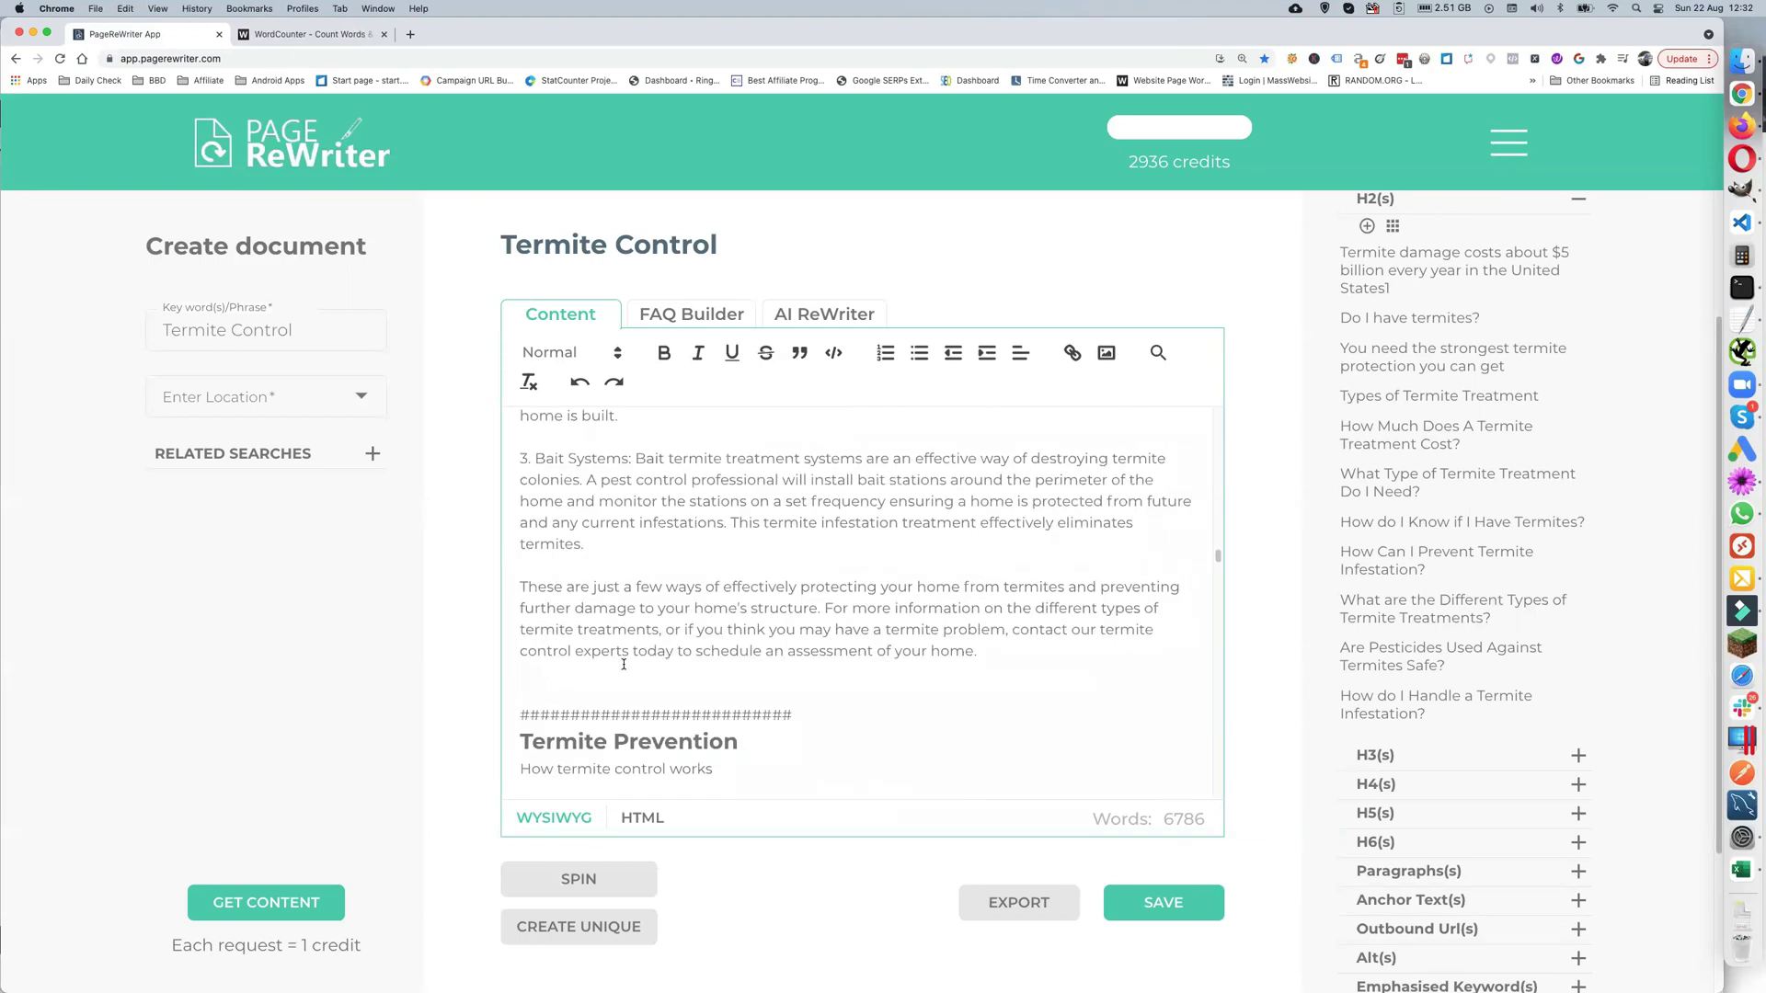
- Look back over the main content from the Spectracide stakes passage to the Bora Care Natural Borate Termite Control passage, clearing the text selection
key("super+a")
scroll(623, 663, "up", 10)
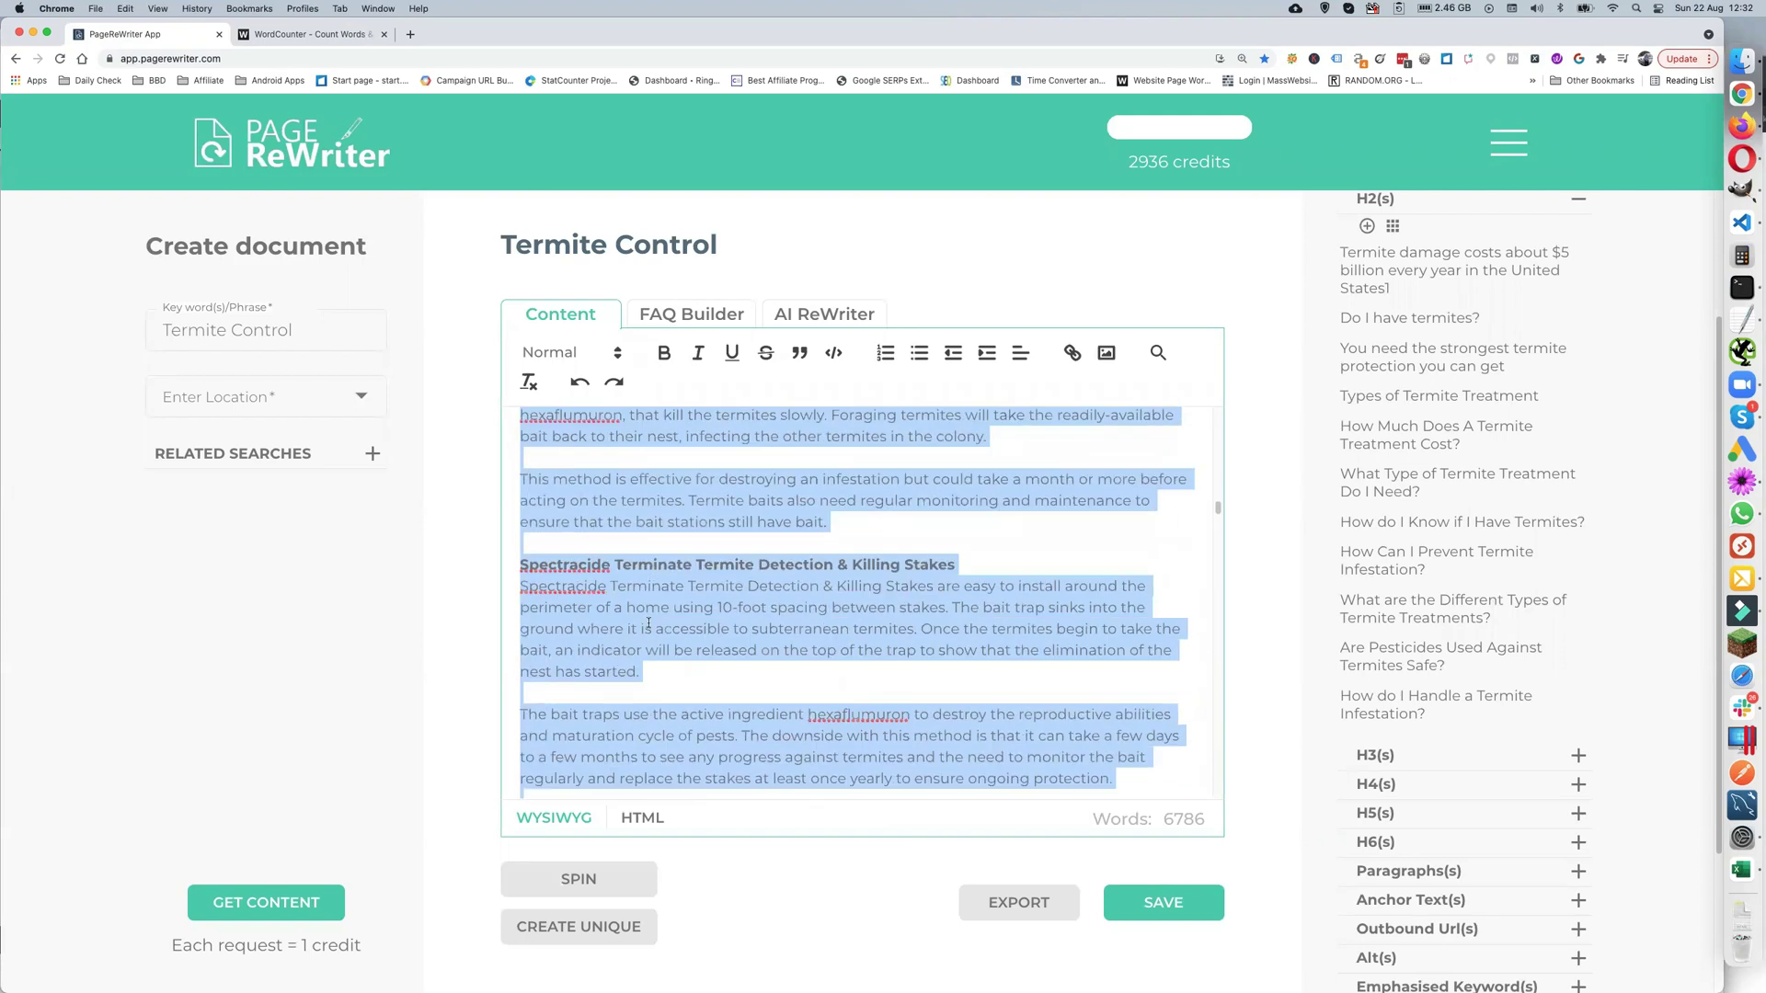
scroll(659, 628, "up", 5)
scroll(659, 628, "down", 5)
scroll(660, 628, "down", 5)
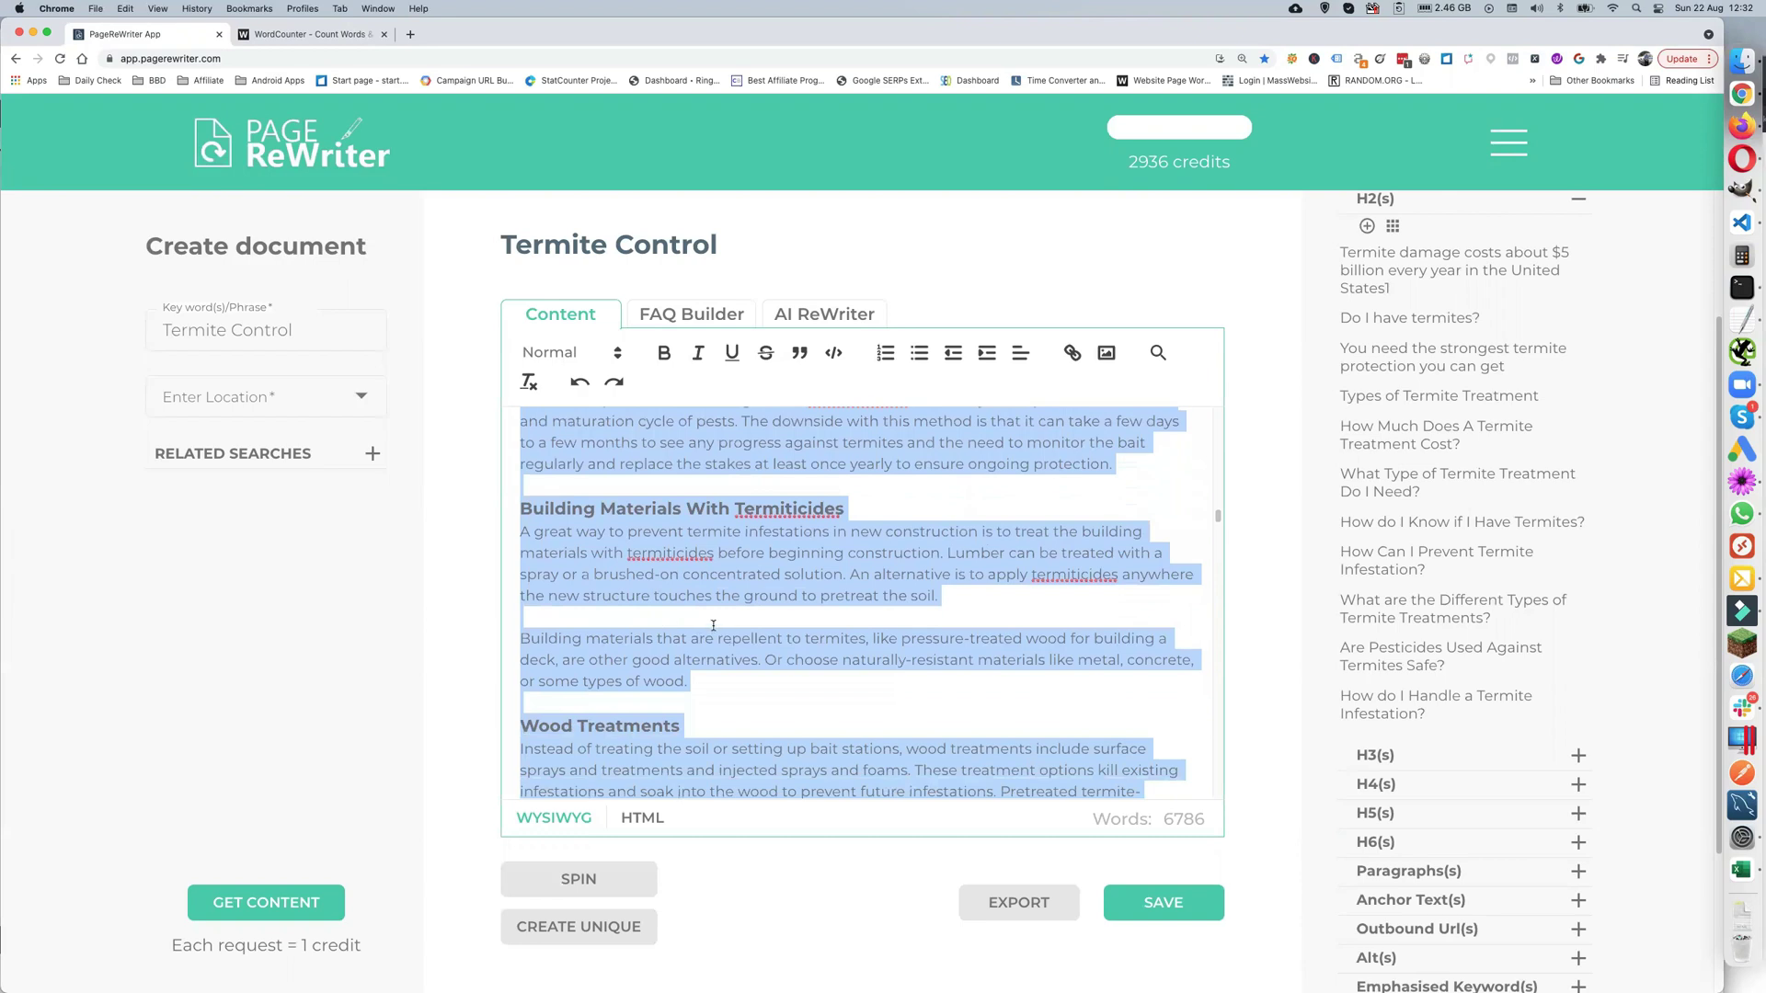
left_click(712, 626)
scroll(717, 616, "down", 6)
scroll(722, 611, "down", 1)
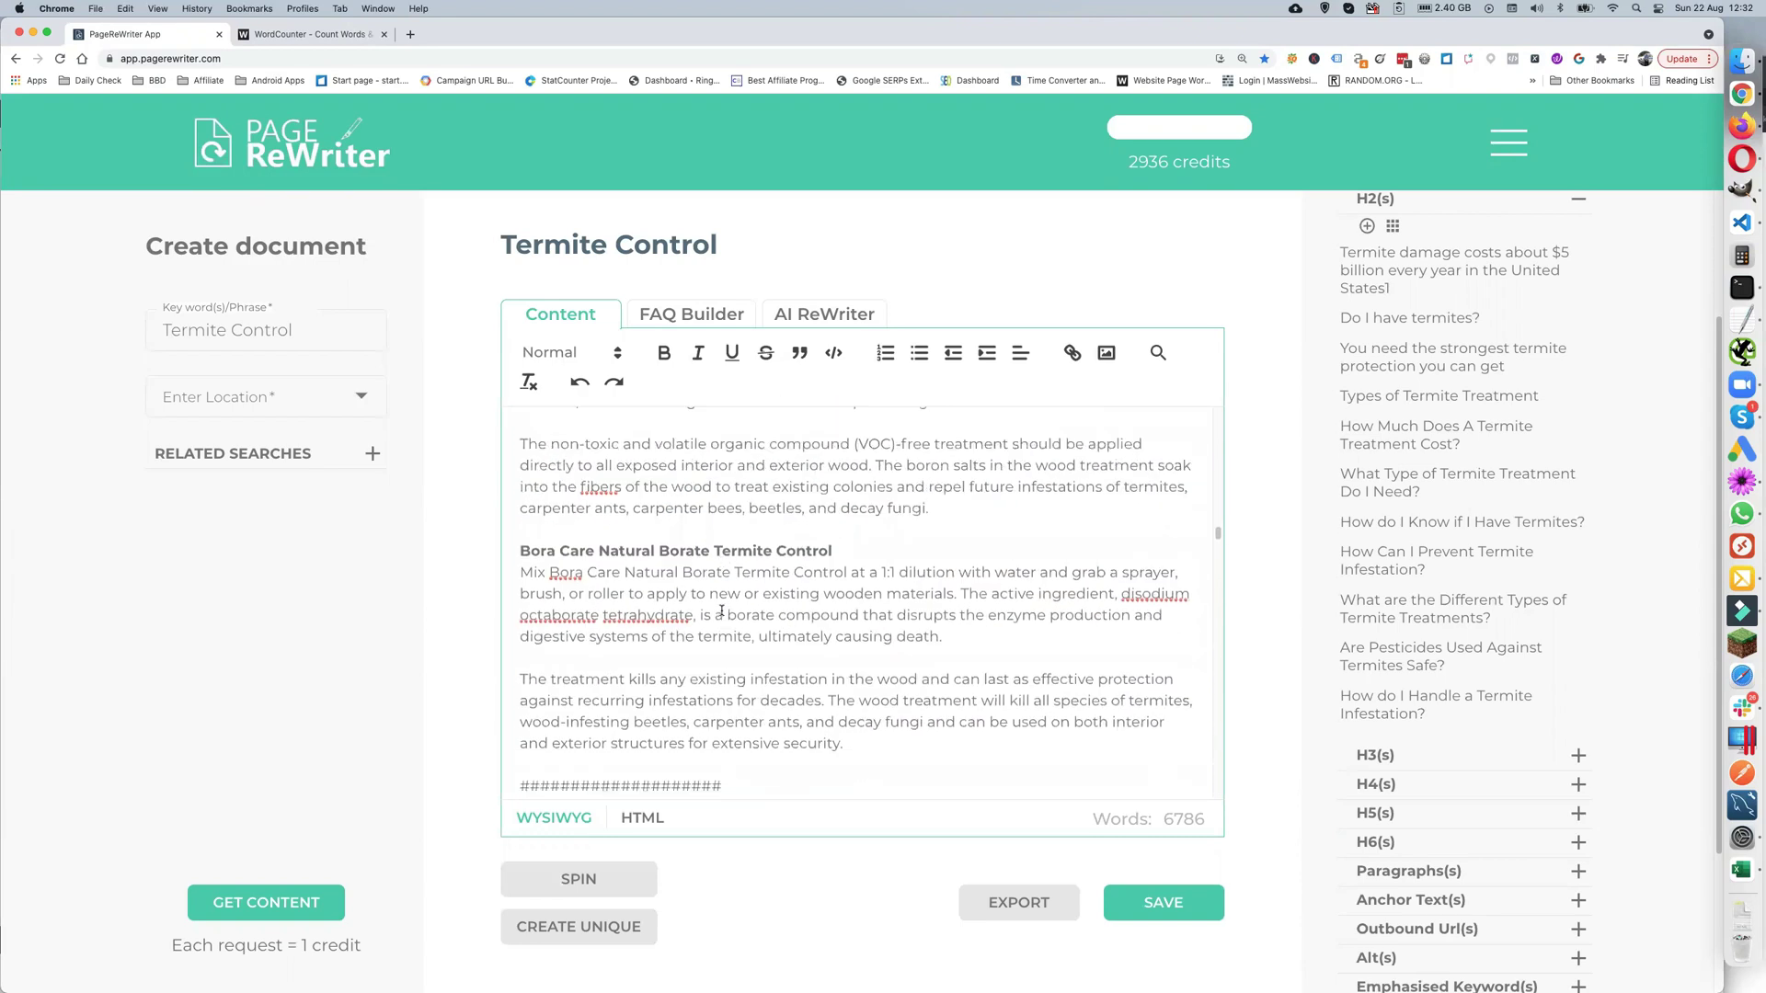
- Open copyscape.com in a new browser tab
left_click(410, 34)
left_click(351, 58)
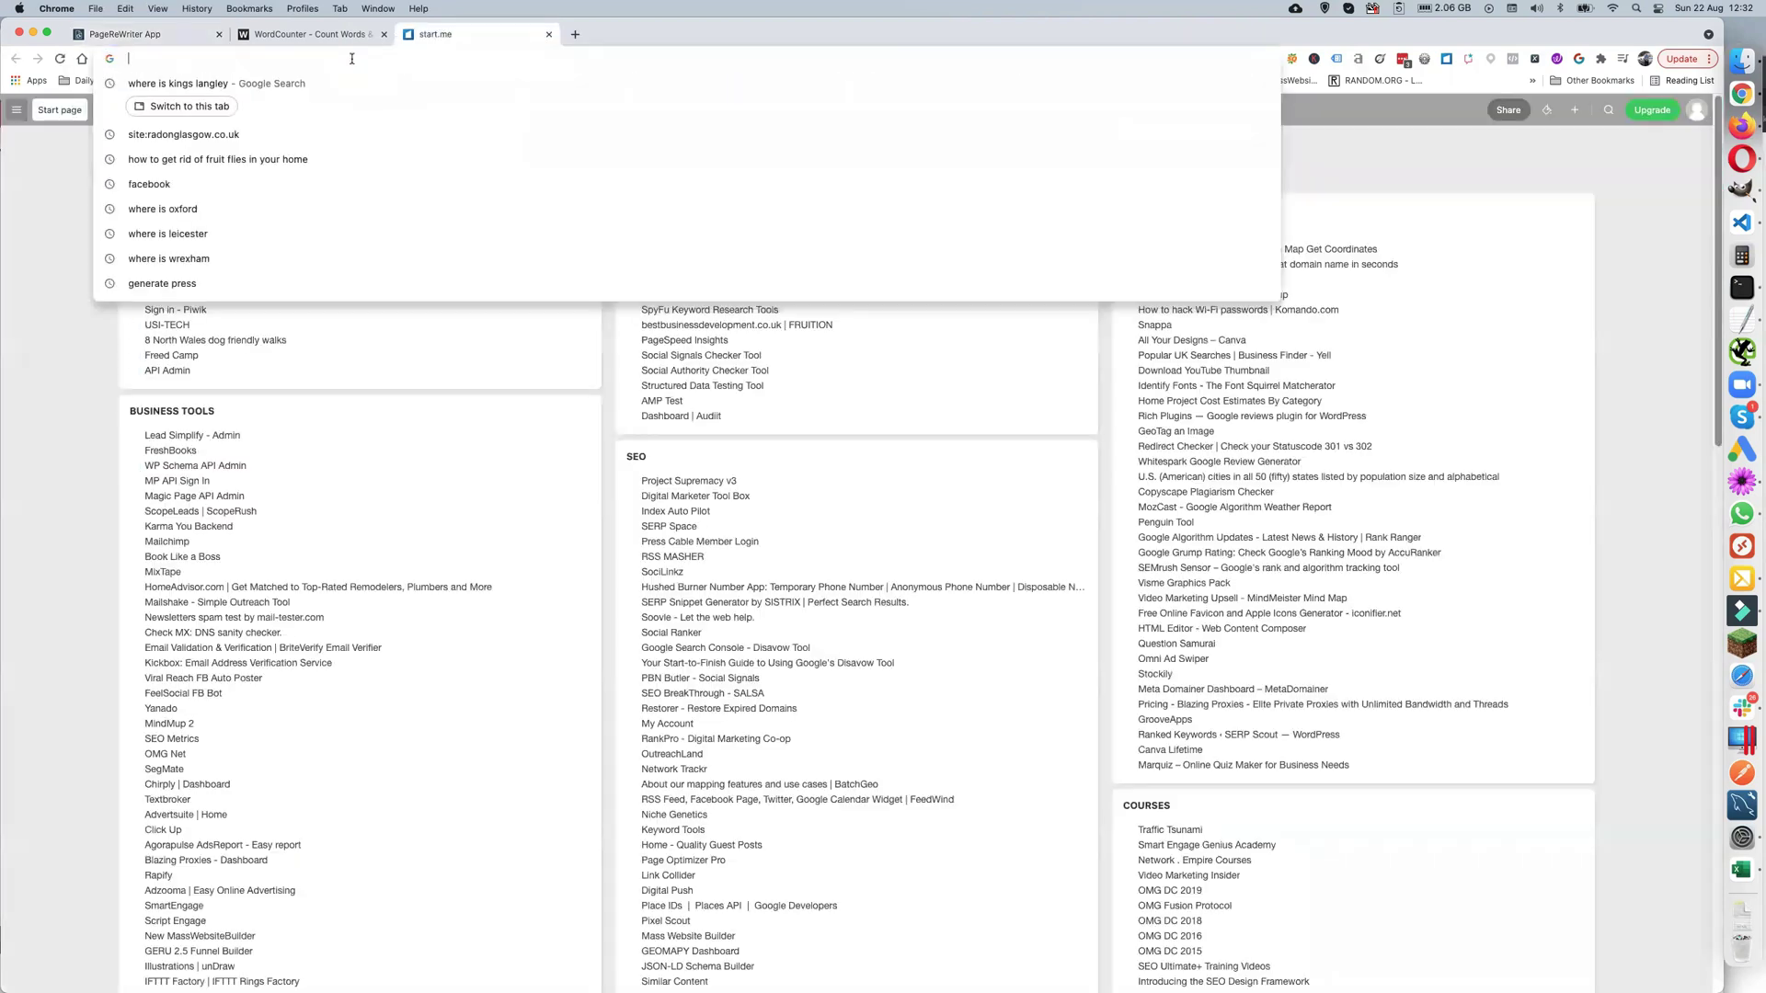
type("copy")
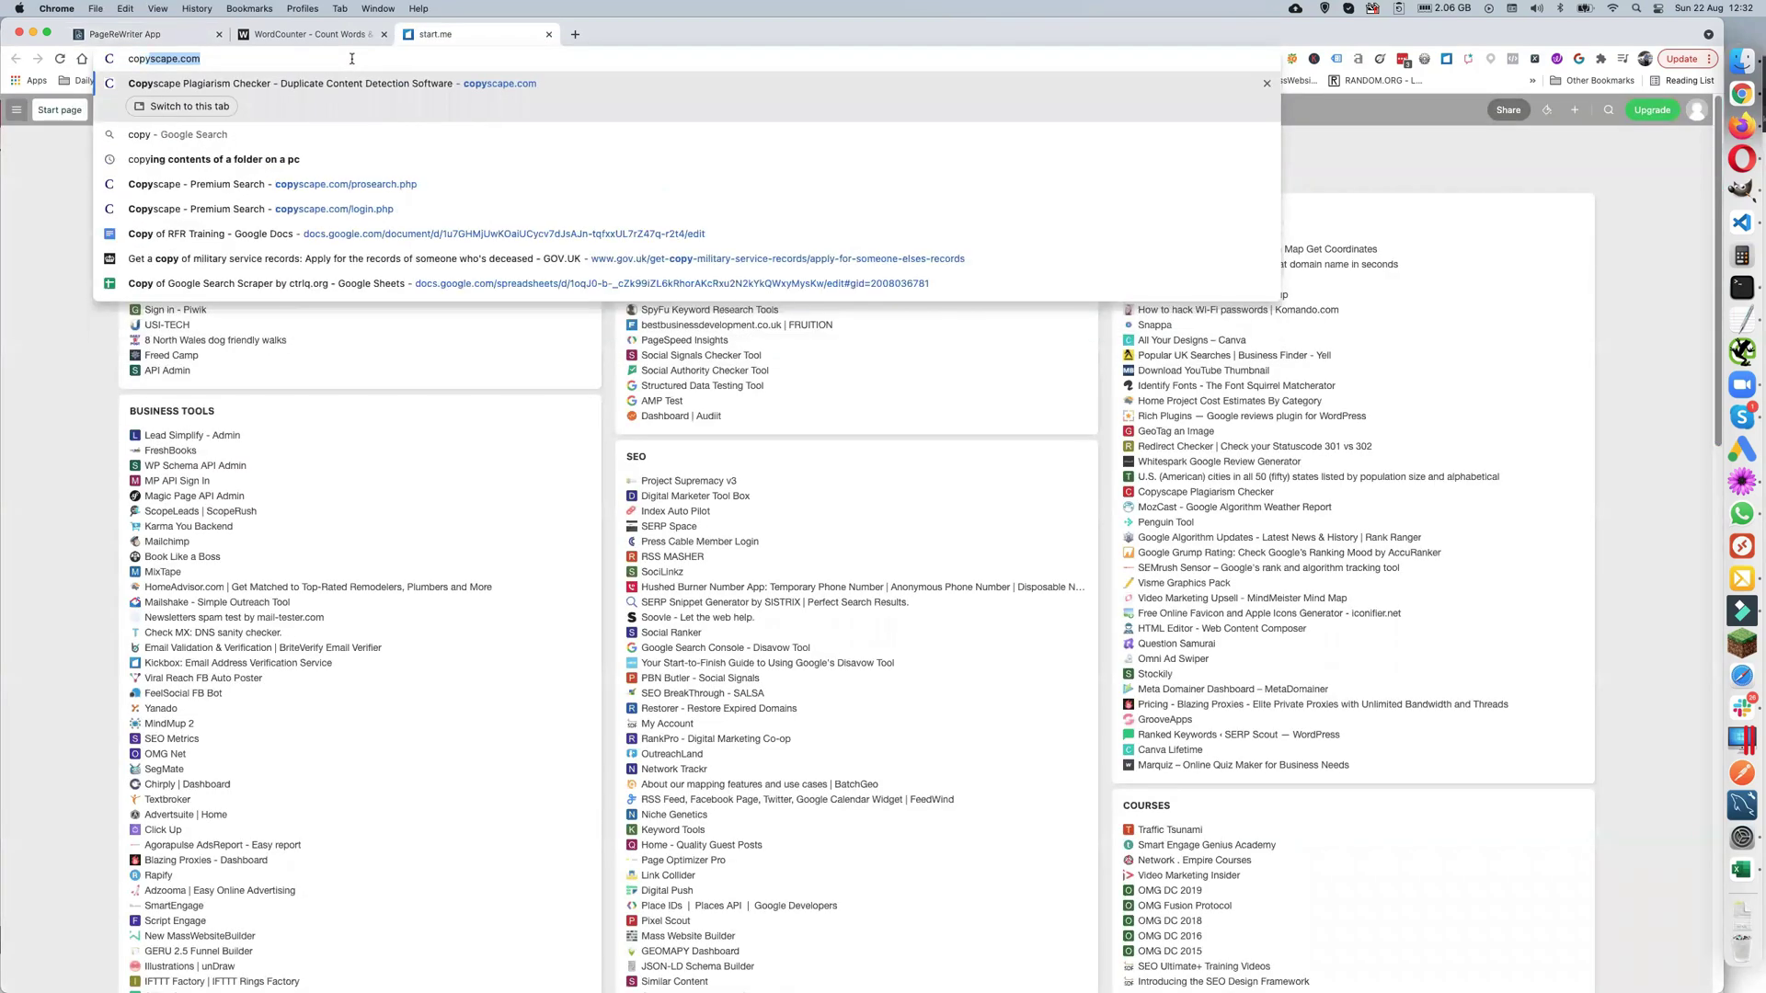
key("Return")
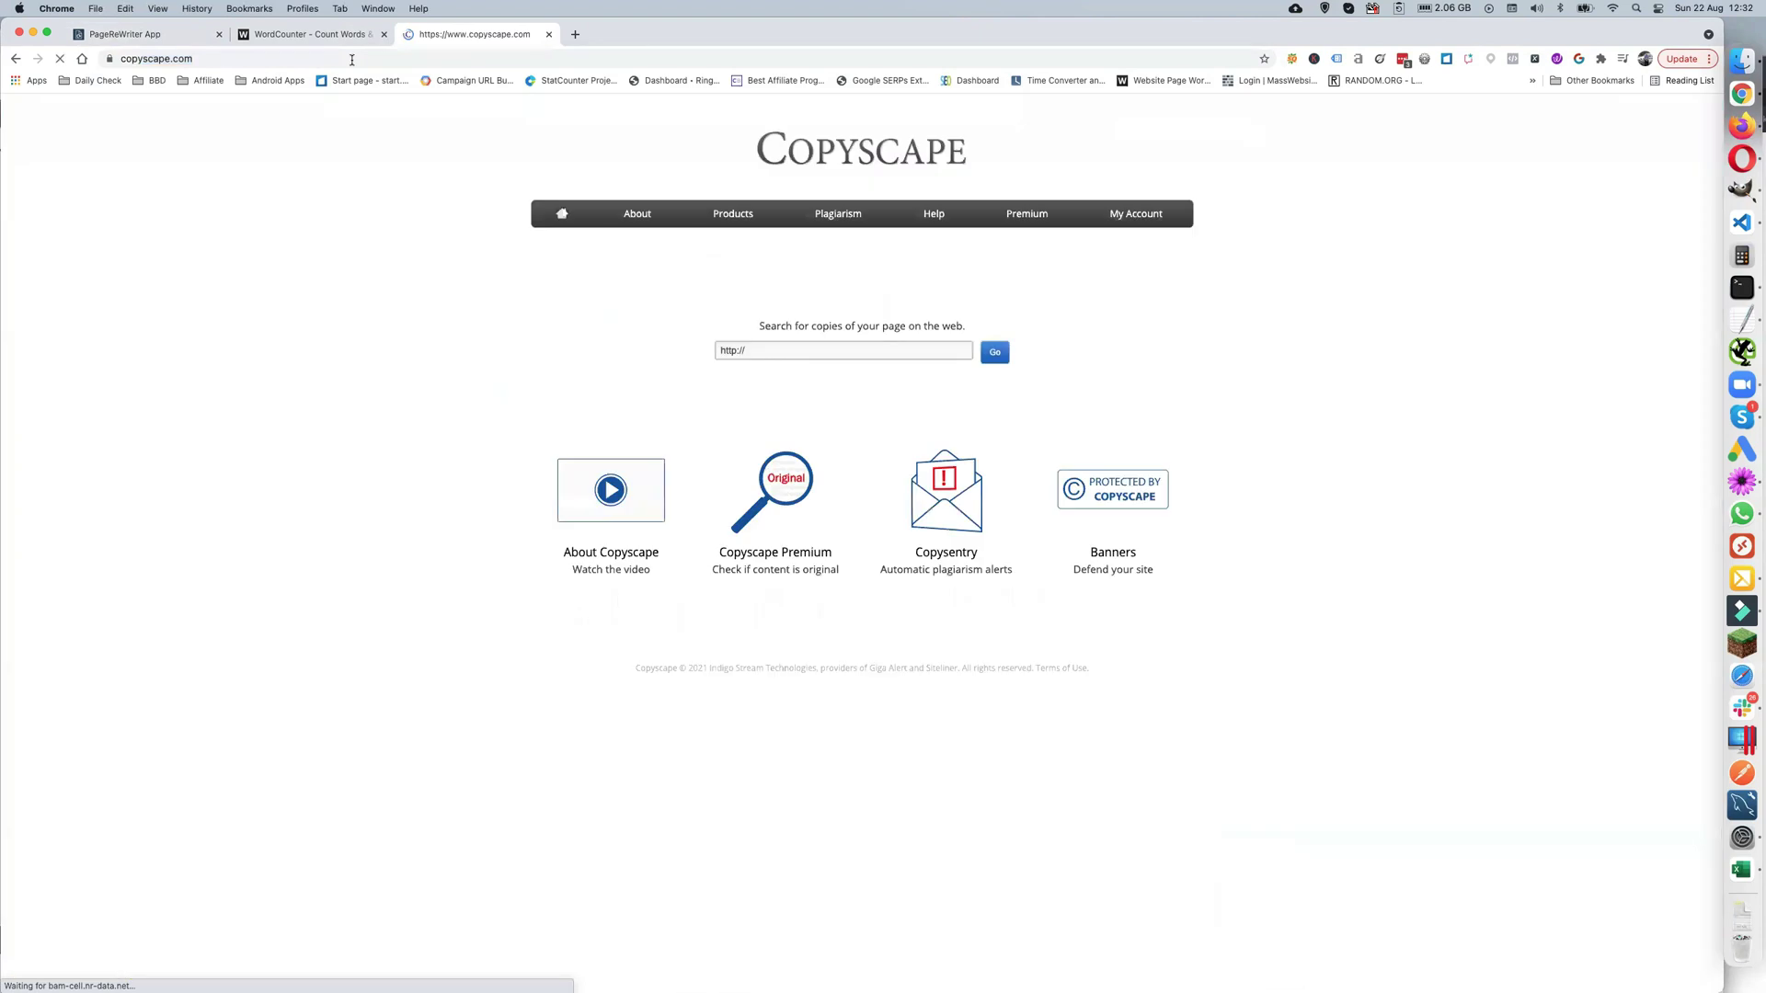
- Run a Copyscape Premium Search on the copied main content to check it for duplicates
left_click(1044, 238)
left_click(808, 353)
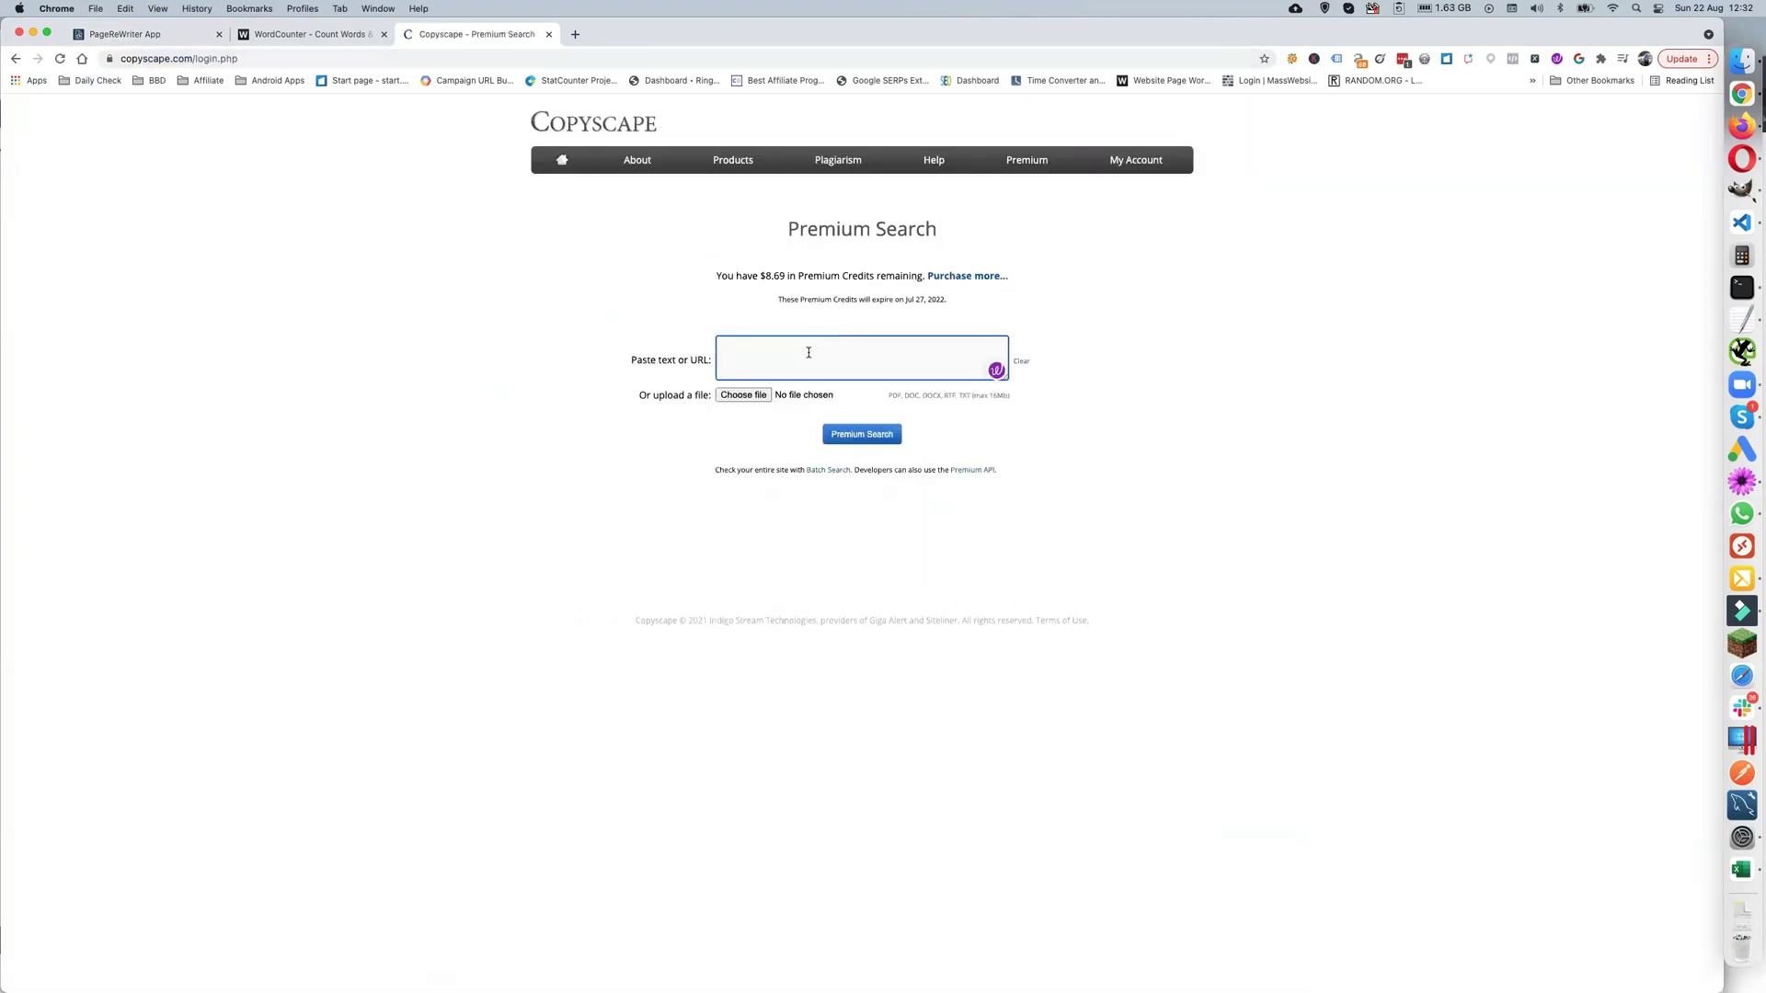
key("super+v")
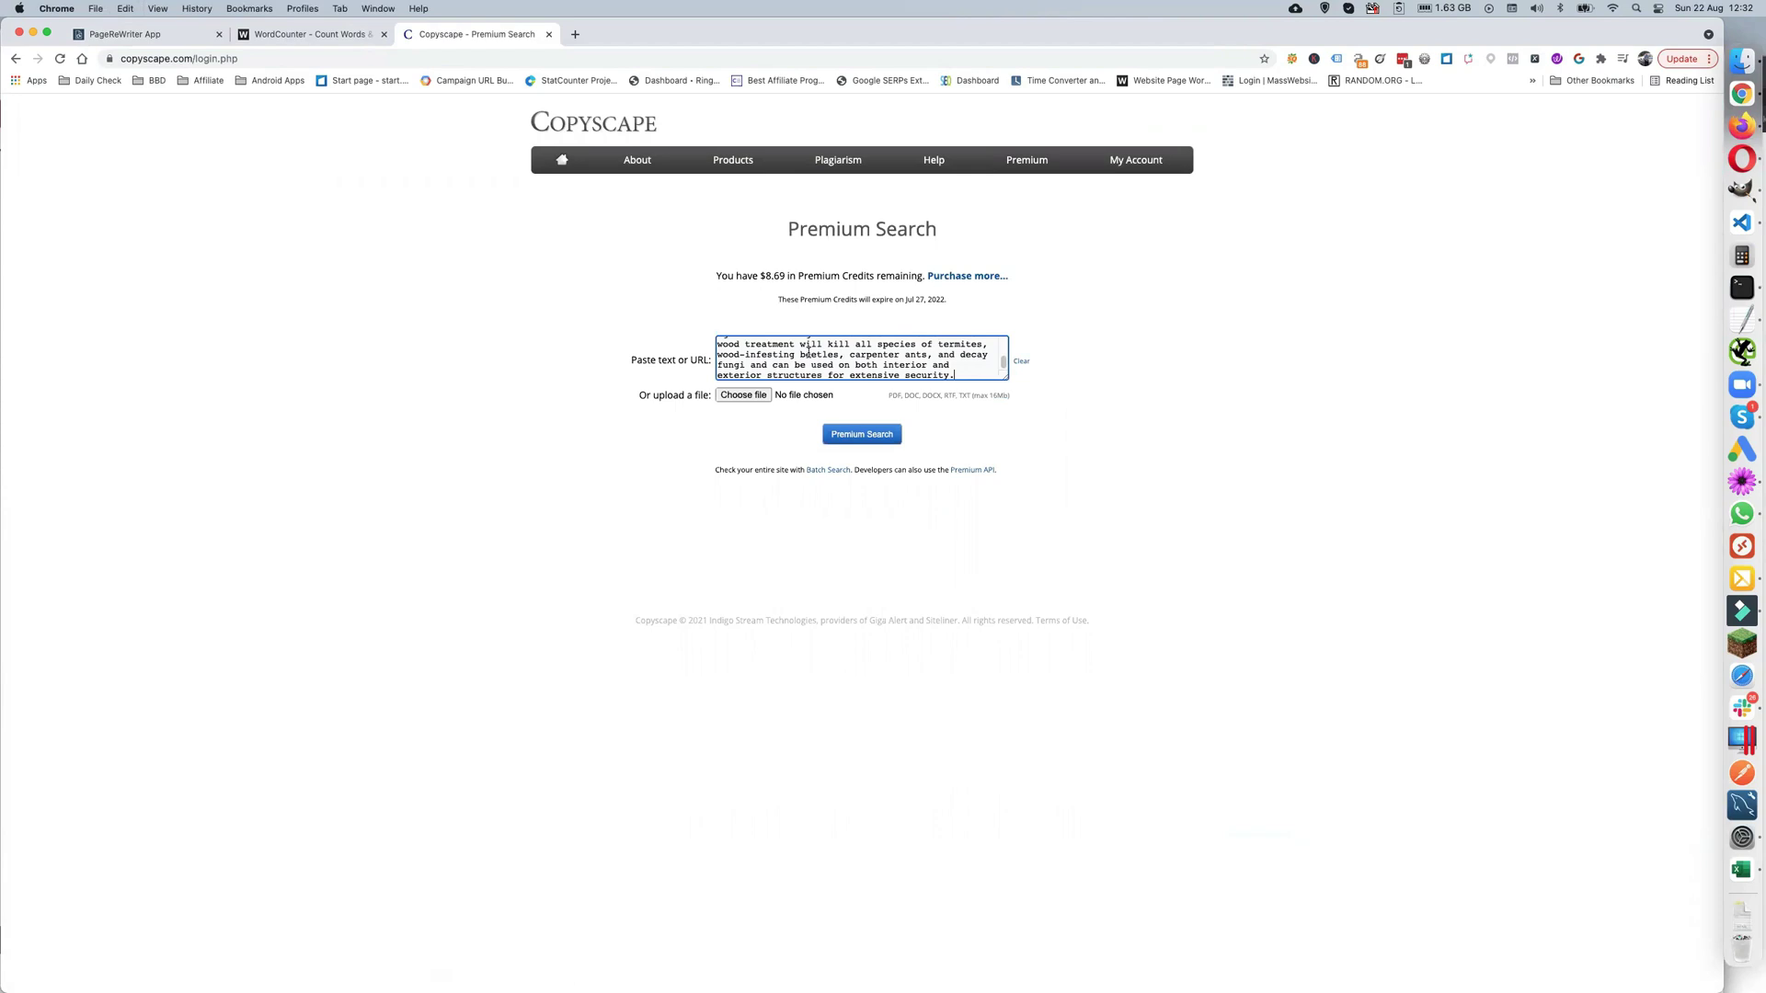
left_click(870, 439)
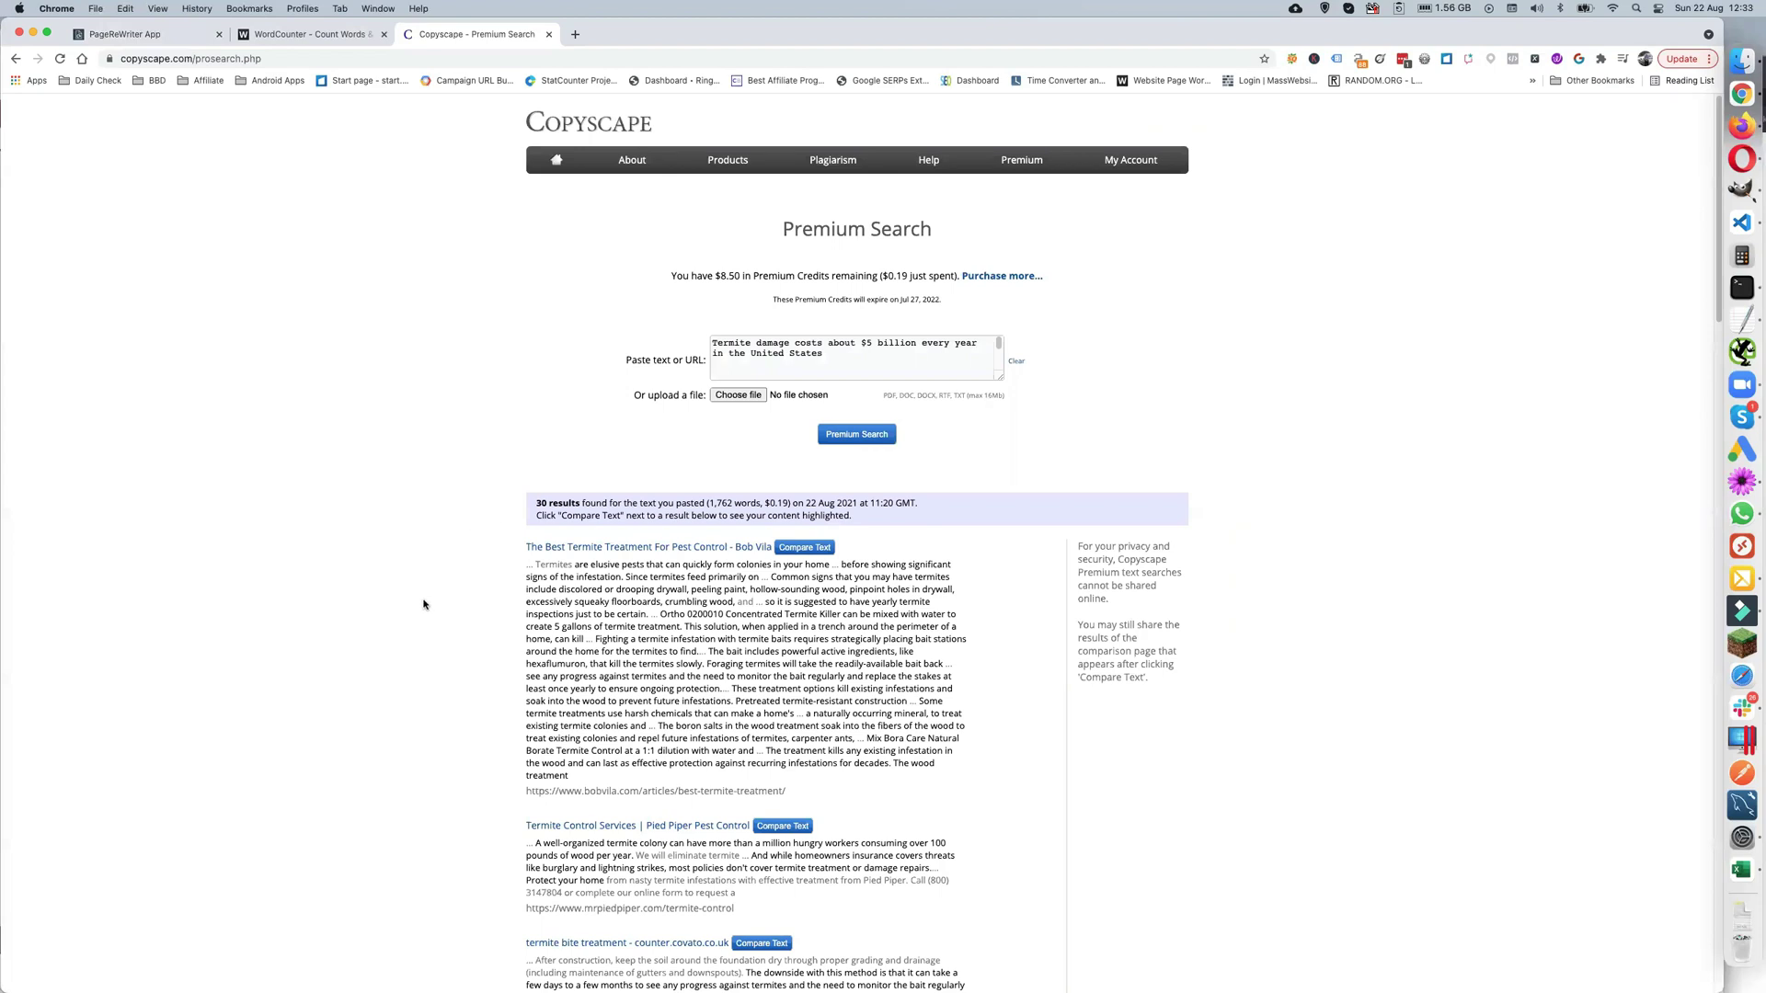
- Review the Copyscape matches for the content, check its word count in WordCounter again, and return to PageReWriter
scroll(423, 605, "down", 10)
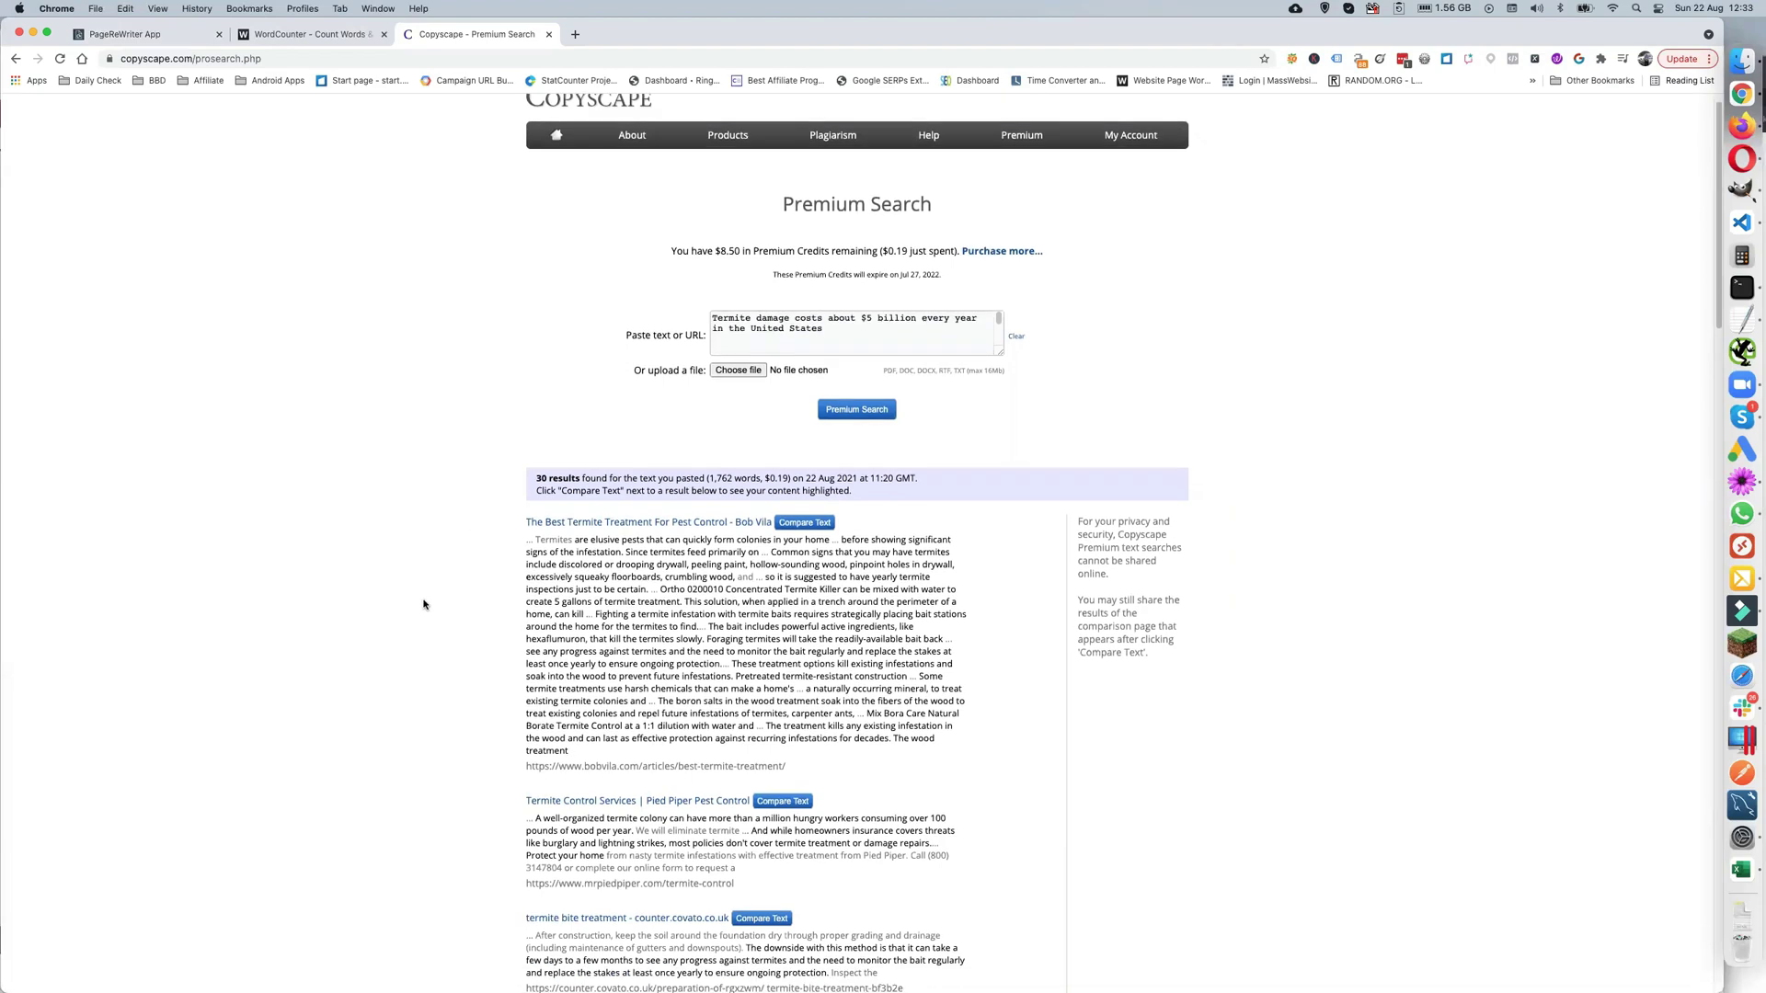
scroll(424, 604, "down", 12)
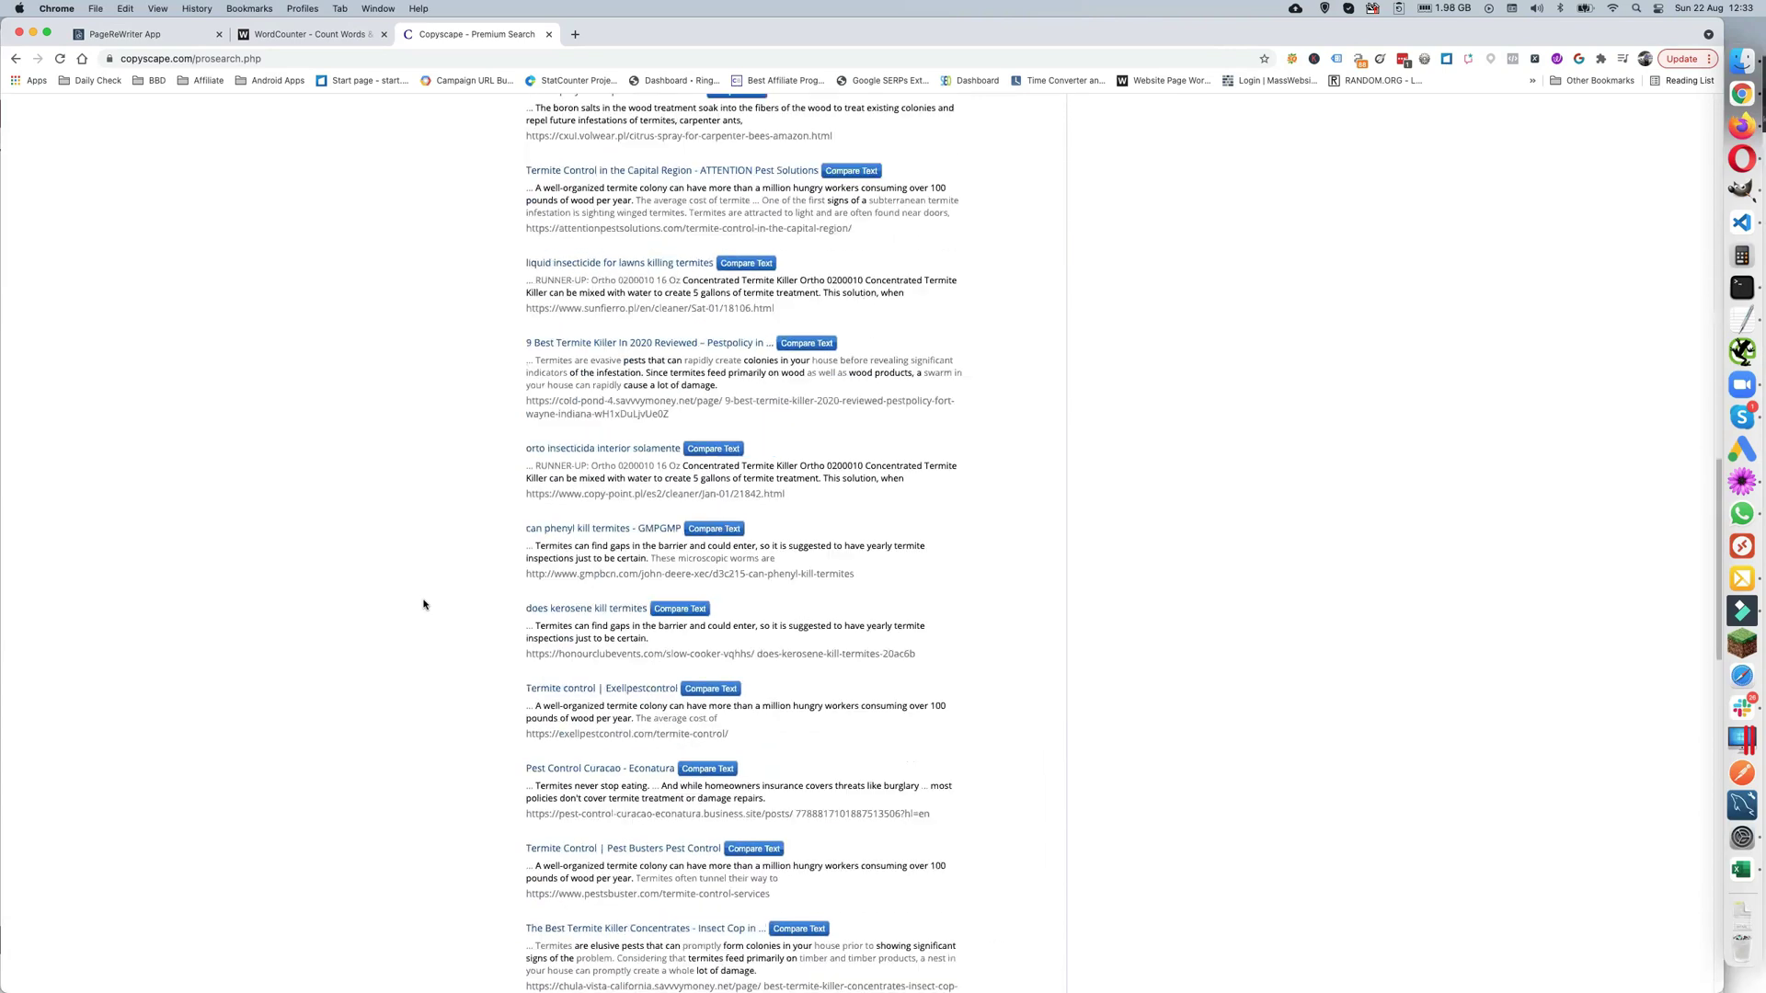
scroll(423, 605, "up", 20)
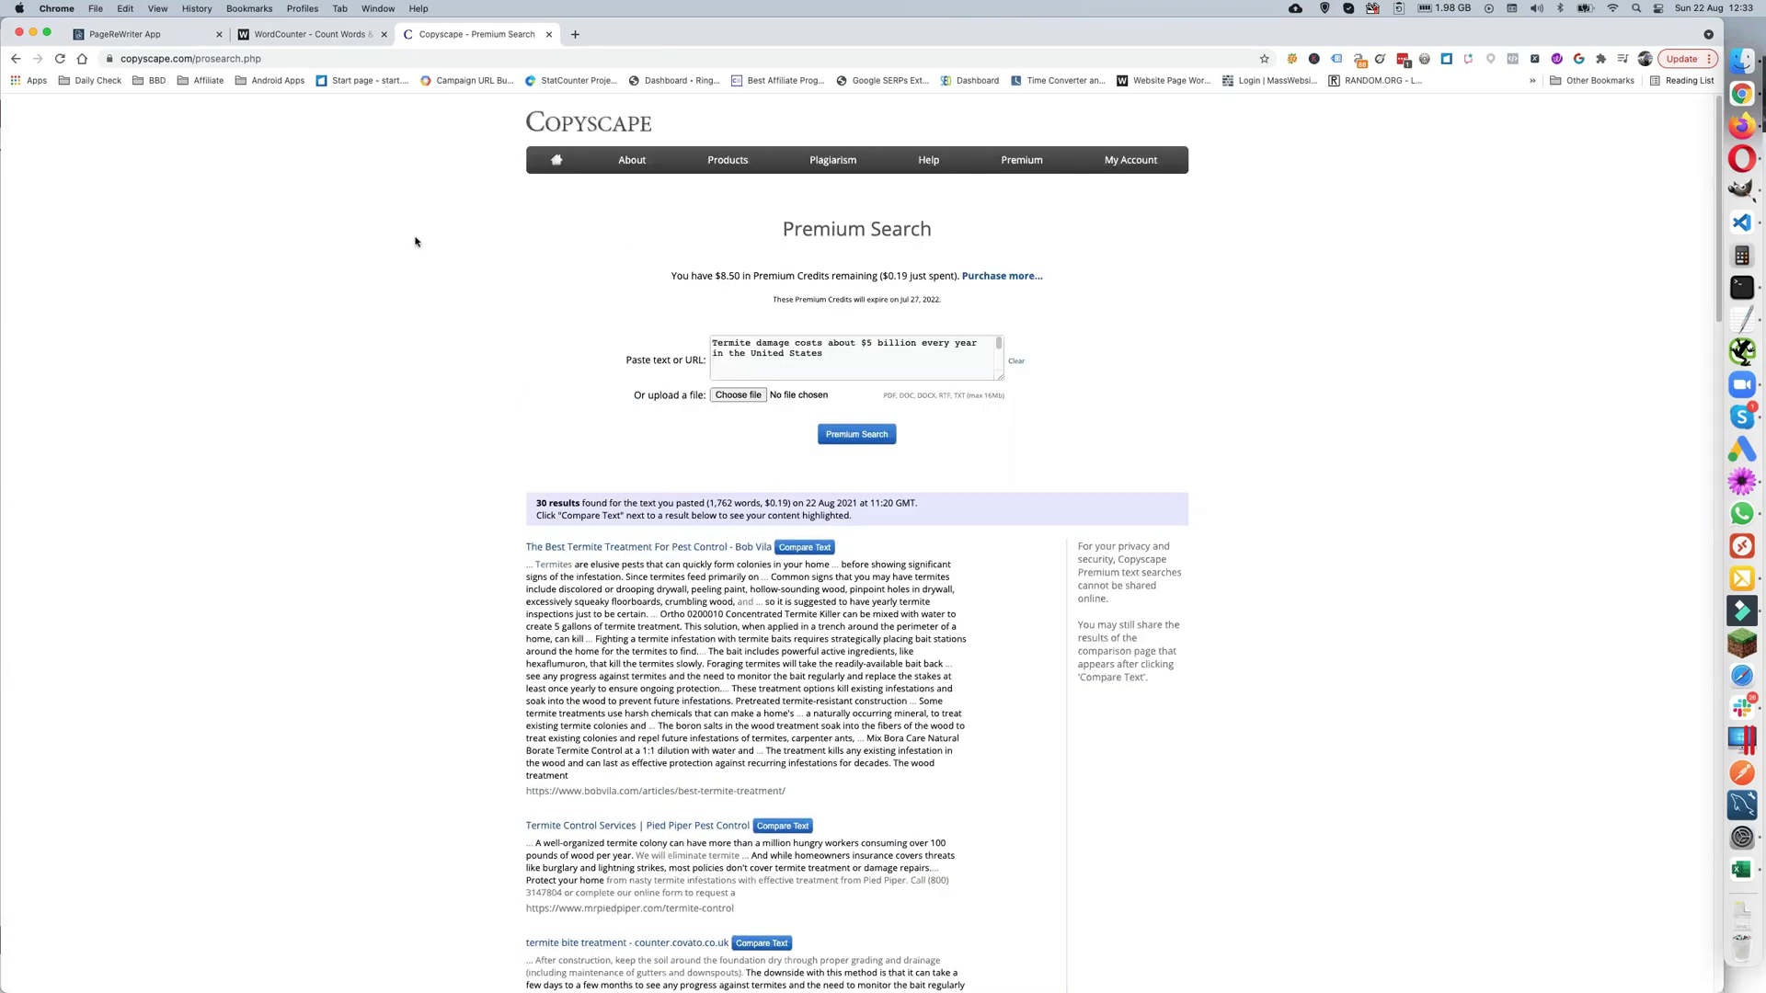
left_click(316, 34)
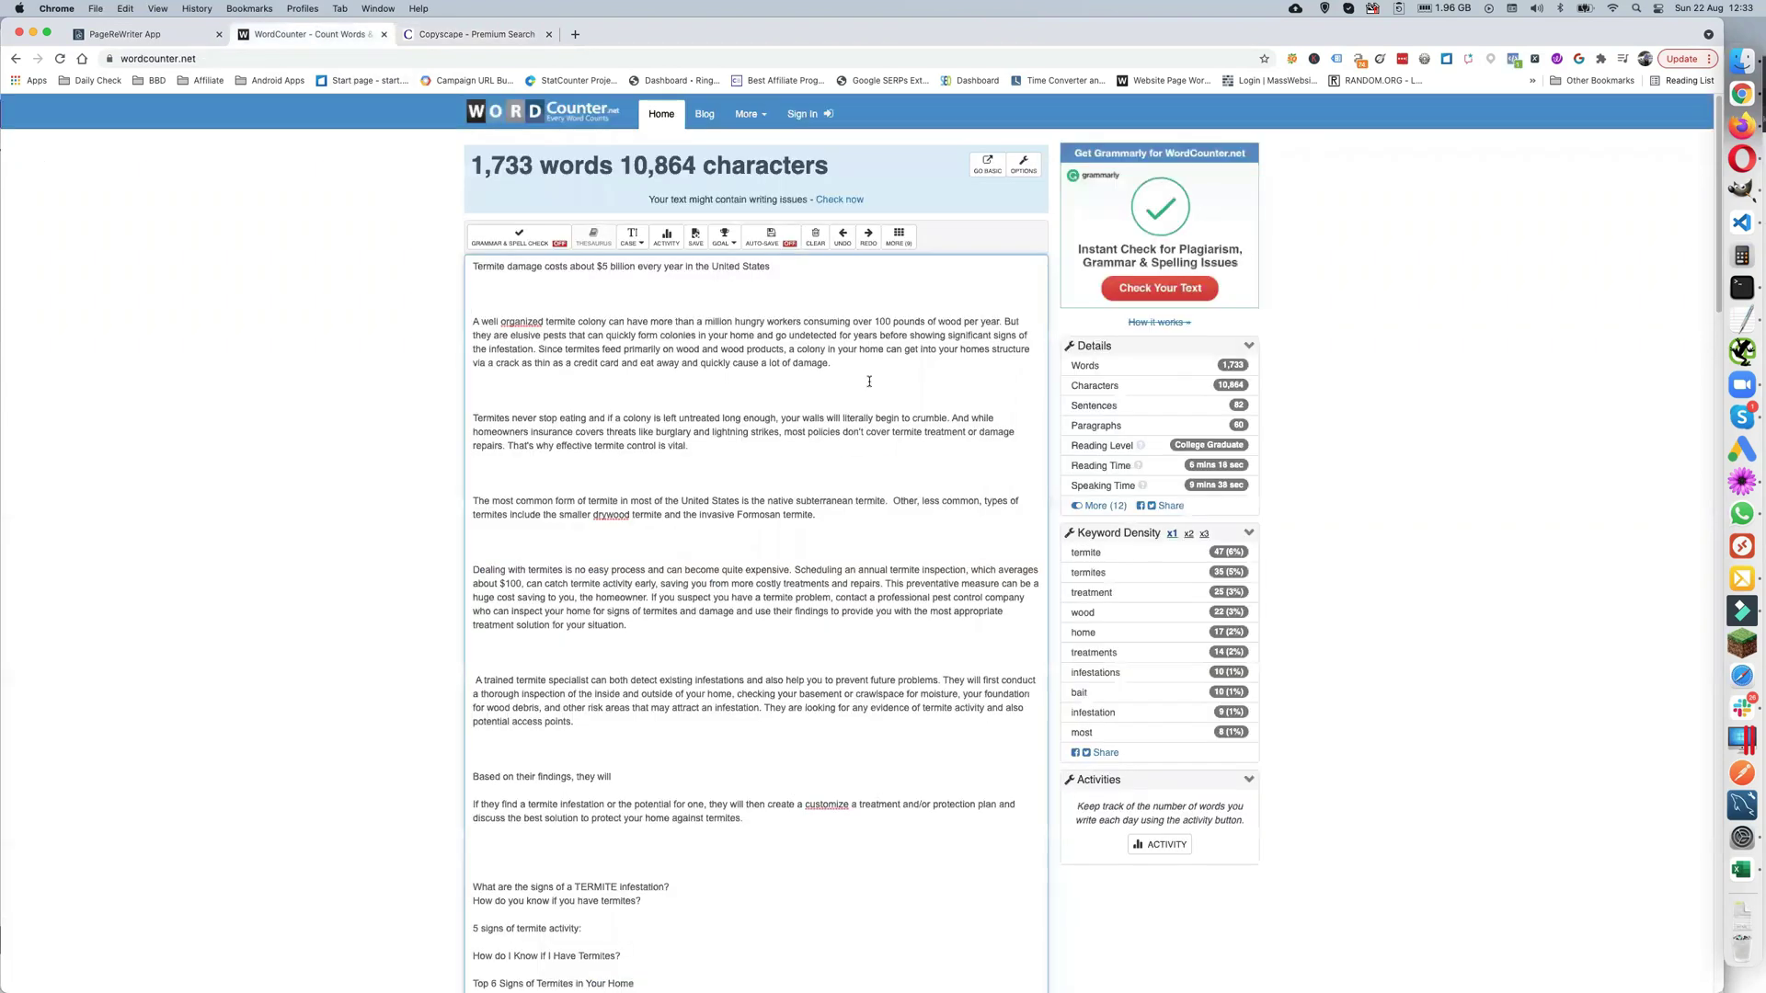
left_click(173, 35)
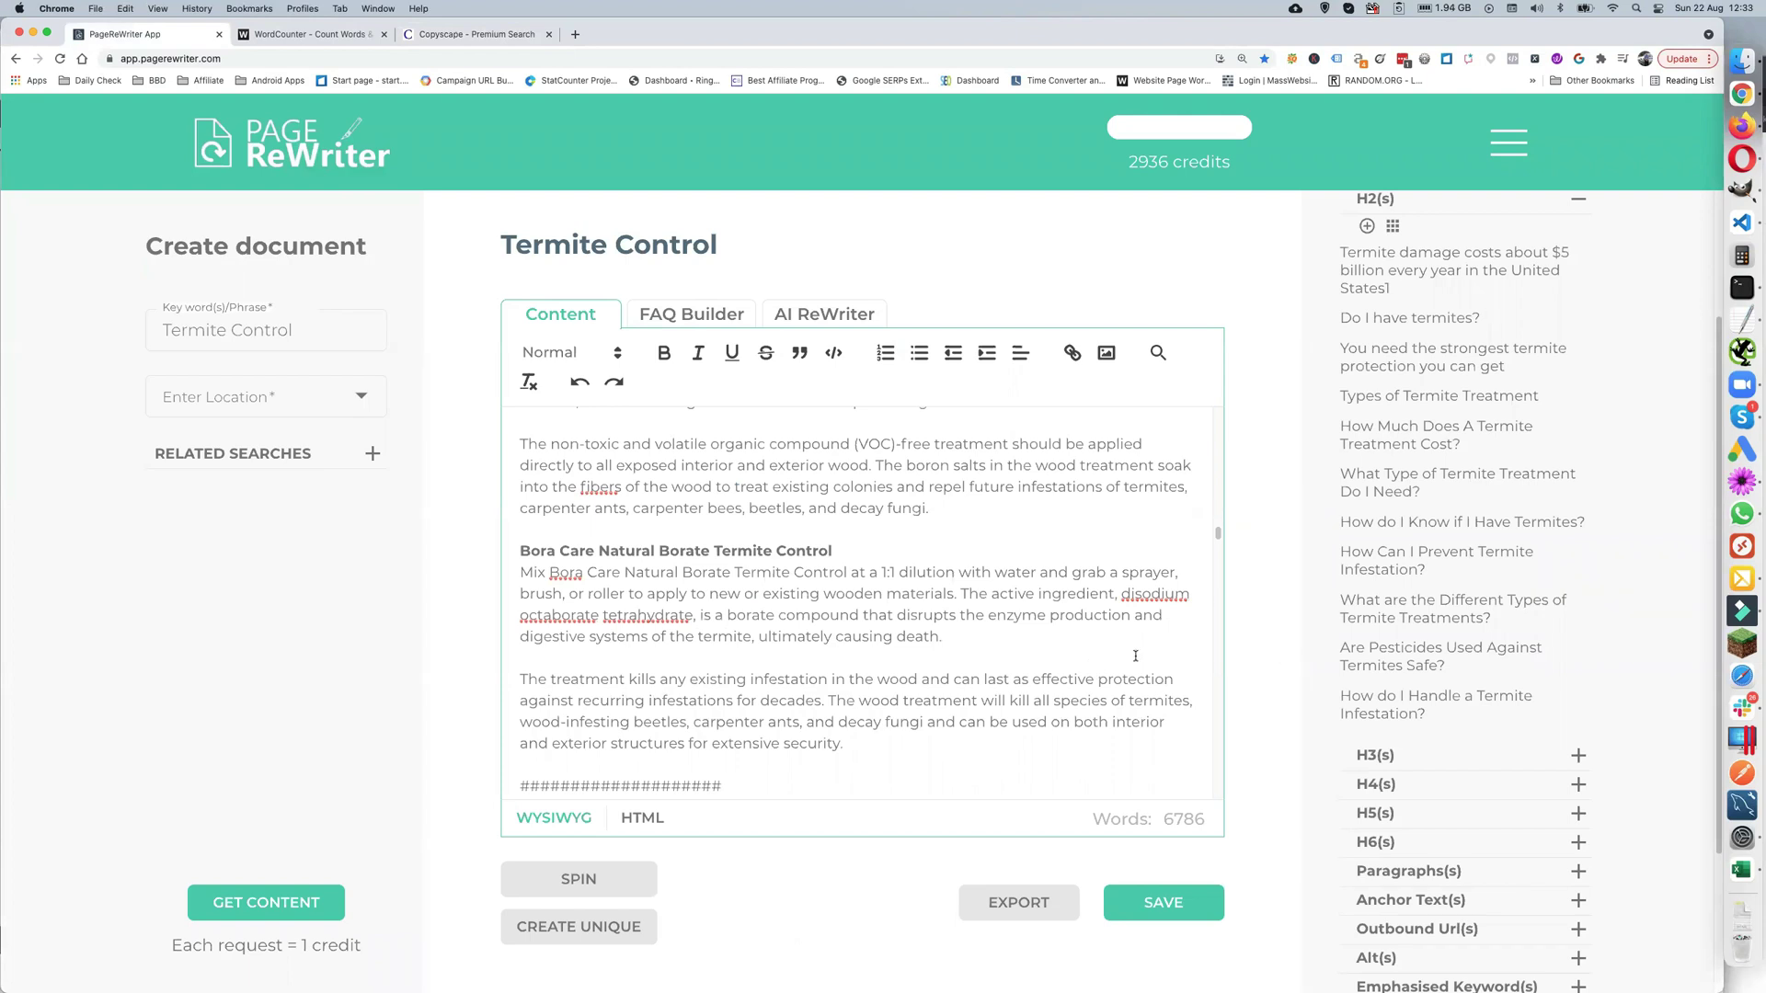
- Copy the Termite Treatment 2 text from "Termites can cause irreparable damage" through the paragraph ending "assessment of your home"
scroll(685, 609, "down", 5)
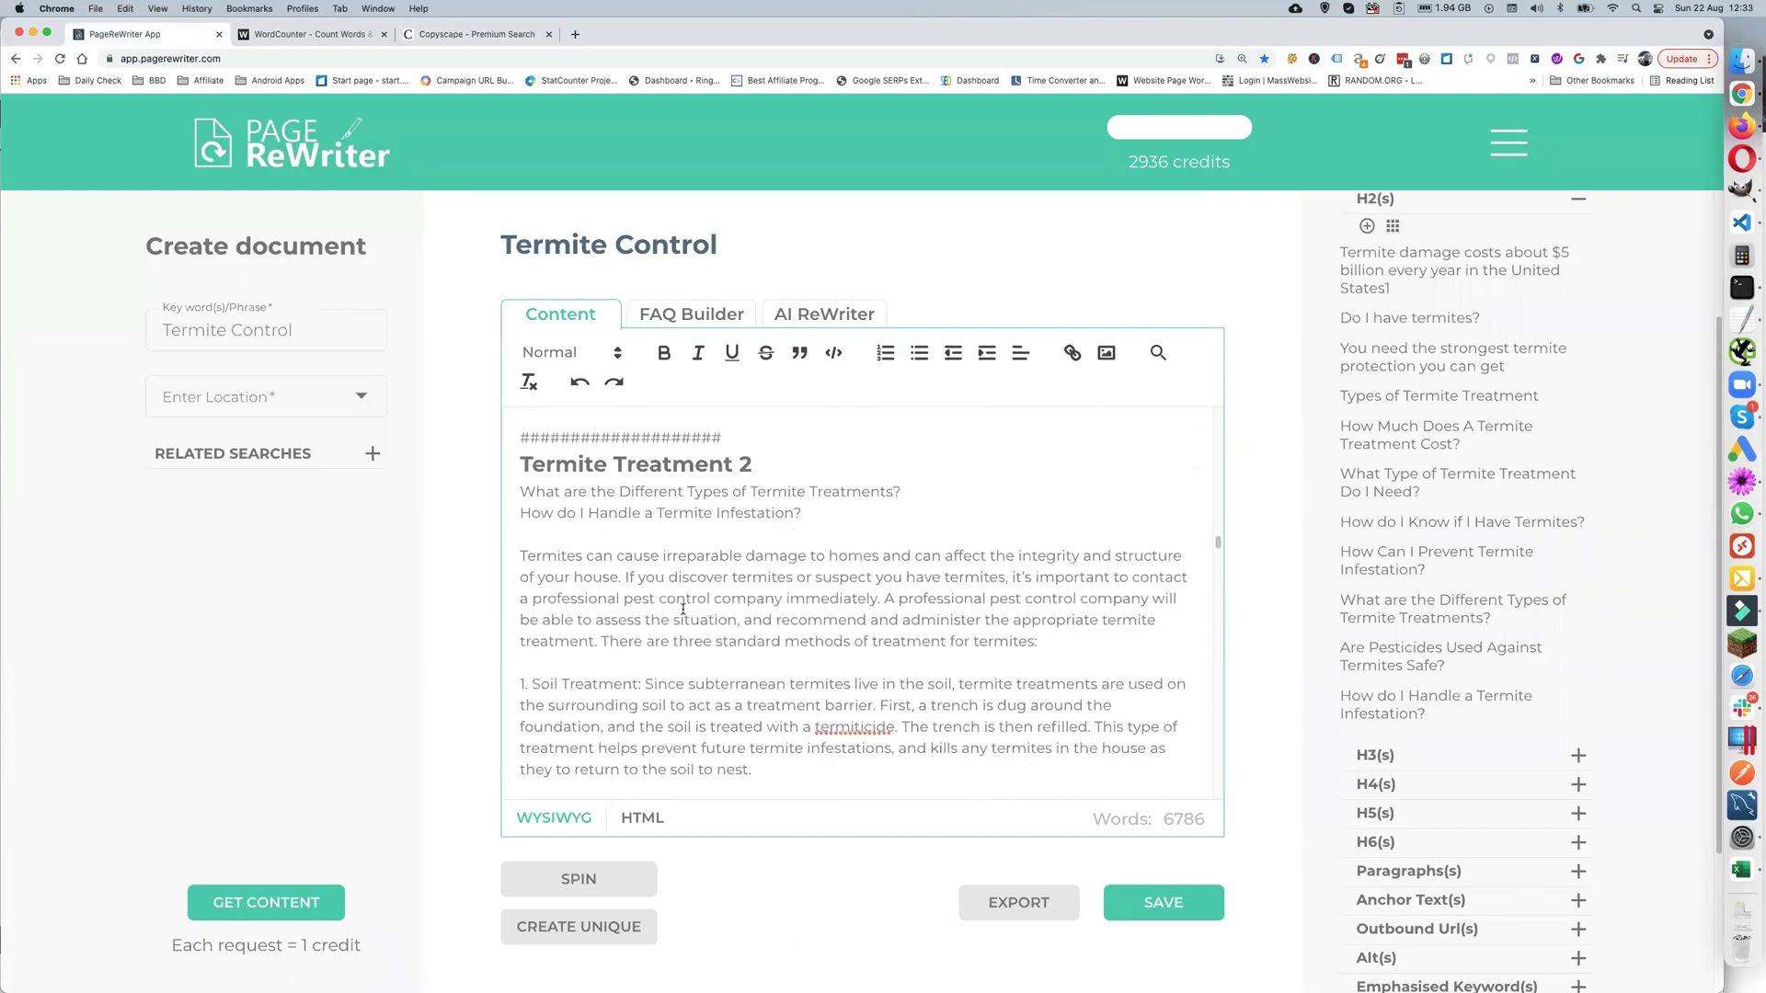
scroll(683, 609, "down", 3)
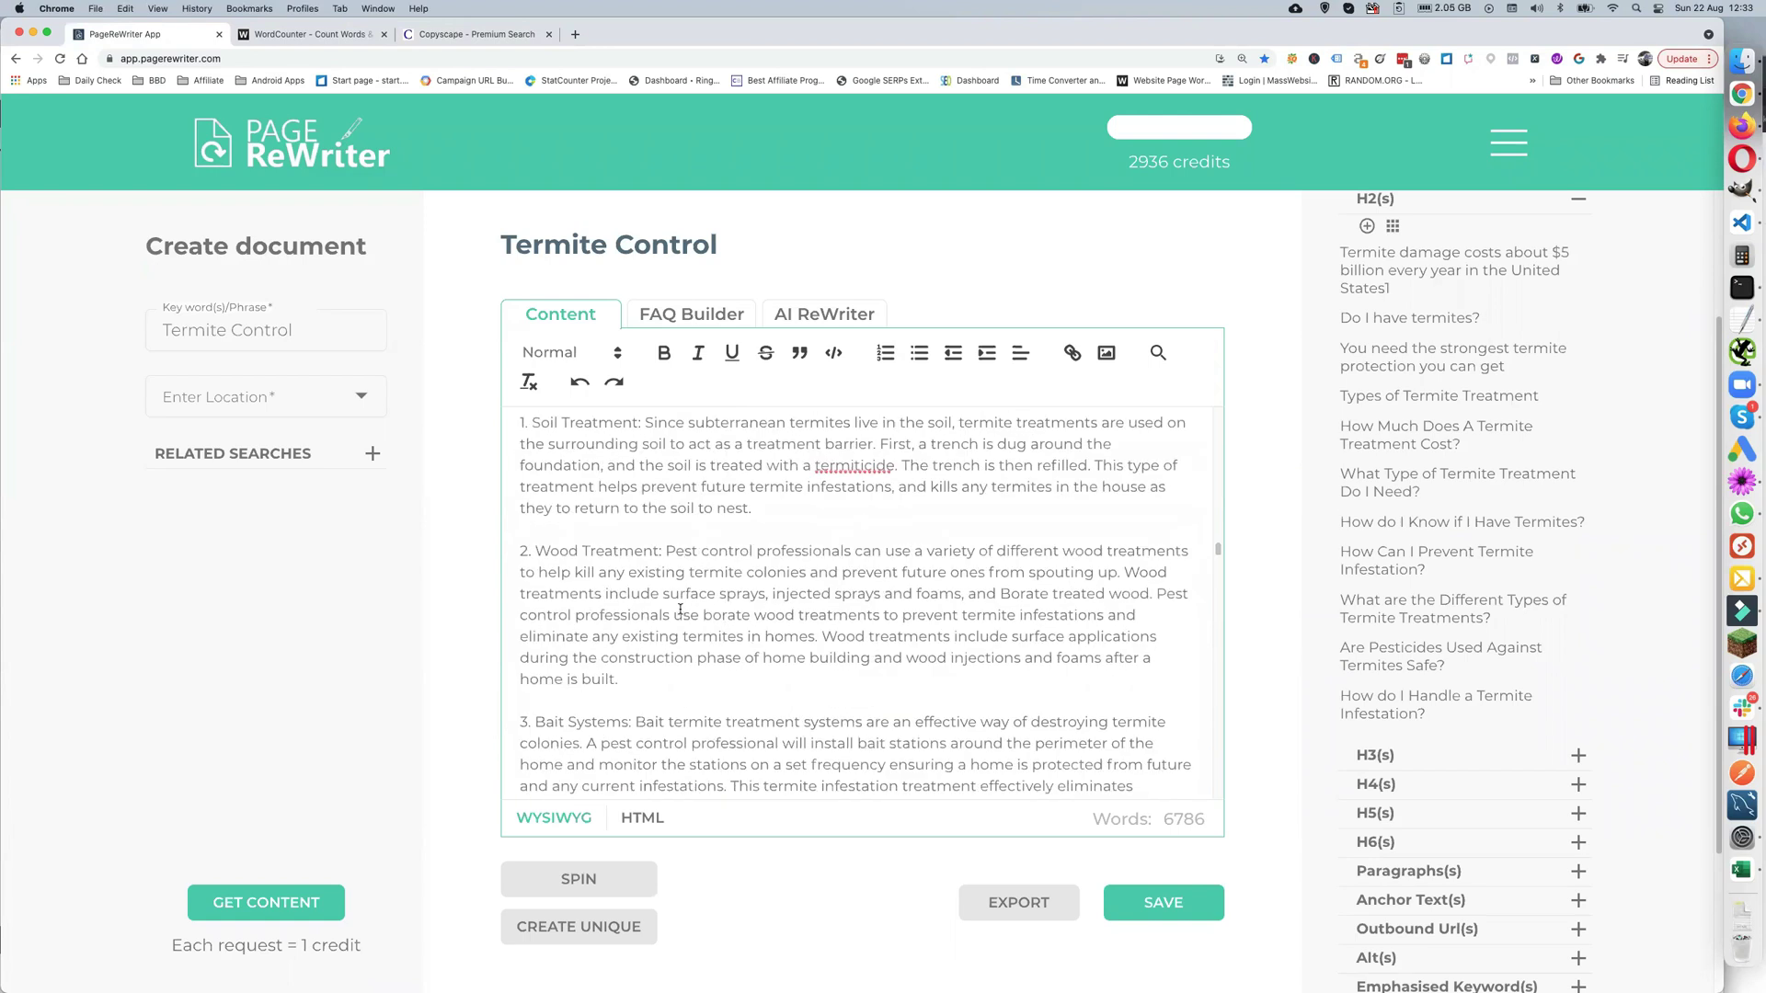
scroll(681, 609, "up", 3)
scroll(750, 576, "down", 6)
scroll(711, 589, "up", 4)
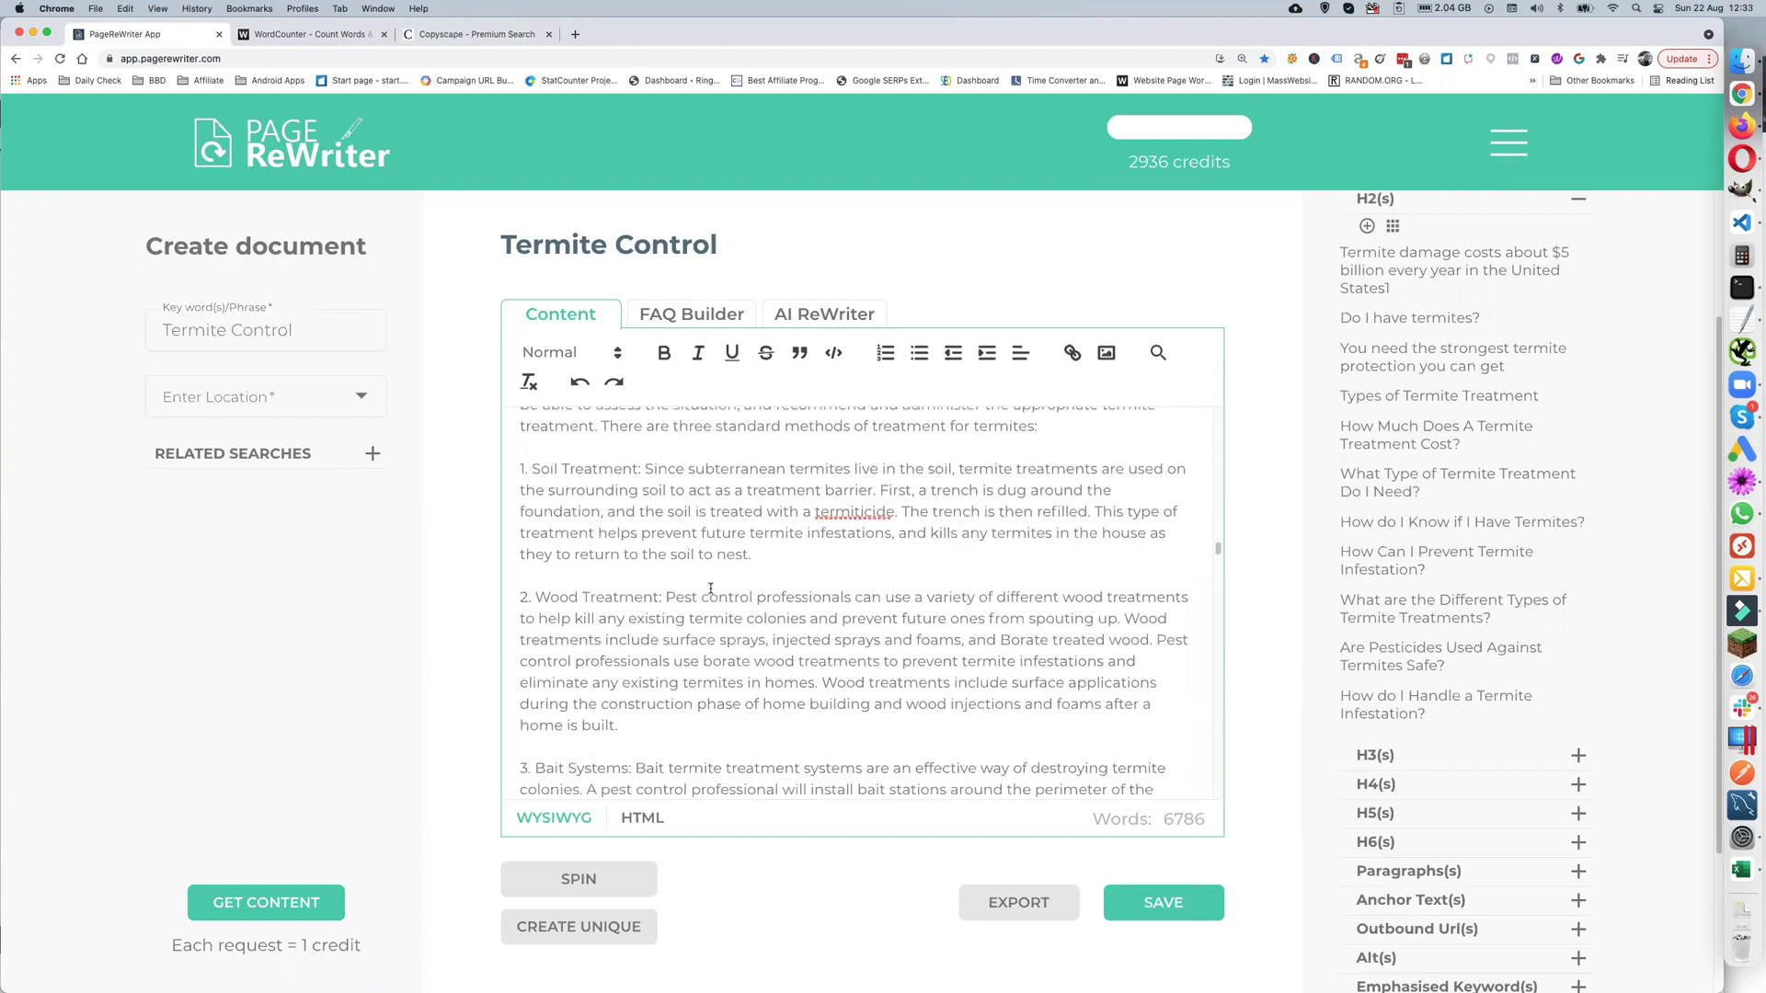
scroll(763, 610, "up", 3)
scroll(662, 596, "down", 6)
scroll(719, 624, "down", 10)
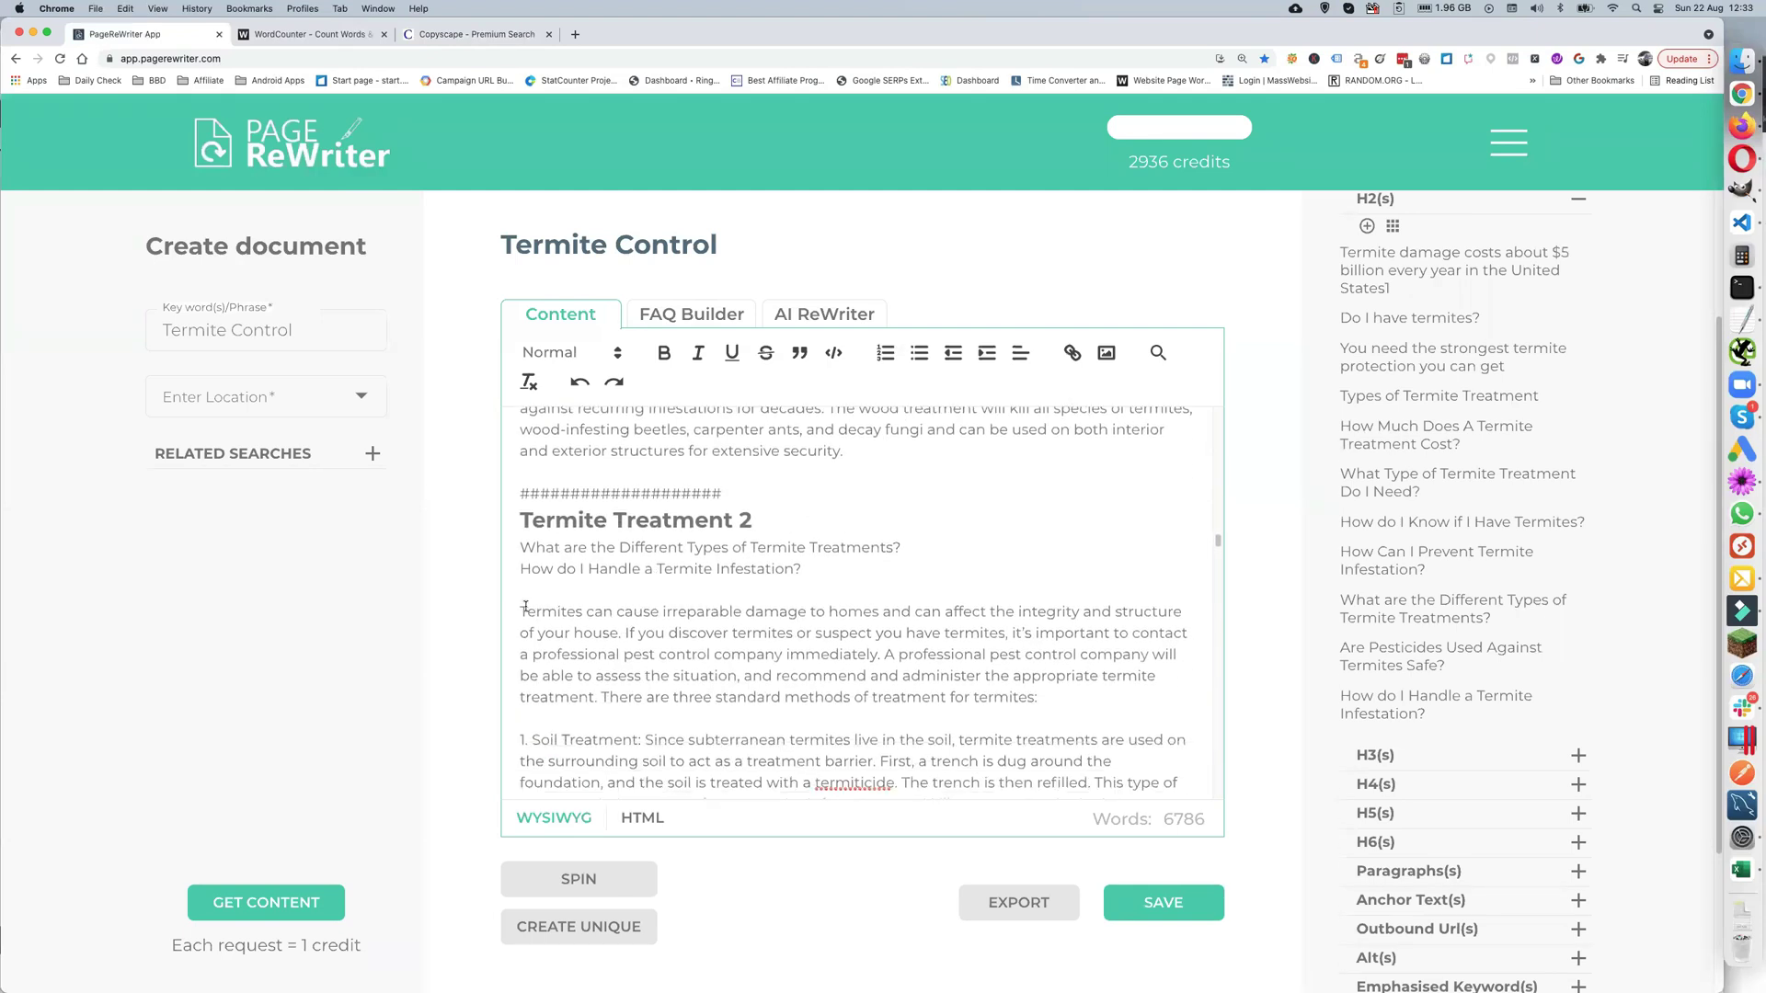
scroll(622, 612, "down", 5)
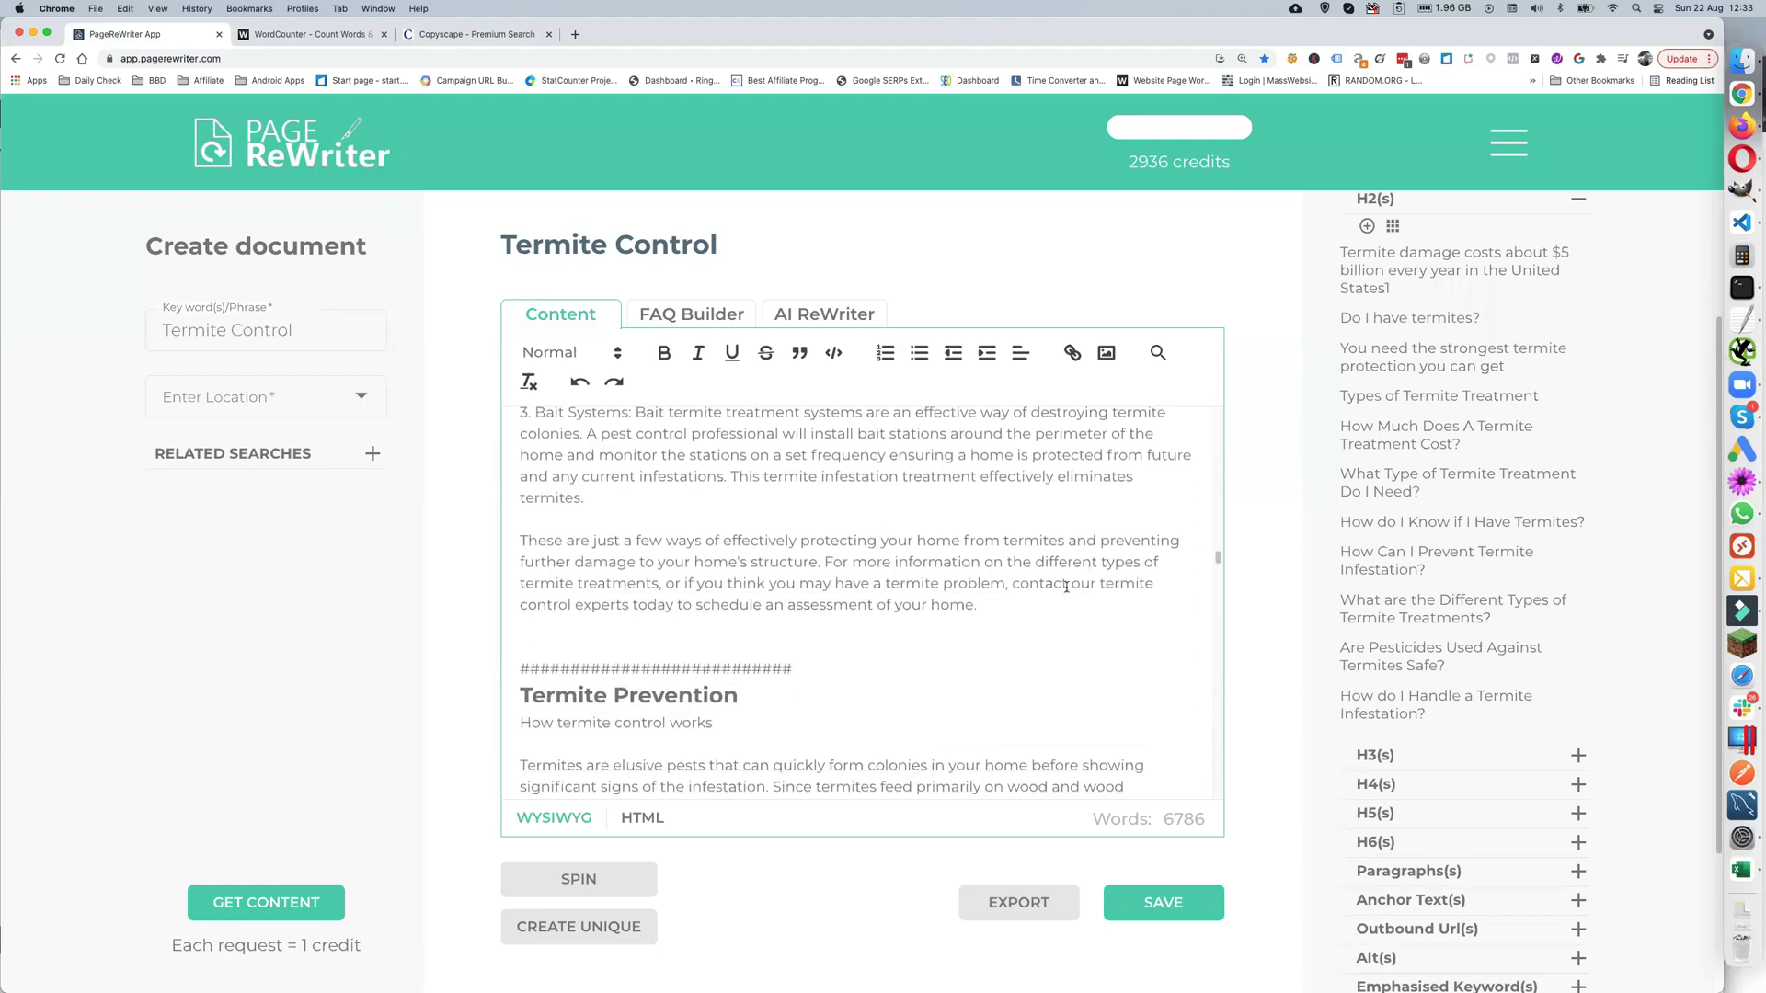
key("super+c")
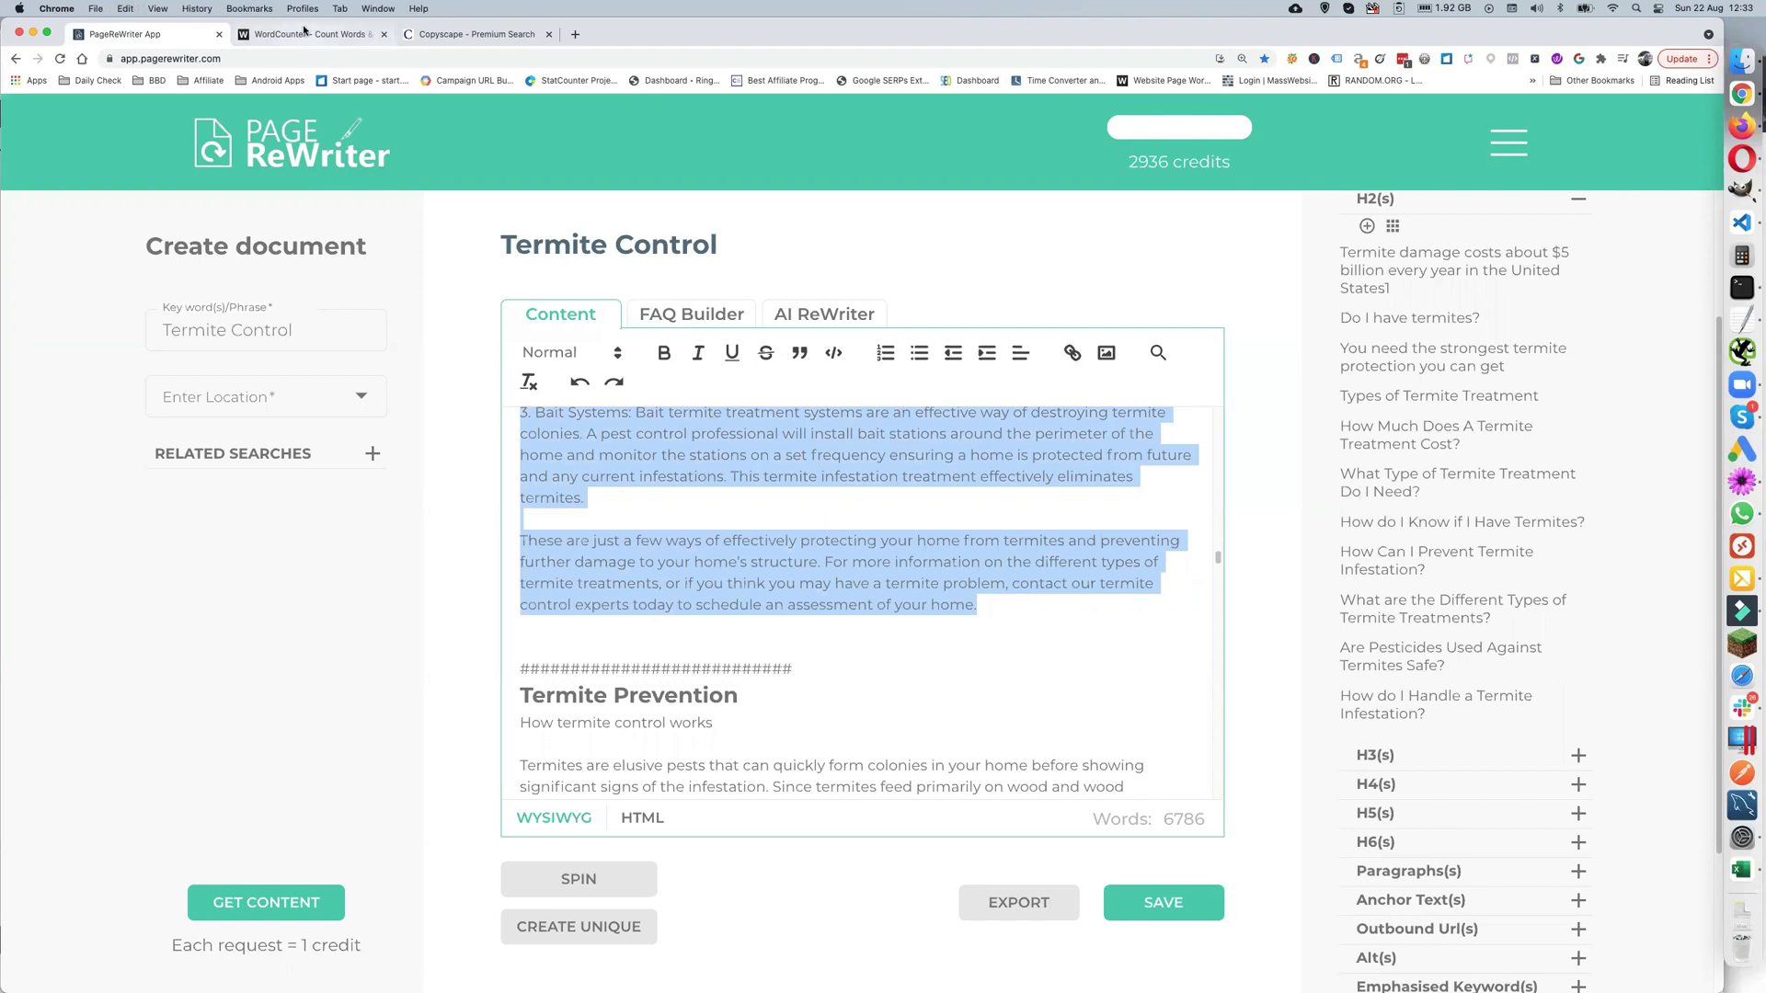
- In WordCounter, replace the existing text with the copied Termite Treatment 2 text to check its word count, and return to PageReWriter
left_click(305, 34)
key("super+a")
key("BackSpace")
key("super+v")
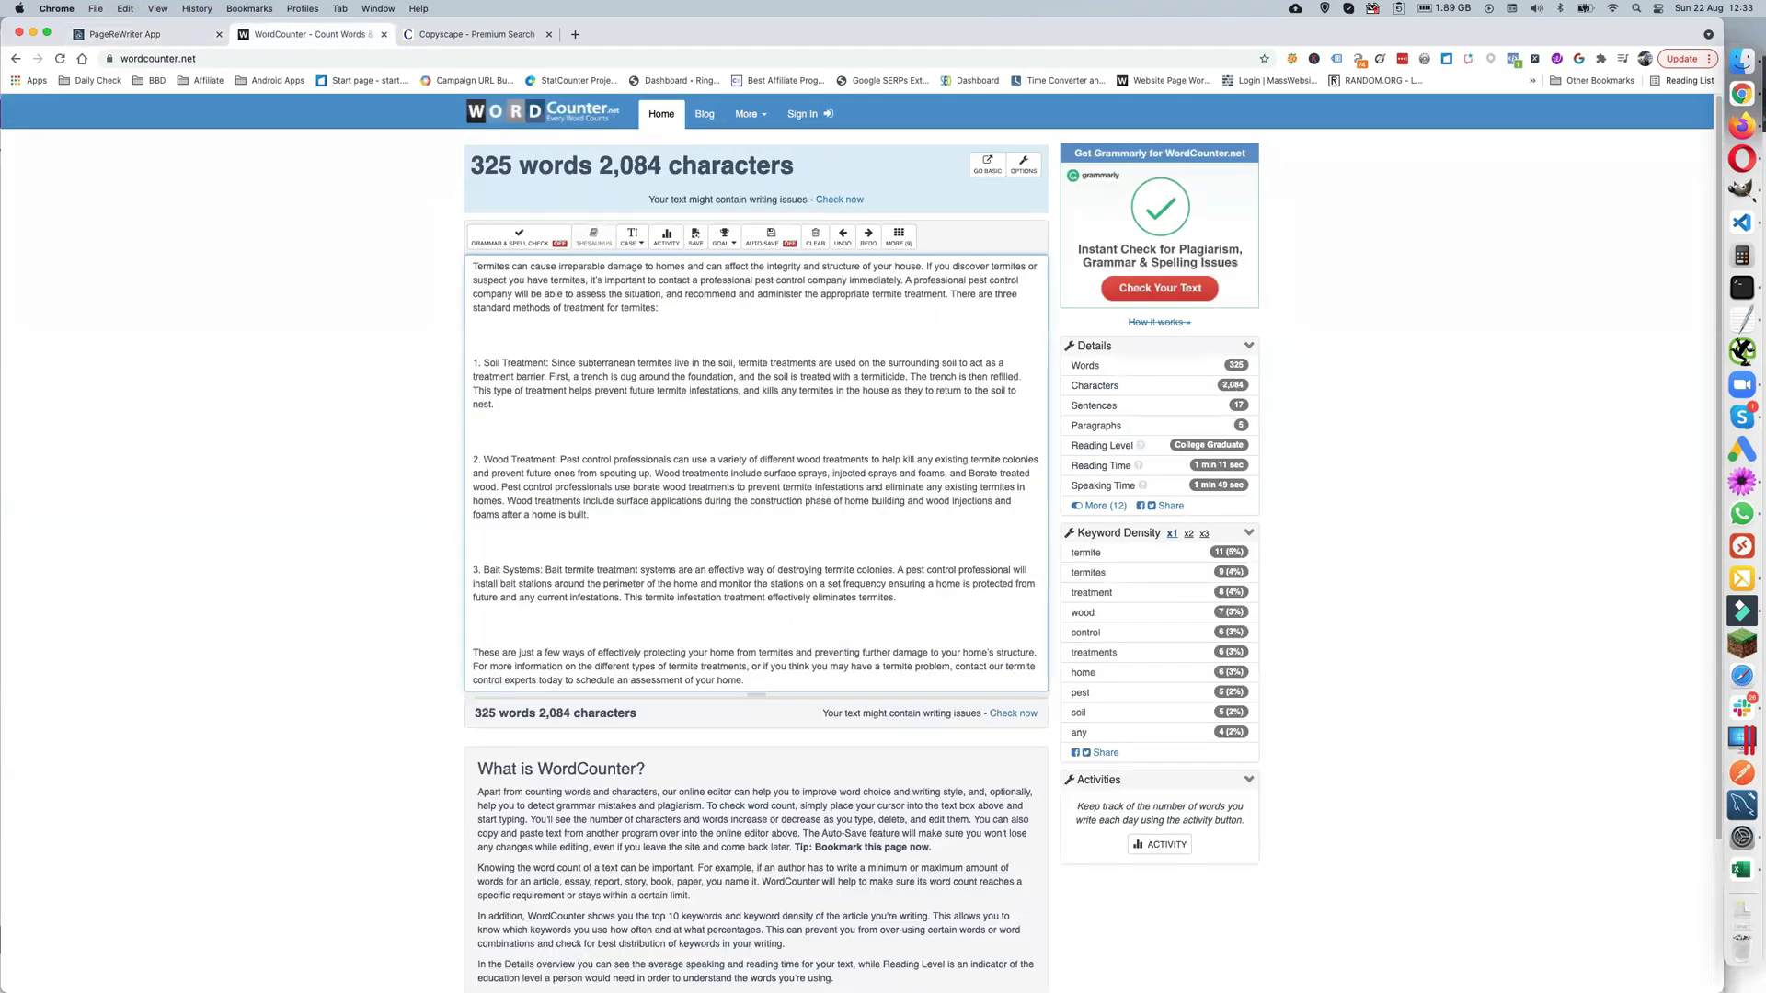
left_click(147, 36)
- Copy the Termite Prevention text from "Termites are elusive pests" through the termite baits paragraph ending "soil treatments have failed"
scroll(845, 558, "up", 8)
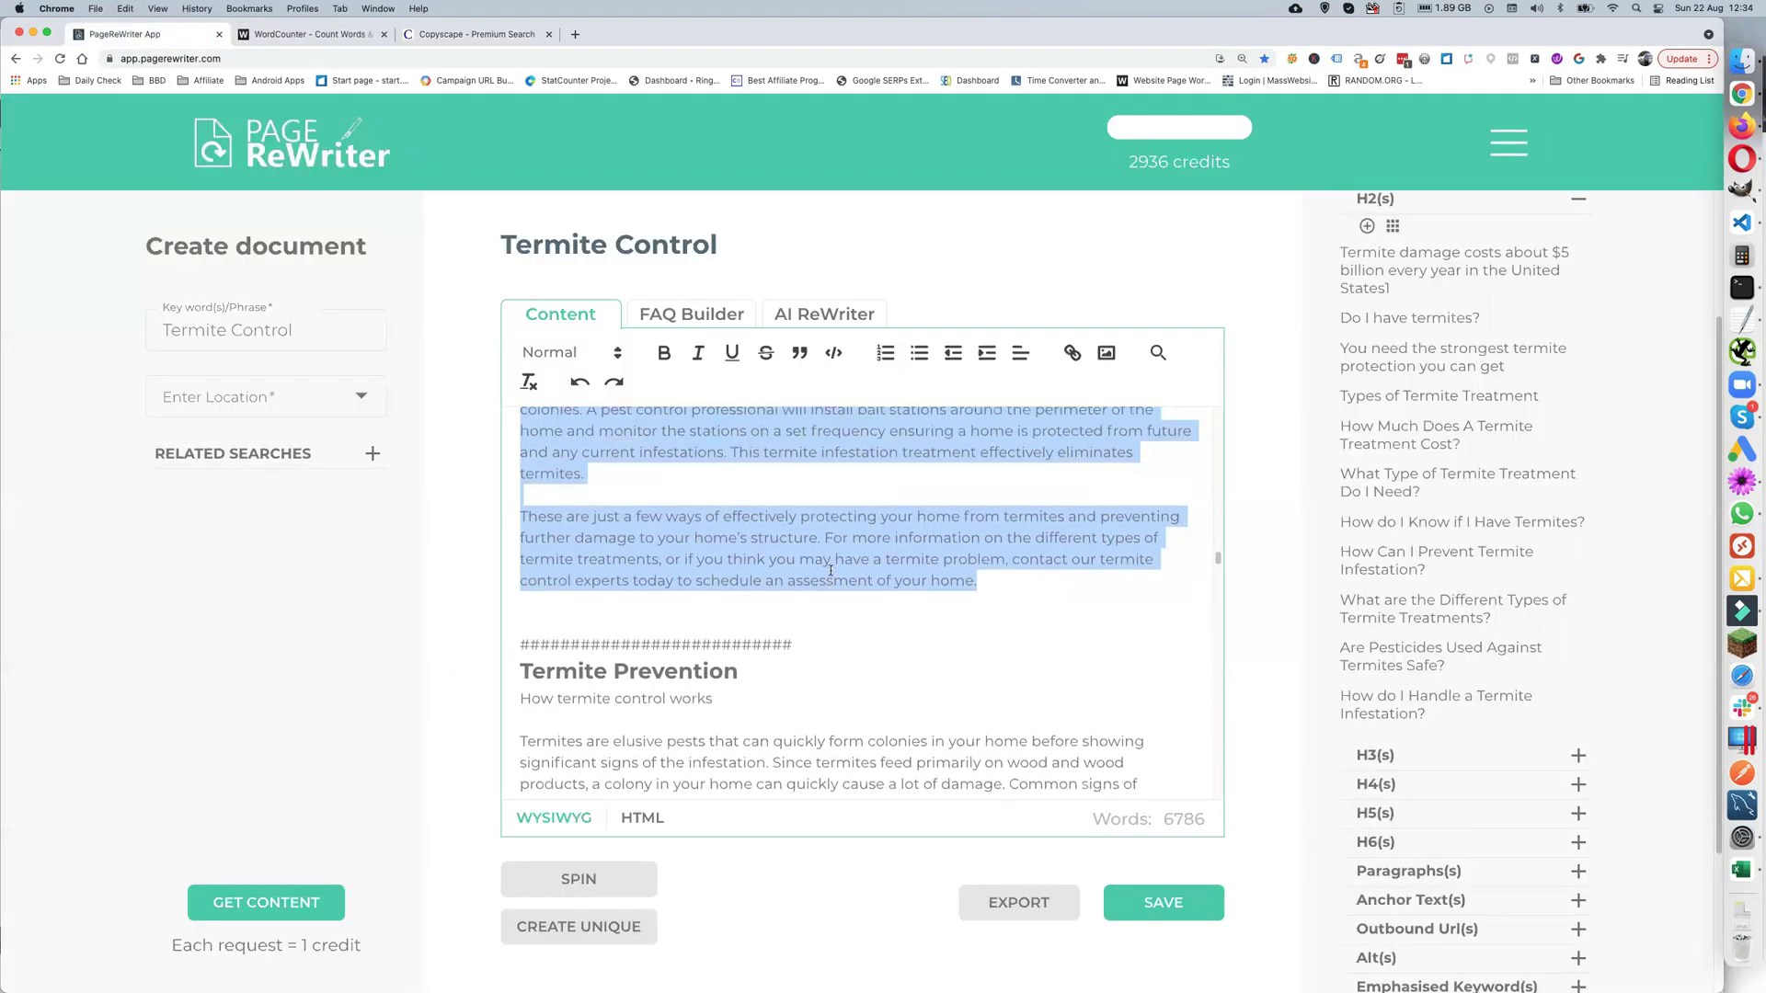
scroll(749, 575, "up", 6)
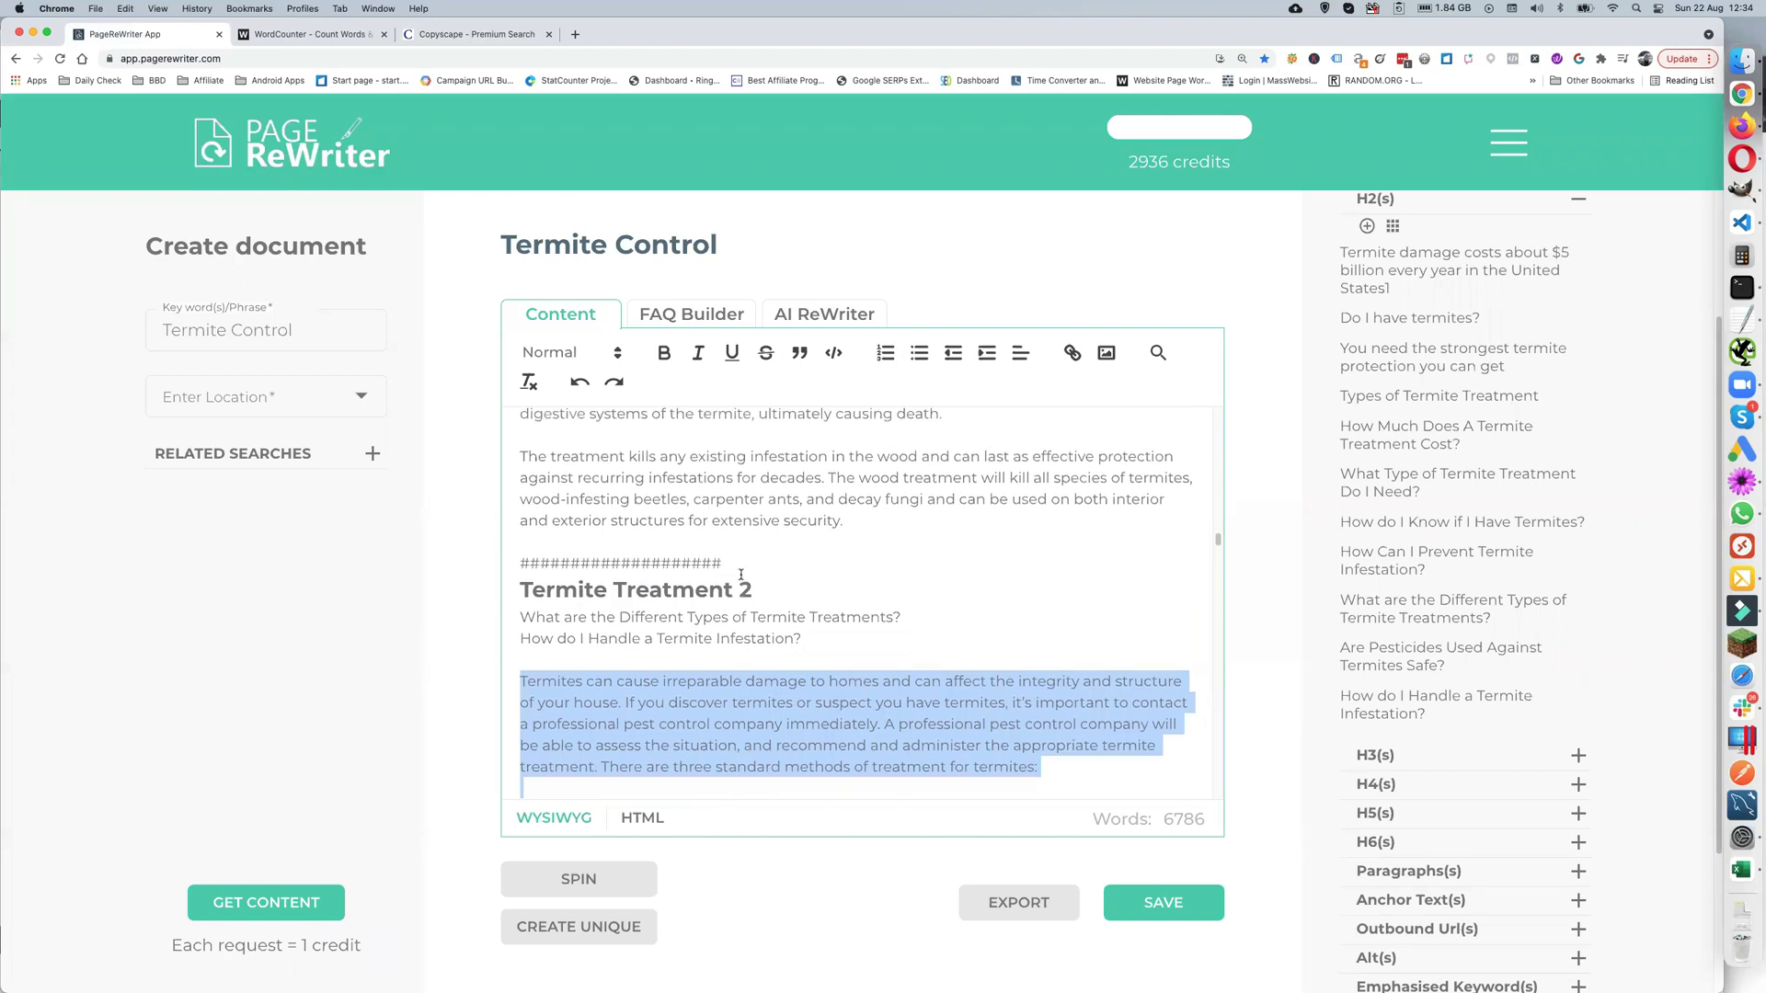
scroll(721, 455, "down", 10)
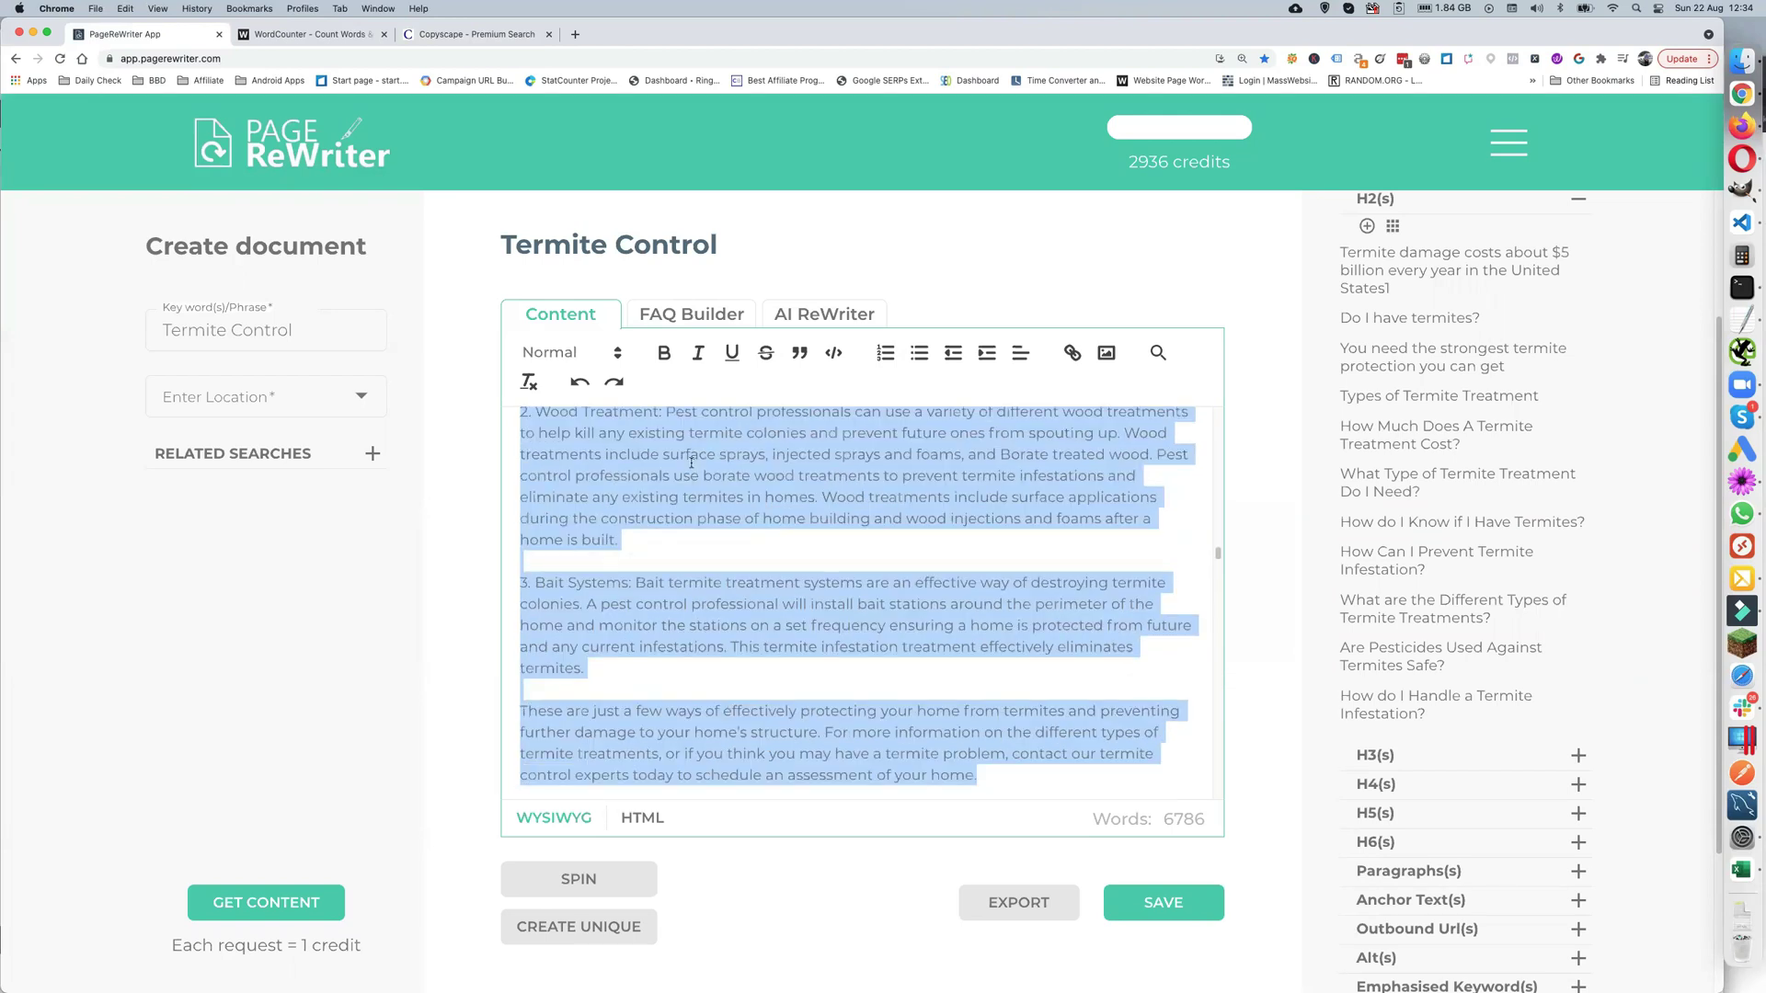
scroll(570, 493, "up", 1)
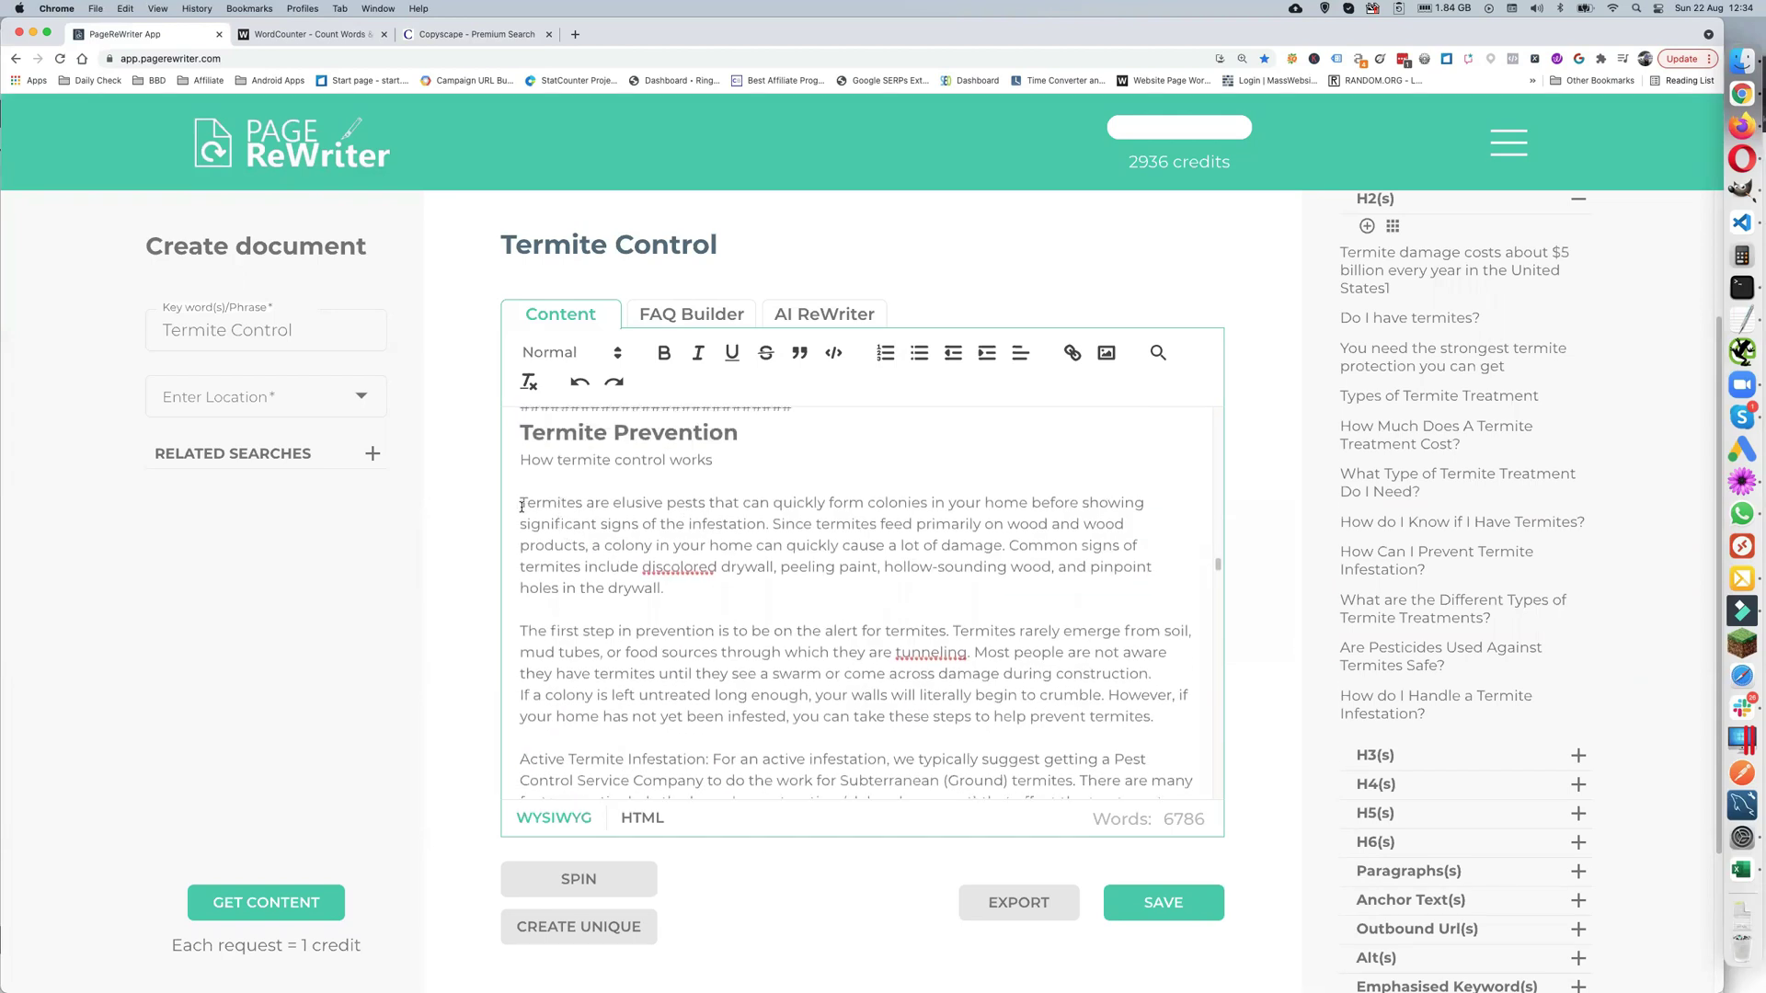
scroll(636, 515, "down", 10)
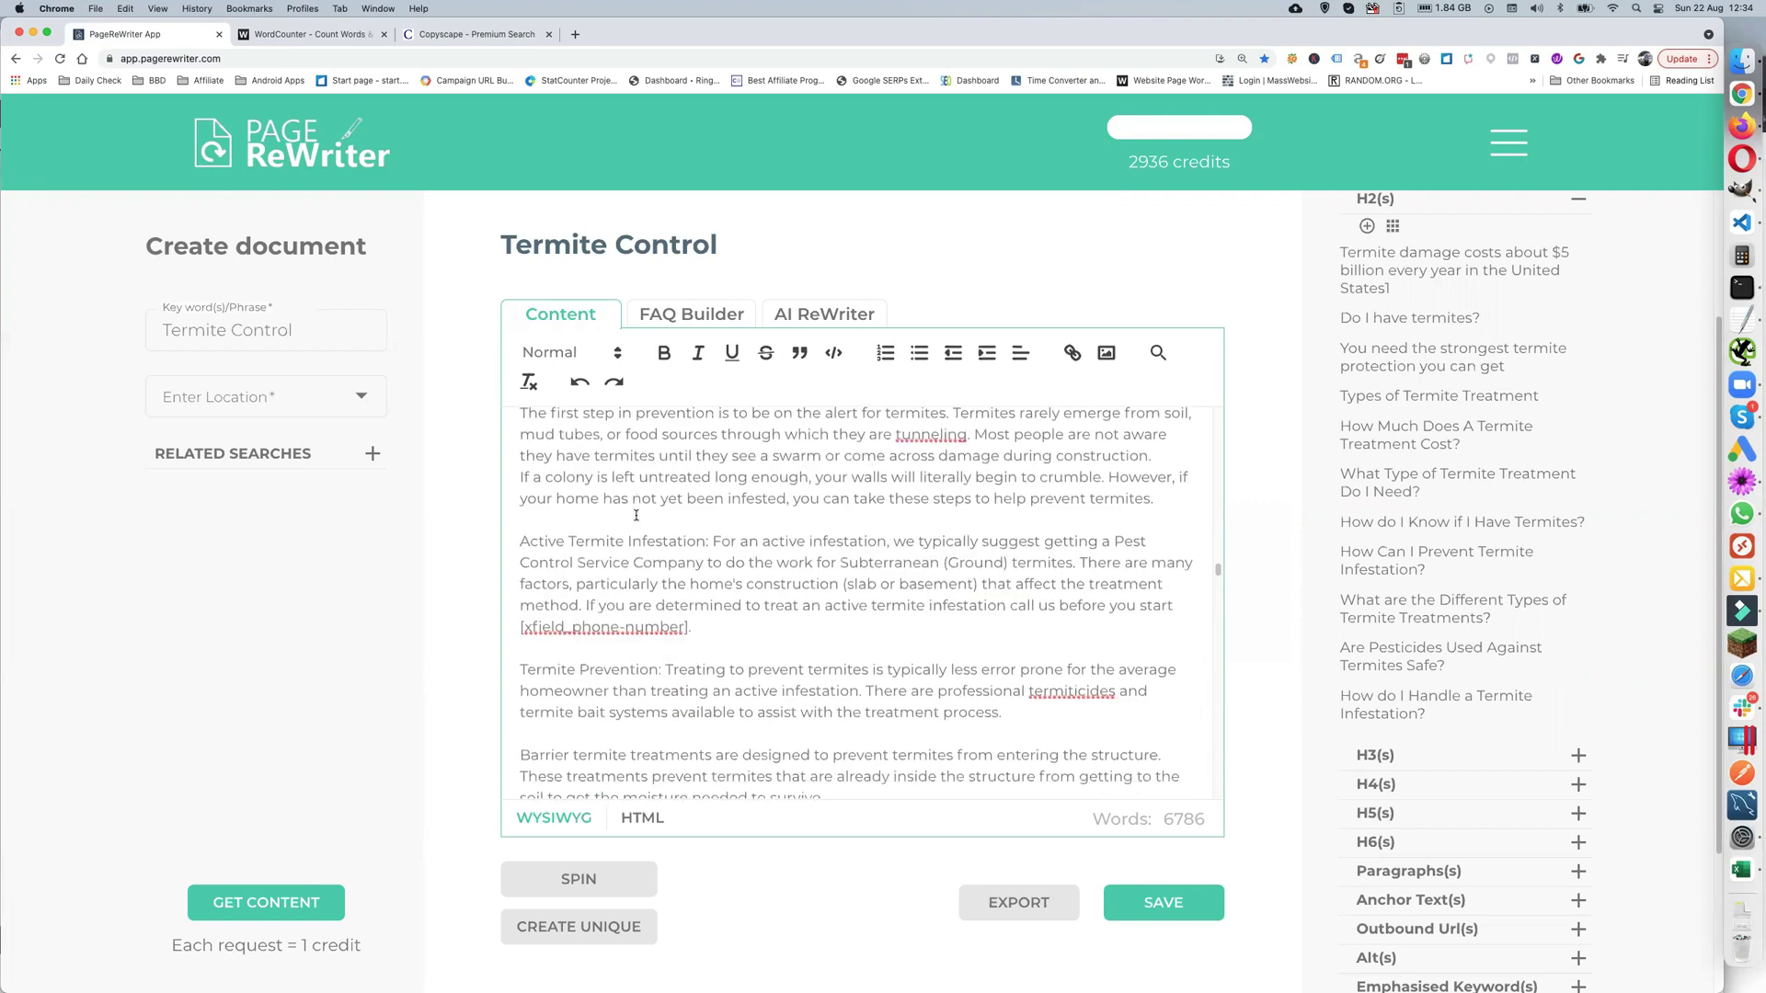
scroll(636, 515, "down", 10)
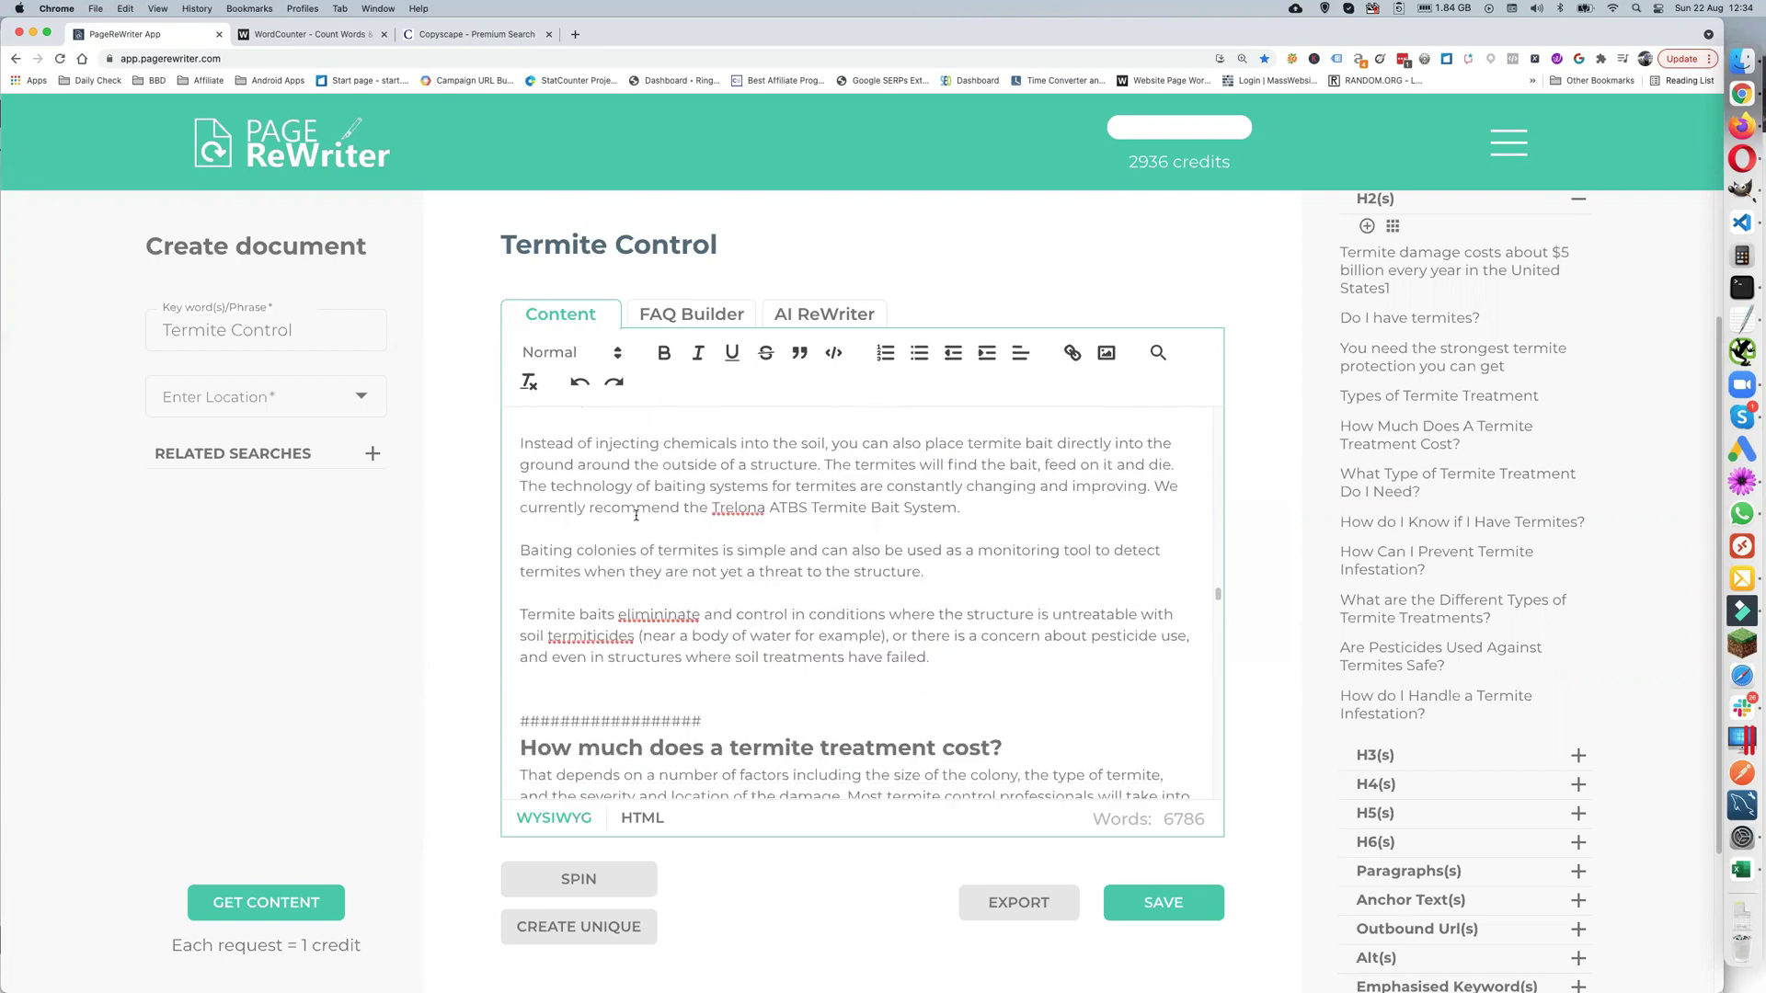
left_click(966, 565, "shift")
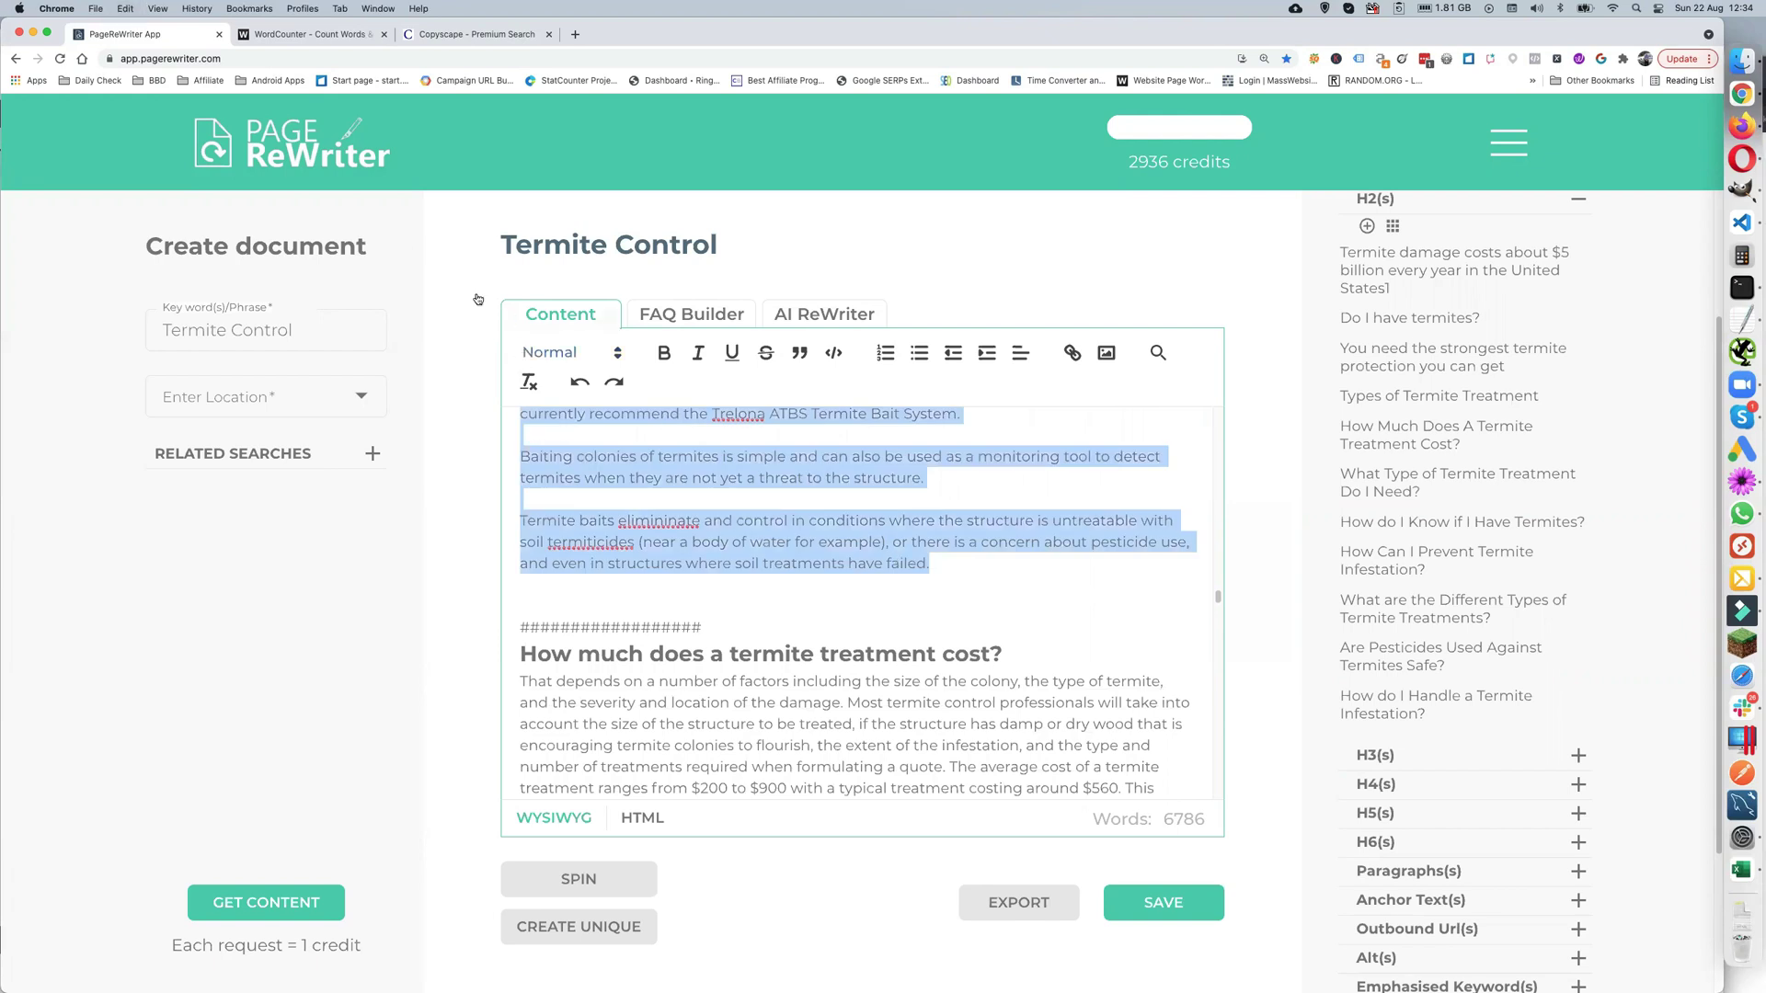
- Replace the text in WordCounter with the copied Termite Prevention text and check its word count
left_click(283, 35)
key("super+a")
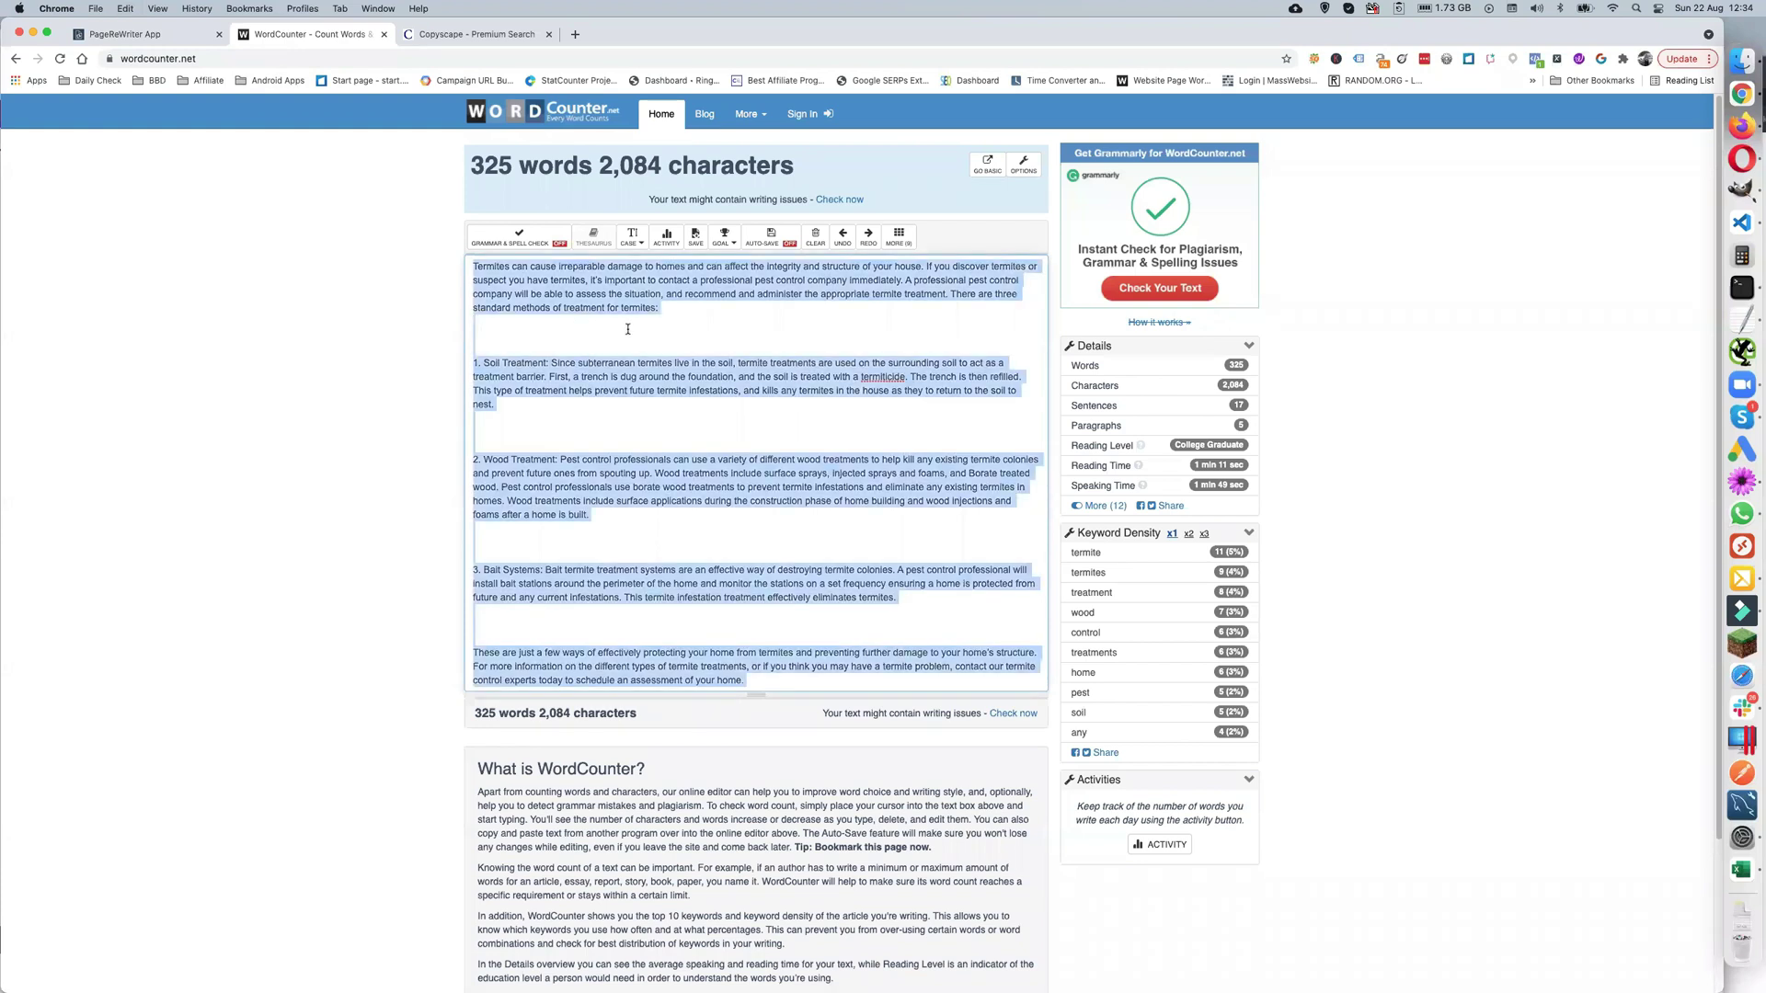
key("BackSpace")
key("super+v")
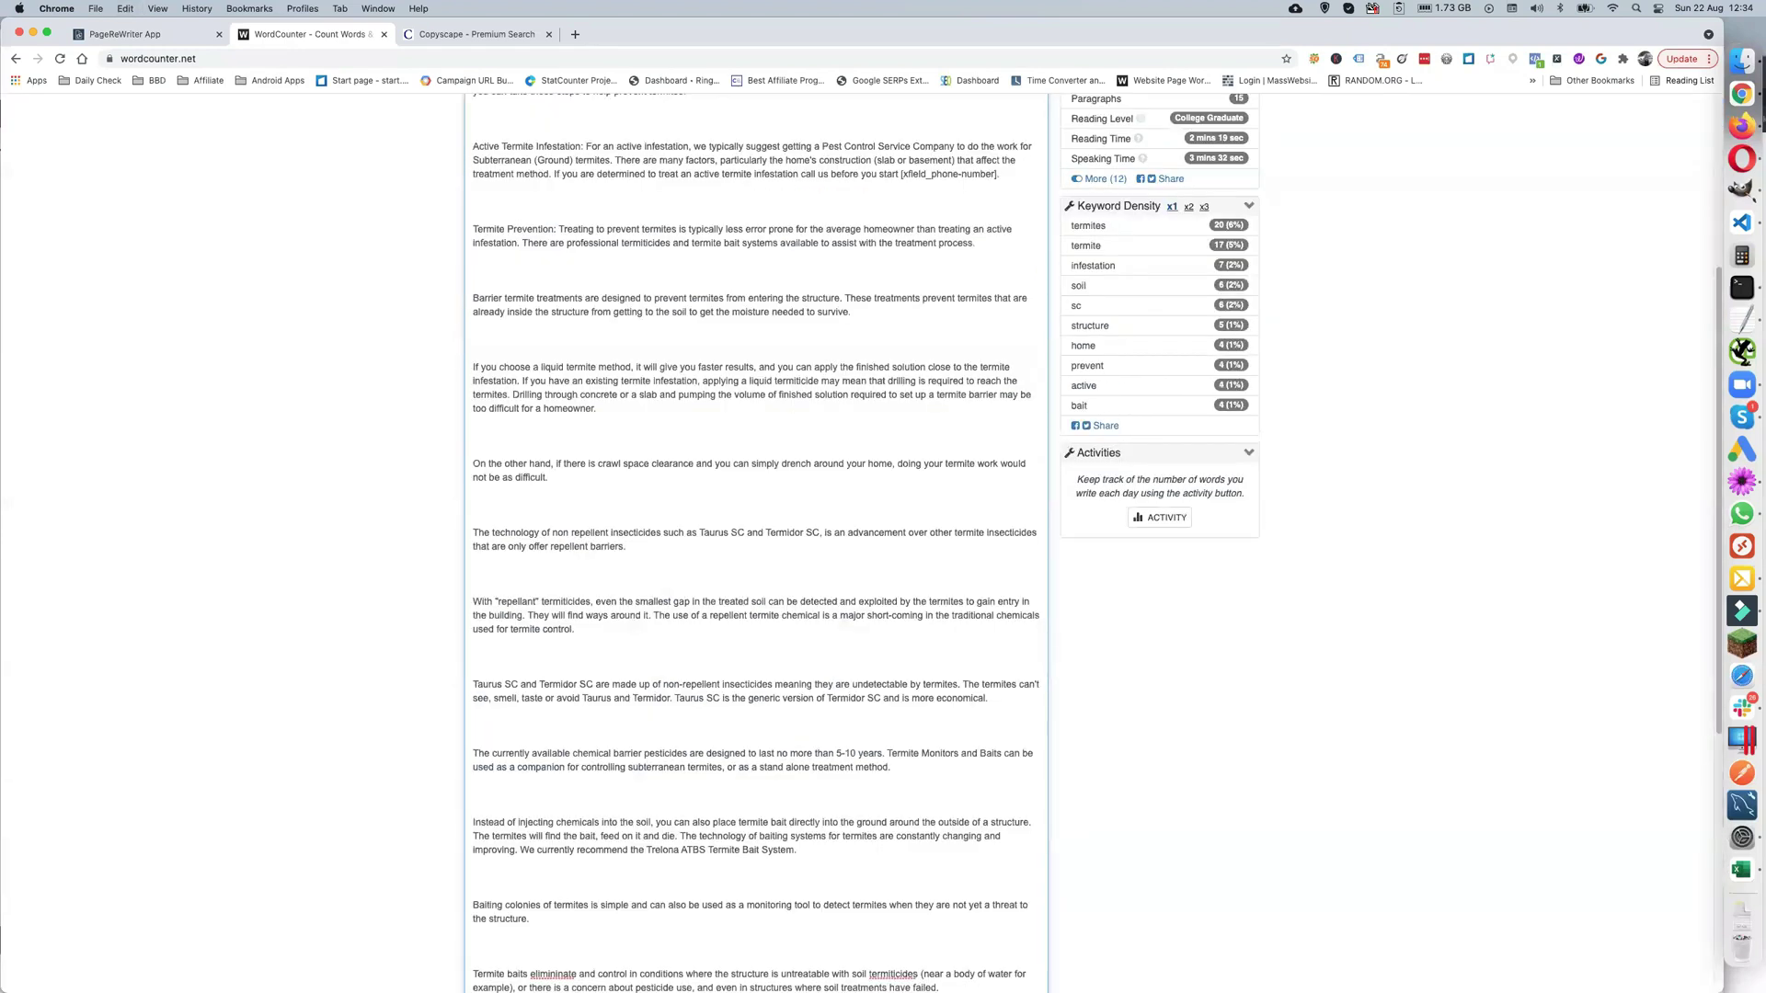
scroll(567, 294, "up", 4)
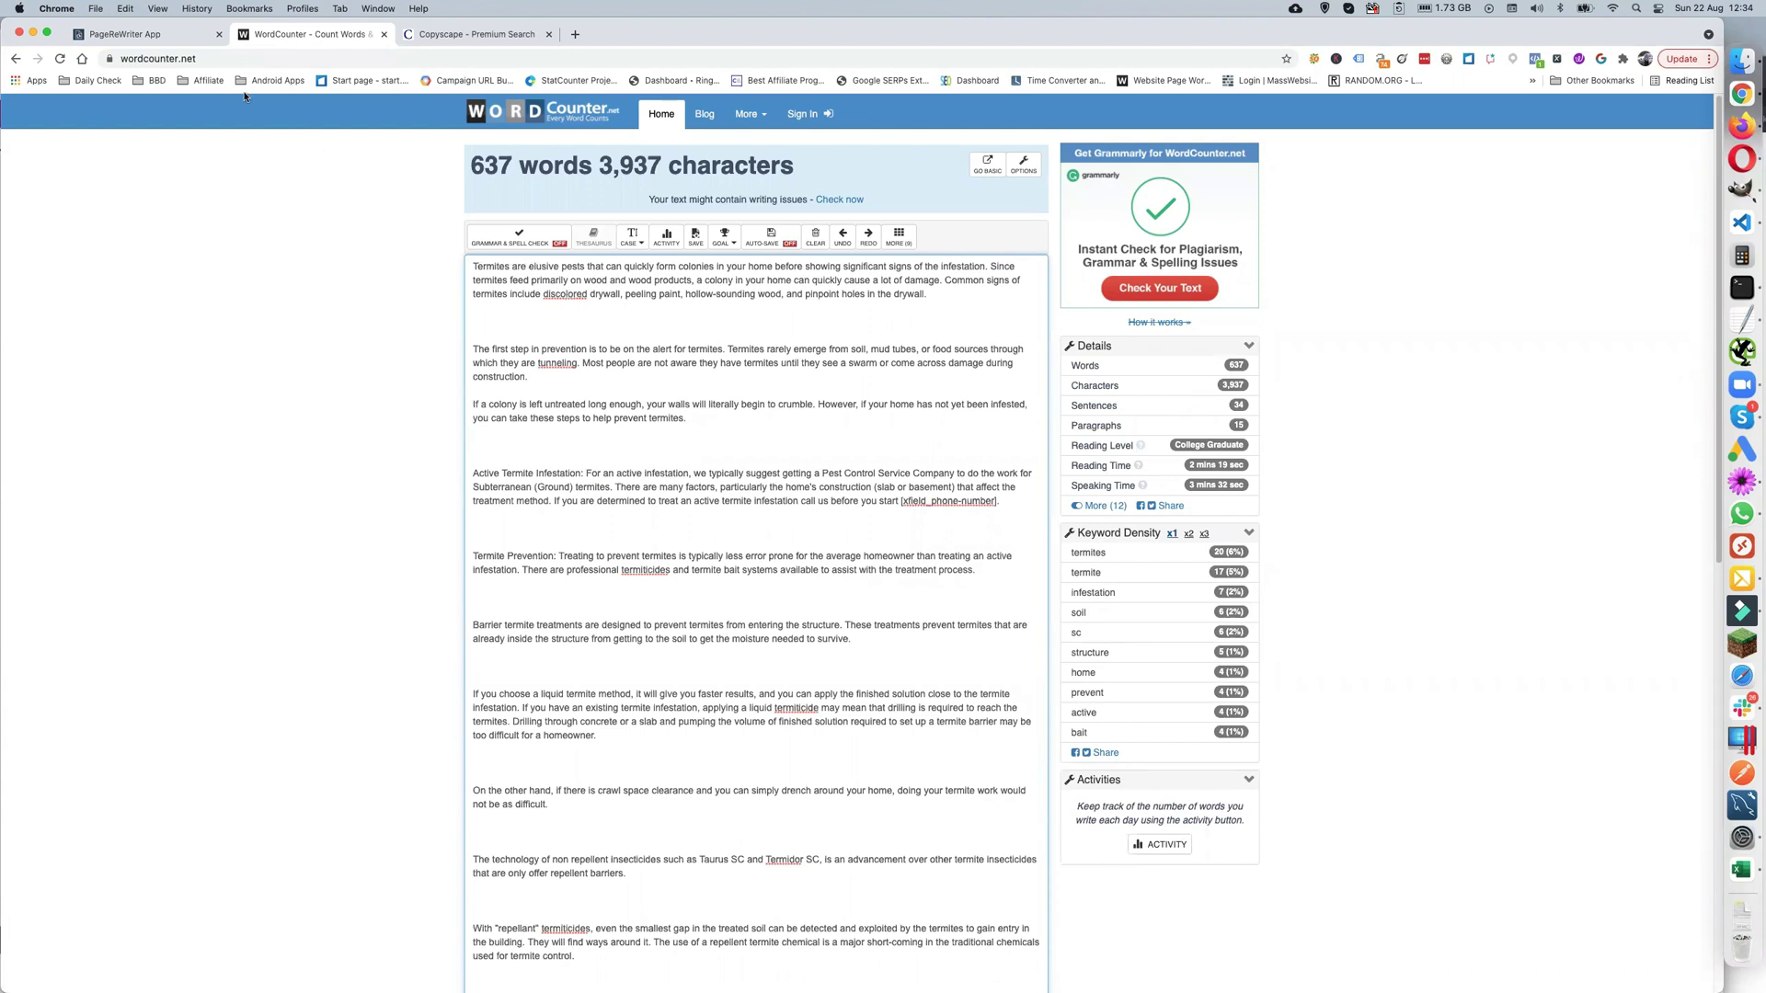
- In PageReWriter, copy the "How much does a termite treatment cost?" section through the paragraph ending "solution for your situation"
left_click(159, 37)
scroll(611, 717, "down", 1)
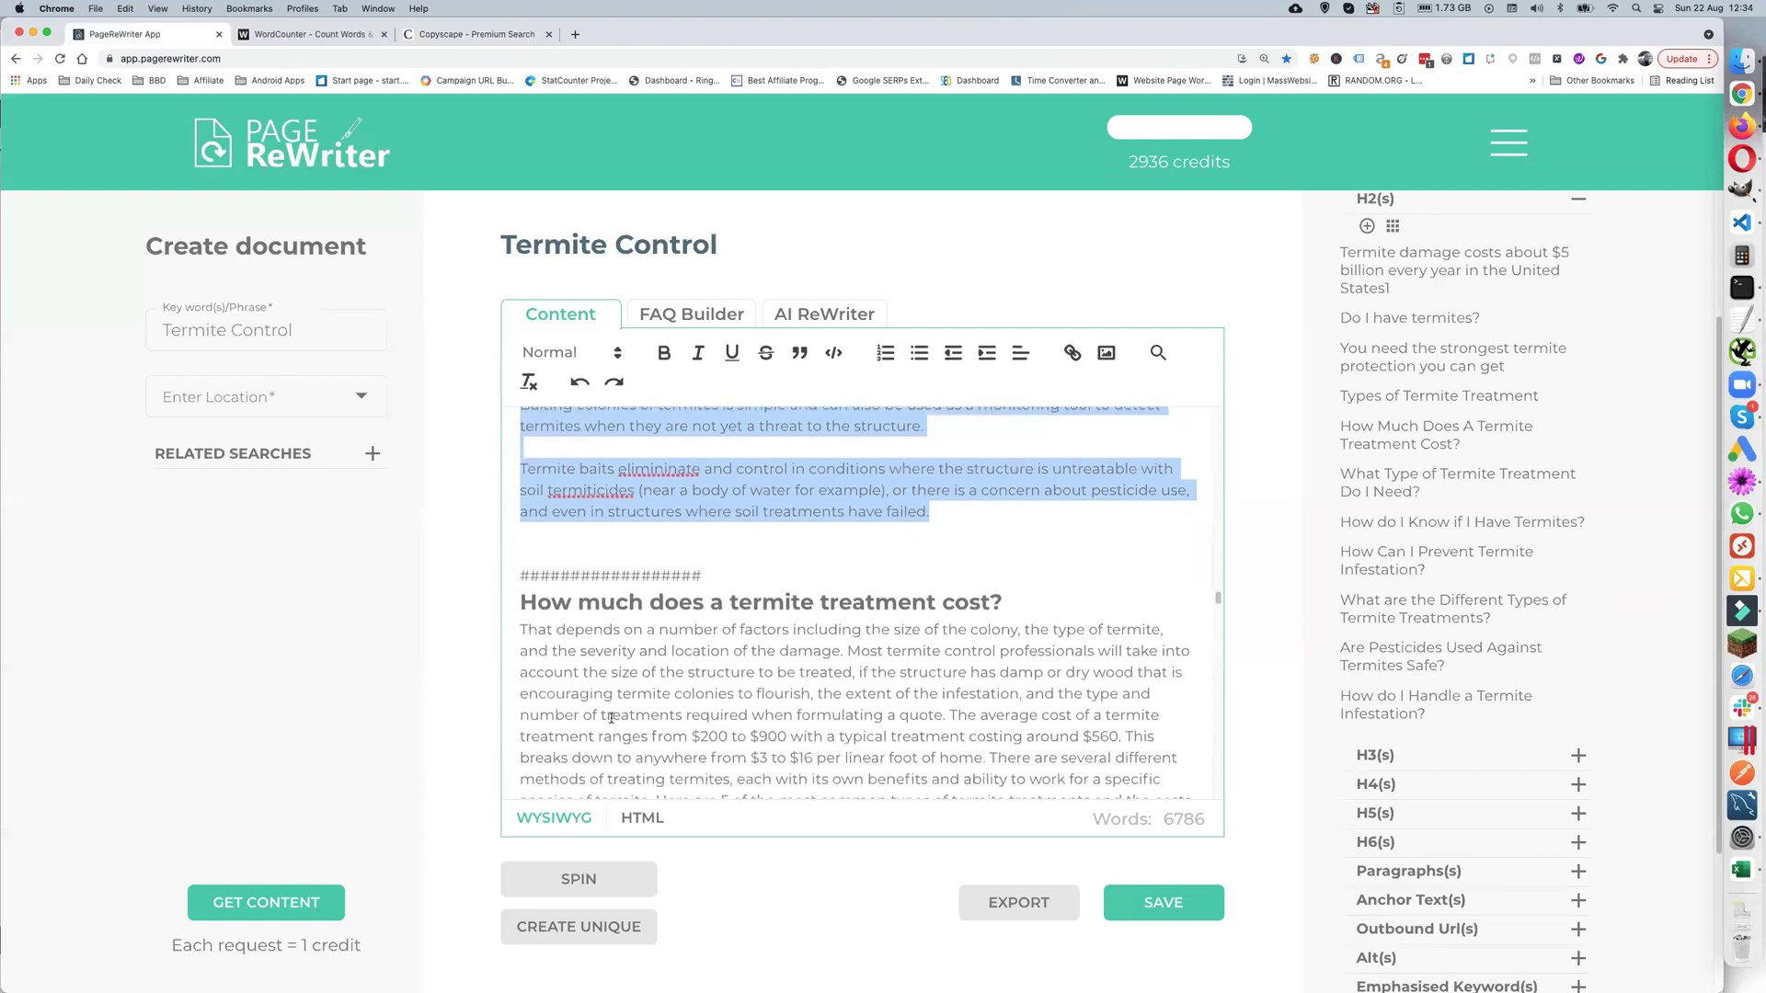
left_click(521, 605)
scroll(588, 680, "down", 5)
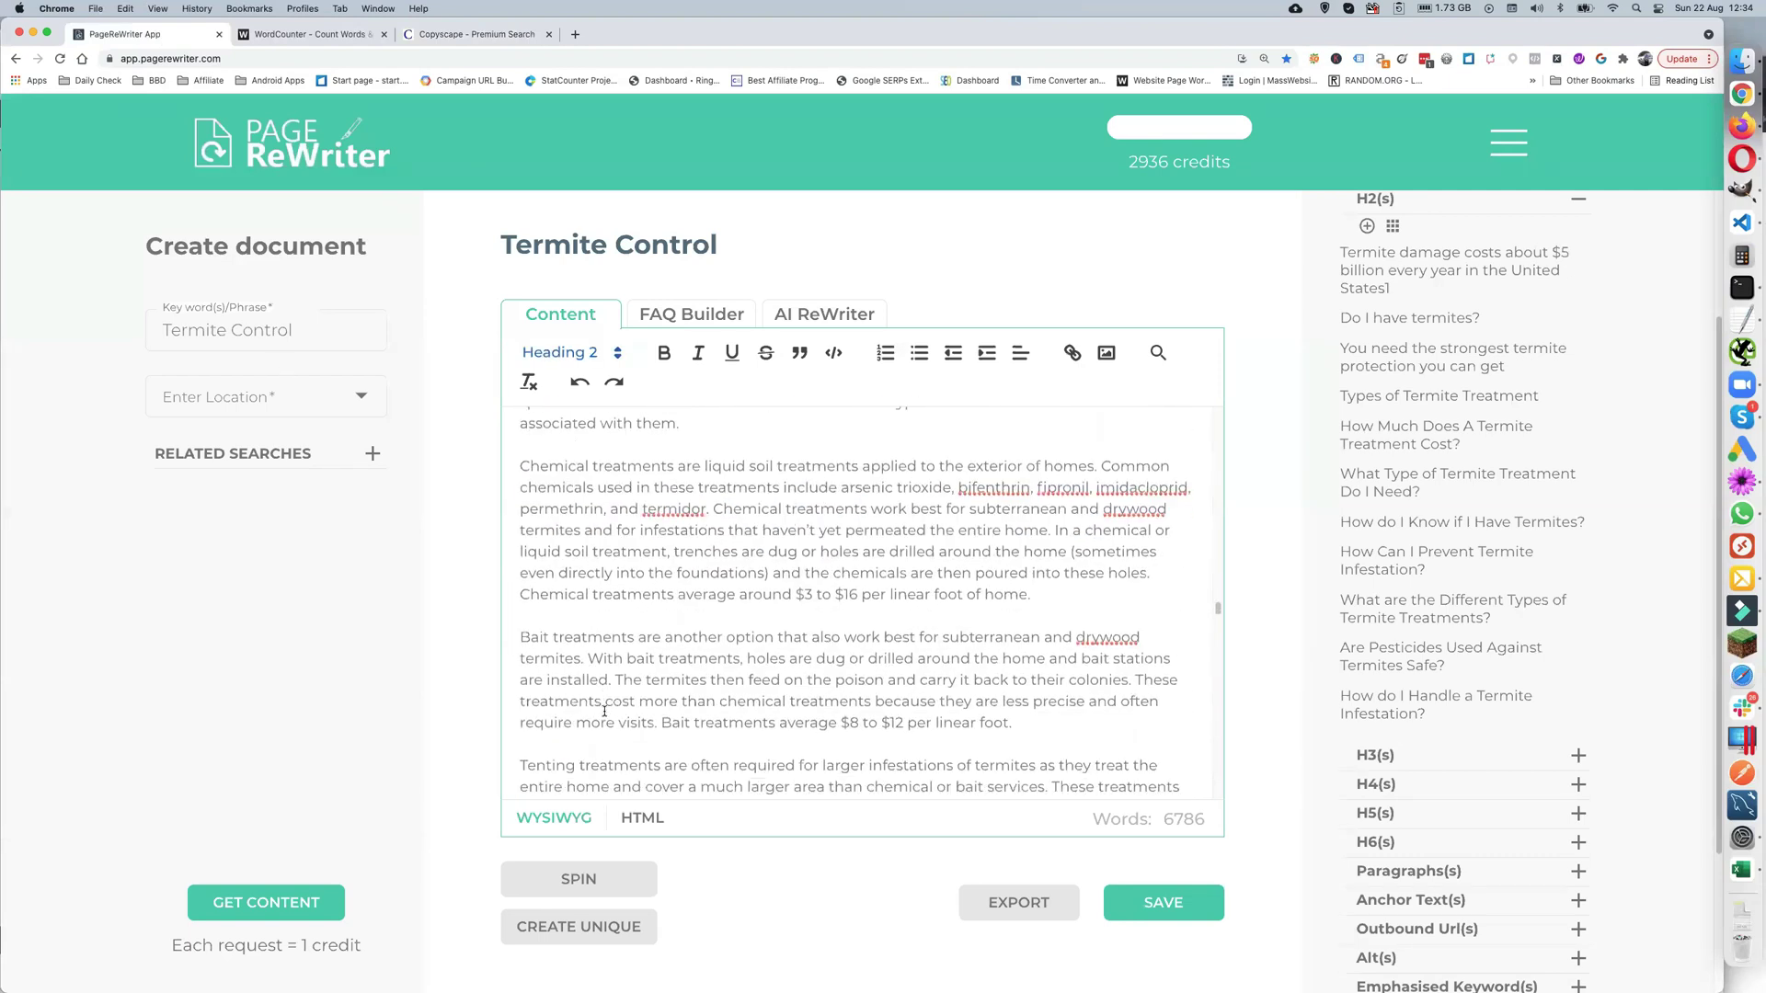
scroll(605, 711, "down", 10)
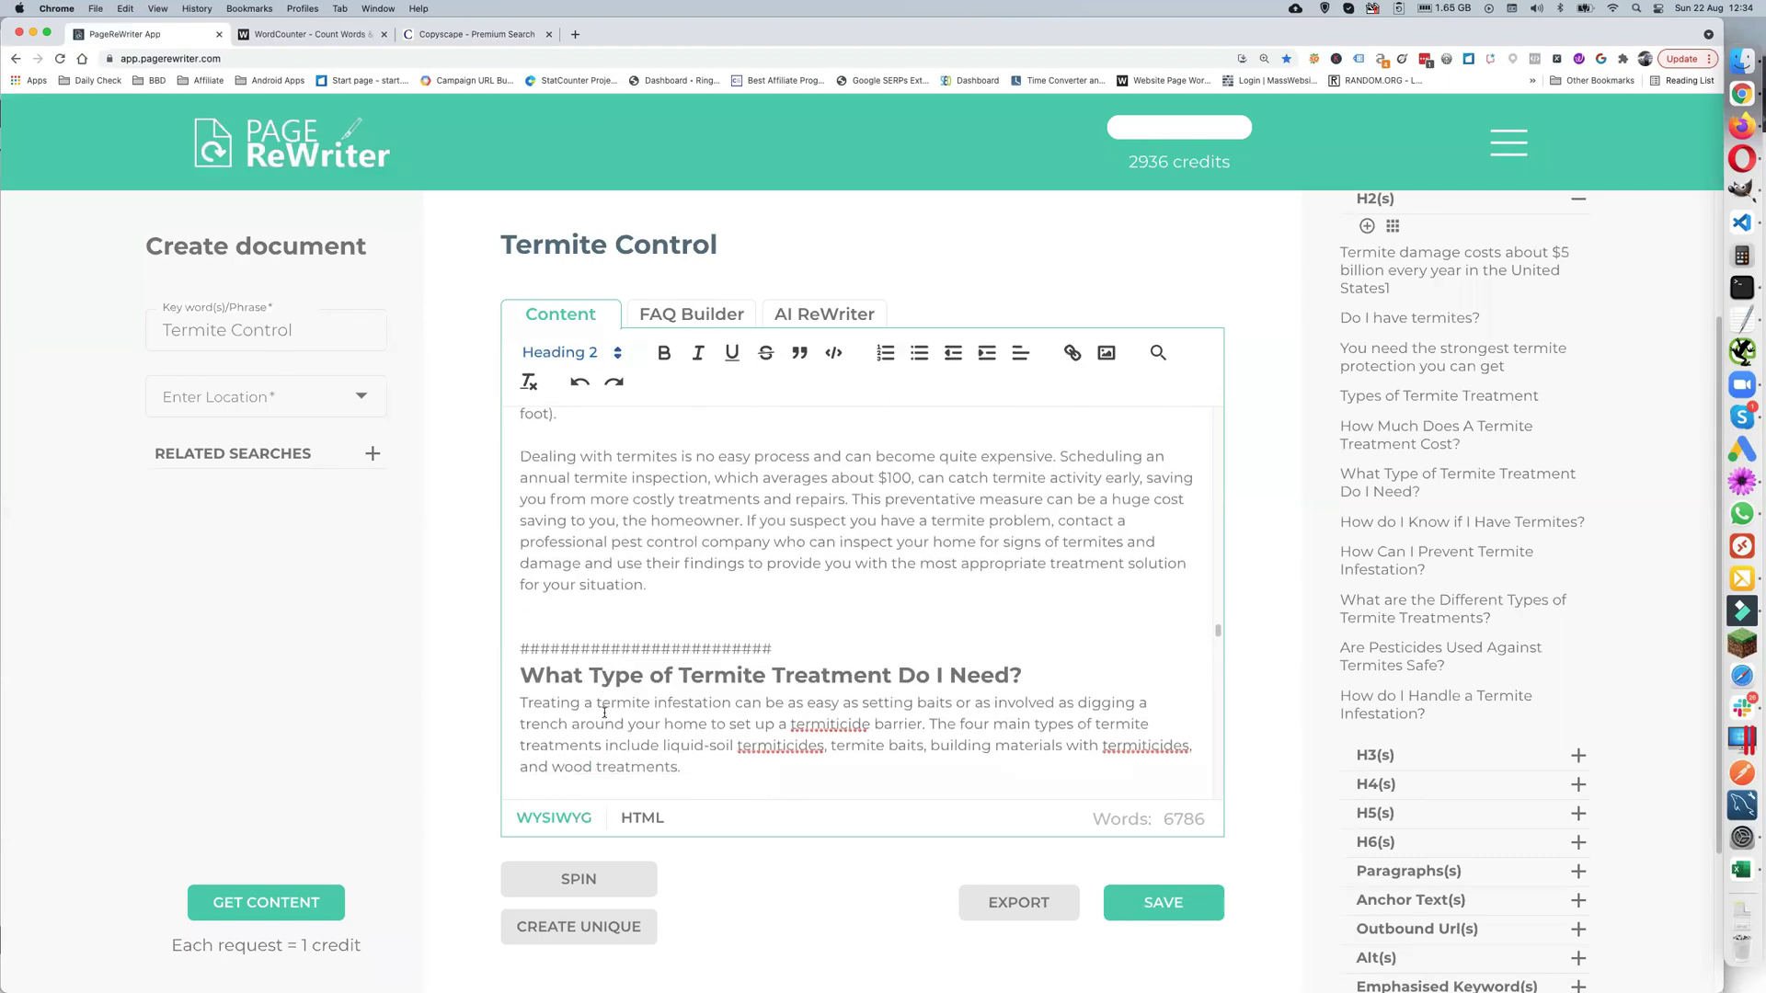
left_click(690, 585, "shift")
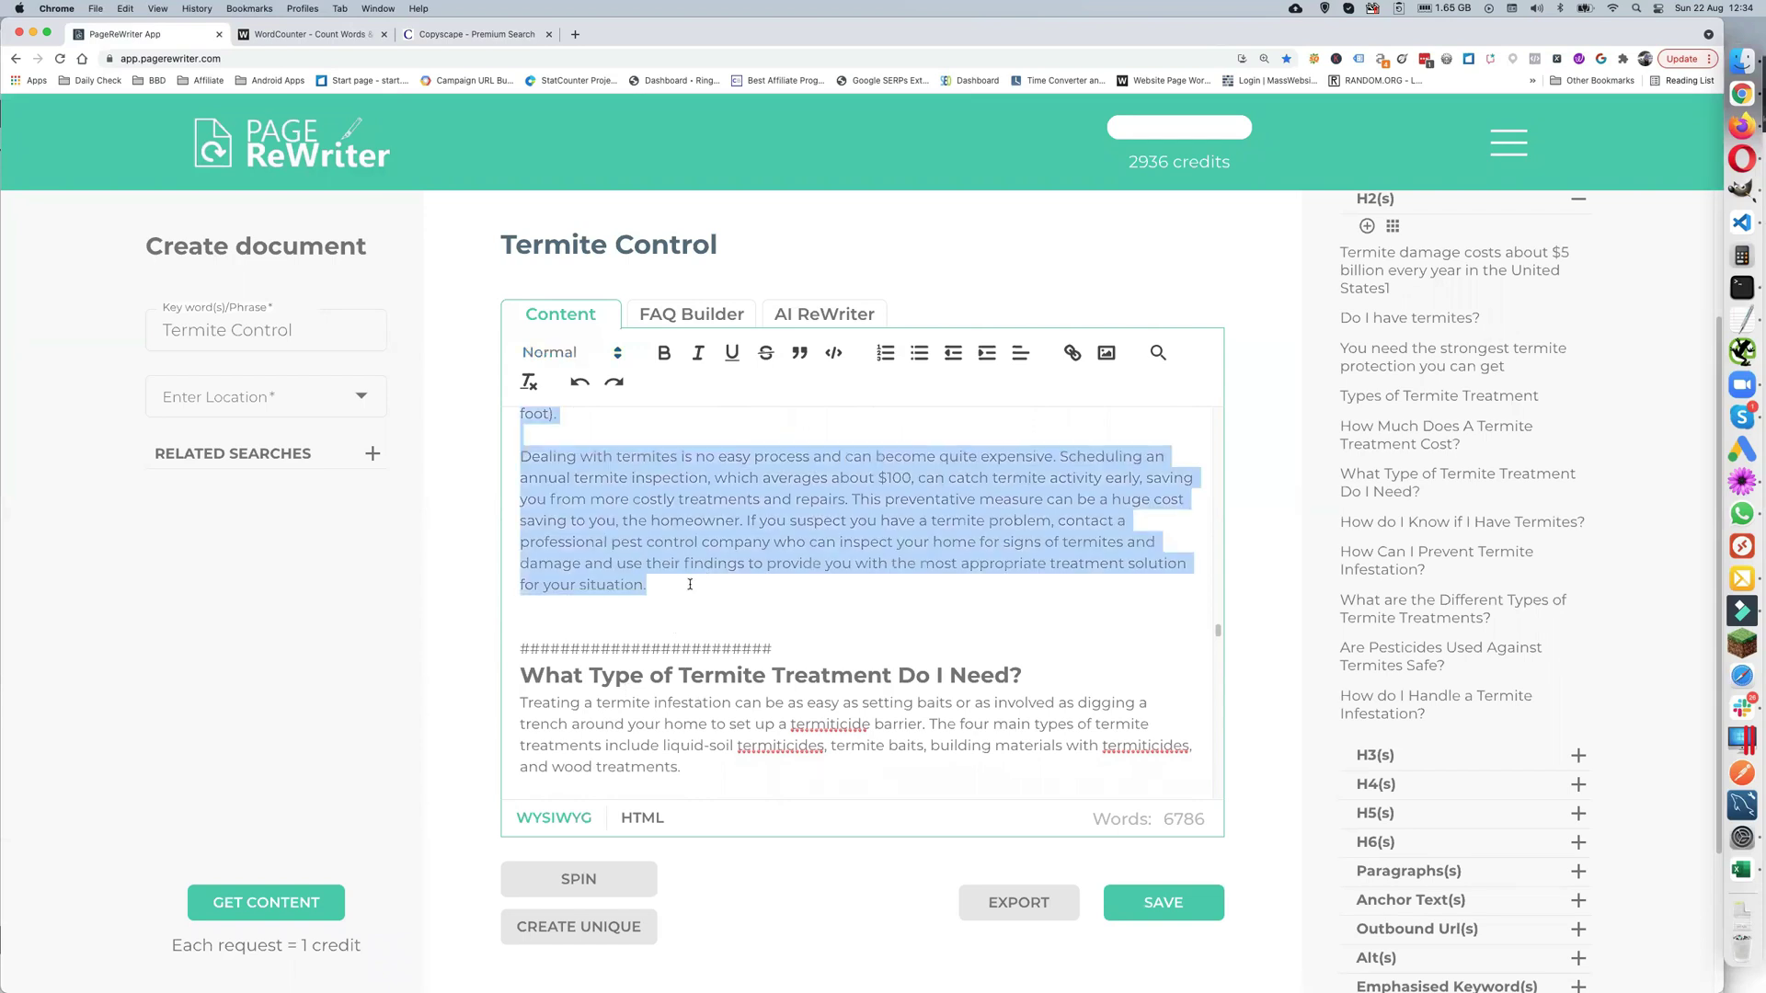
- Replace the text in WordCounter with the copied termite treatment cost section to check its word count
left_click(329, 37)
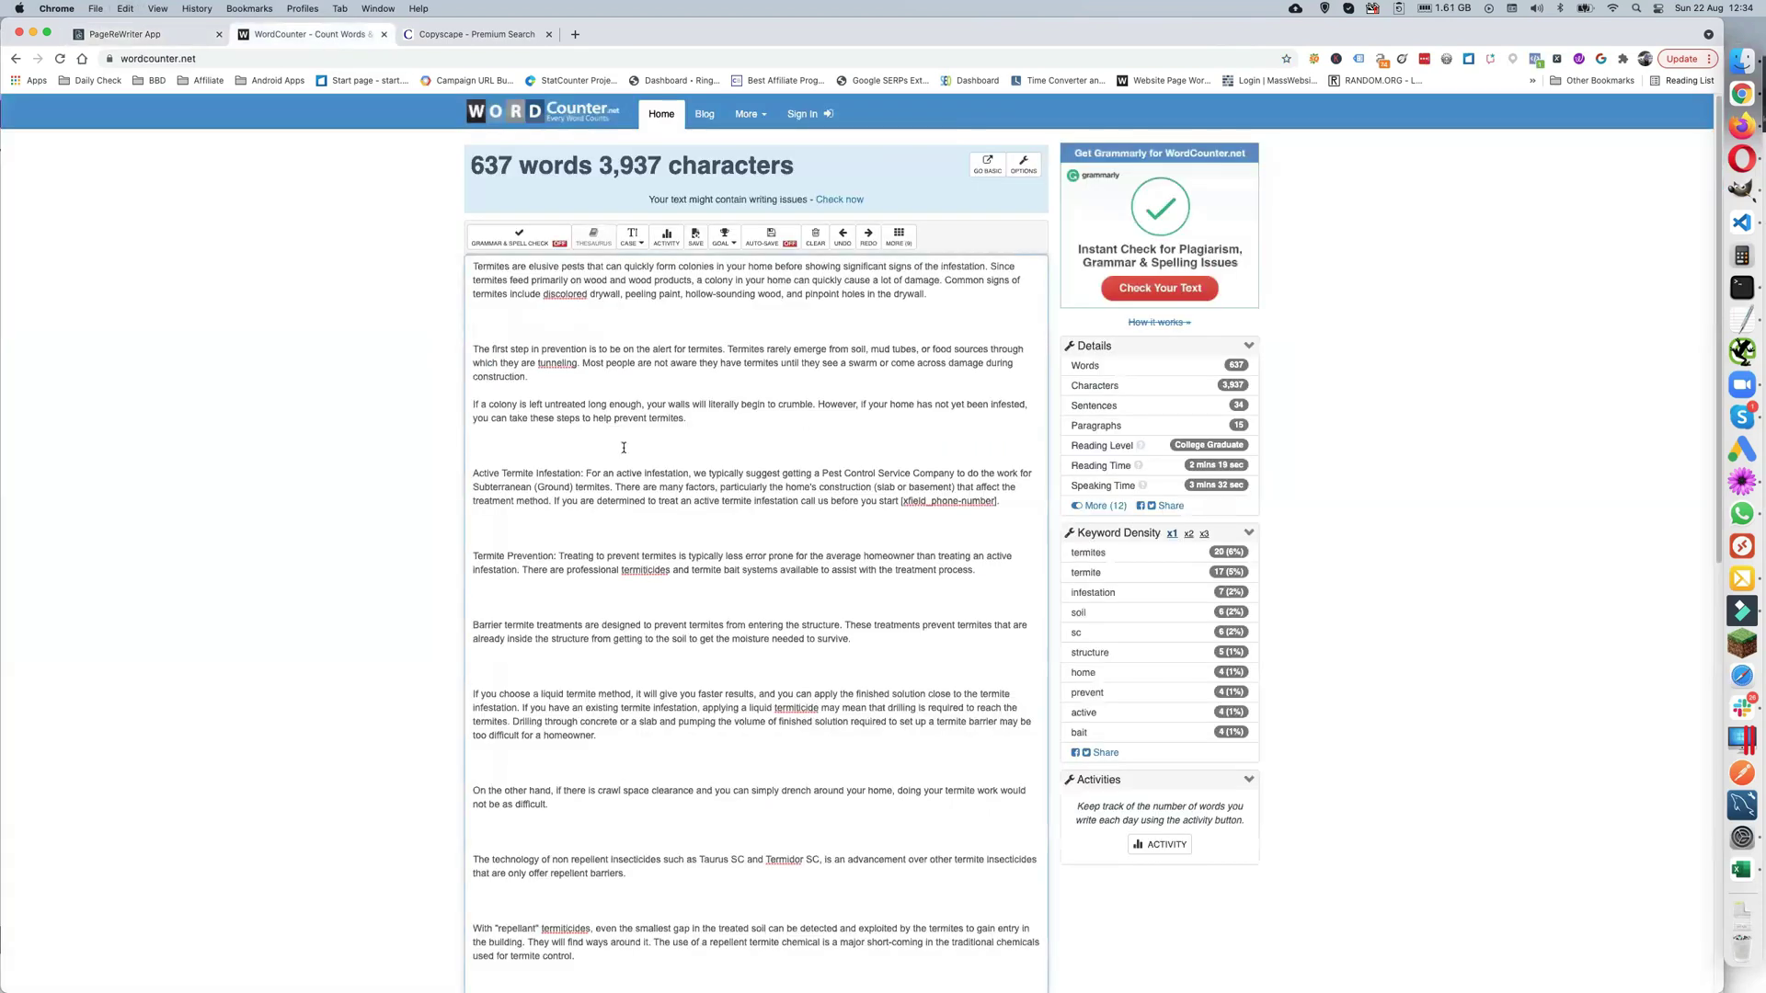
key("super+a")
key("BackSpace")
key("super+v")
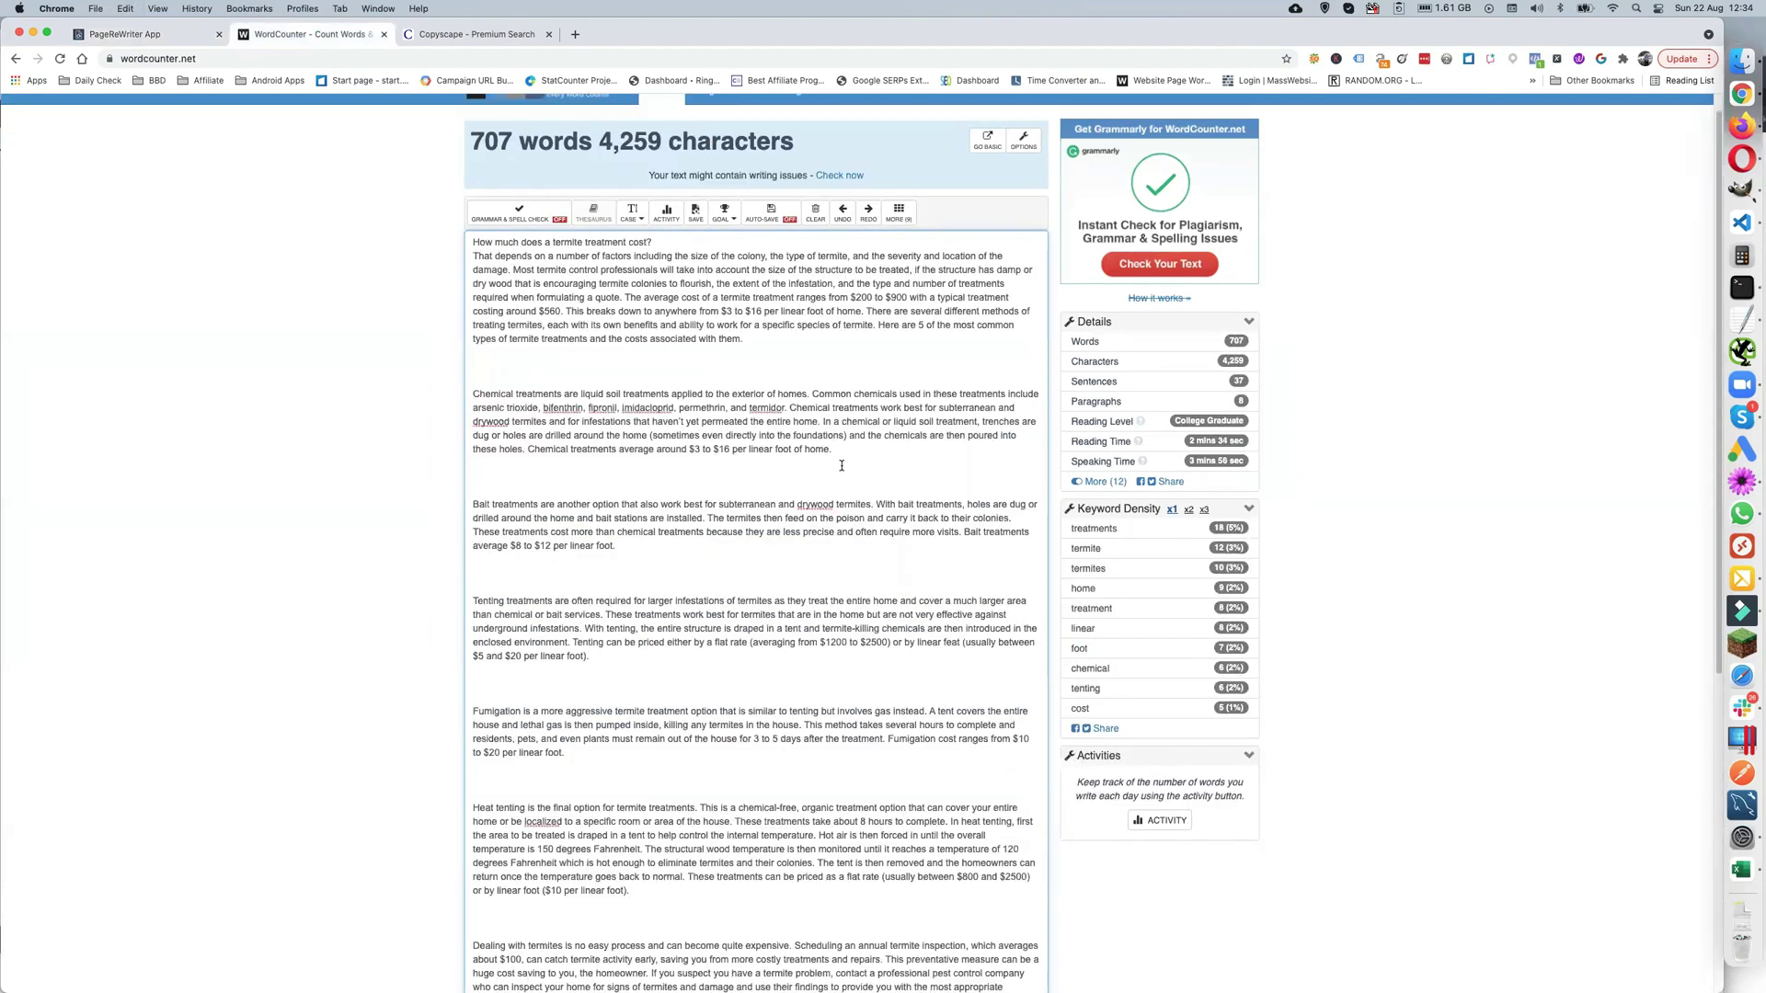
- In PageReWriter, copy the "What Type of Termite Treatment Do I Need?" section through "extensive security", excluding the BobVila.com disclosure
left_click(150, 34)
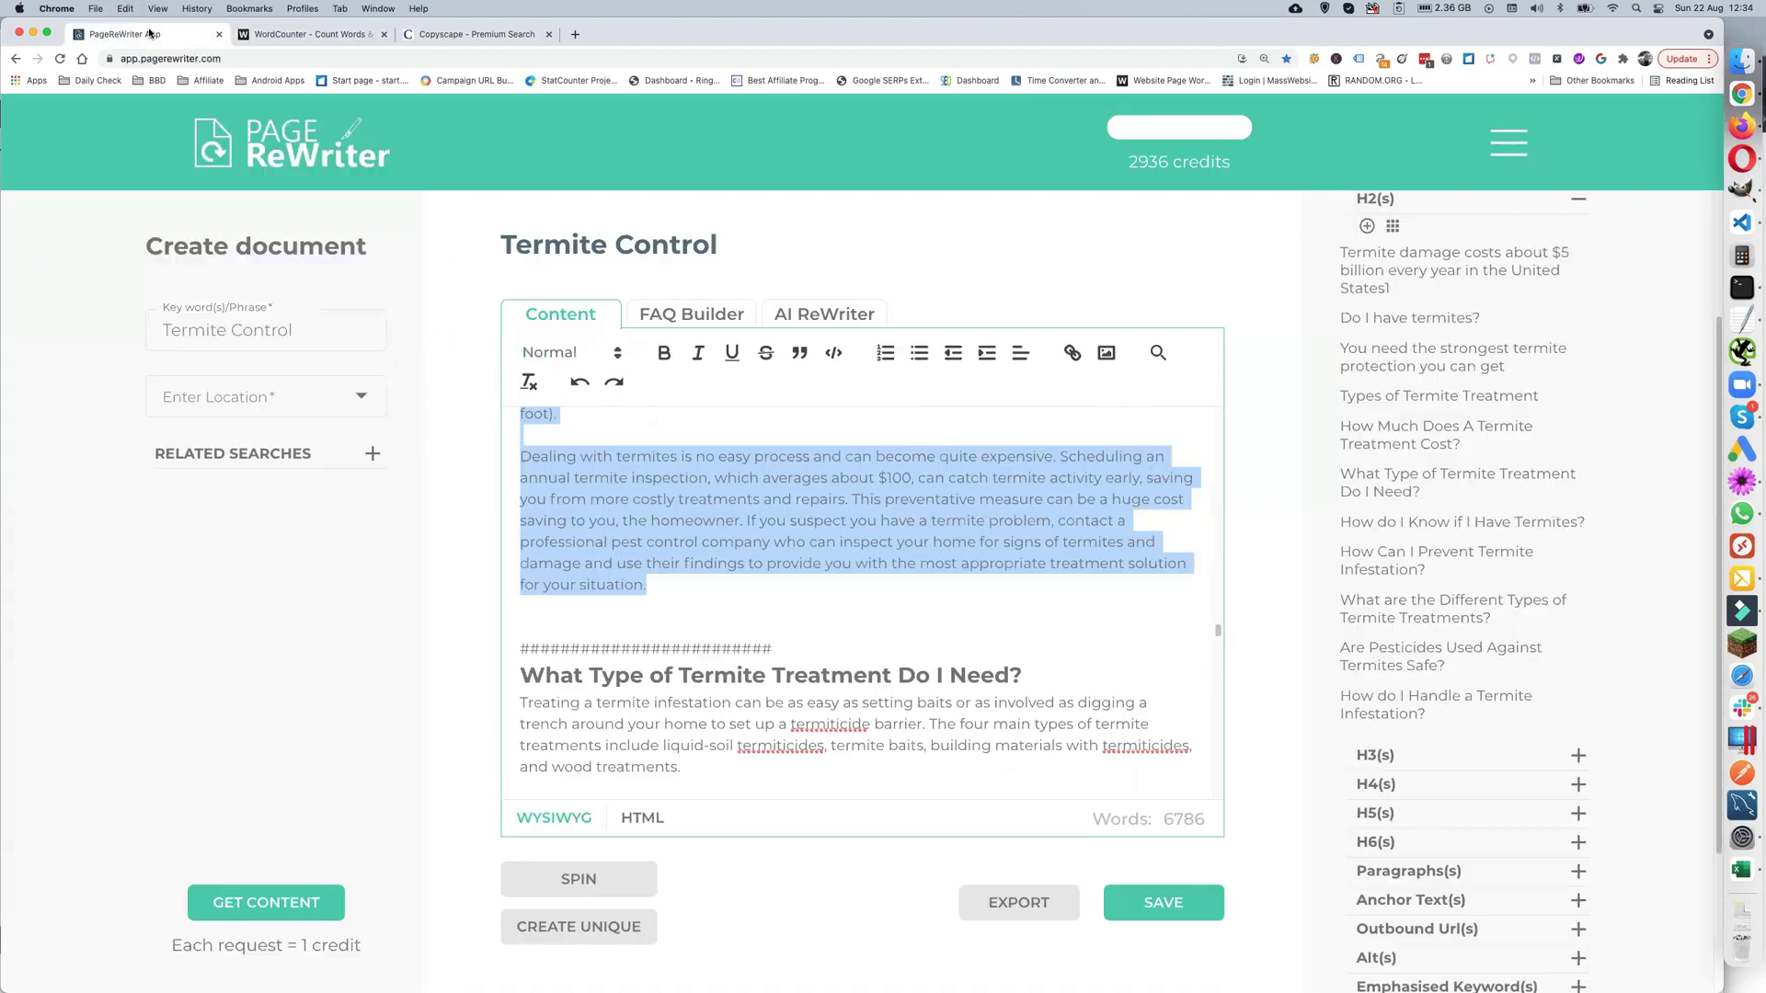
scroll(508, 584, "down", 3)
left_click(529, 485)
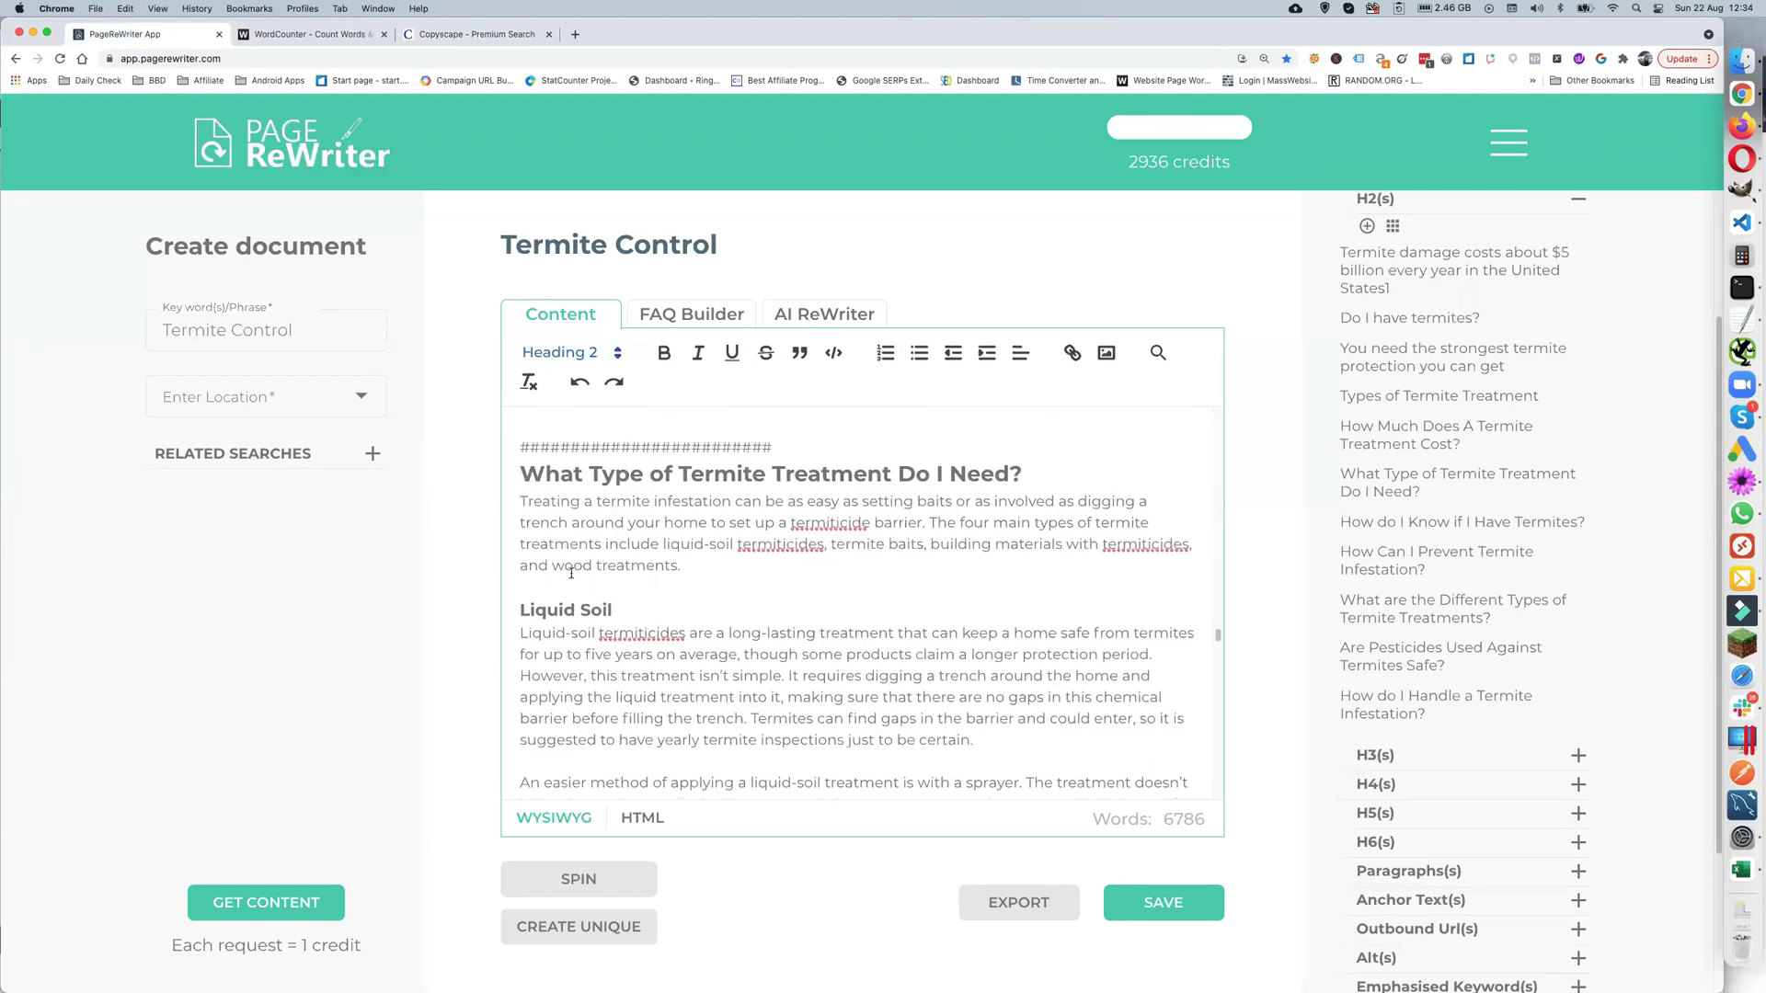
scroll(571, 572, "down", 15)
scroll(598, 606, "down", 20)
scroll(599, 606, "down", 8)
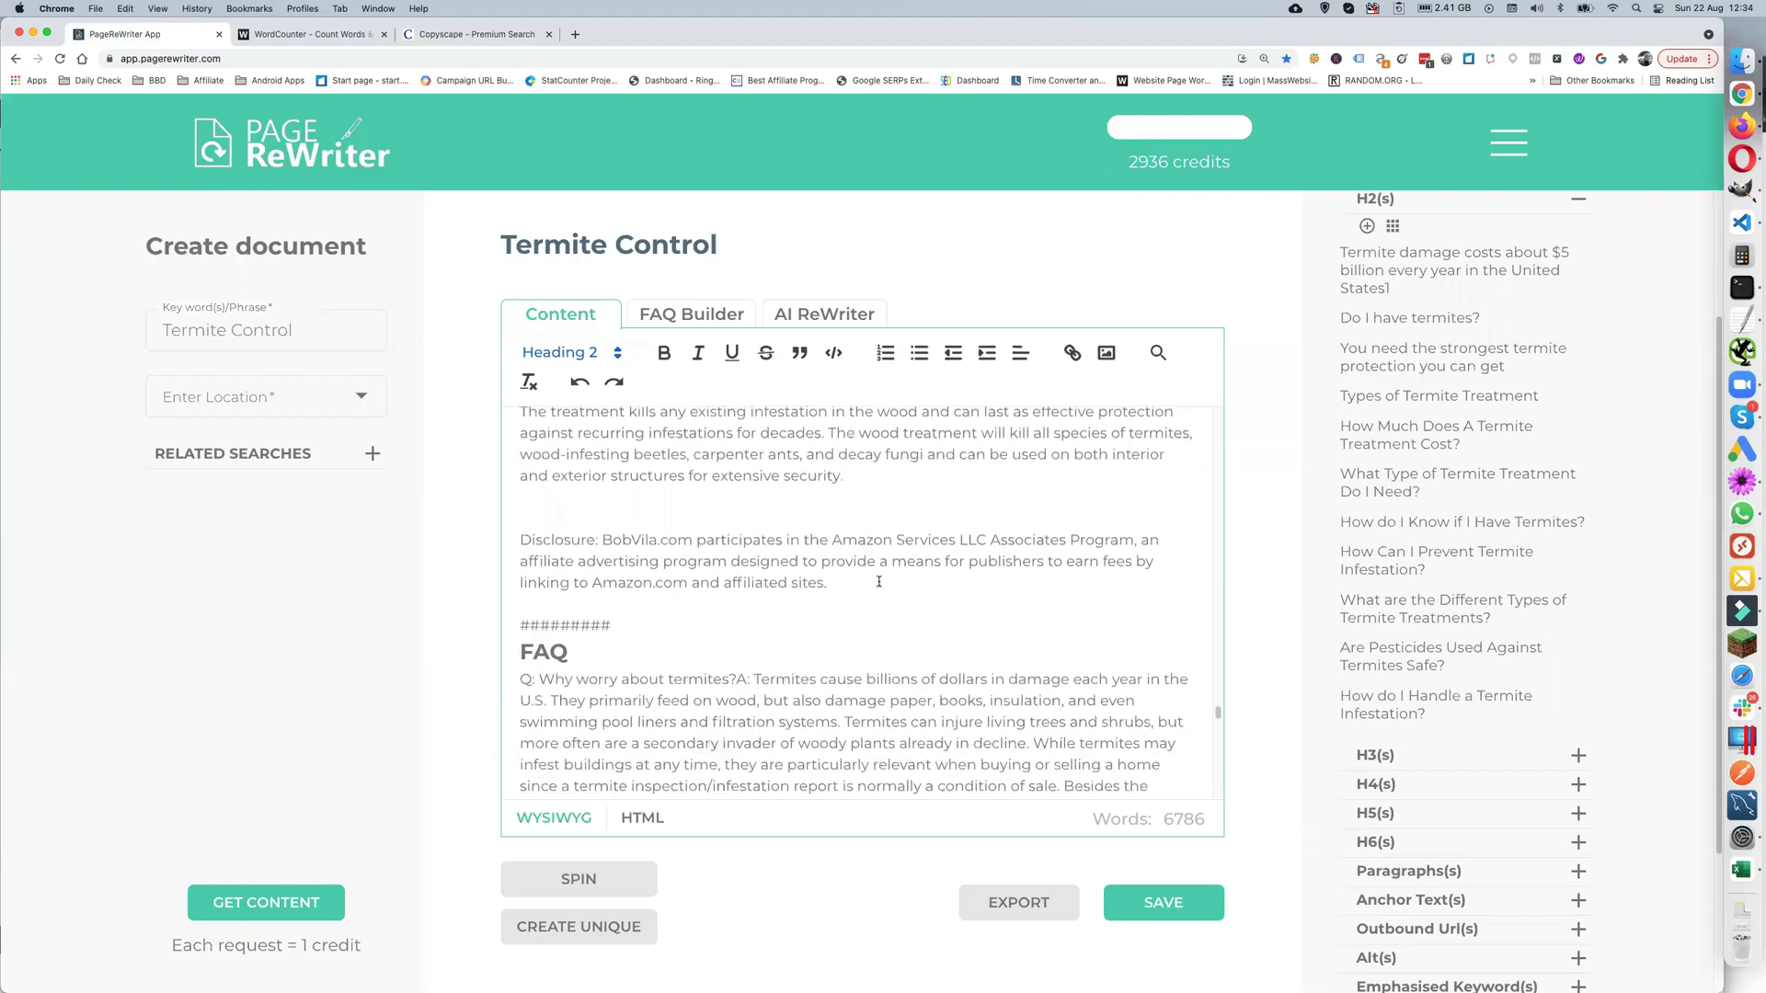
left_click(879, 581, "shift")
left_click(881, 475, "shift")
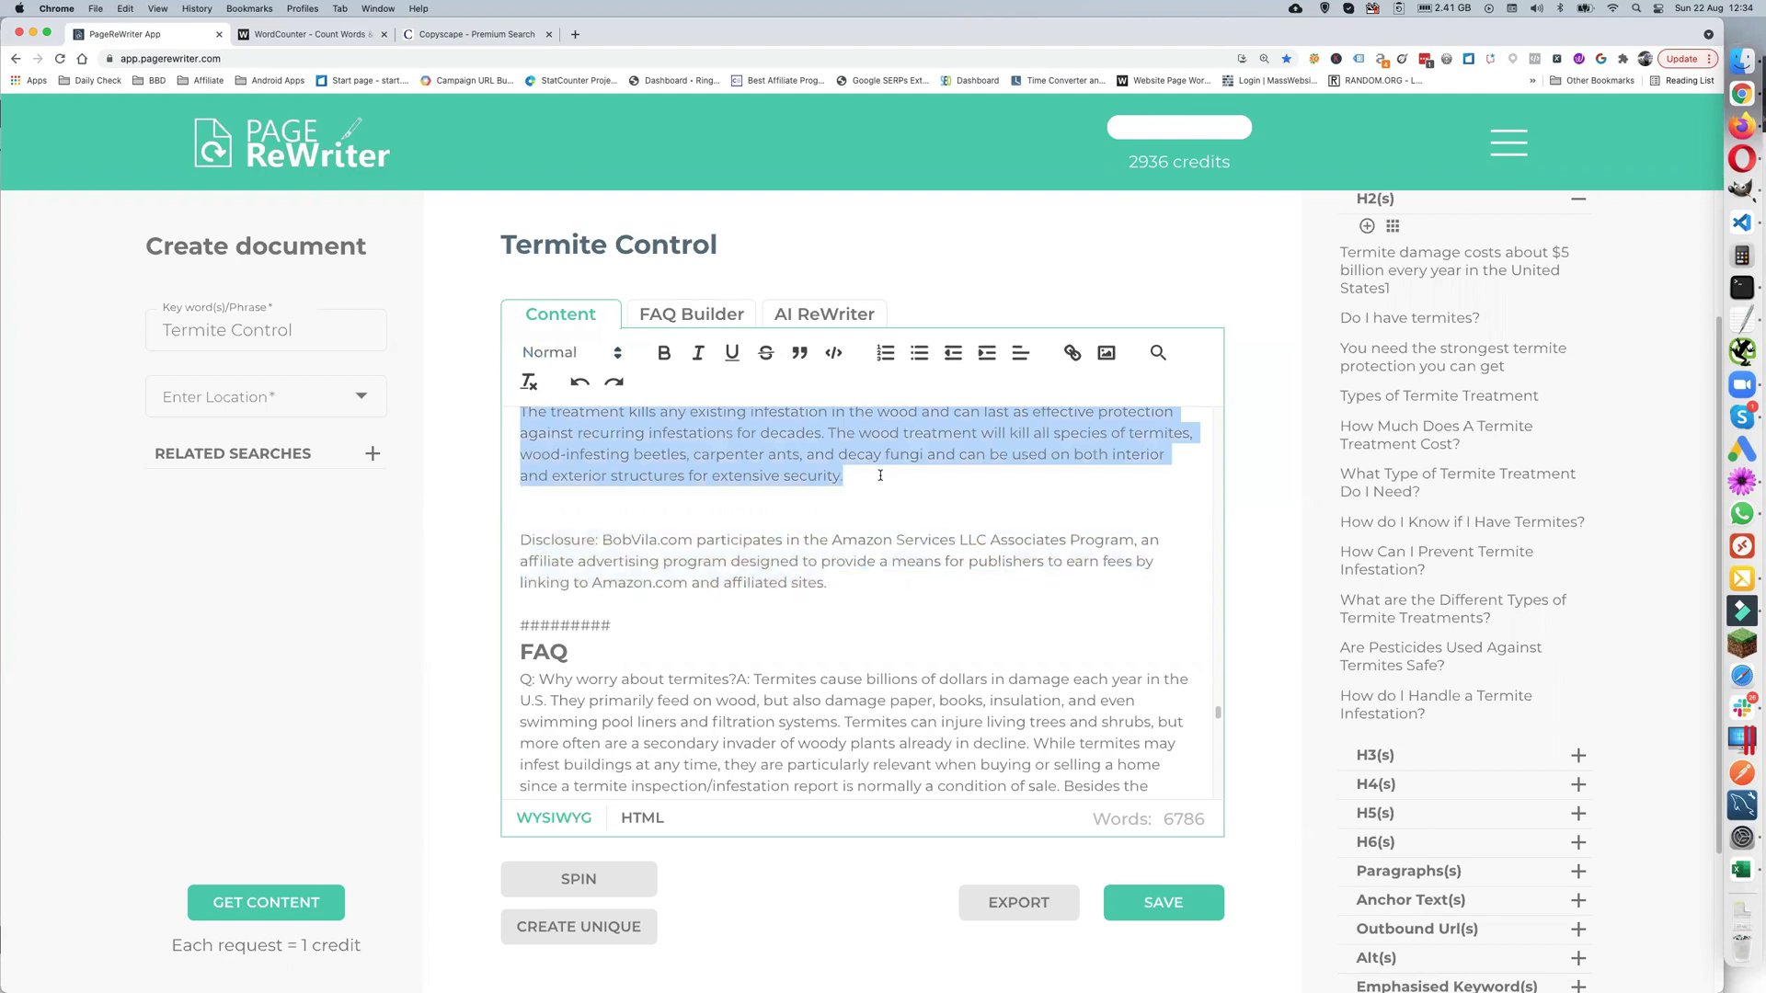
- Replace the text in WordCounter with the copied "What Type of Termite Treatment Do I Need?" section and check its word count
left_click(308, 34)
key("super+a")
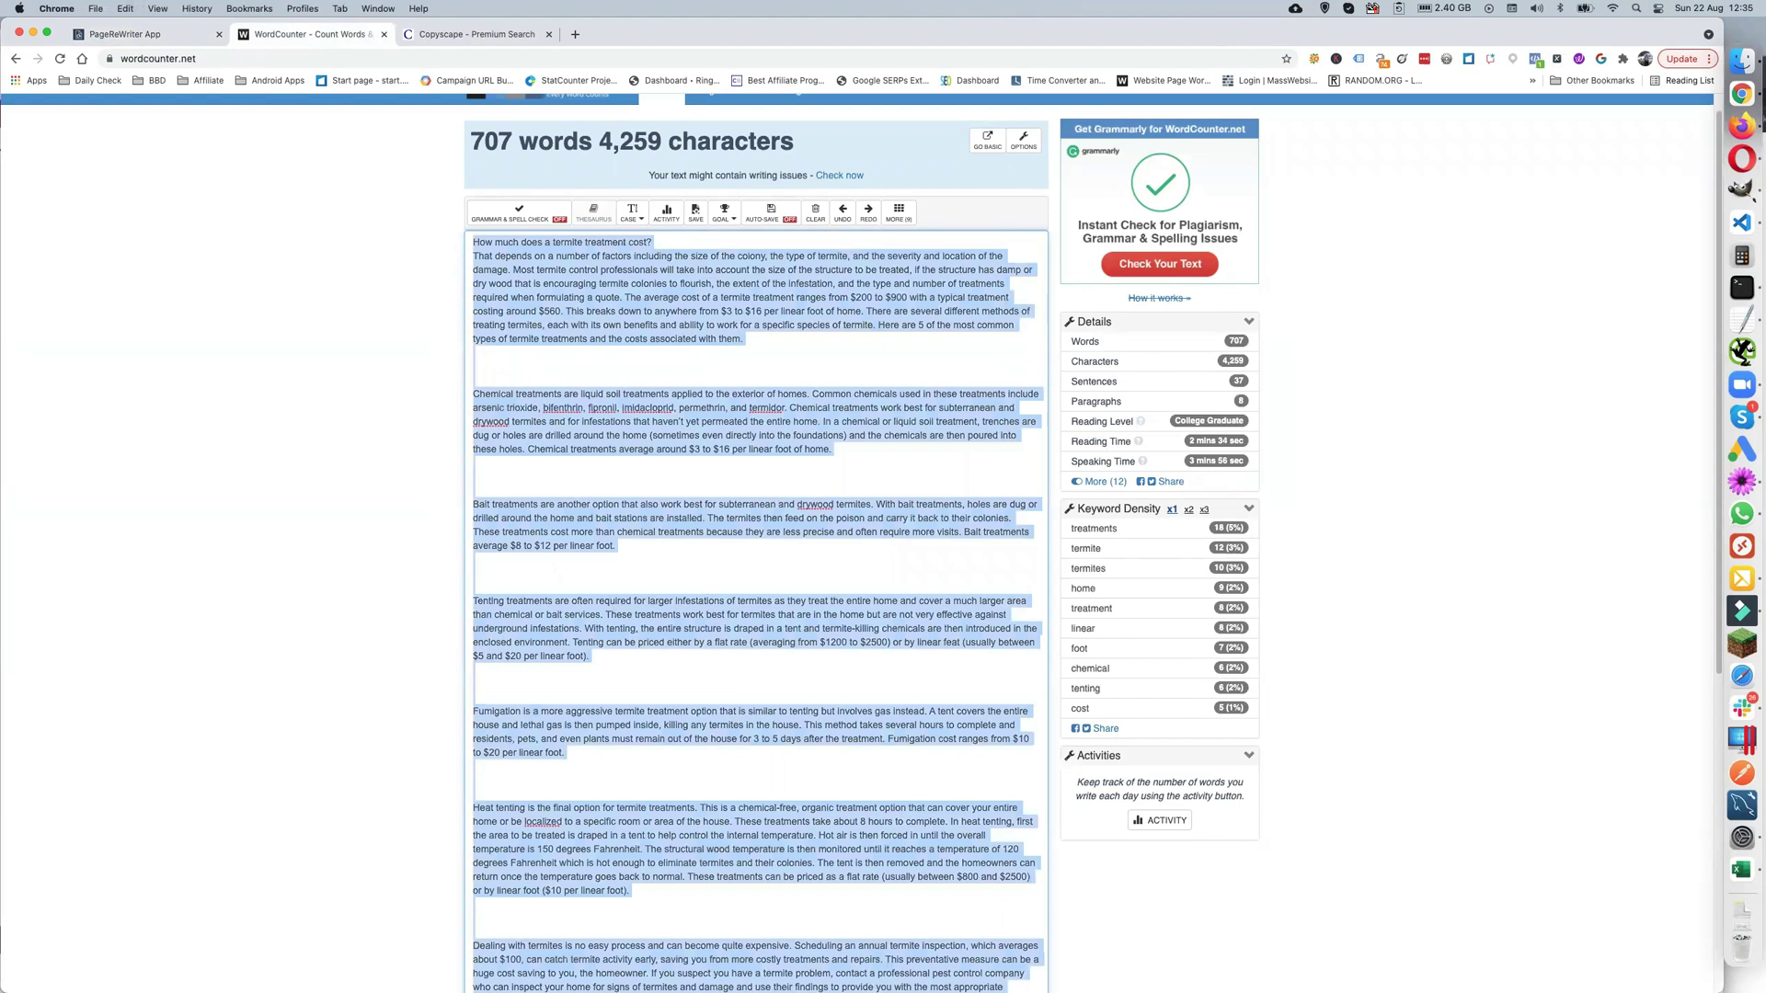
key("BackSpace")
key("super+v")
scroll(751, 504, "up", 15)
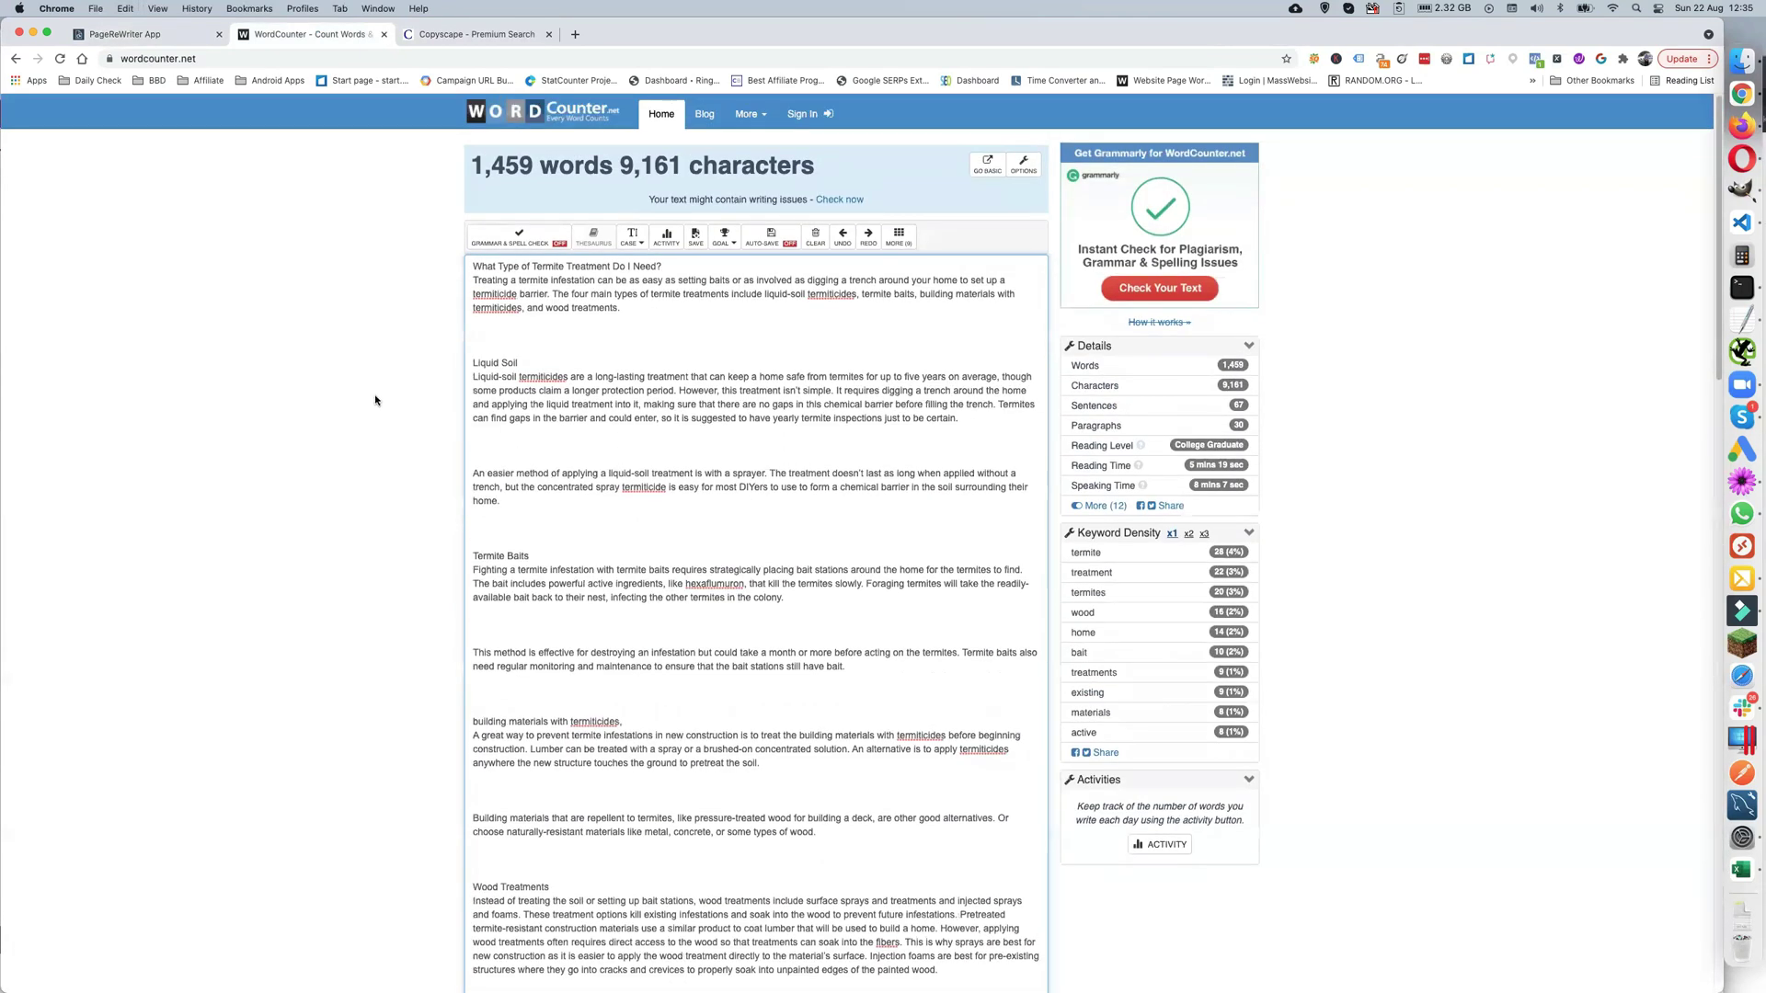
- In PageReWriter, copy the main content from "Termite damage costs about $5 billion" through "extensive security", just above Termite Treatment 2
left_click(138, 37)
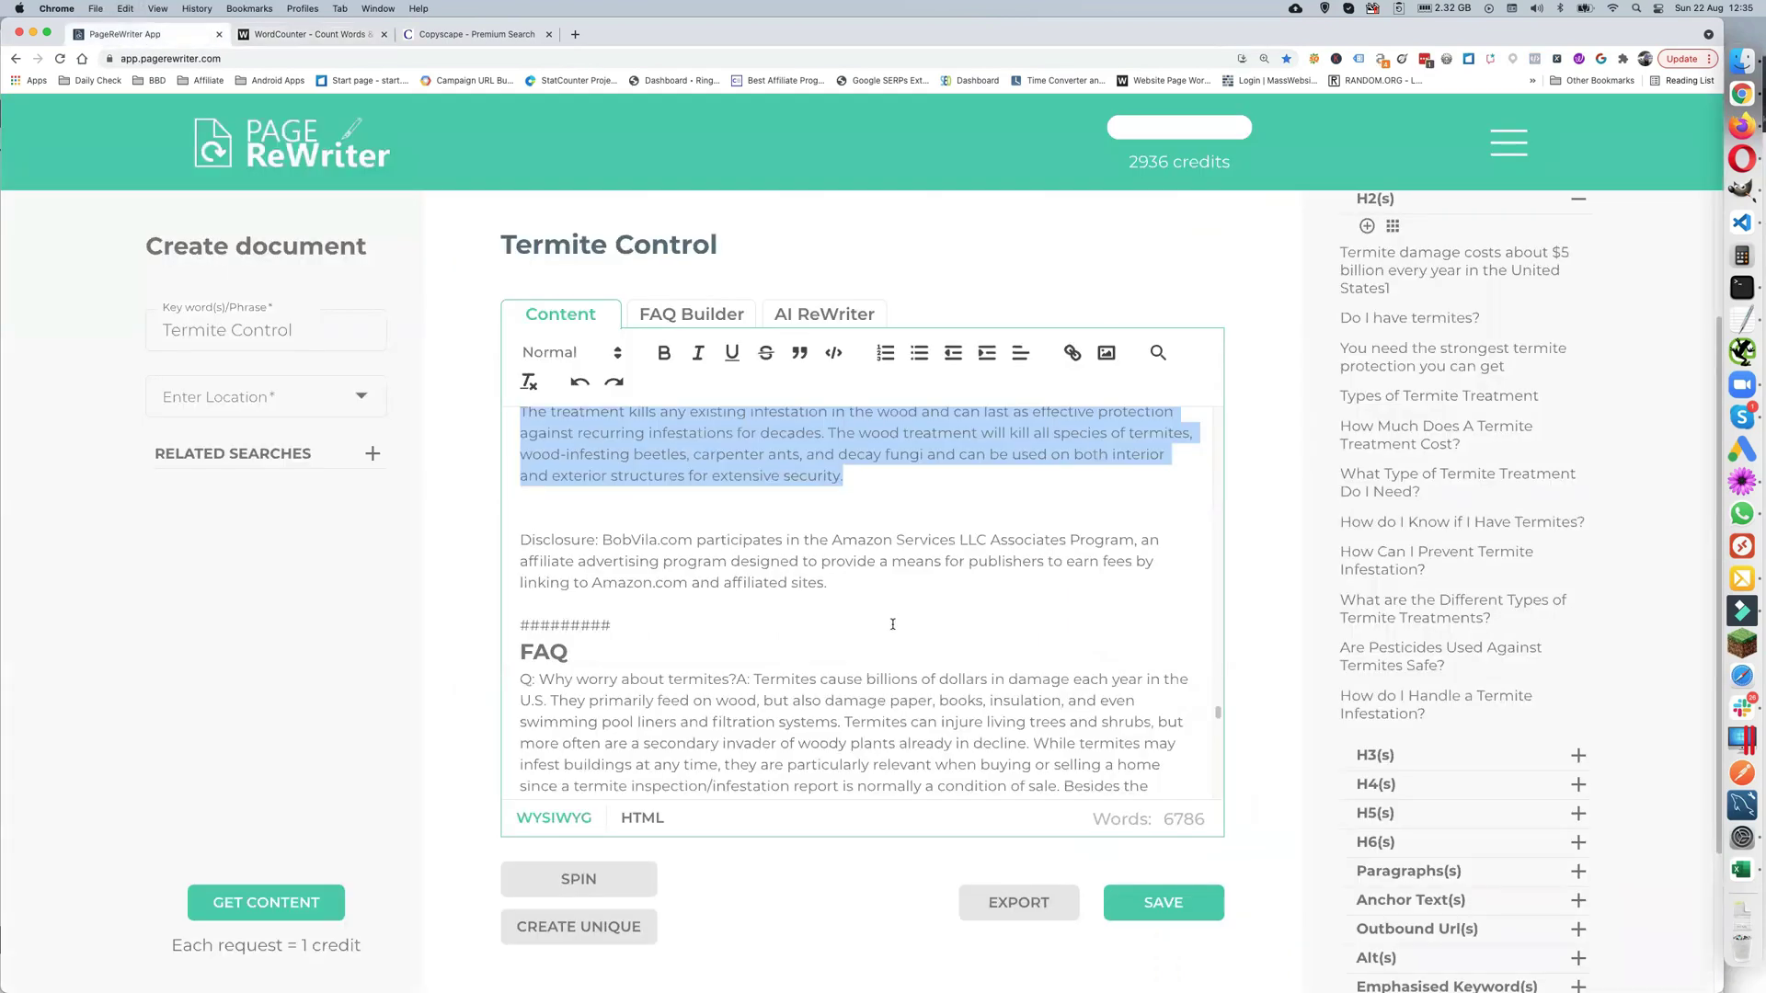
scroll(818, 659, "down", 2)
key("super+a")
scroll(778, 656, "up", 15)
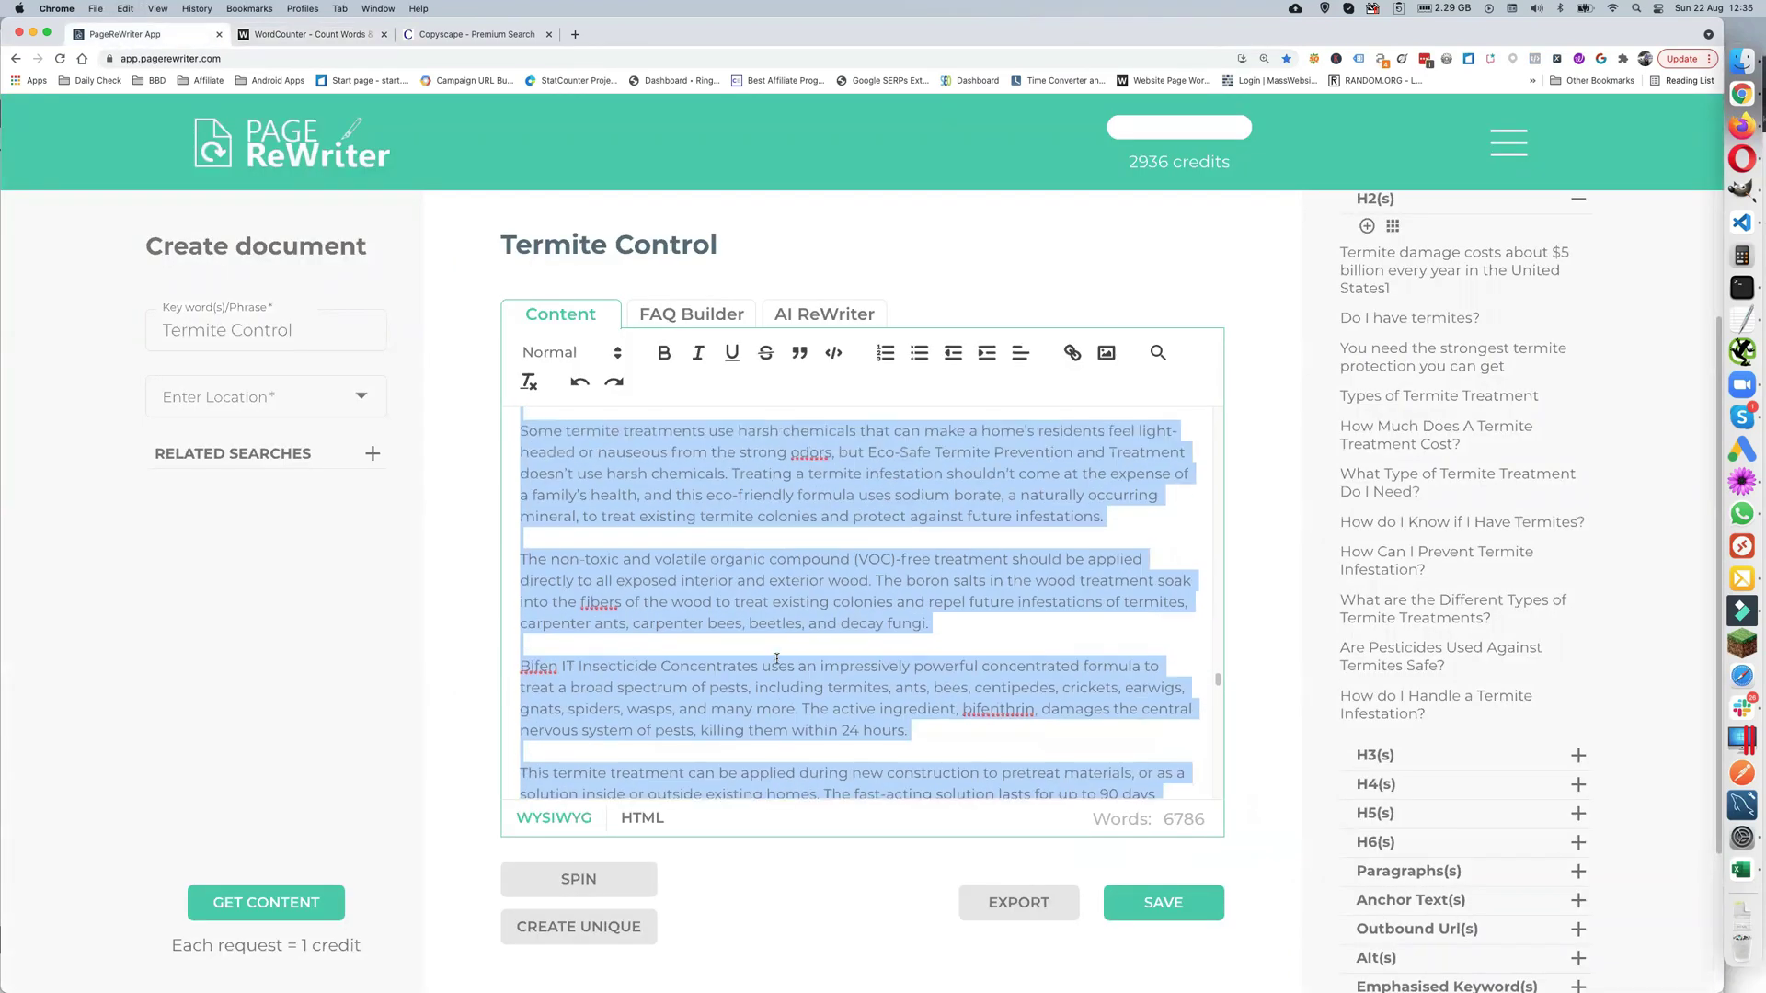
left_click(778, 659)
scroll(777, 658, "up", 5)
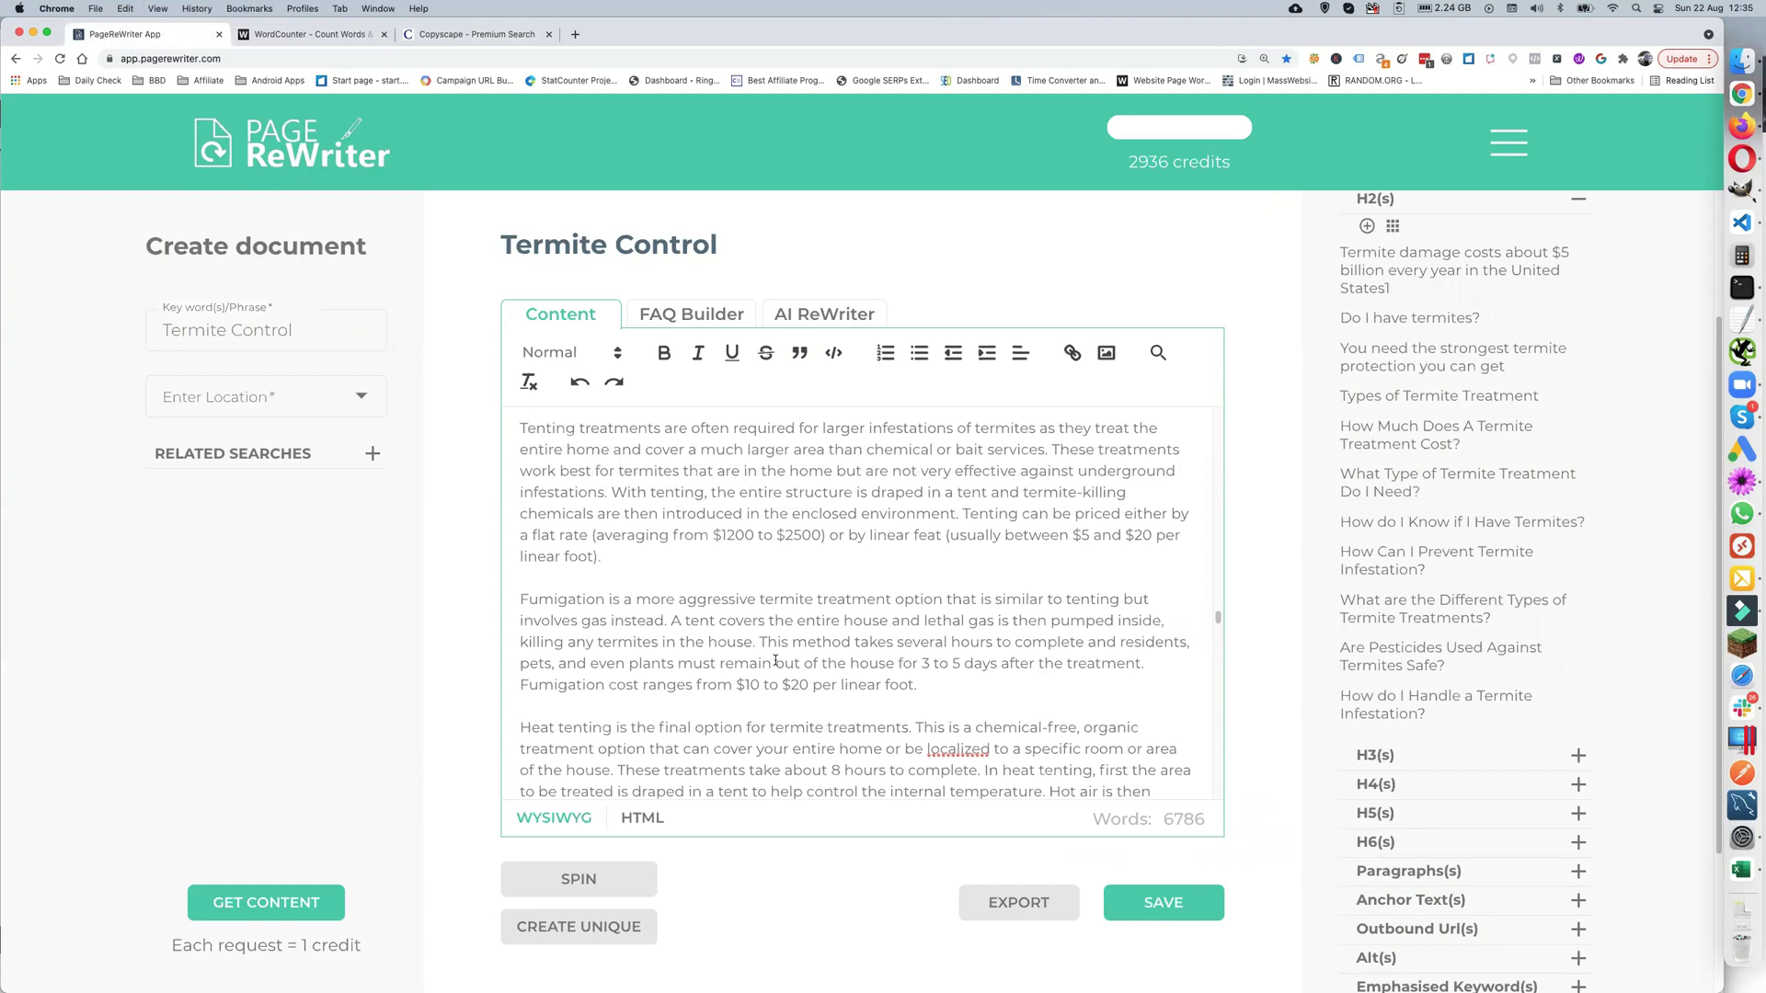
scroll(776, 662, "up", 10)
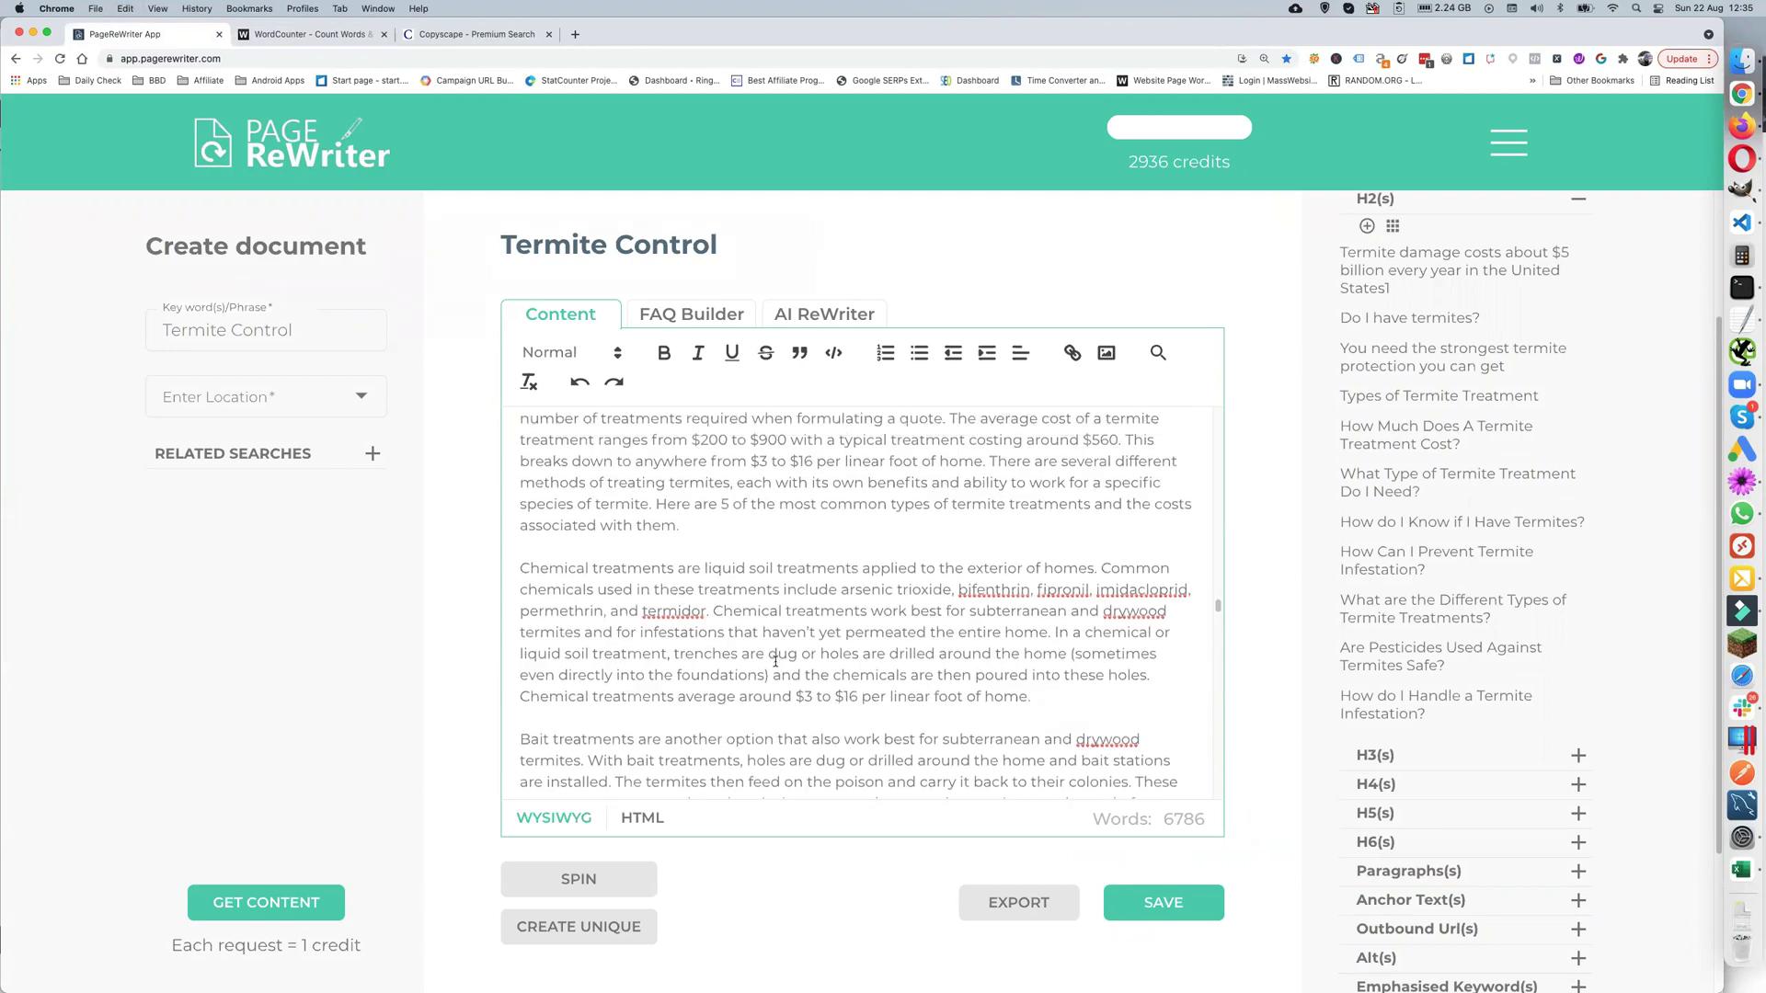
scroll(776, 662, "up", 15)
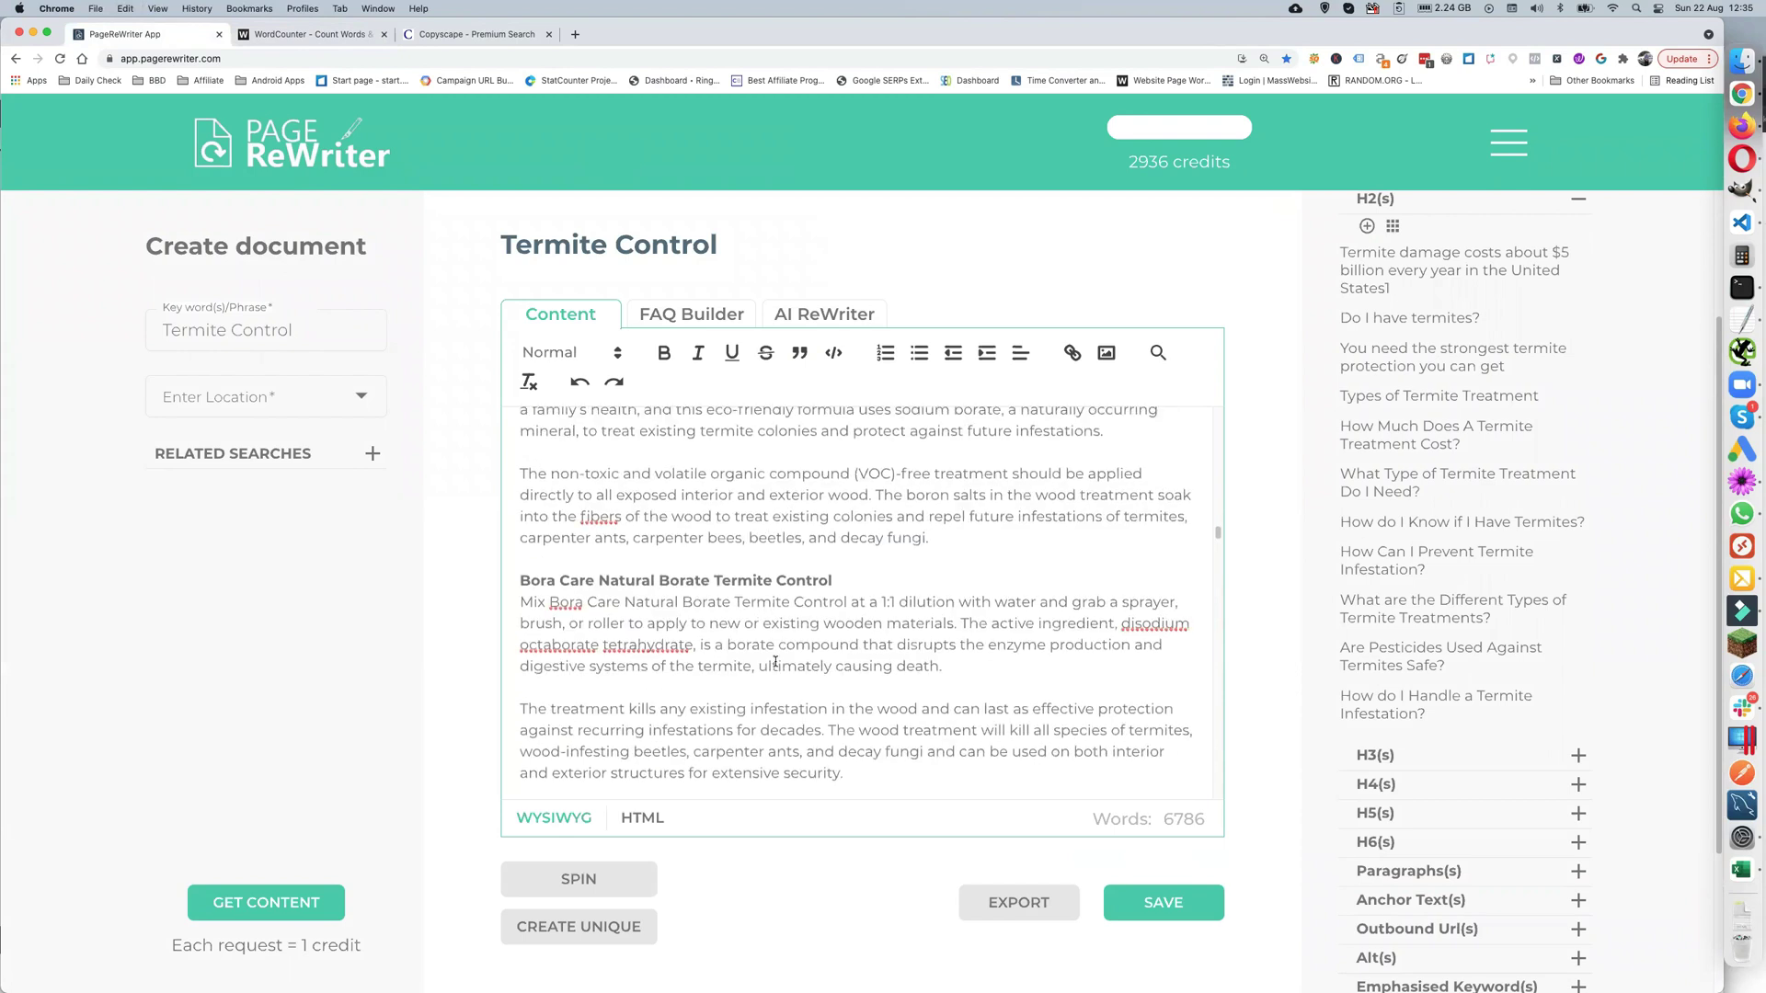
scroll(775, 663, "up", 20)
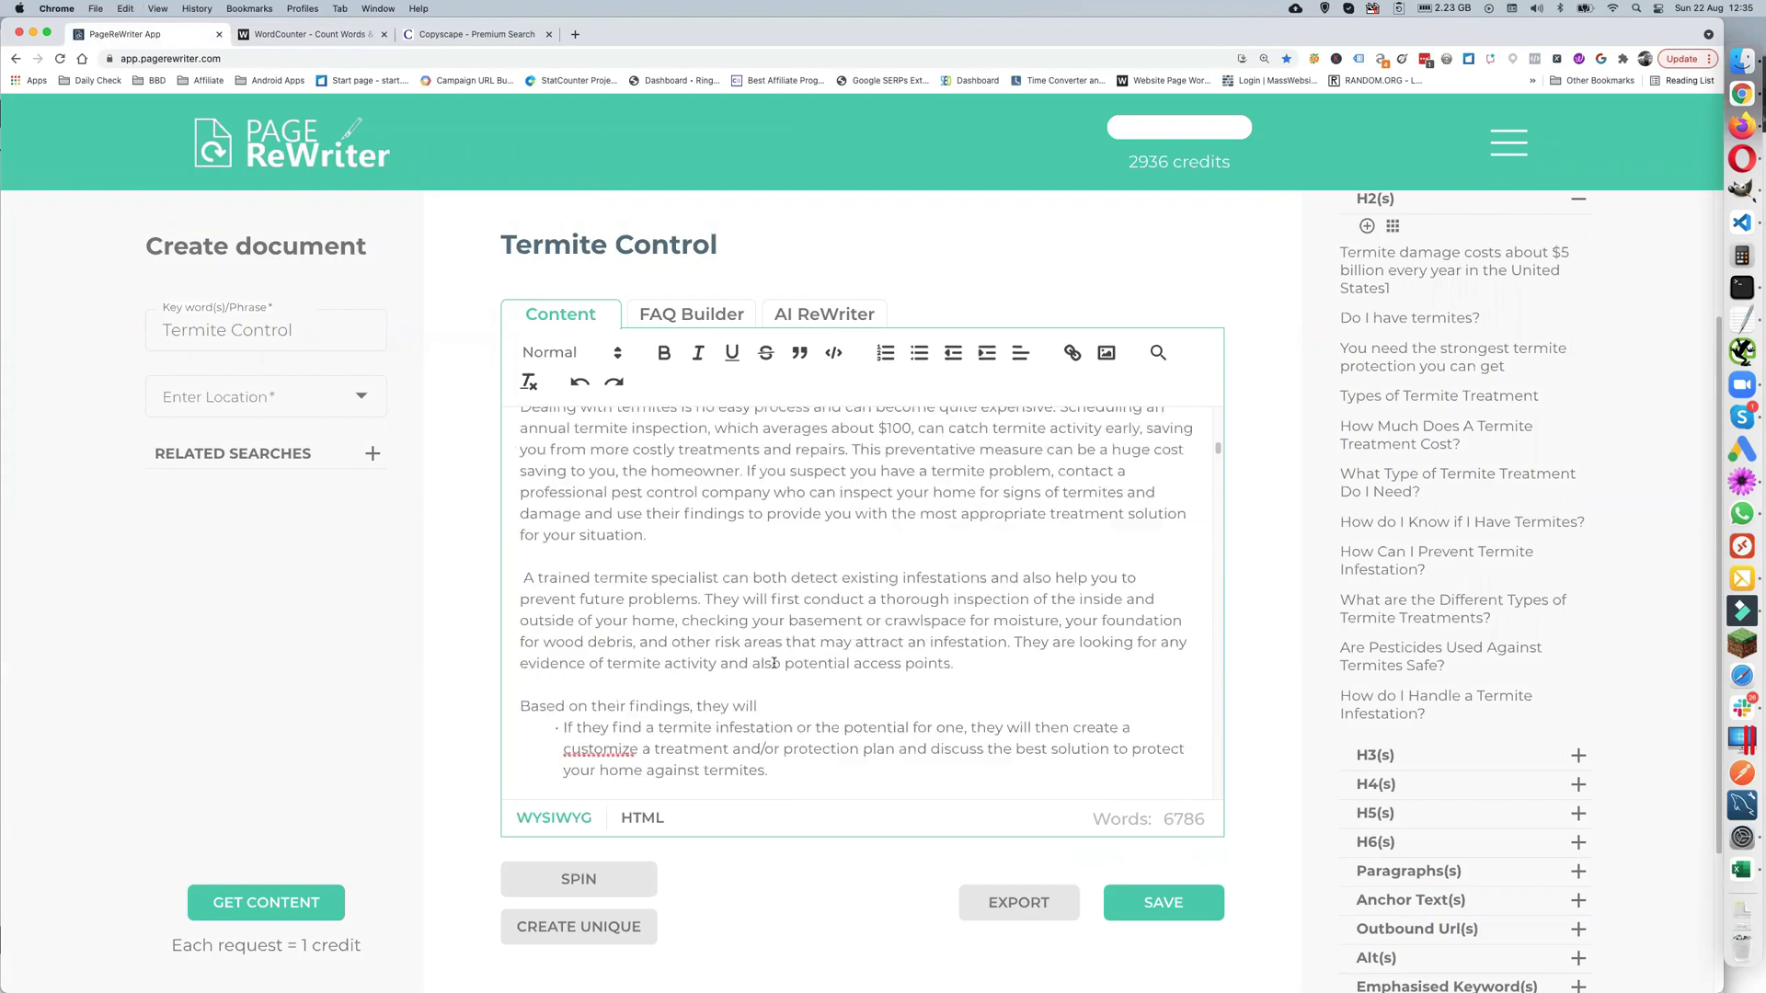
scroll(775, 662, "down", 5)
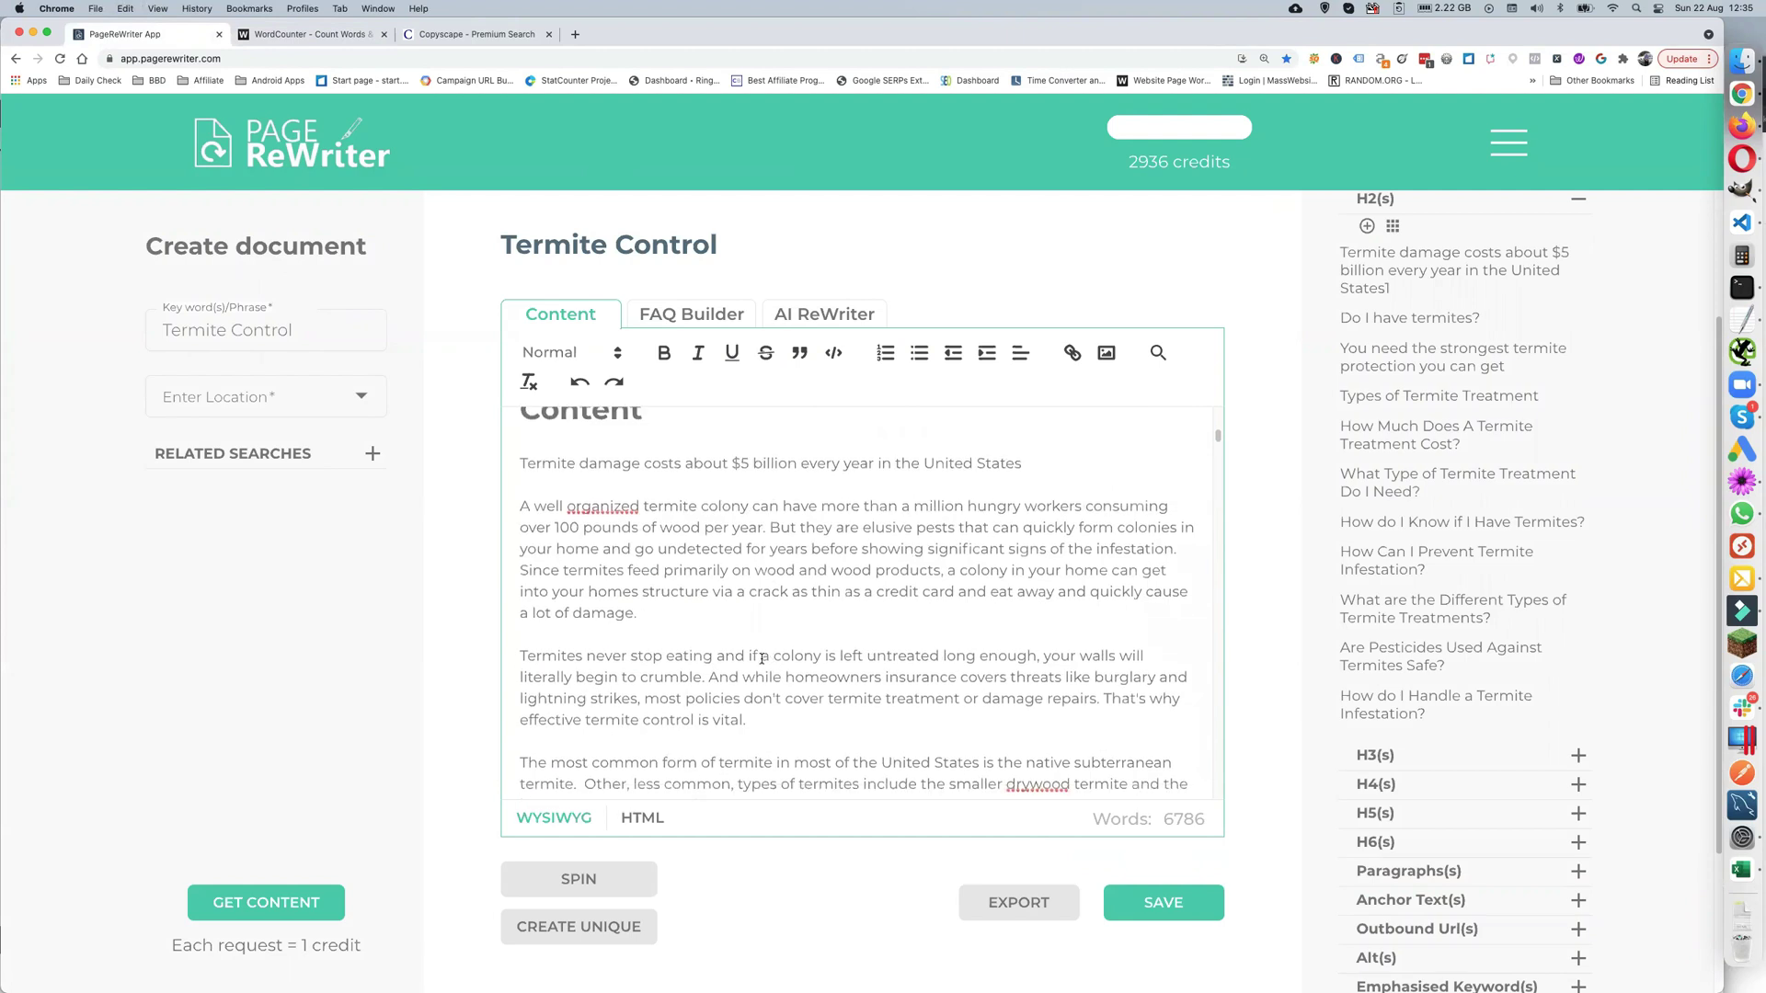
scroll(538, 498, "up", 1)
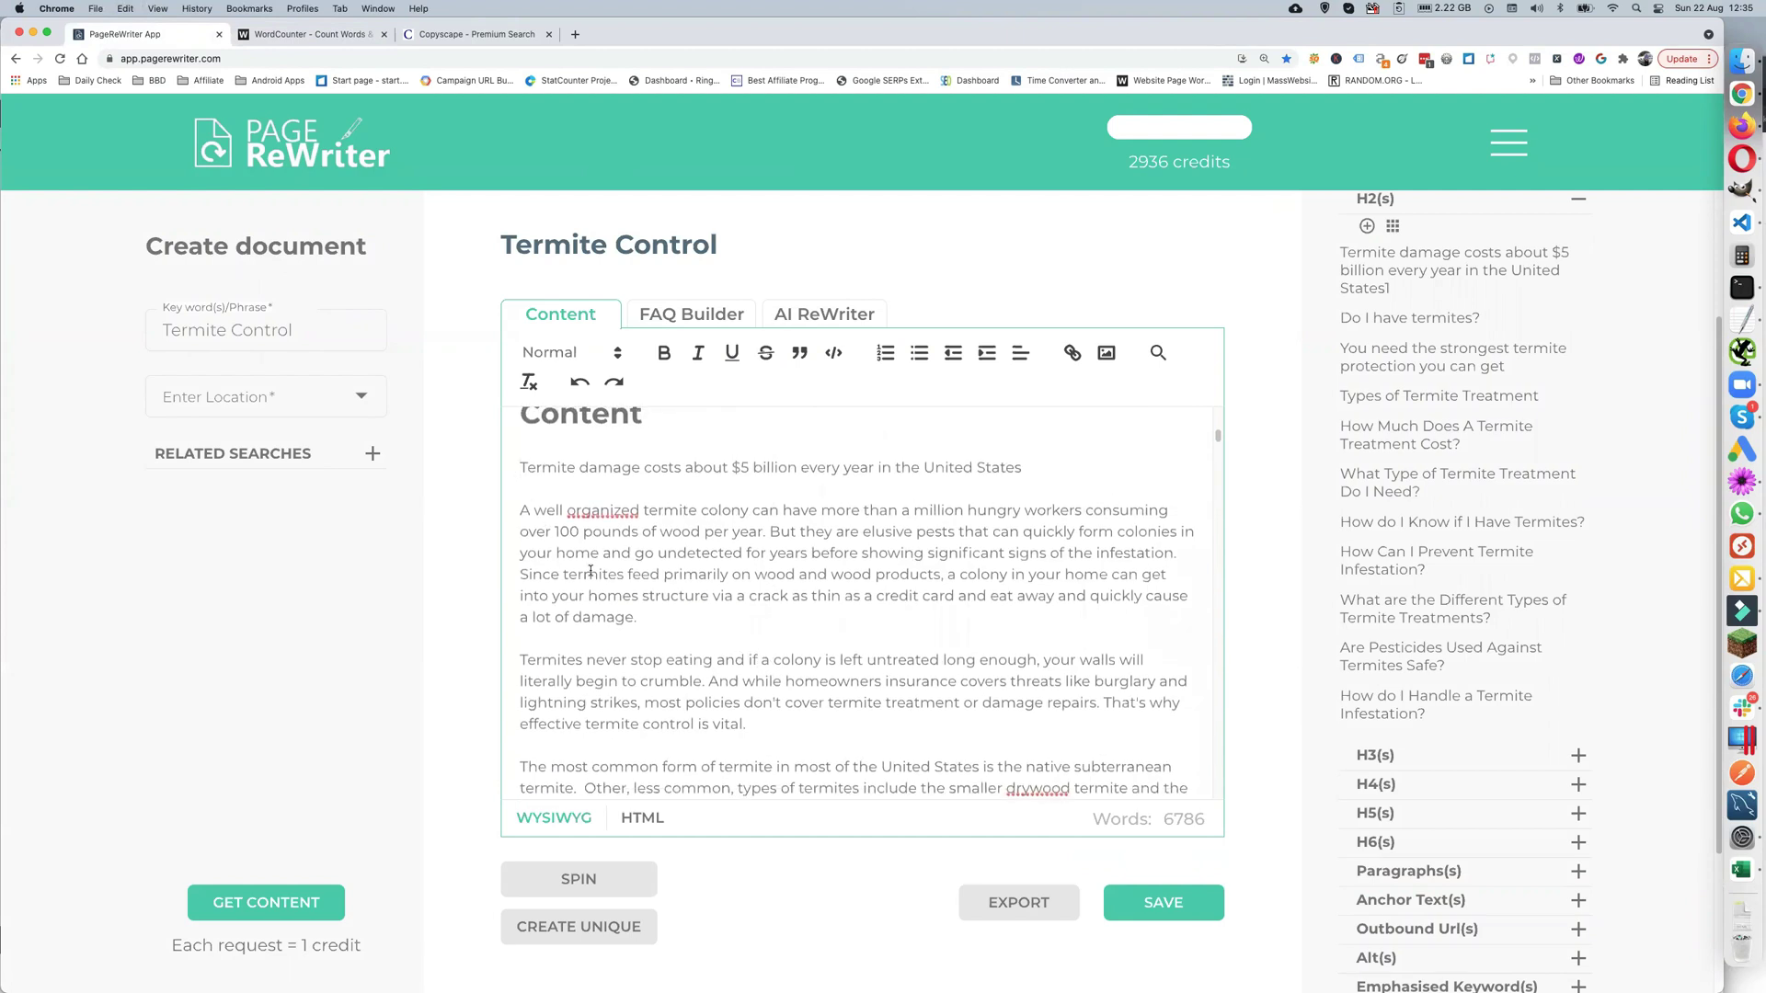
scroll(590, 570, "down", 10)
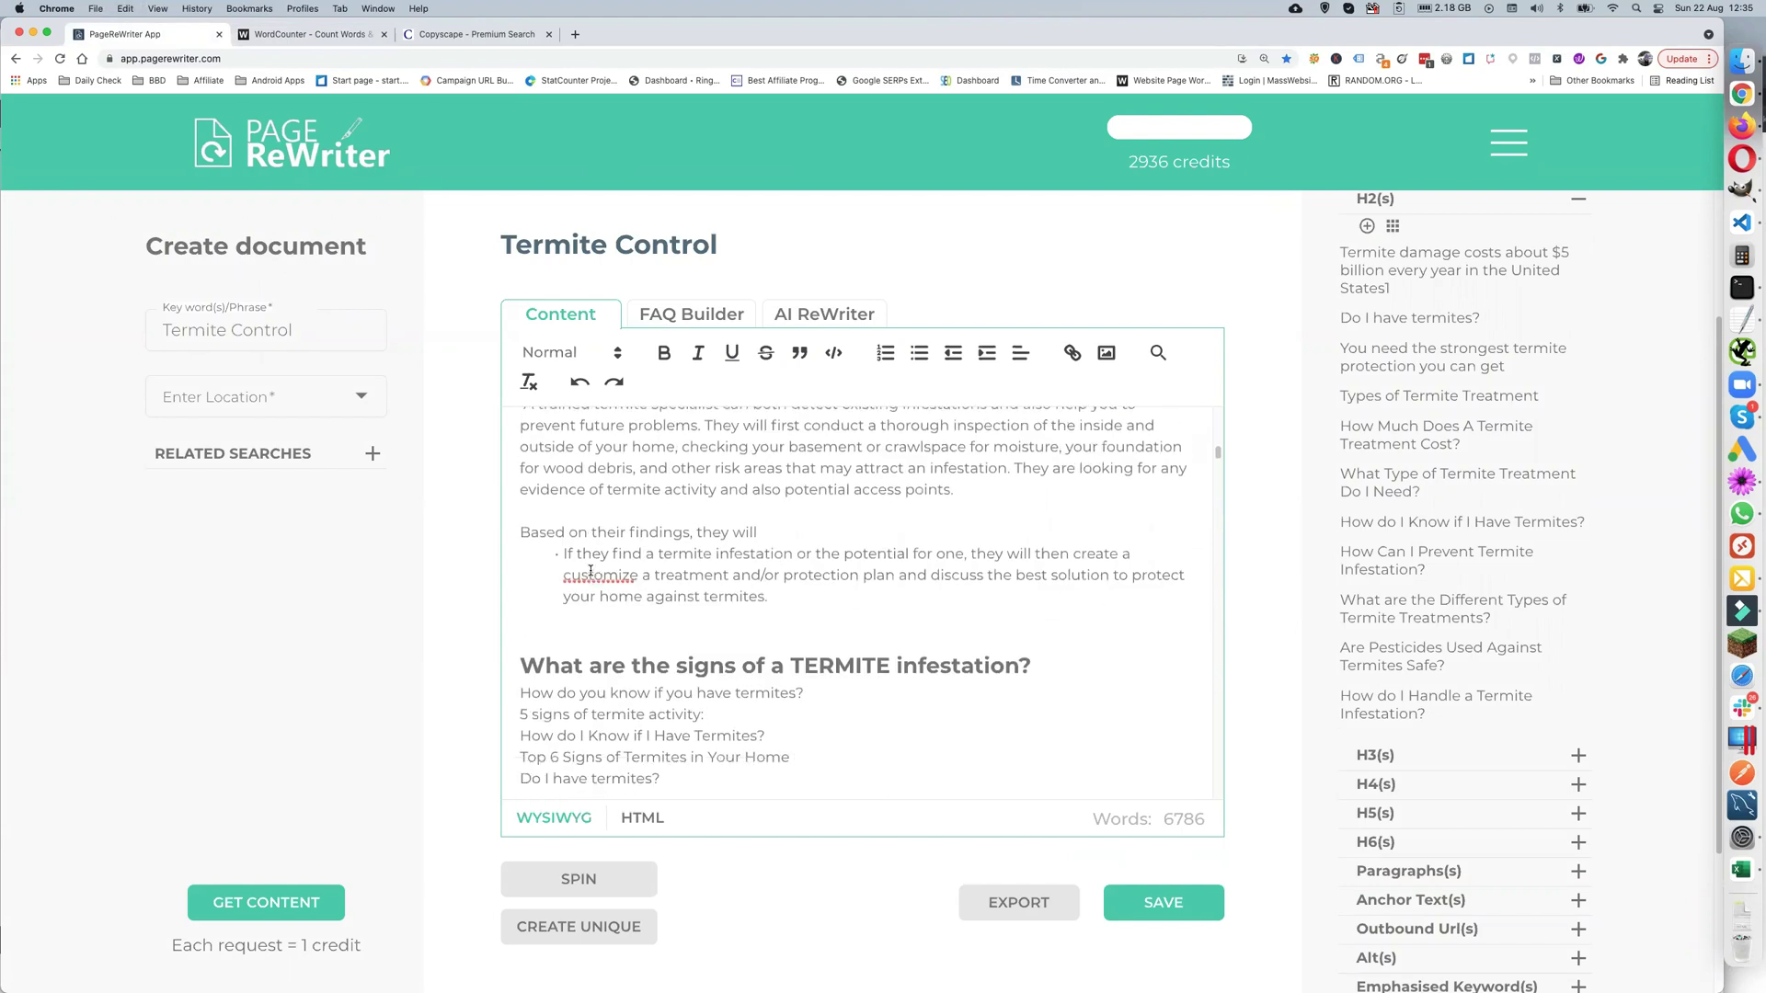
scroll(591, 570, "down", 20)
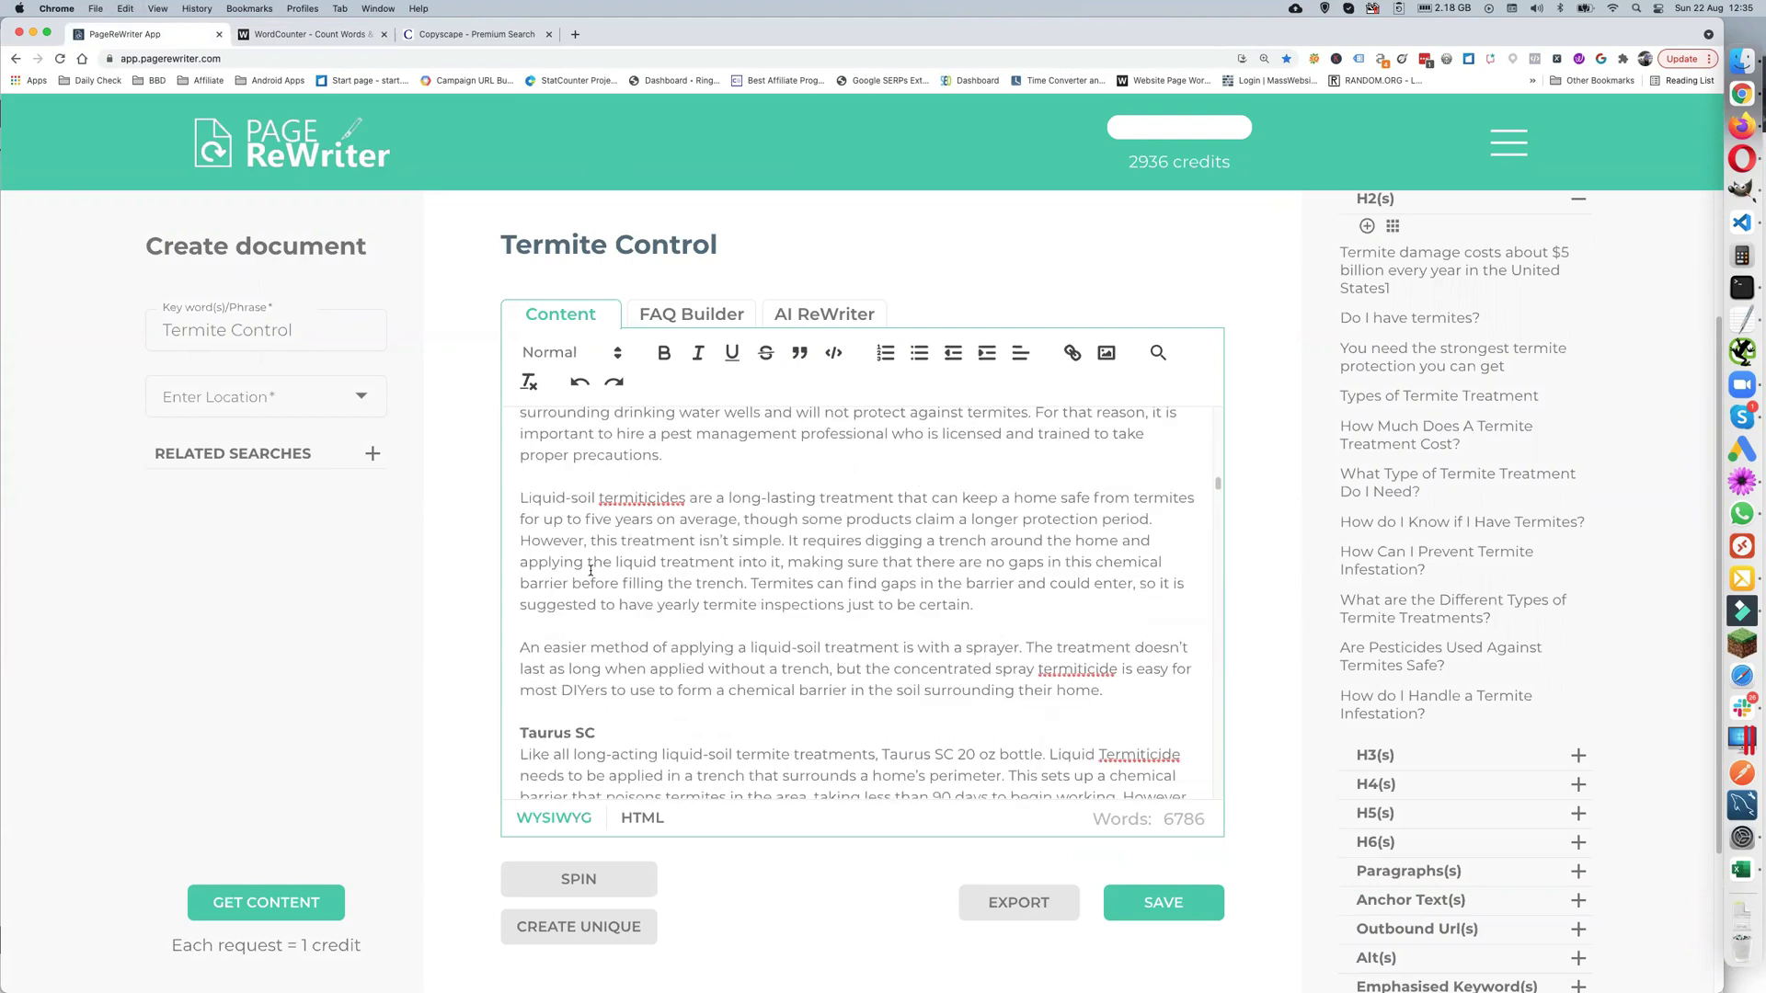
scroll(591, 571, "down", 10)
scroll(590, 570, "down", 15)
scroll(590, 570, "down", 10)
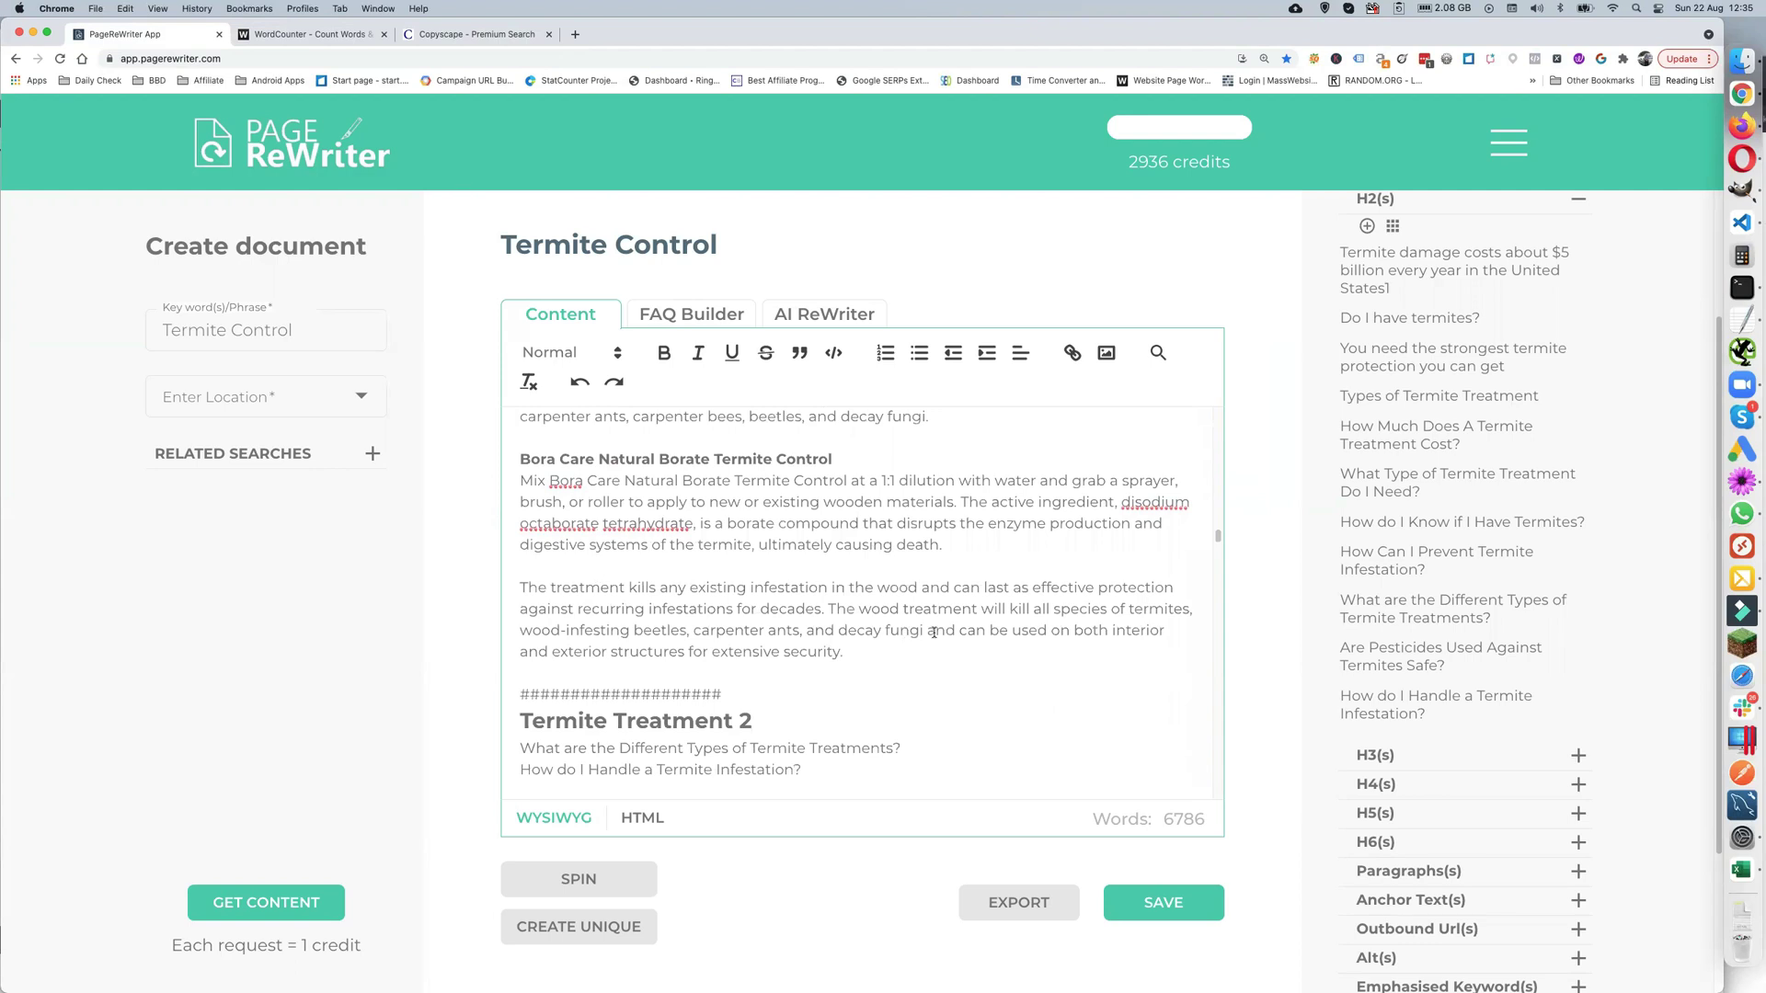
left_click(881, 653, "shift")
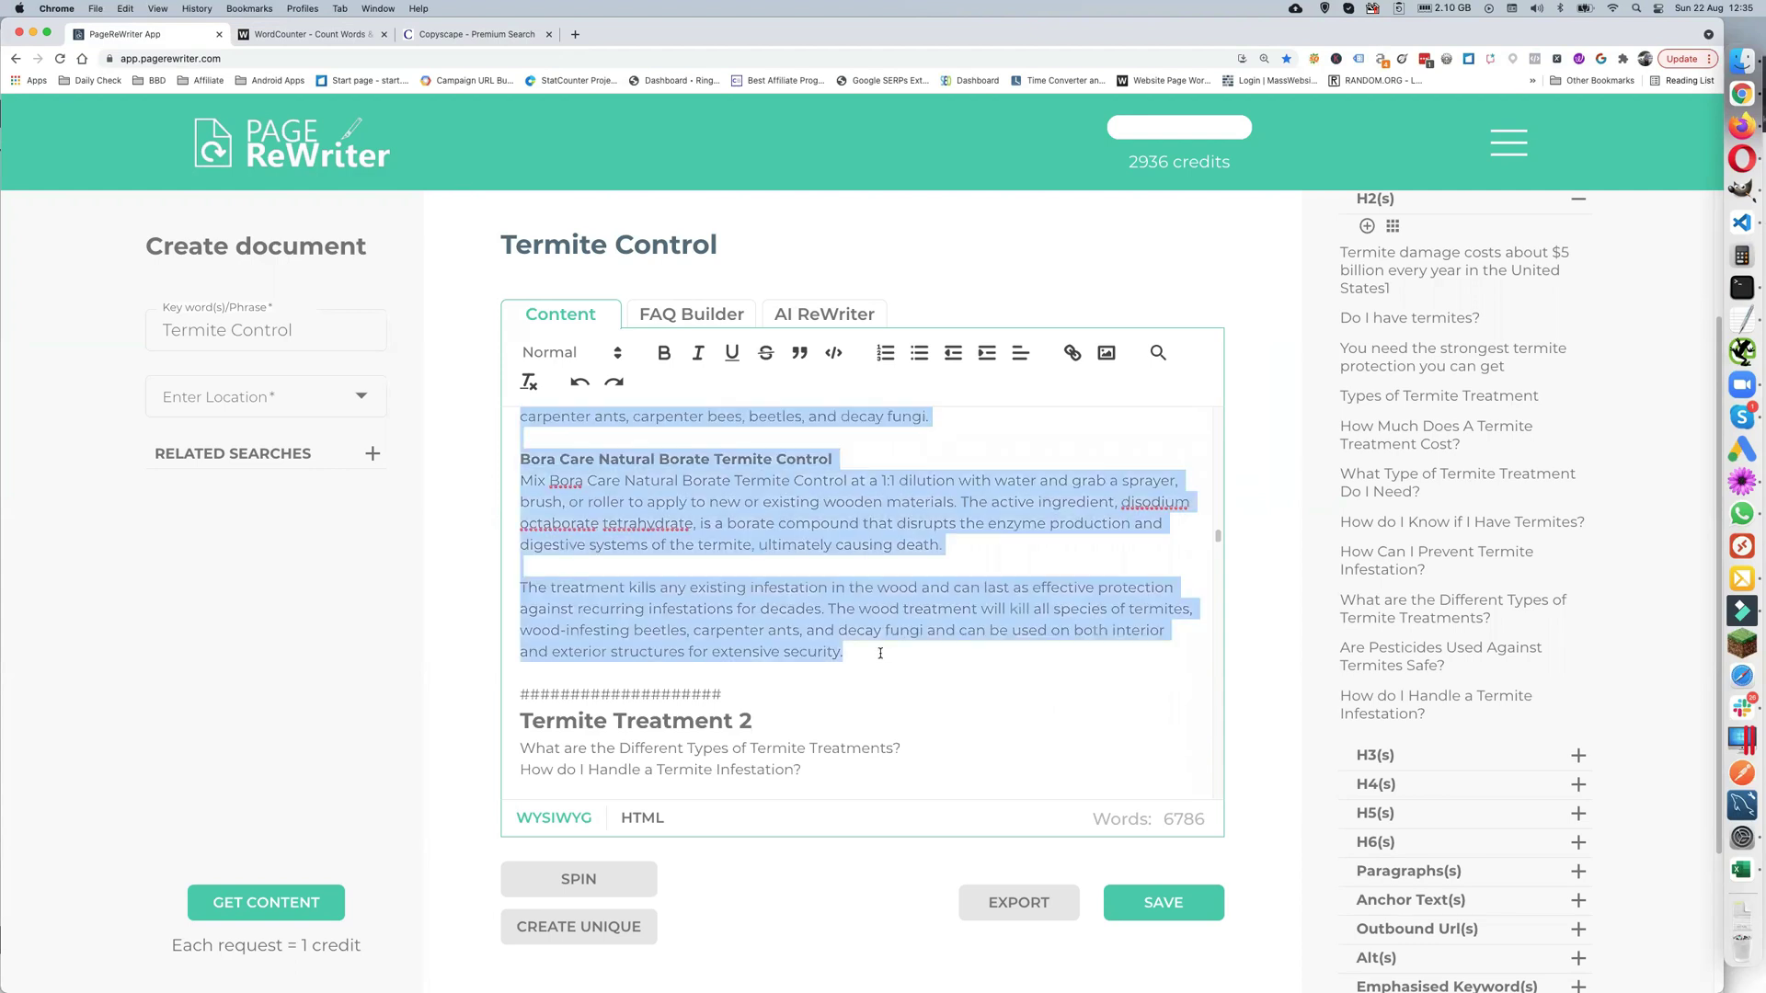
key("super+c")
- Paste the copied main content into the AI ReWriter's source editor and generate 4 rewrites
left_click(813, 314)
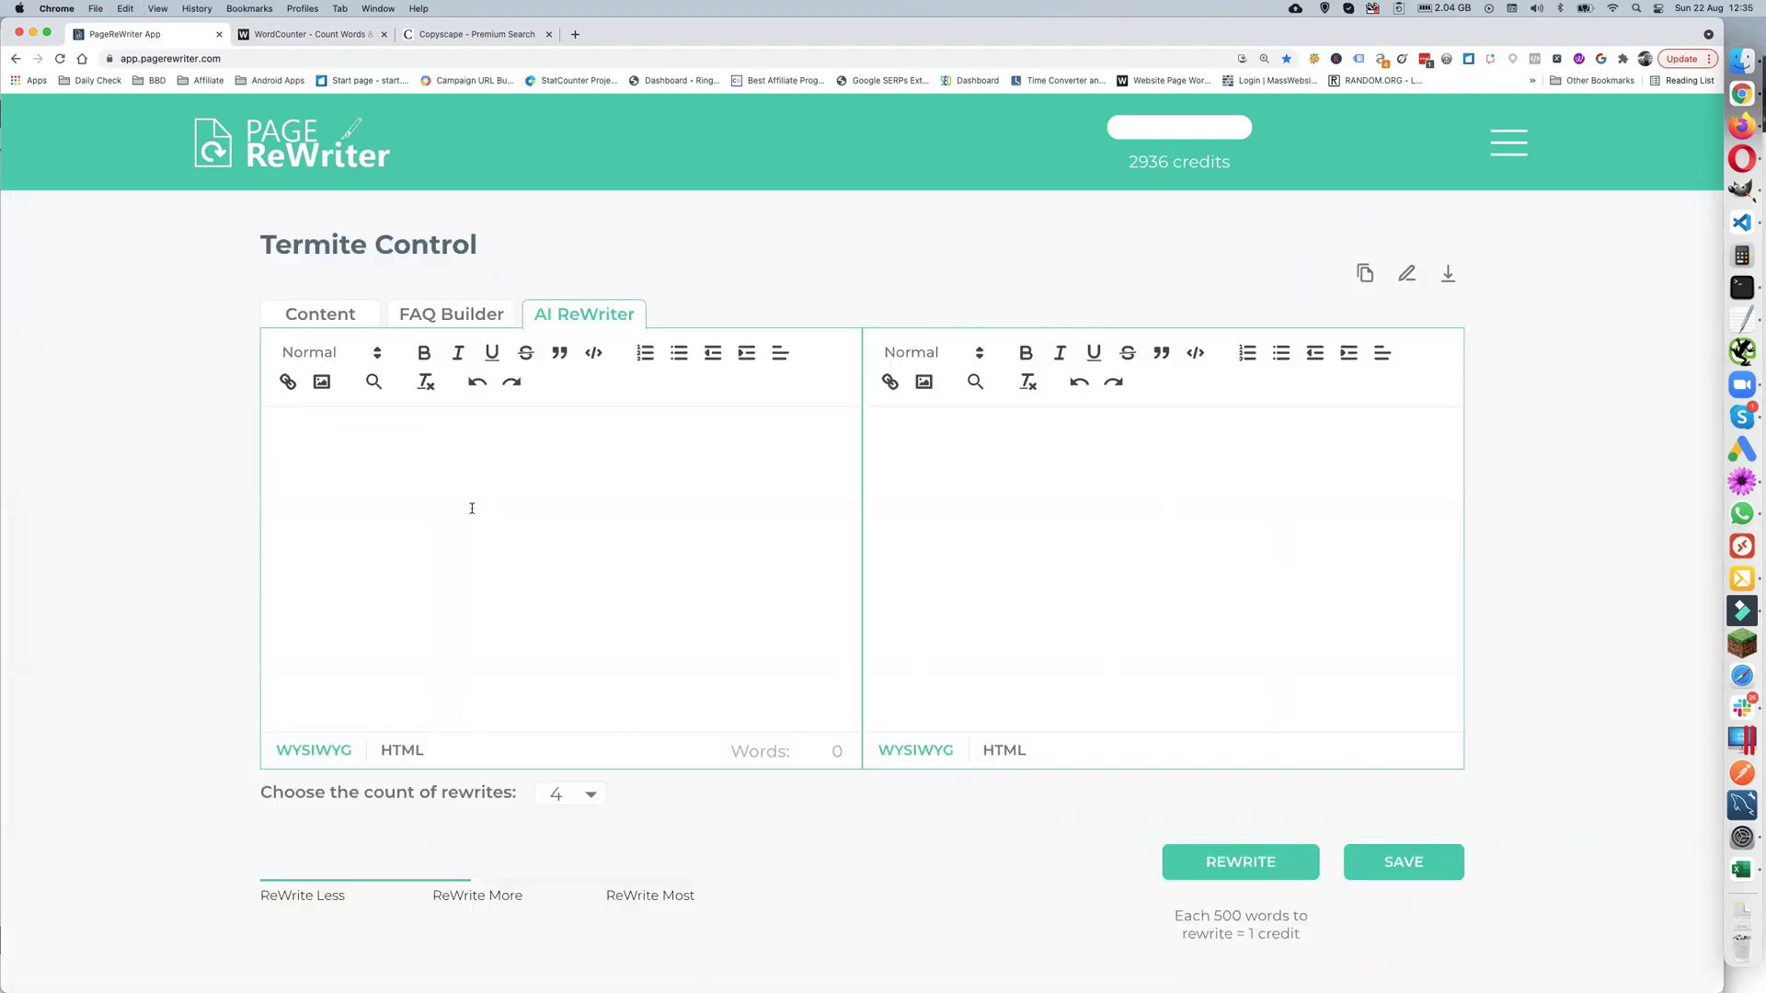
key("super+v")
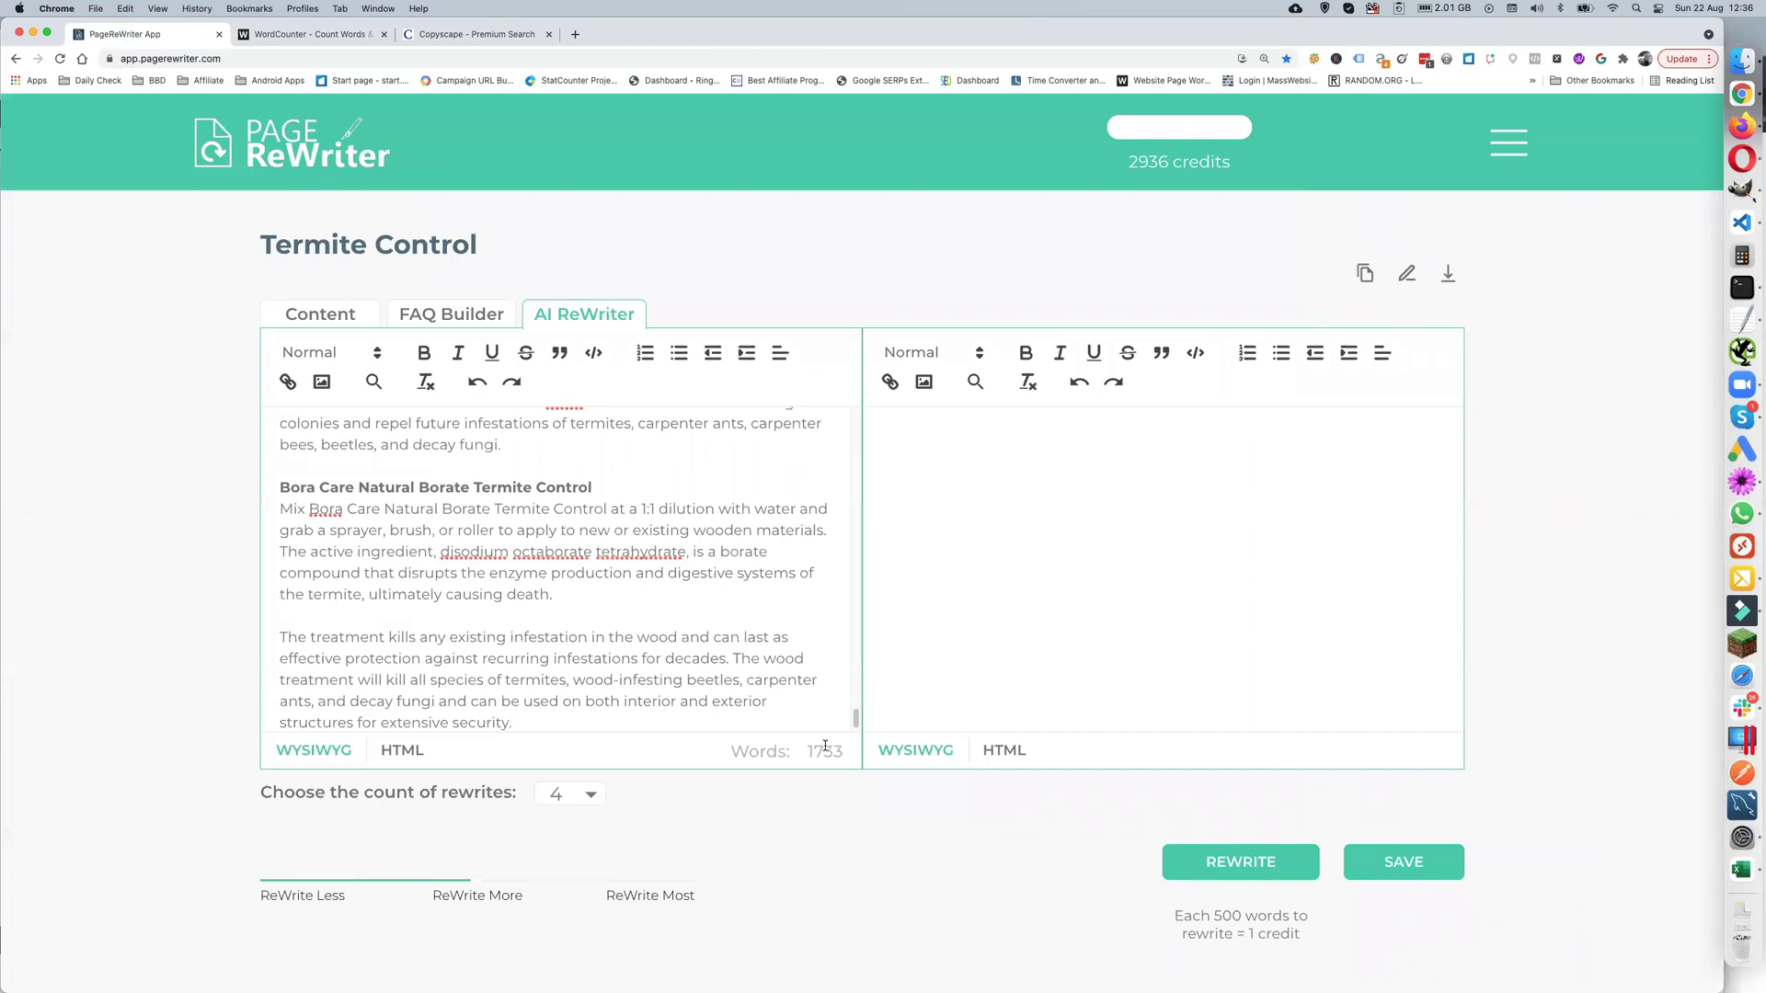
left_click(1247, 863)
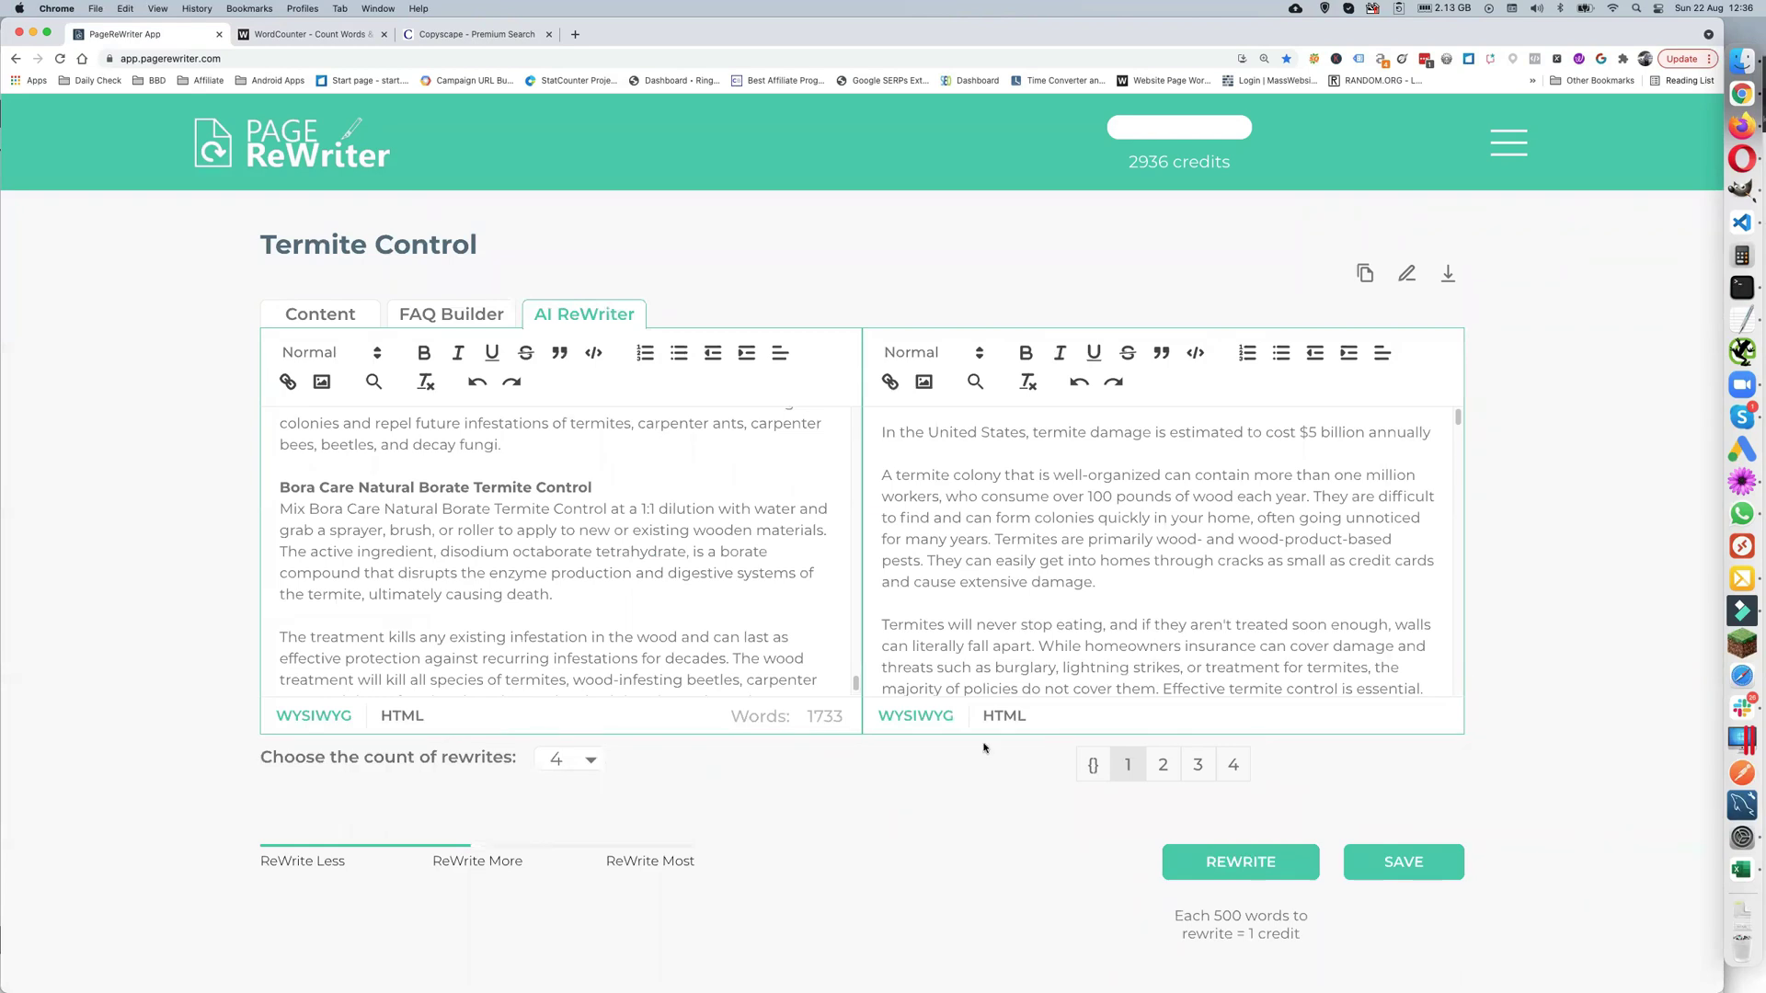
- Skim rewrite 1 of the termite content and copy its entire text
scroll(1005, 501, "down", 10)
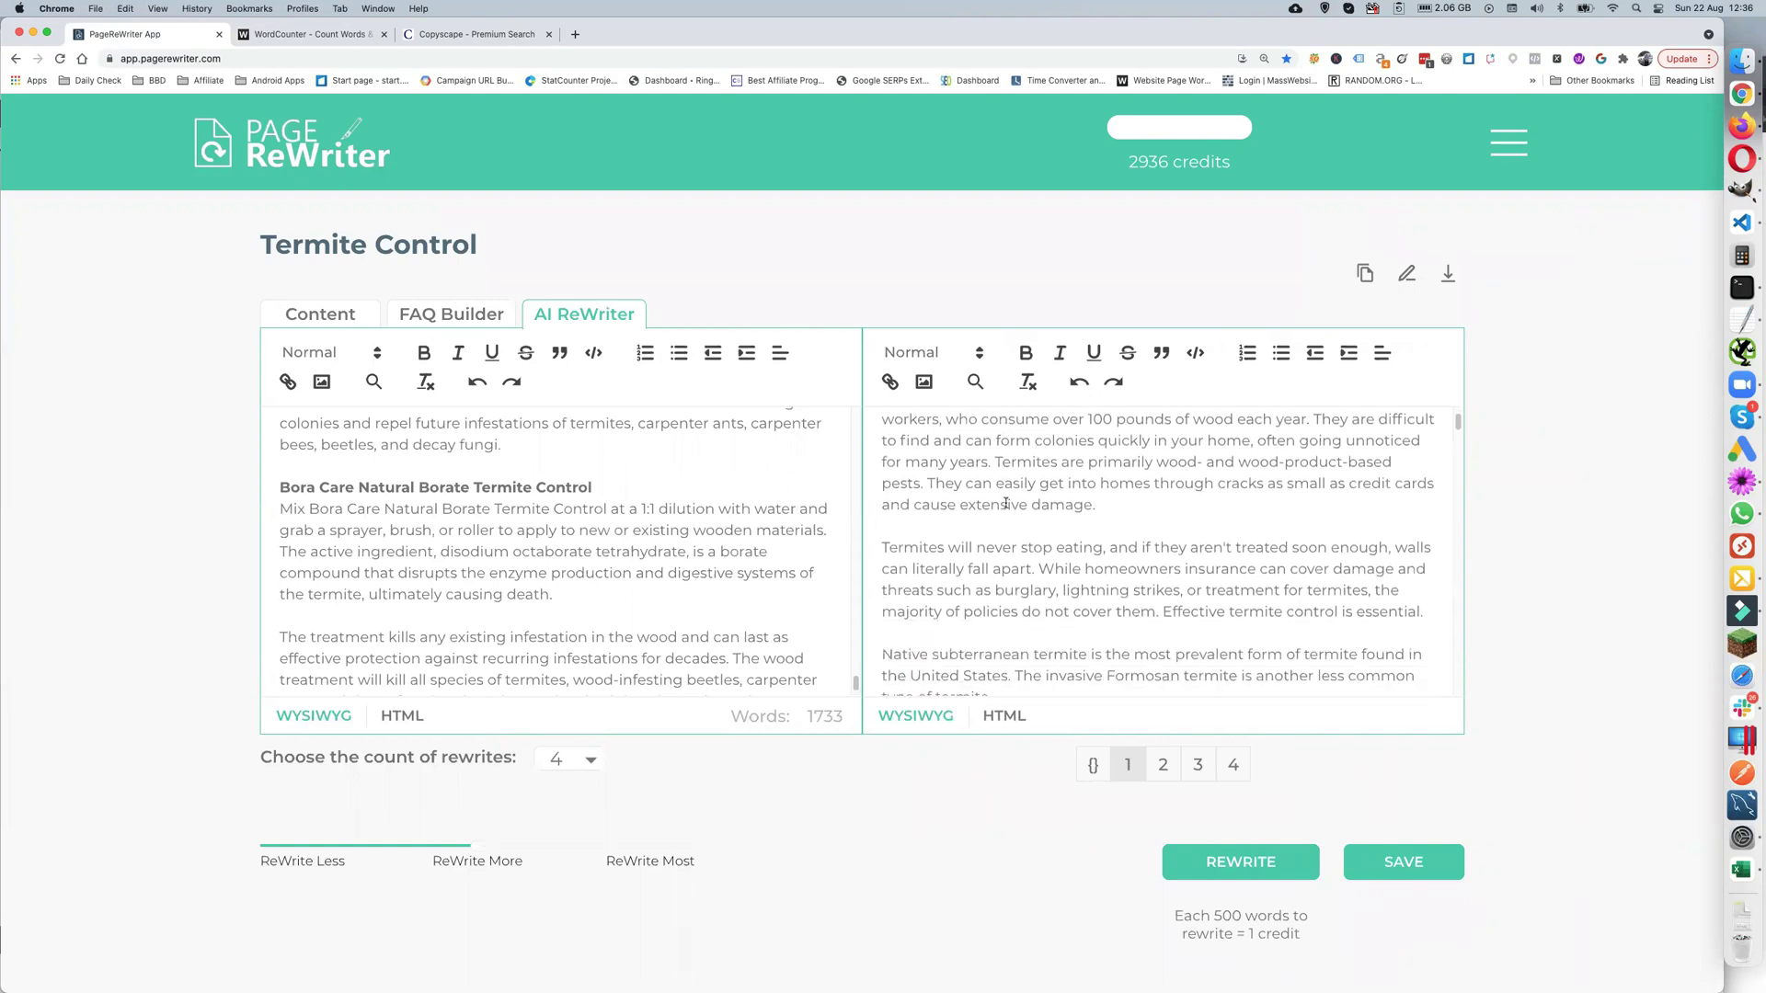
scroll(1005, 501, "down", 10)
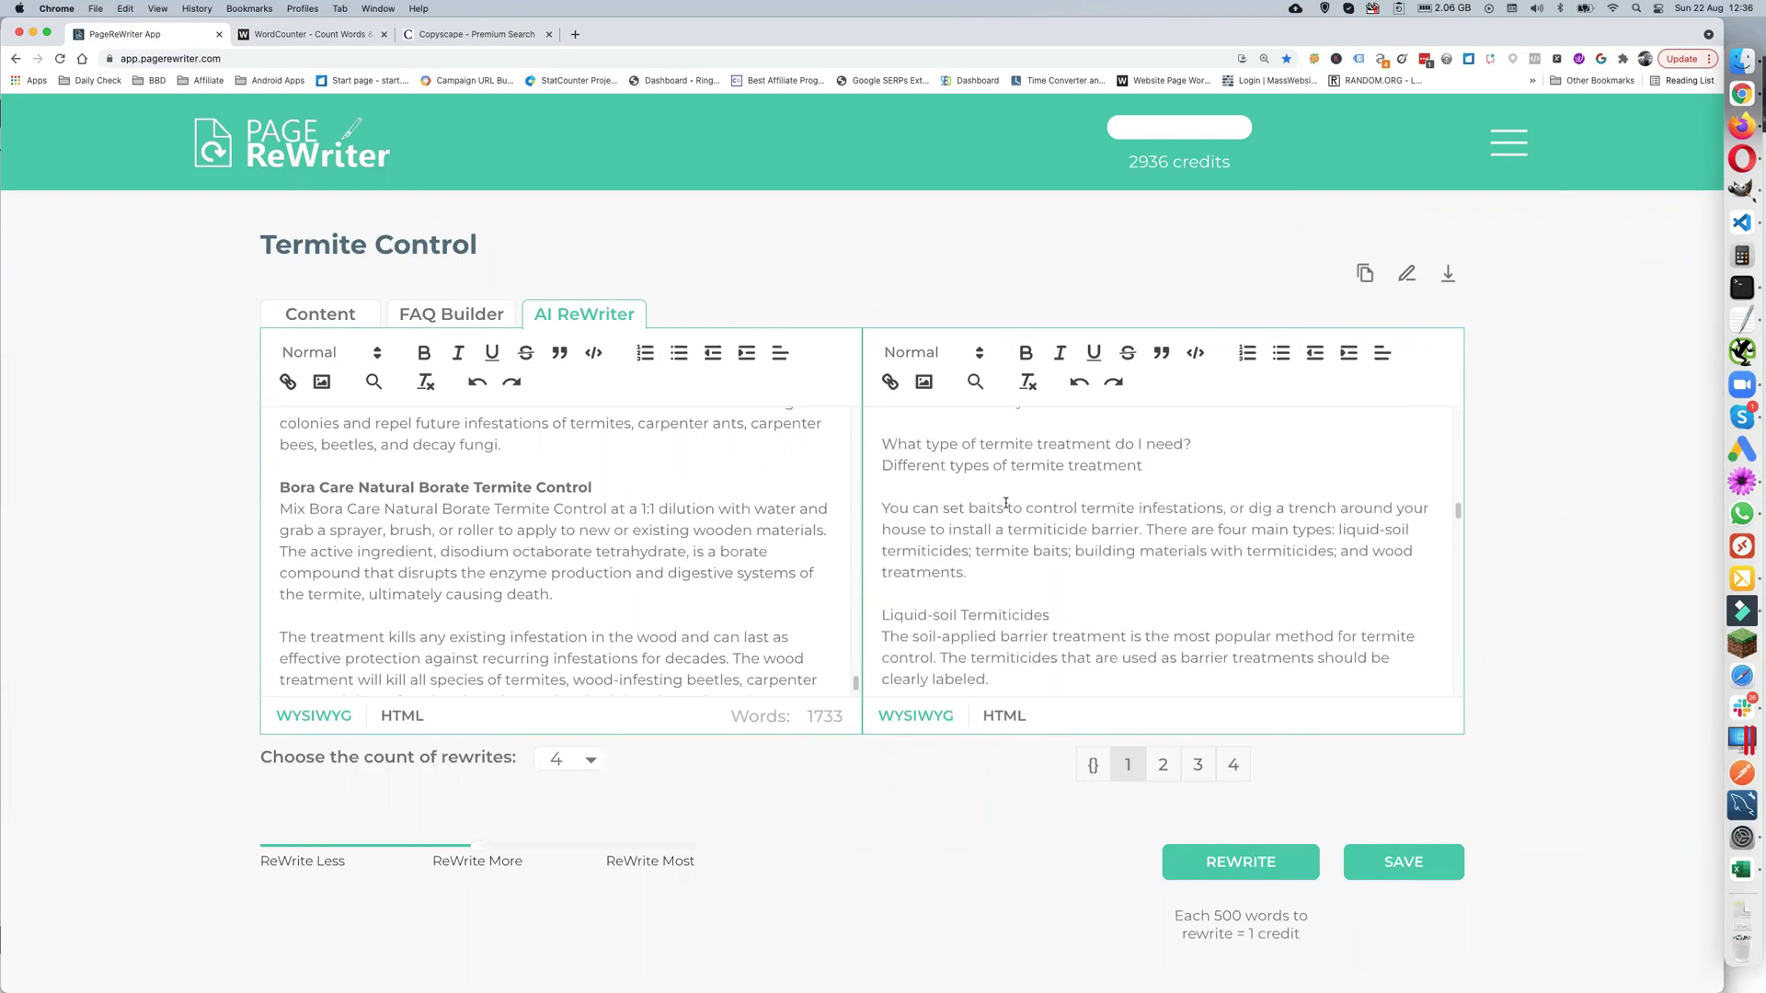
scroll(1006, 501, "down", 10)
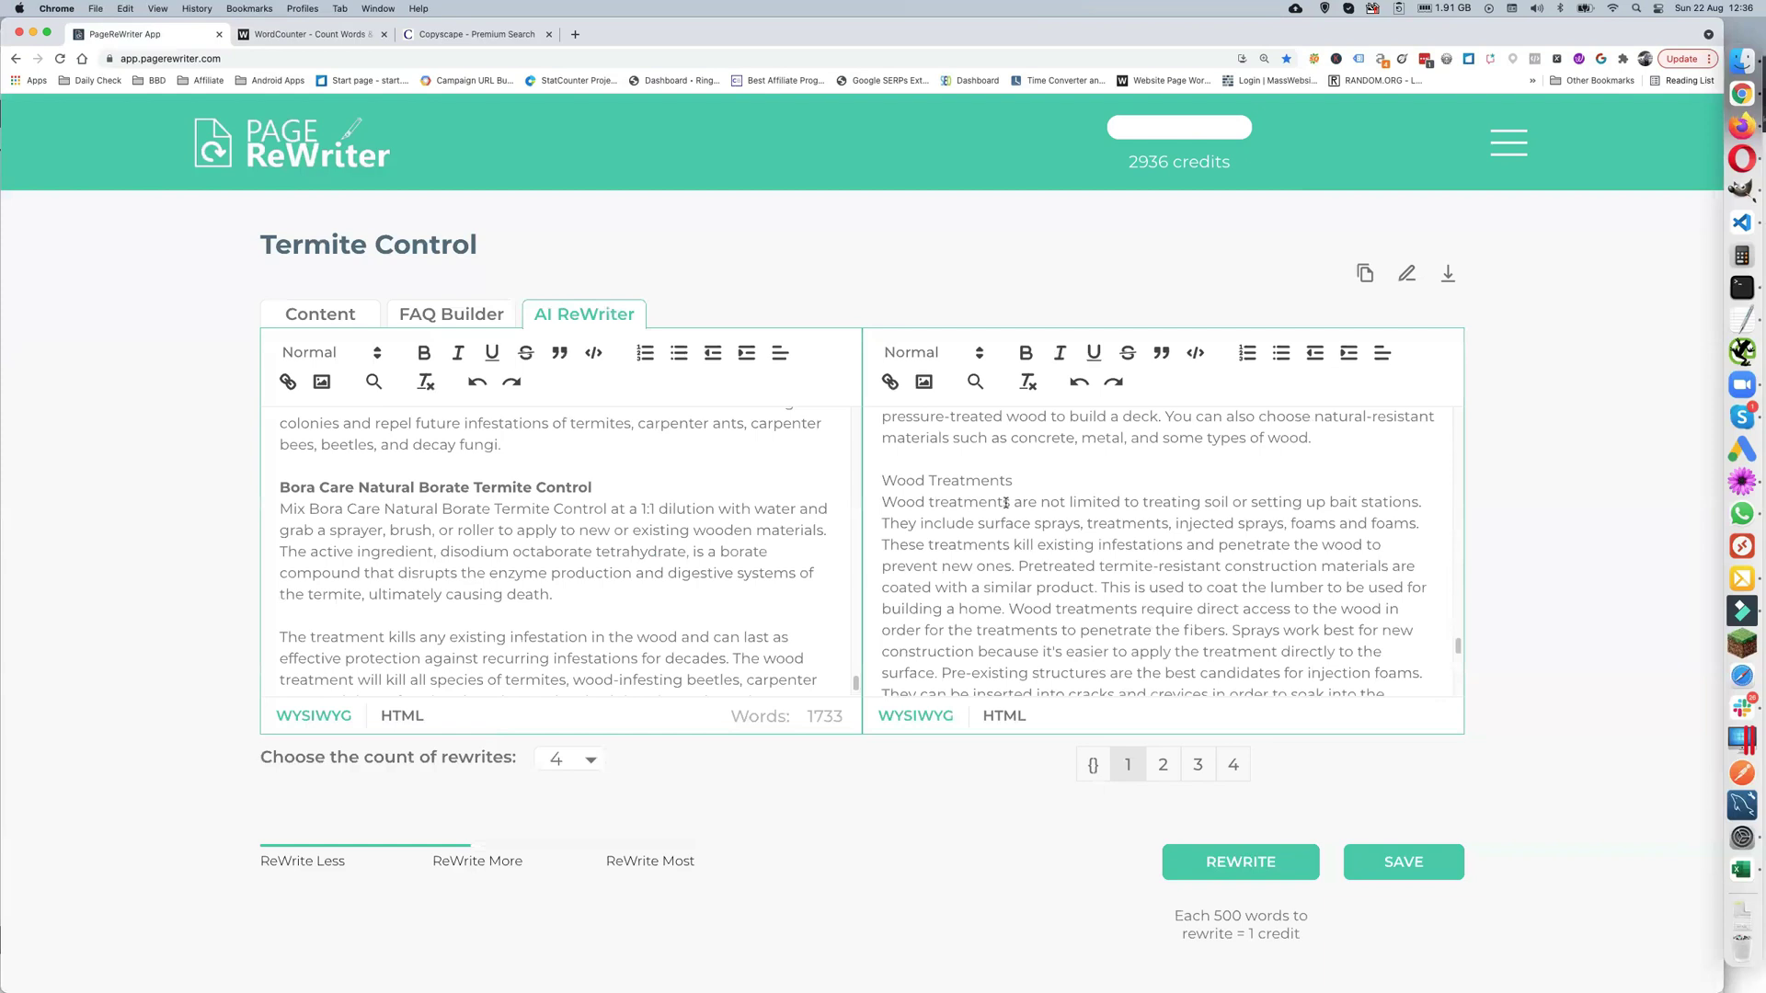
scroll(1005, 501, "up", 10)
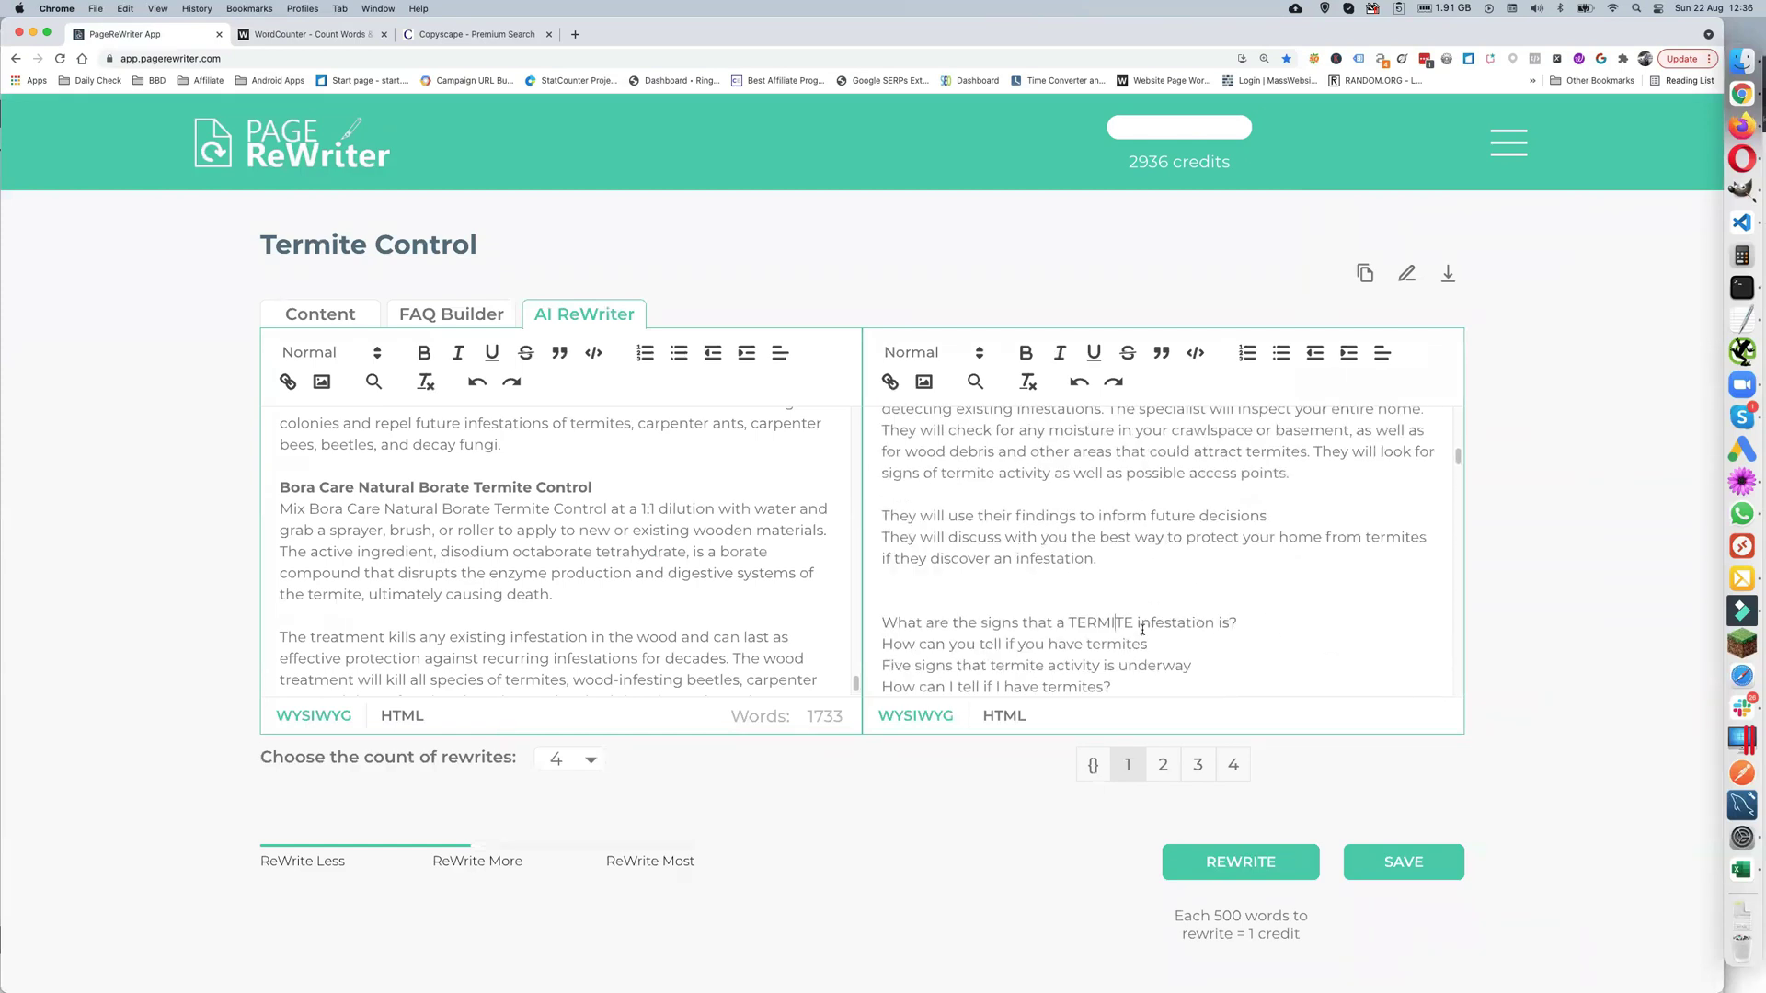
key("super+a")
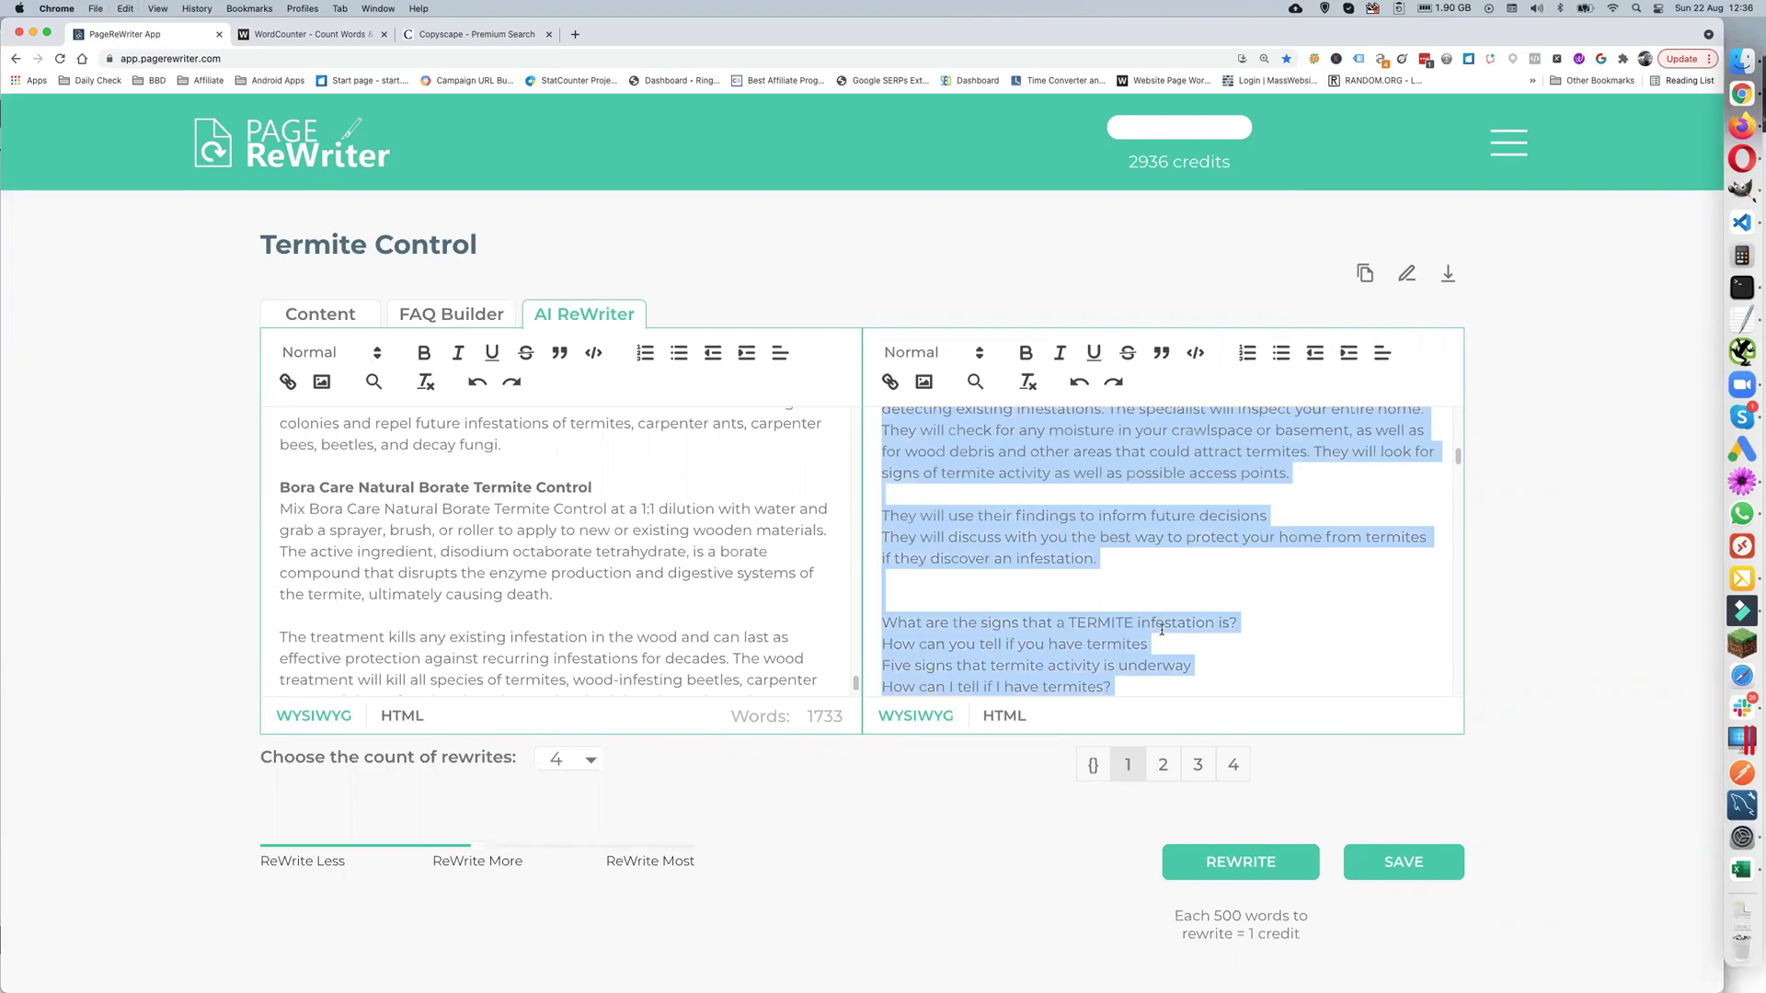
- Switch to Copyscape, replace the search text with the copied rewrite 1, and run a Premium Search on it
left_click(436, 37)
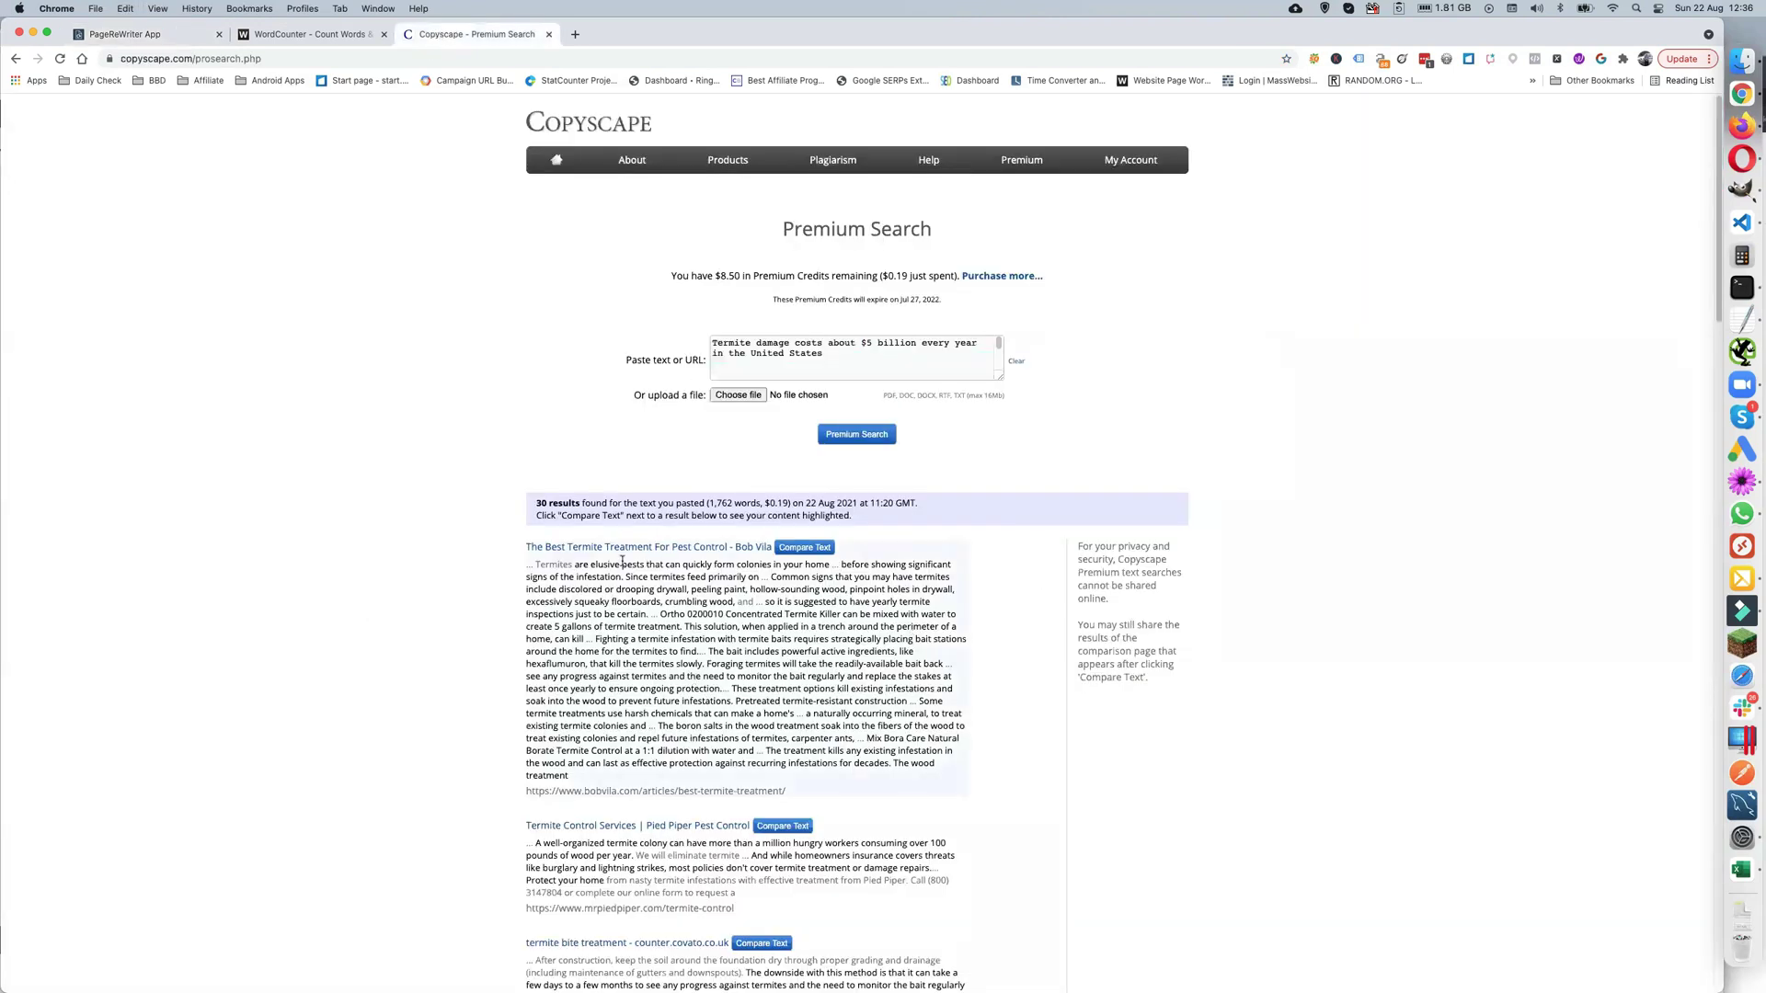
triple_click(768, 345)
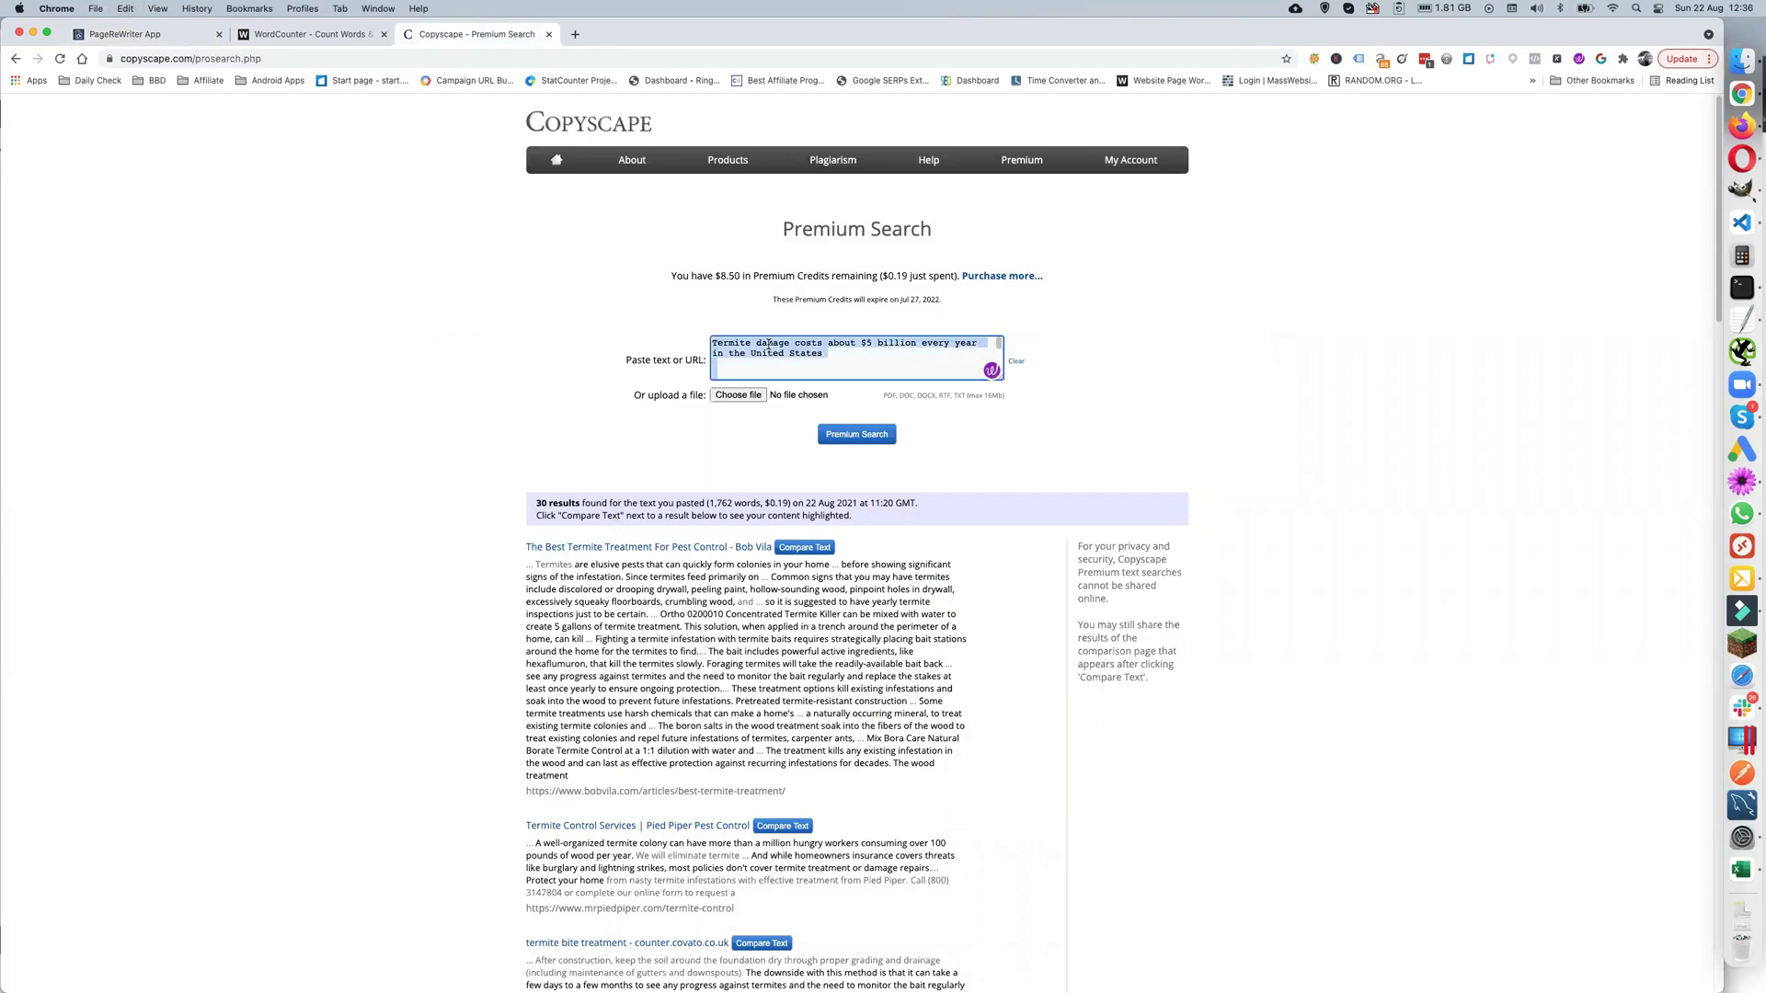
key("BackSpace")
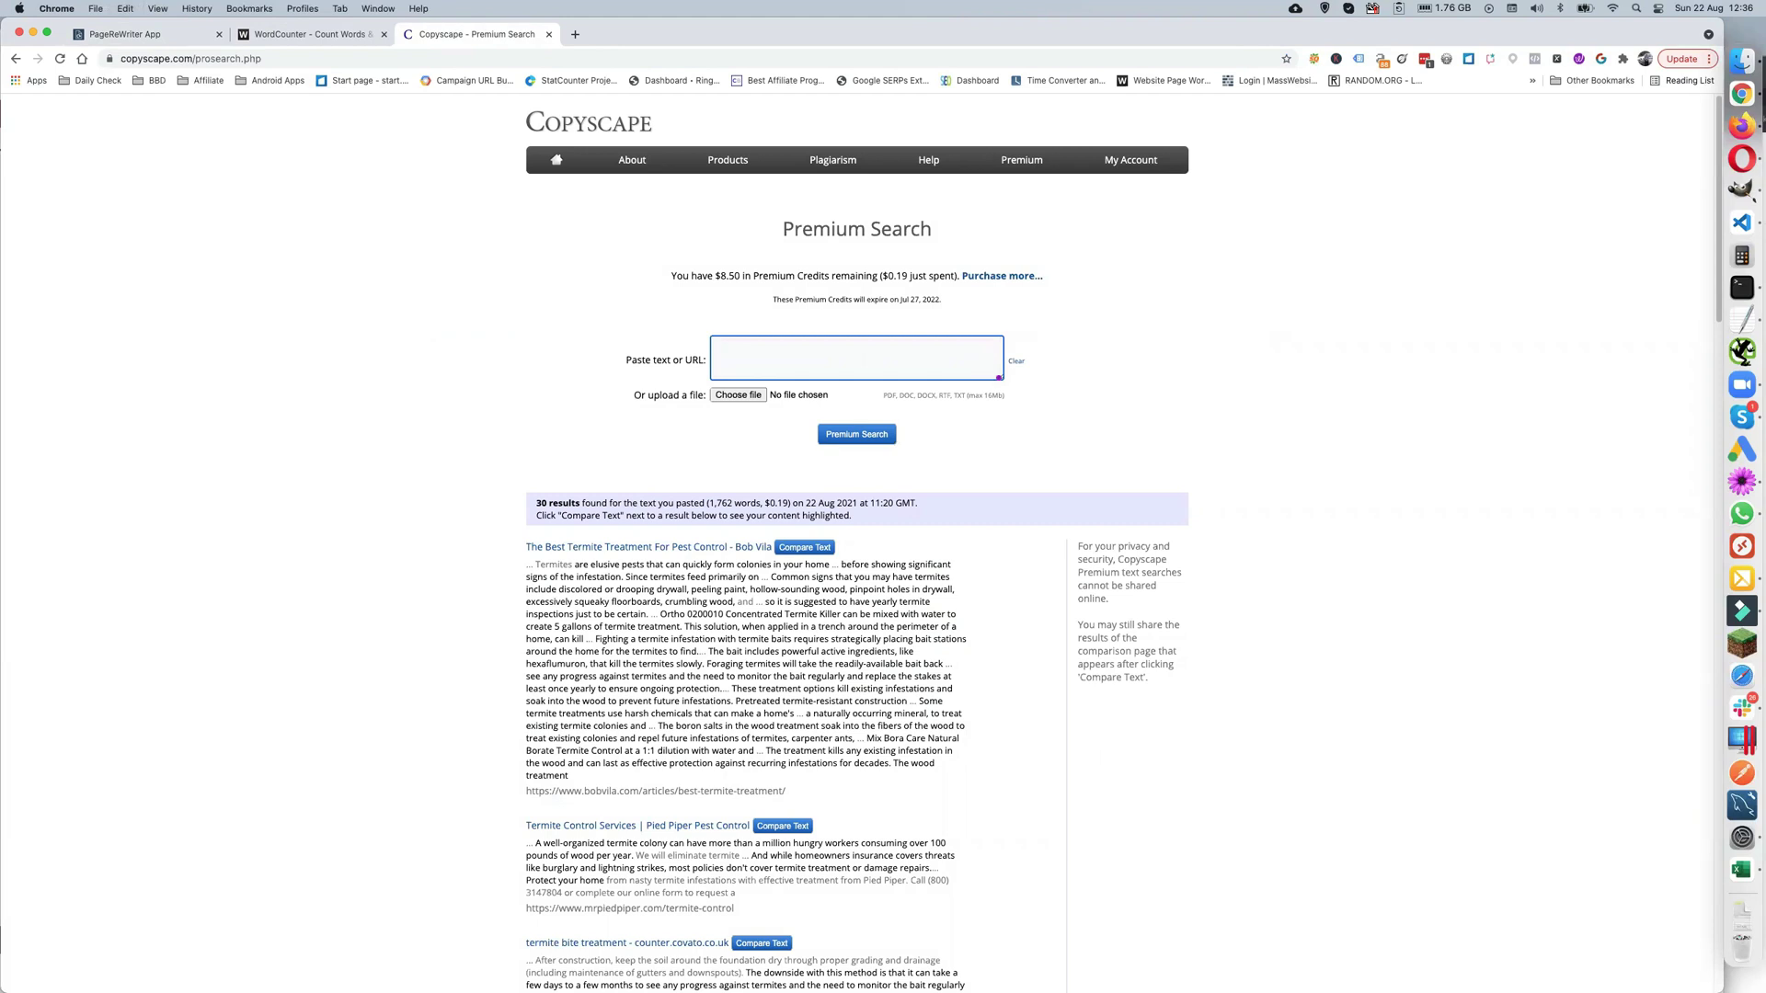
key("super+v")
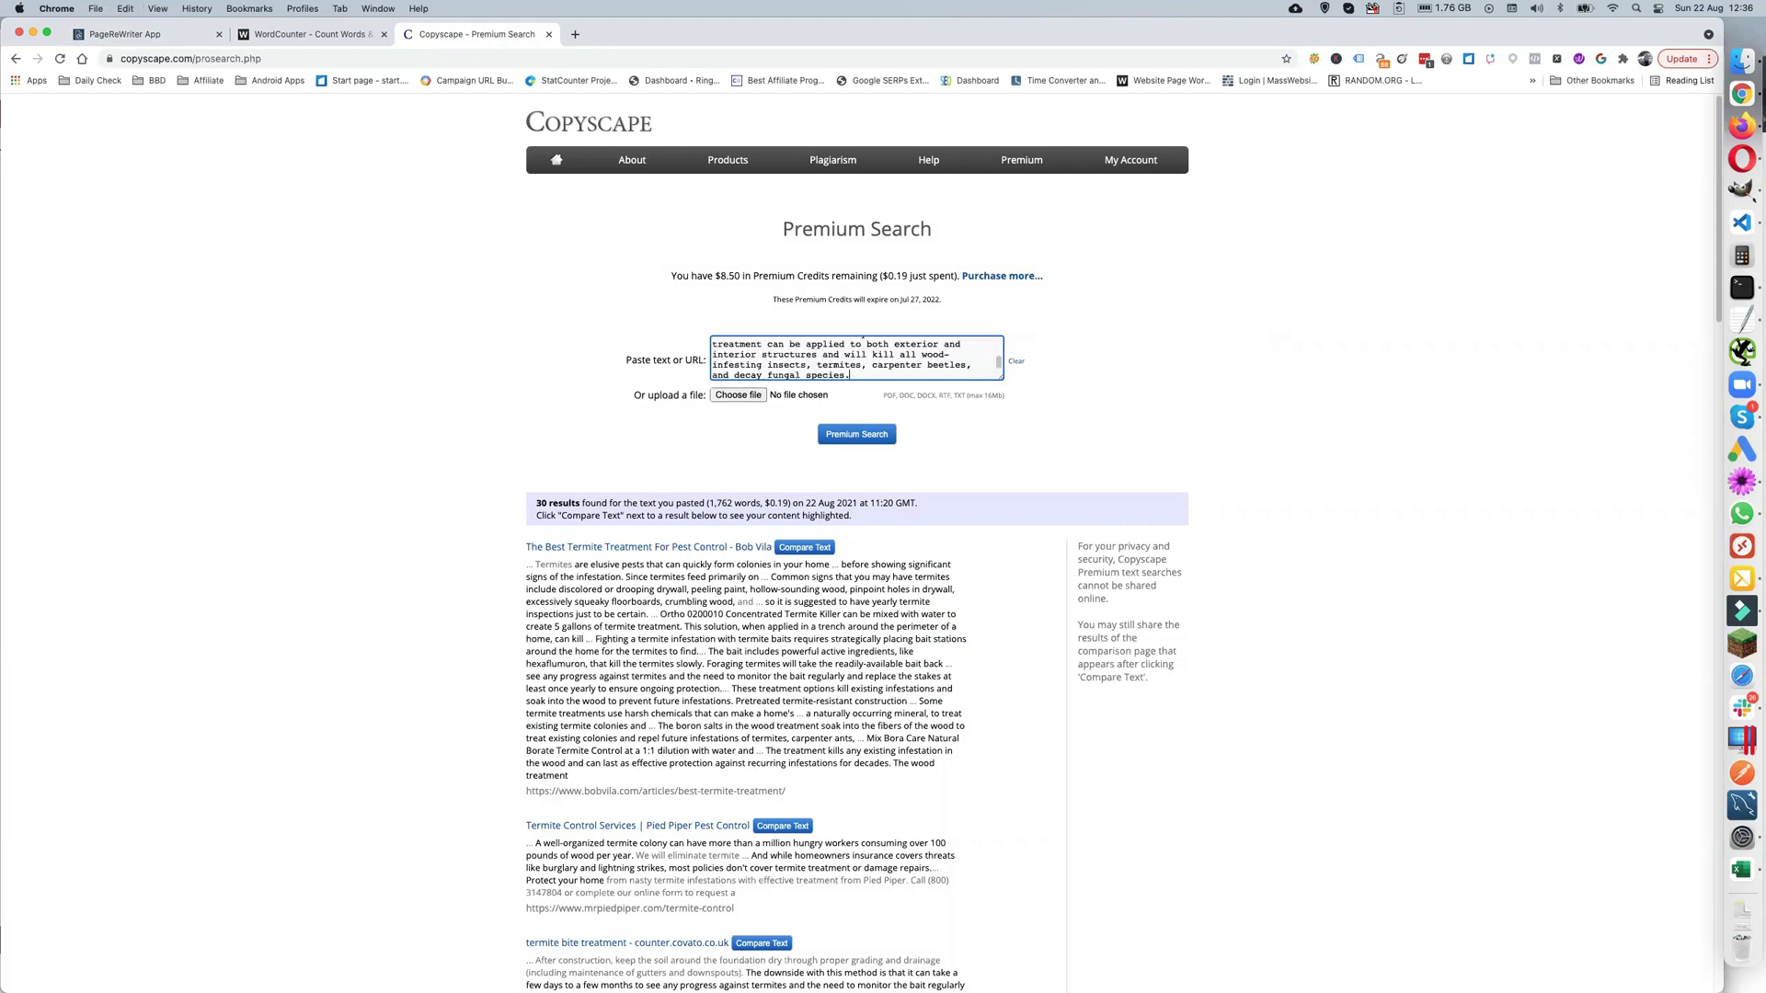
left_click(853, 436)
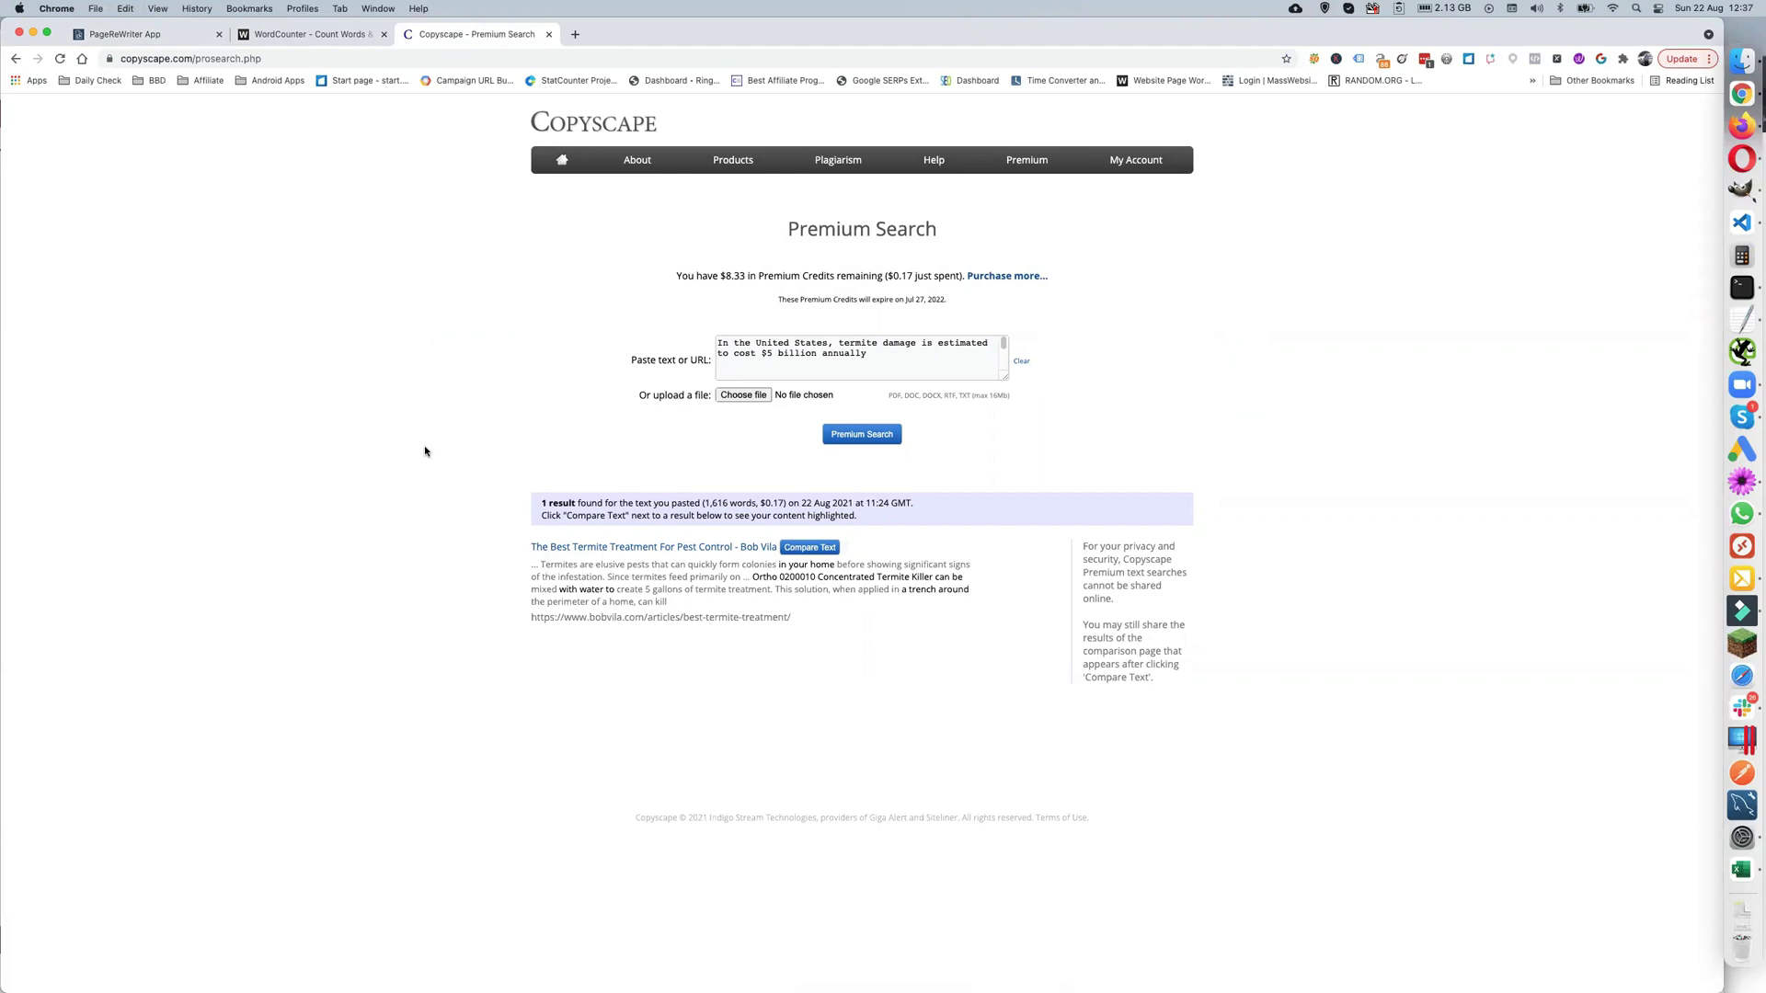
- Open the text comparison for the Bob Vila result and examine the highlighted matches in its introduction and types of termite treatment
left_click(816, 550)
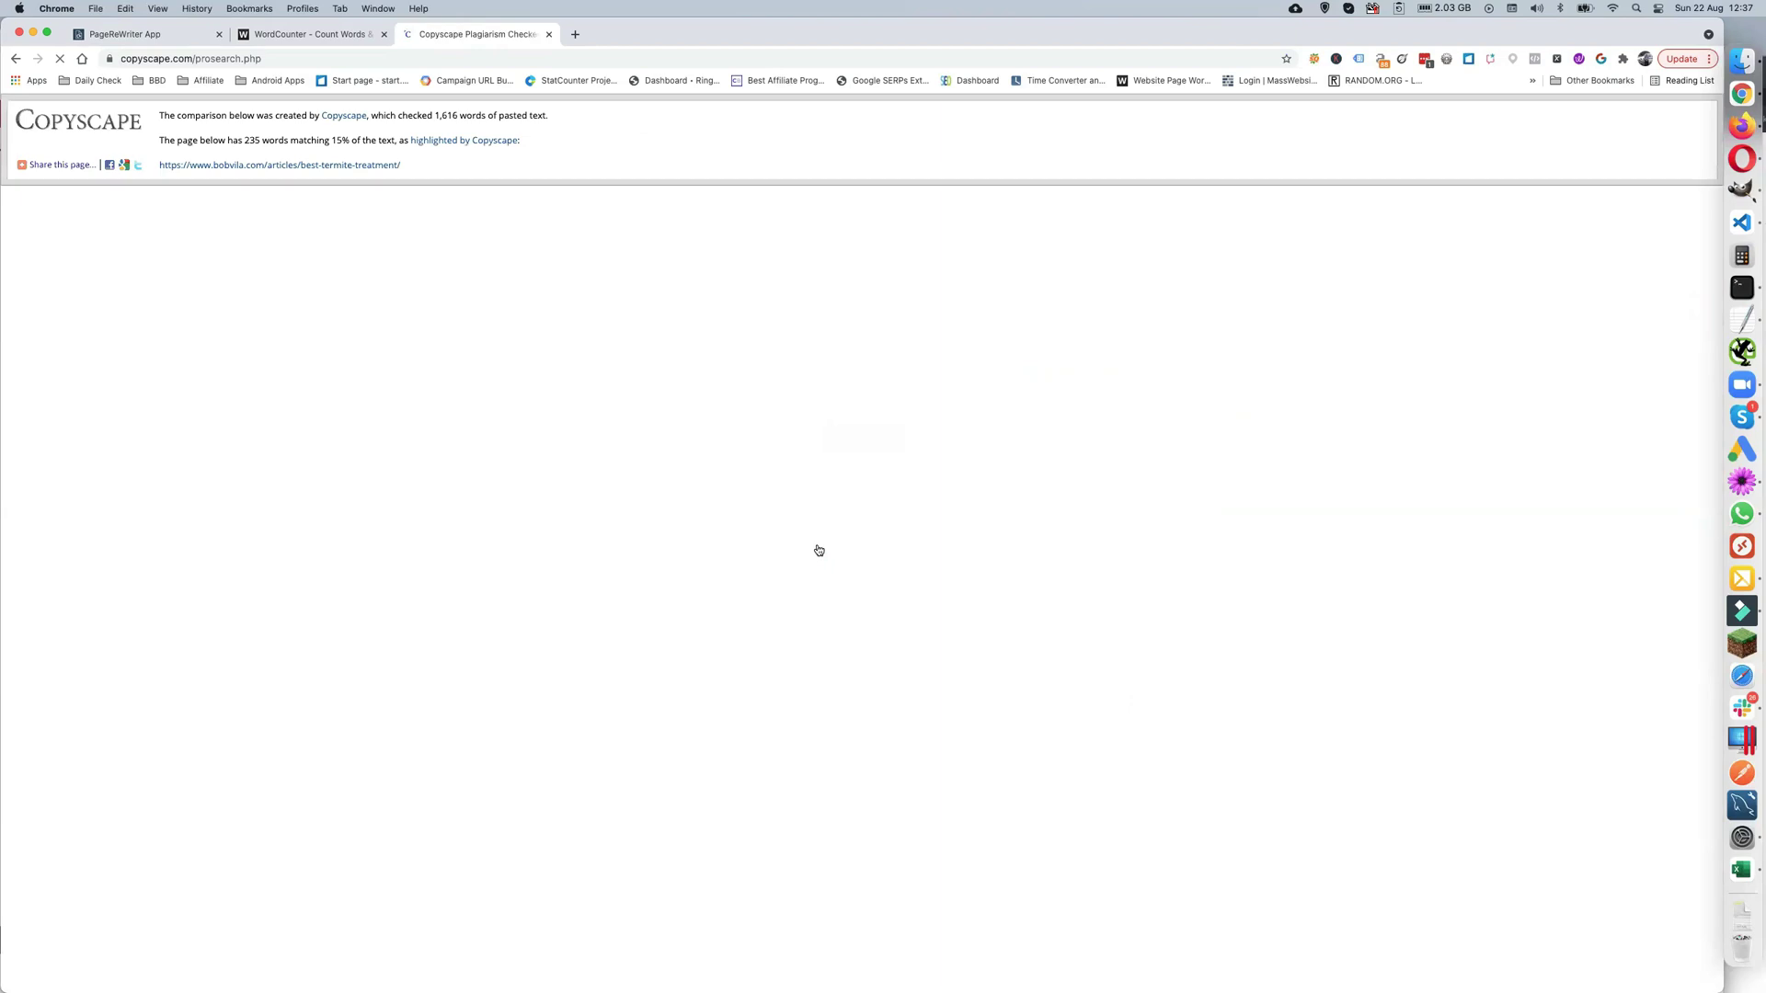
scroll(241, 391, "down", 5)
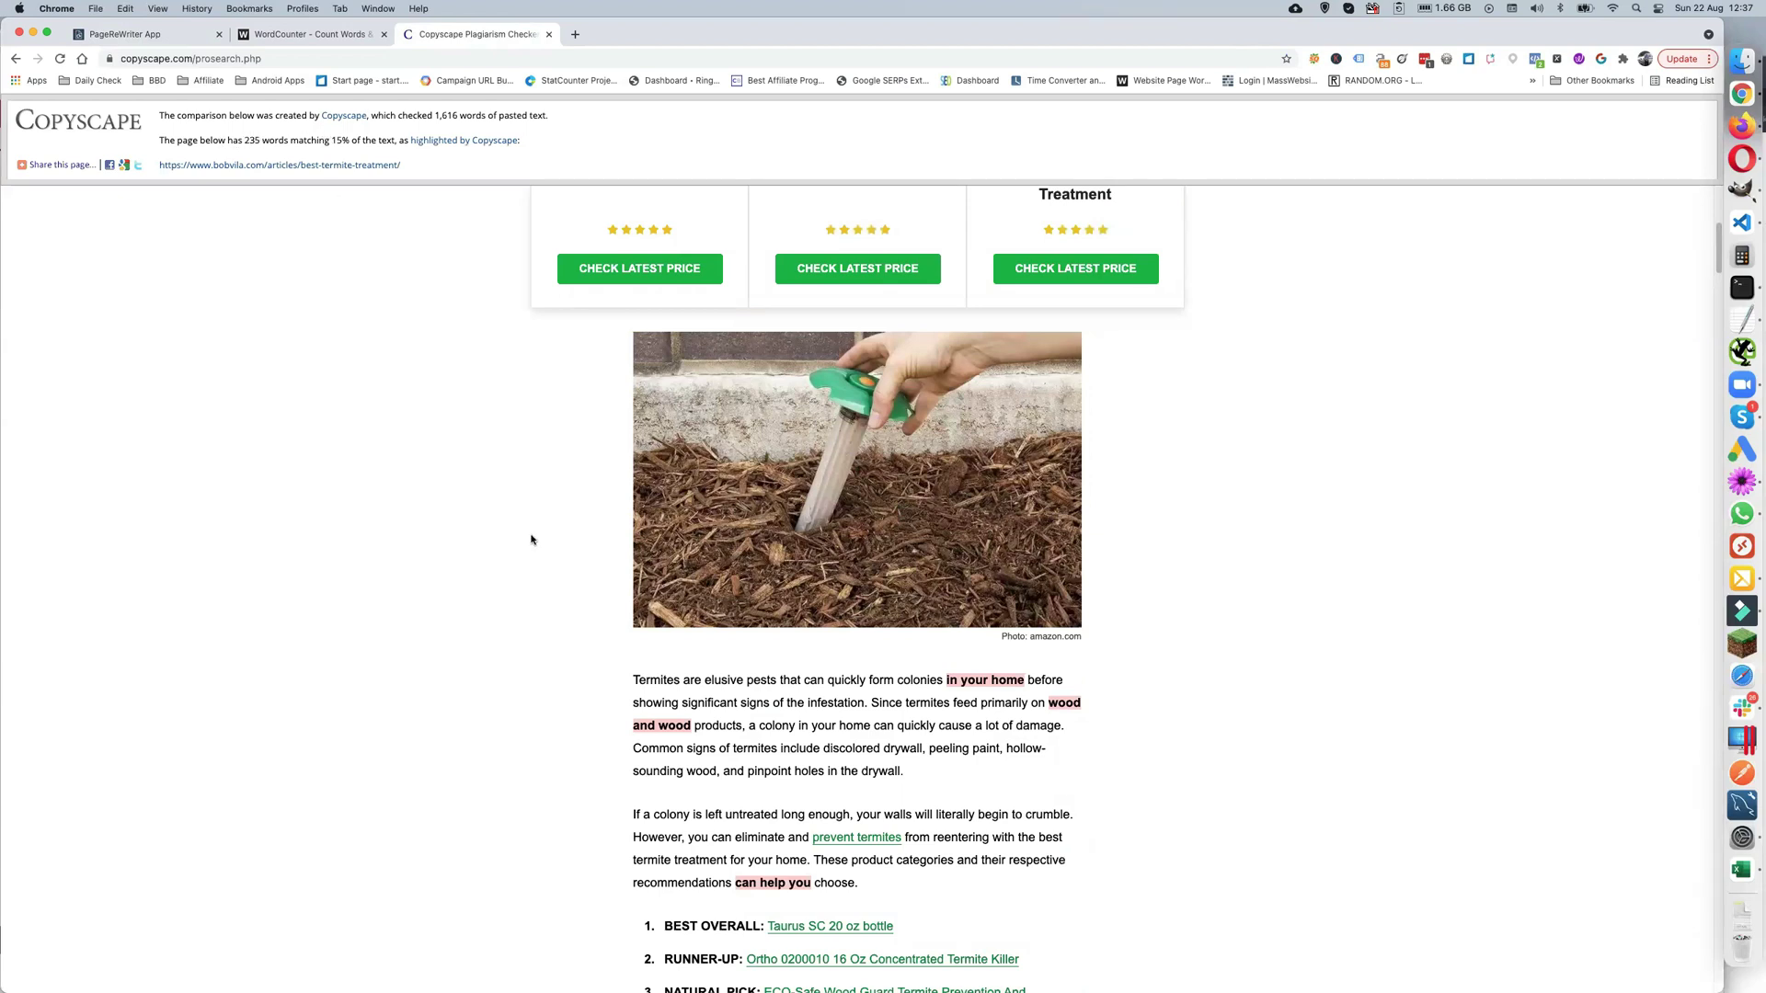
scroll(536, 546, "down", 3)
scroll(1103, 659, "down", 2)
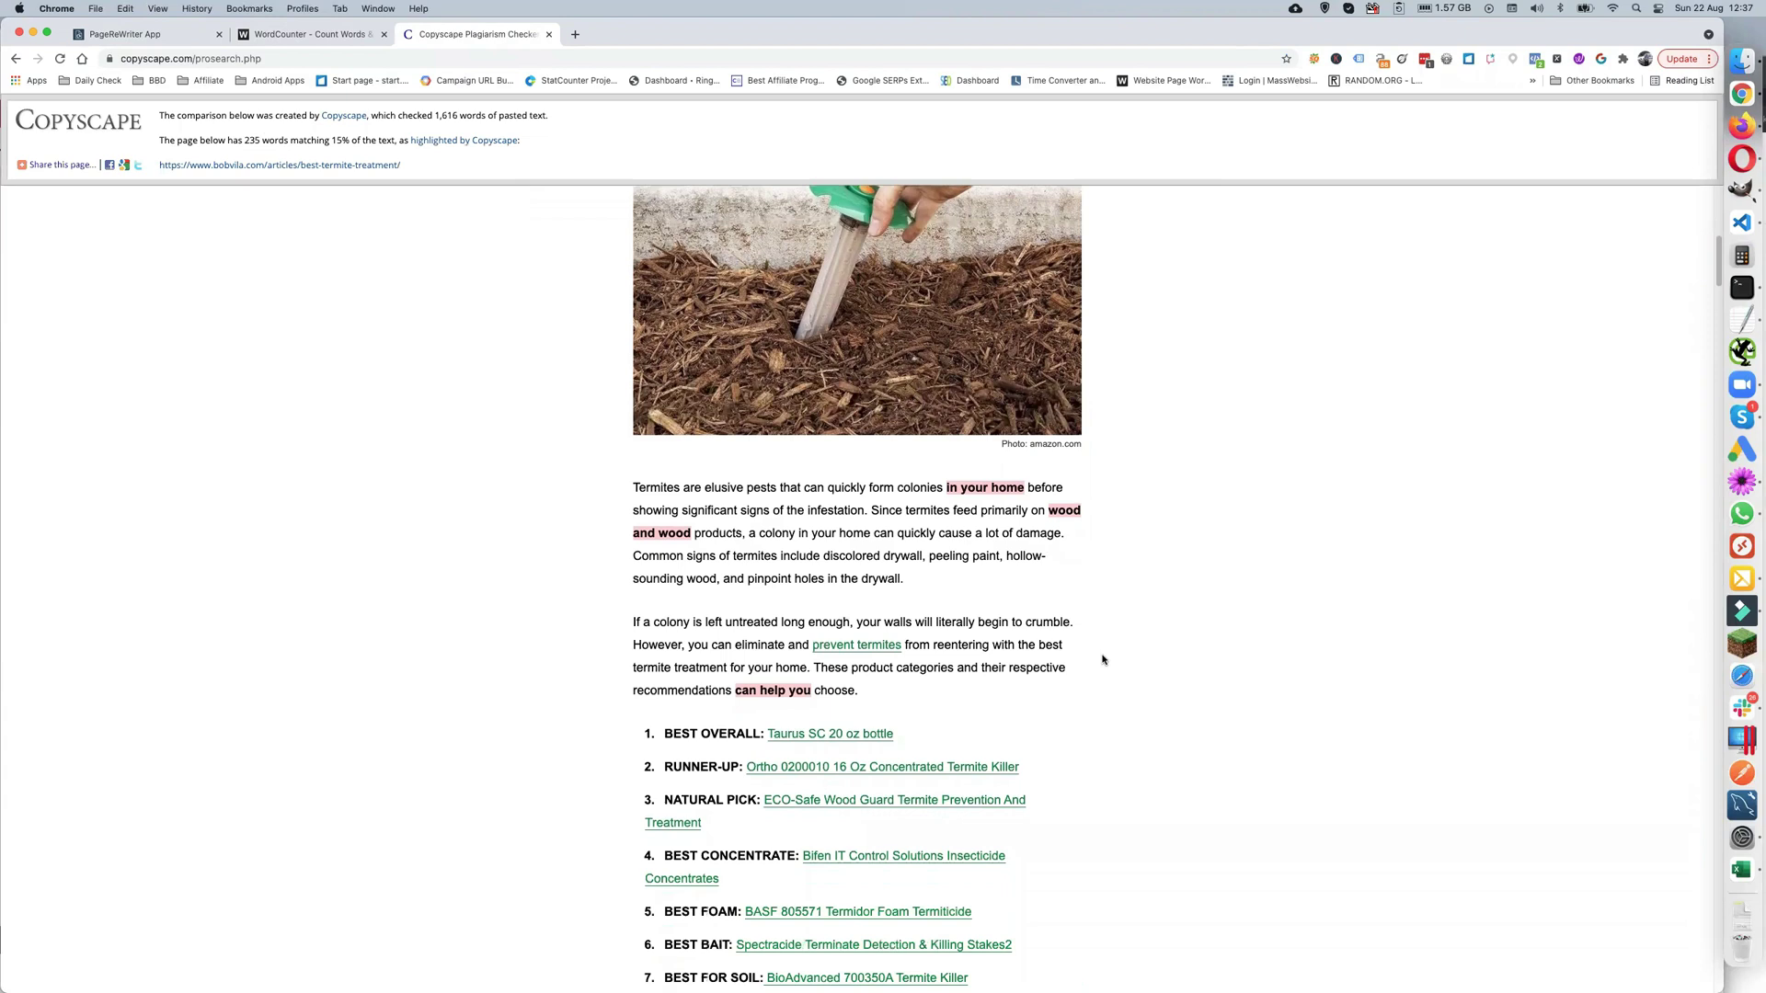
scroll(782, 616, "down", 7)
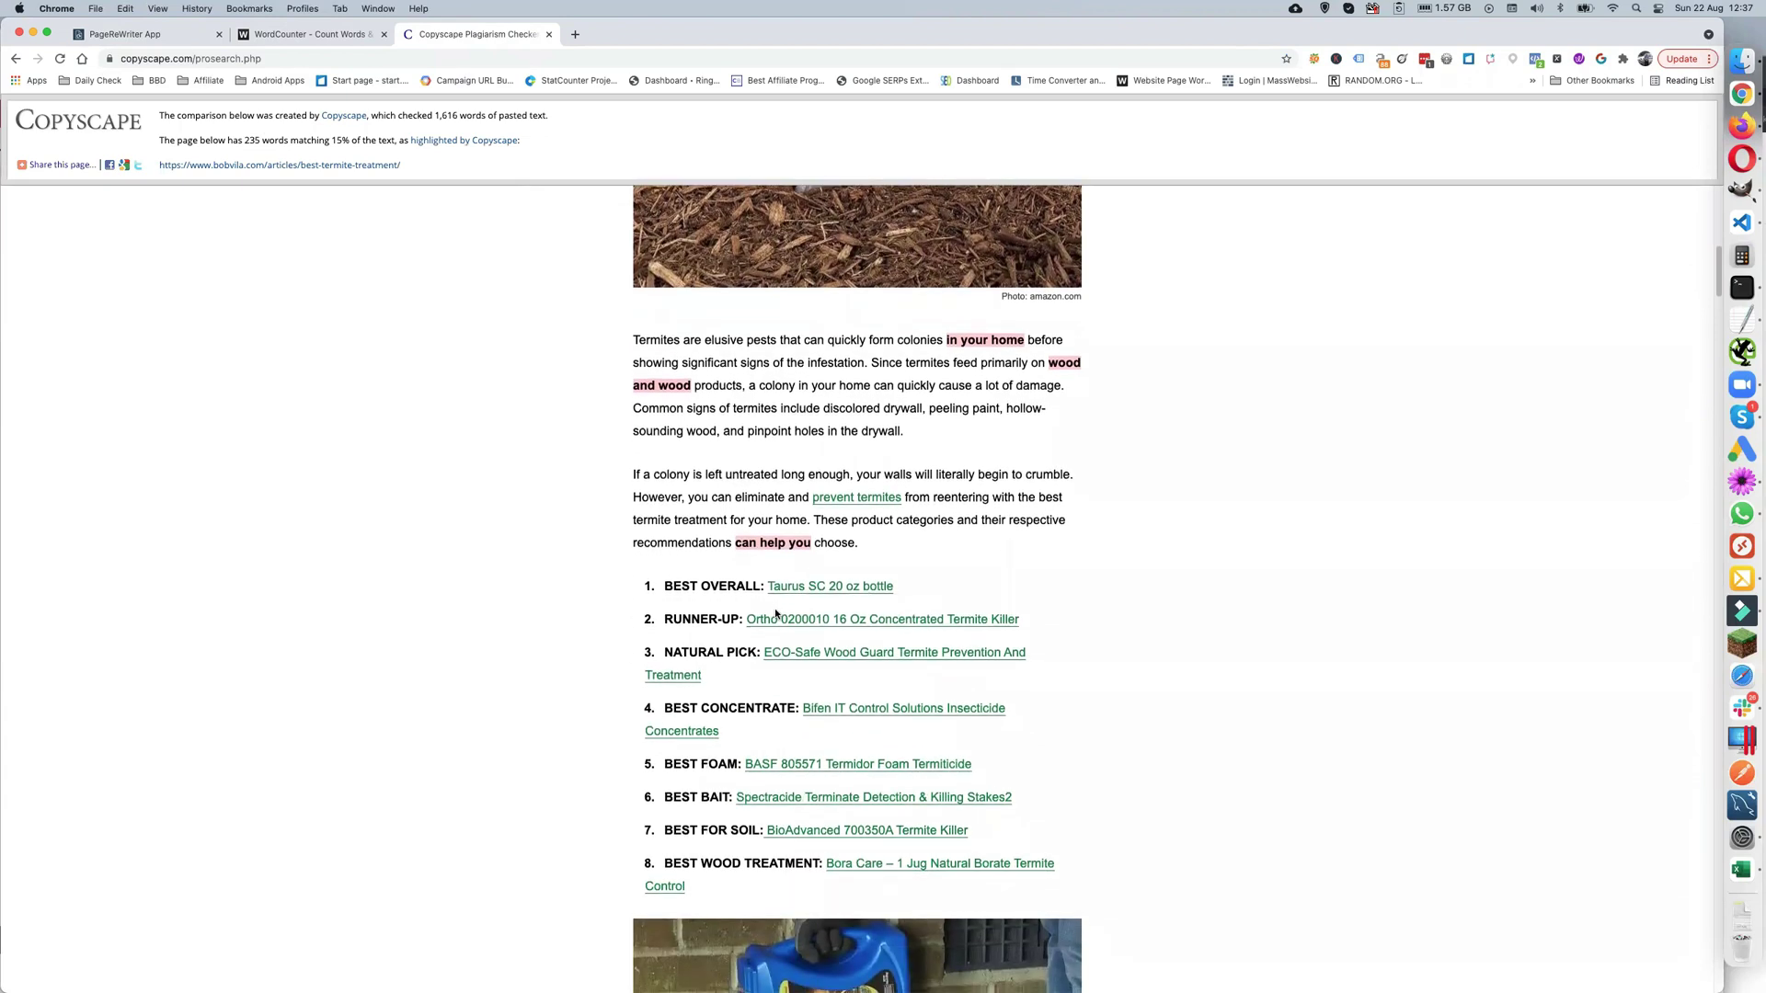
scroll(776, 613, "down", 12)
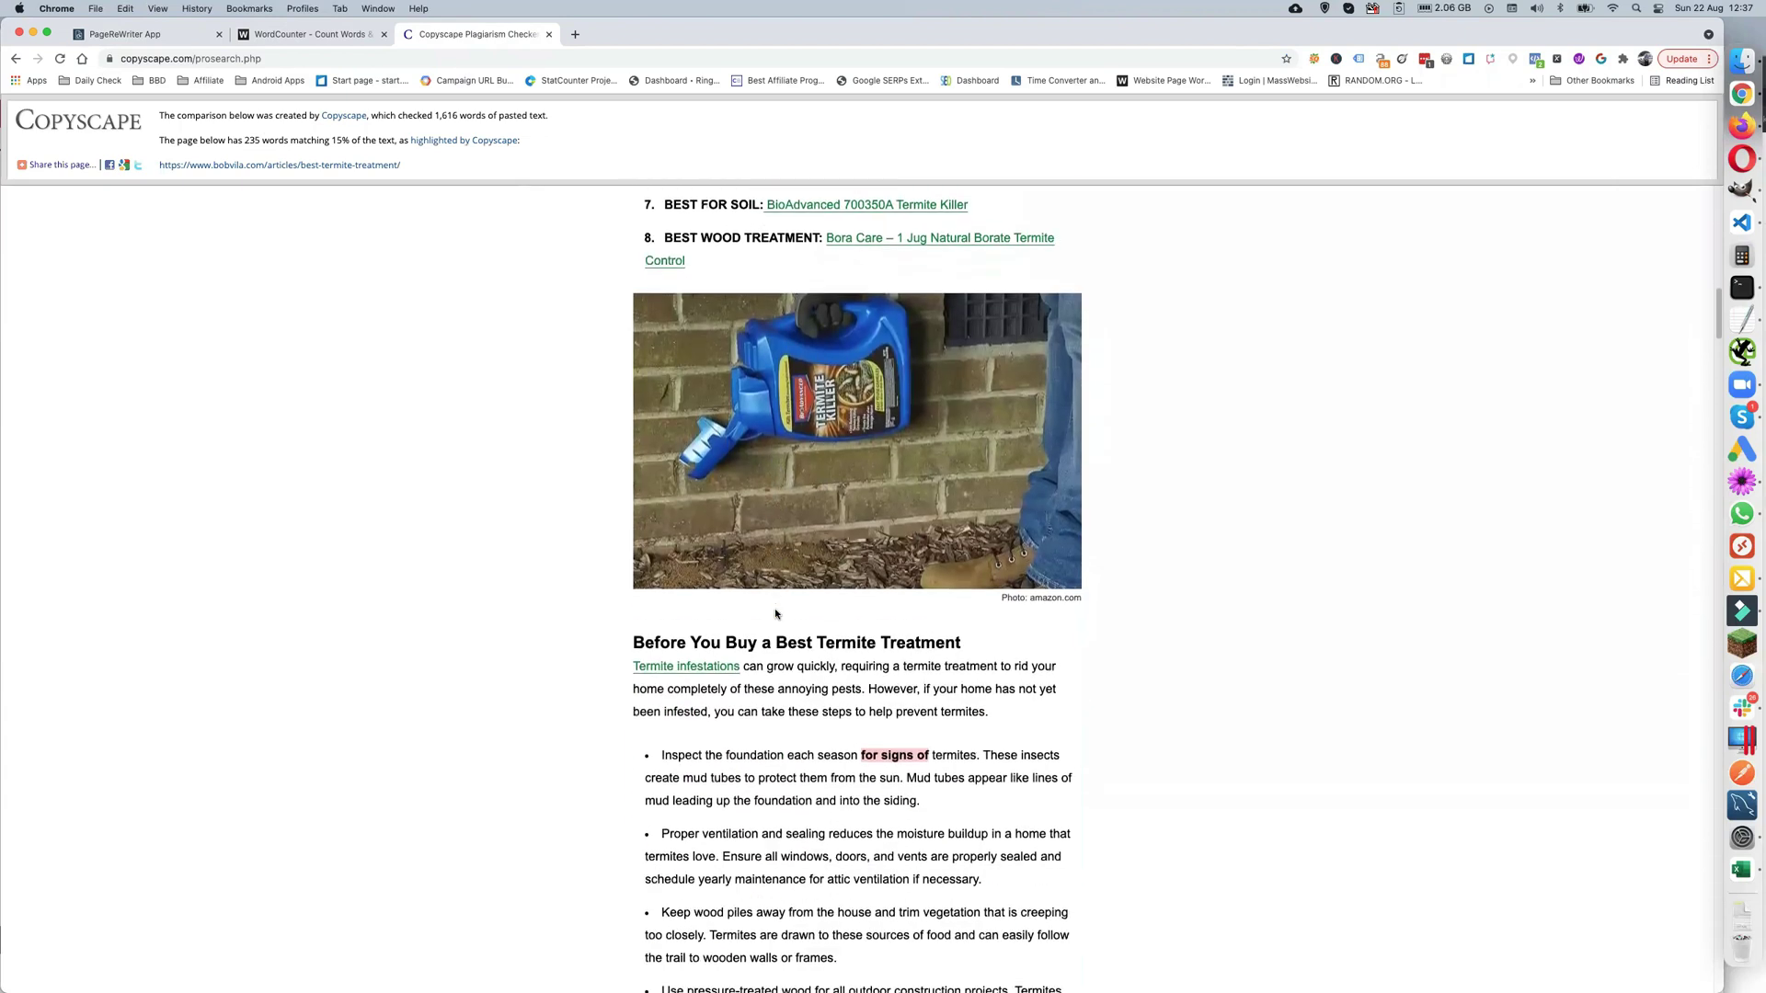
scroll(775, 613, "down", 13)
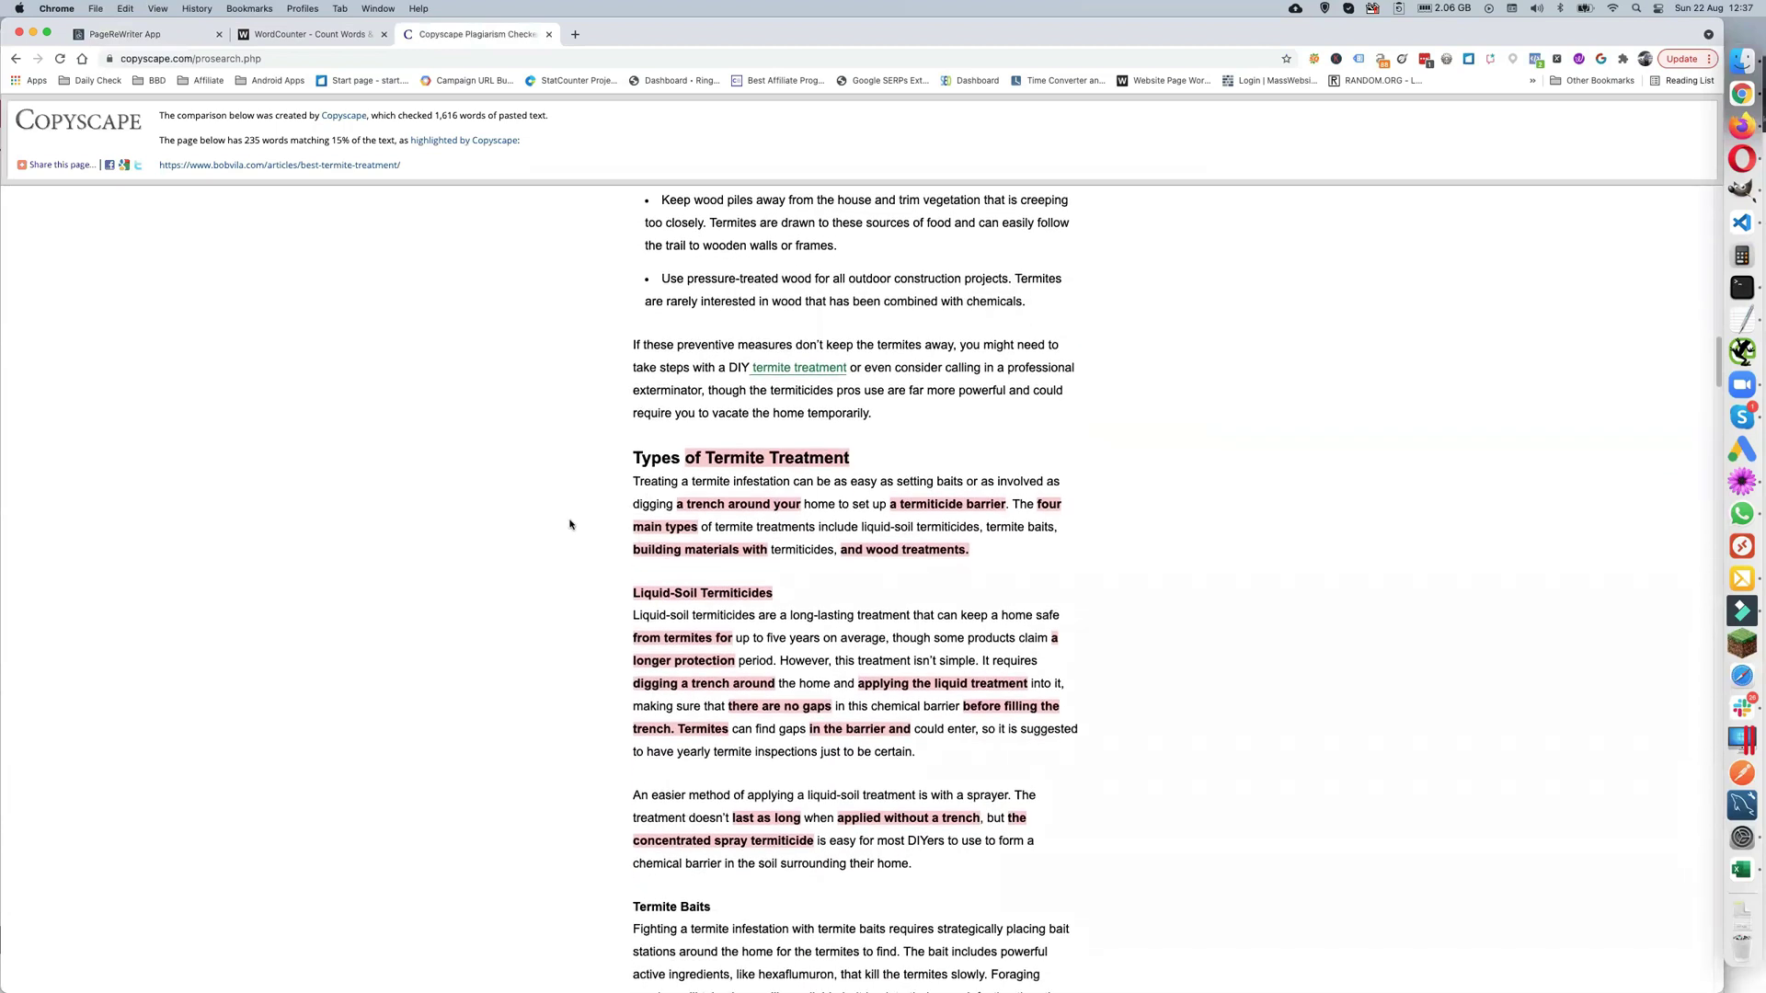
scroll(740, 631, "down", 18)
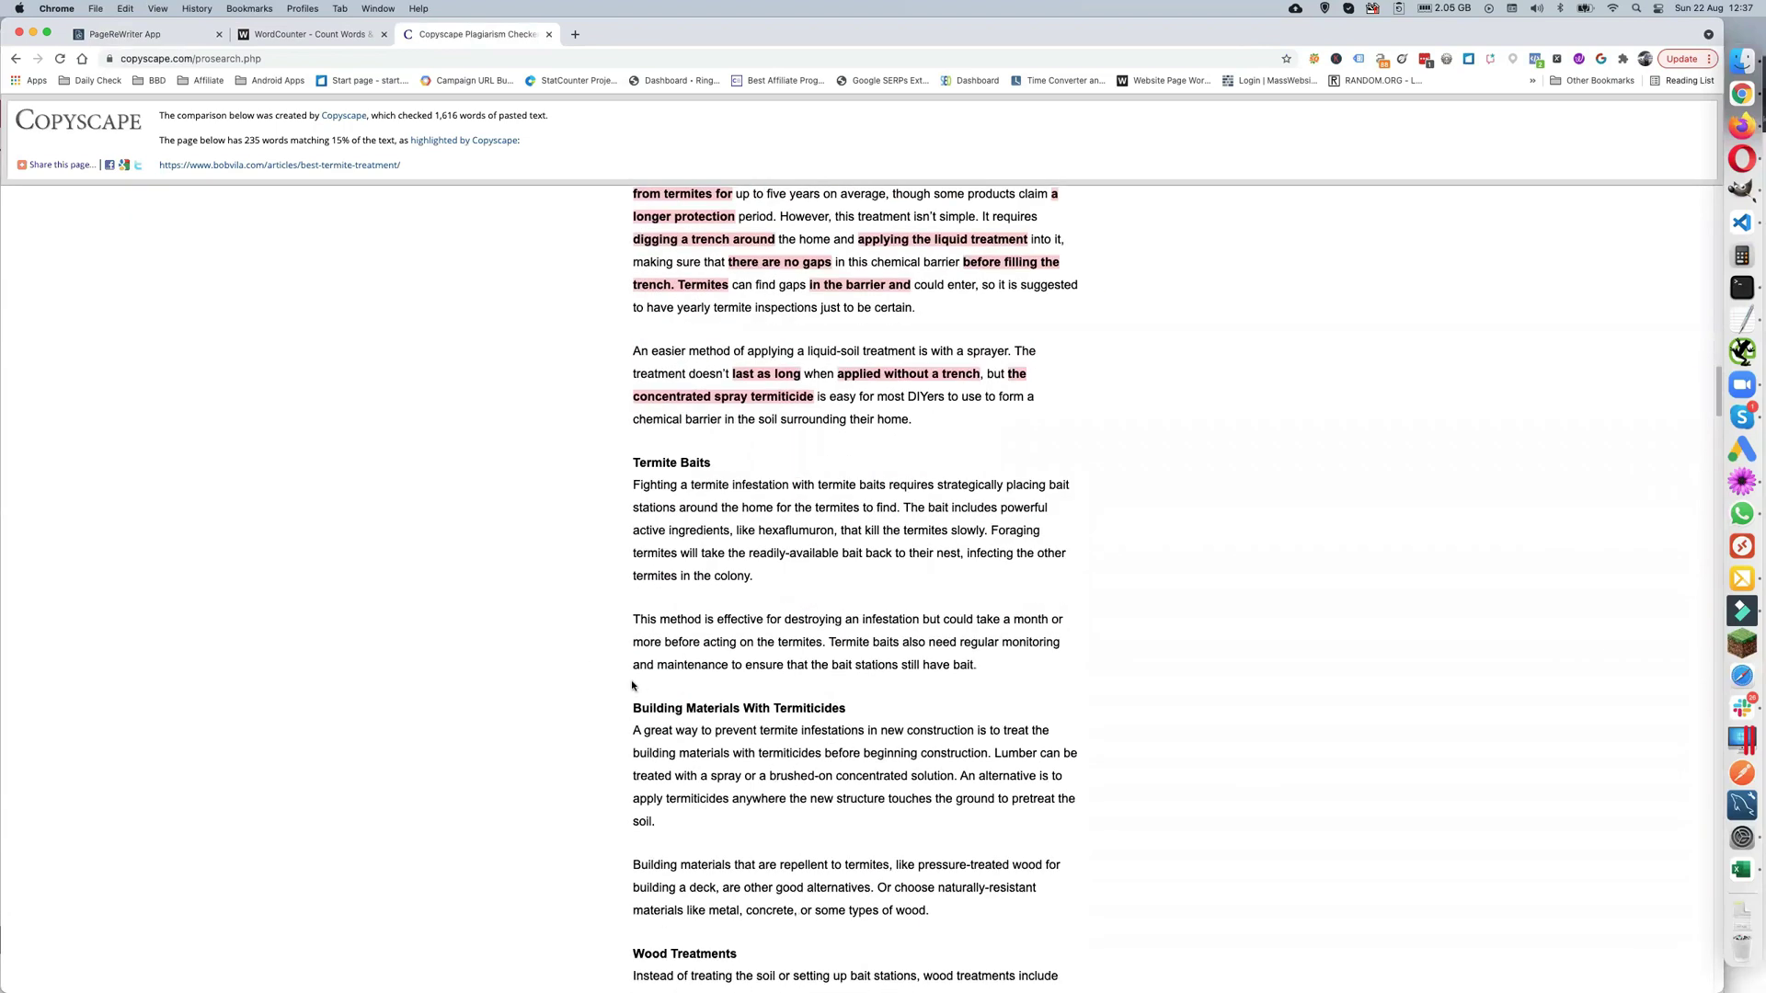
- Examine the highlighted matches in the Taurus SC and Ortho product reviews, and return to the Copyscape search results
scroll(631, 685, "down", 18)
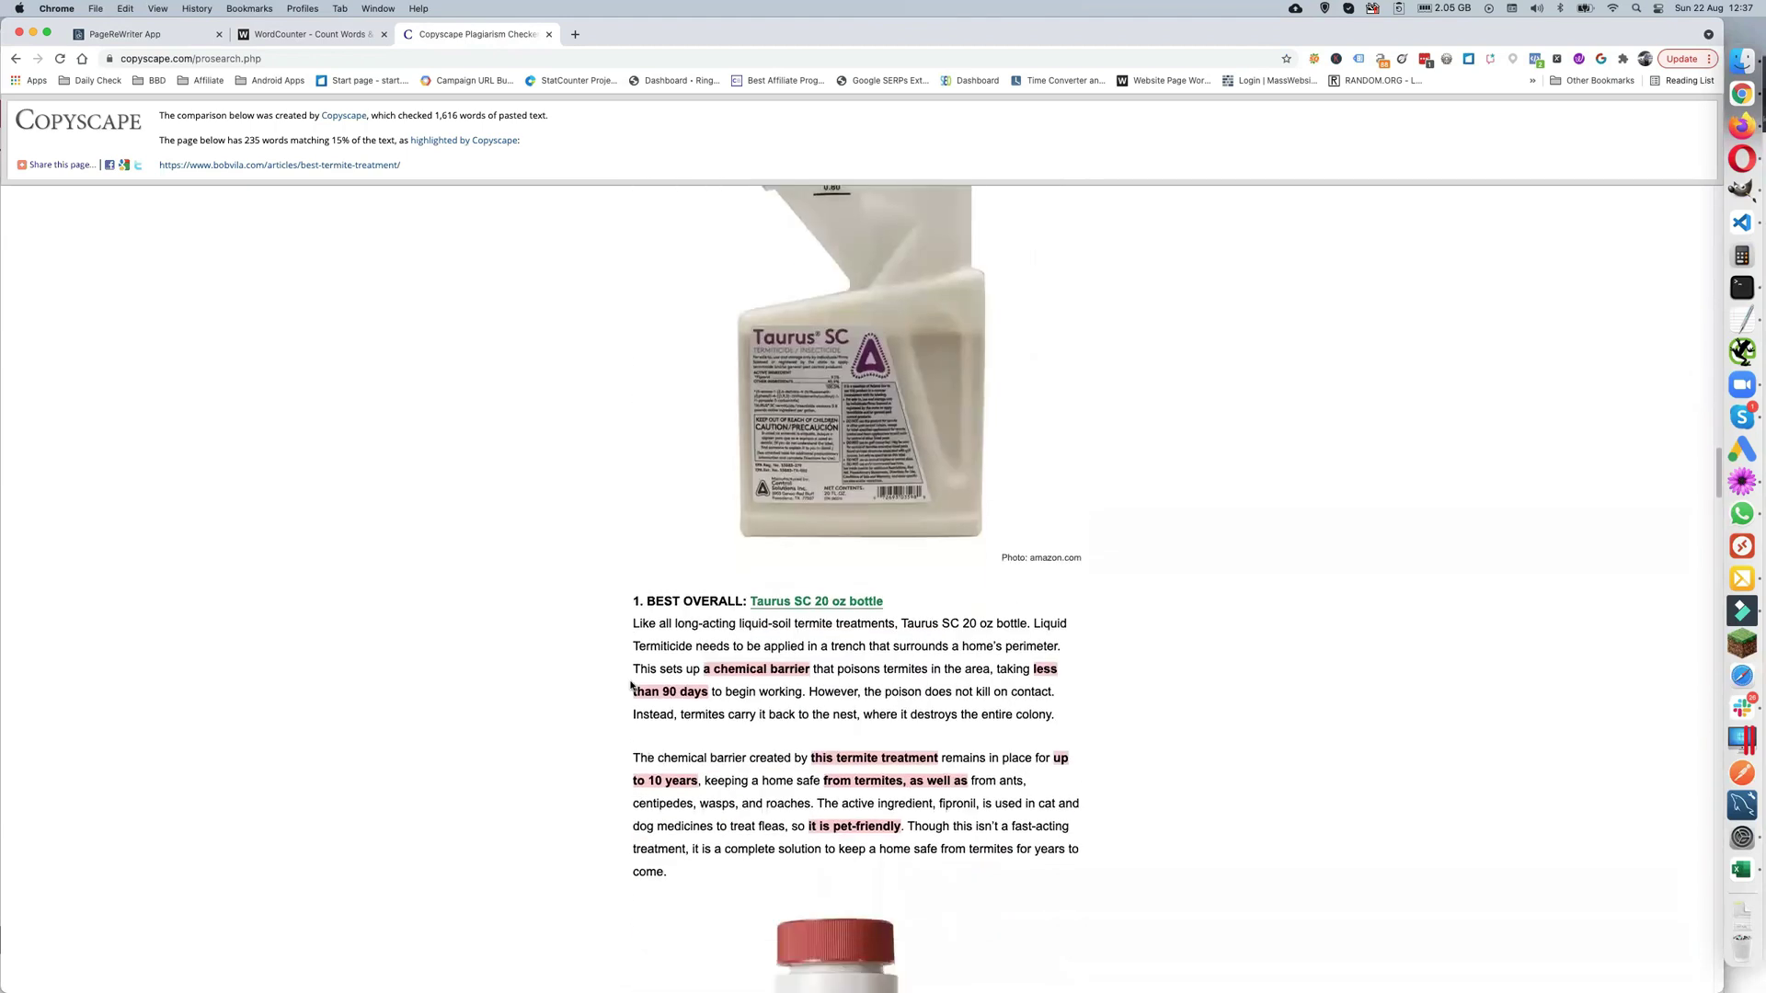
scroll(639, 685, "down", 6)
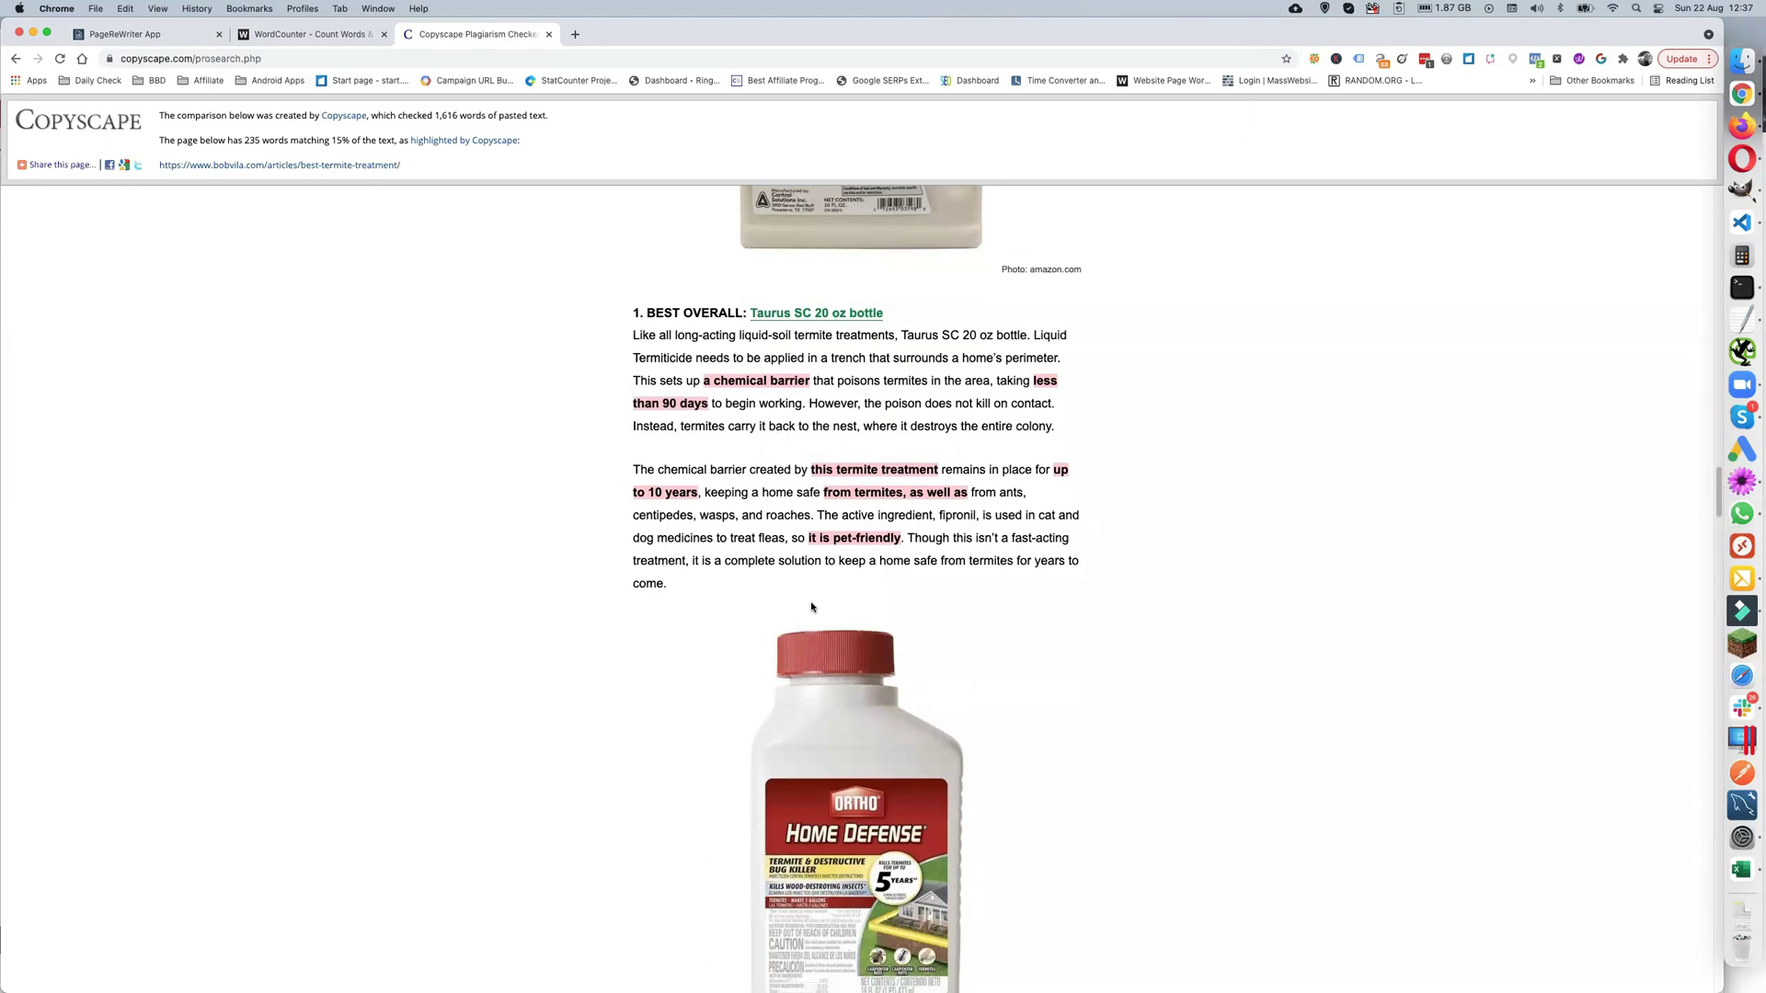
scroll(811, 607, "down", 14)
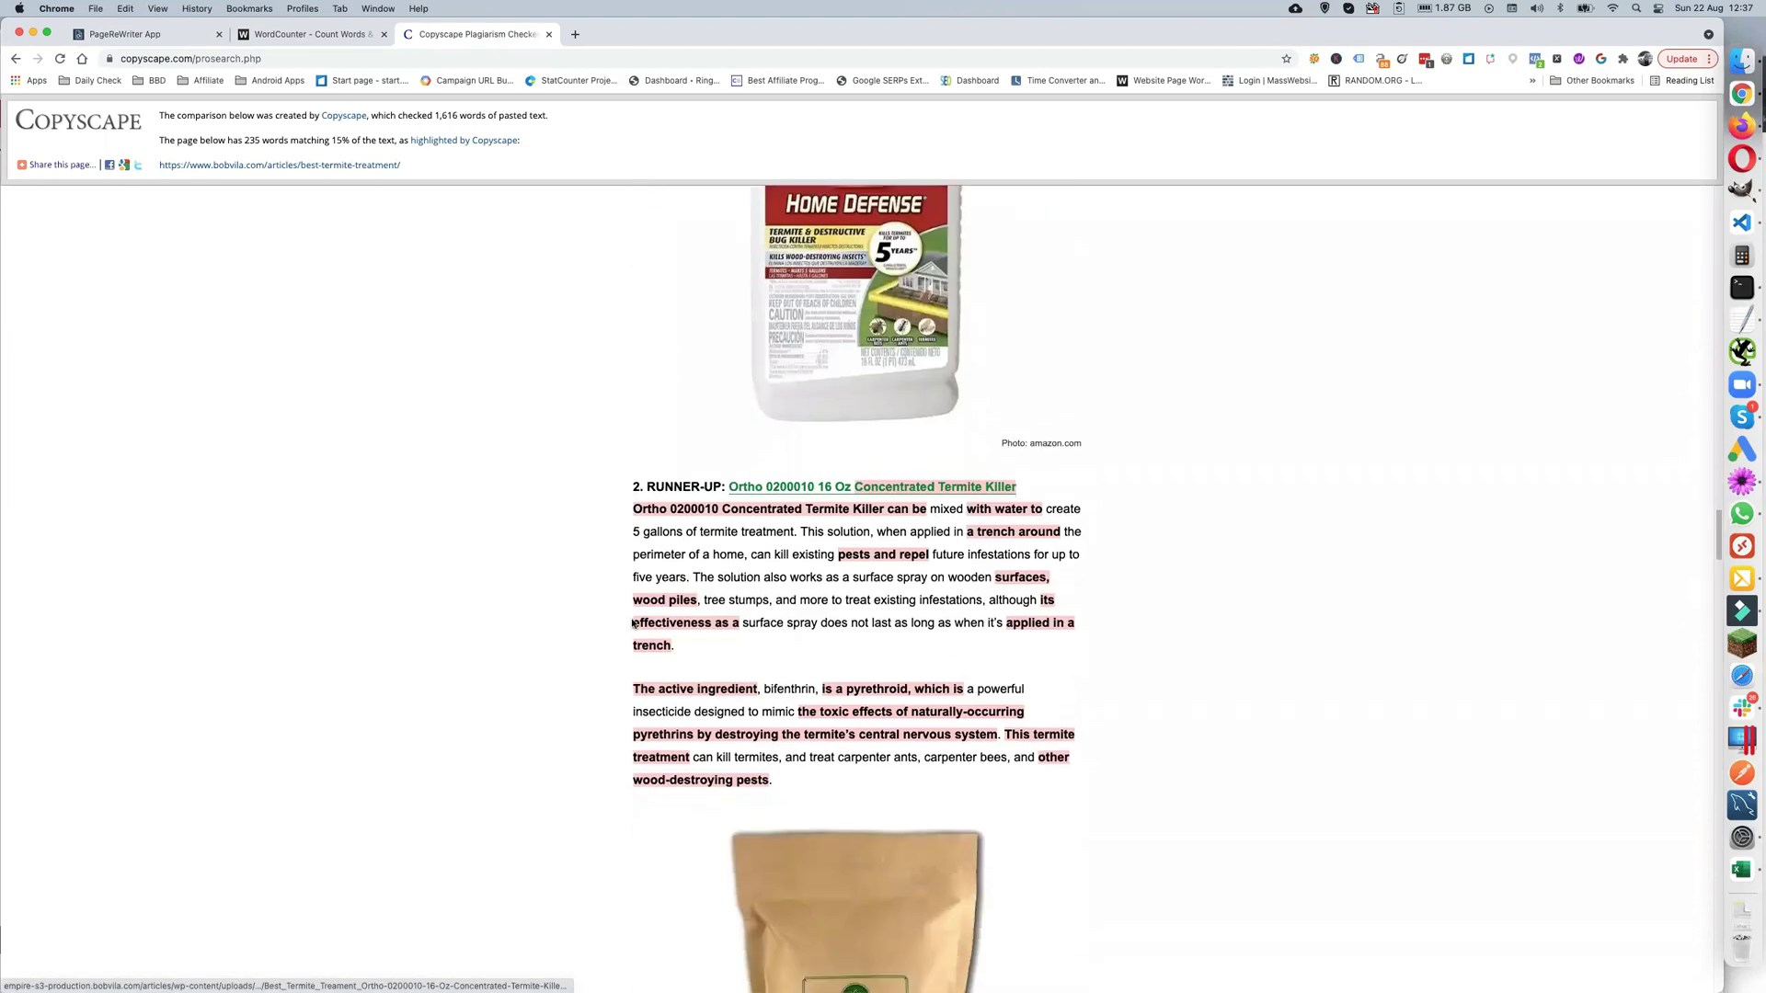
scroll(632, 625, "up", 11)
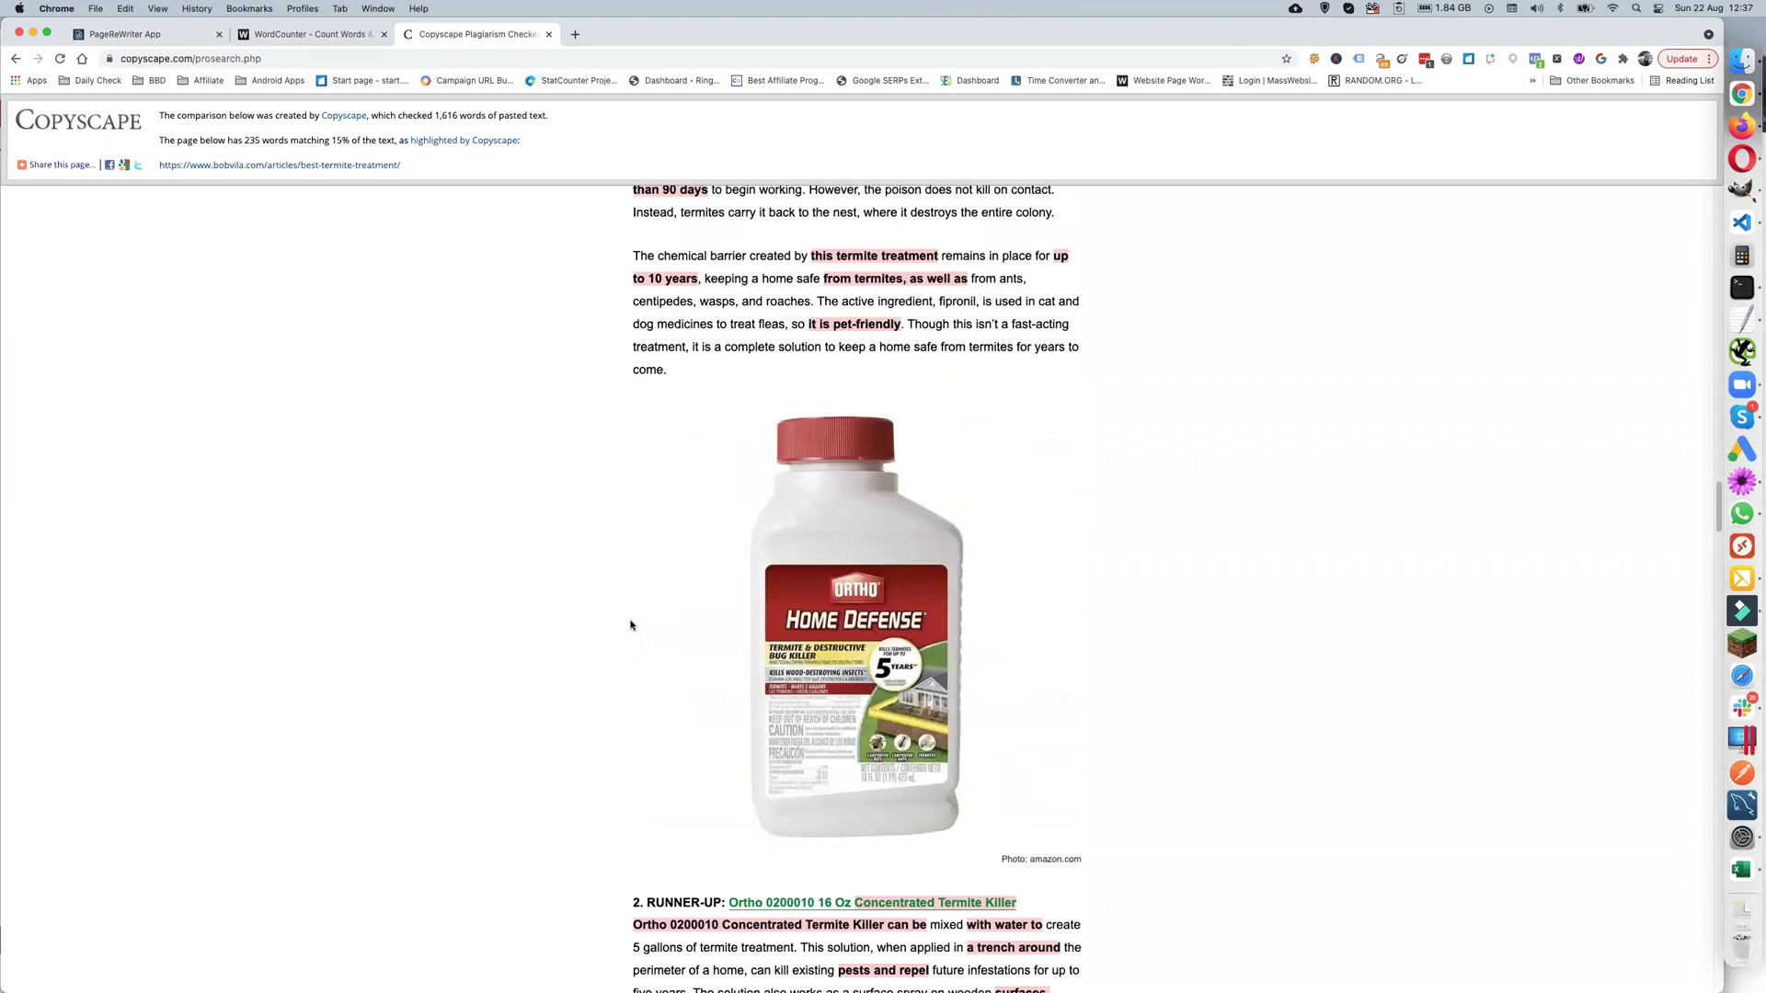
scroll(631, 626, "down", 5)
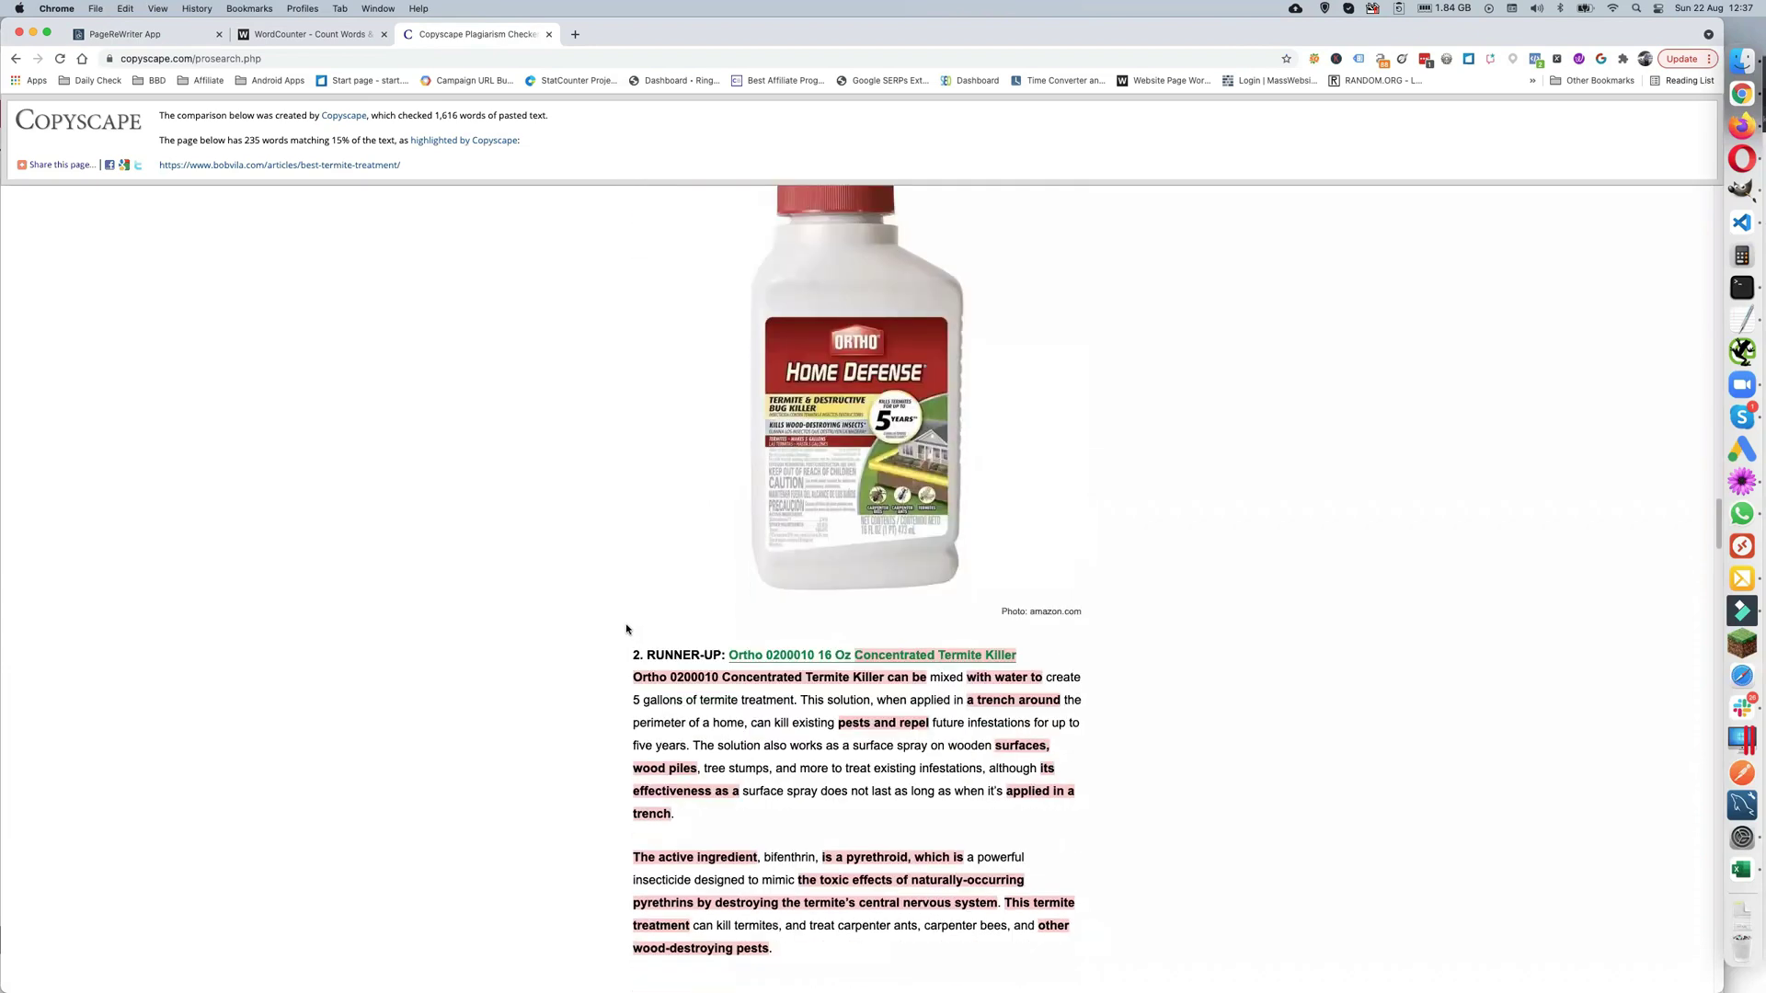
scroll(626, 629, "up", 19)
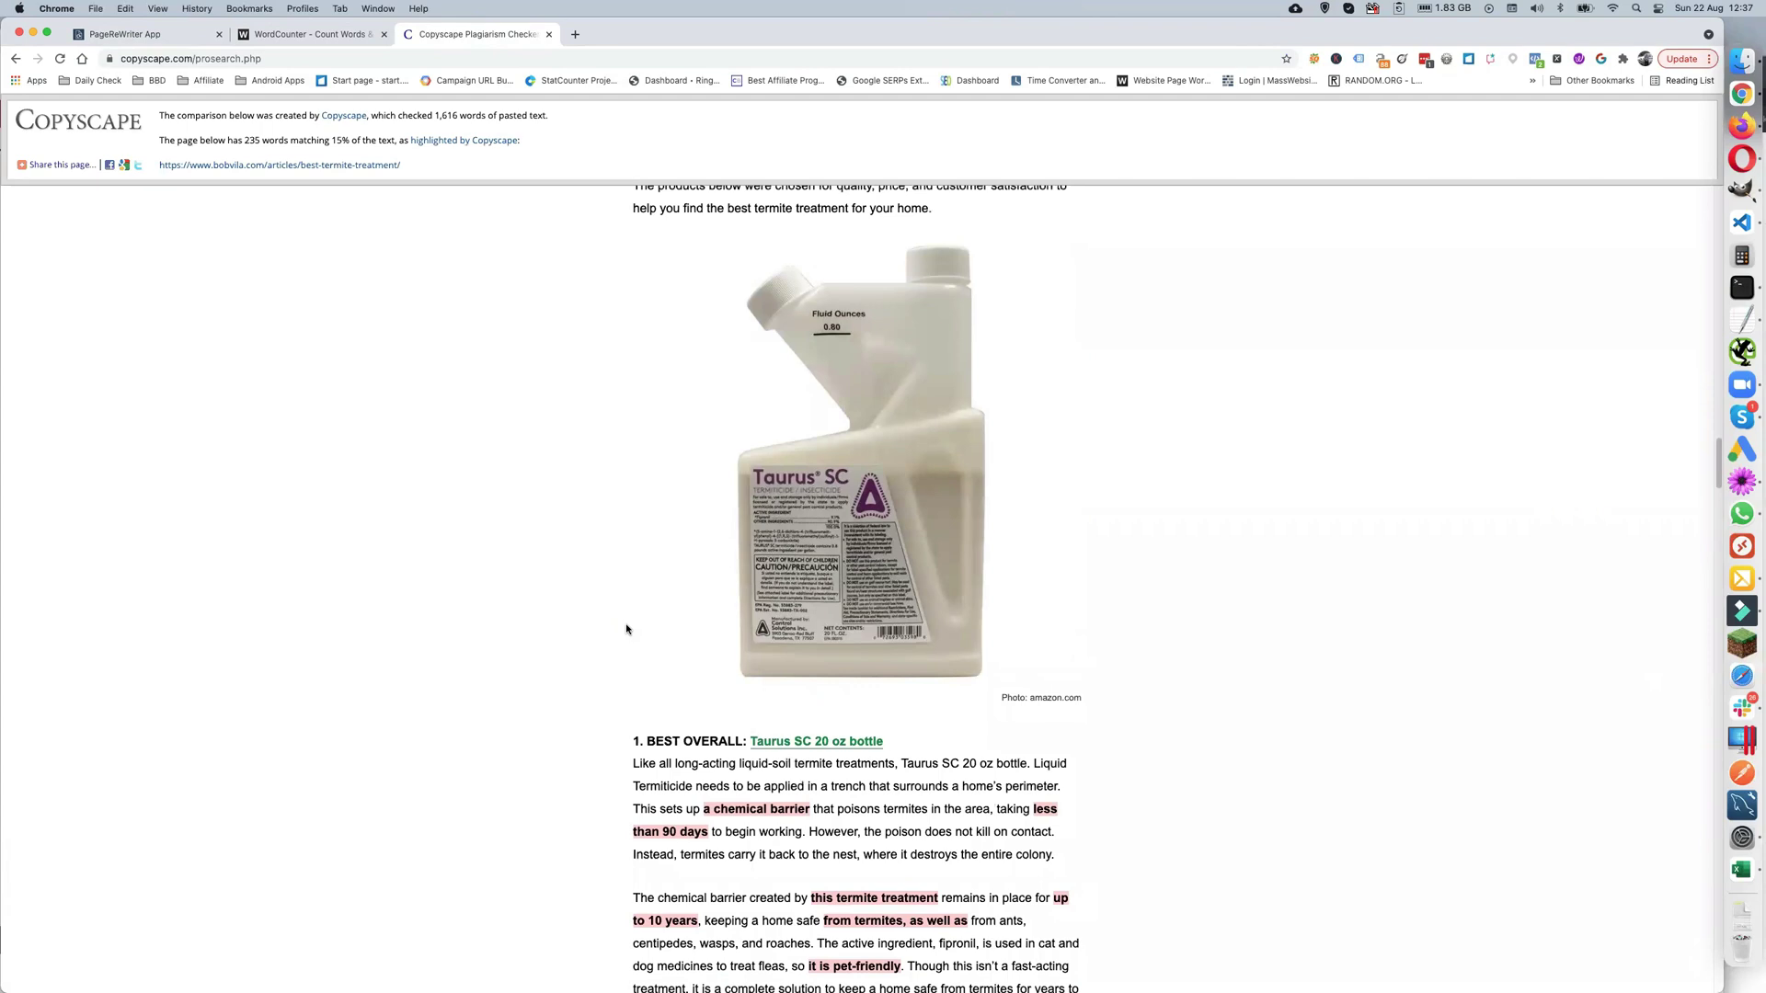
scroll(626, 629, "up", 10)
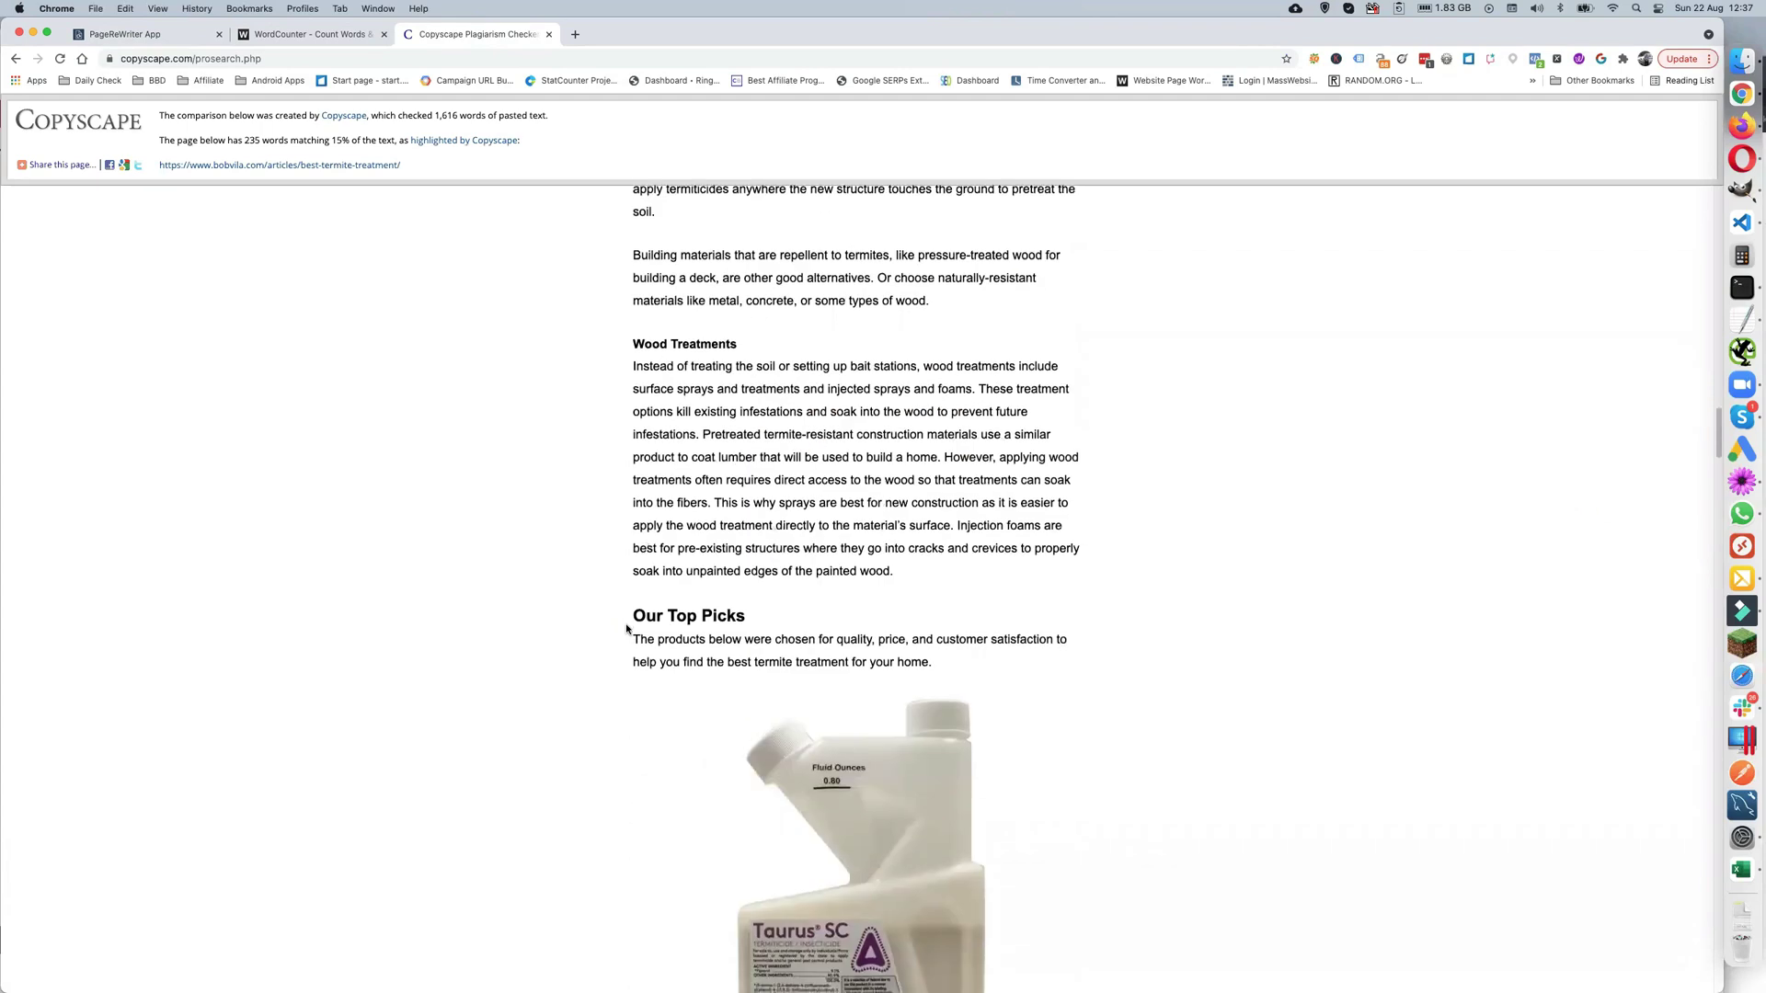
scroll(626, 629, "down", 17)
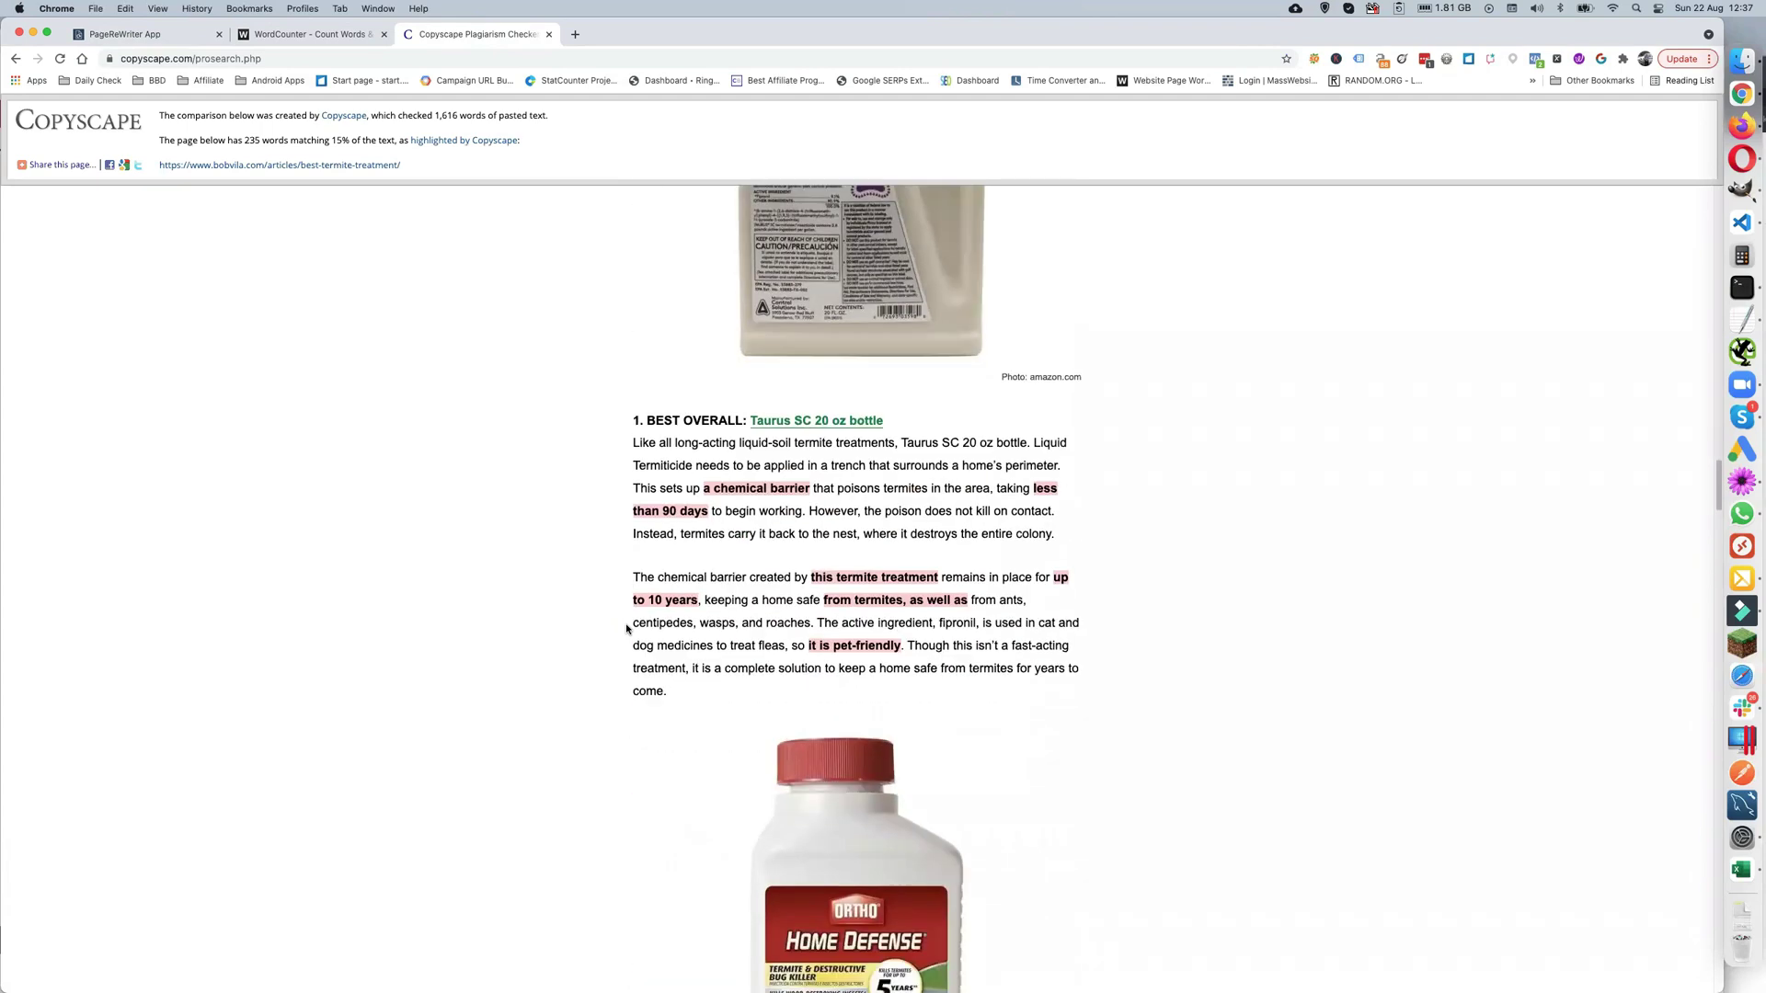
scroll(667, 627, "up", 20)
scroll(667, 627, "up", 20)
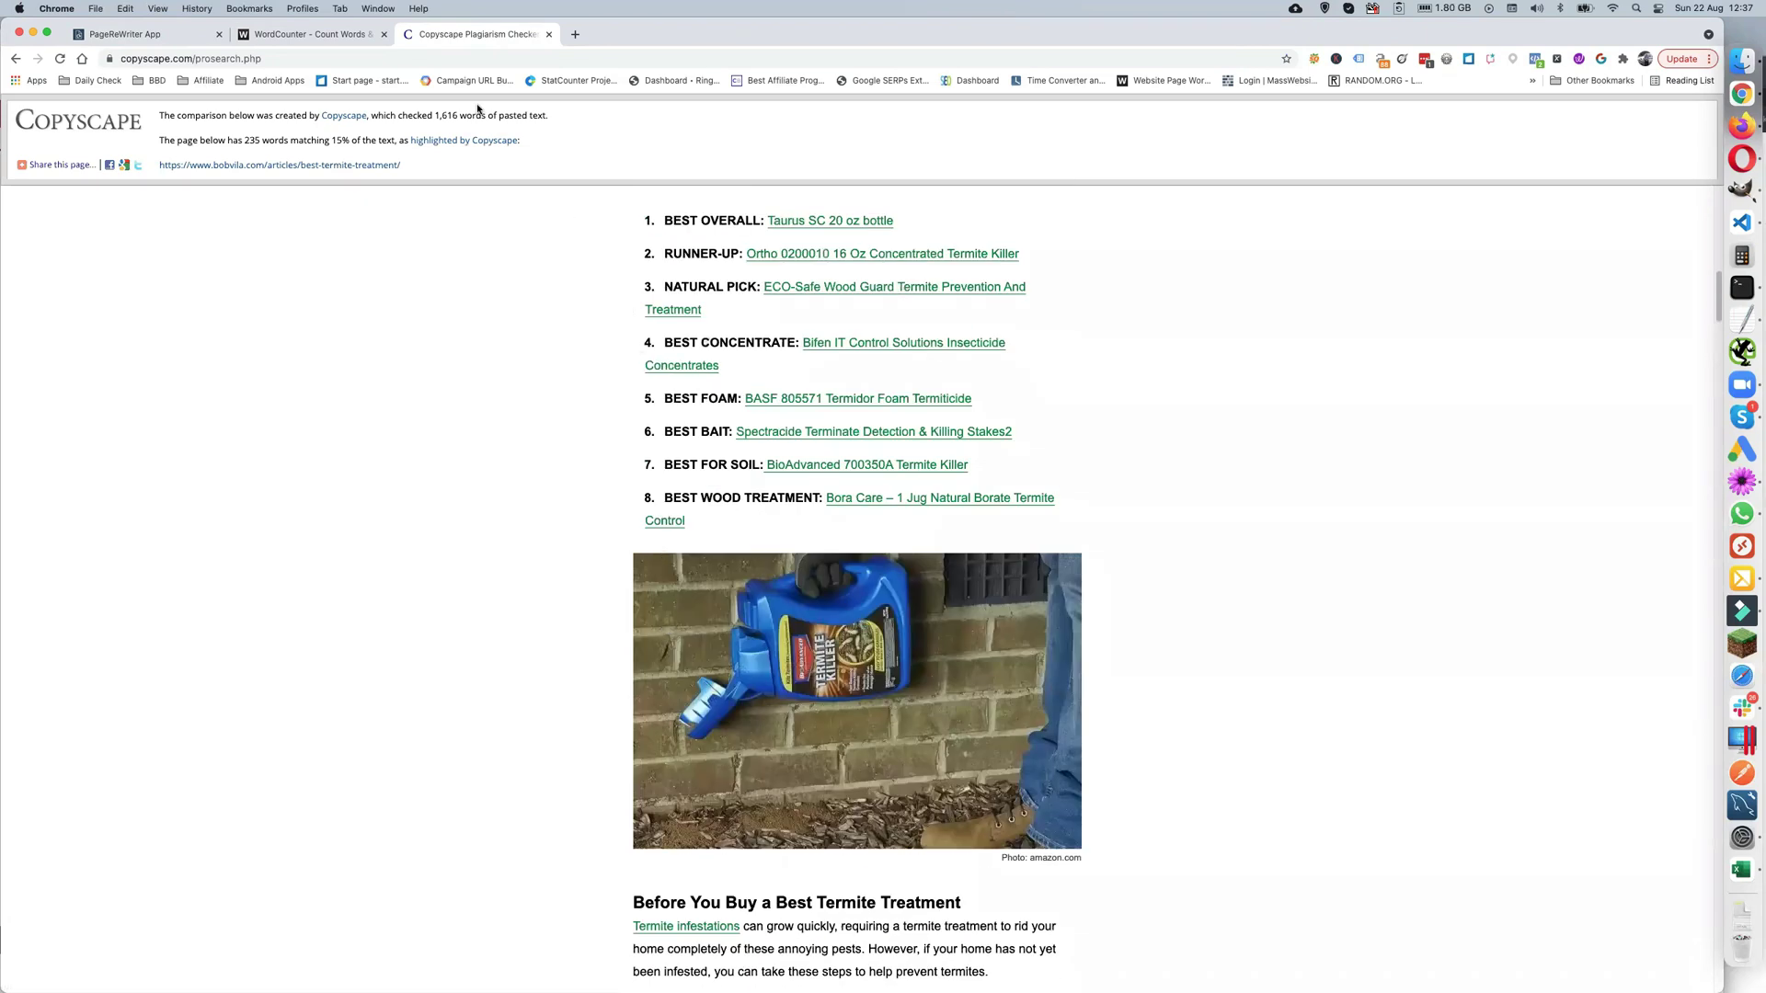
left_click(313, 35)
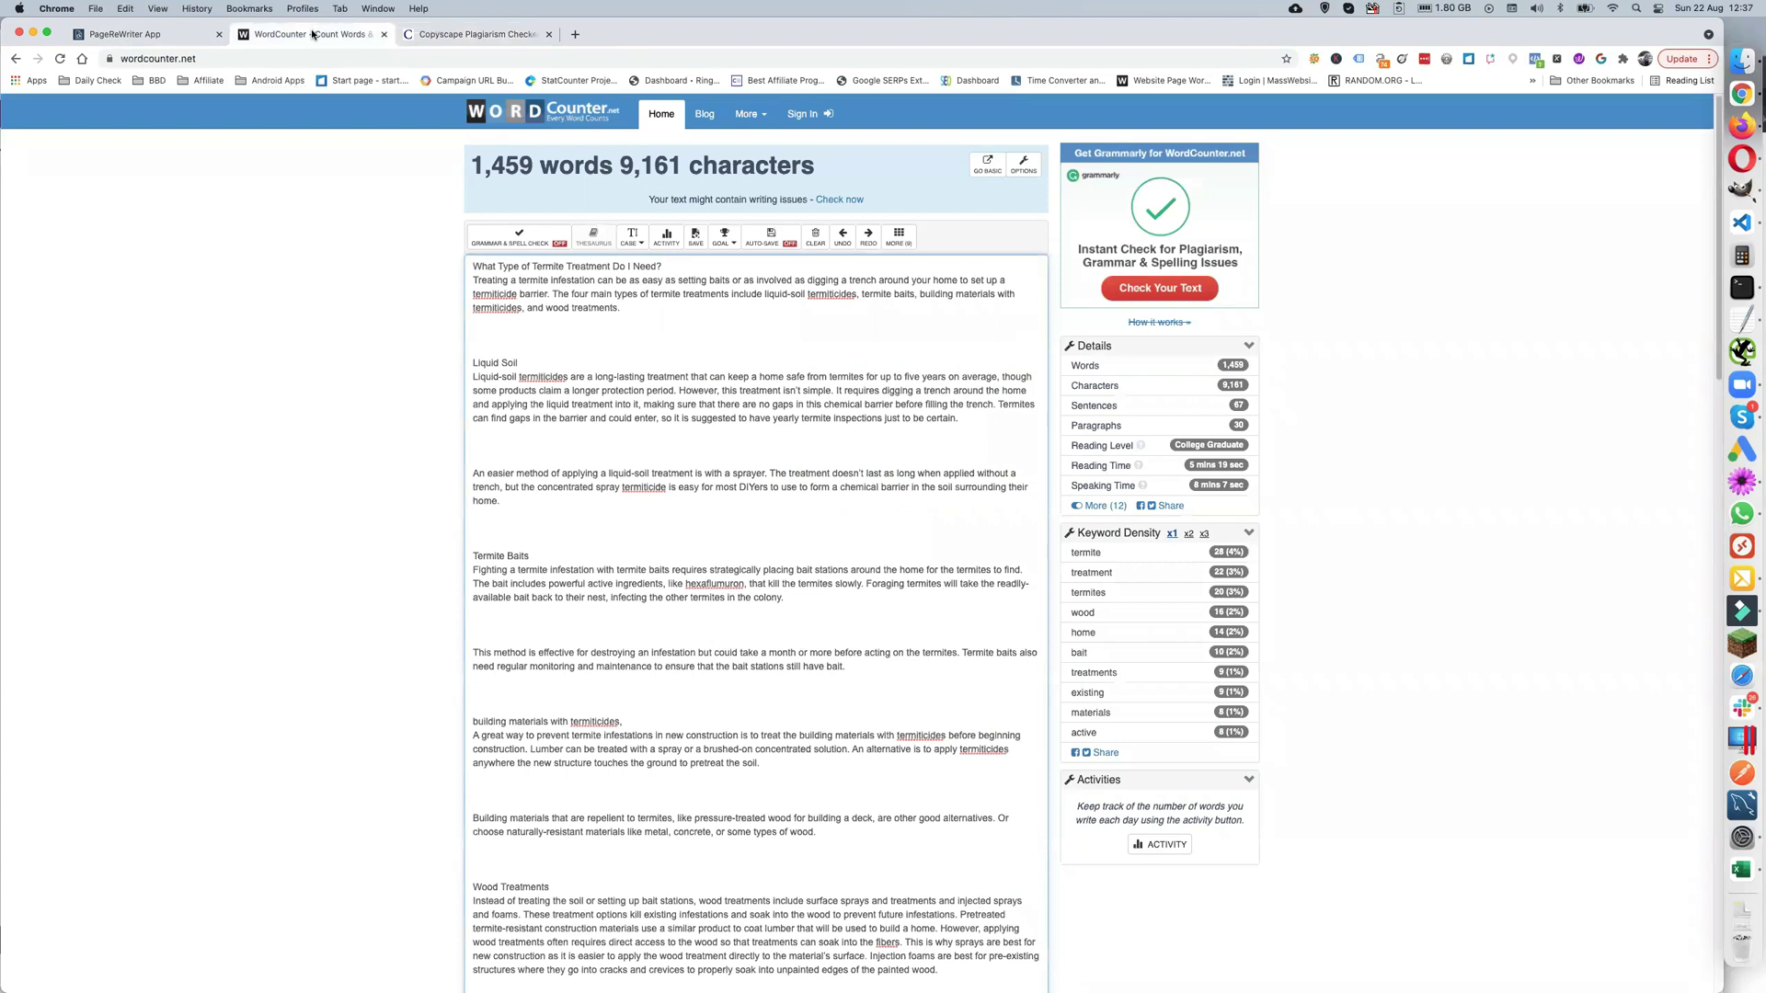
left_click(458, 35)
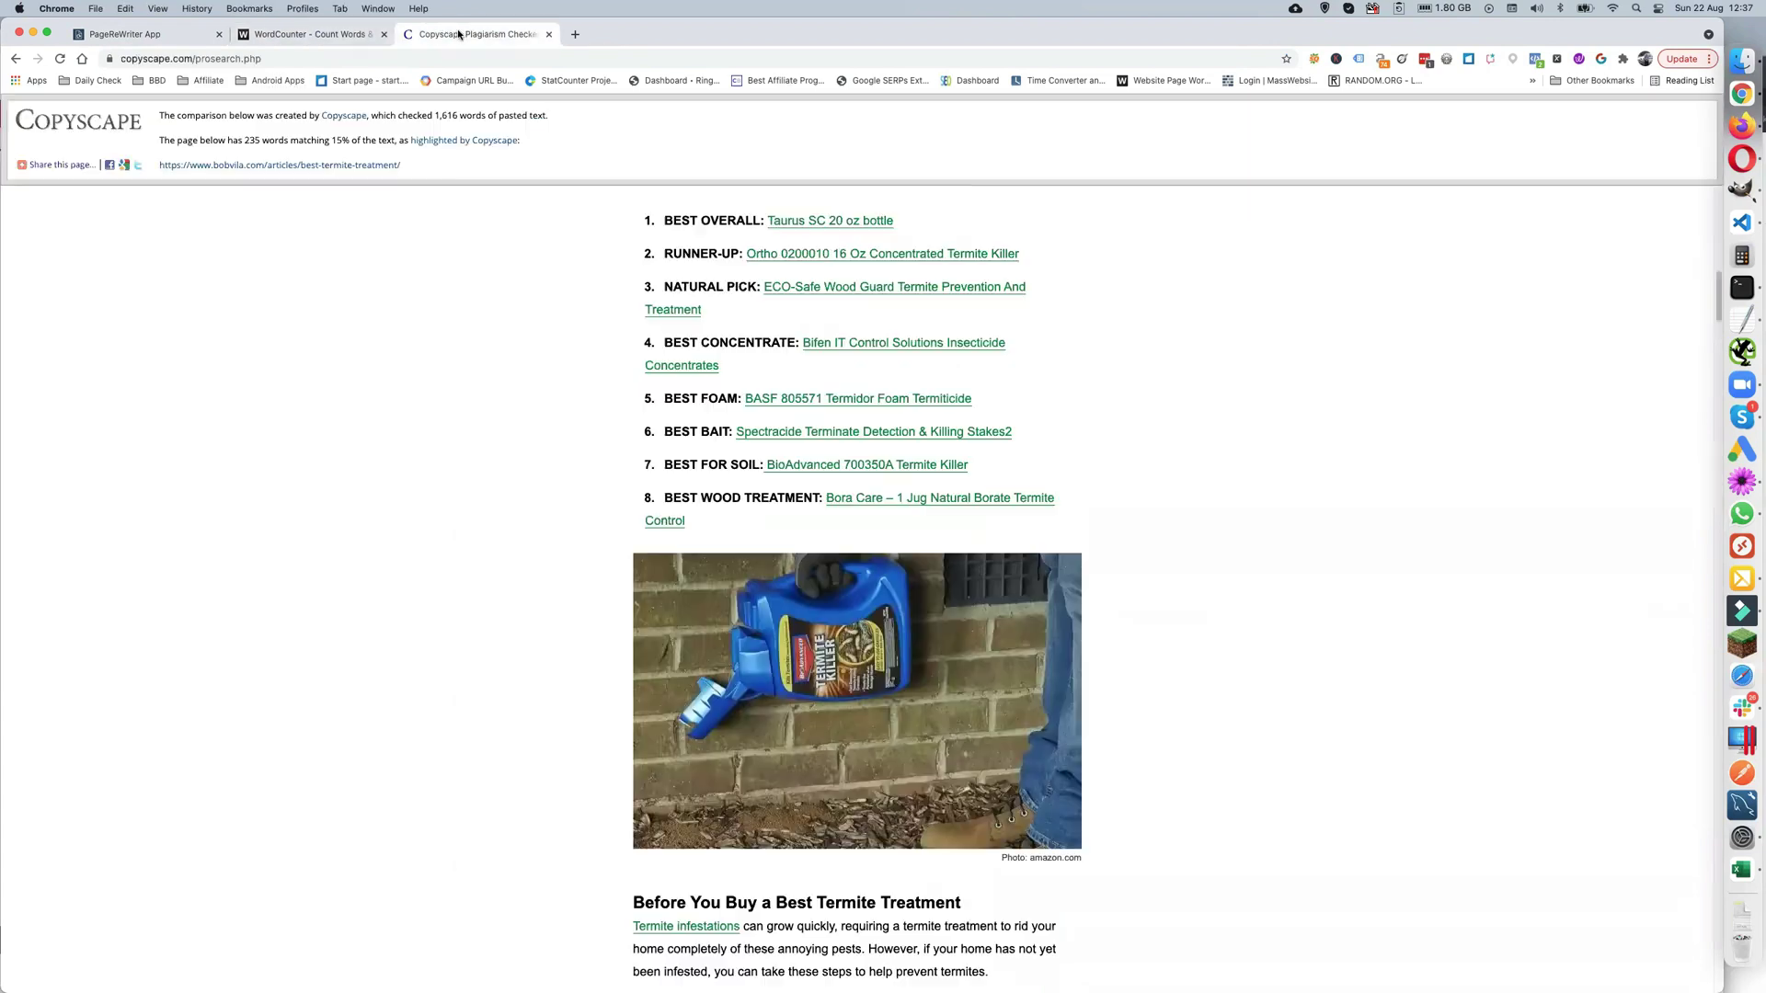
left_click(16, 58)
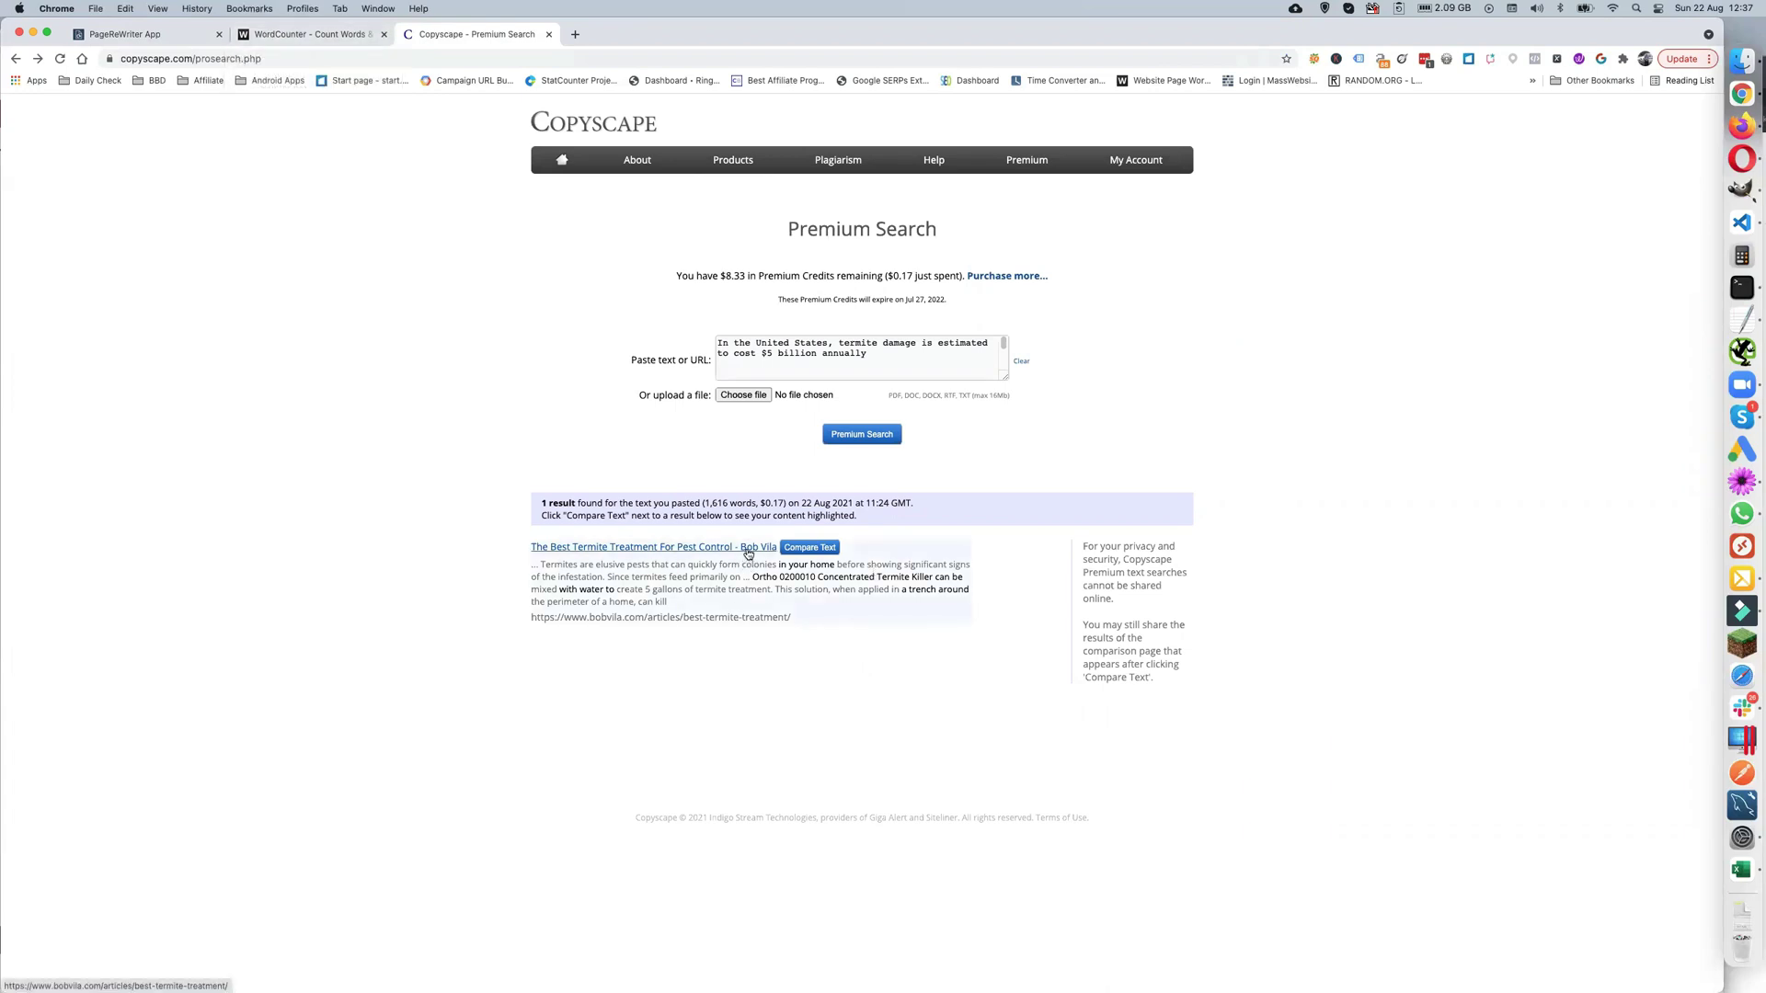
- Switch to PageReWriter, open rewrite 2 of the termite content and copy its entire text
left_click(167, 34)
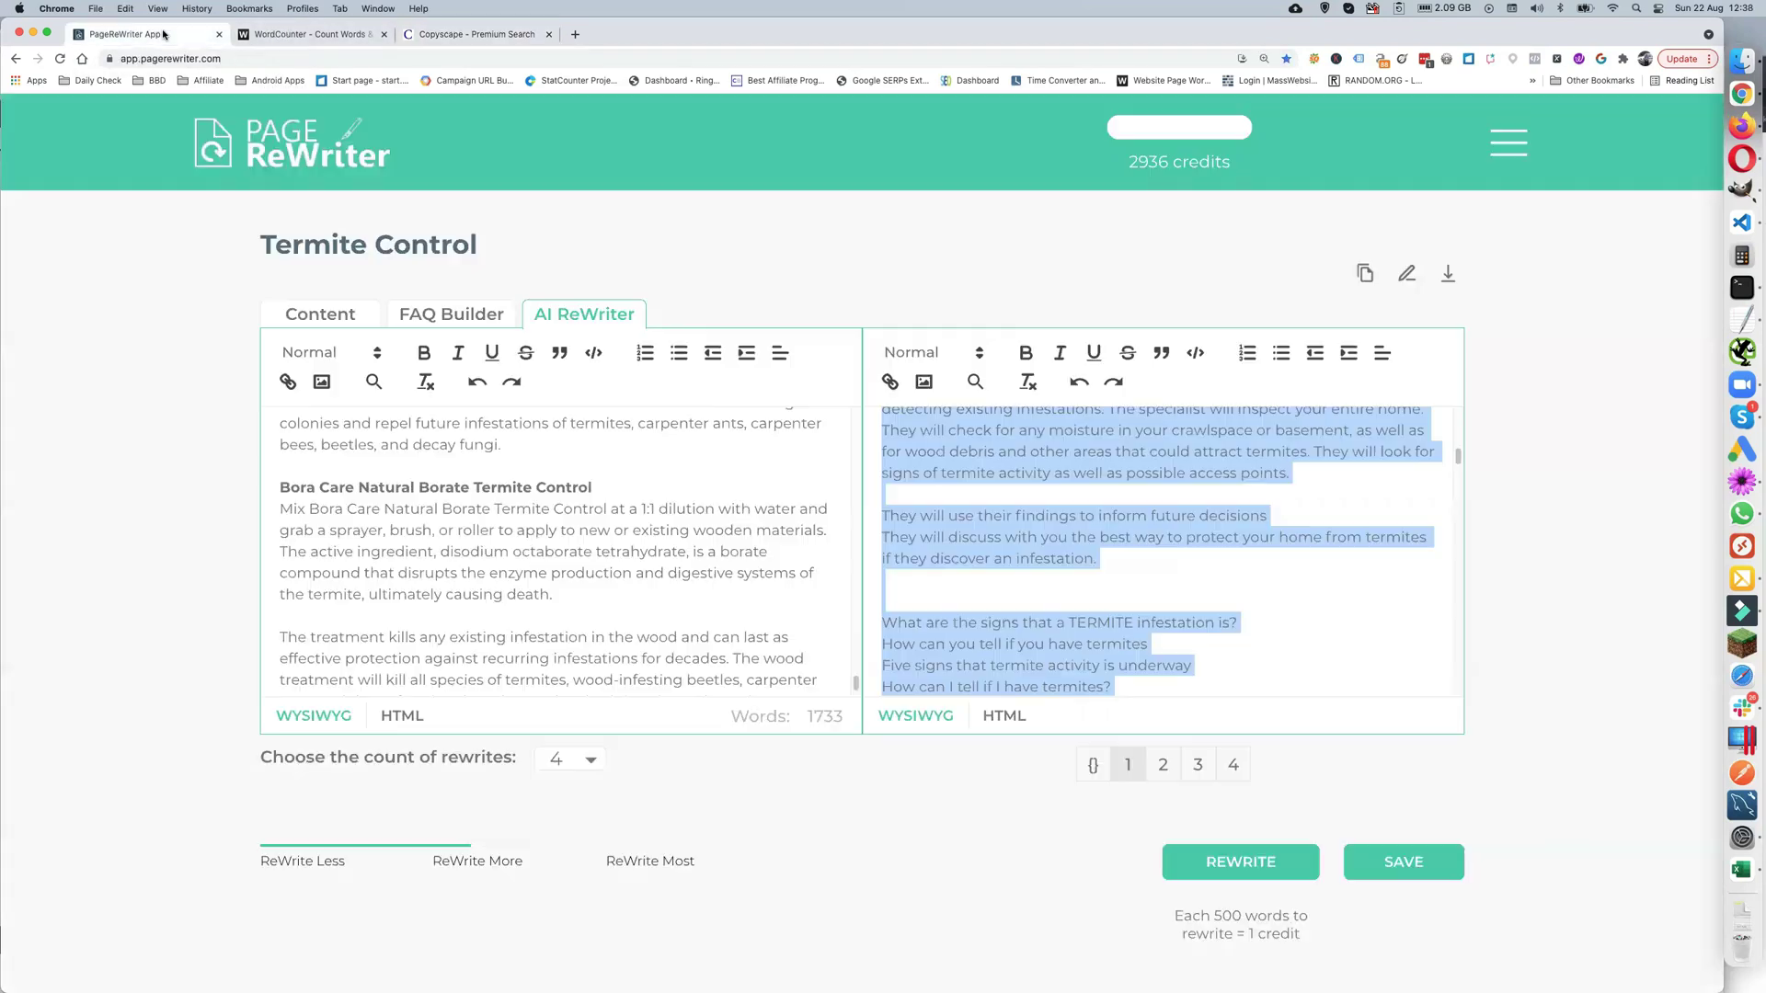
left_click(1163, 764)
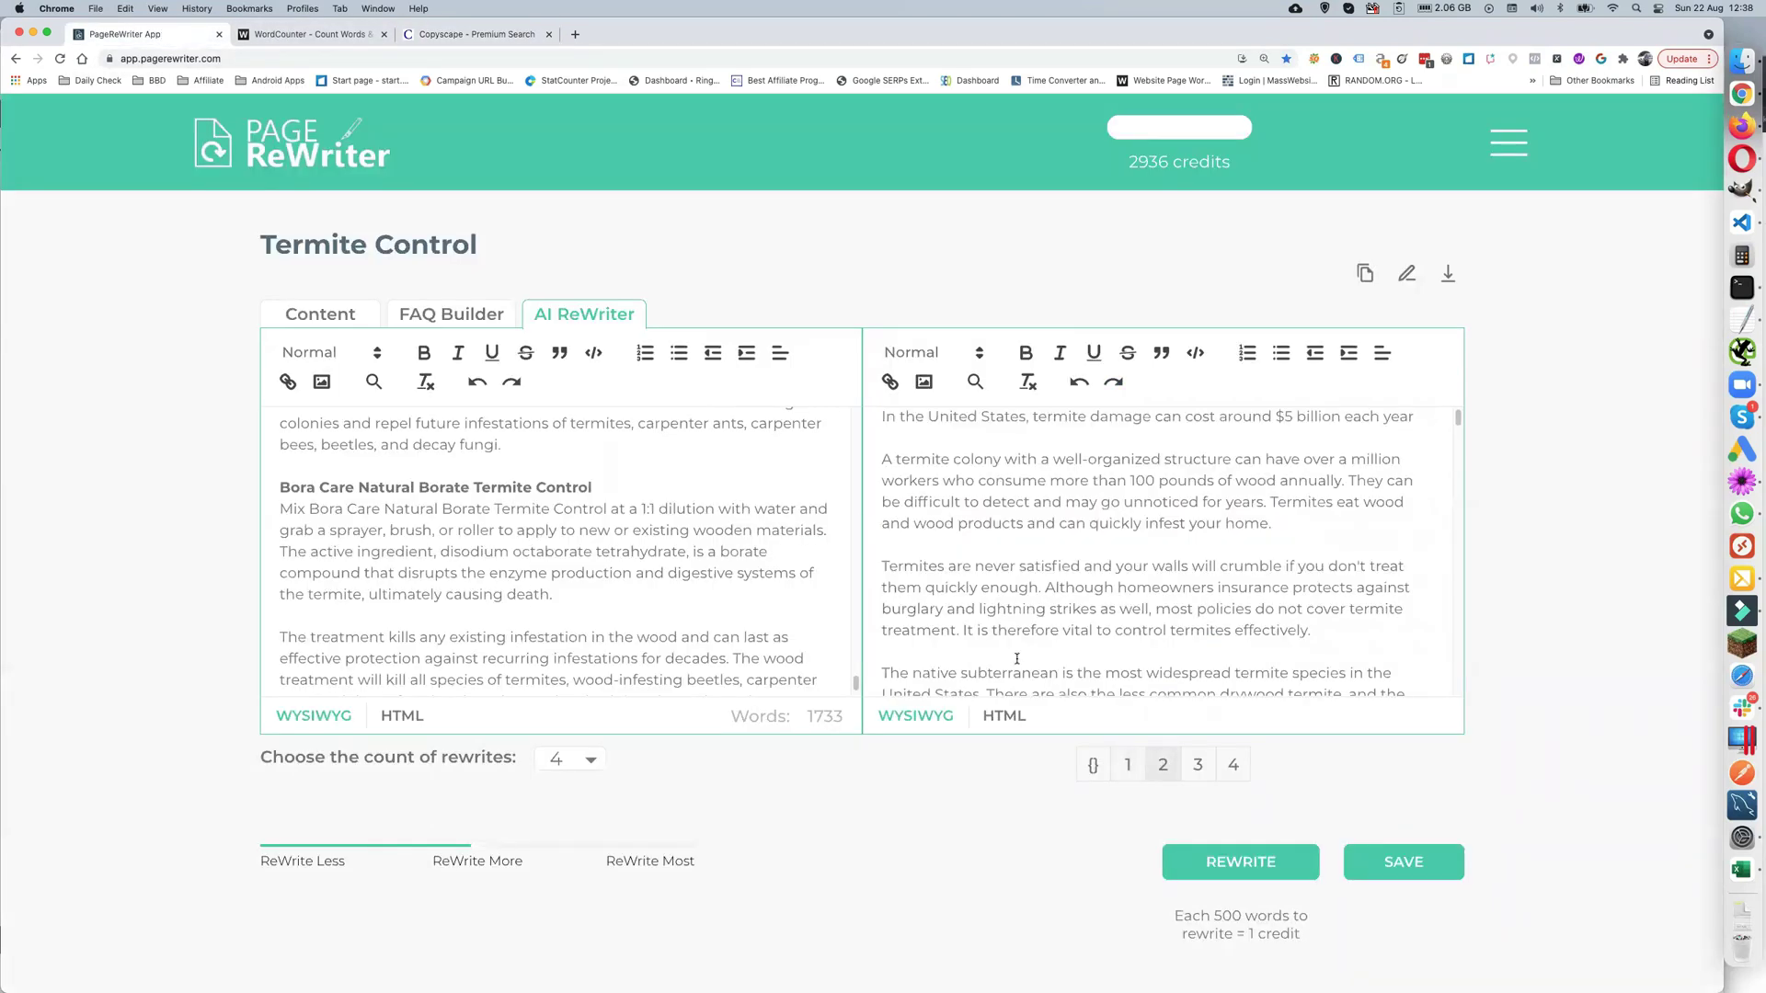
key("super+a")
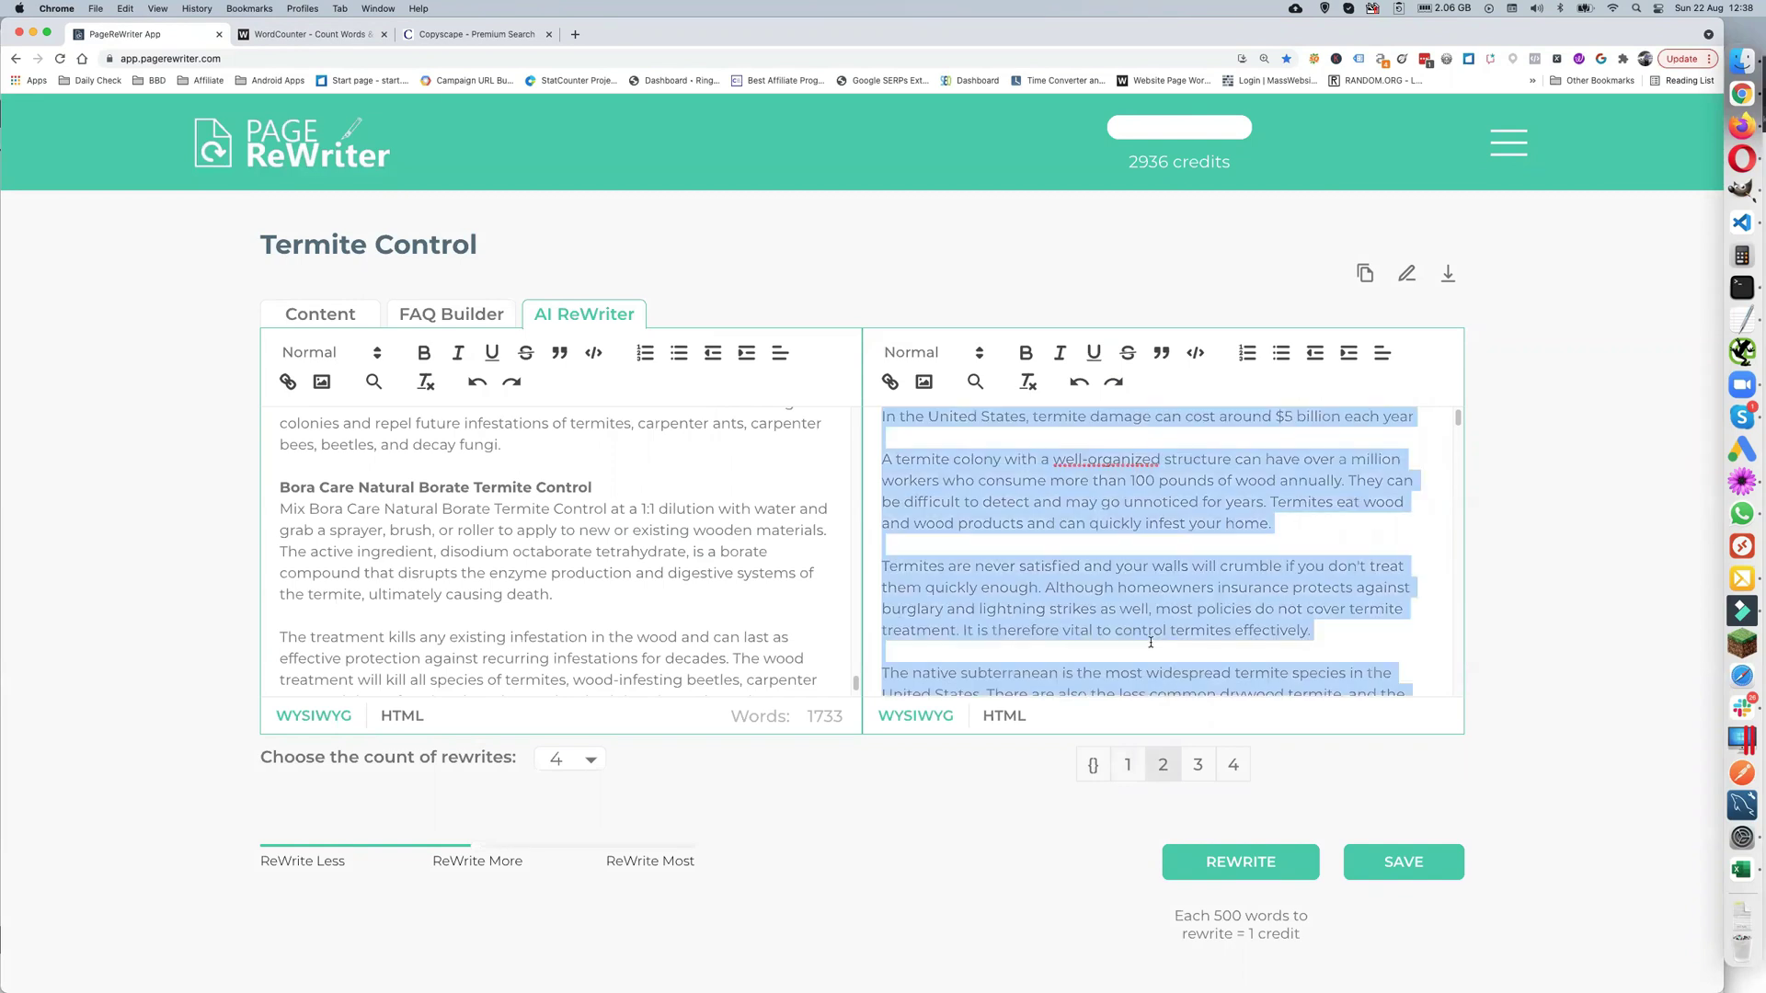
- In Copyscape, replace the search text with the copied rewrite 2 and run a Premium Search on it
left_click(475, 34)
left_click(832, 369)
key("super+a")
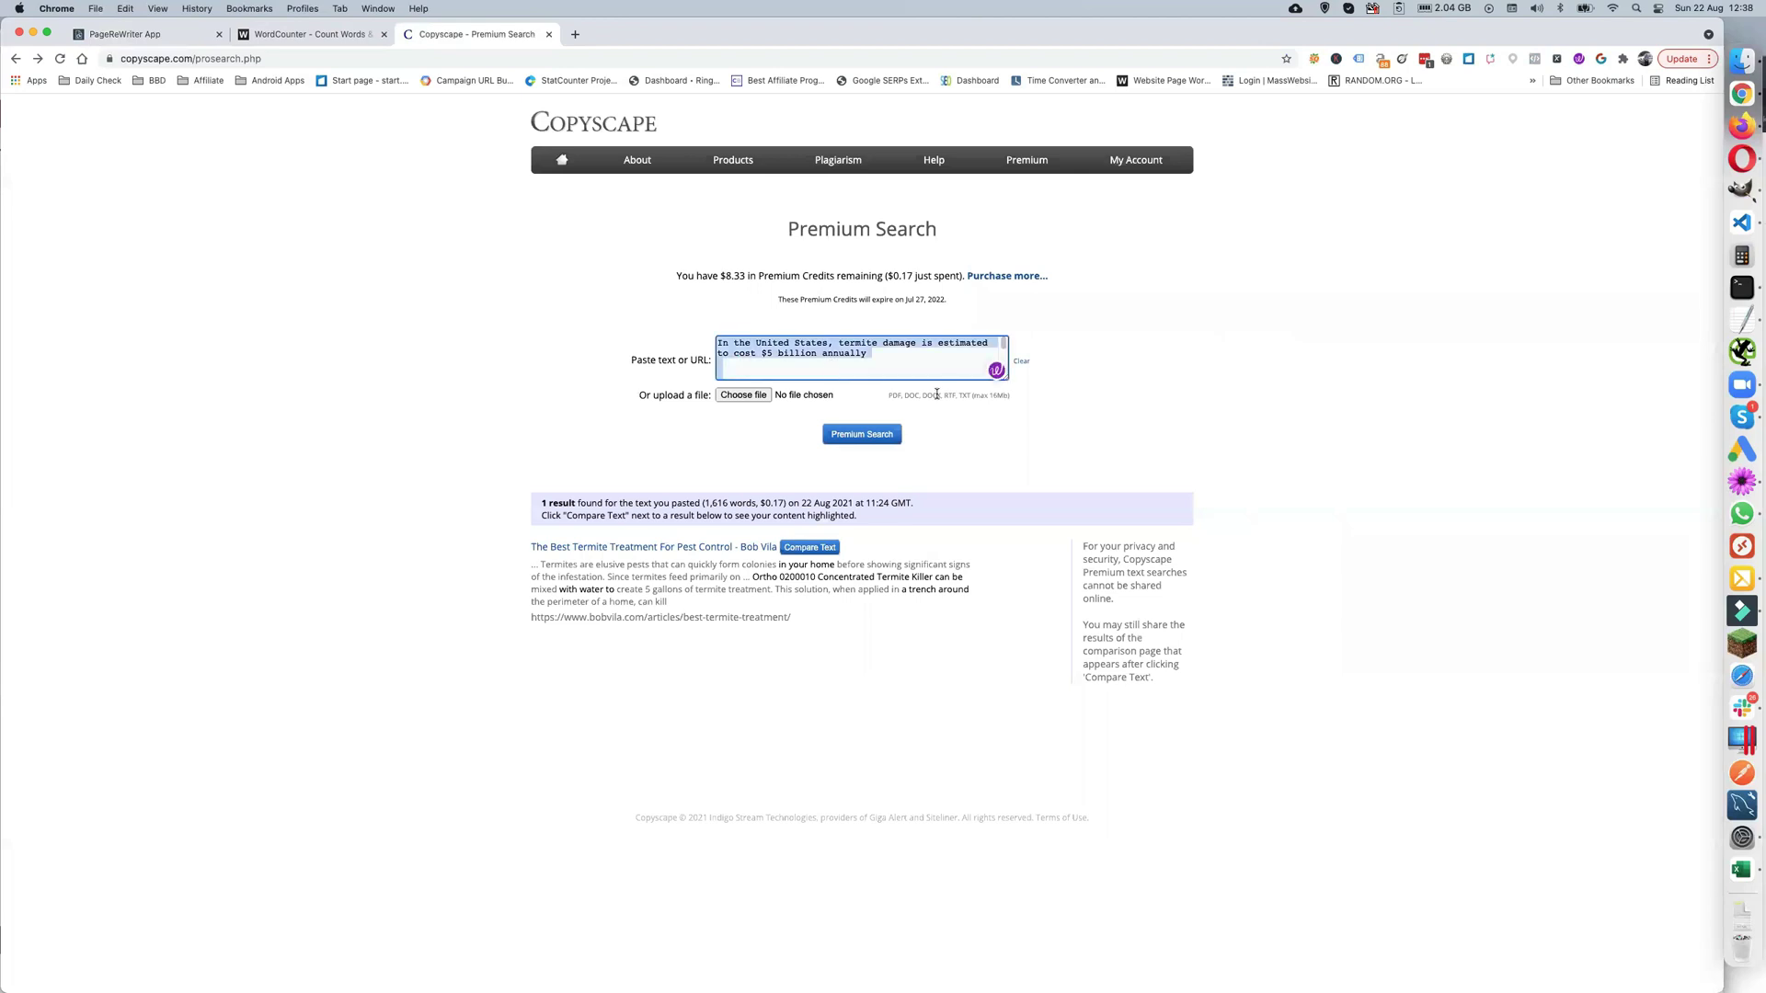
key("BackSpace")
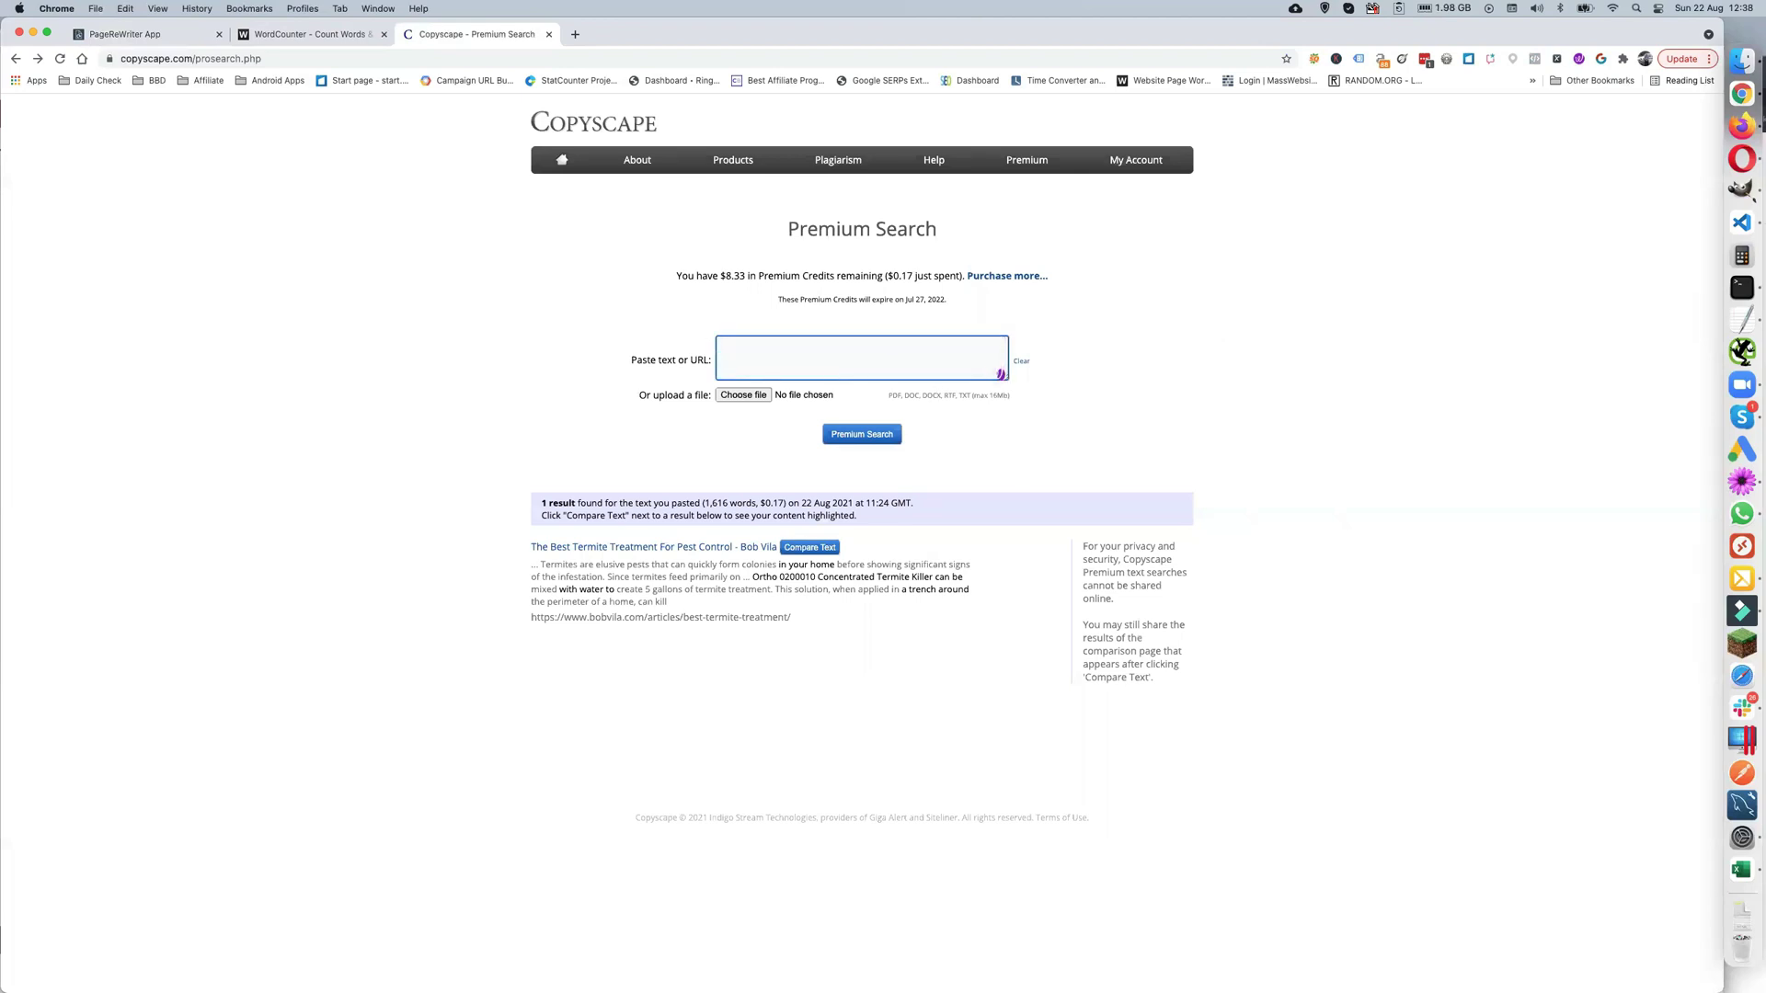
key("super+v")
left_click(852, 436)
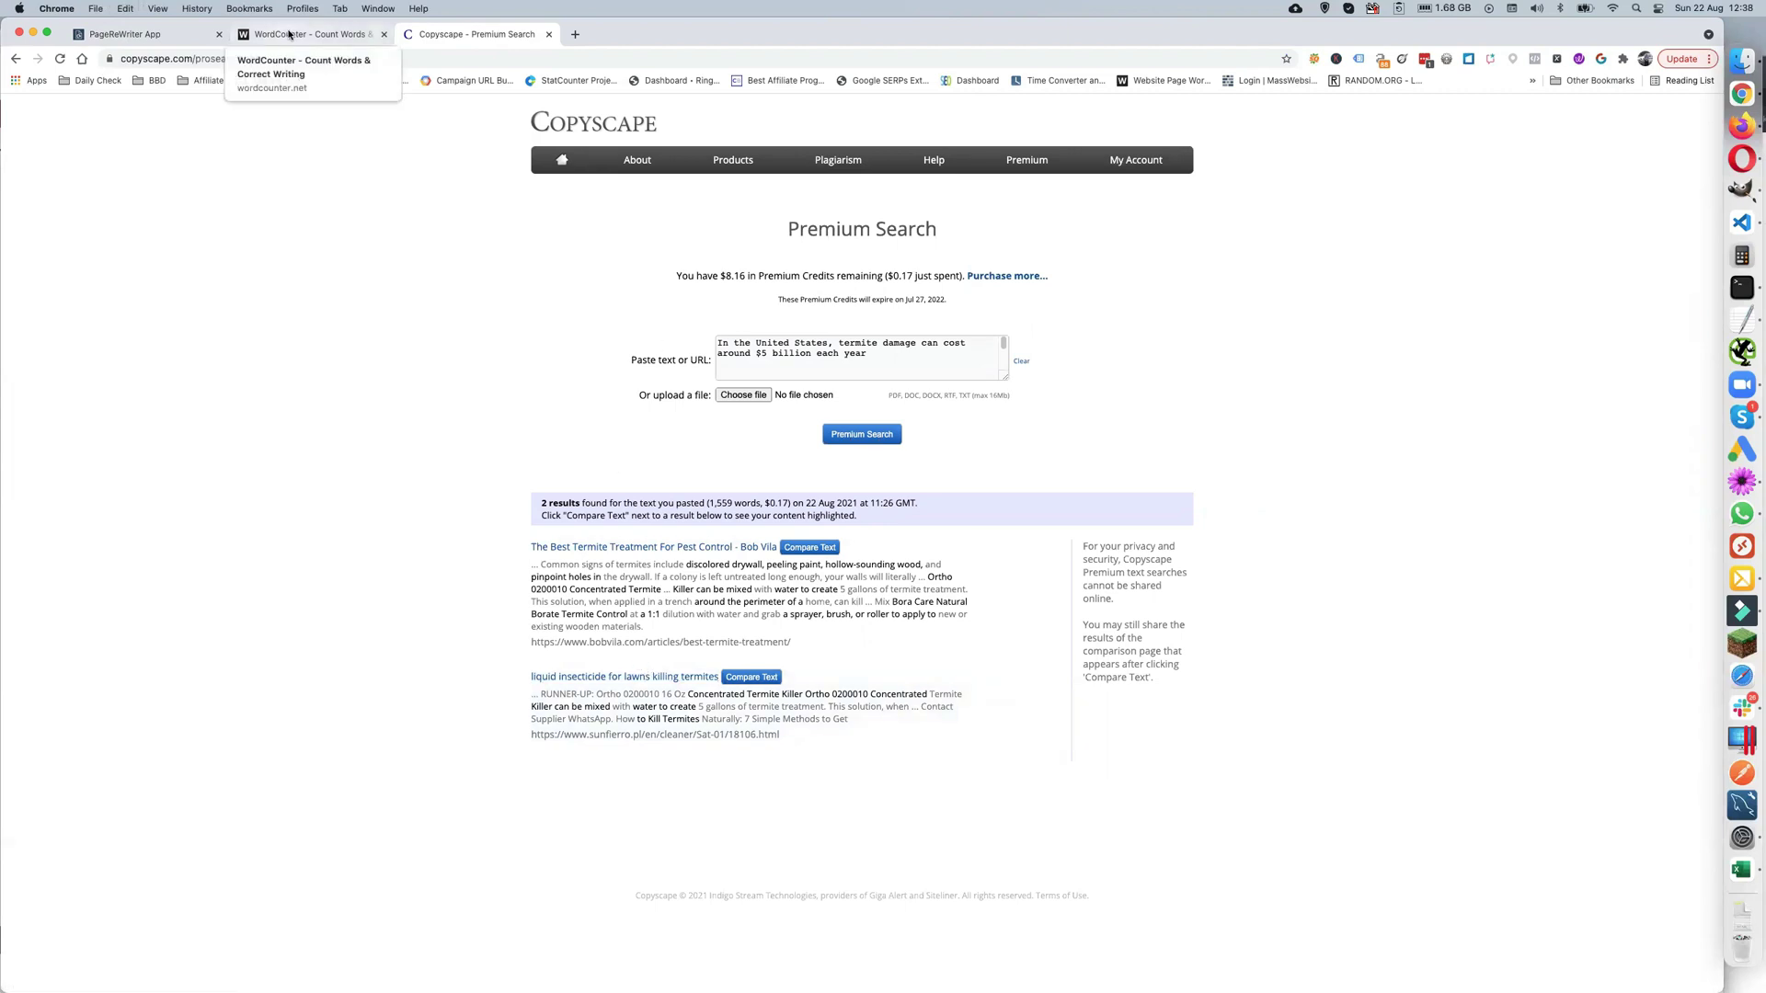
- Back in PageReWriter, open rewrite 3 of the termite content and copy its entire text
left_click(147, 35)
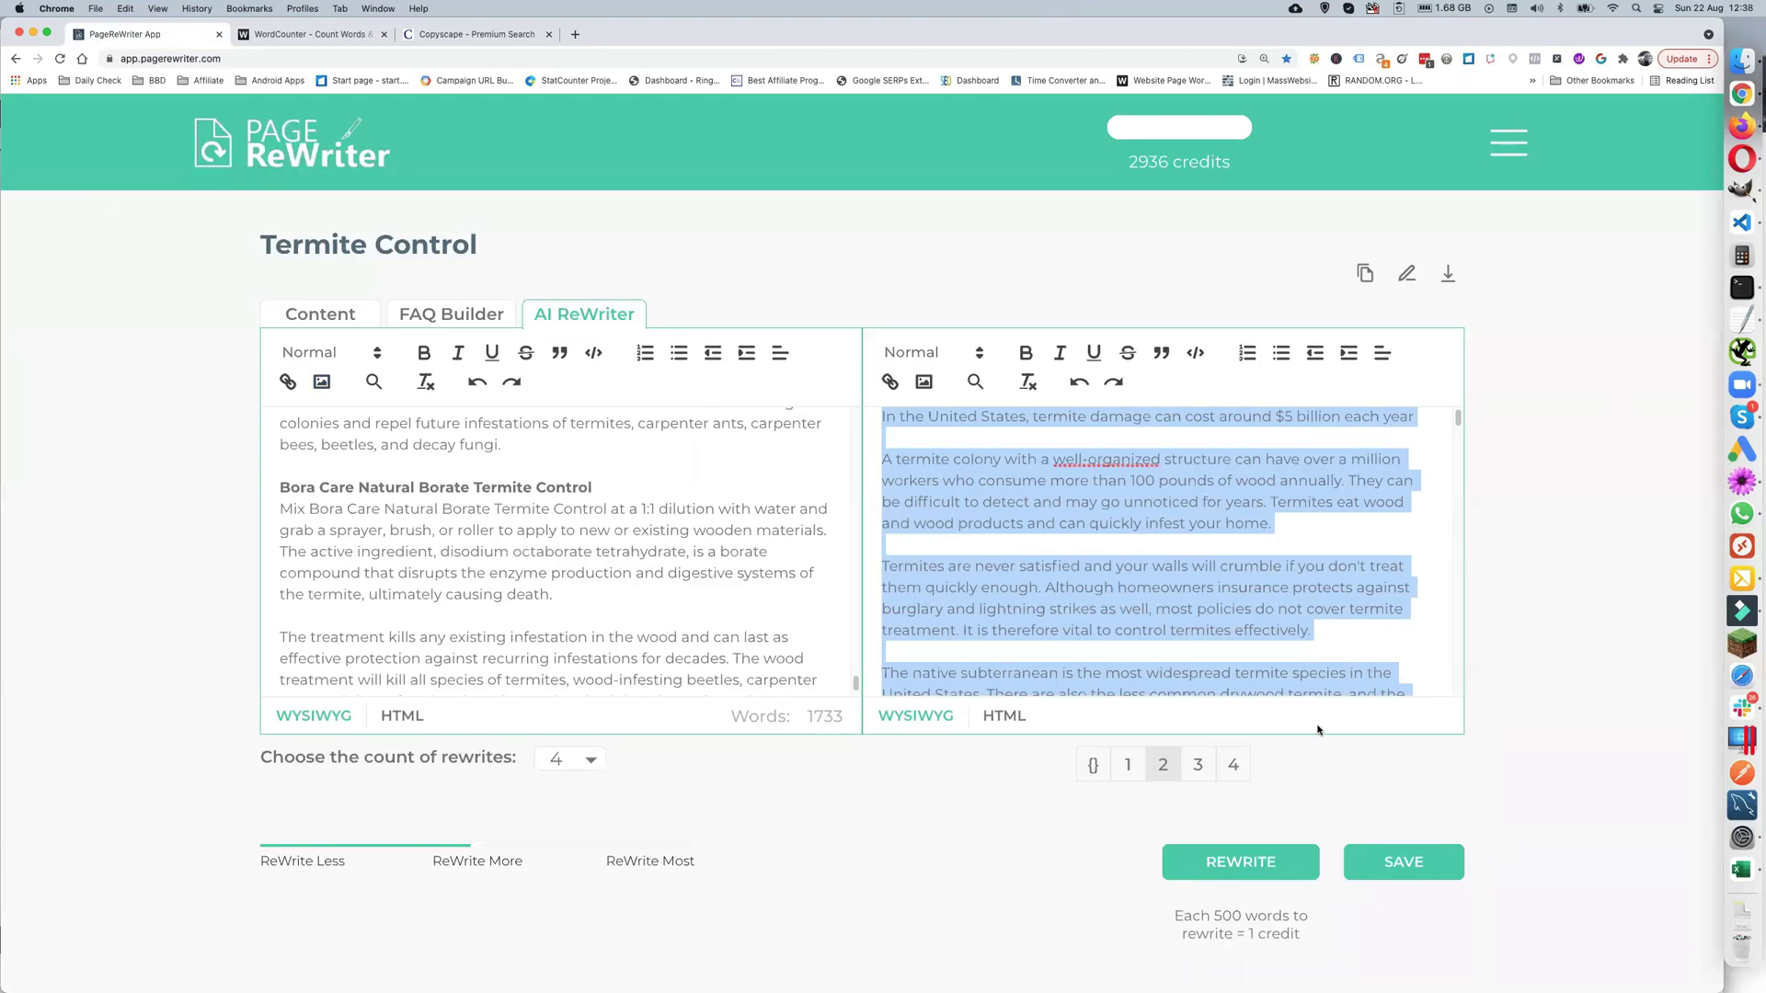
left_click(1201, 769)
key("super+a")
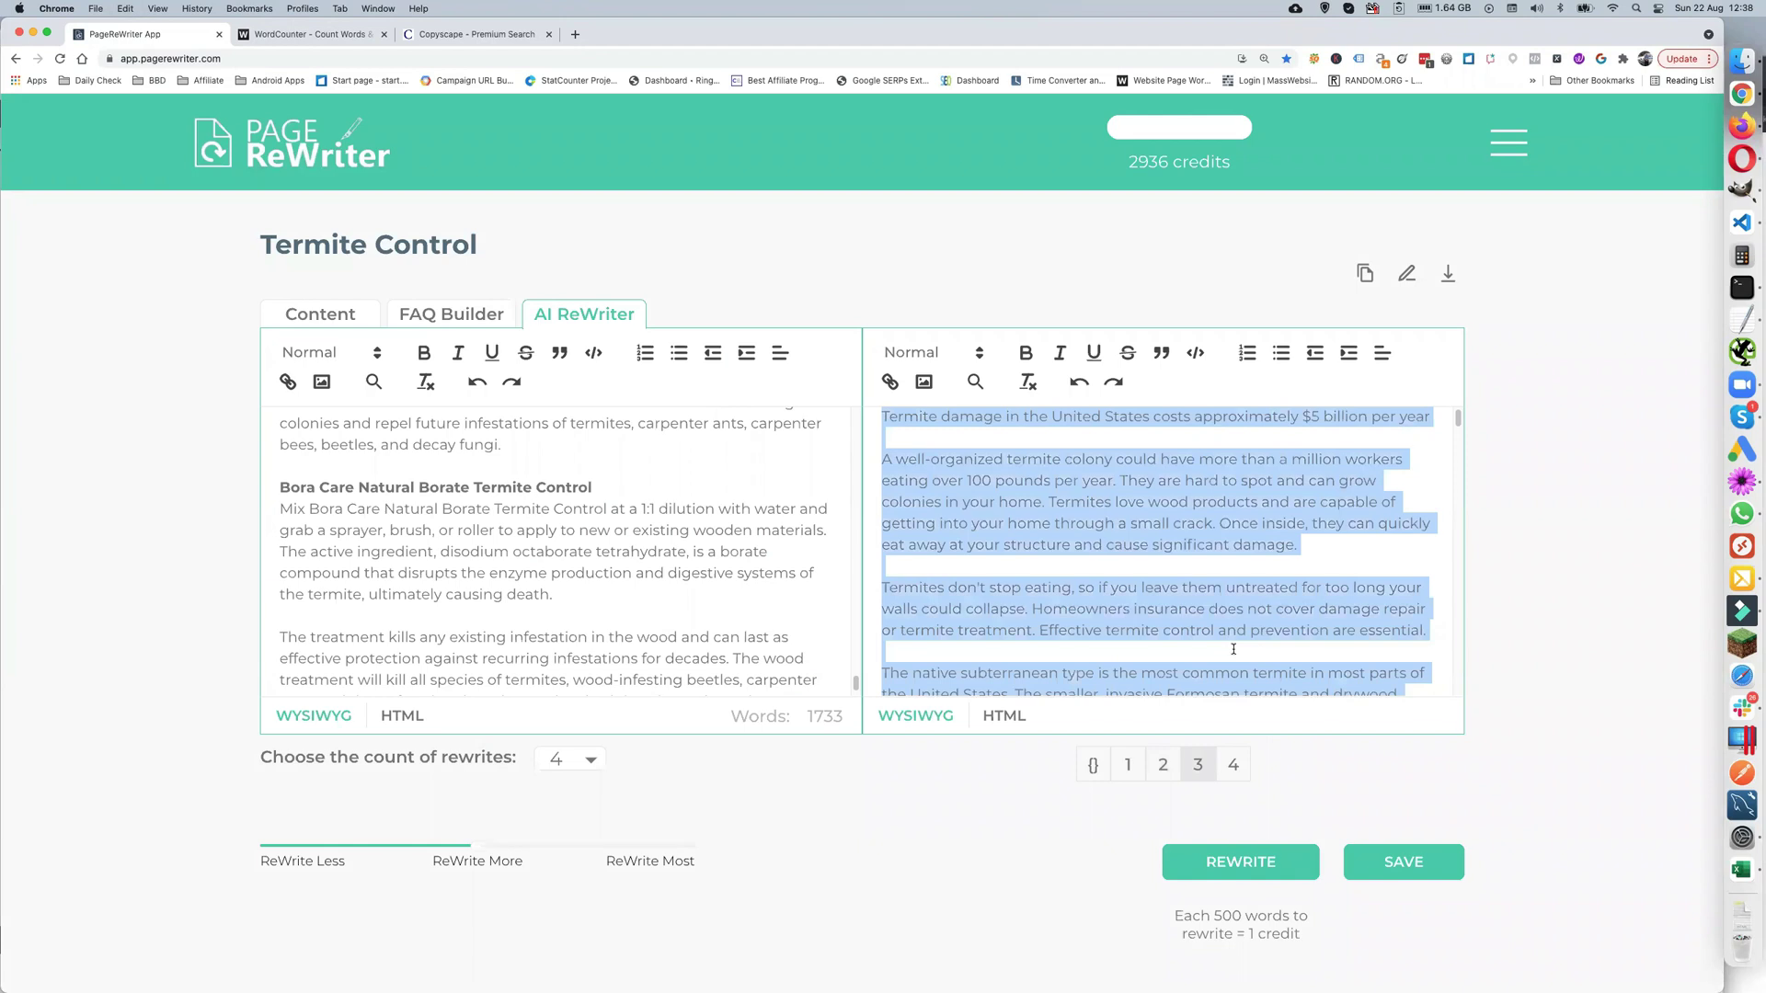
- Try to replace Copyscape's search text with the copied rewrite 3 and run a Premium Search on it
left_click(418, 37)
left_click(828, 364)
key("super+a")
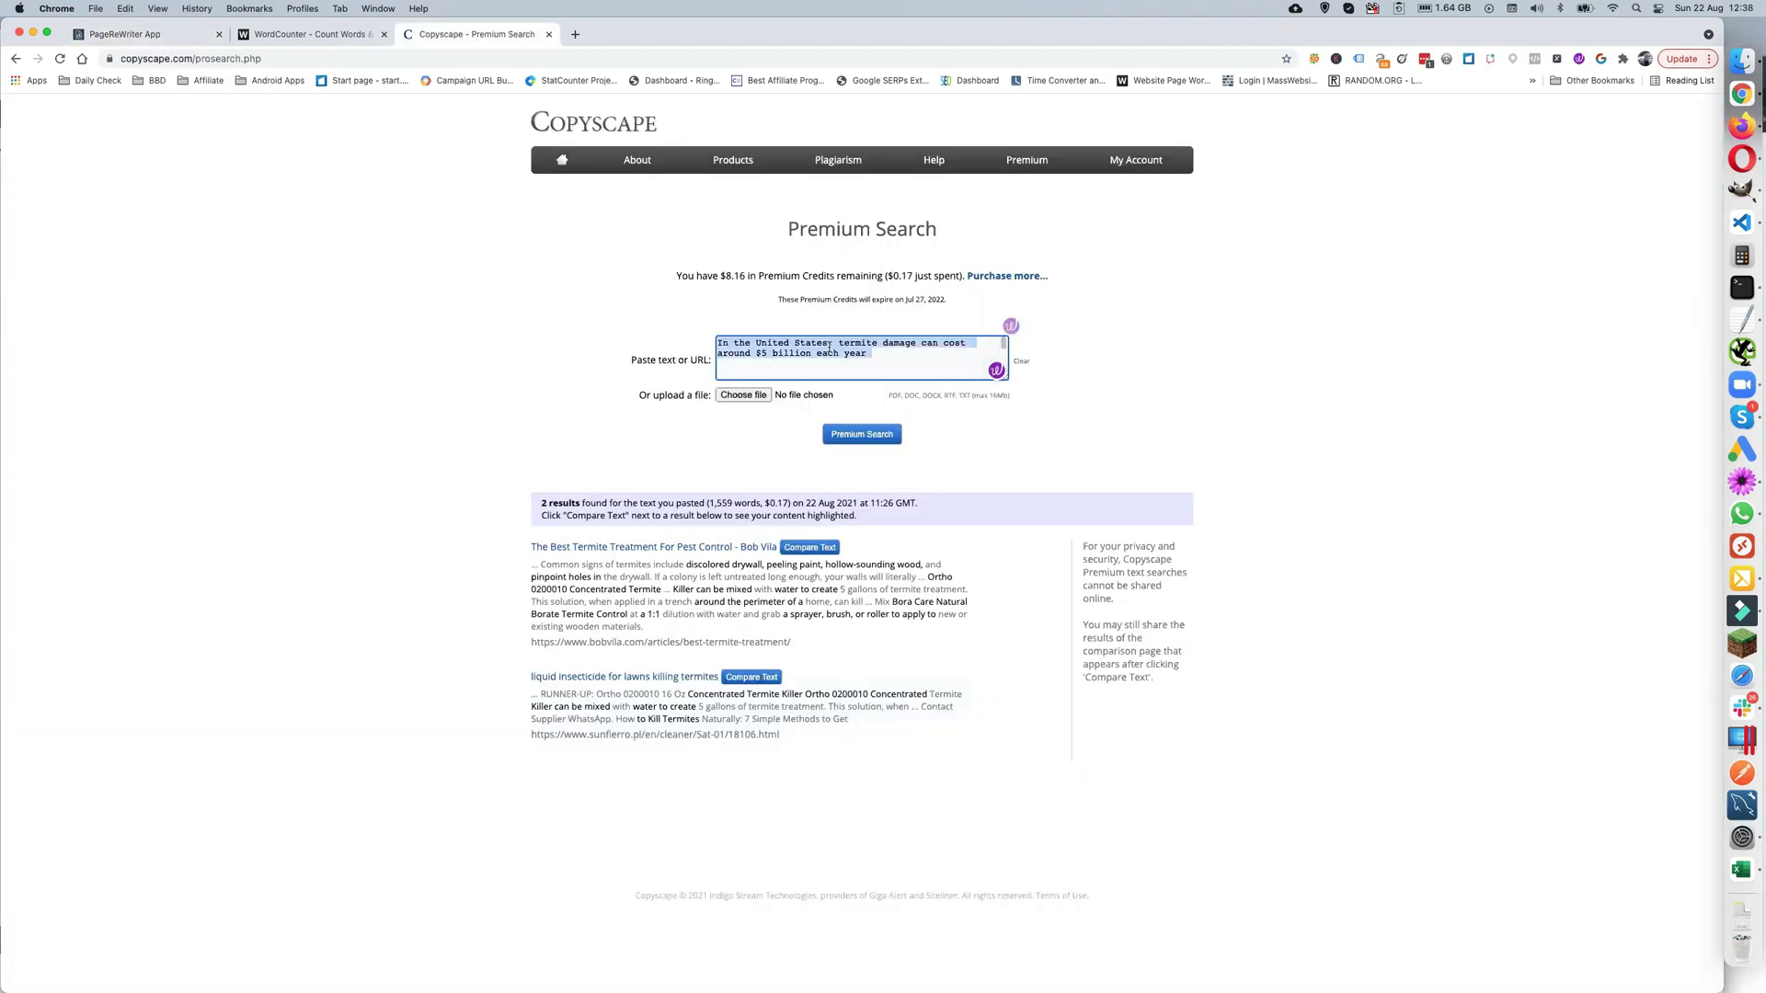
key("super+v")
left_click(862, 434)
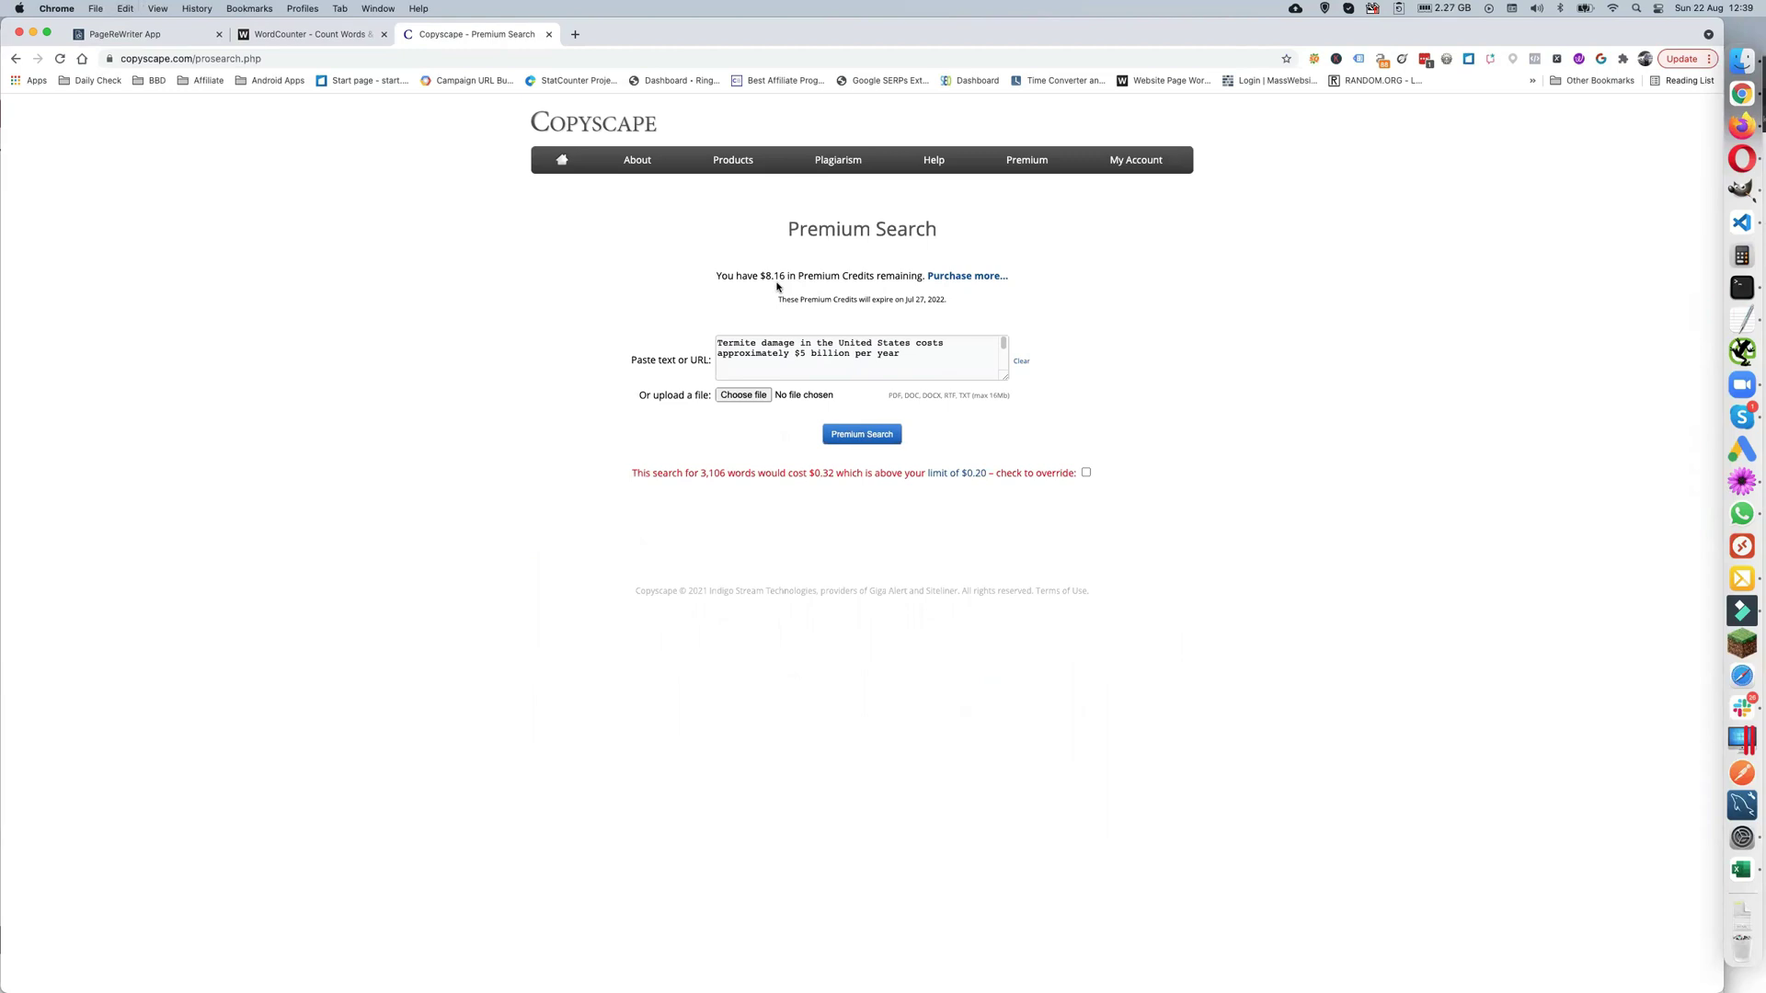
- Clear all of Copyscape's search text, paste only the copied rewrite 3 and run a Premium Search on it
left_click(916, 368)
key("cmd+a")
key("BackSpace")
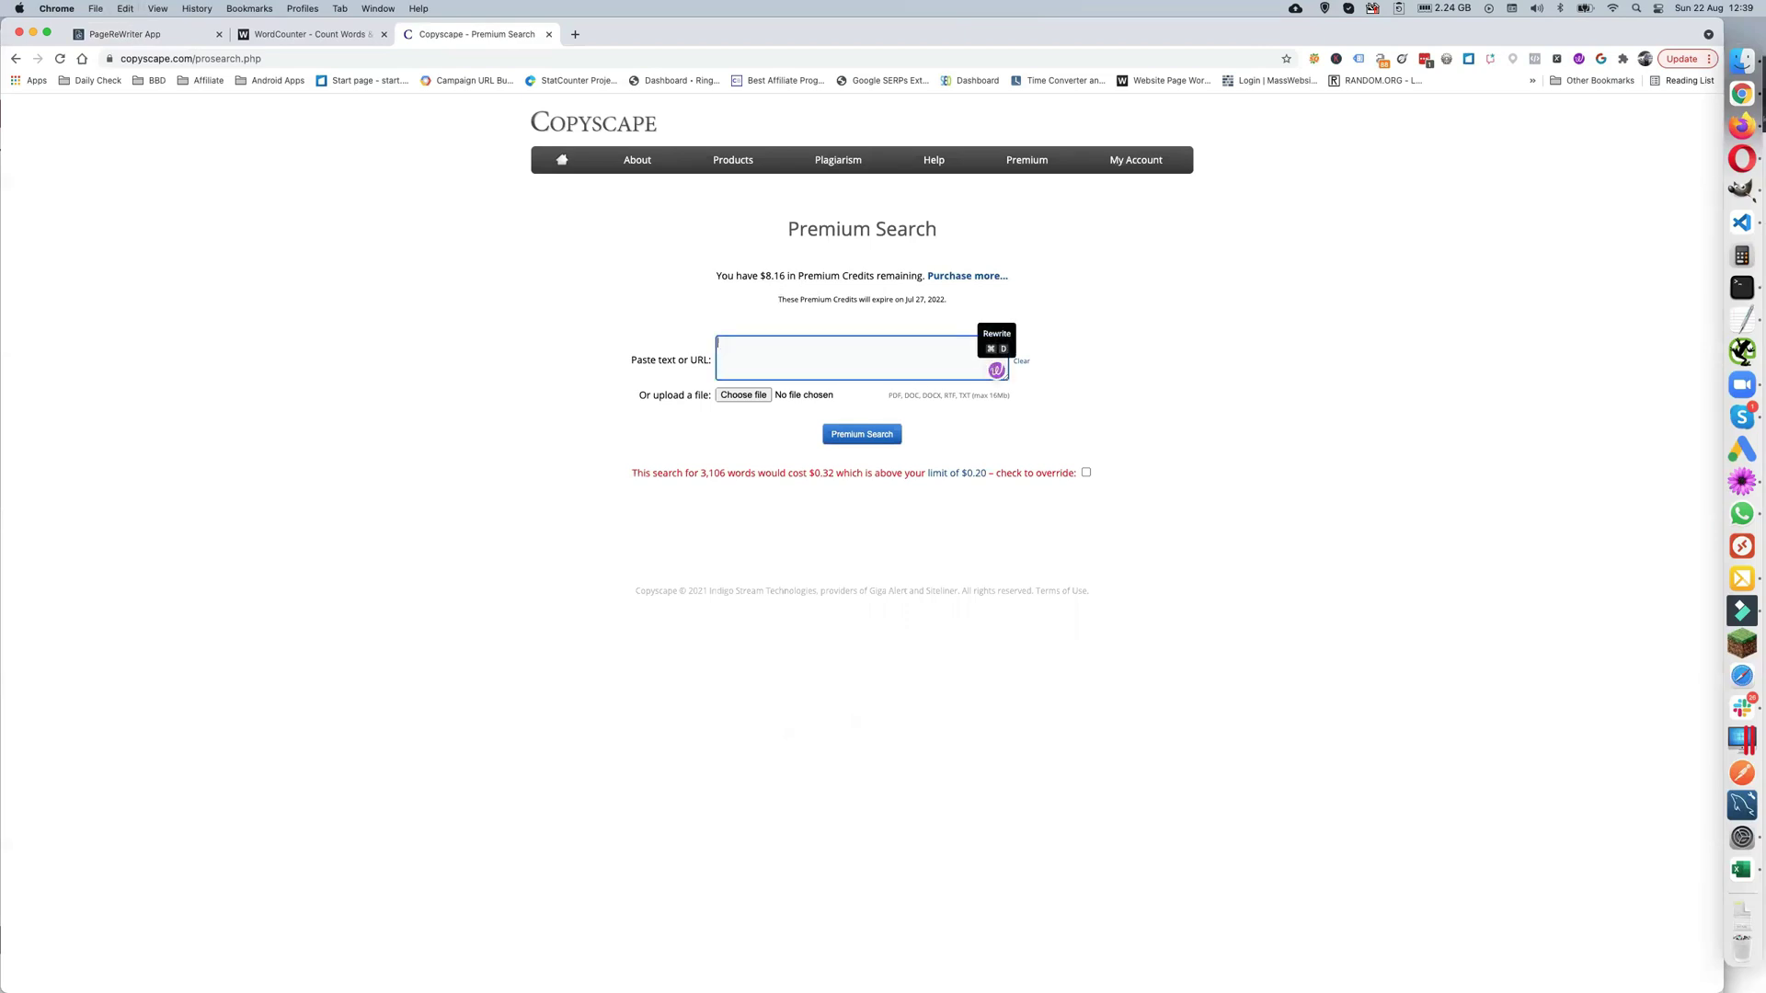
key("super+v")
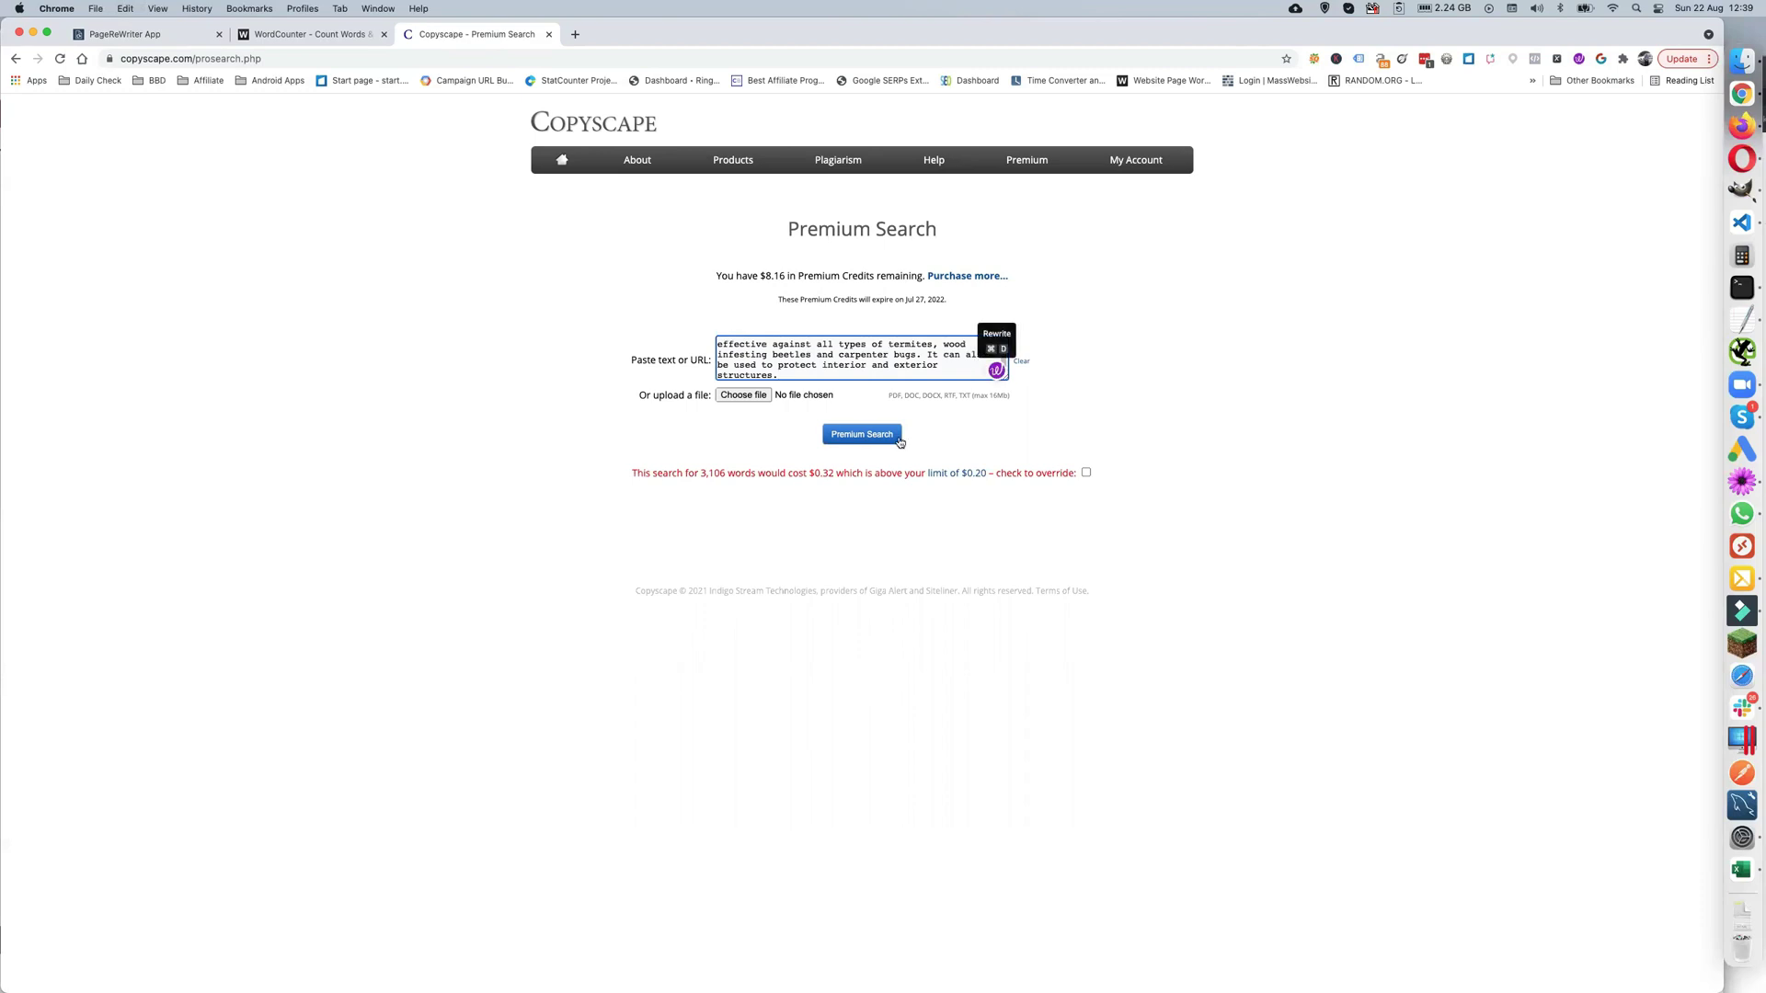
left_click(851, 445)
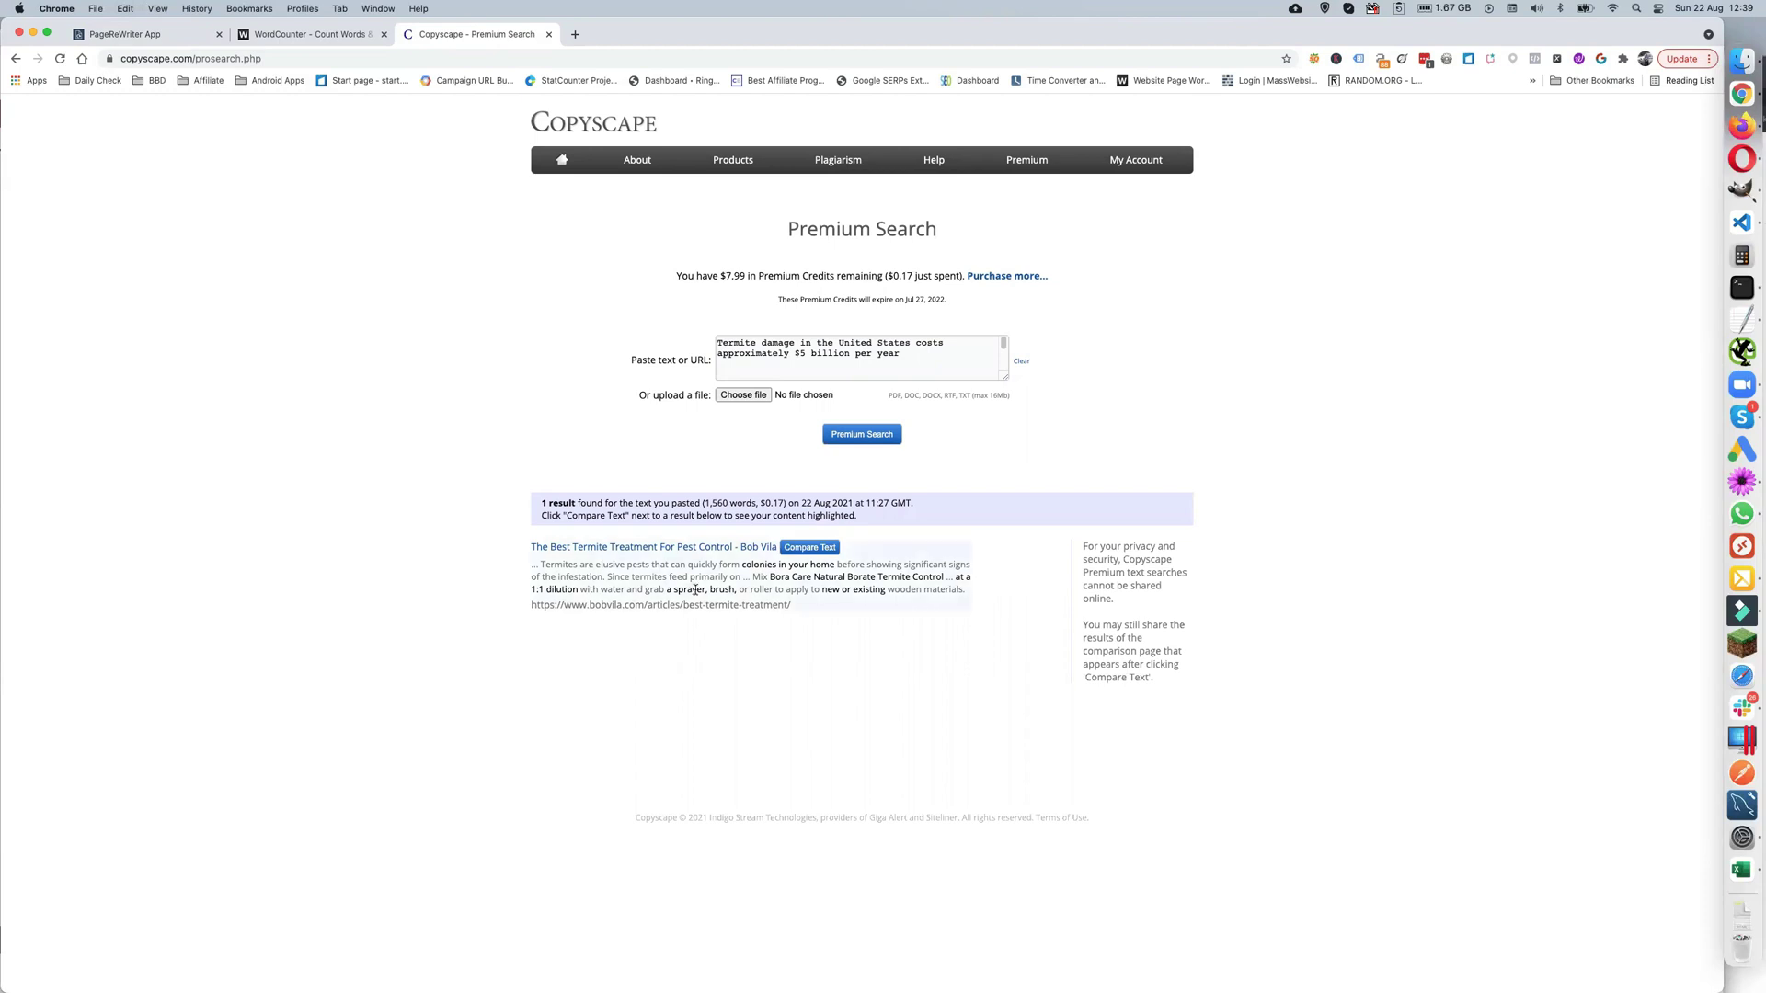
- Switch to PageReWriter, open rewrite 4 of the termite content and copy its entire text
left_click(160, 34)
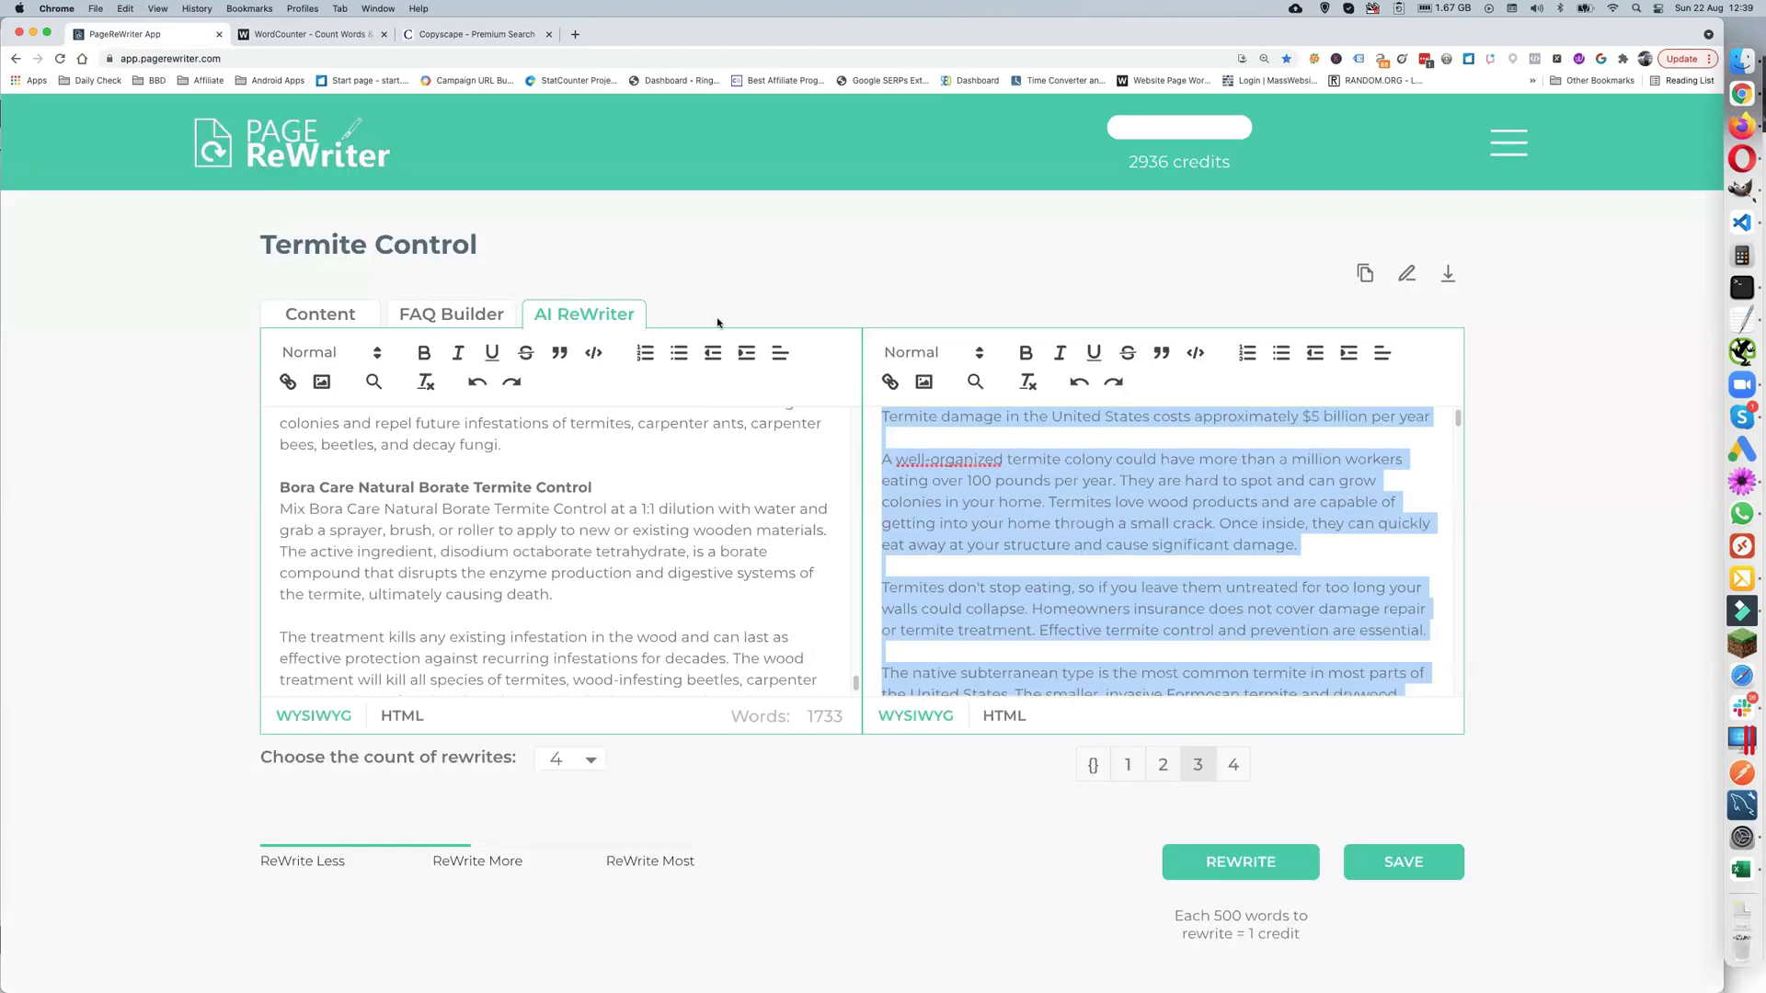
left_click(1236, 765)
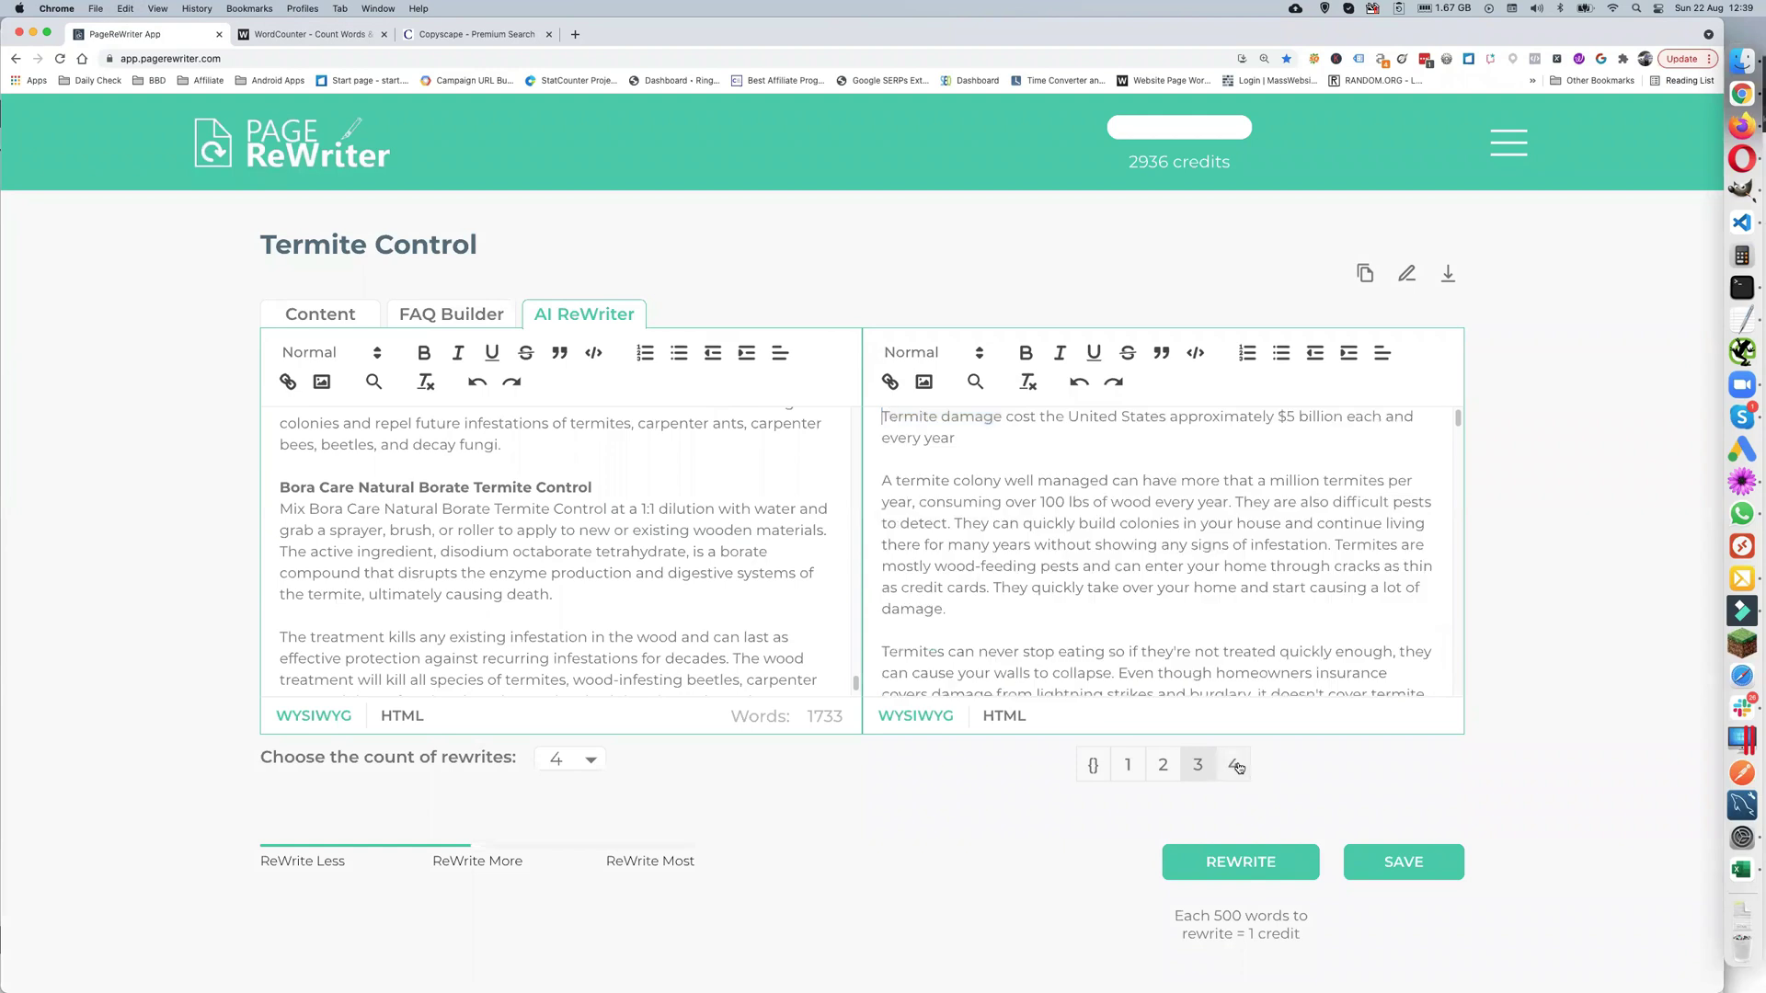
key("super+a")
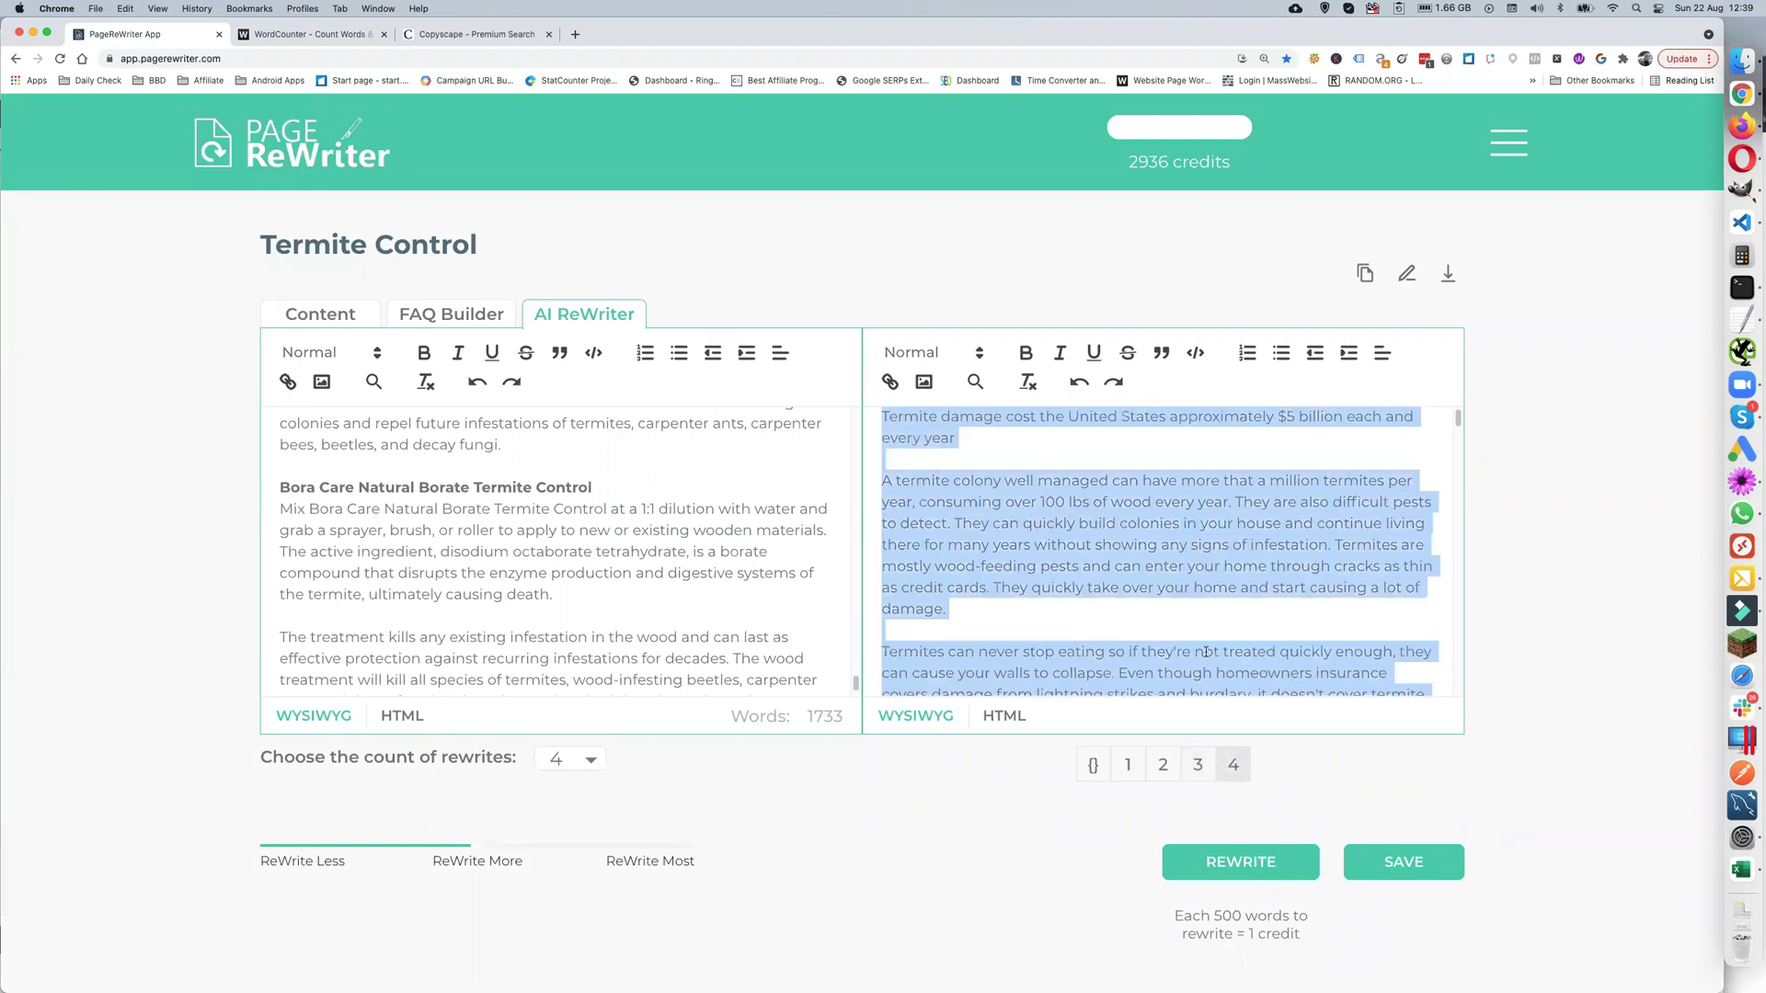
- In Copyscape, replace the search text with the copied rewrite 4 and run a Premium Search on it
left_click(469, 39)
left_click(941, 368)
key("super+a")
key("BackSpace")
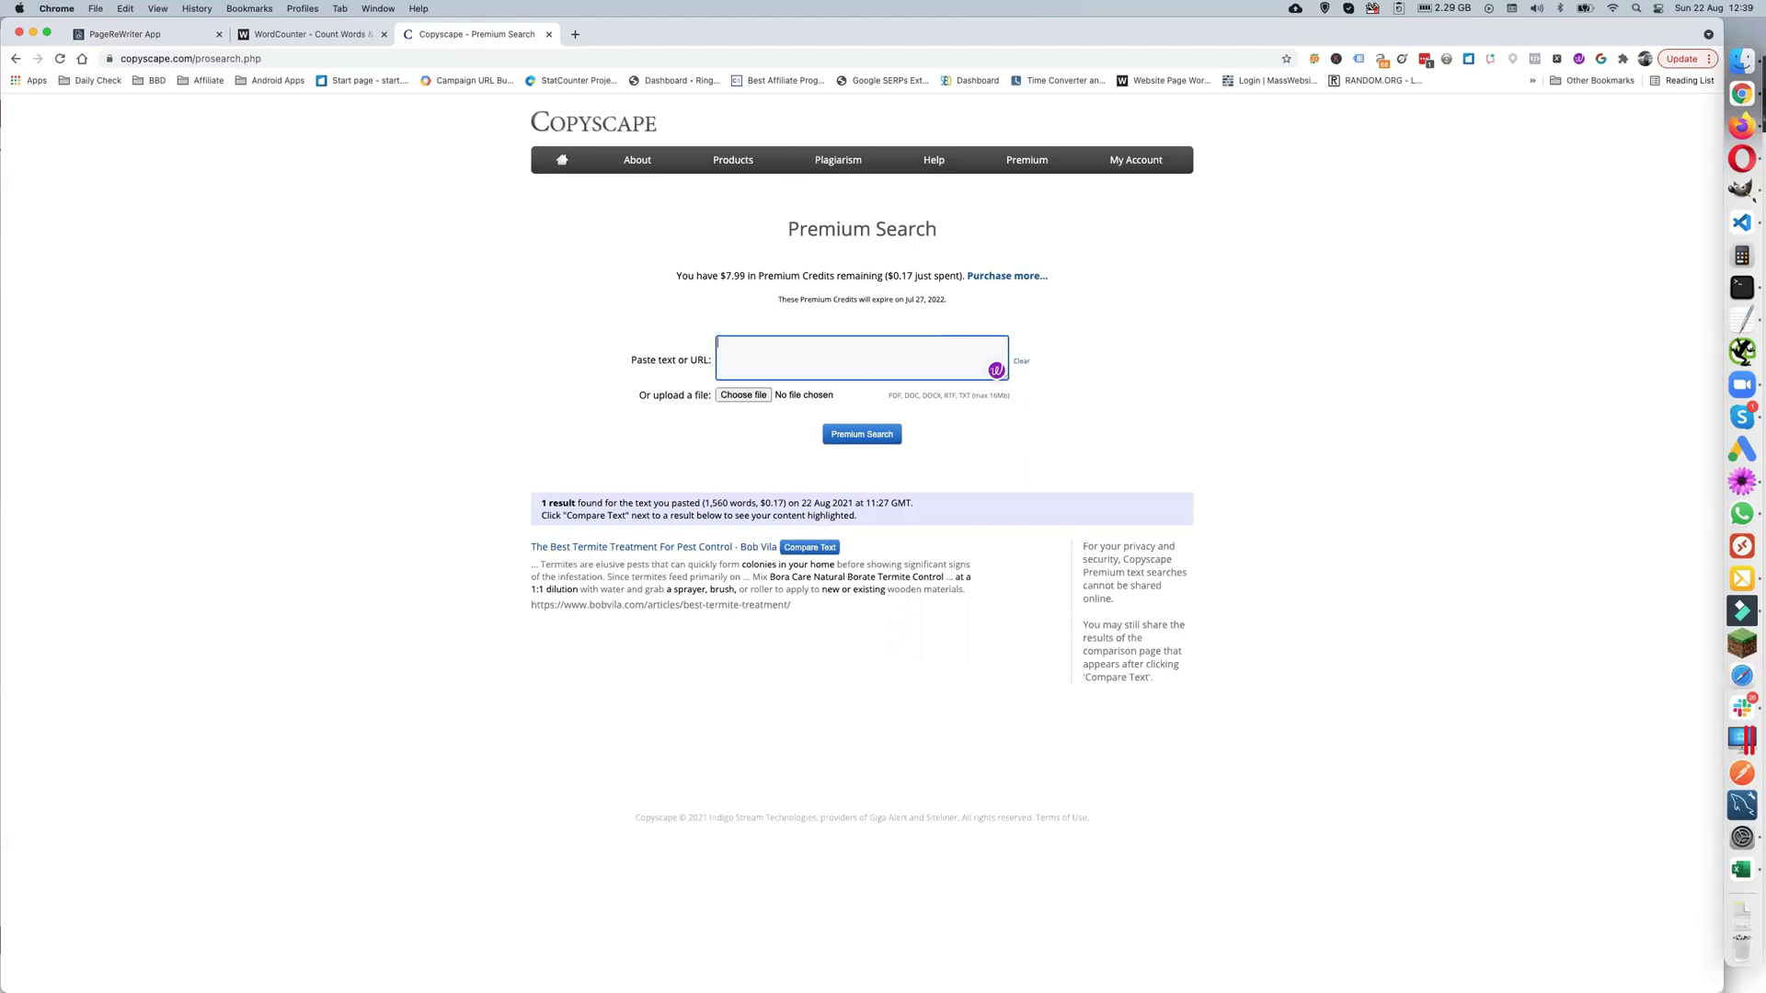
key("super+v")
left_click(873, 435)
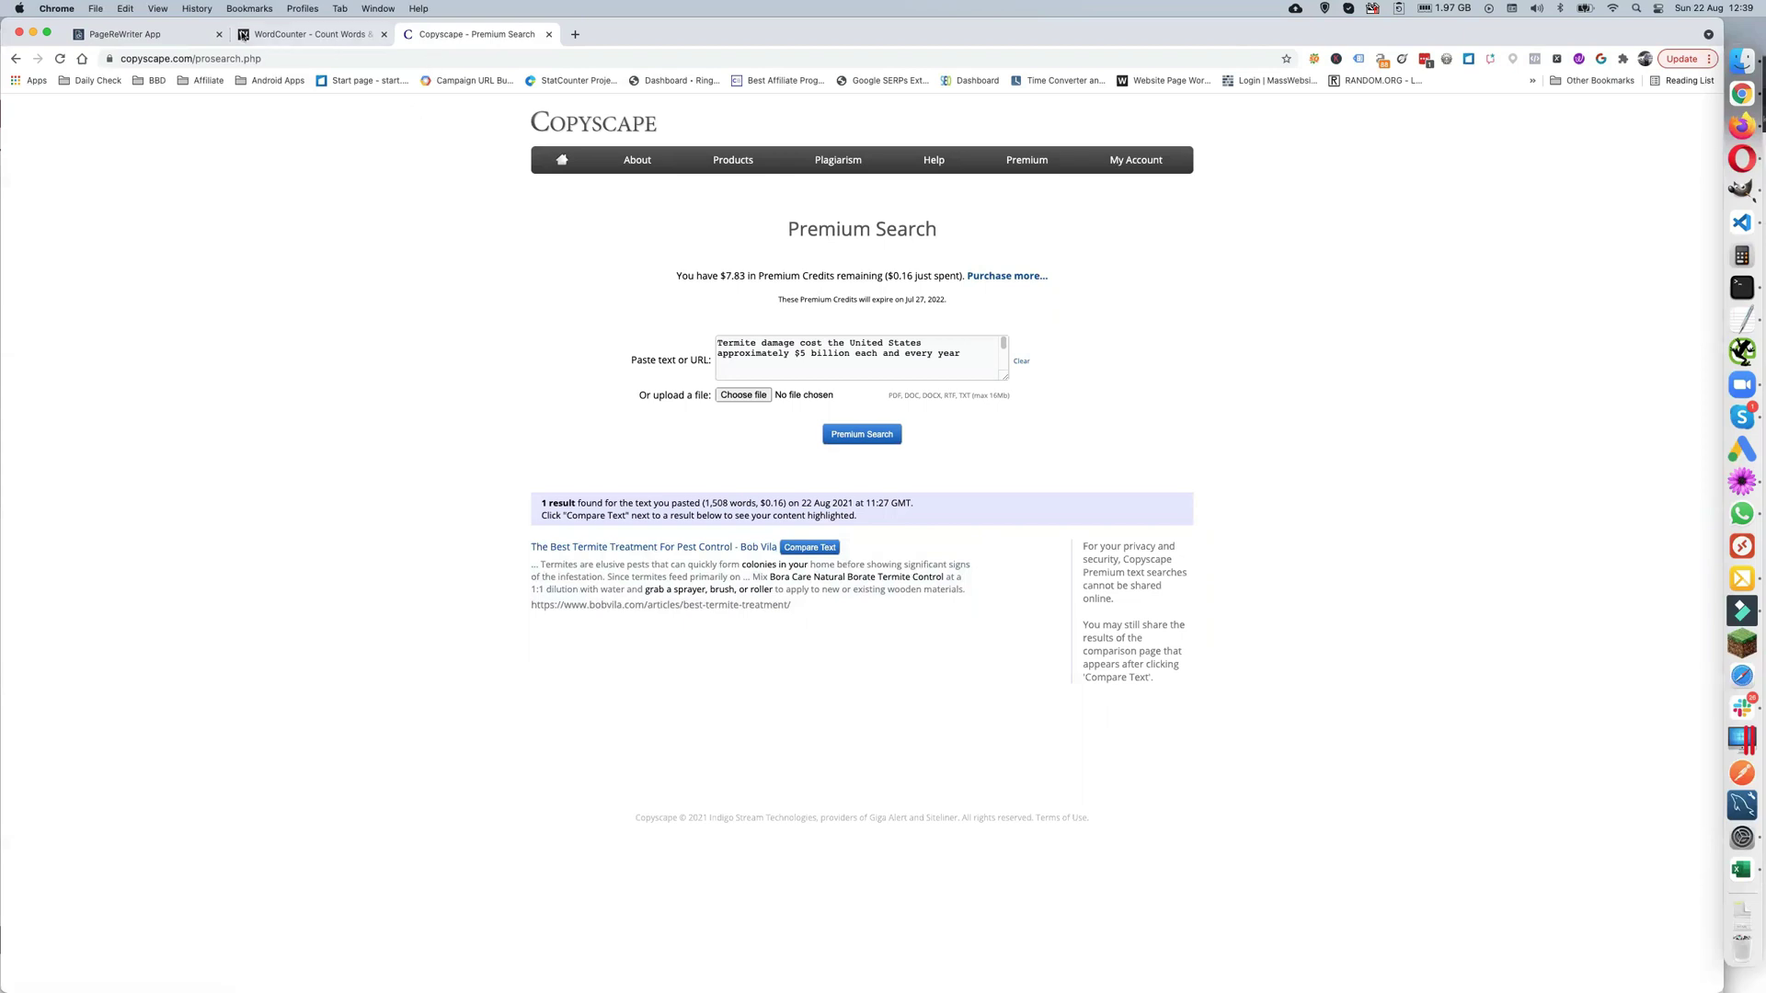
- Back in PageReWriter, open the {} spintax version of the termite content and copy its entire text
left_click(118, 37)
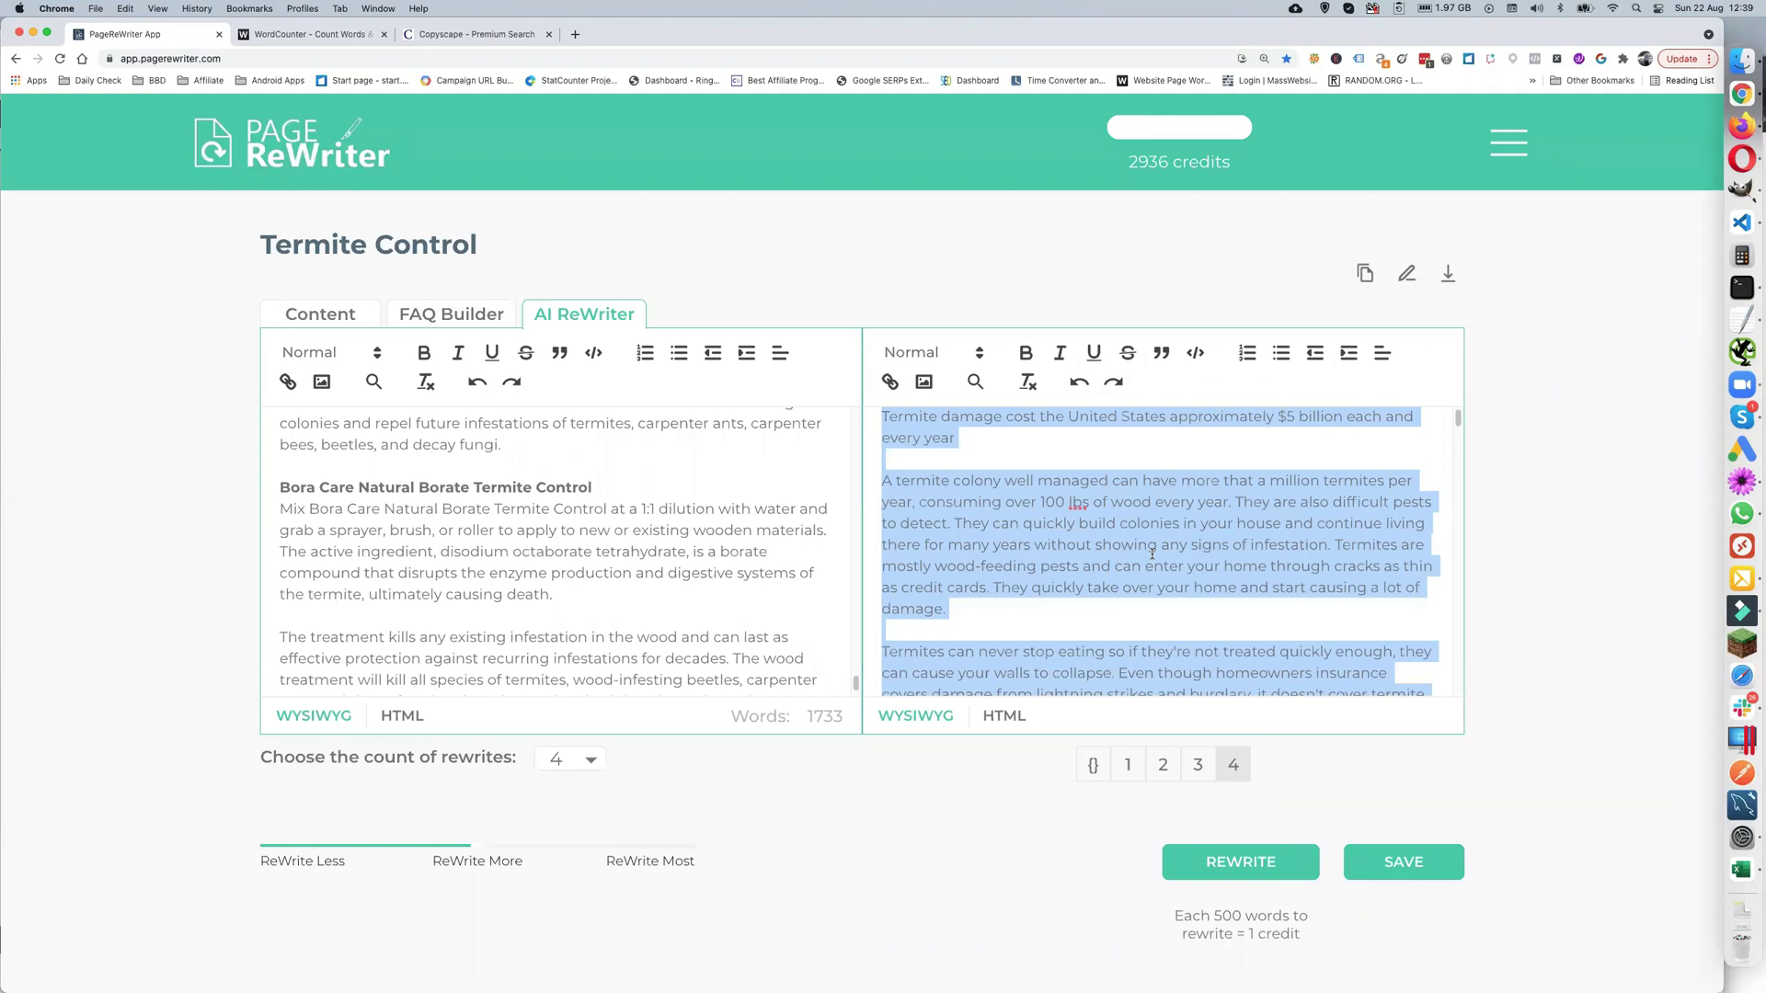
left_click(1094, 769)
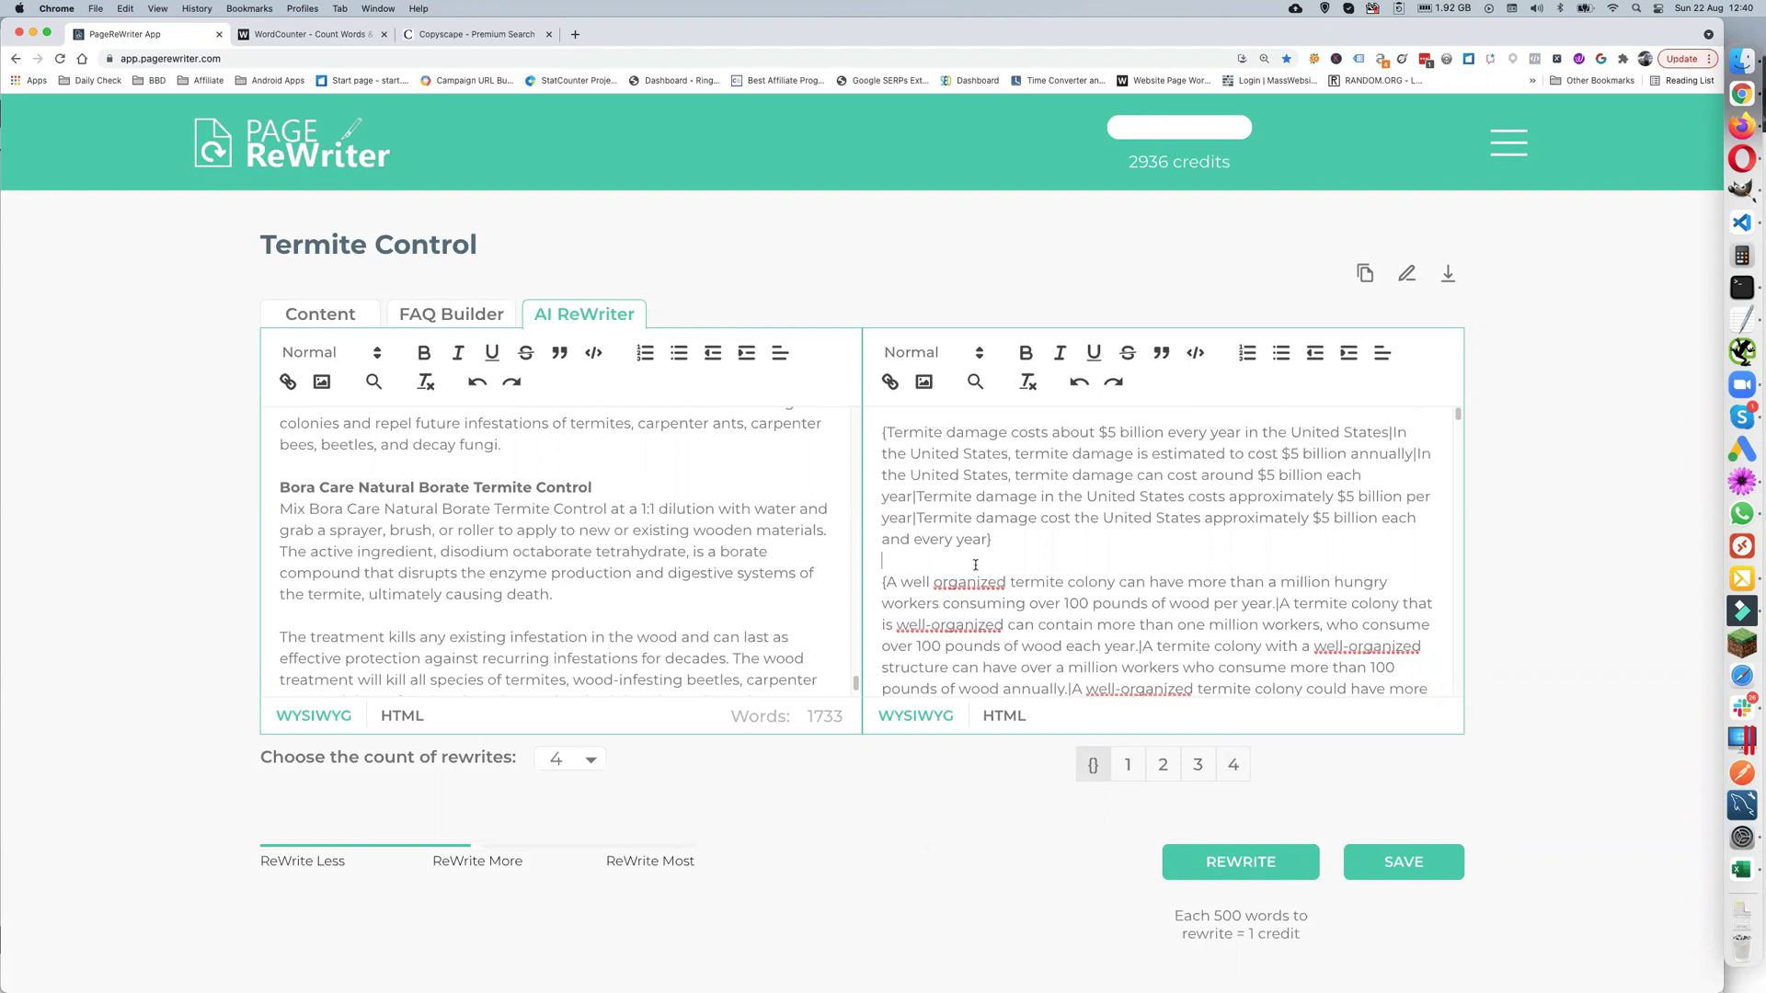
key("super+a")
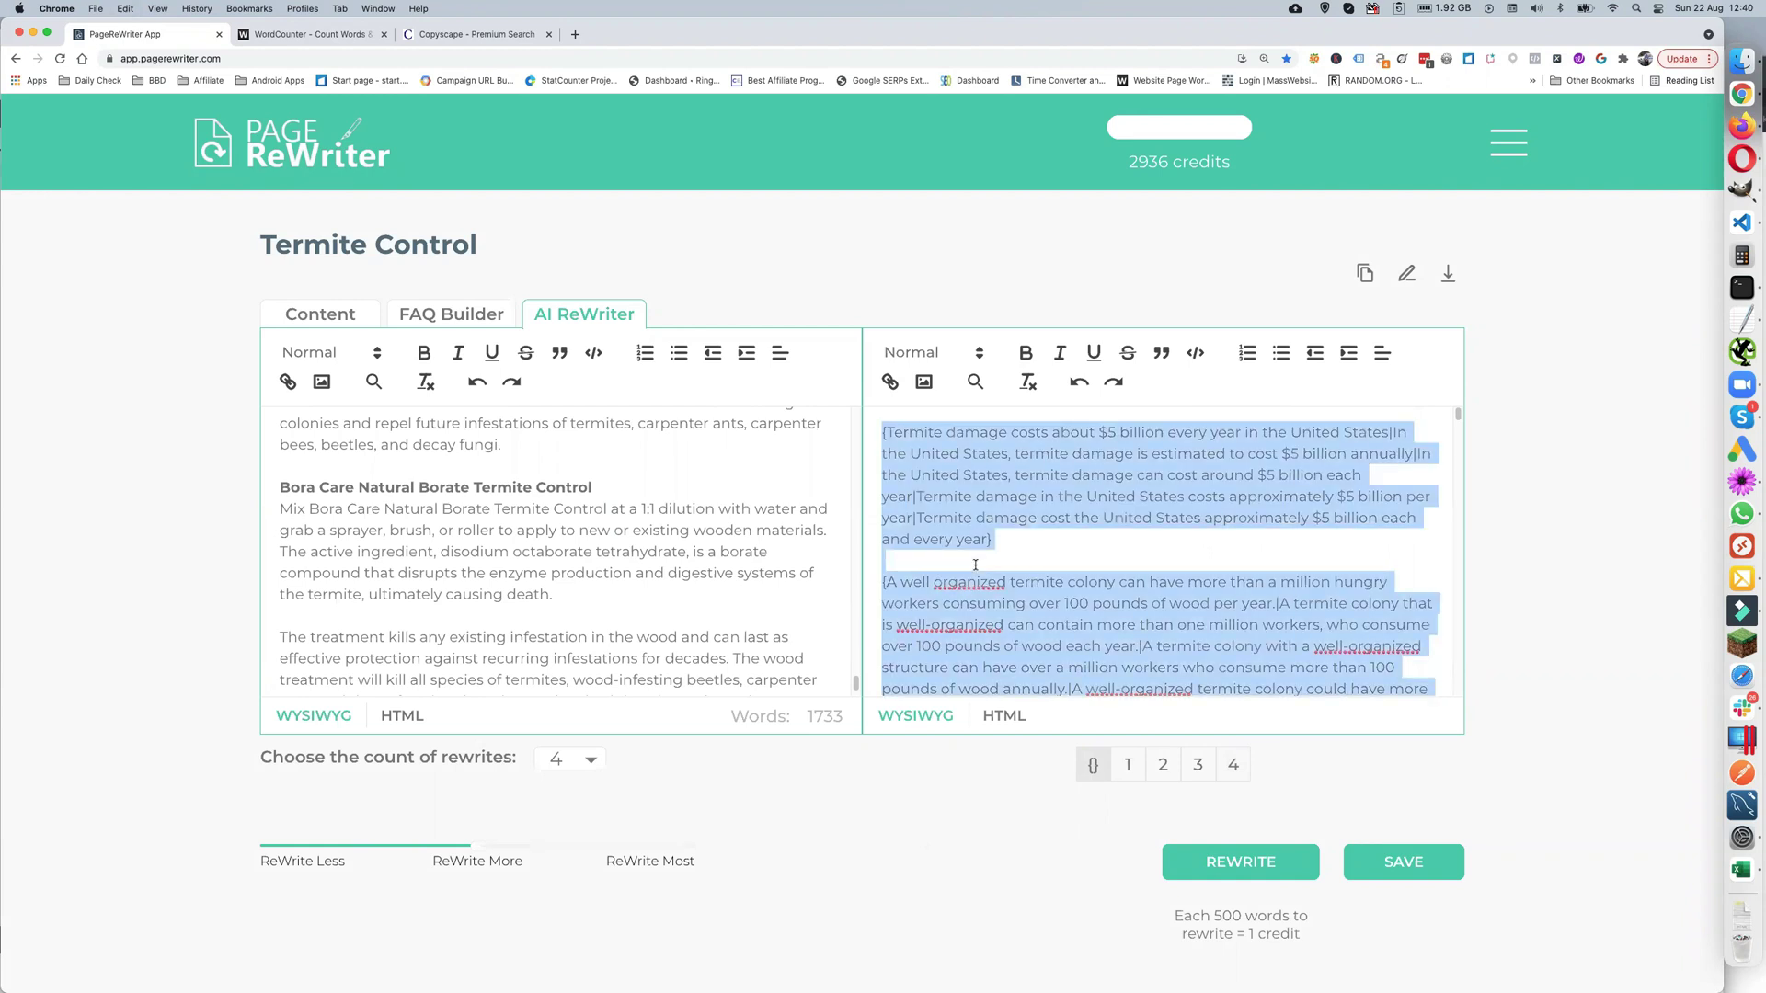
key("super+c")
- Open LinkCollider's Spintax Tester at linkcollider.com/page/spintaxtester in a new tab and paste the copied spintax as its content
left_click(575, 34)
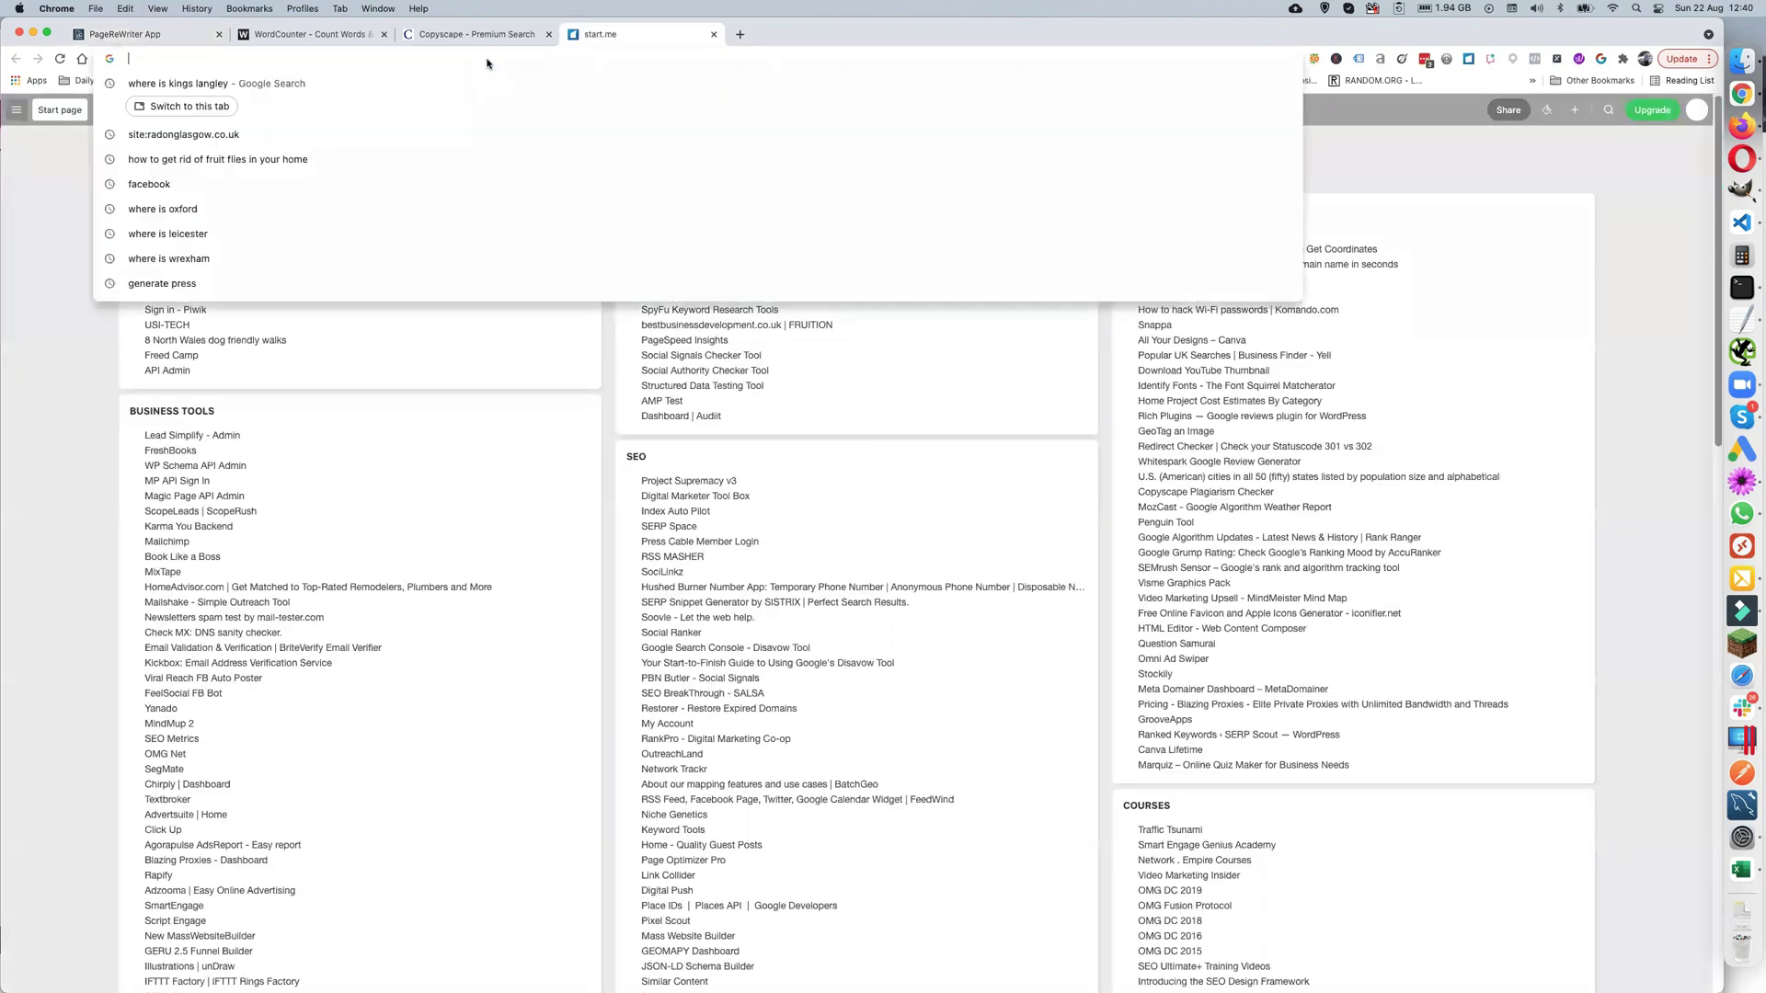
type("link")
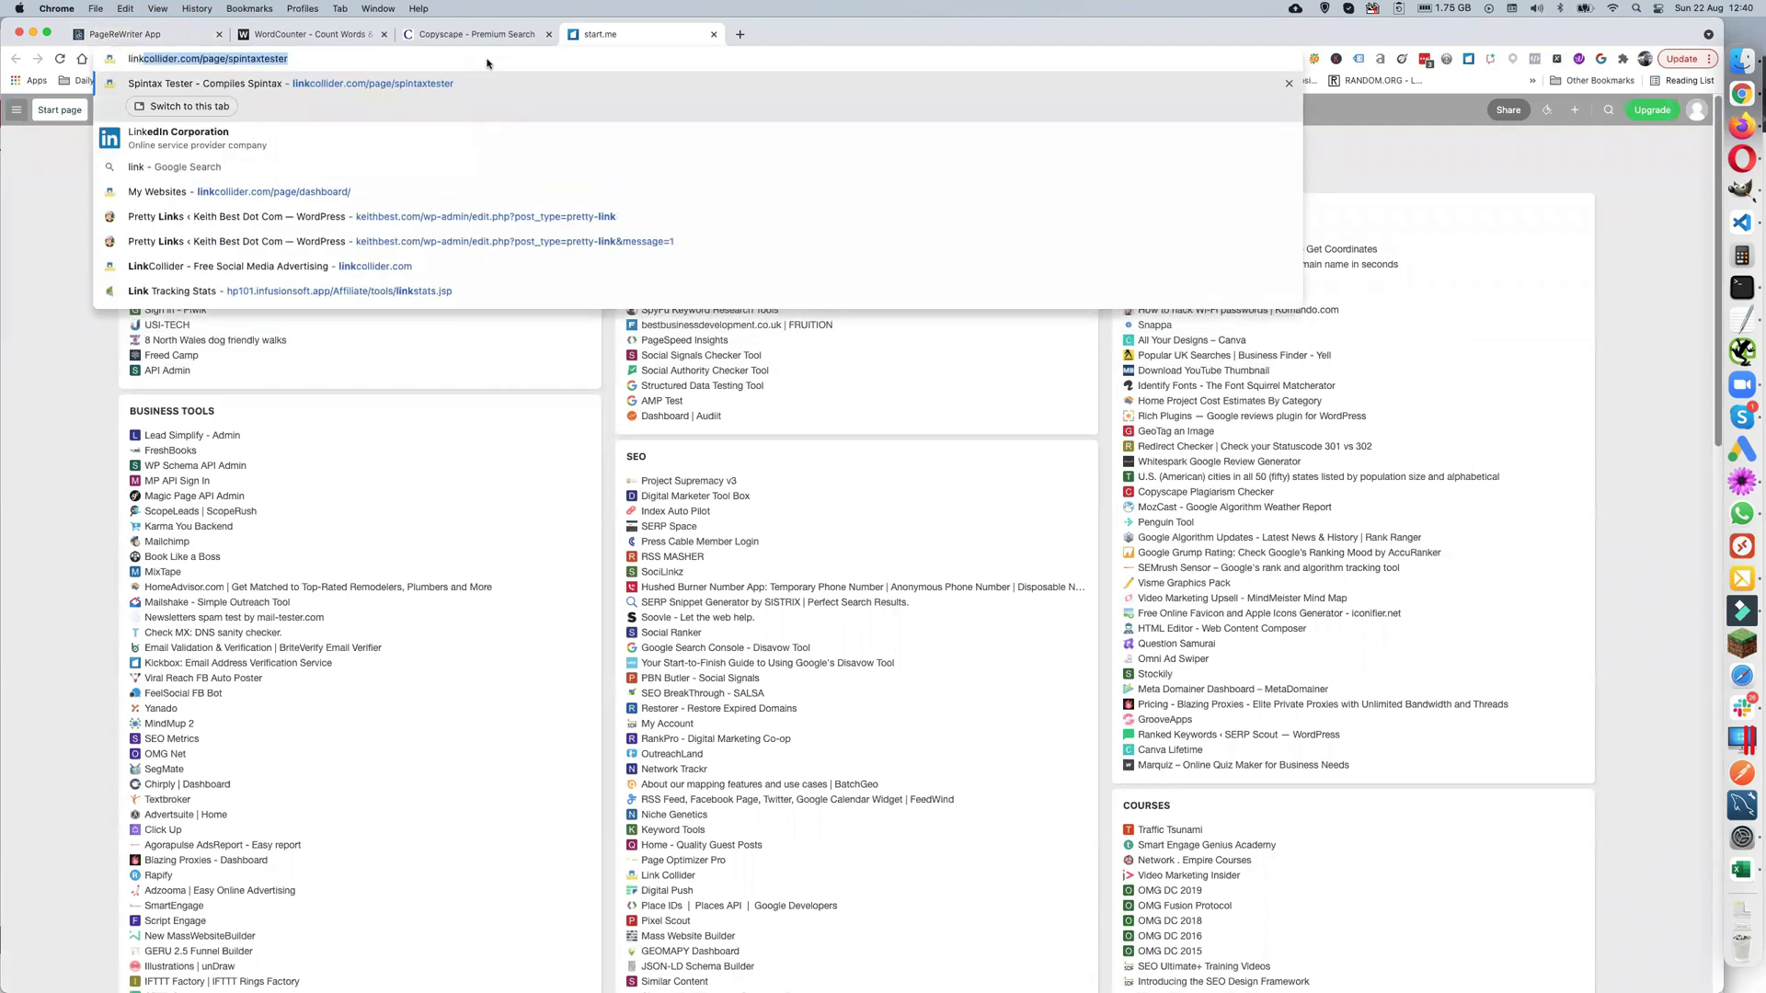
key("Return")
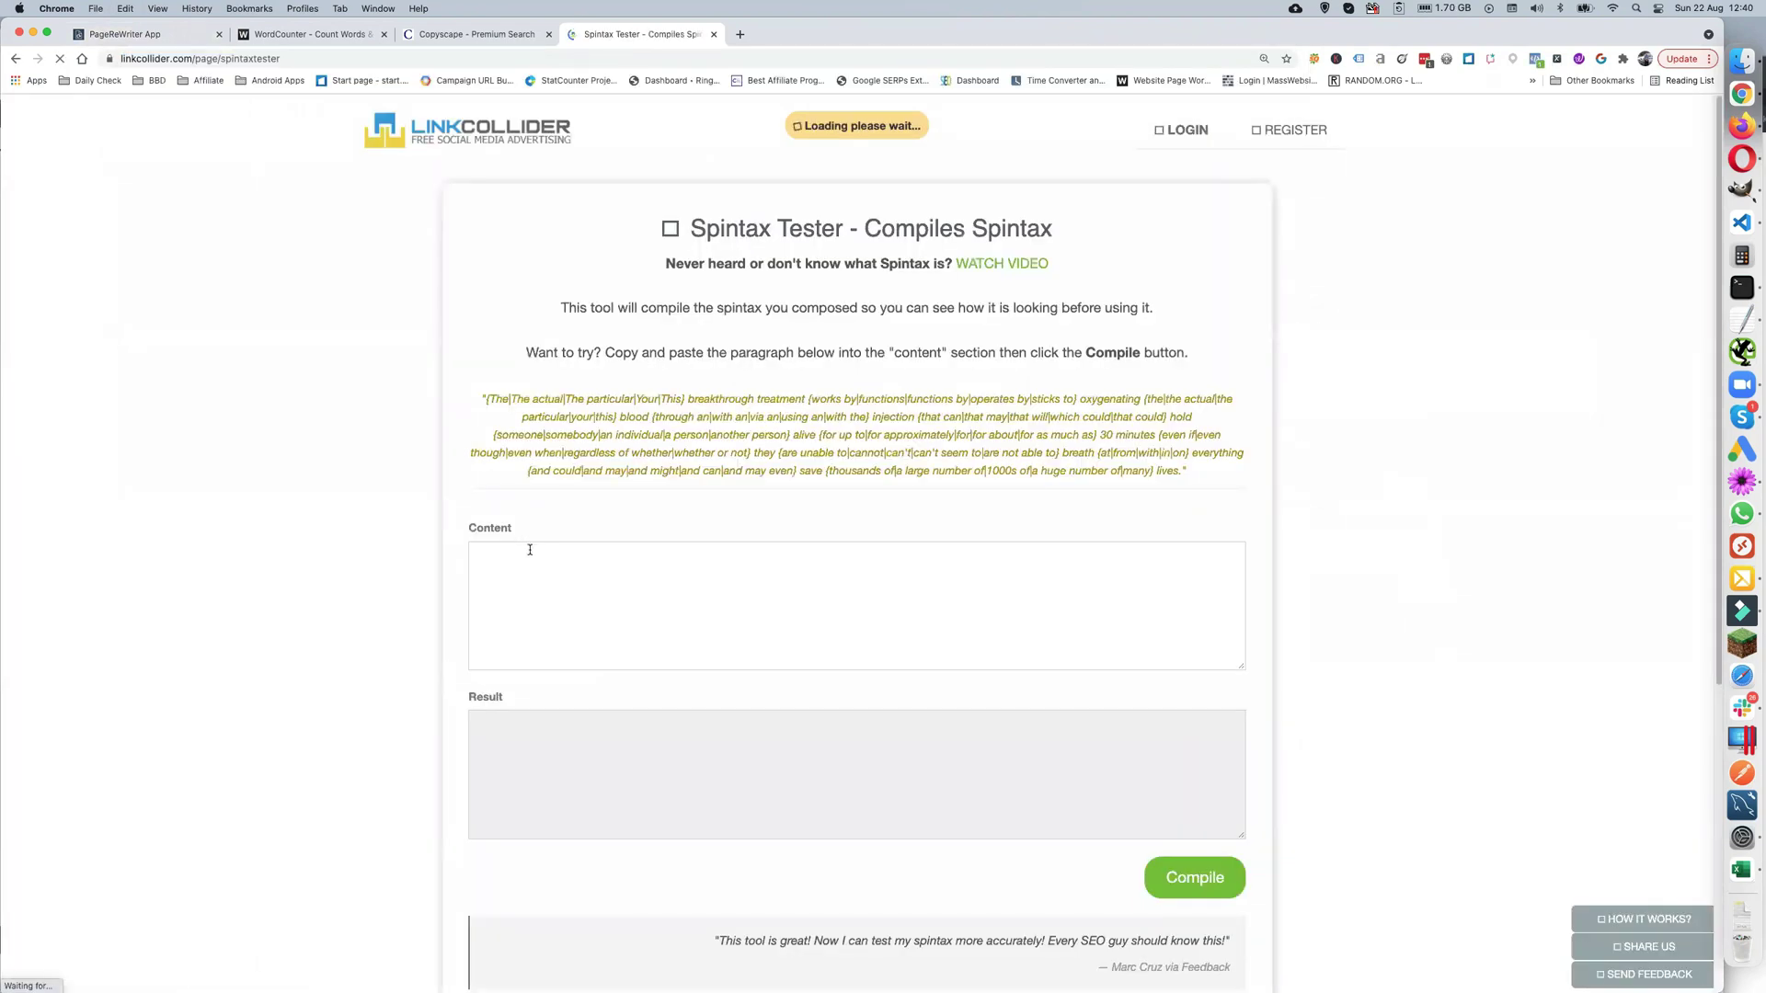
left_click(527, 552)
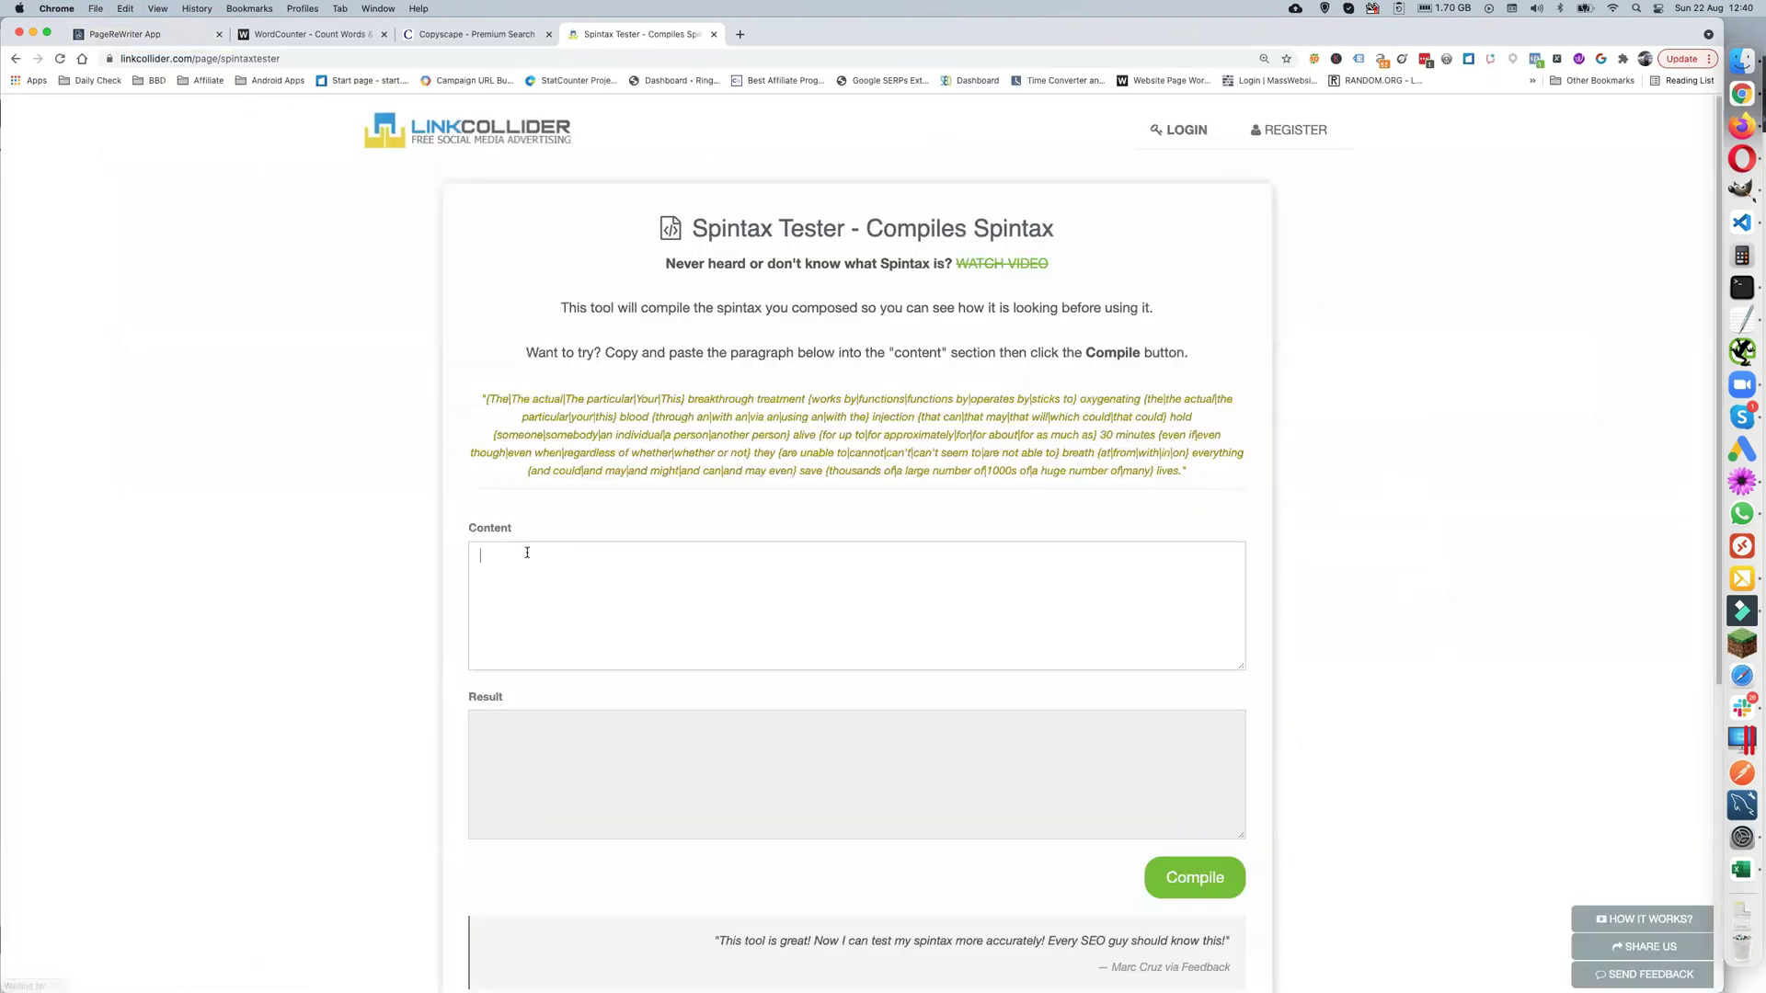
key("super+v")
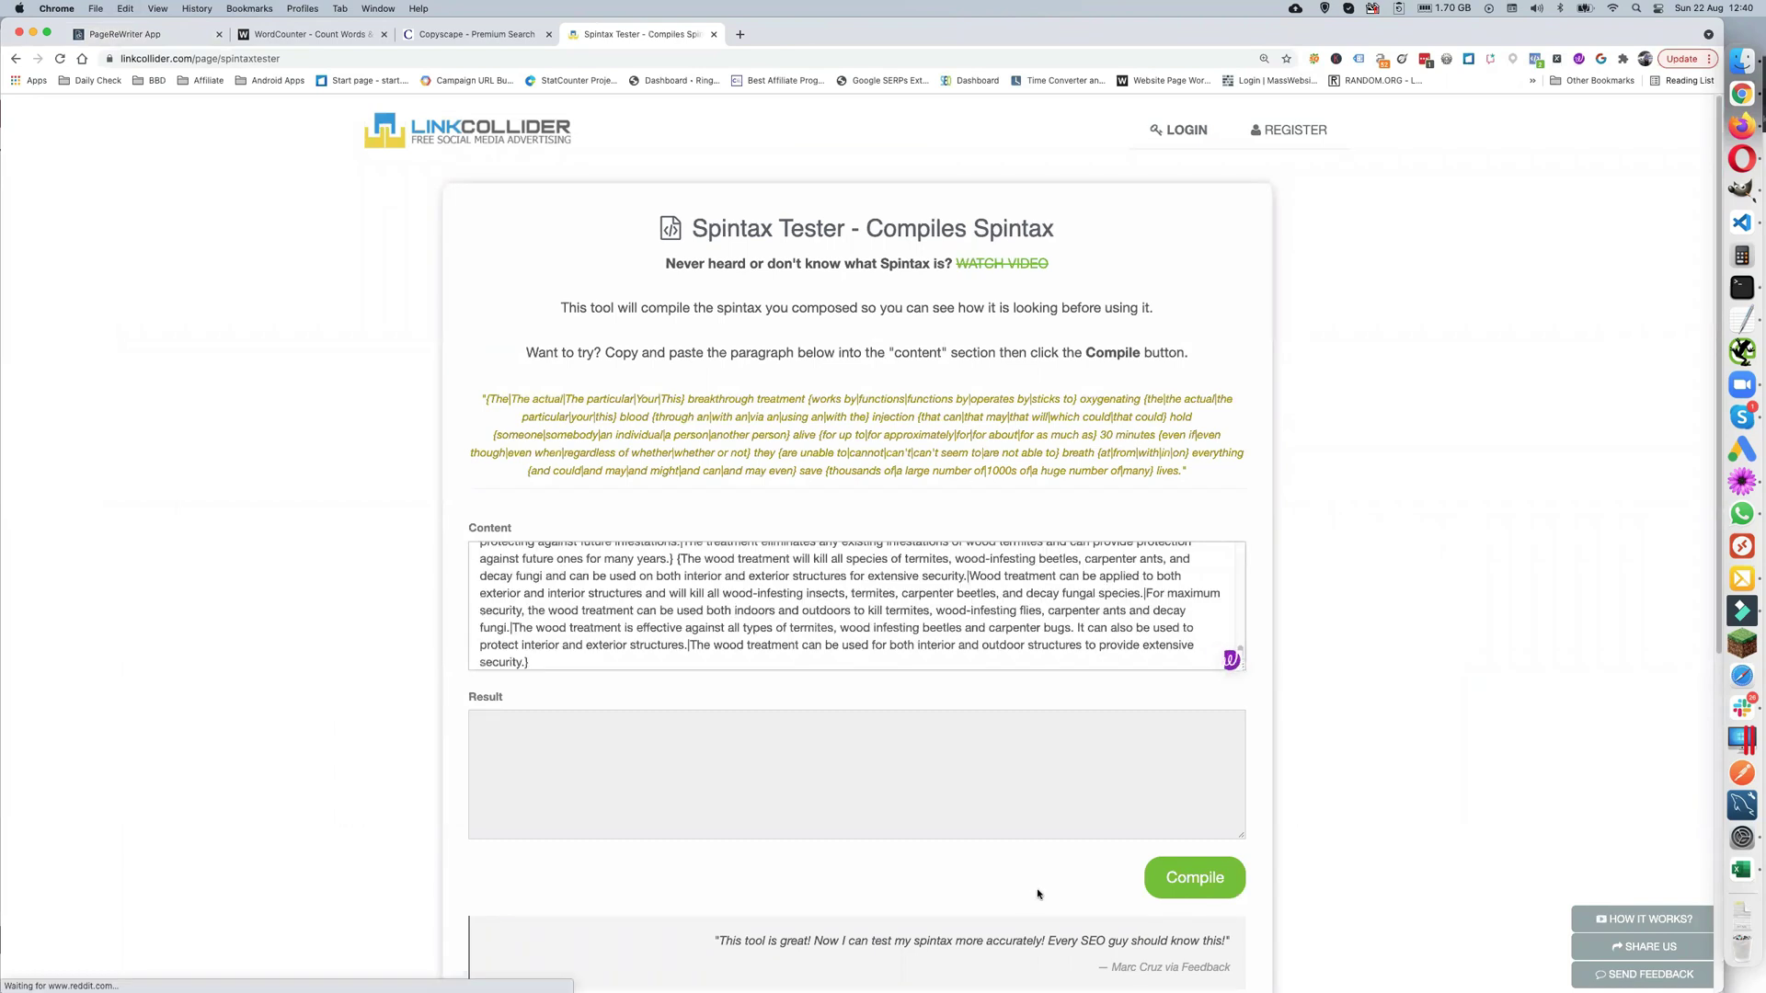
- Compile the pasted spintax and copy the entire compiled result
left_click(1196, 878)
left_click(966, 828)
key("super+a")
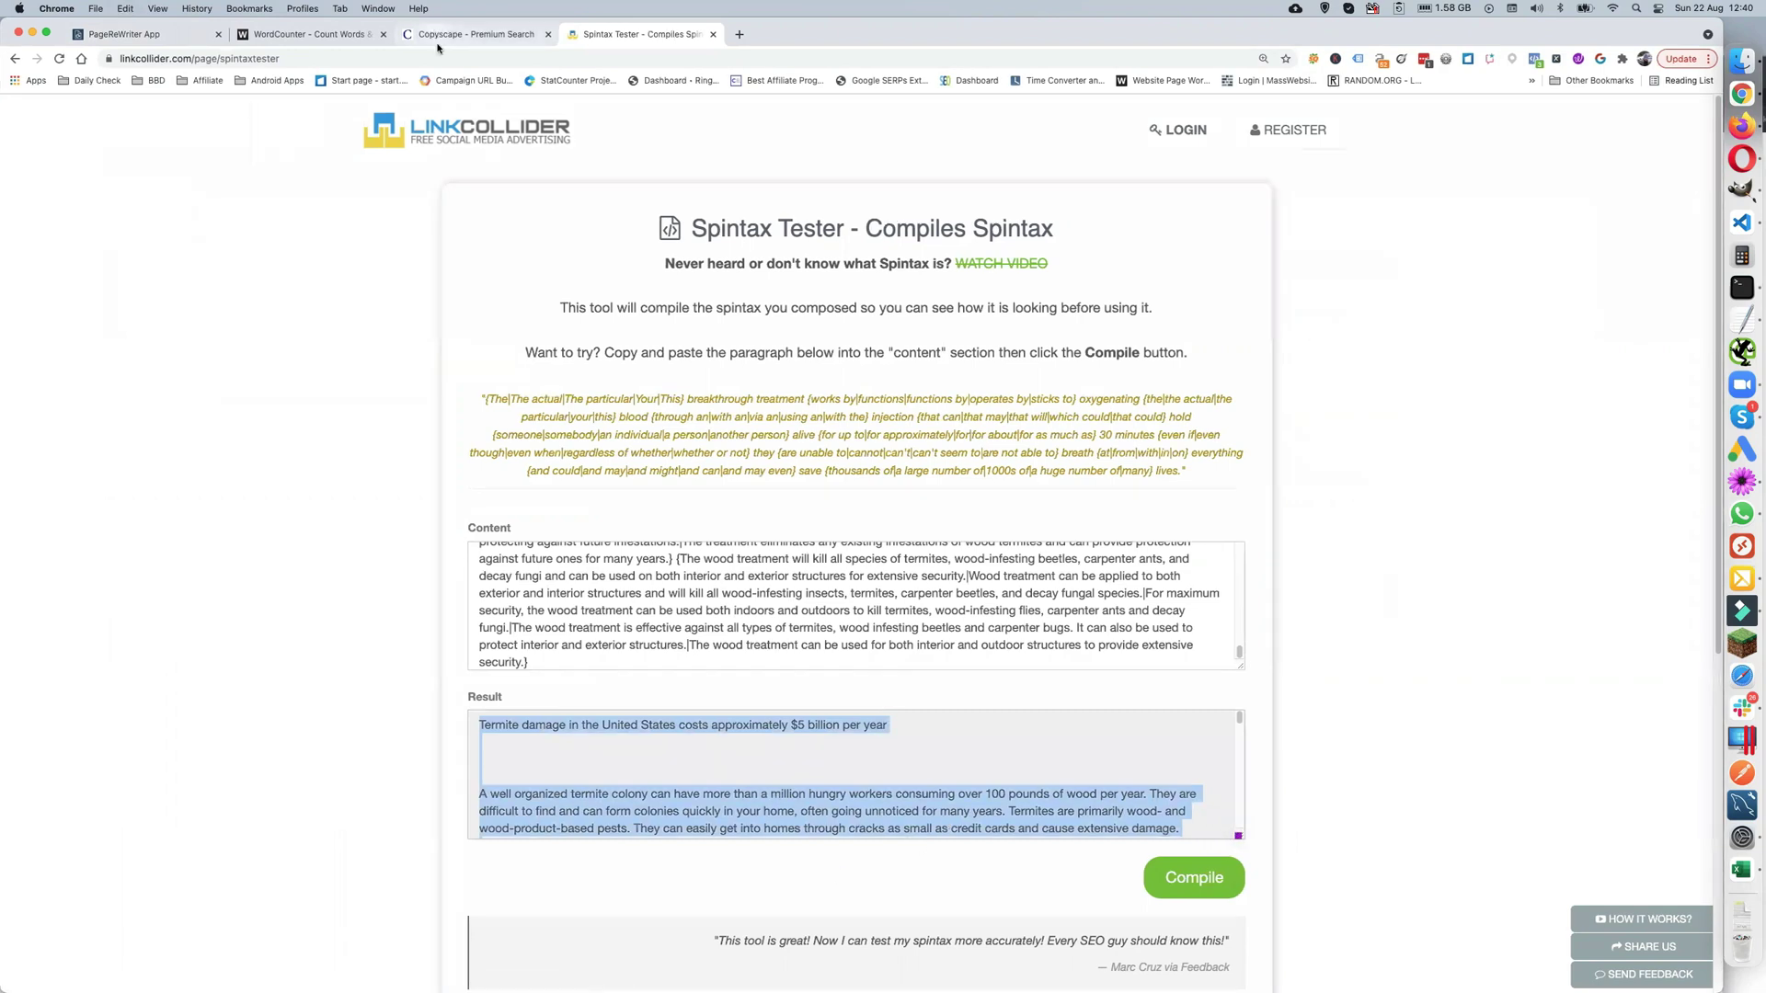
- In Copyscape, replace the search text with the compiled spintax result, run a Premium Search and look through the matches
left_click(476, 34)
left_click(853, 377)
key("super+a")
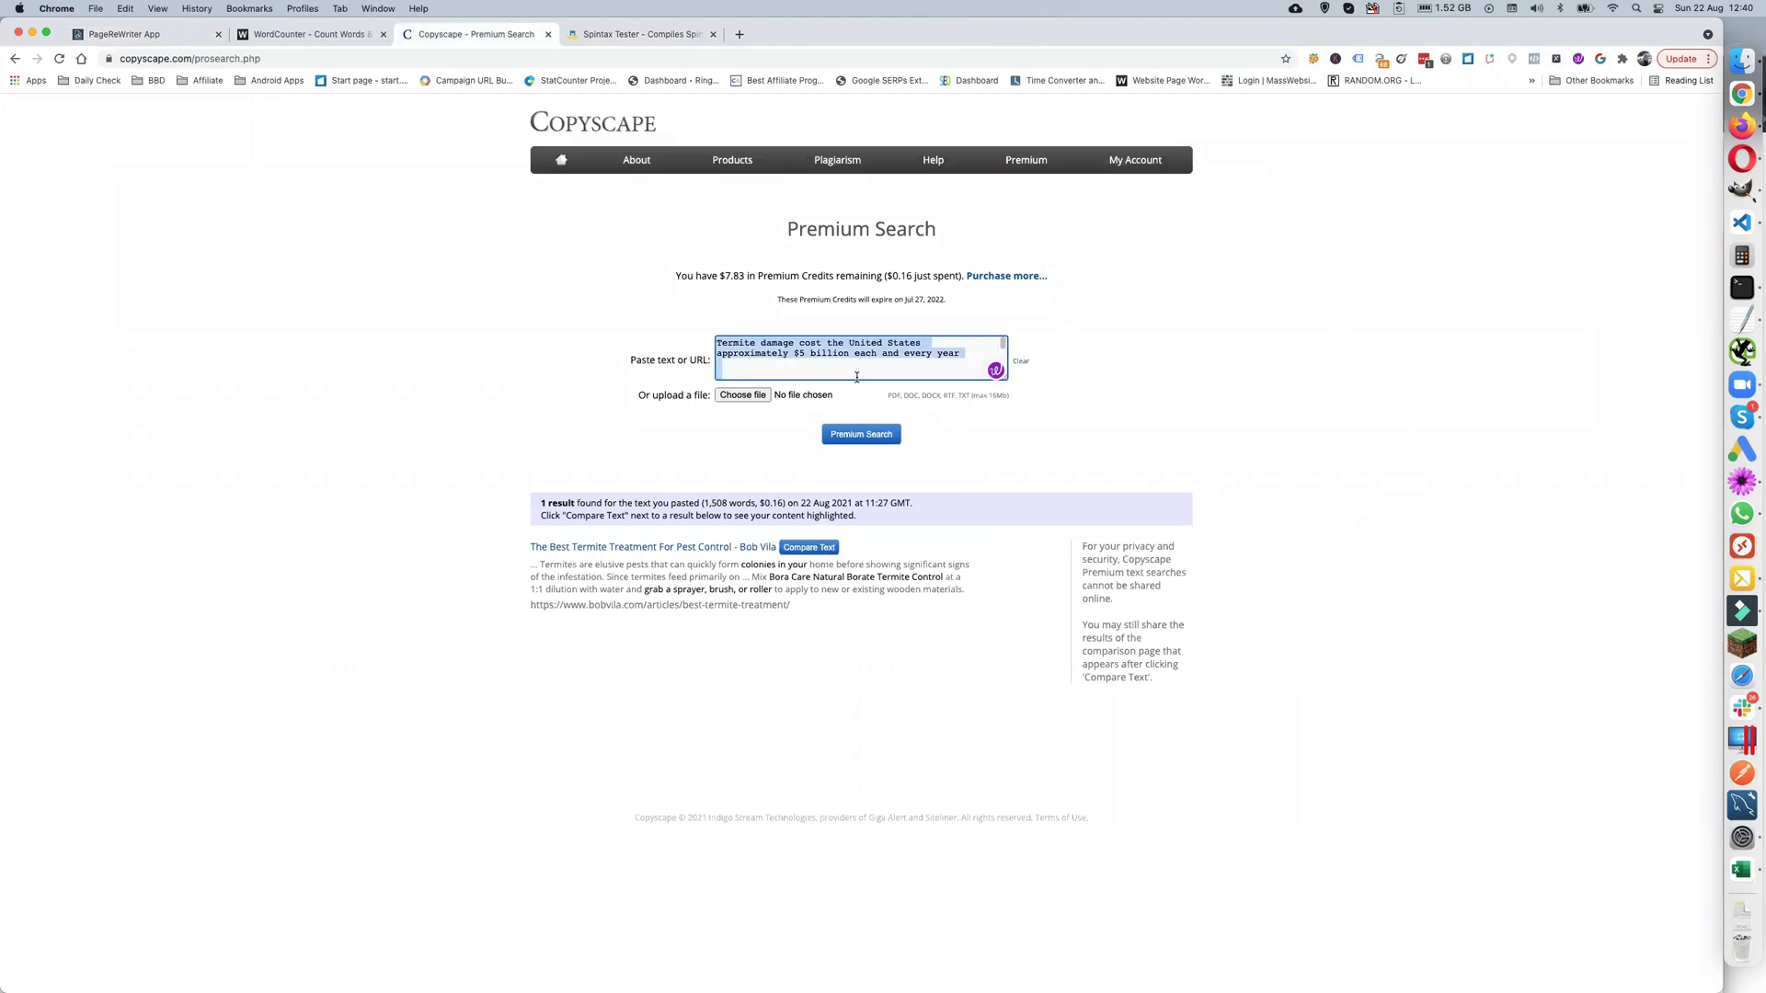
key("BackSpace")
key("super+v")
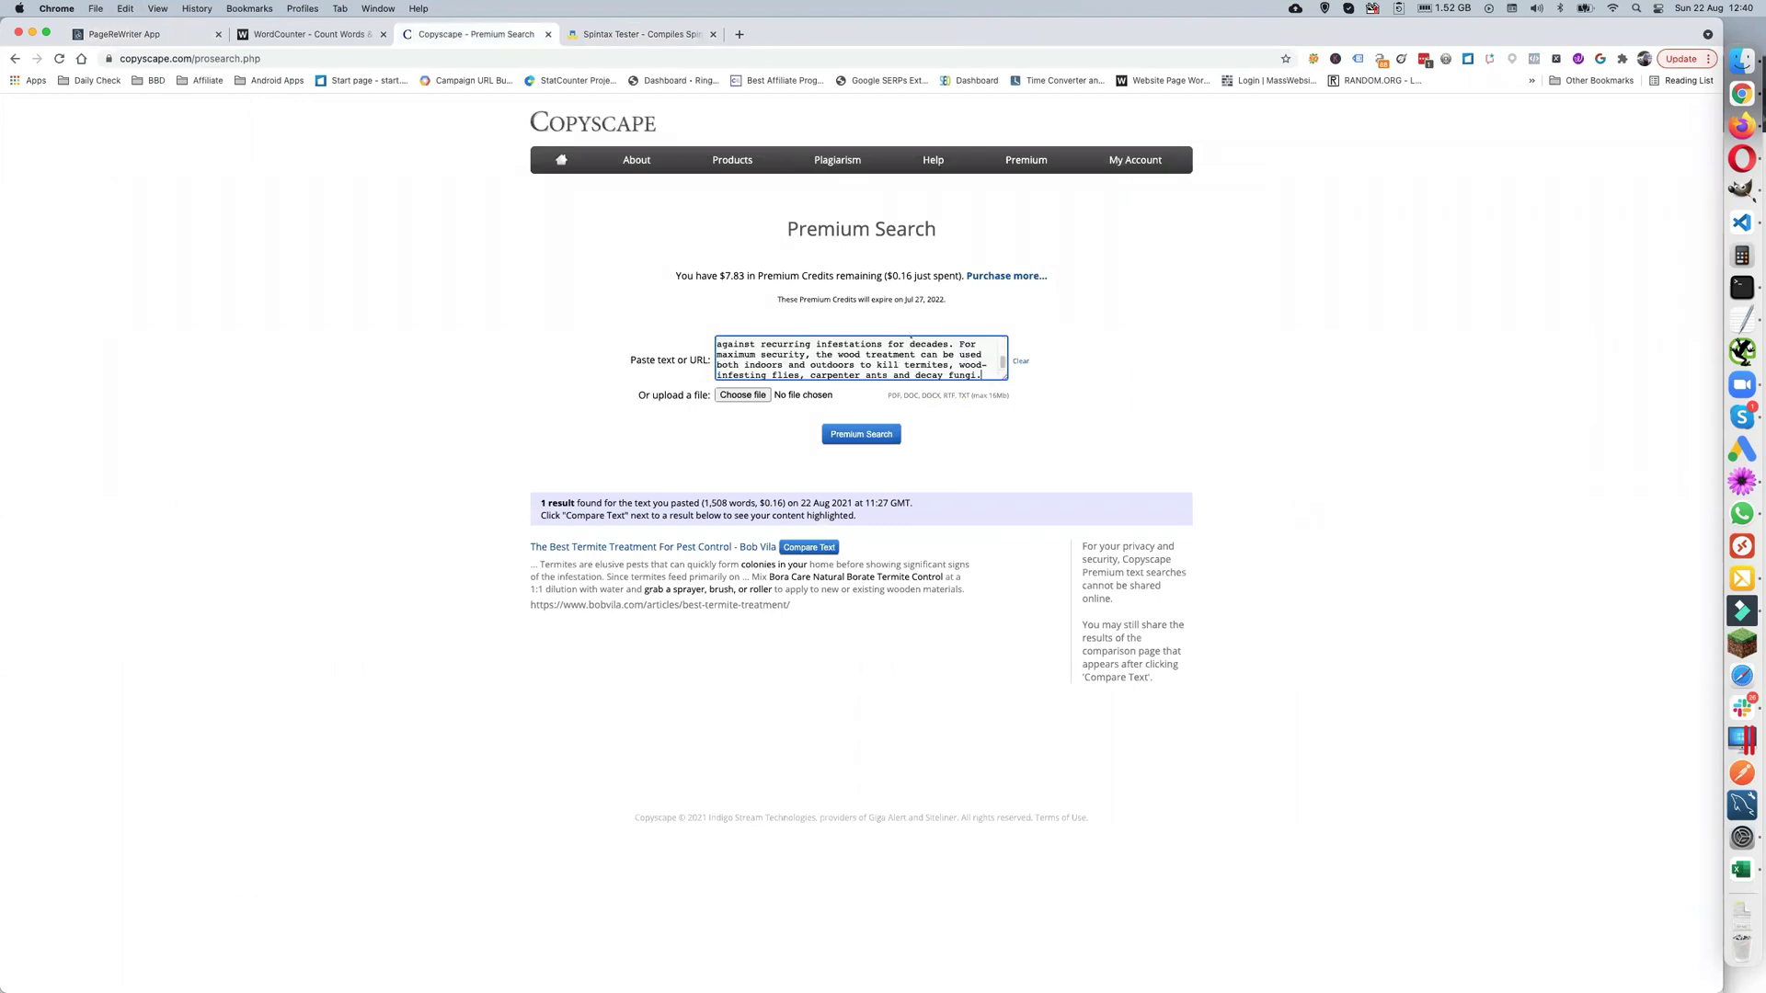
left_click(862, 436)
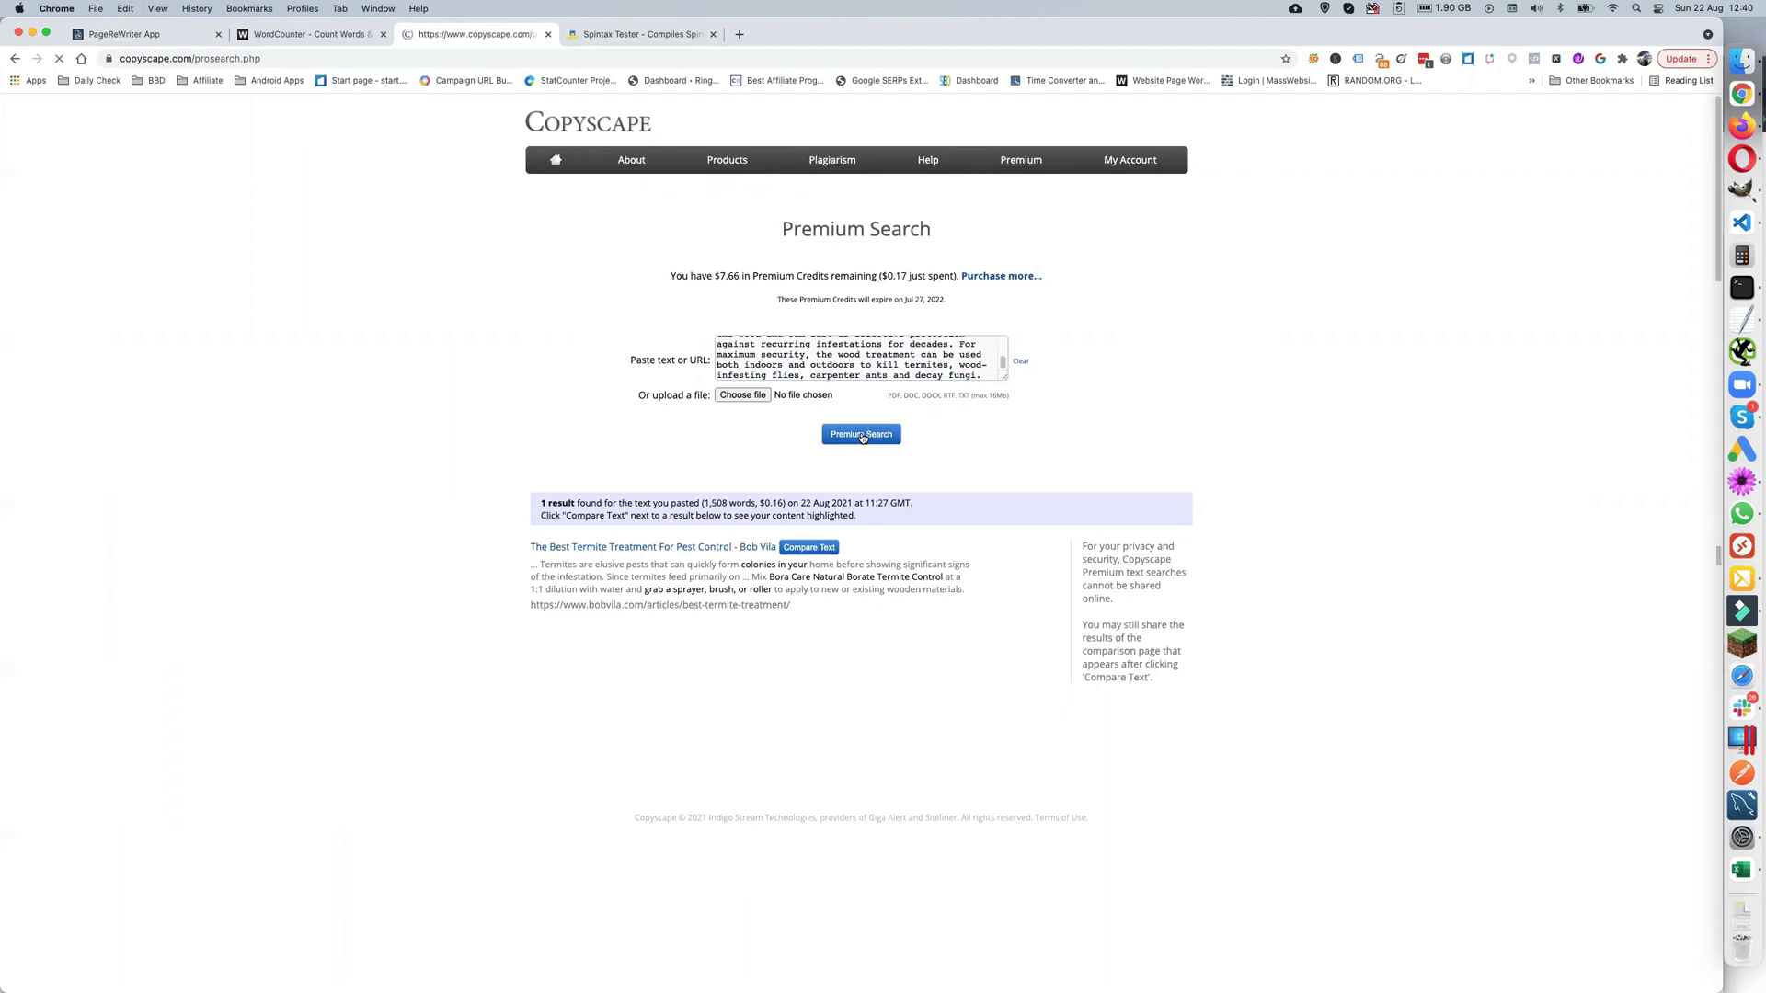
scroll(499, 509, "down", 5)
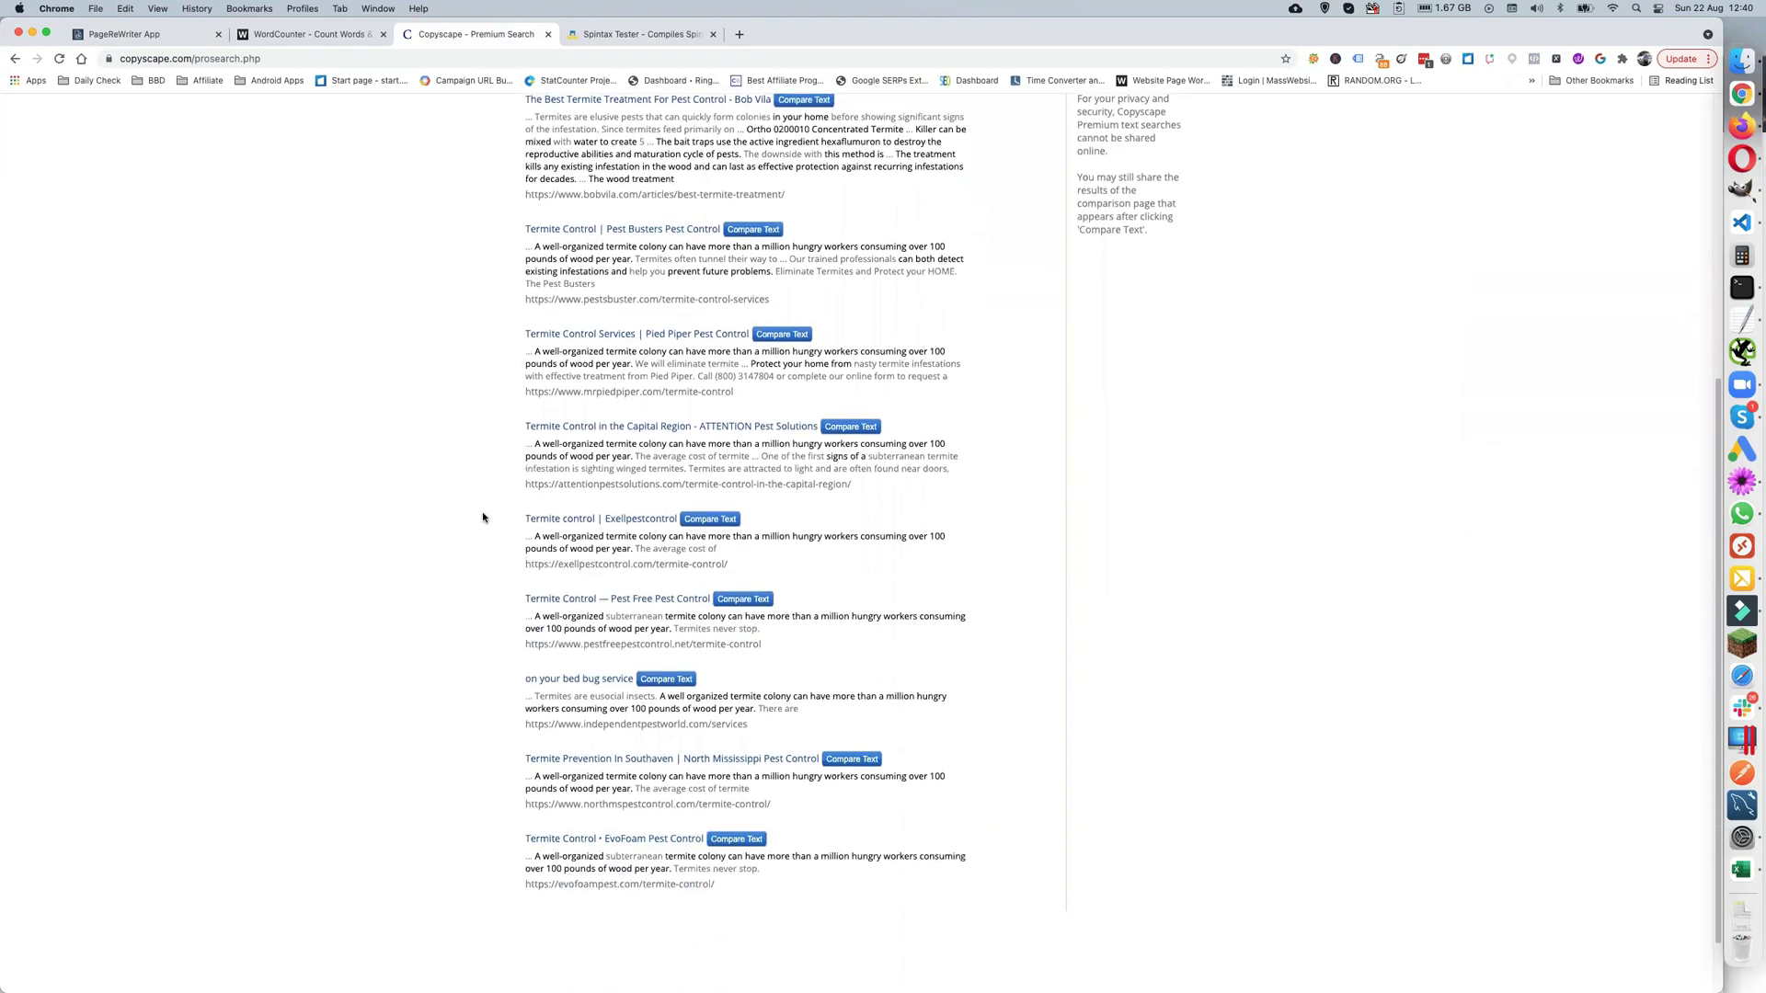
scroll(483, 518, "down", 2)
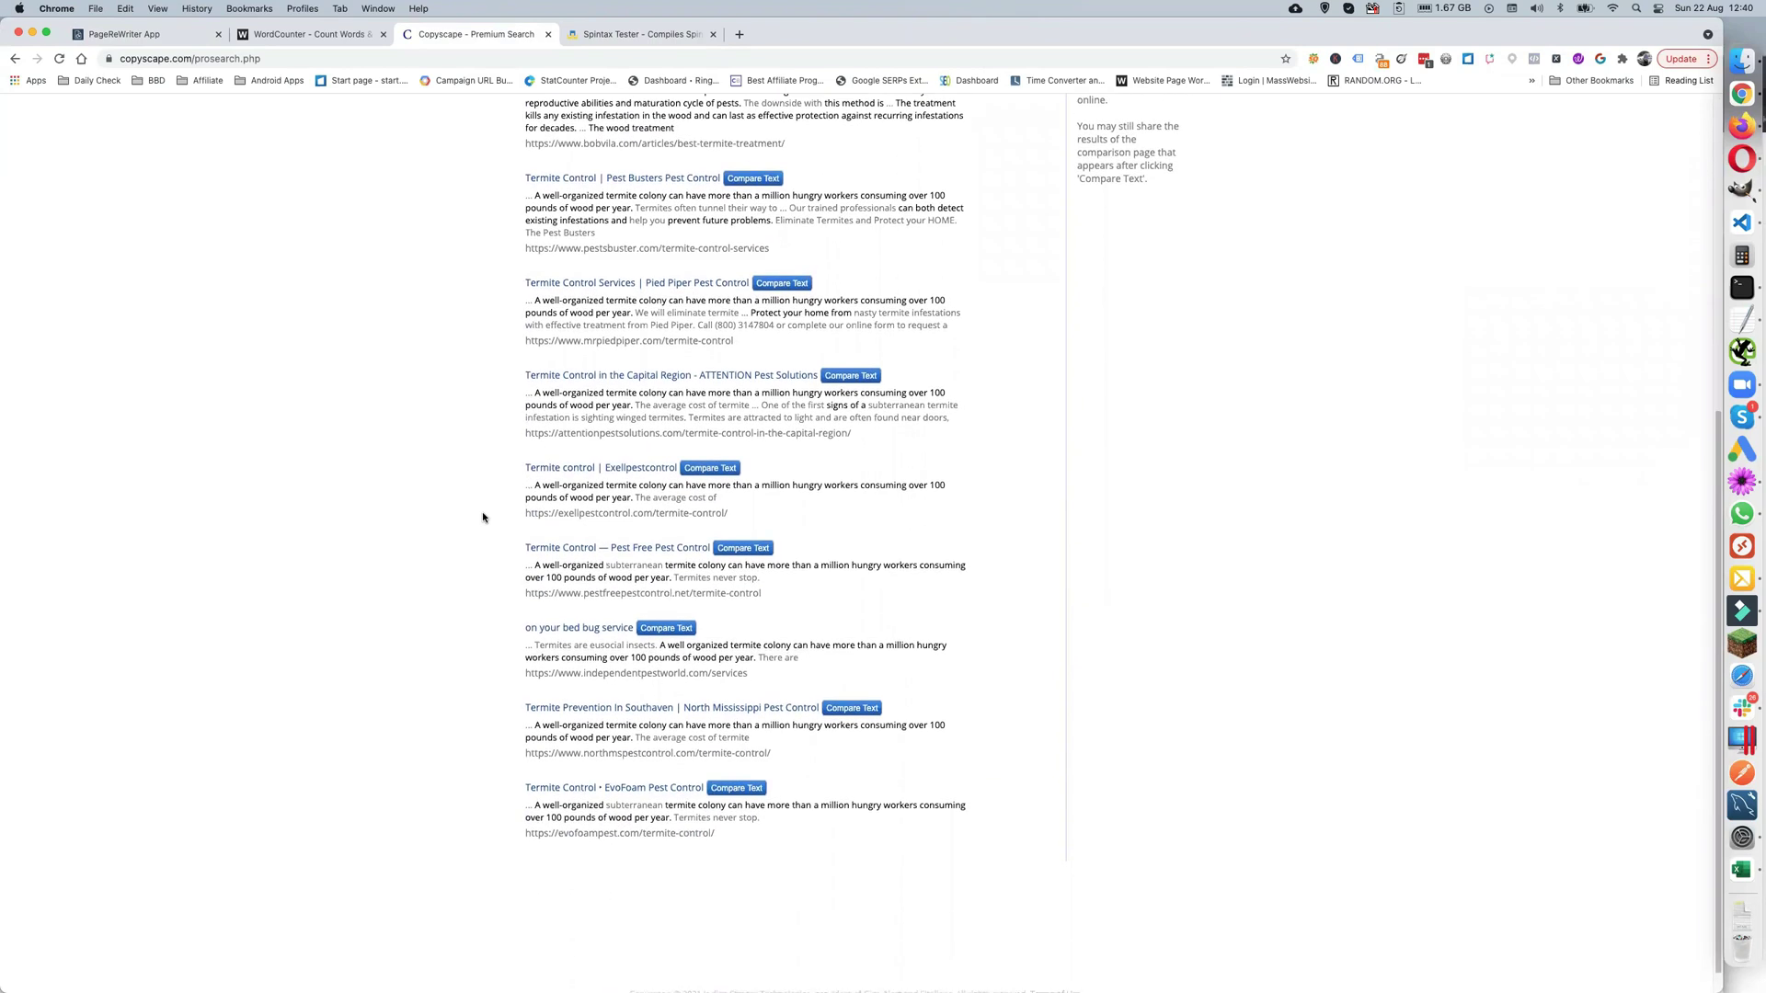
scroll(483, 518, "up", 15)
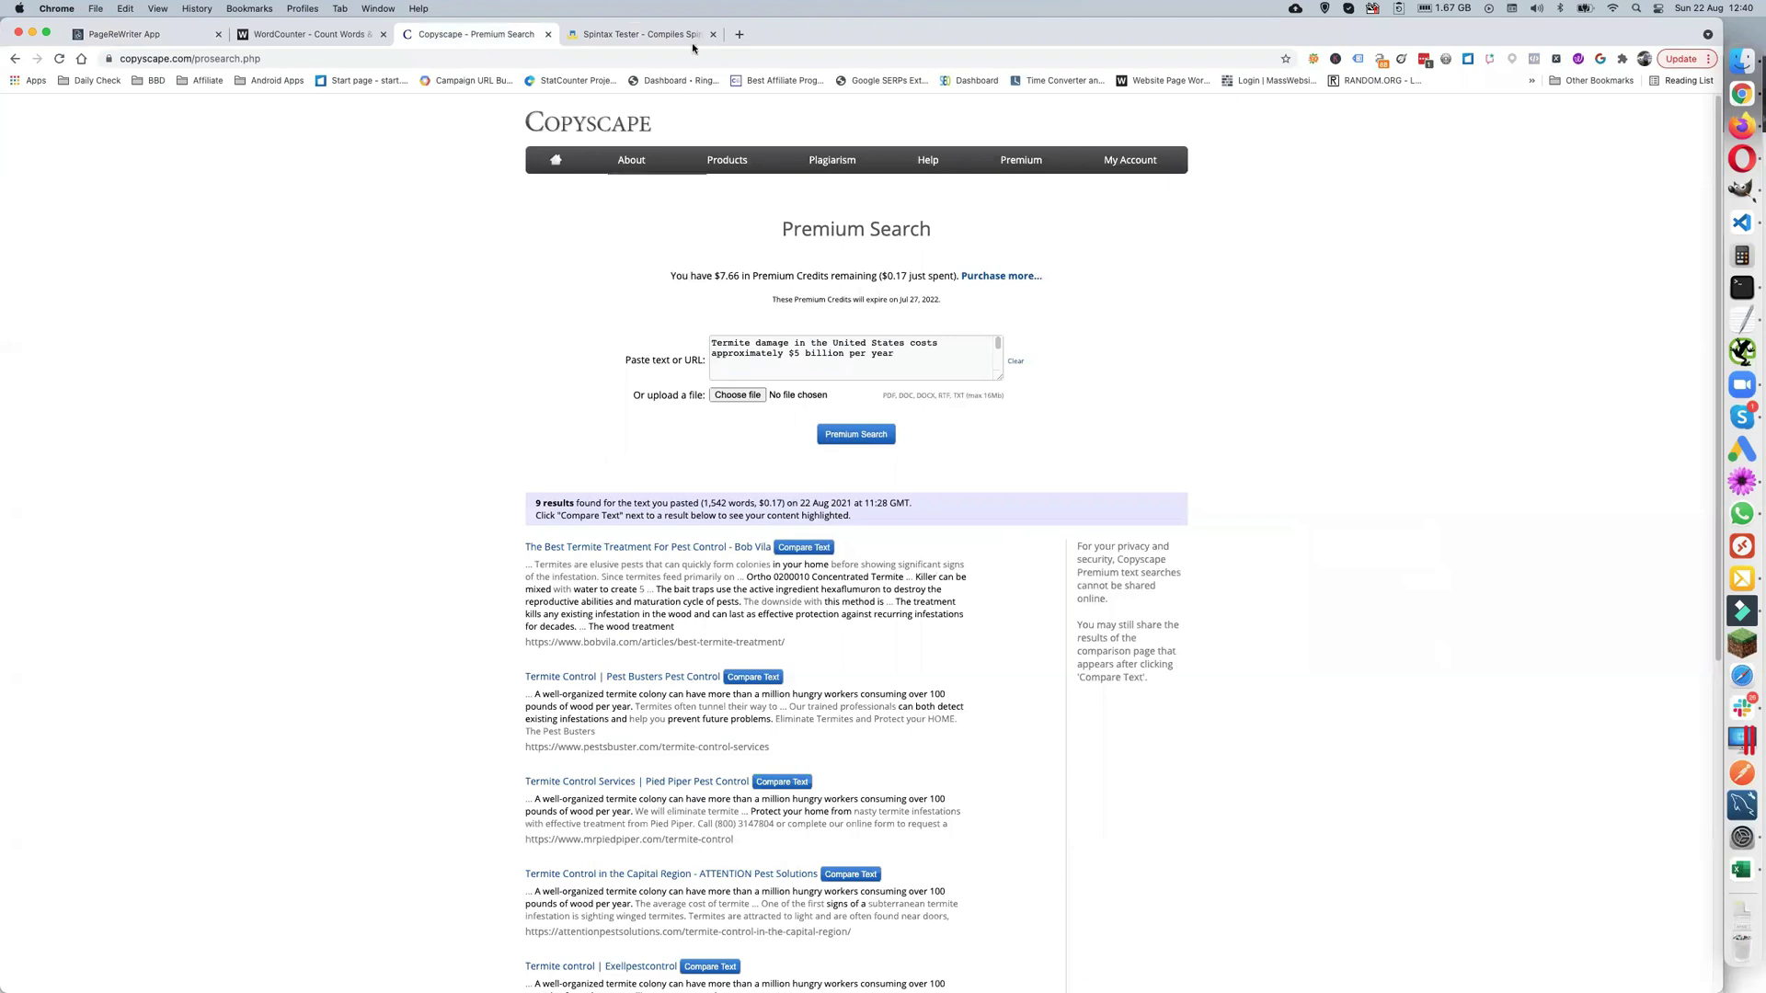
- Return to the Spintax Tester, compile the same spintax again and copy the entire new result
left_click(644, 34)
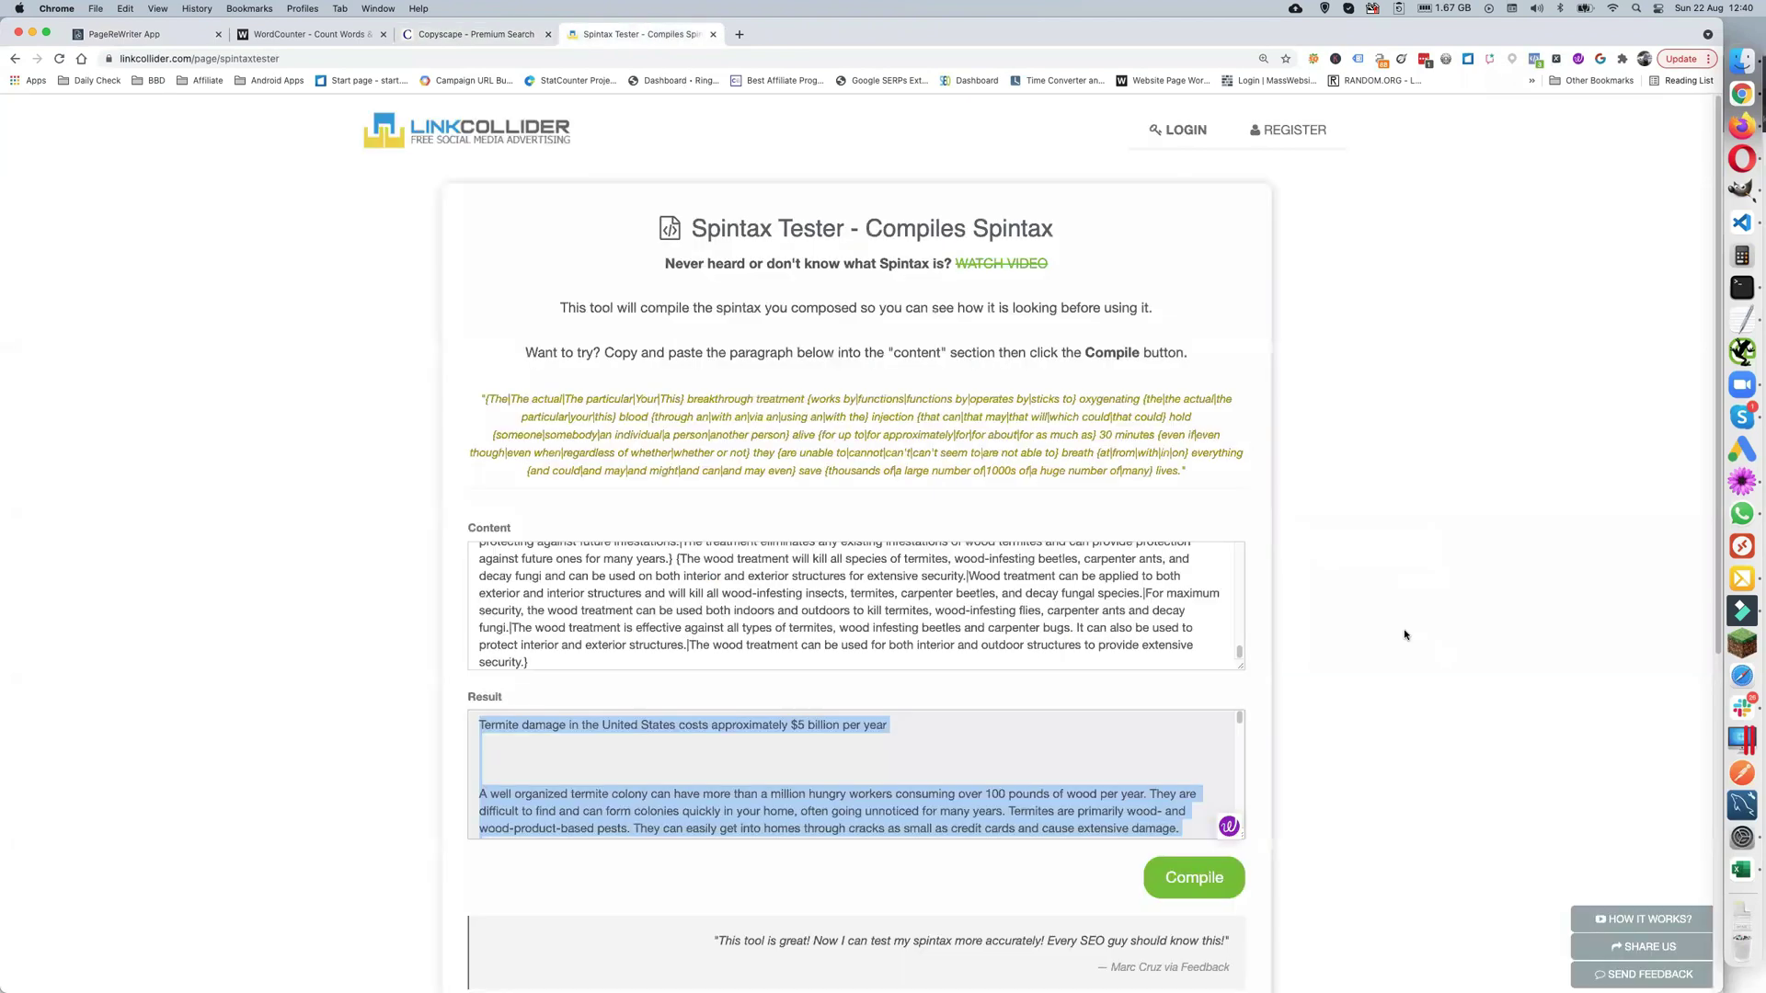
left_click(1186, 880)
left_click(1187, 880)
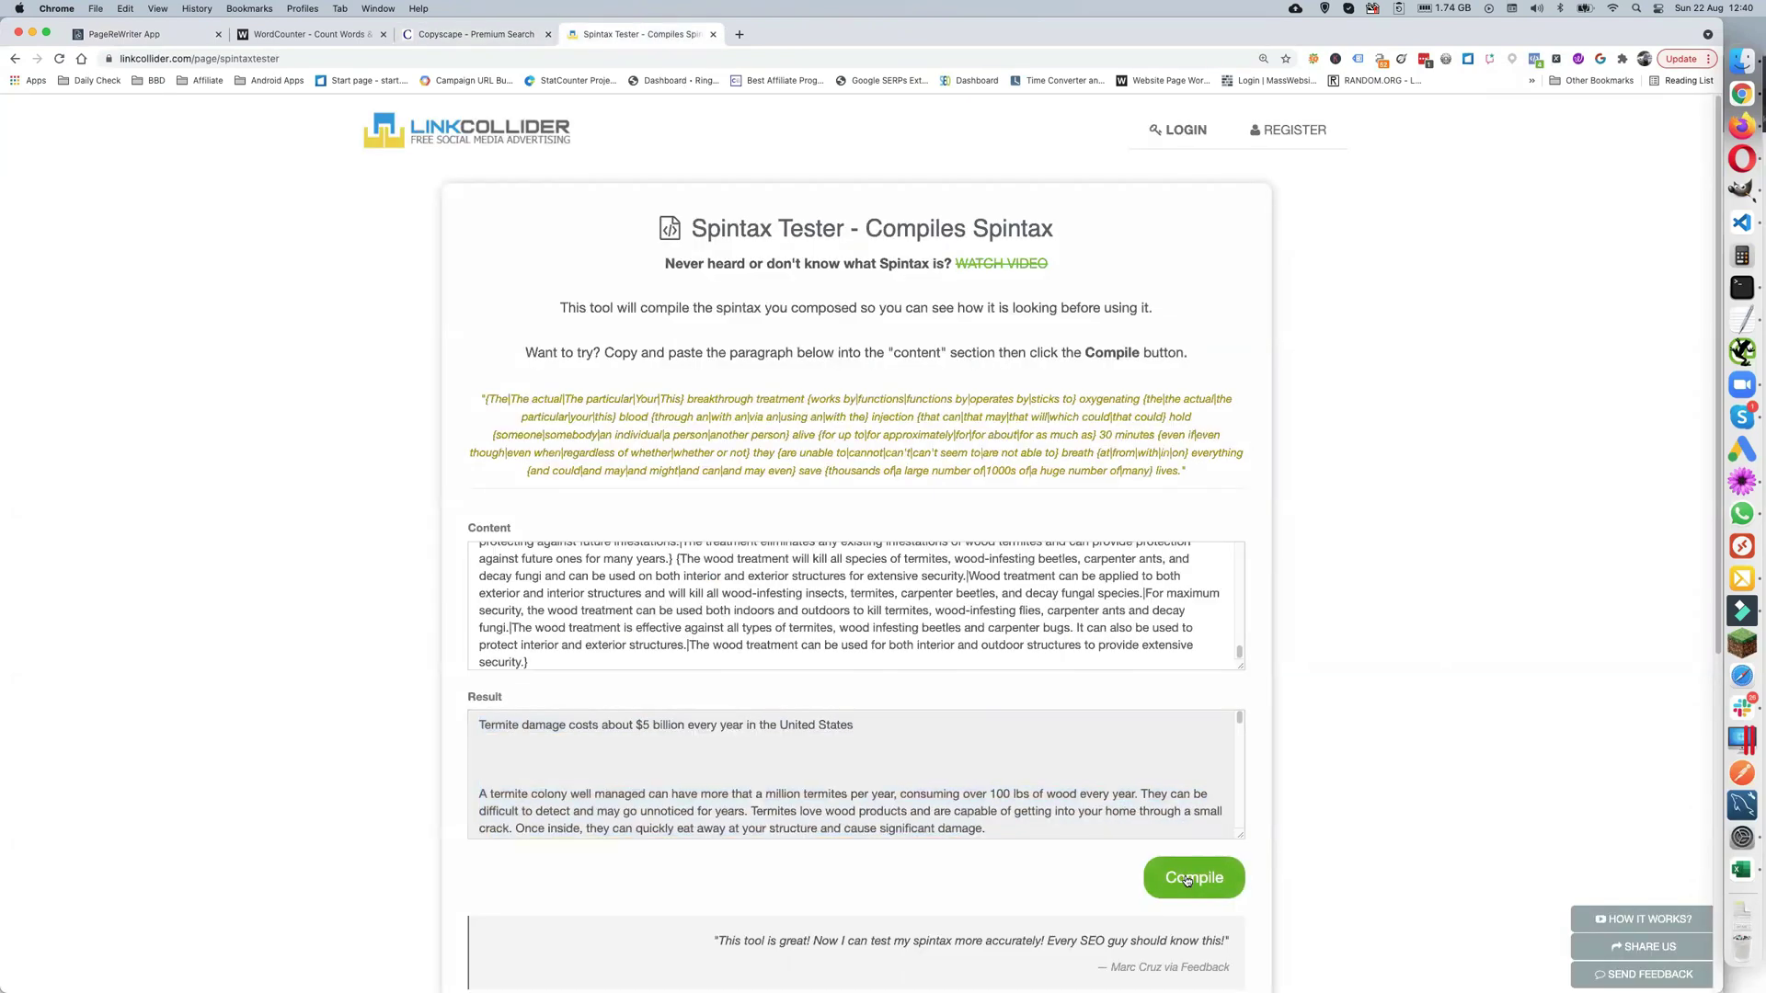
left_click(747, 816)
key("super+a")
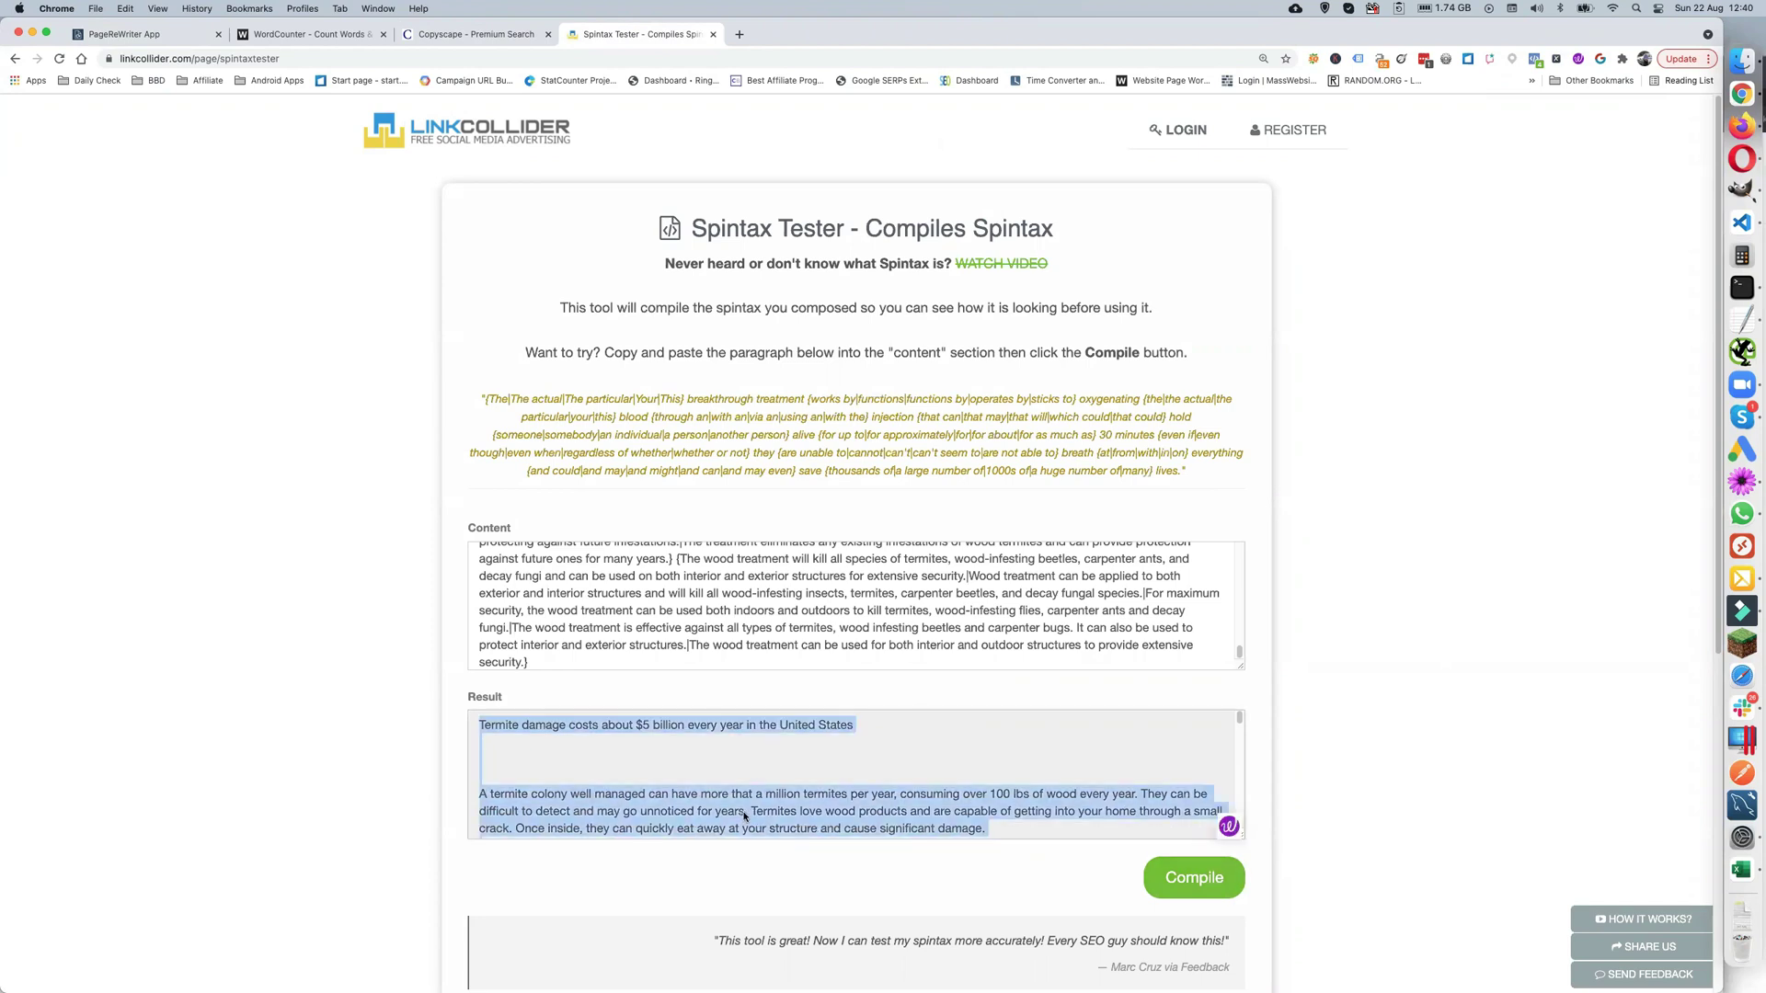
- Replace Copyscape's search text with the second compiled version, run a Premium Search and review the matching pages
left_click(477, 35)
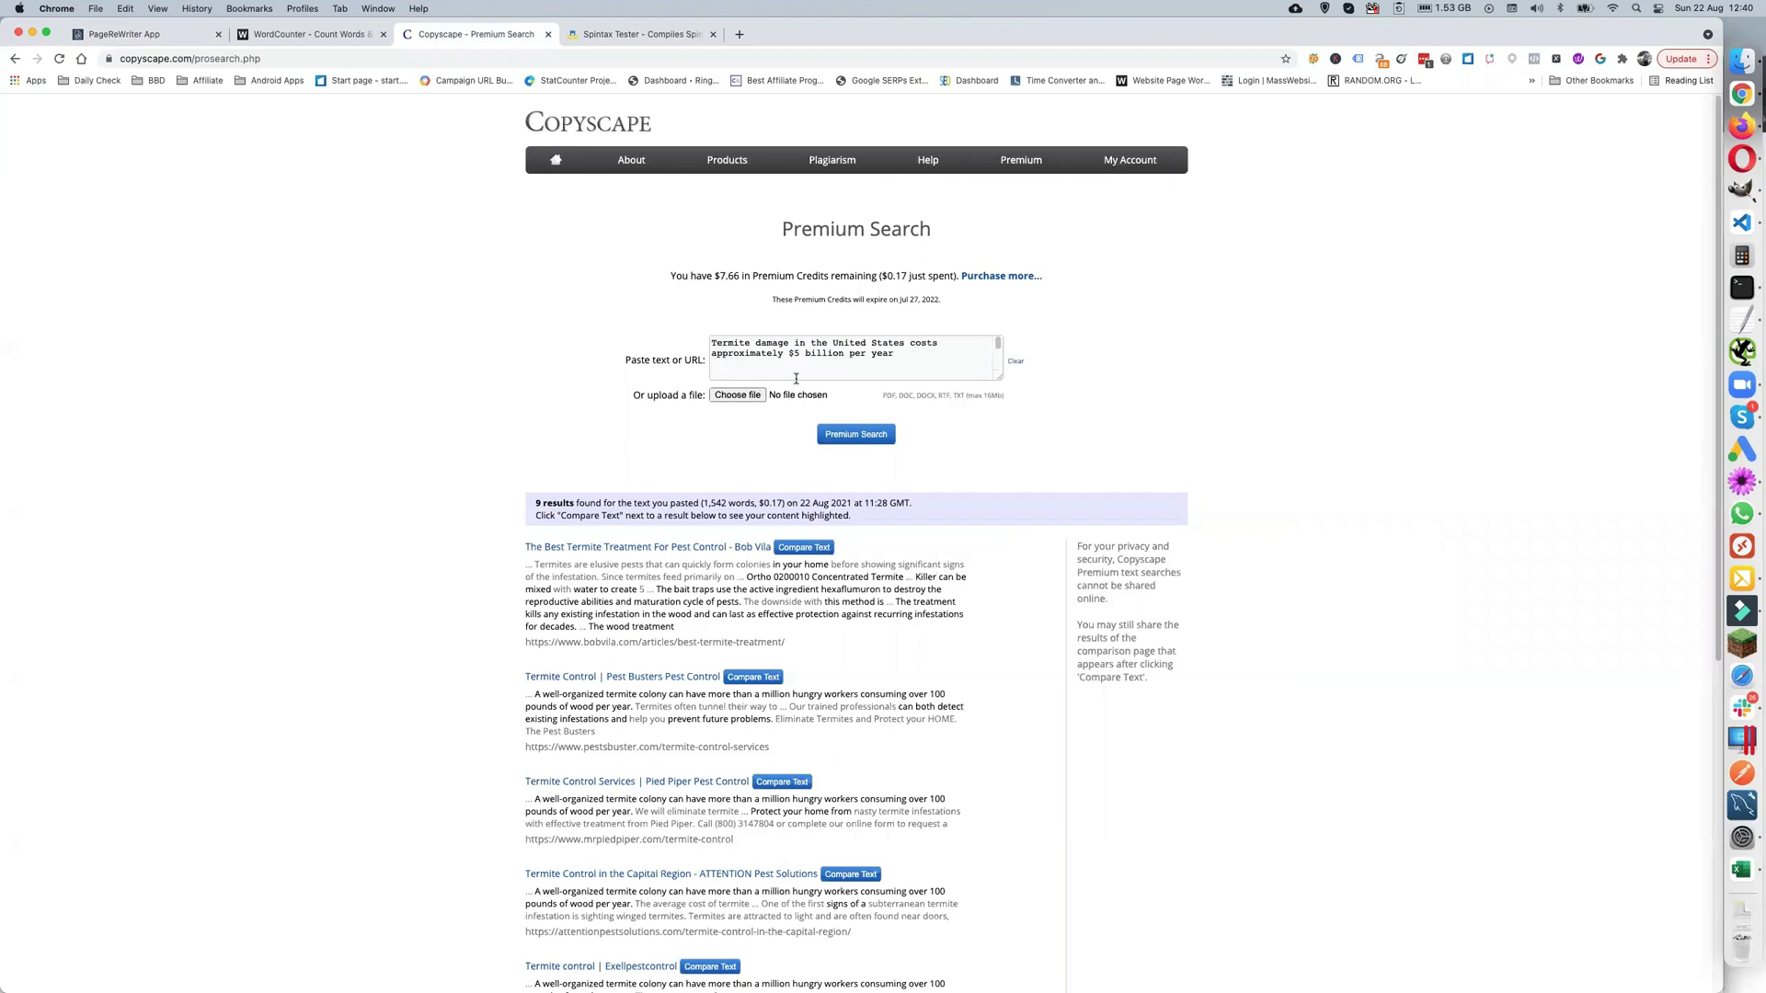
left_click(797, 377)
key("super+a")
key("super+v")
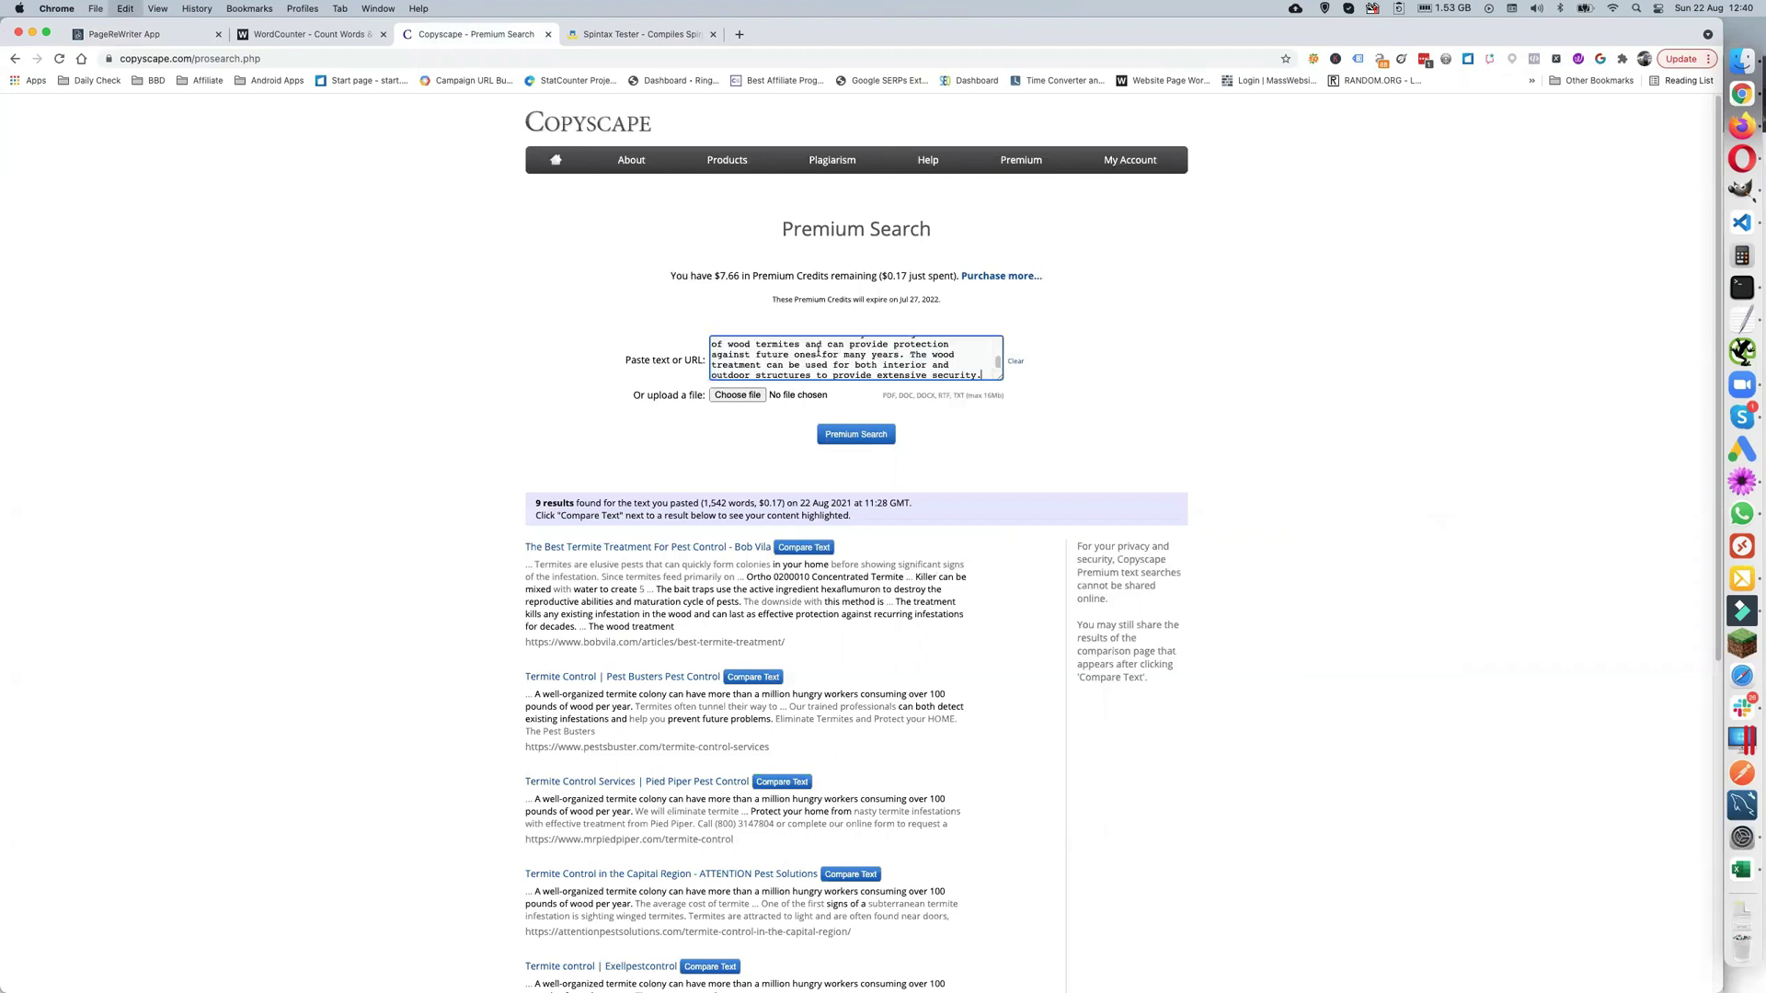
left_click(828, 433)
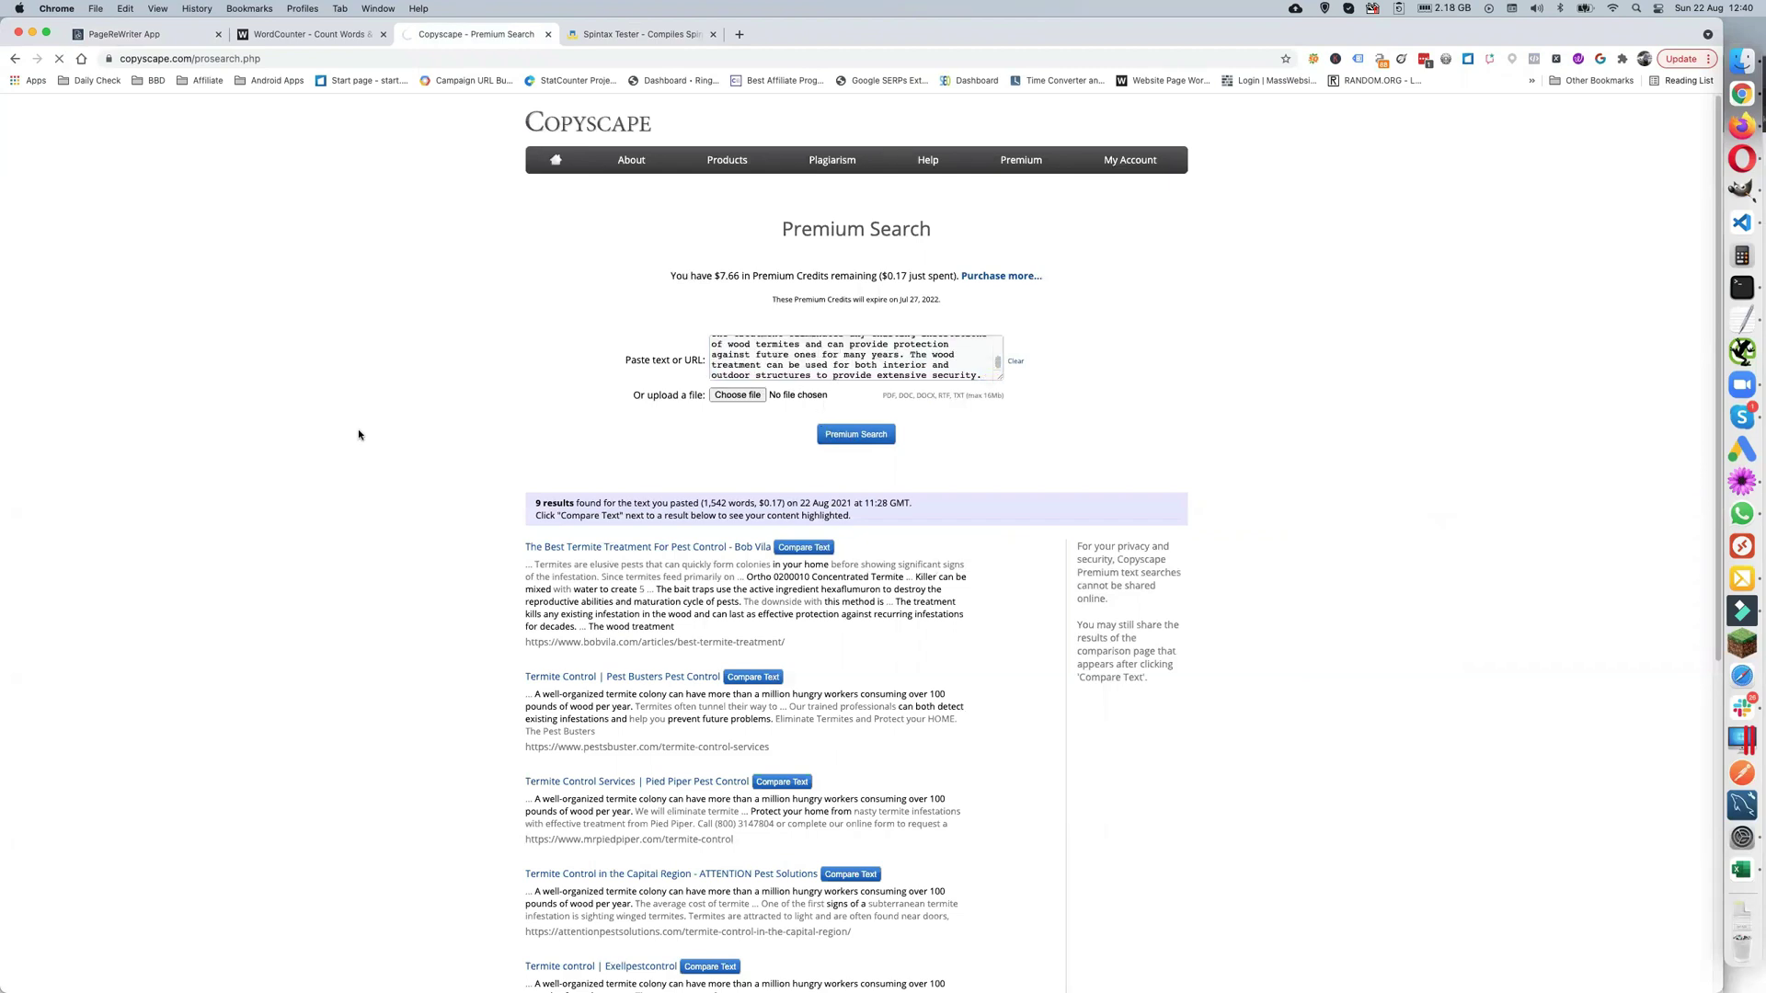
scroll(359, 434, "down", 3)
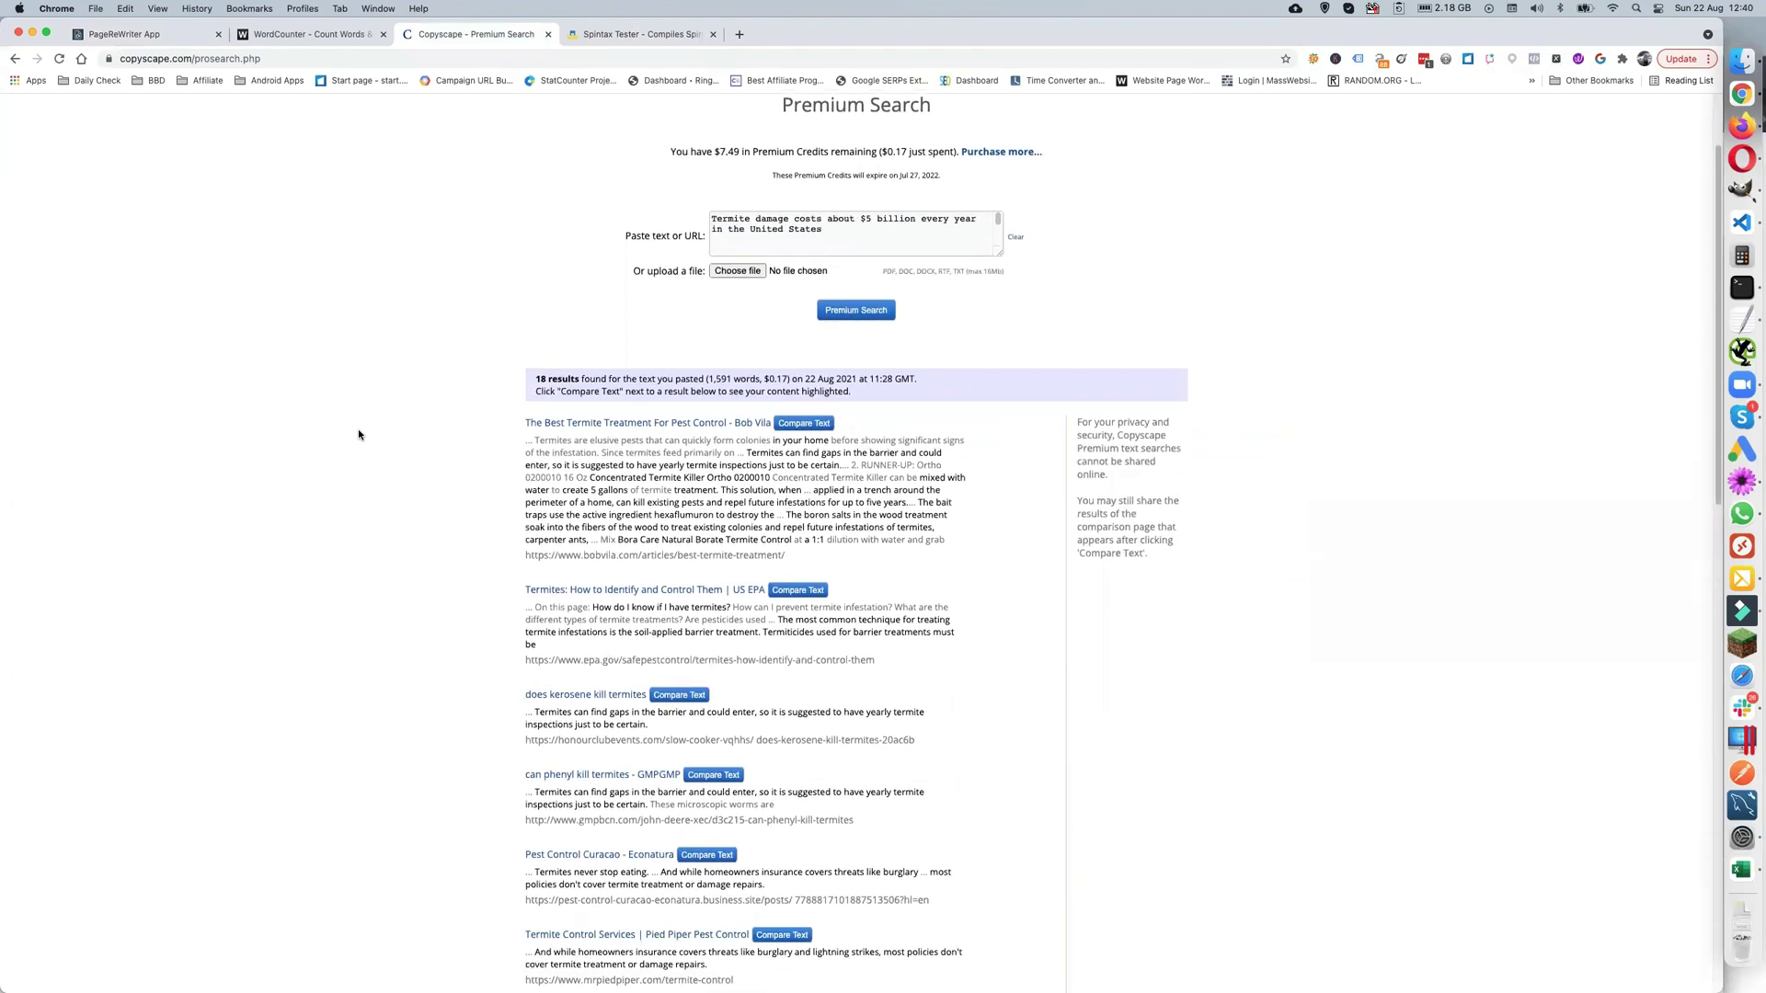
scroll(358, 434, "up", 3)
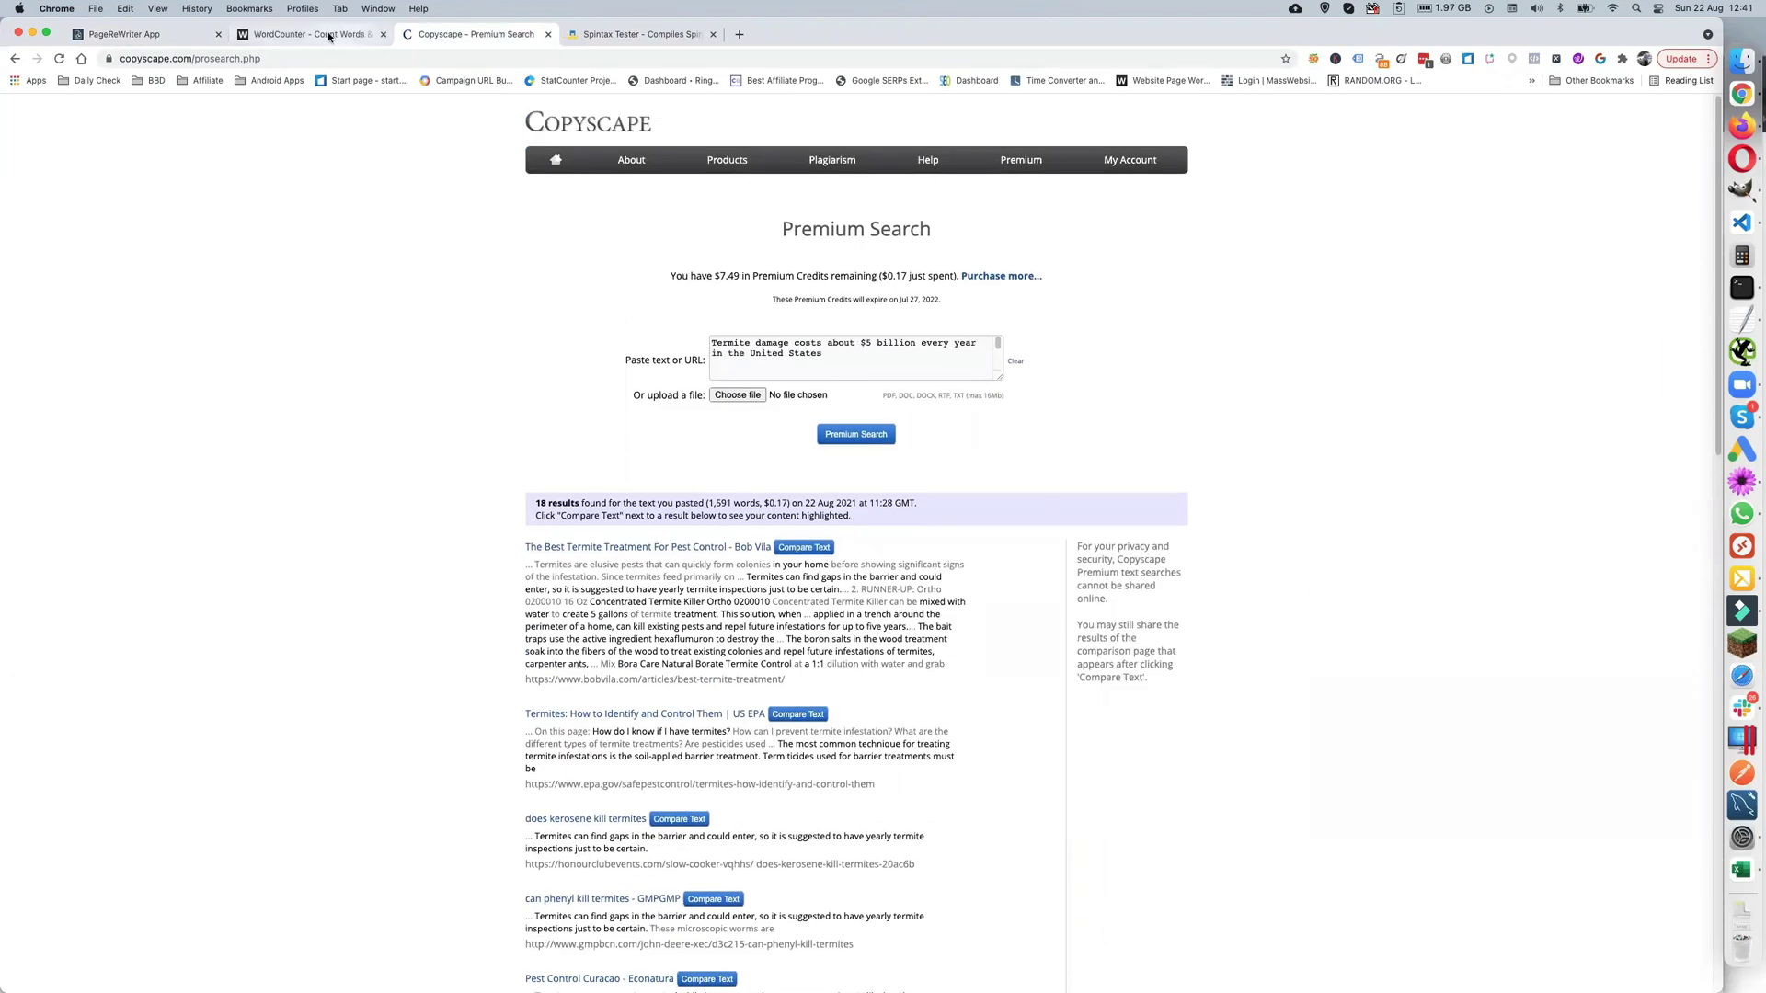
- Compile a third version in the Spintax Tester, copy its entire result and switch to Copyscape
left_click(635, 34)
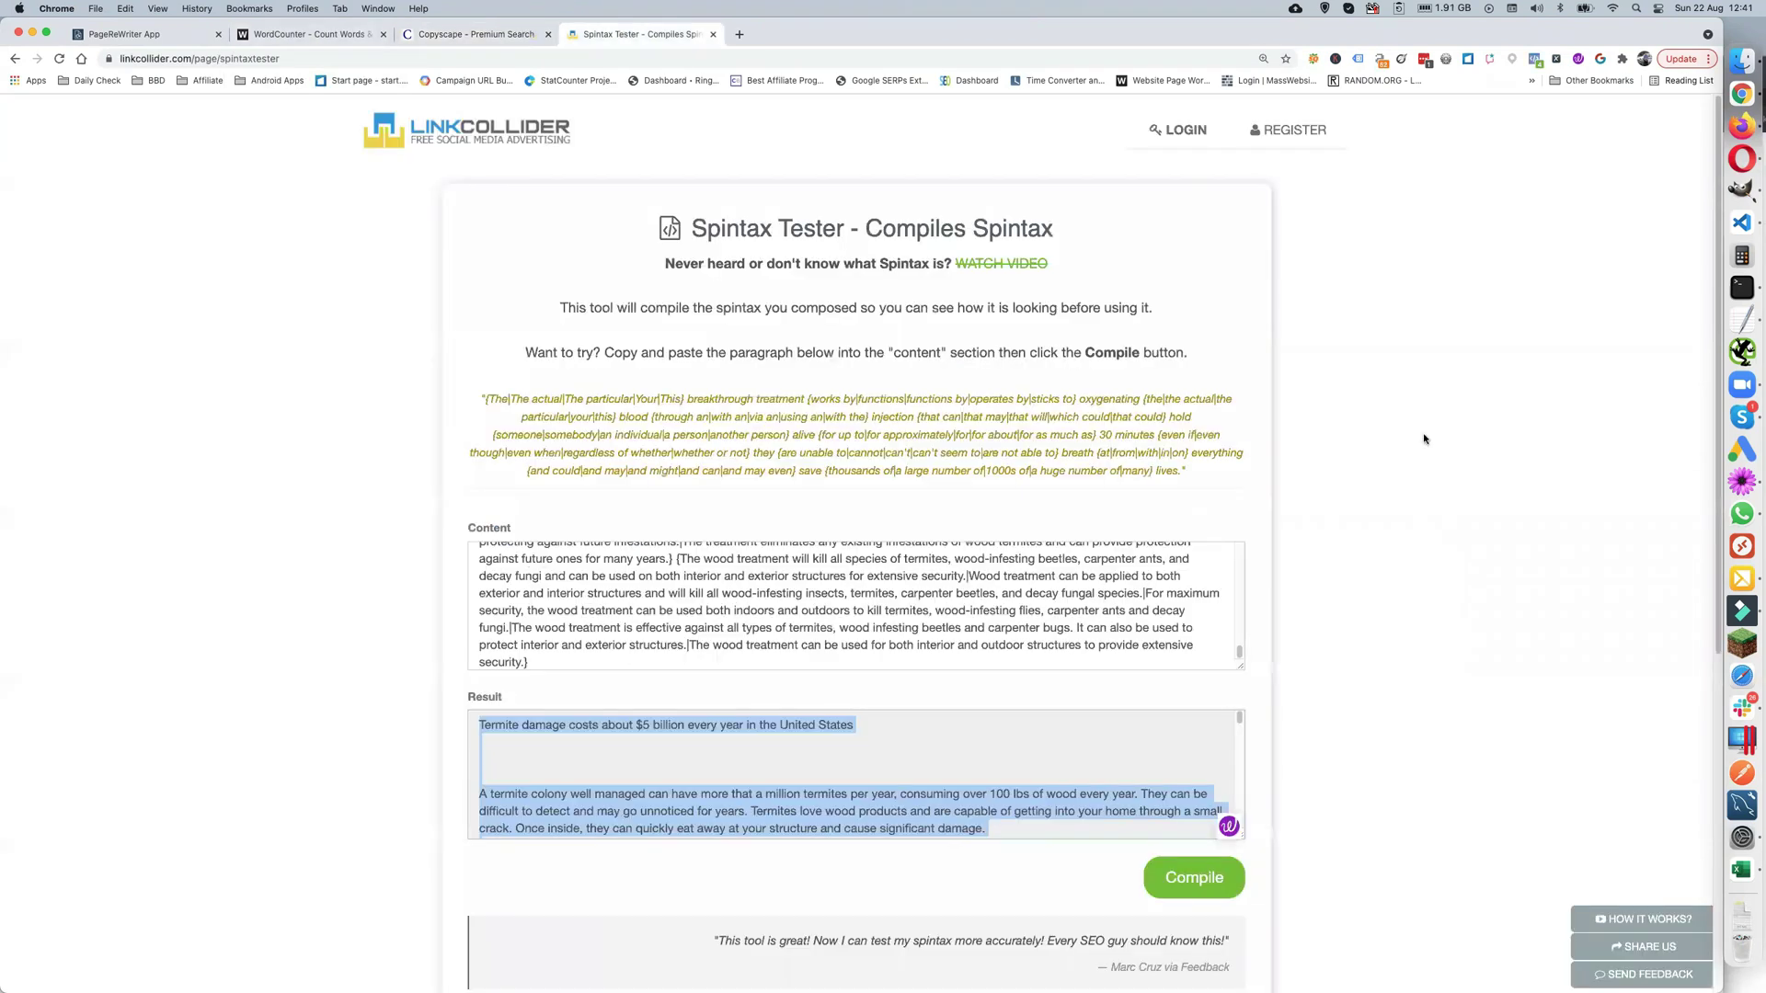
left_click(1200, 878)
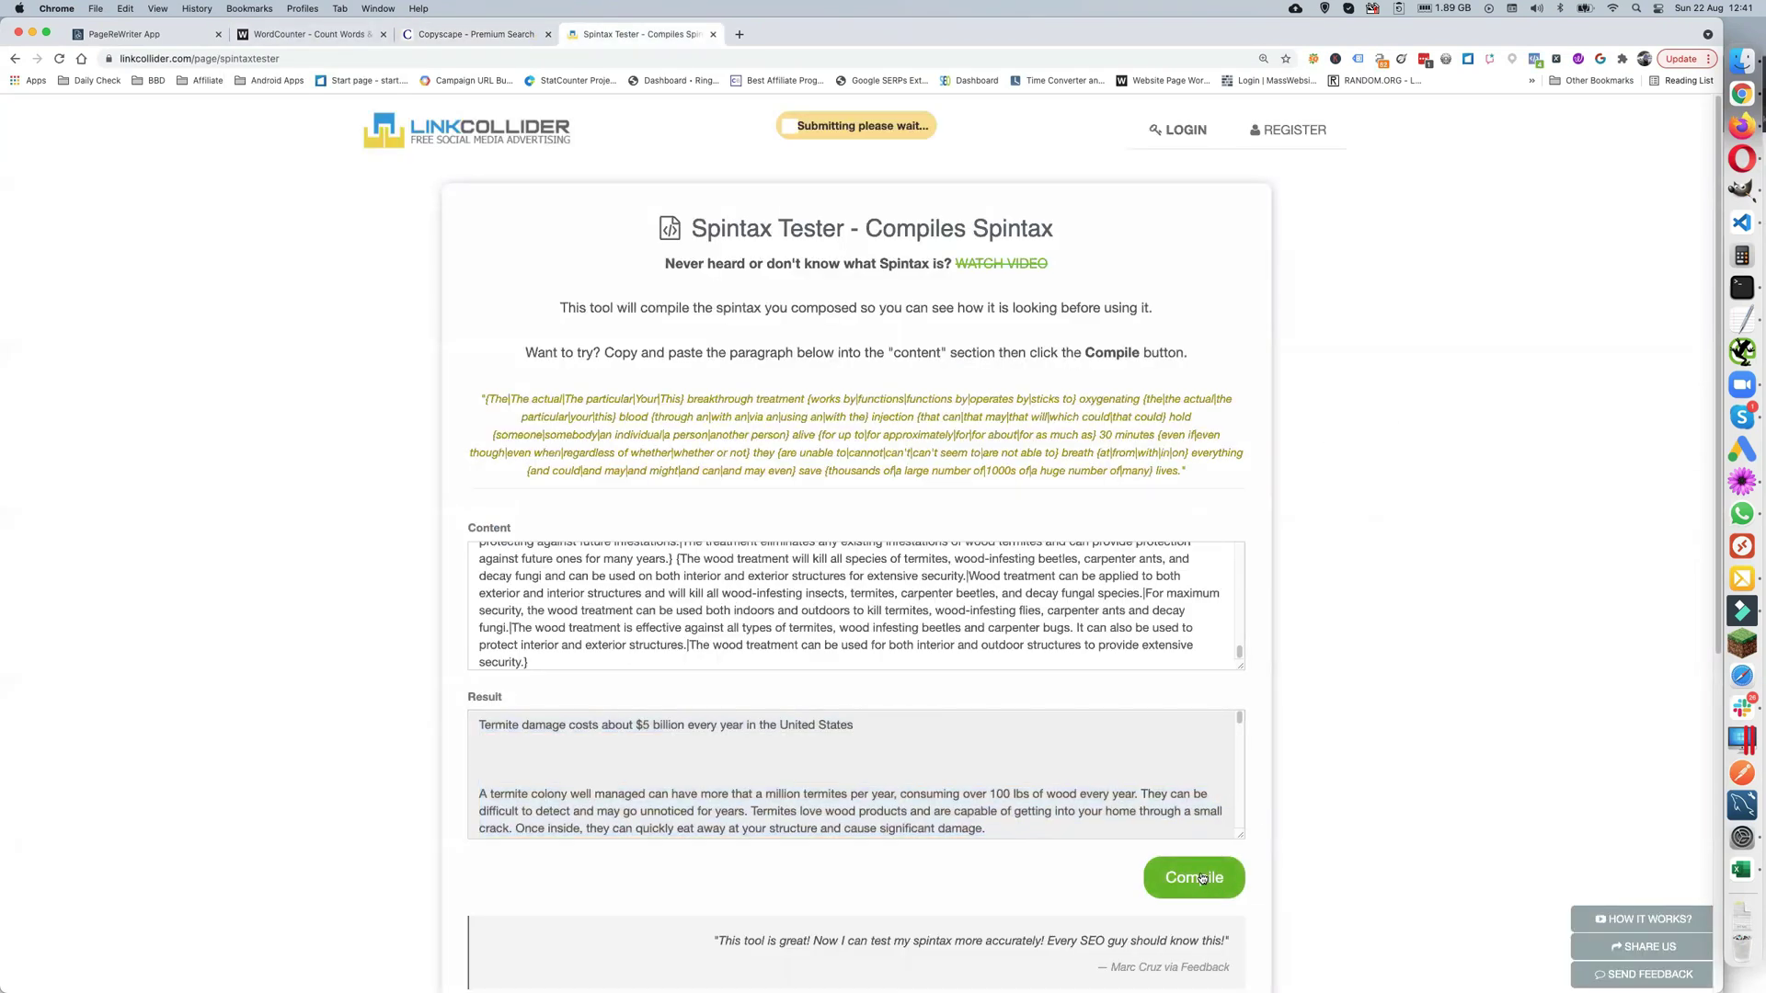
left_click(532, 745)
key("super+a")
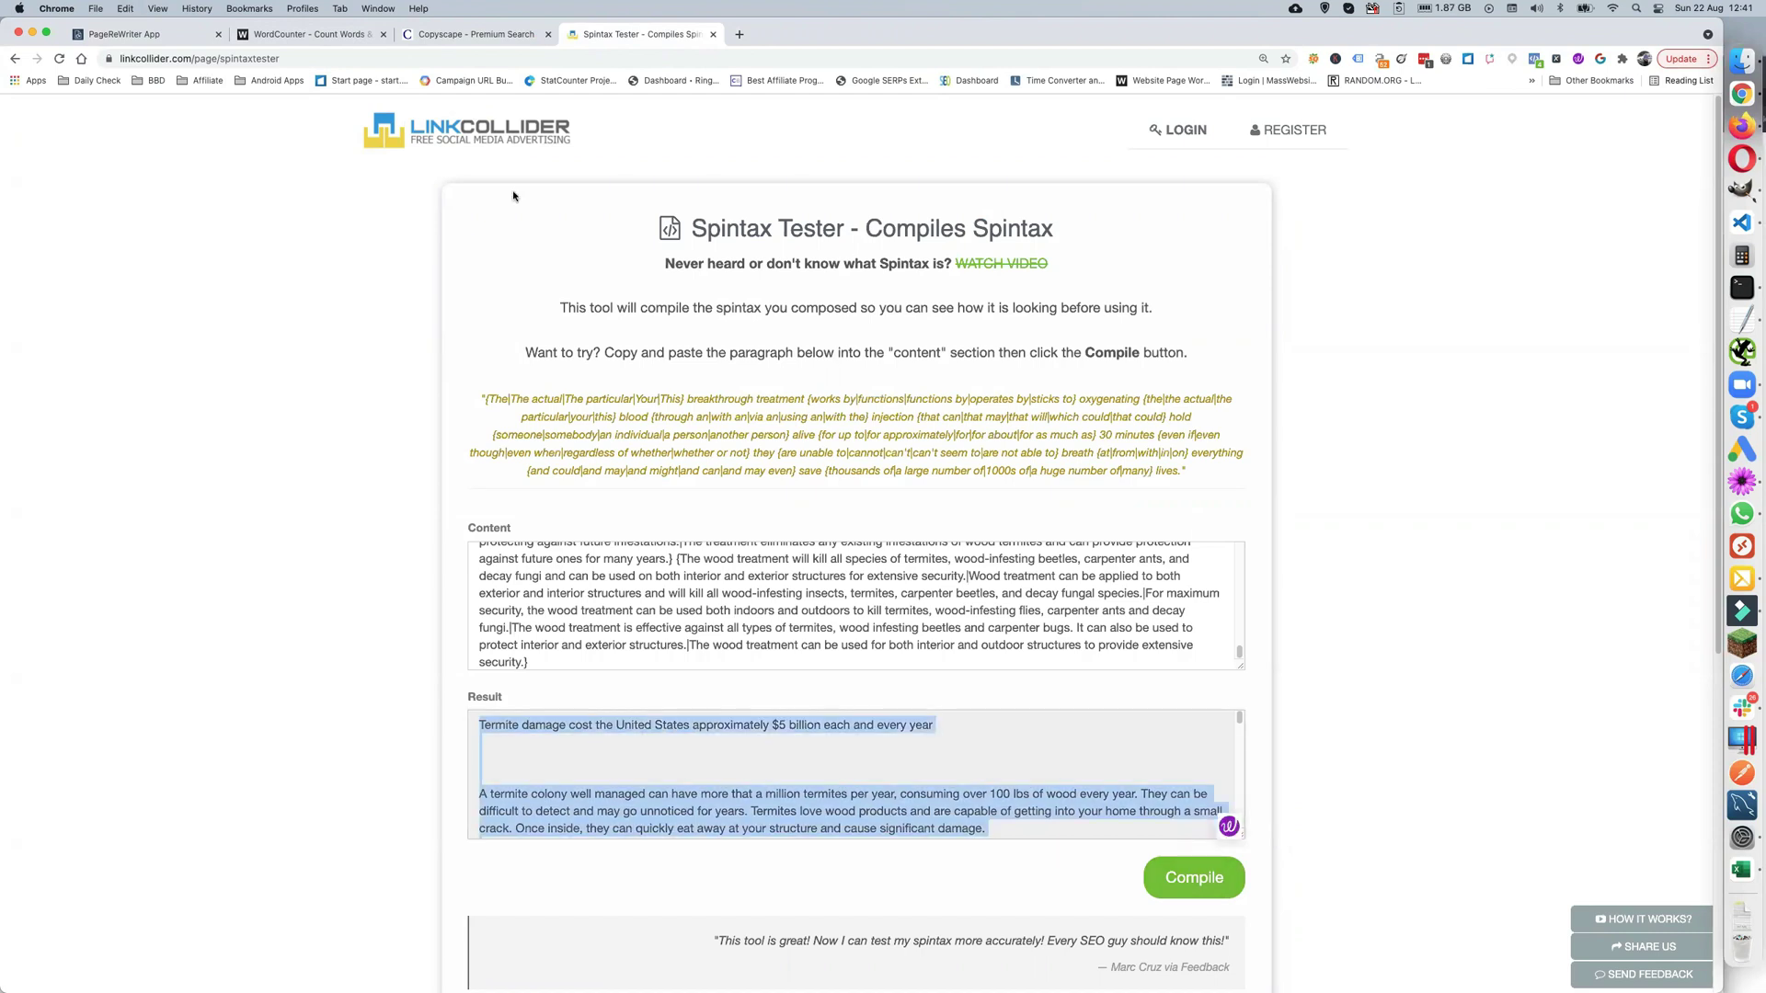
left_click(459, 34)
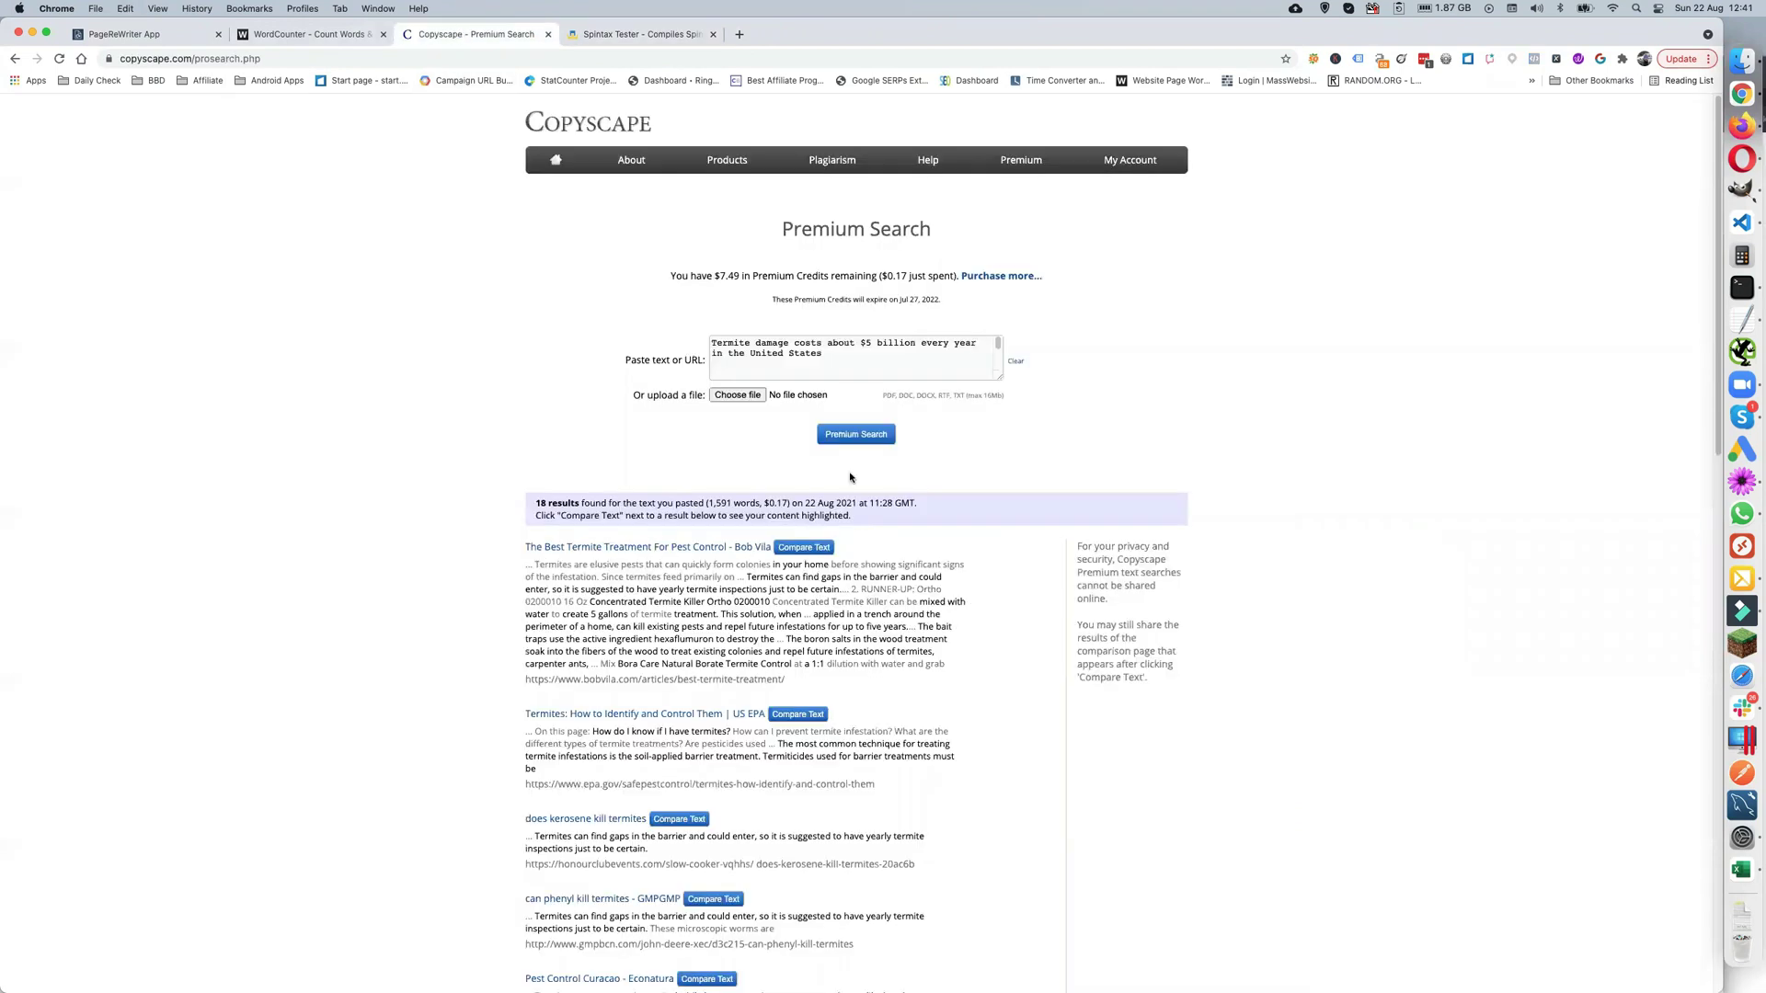
- Replace Copyscape's search text with the third compiled version and run a Premium Search on it
left_click(820, 344)
key("super+a")
key("super+v")
left_click(878, 440)
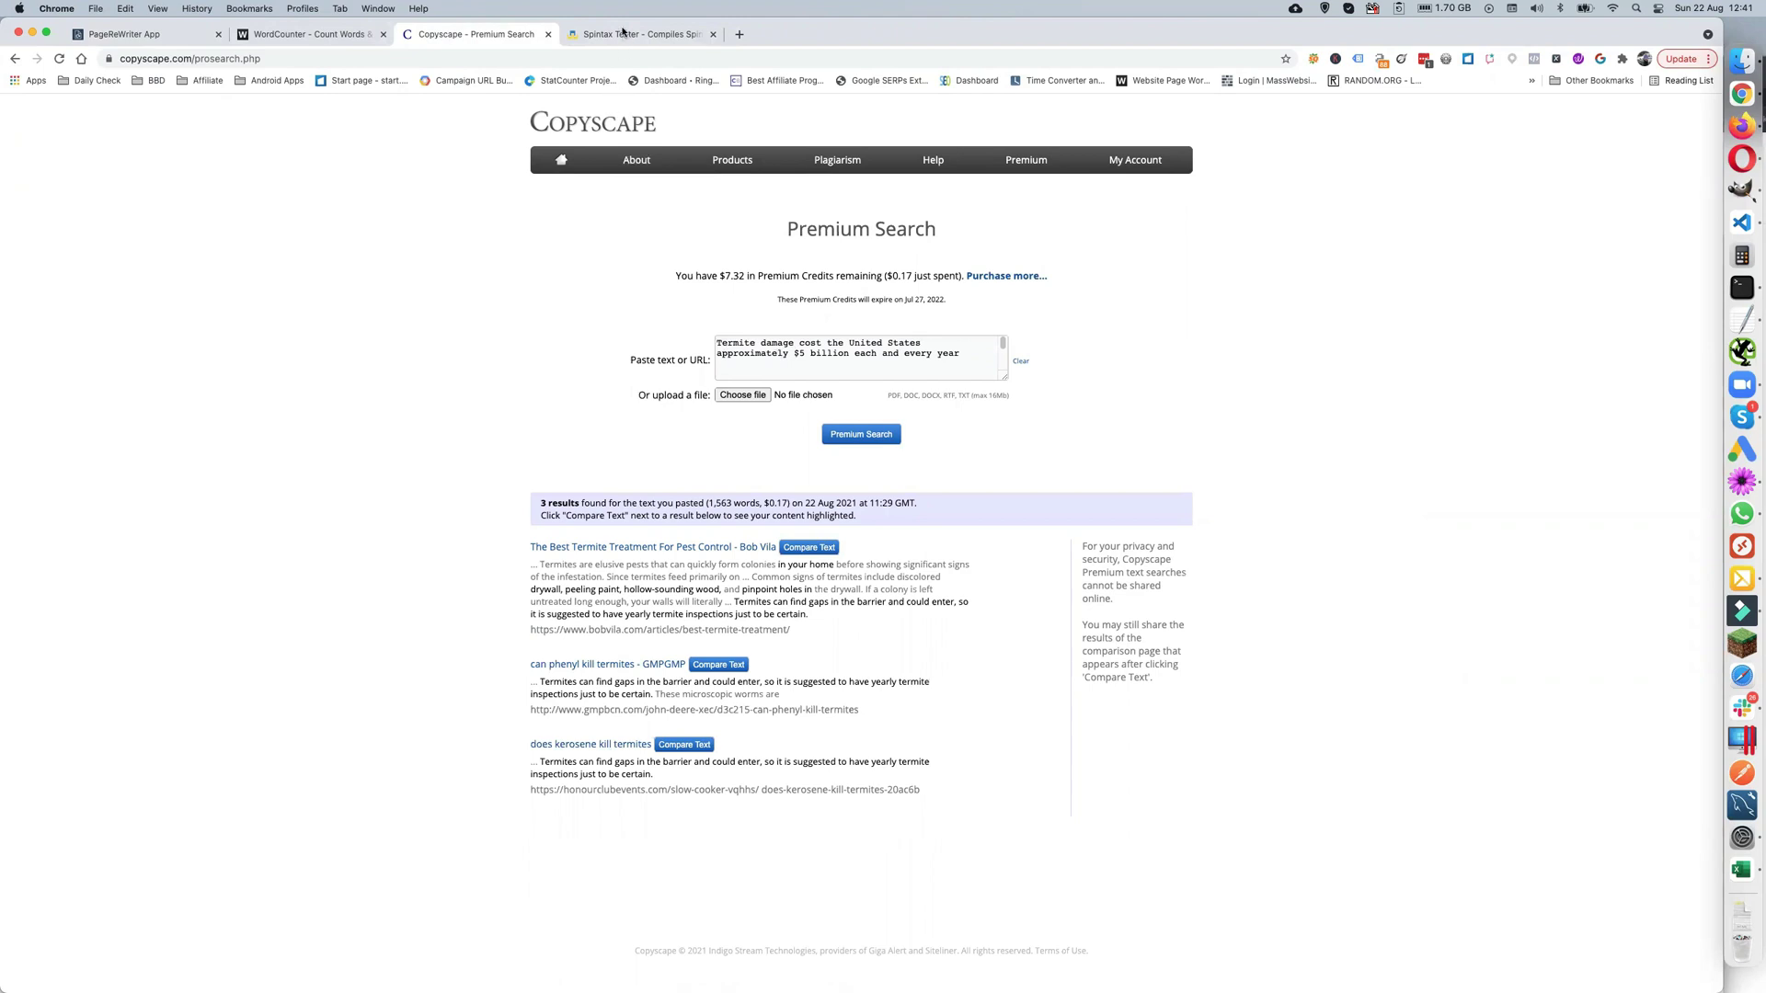
- Return to the Spintax Tester, compile a fourth version of the spintax and select its entire result for copying
left_click(618, 35)
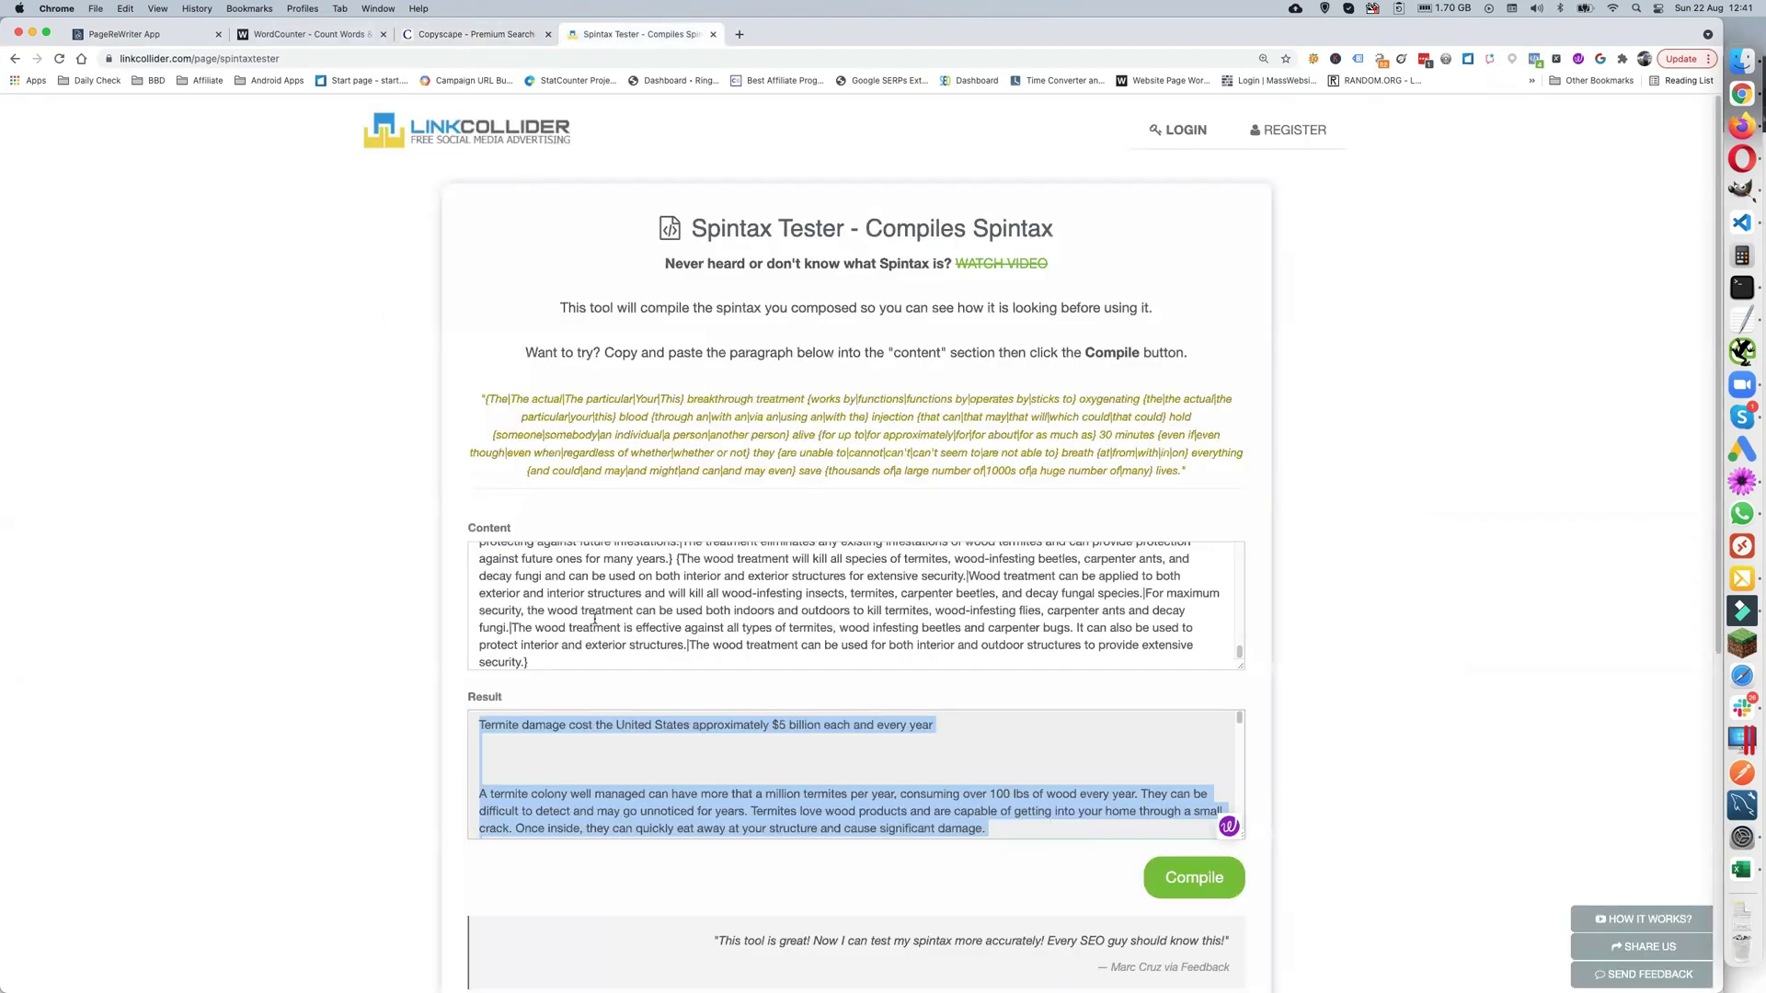
left_click(1201, 881)
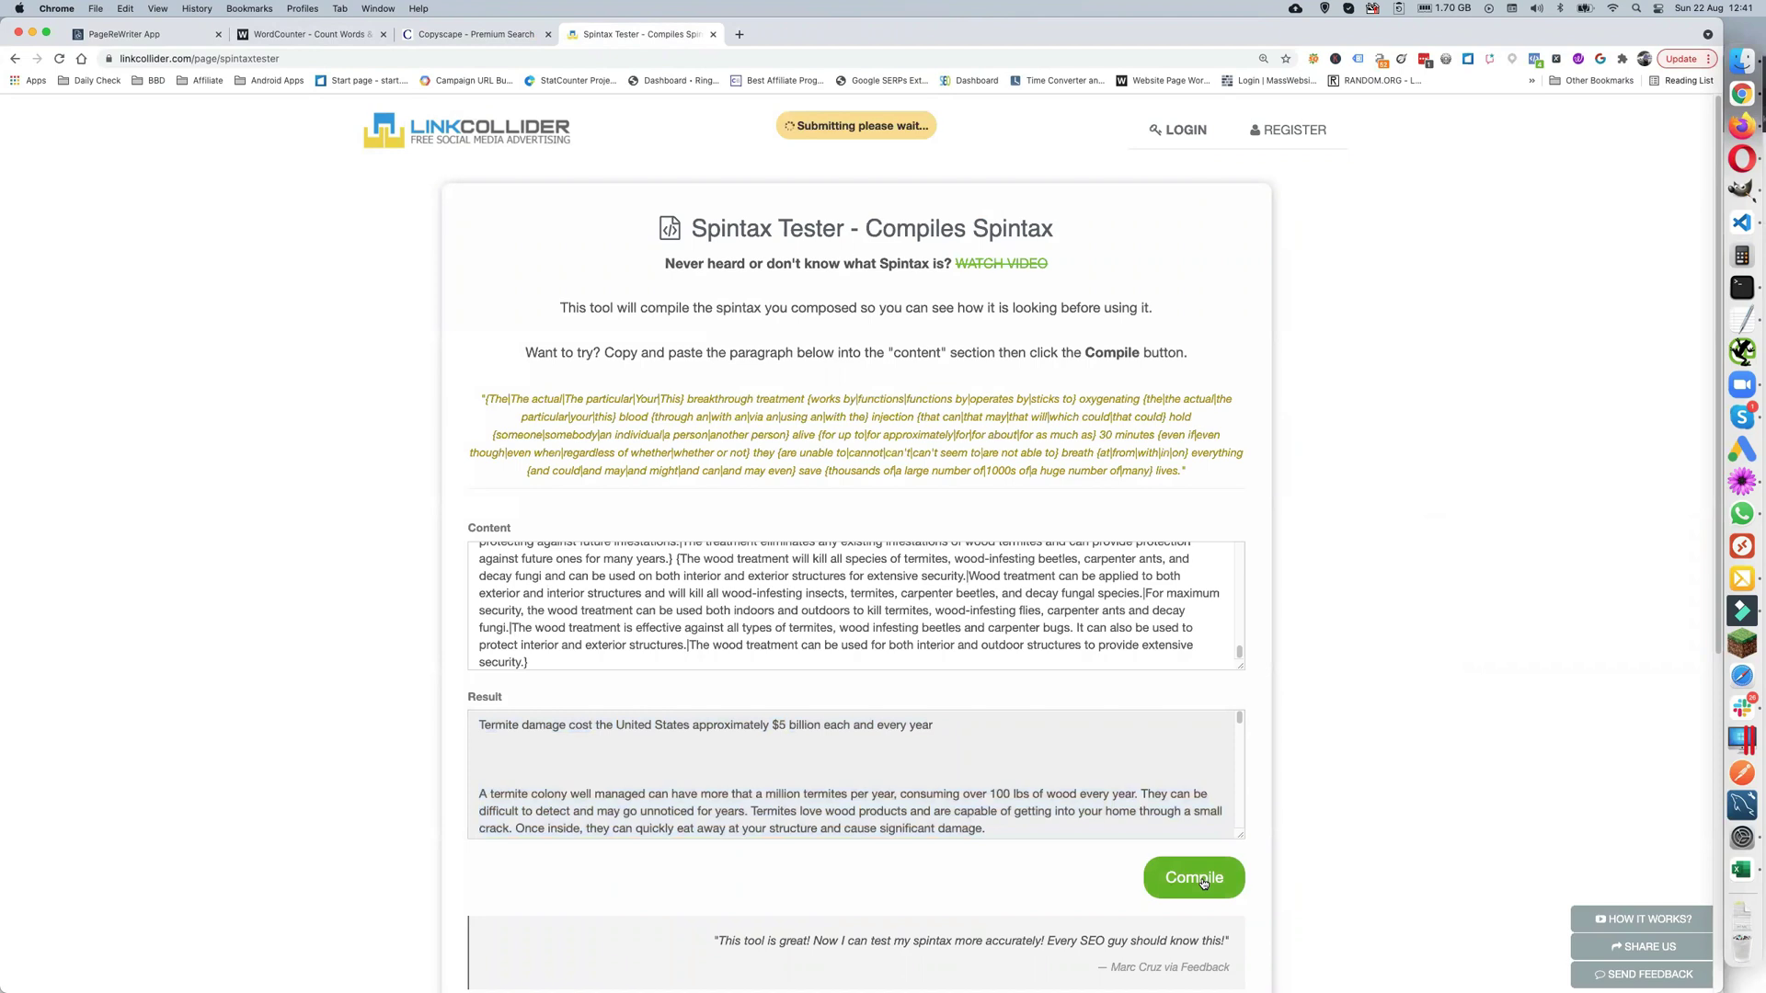
left_click(892, 802)
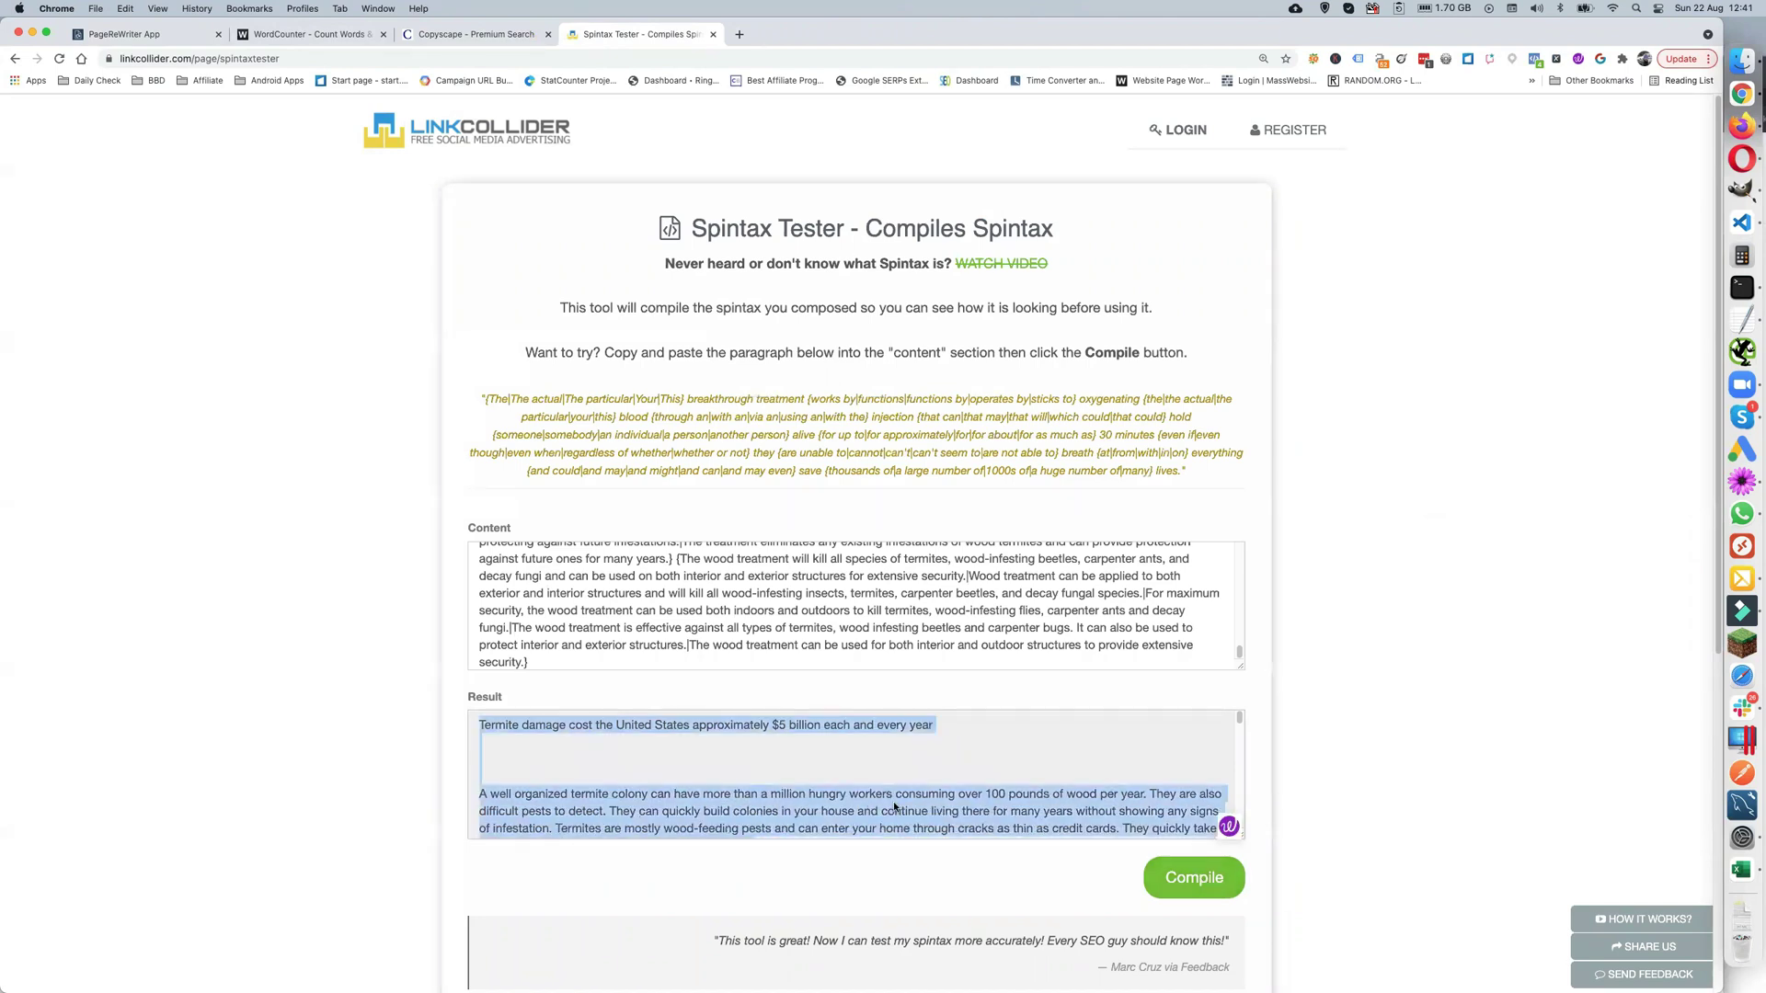
- Switch back to Copyscape, replace the search text with the fourth compiled version and run a Premium Search
left_click(437, 35)
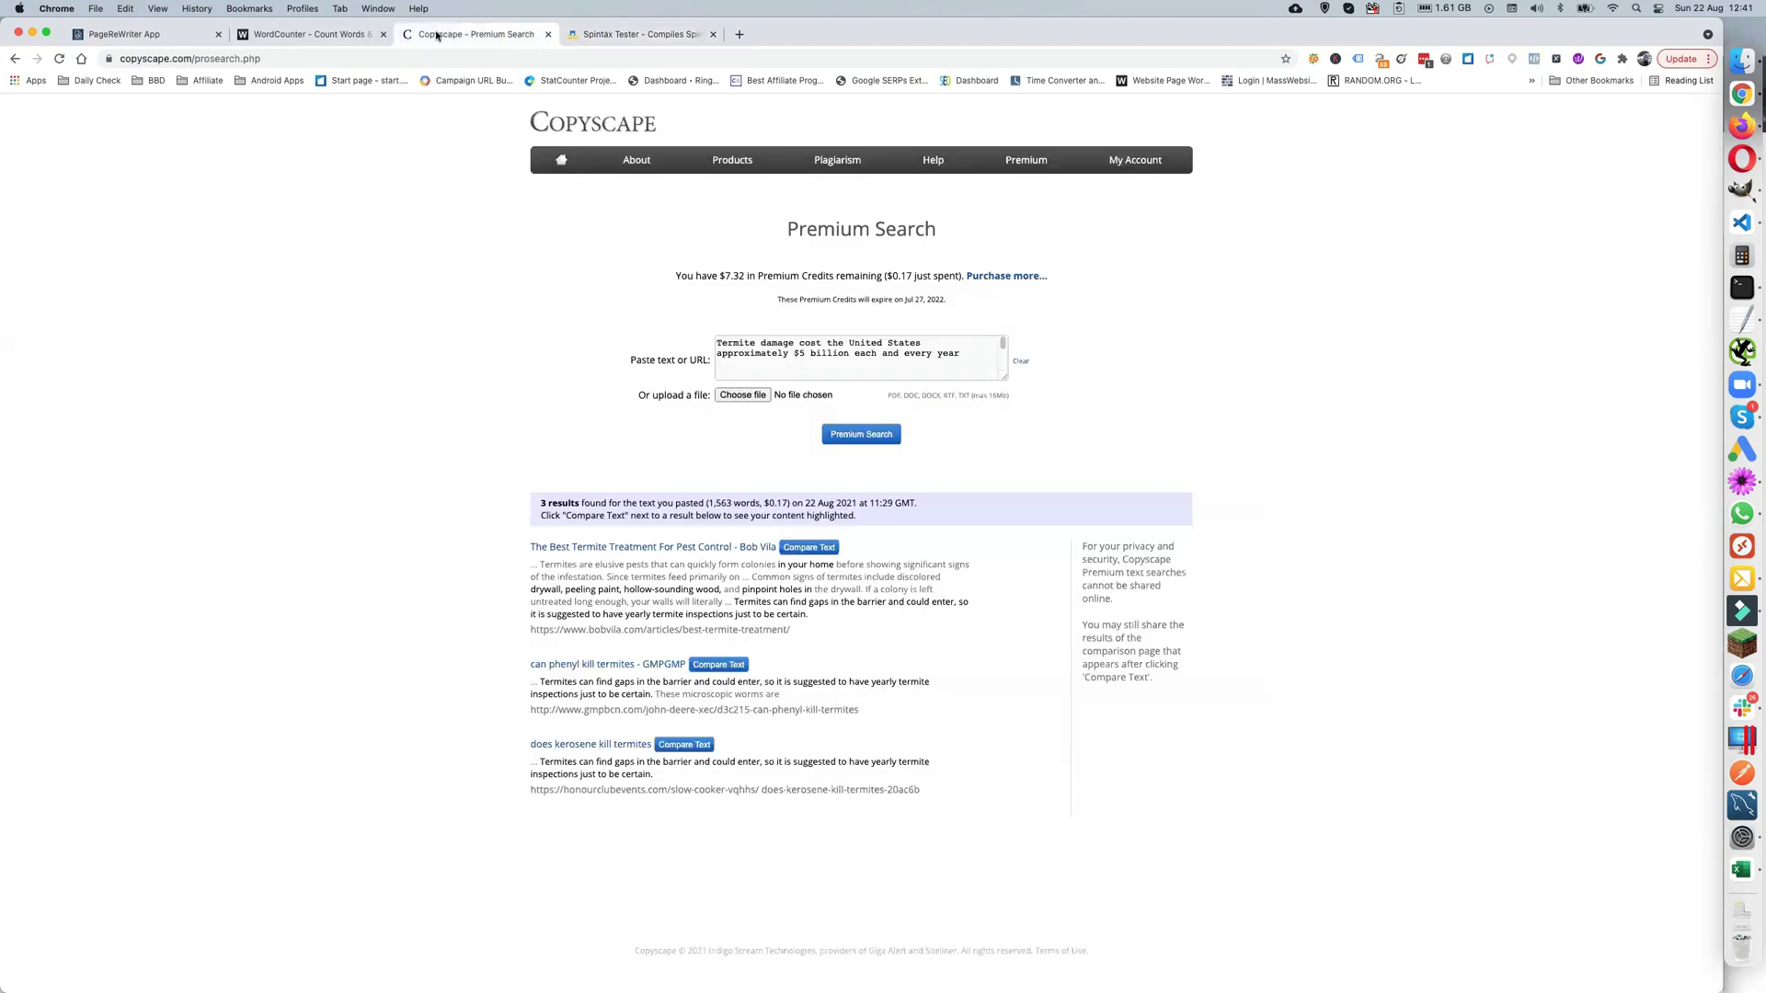
left_click(873, 344)
key("super+a")
key("super+v")
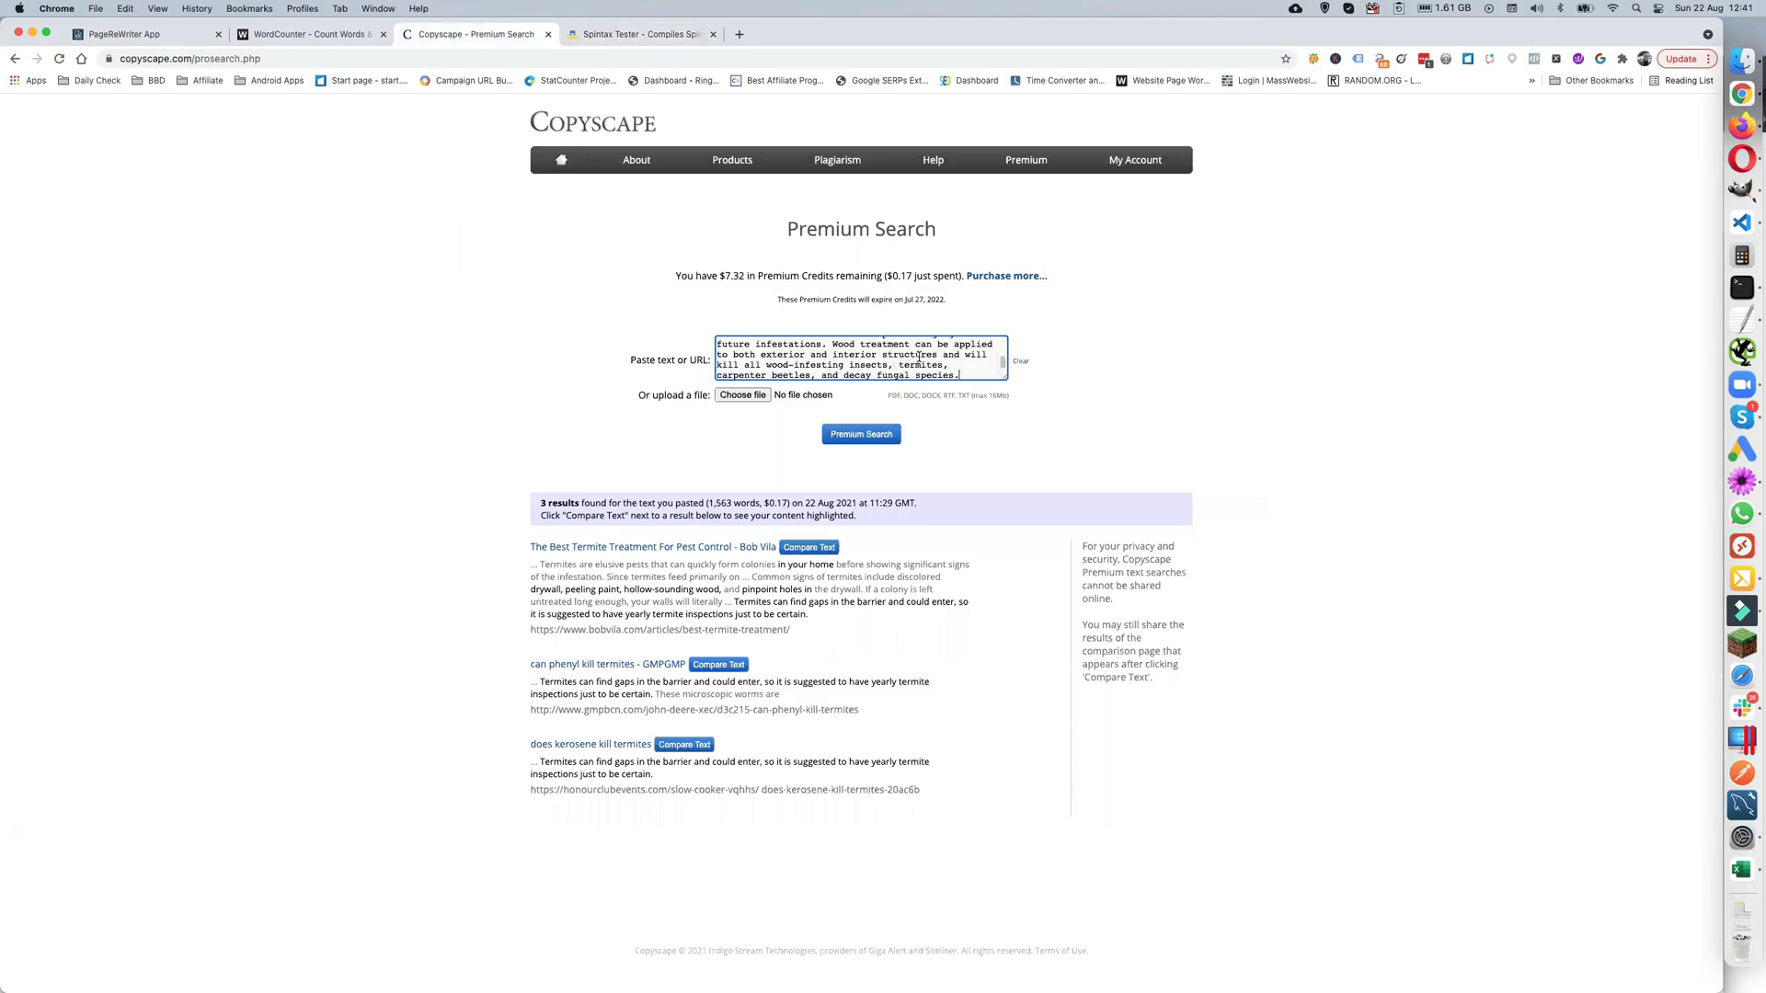
left_click(854, 435)
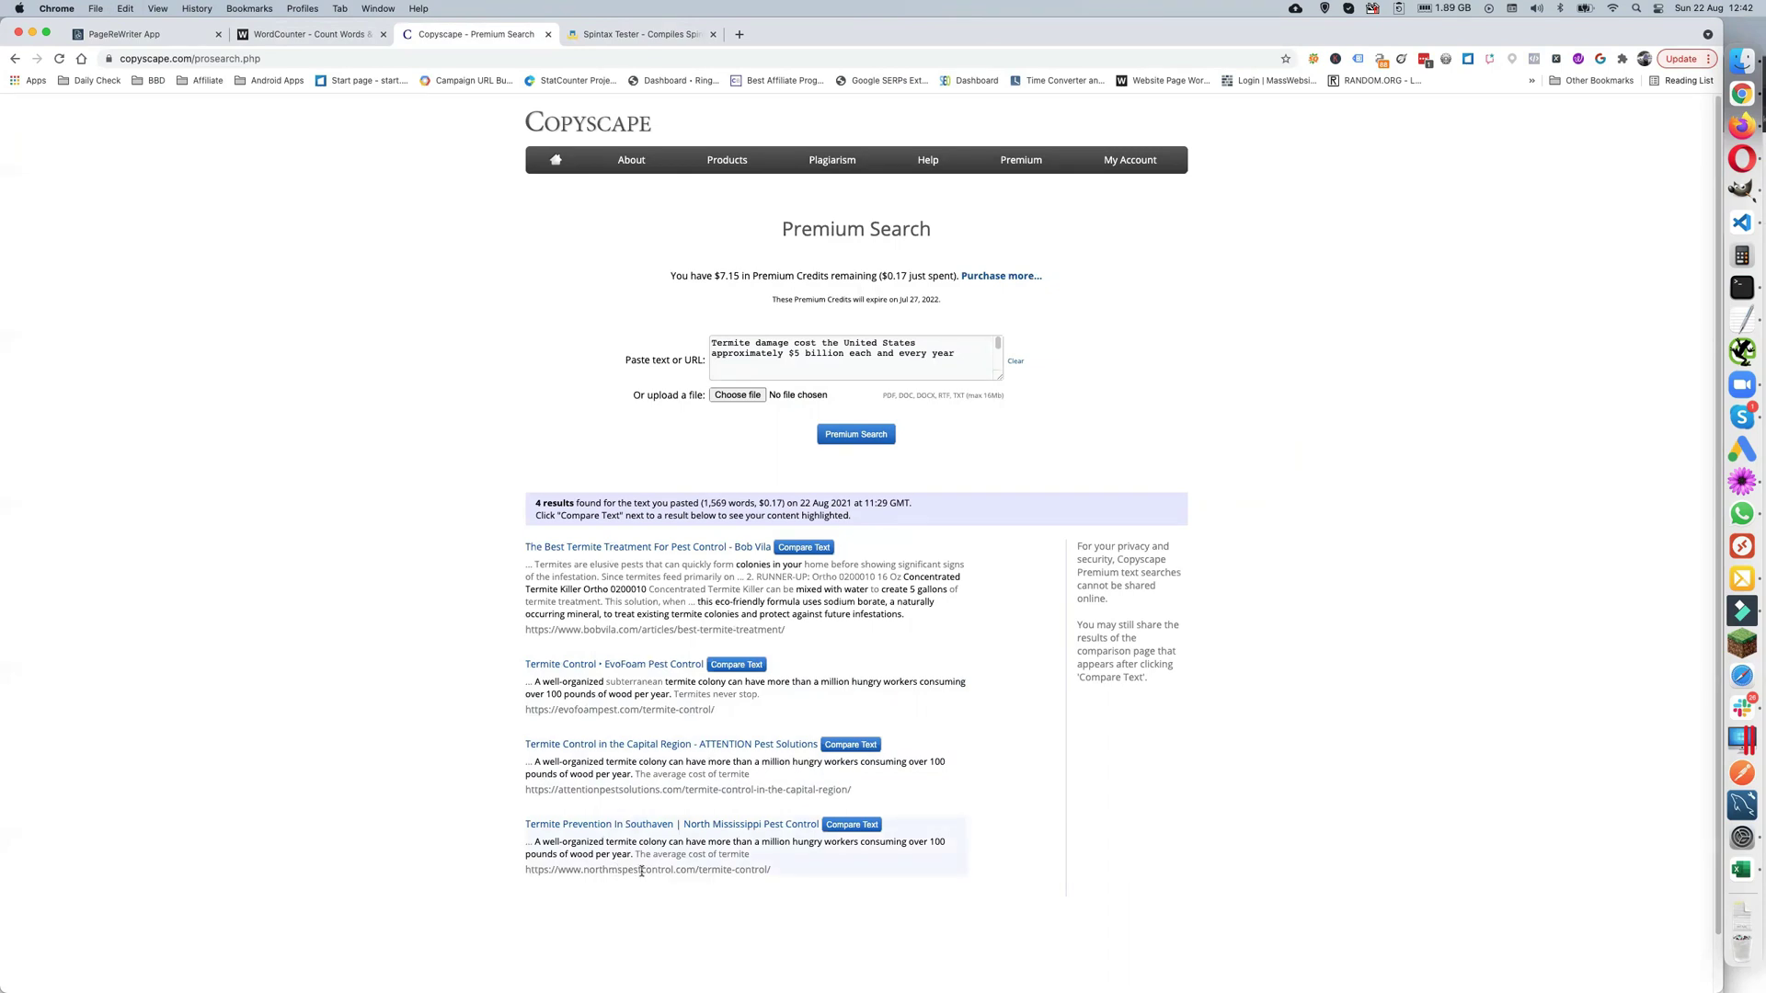
- Open the text comparison for the EvoFoam Pest Control result and examine the highlighted matching passages
left_click(736, 666)
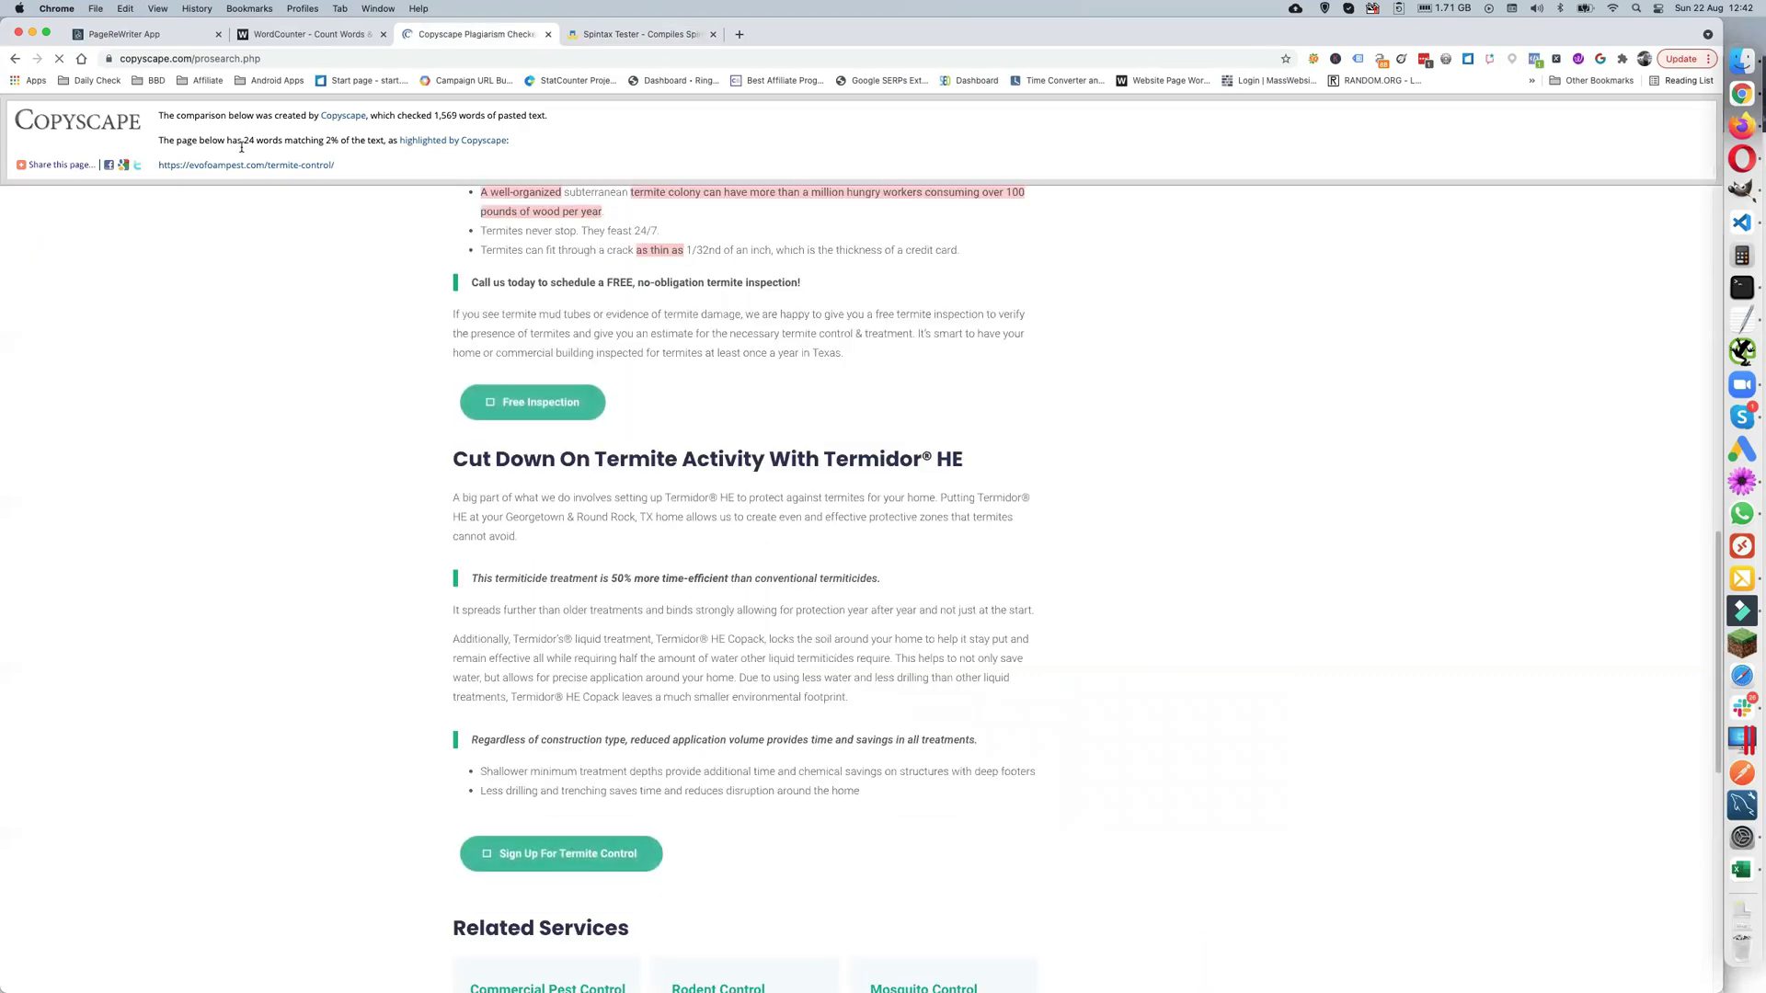
scroll(480, 513, "up", 3)
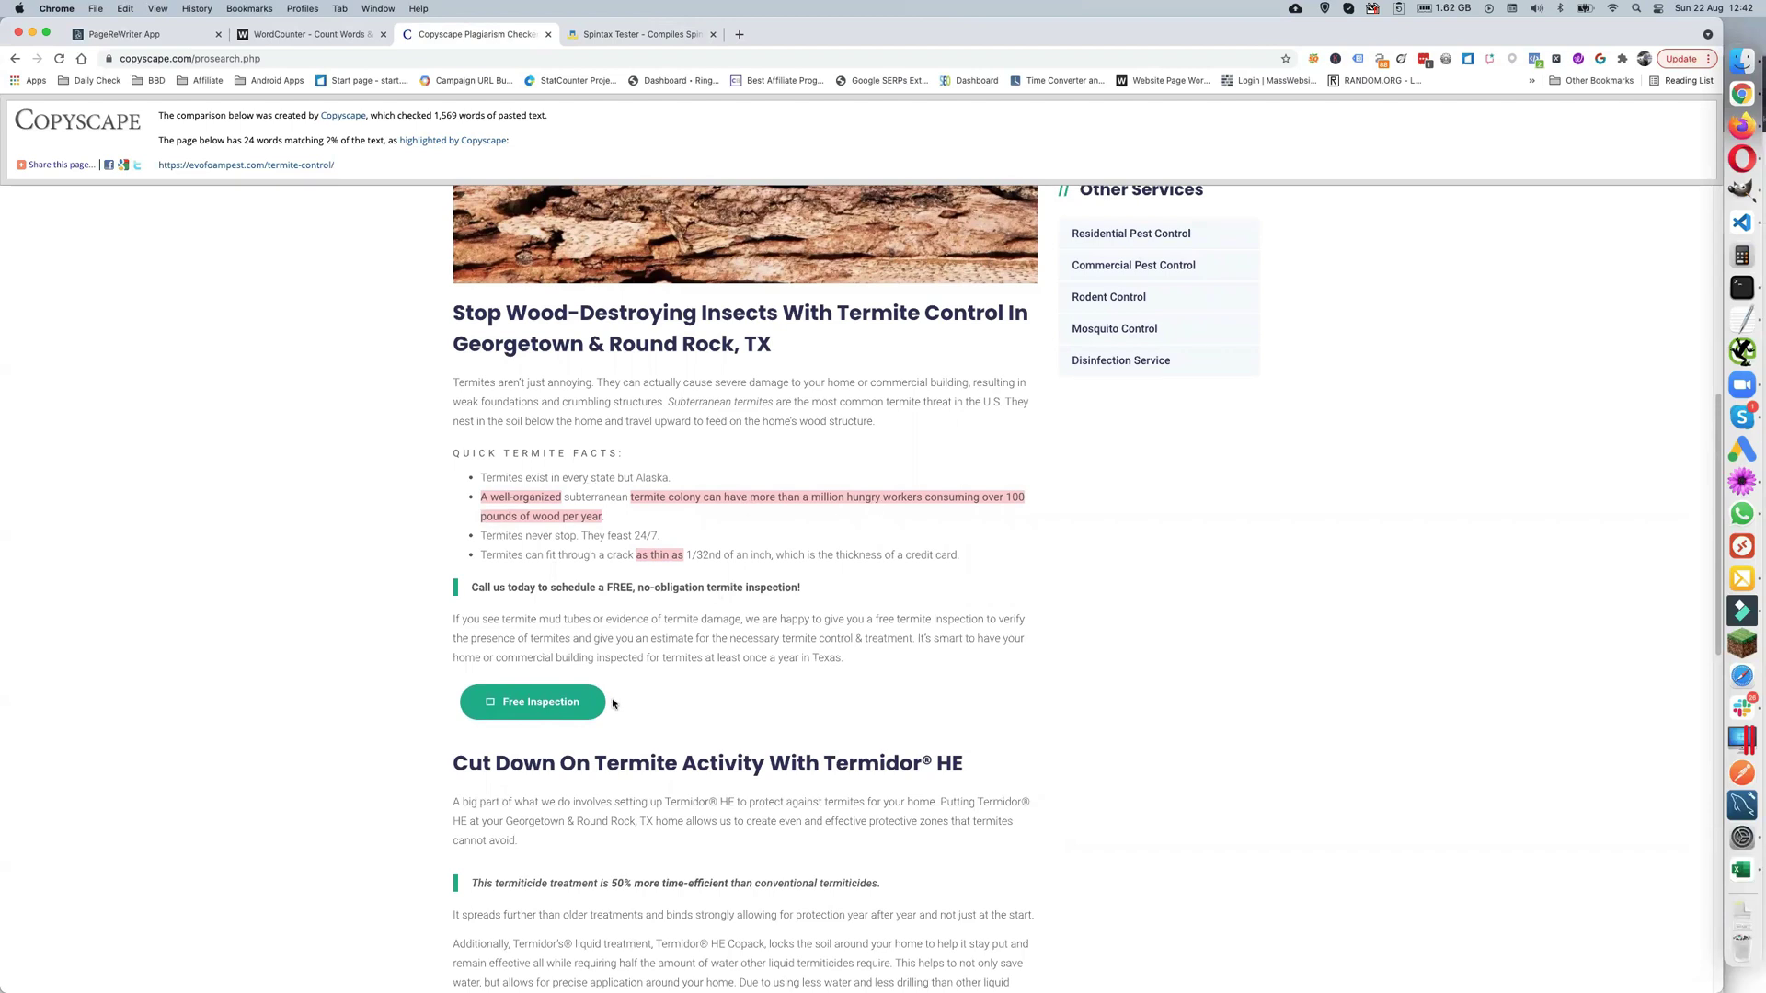
scroll(613, 704, "down", 5)
scroll(614, 704, "up", 6)
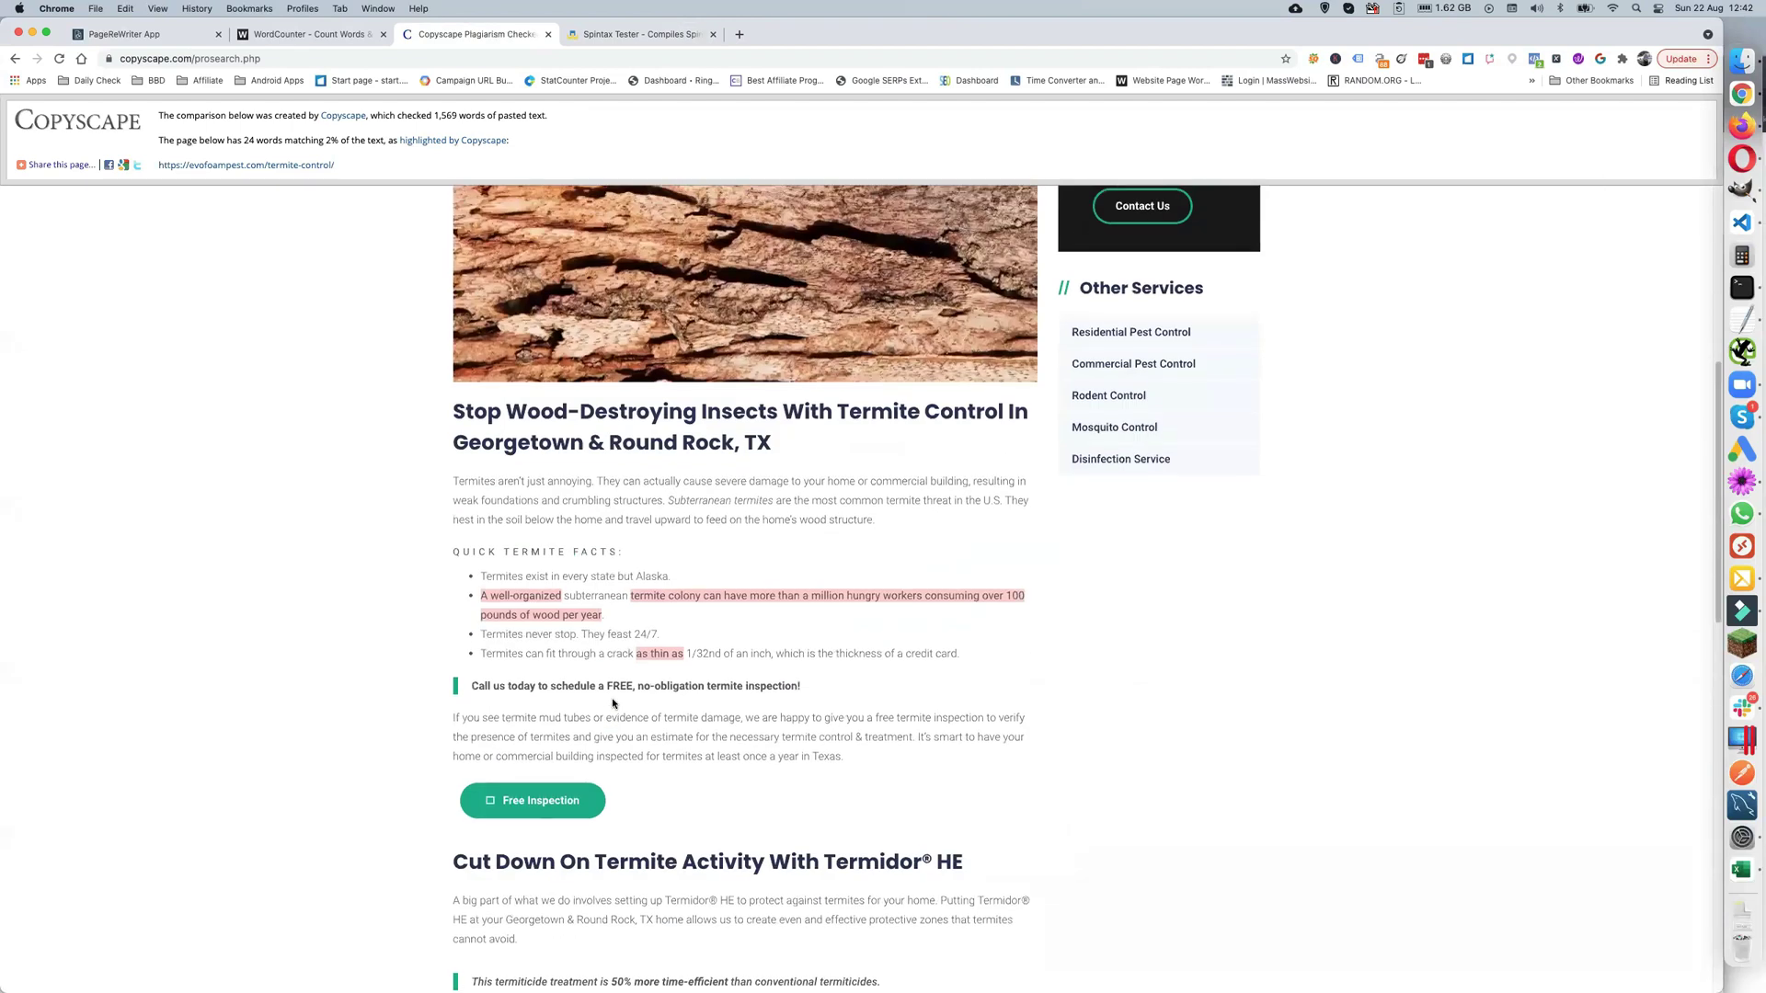
scroll(307, 393, "up", 1)
- Switch to PageReWriter, look through the Termite Control document's source content below the first article, and return to the AI ReWriter
left_click(149, 34)
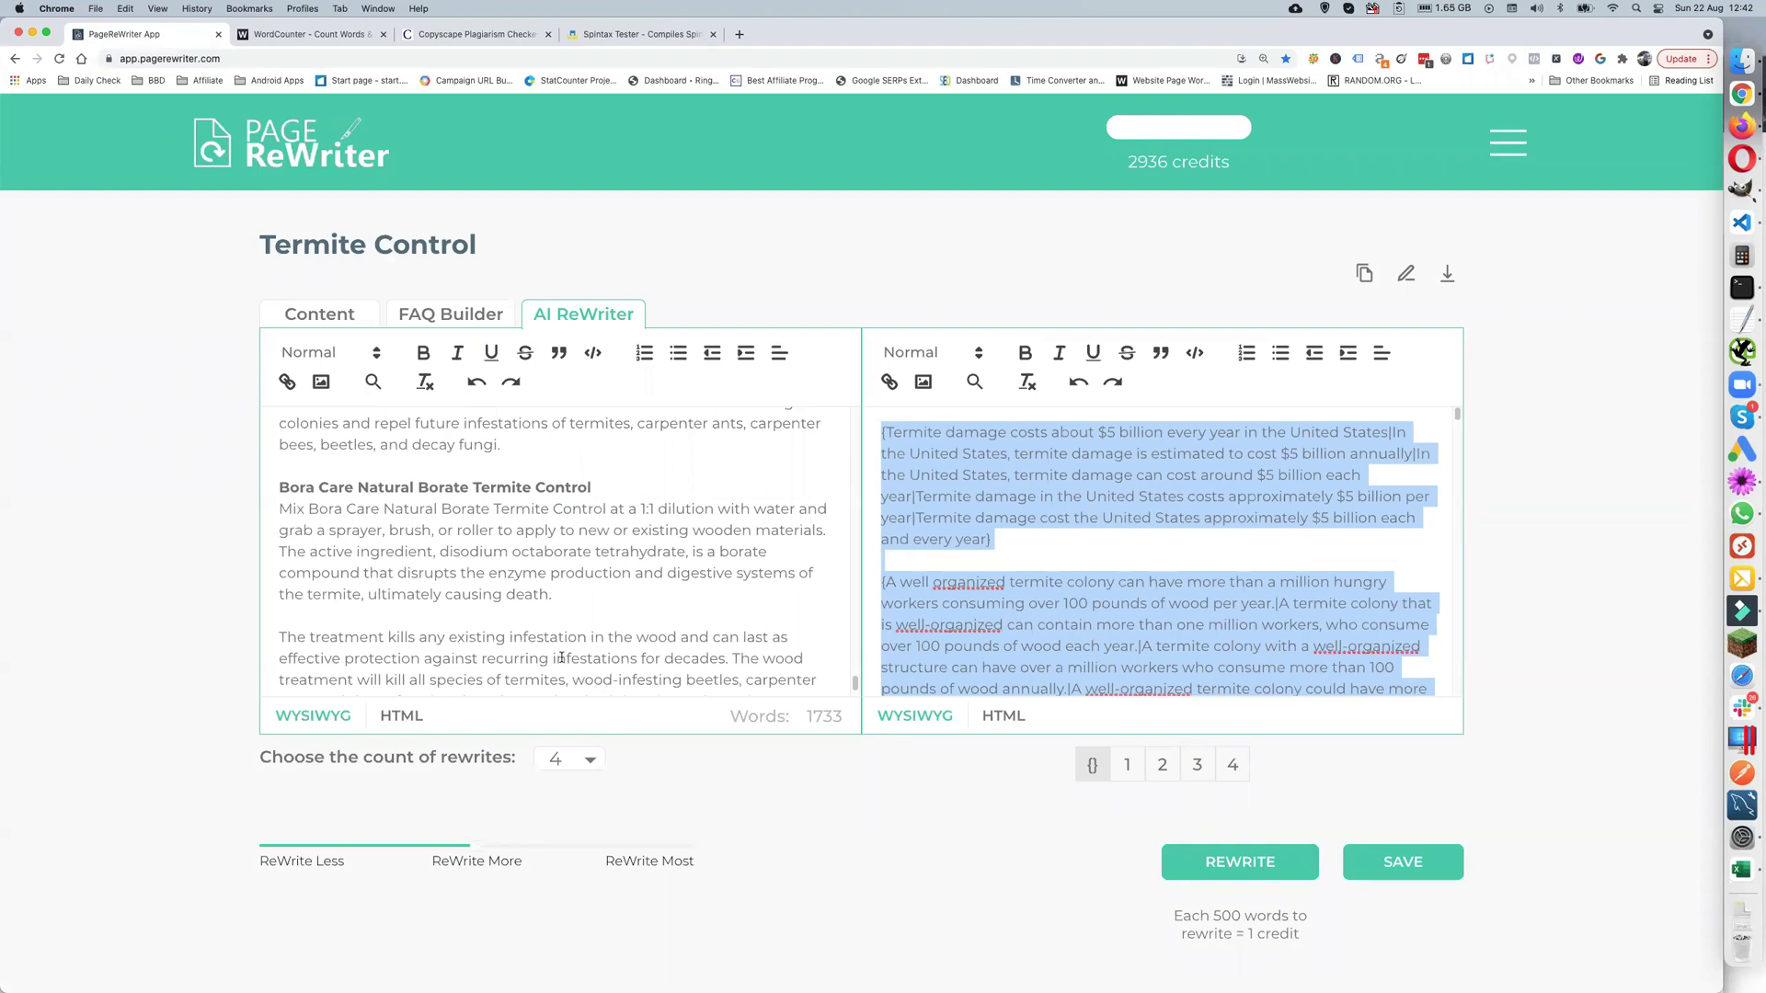
left_click(319, 312)
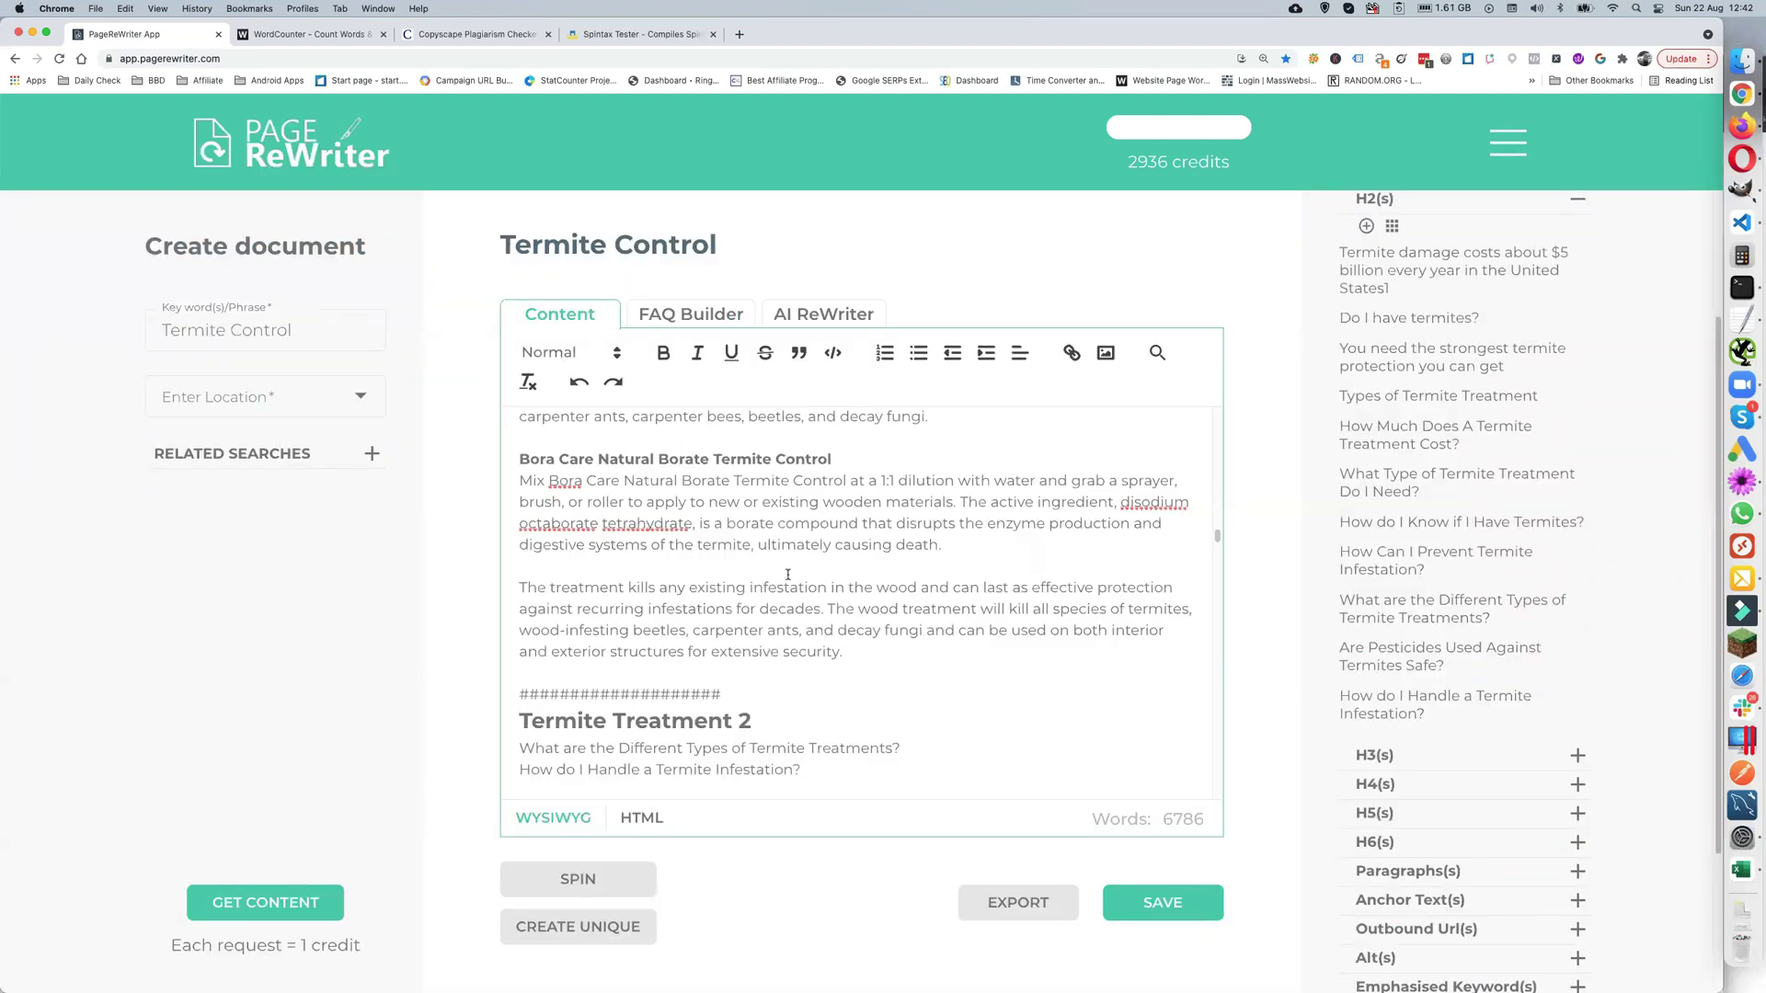
scroll(774, 562, "down", 20)
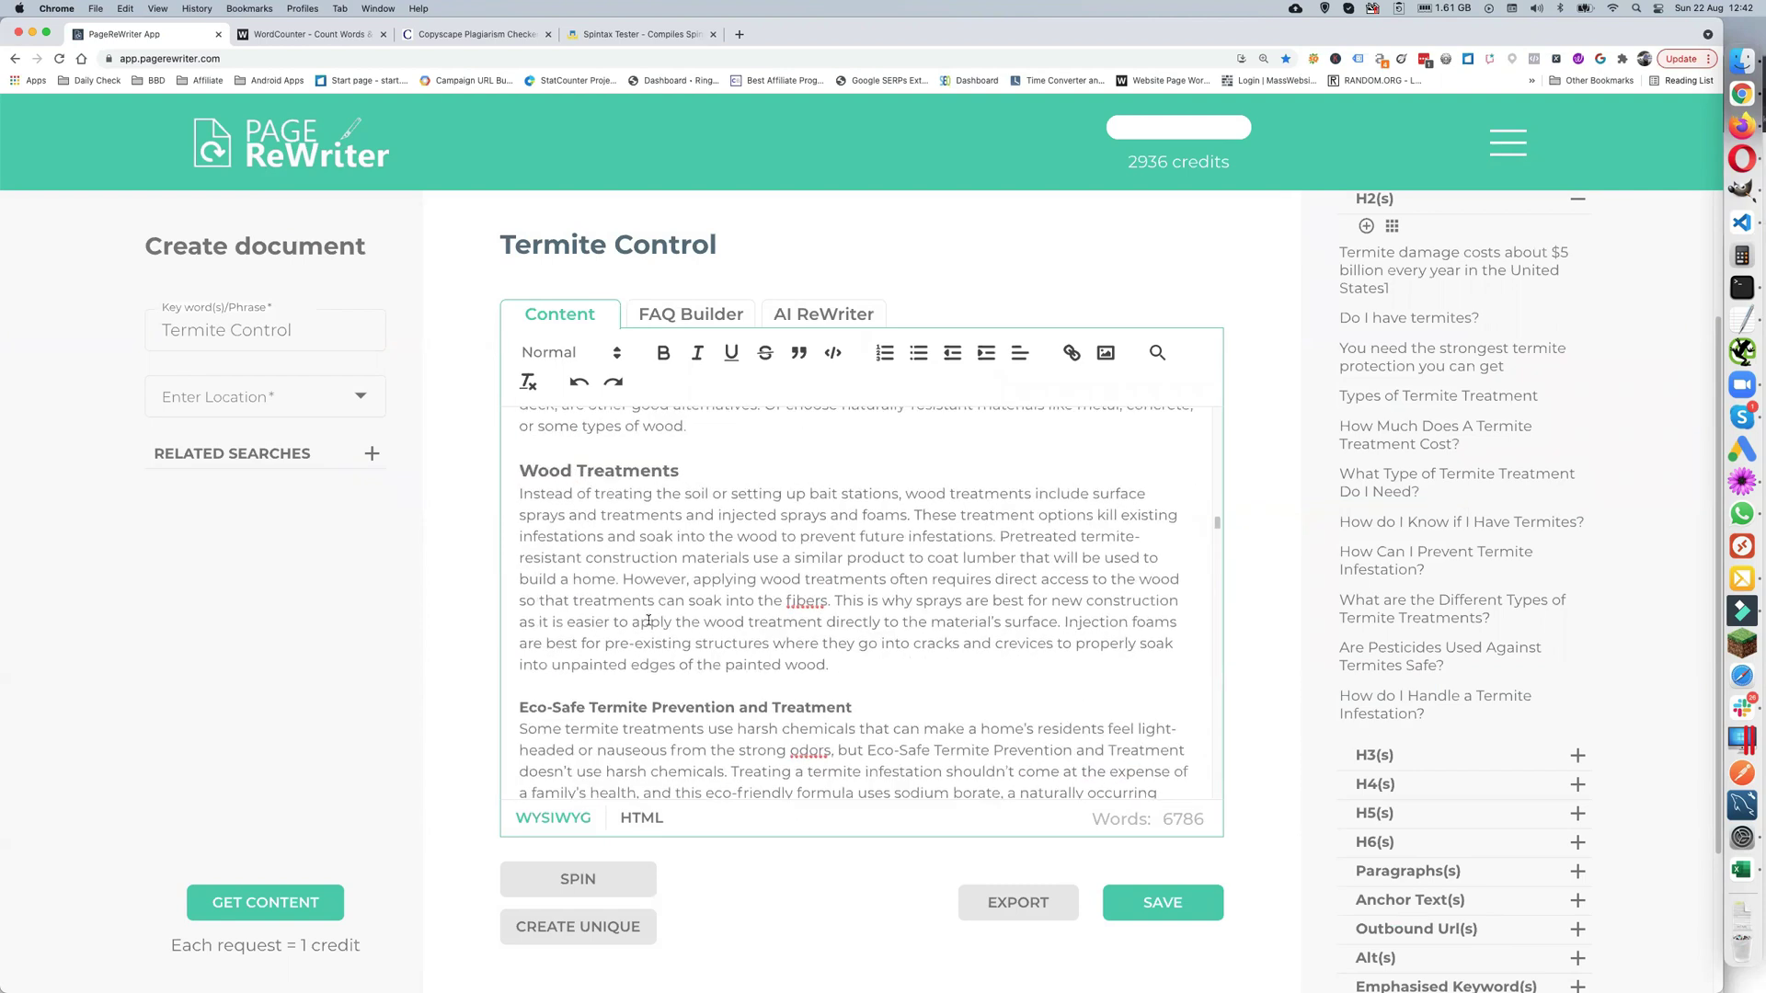
scroll(648, 621, "down", 15)
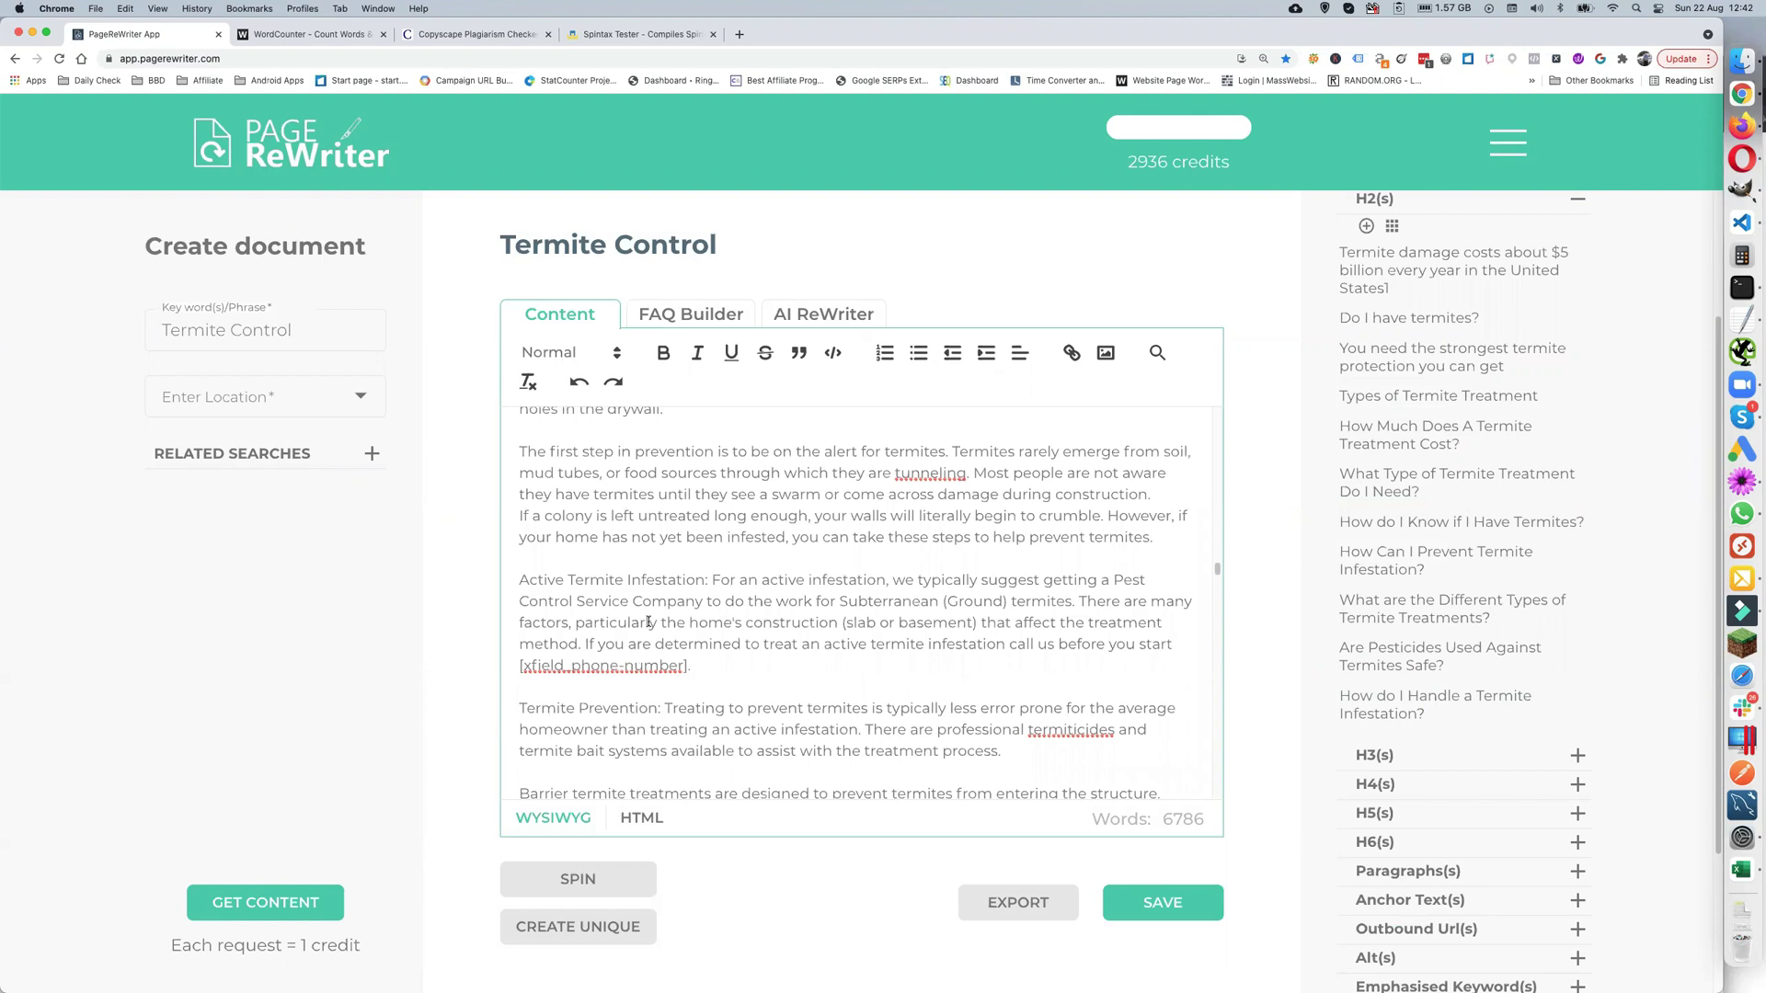
scroll(648, 622, "down", 10)
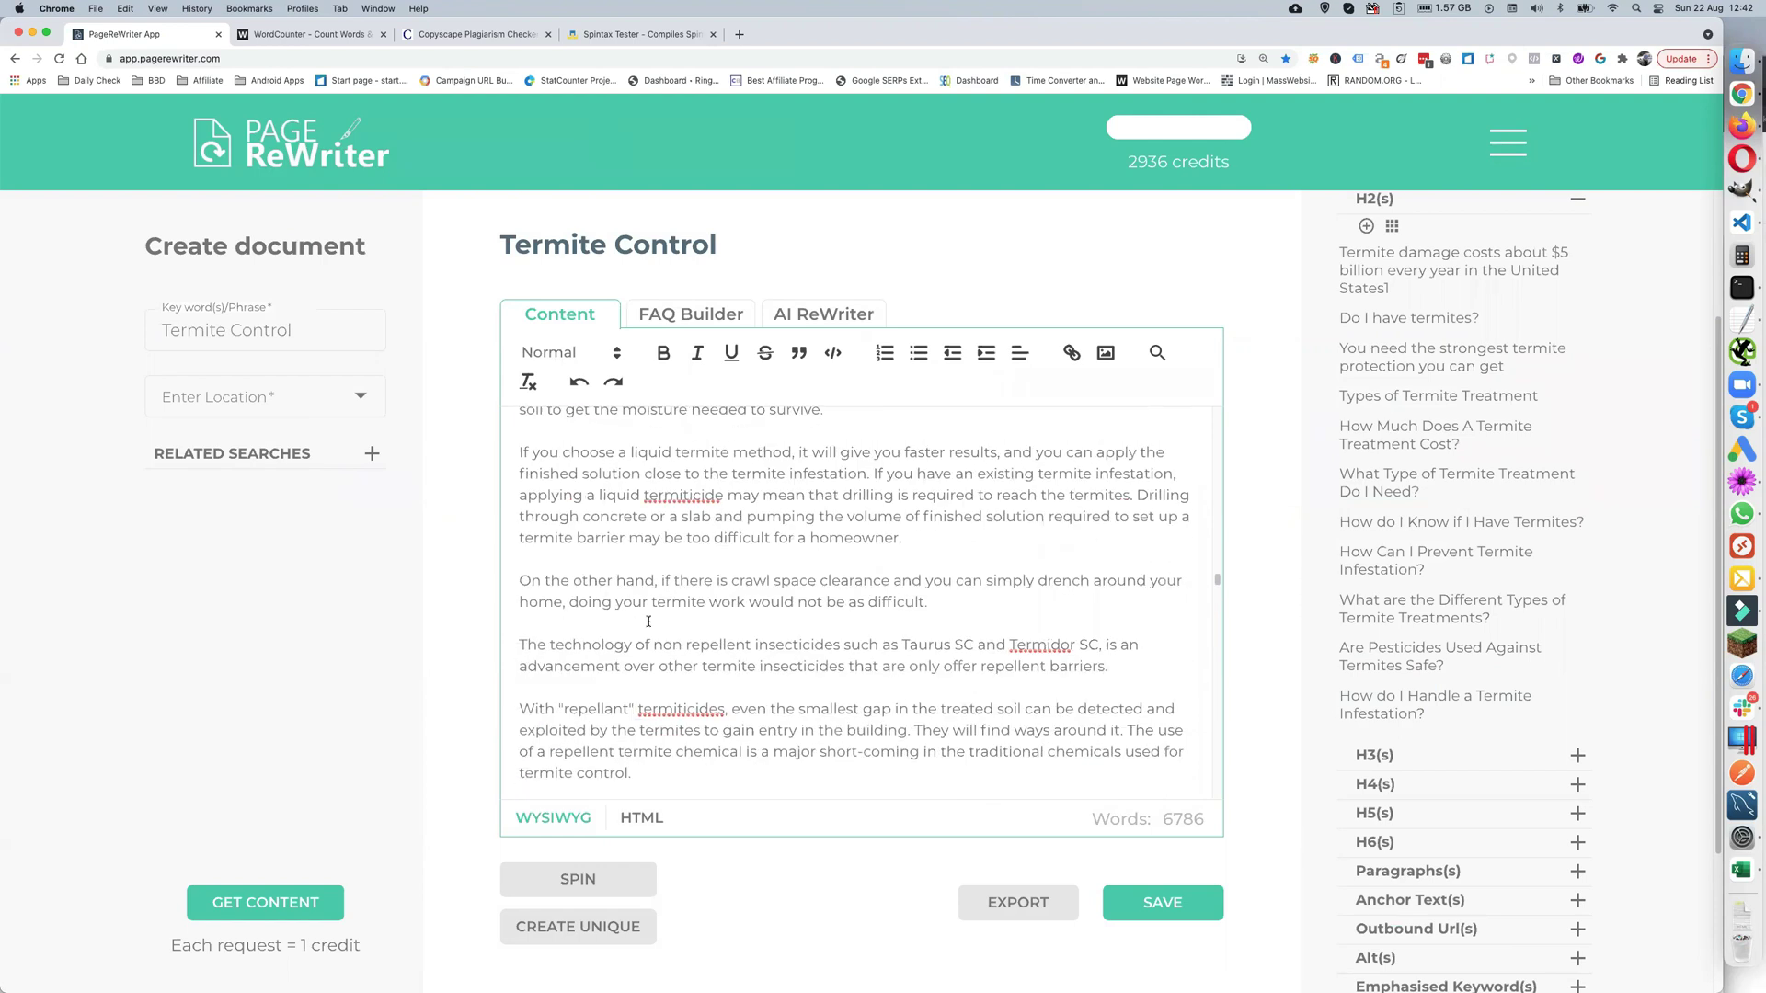
scroll(648, 622, "down", 5)
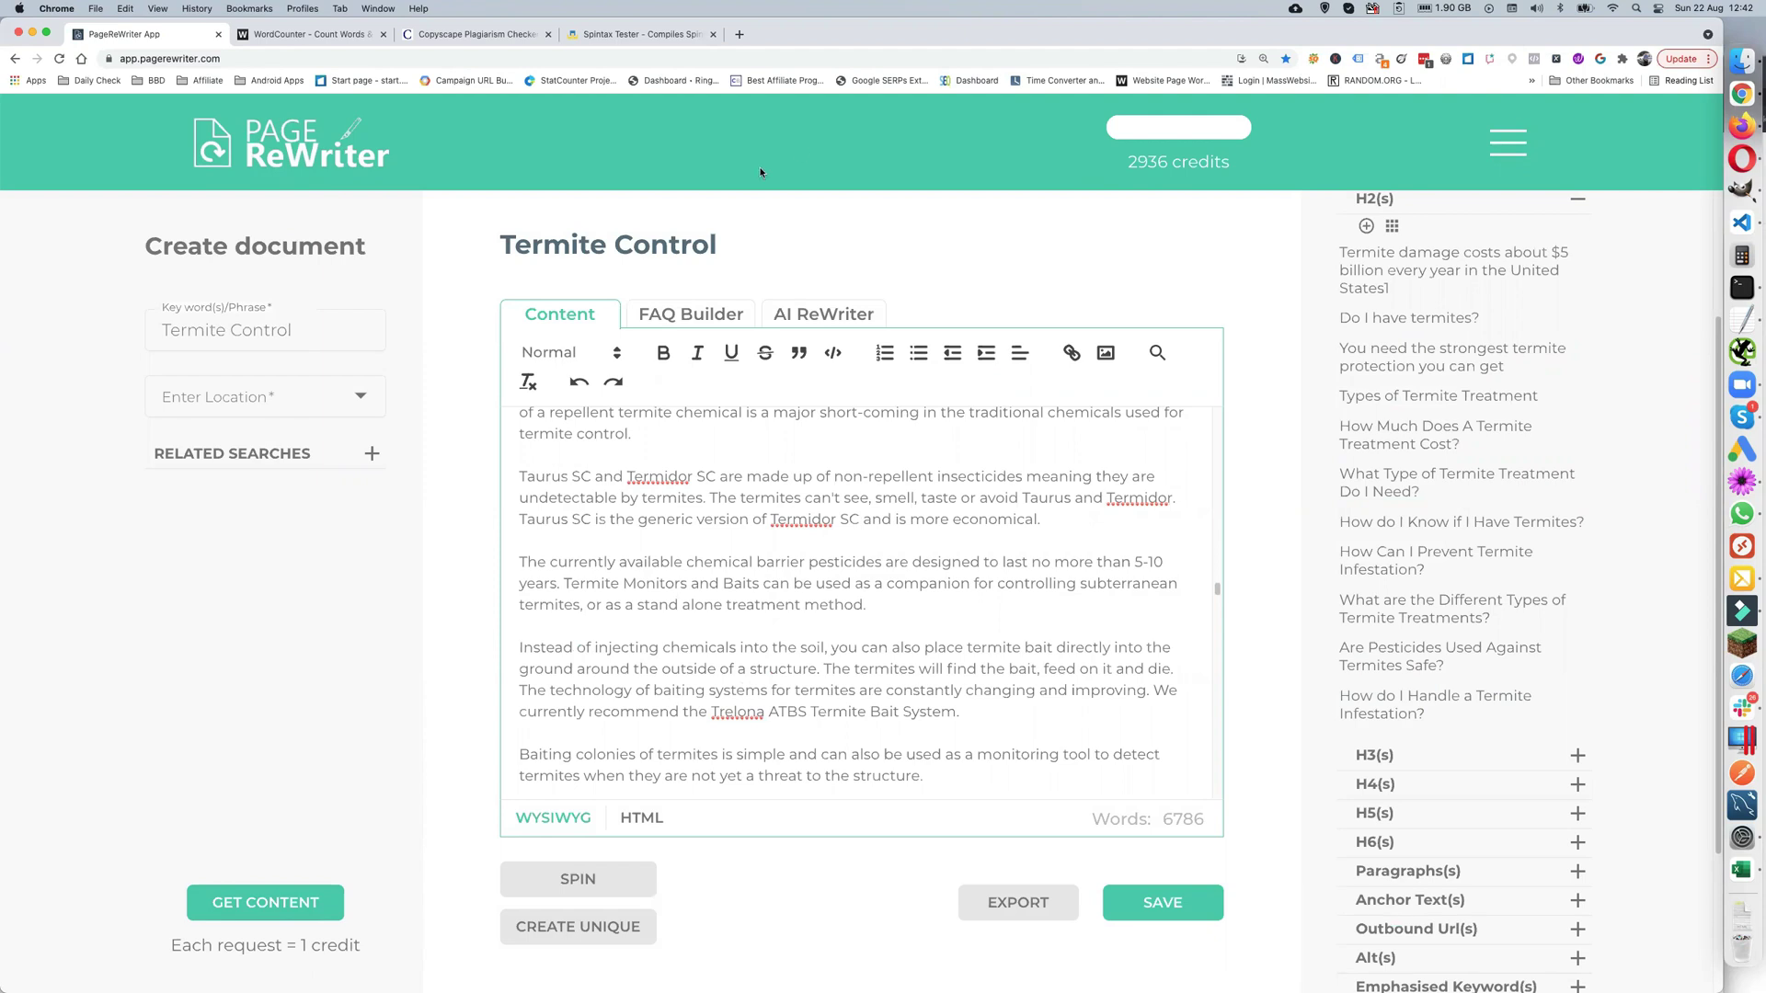
left_click(823, 313)
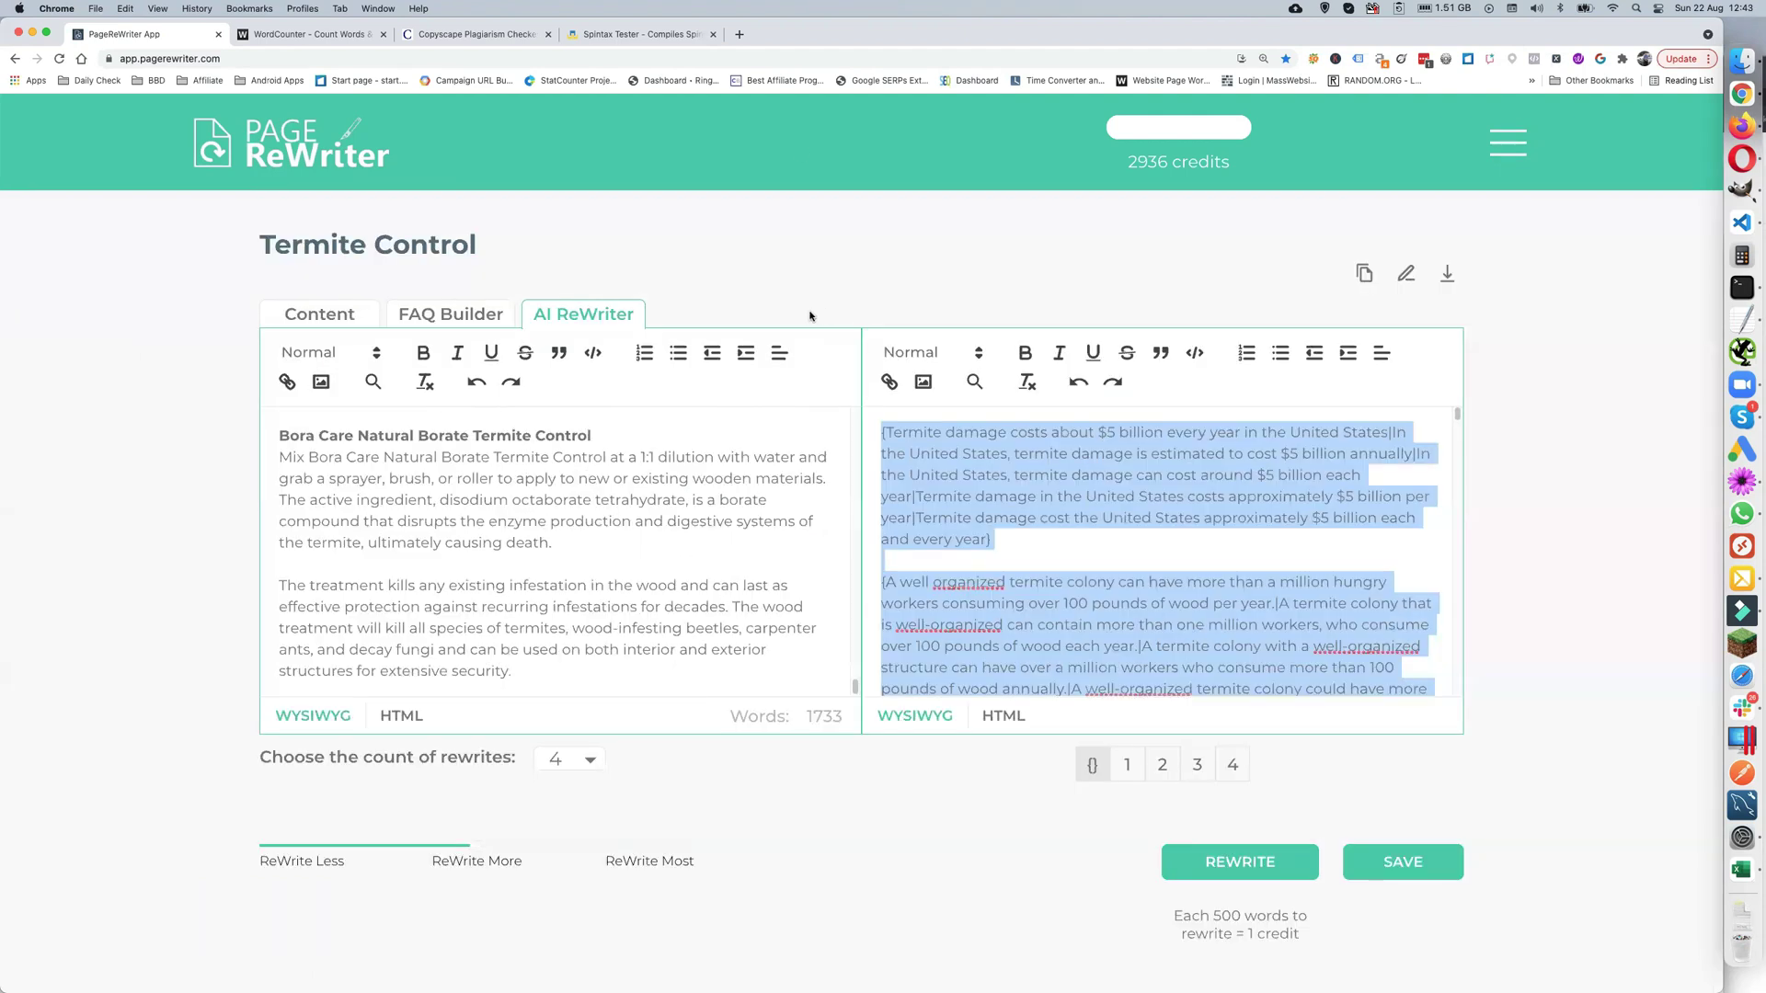